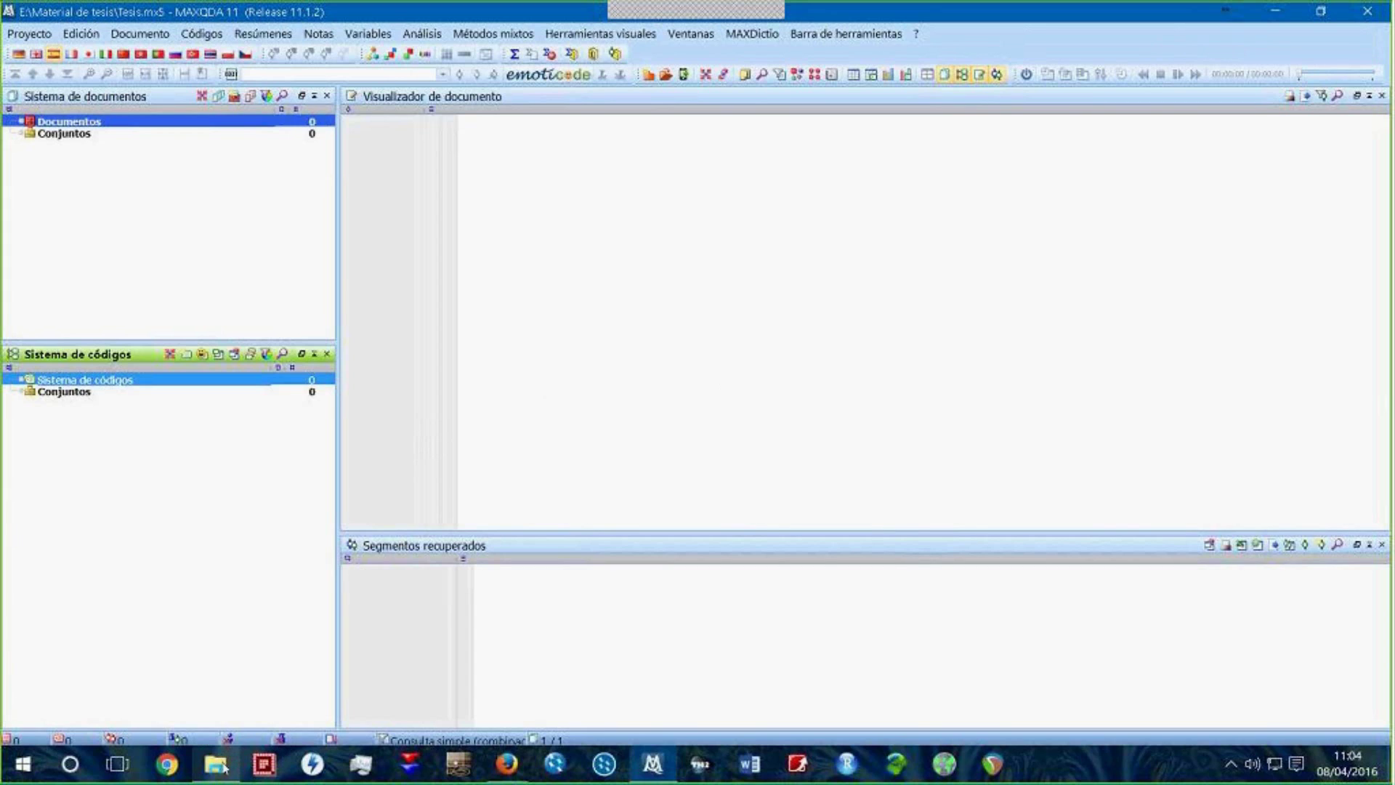
Step: Switch to File Explorer, open the 20160209 La amistad interview transcript from Material de tesis in Word, and skim its pages
left_click(217, 764)
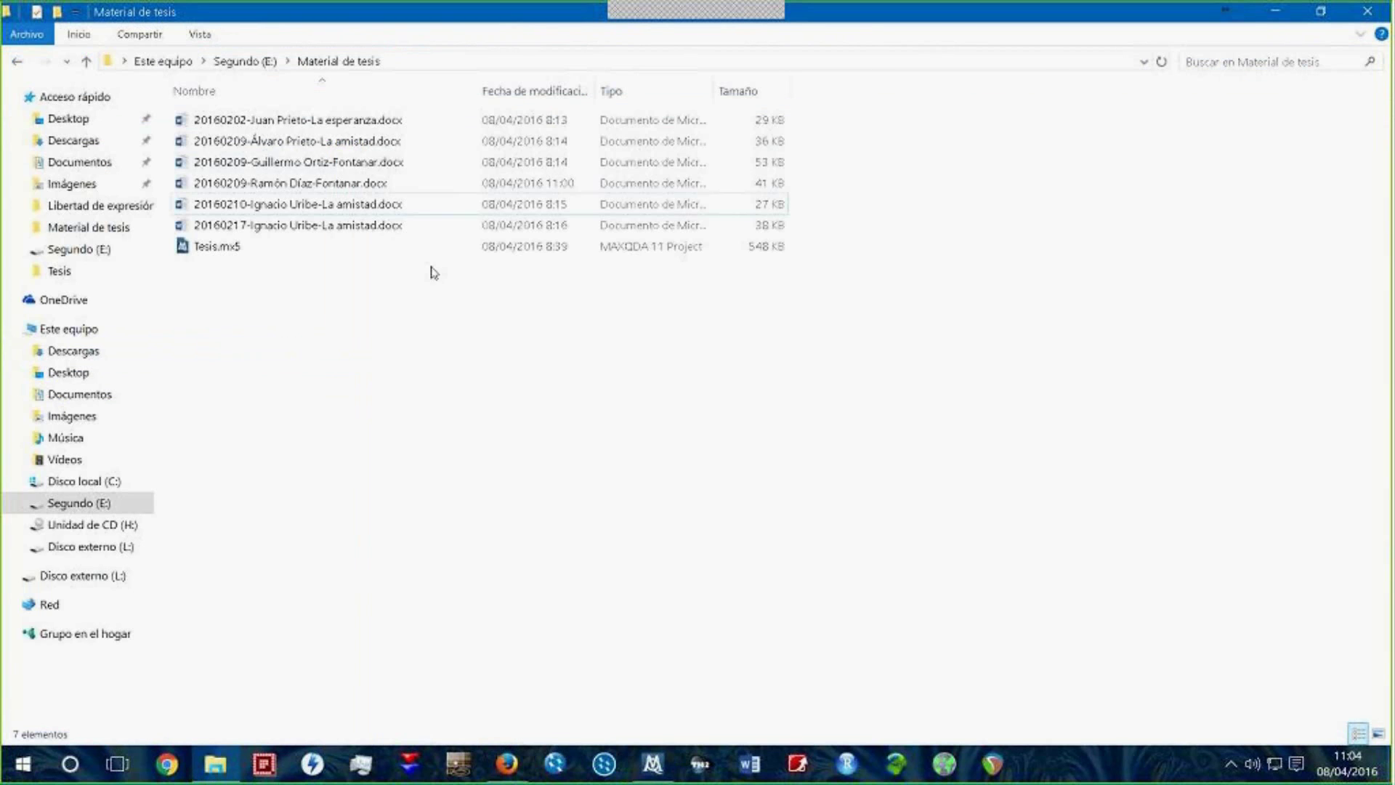
left_click(348, 124)
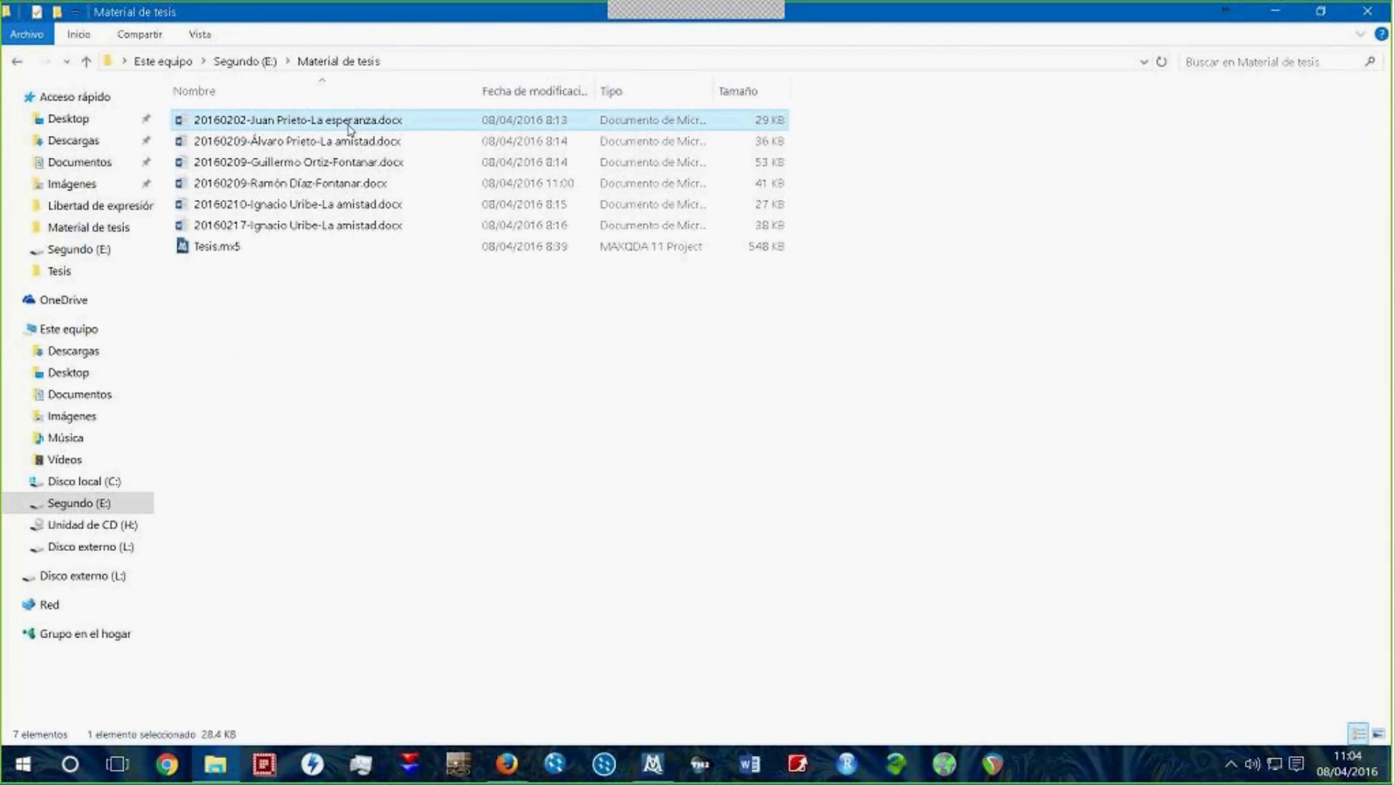
left_click(347, 145)
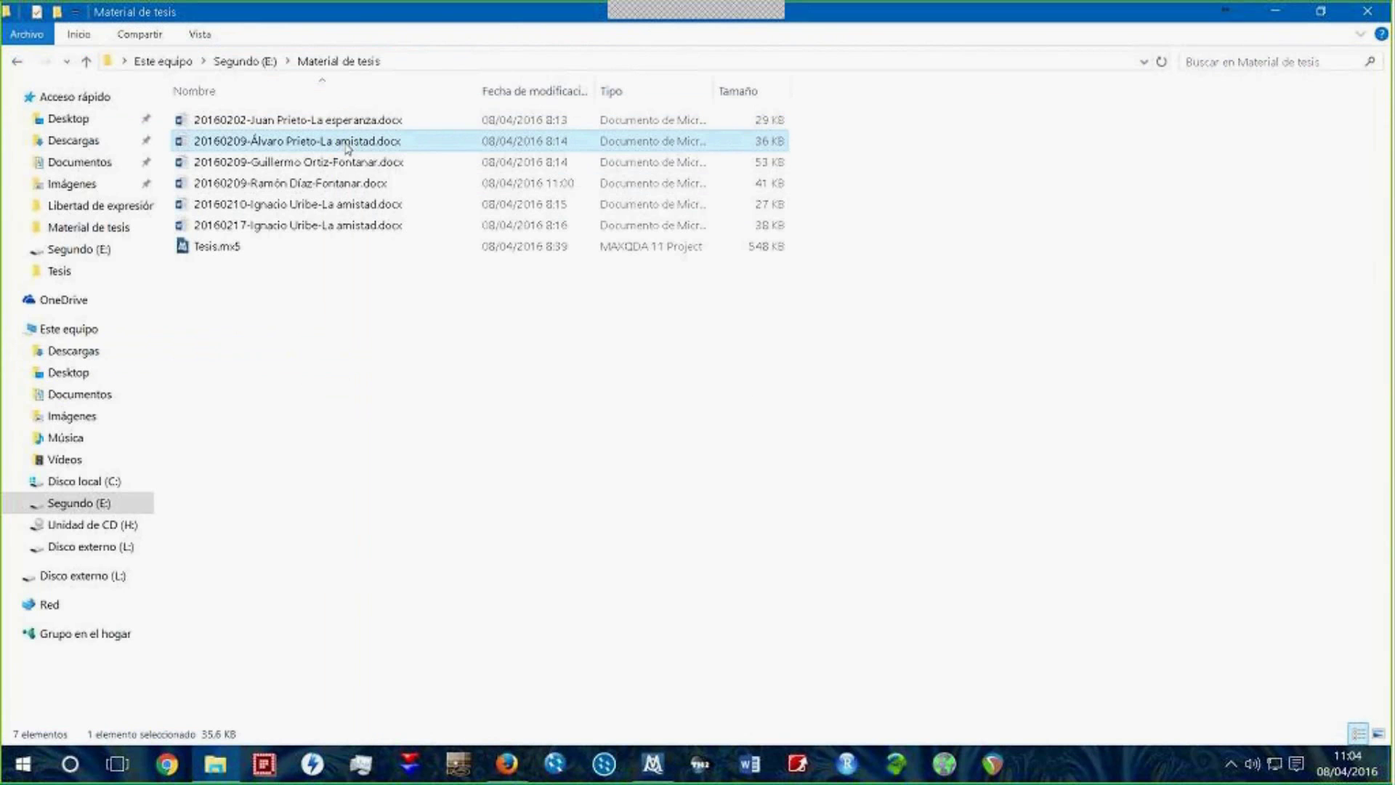
double_click(347, 144)
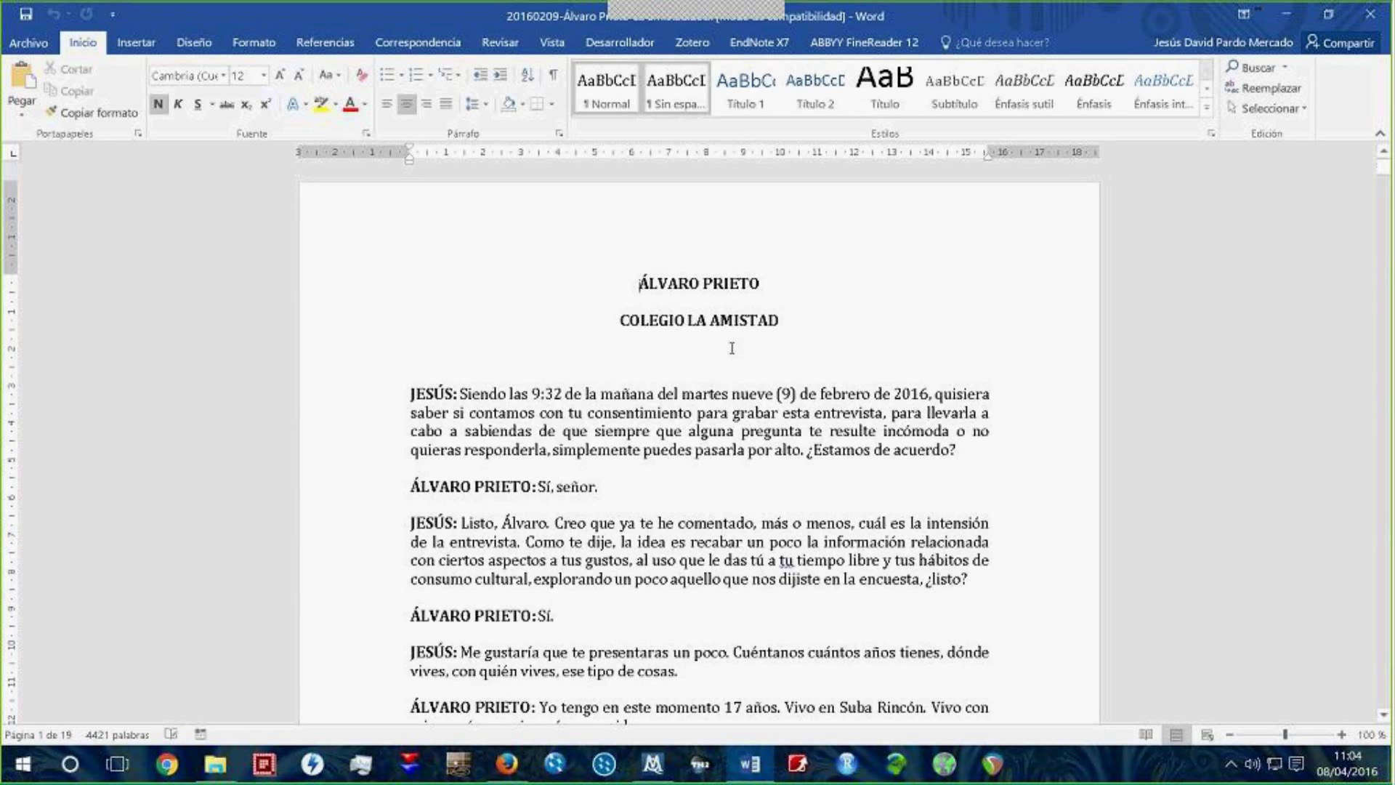
scroll(664, 354, "down", 8)
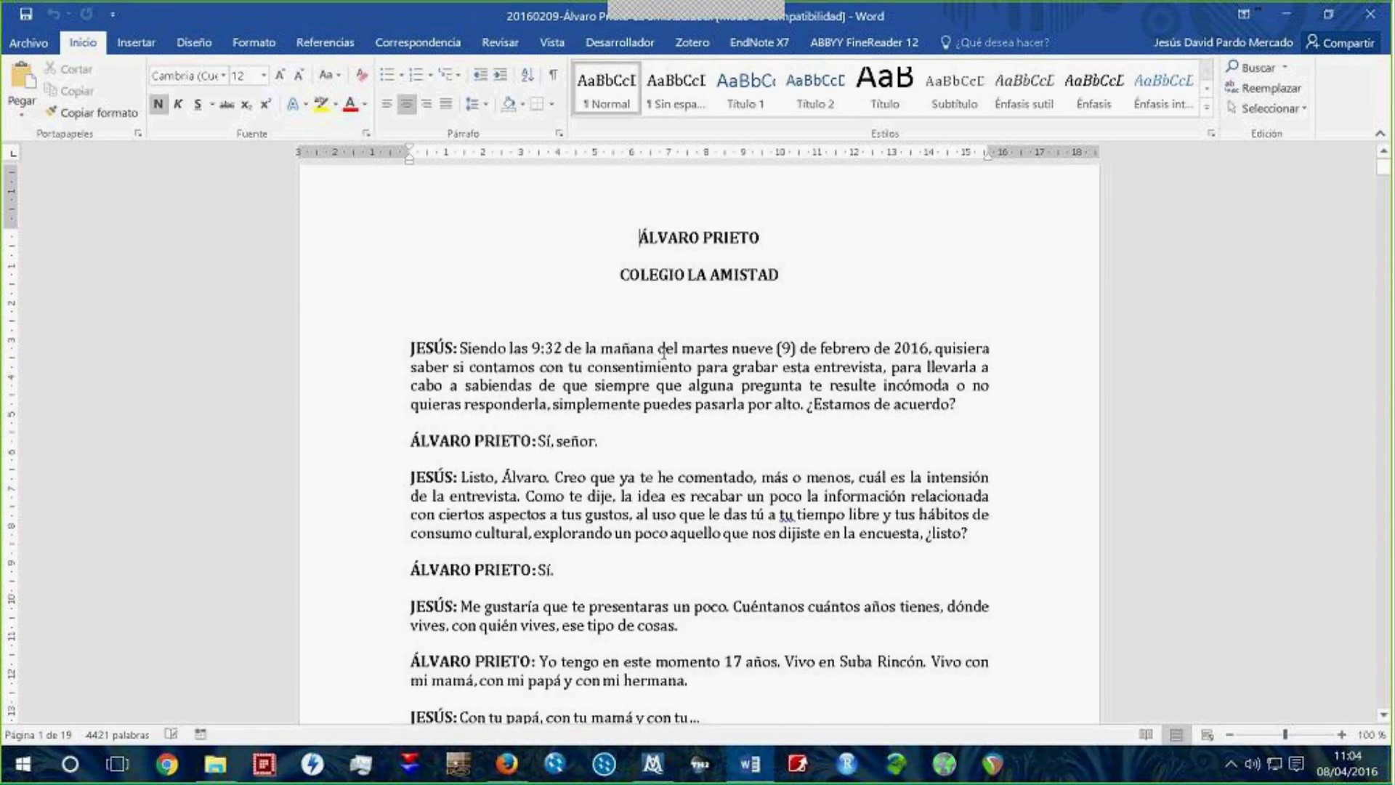
scroll(664, 354, "down", 20)
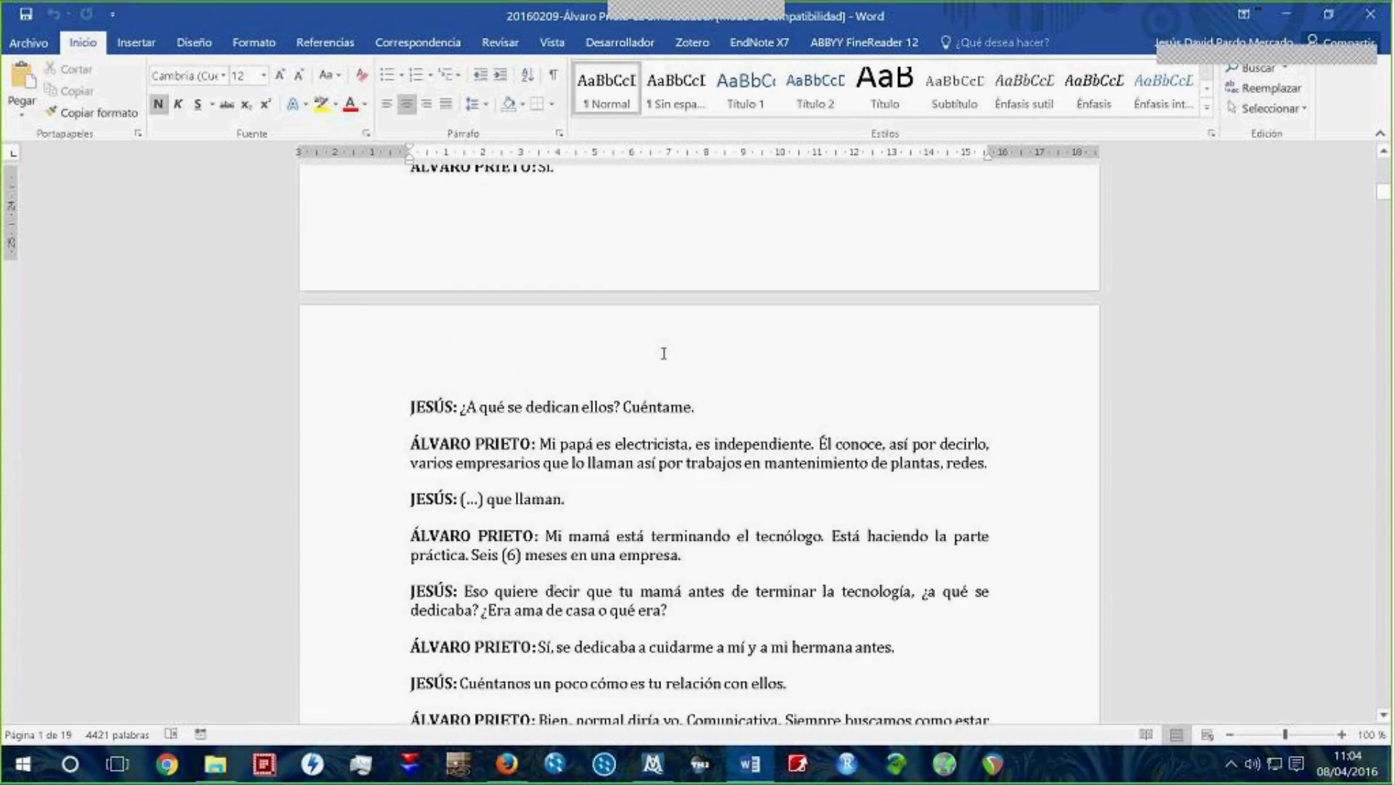
scroll(665, 354, "down", 20)
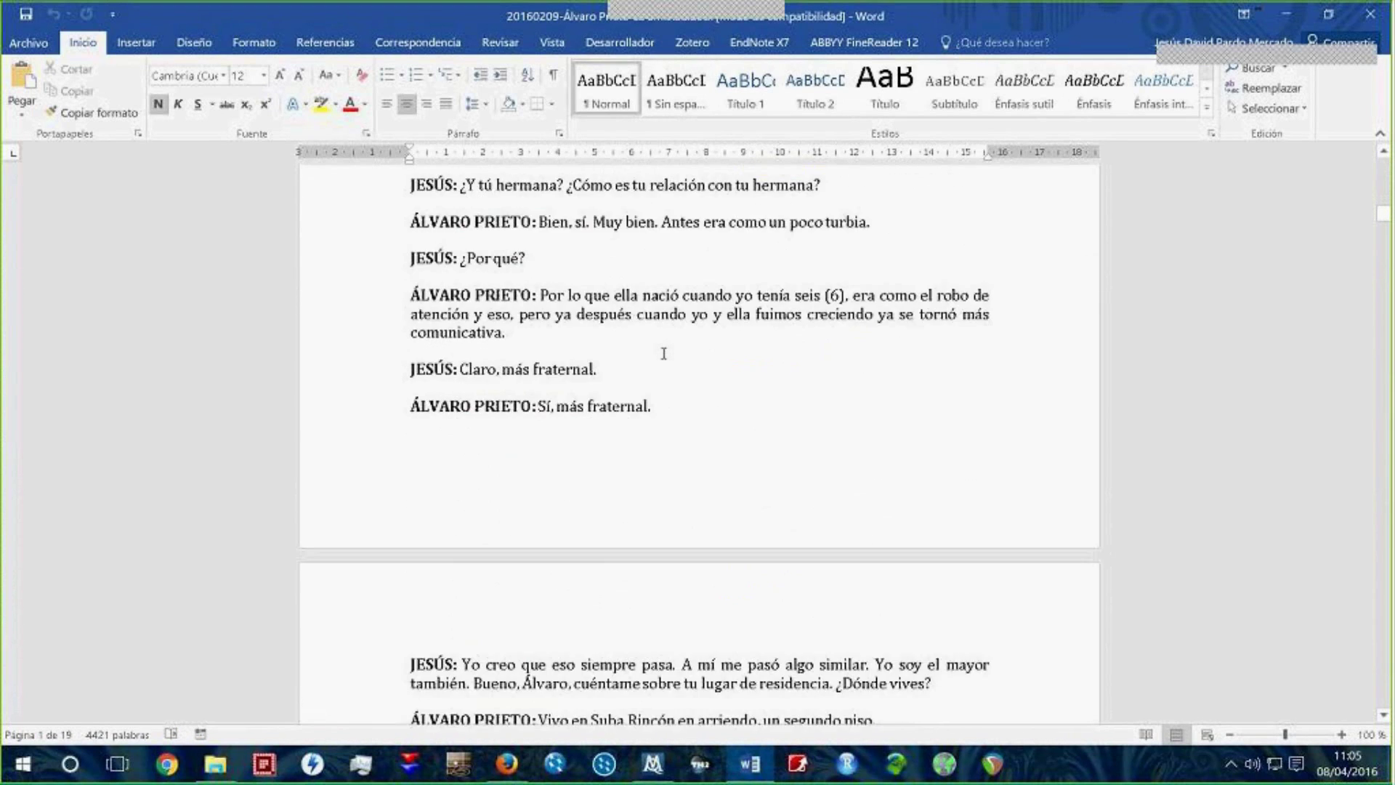
scroll(664, 354, "down", 20)
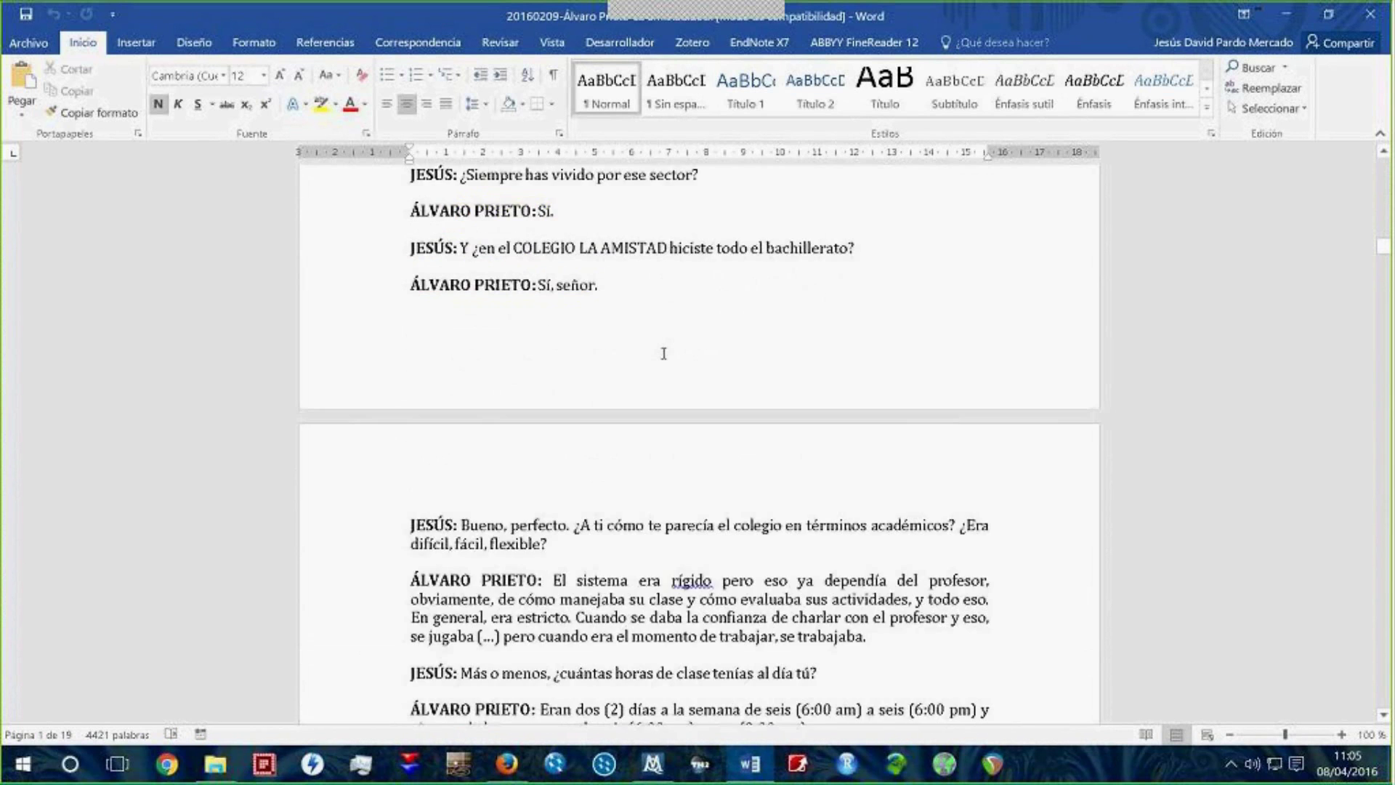
scroll(665, 354, "down", 5)
left_click_drag(1383, 260, 1362, 163)
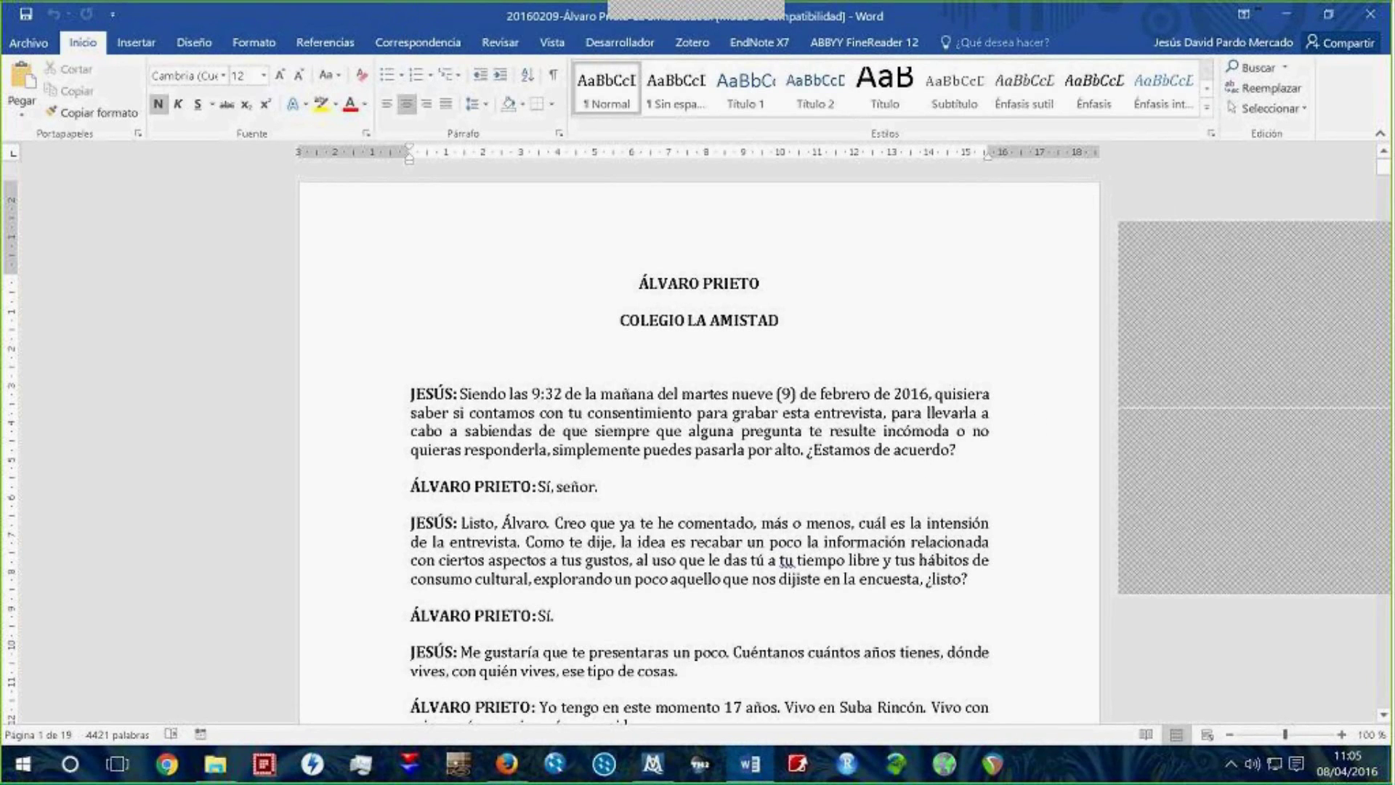
Step: Examine the heading and opening exchange of the La amistad interview transcript, and close the document
scroll(692, 434, "down", 1)
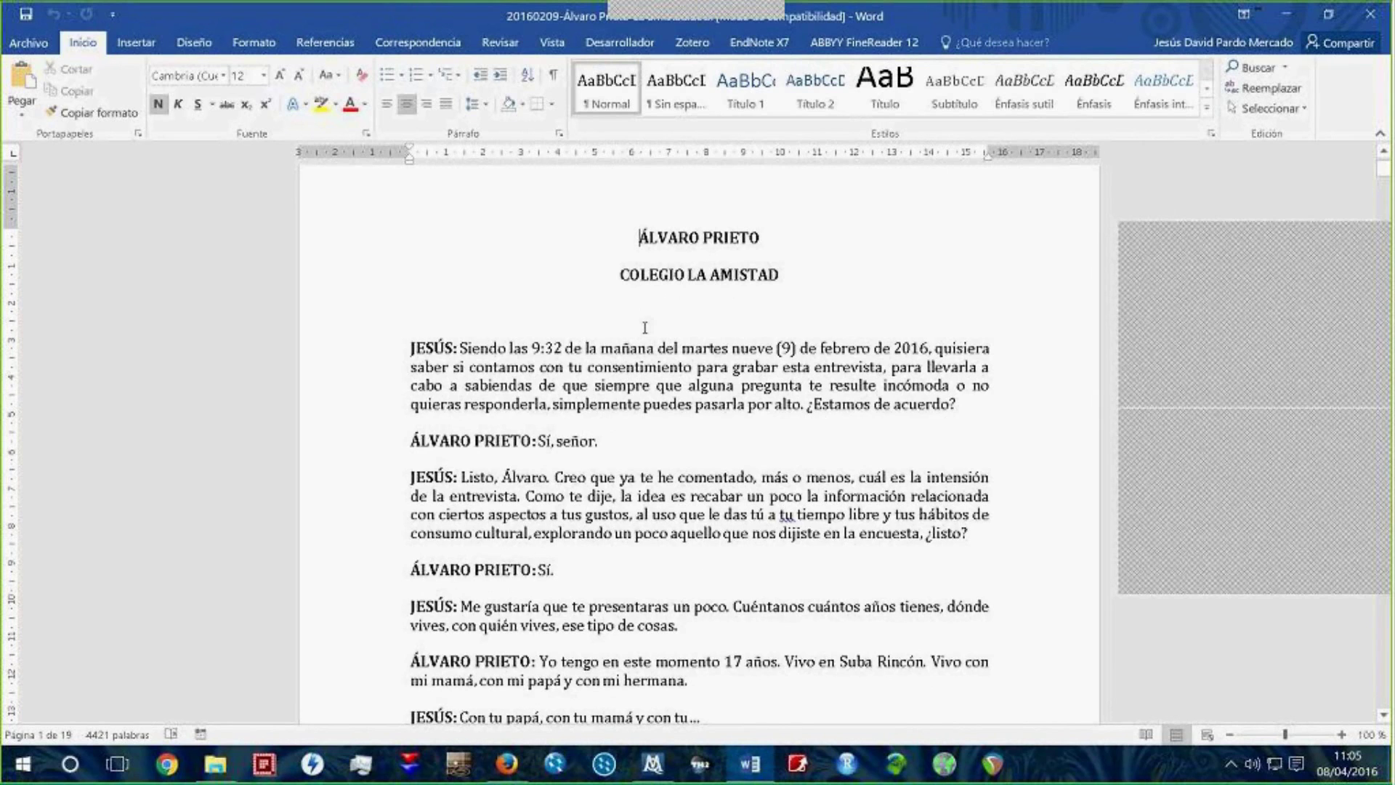
left_click(919, 354)
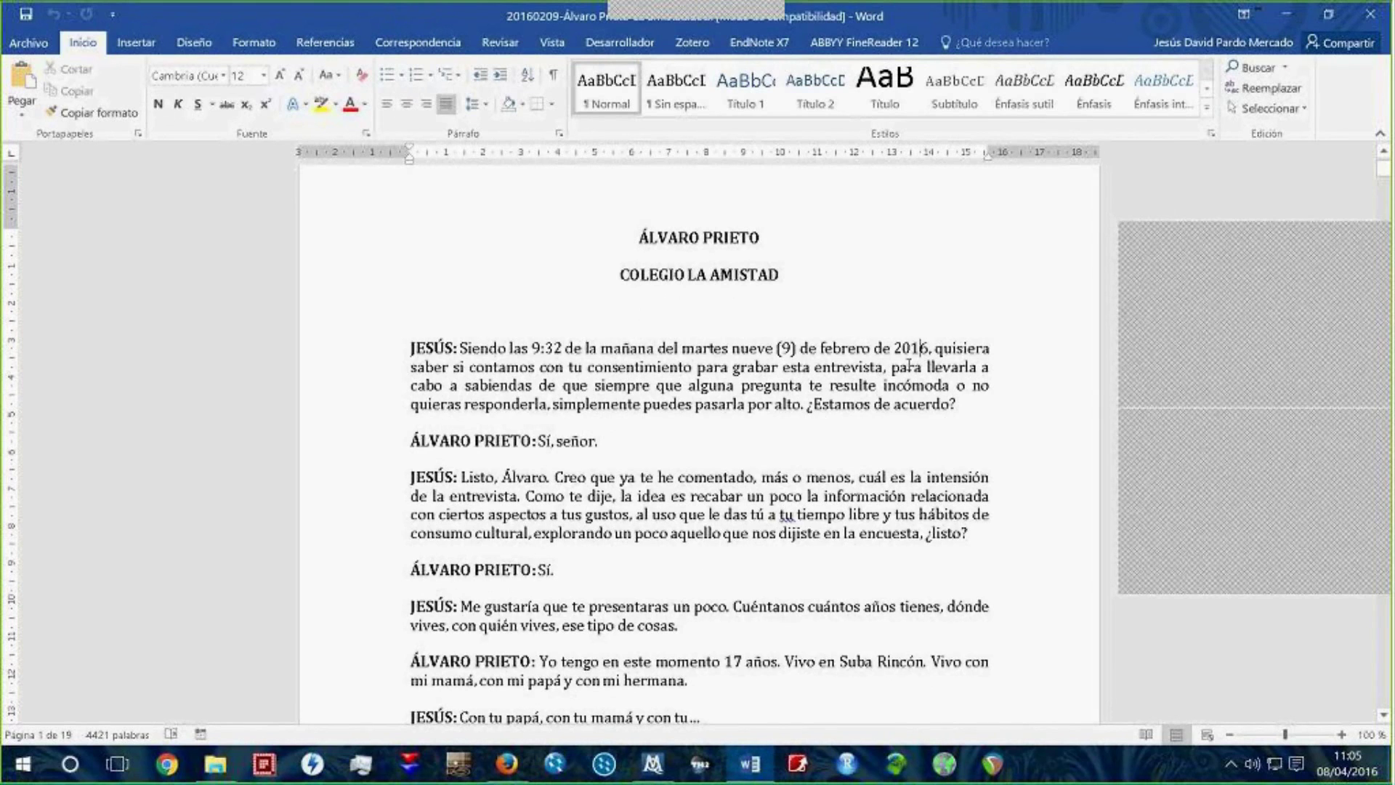
scroll(919, 355, "down", 1)
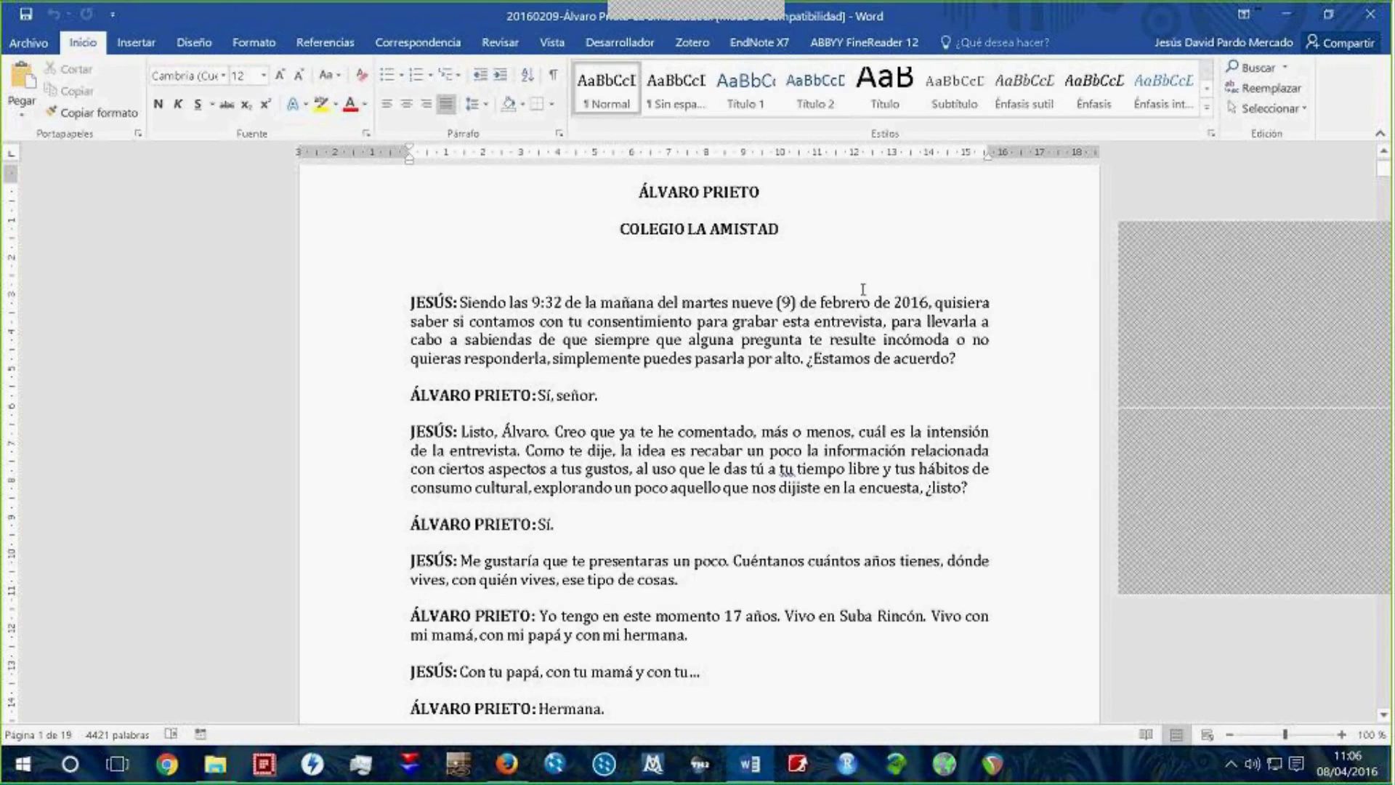
scroll(858, 285, "up", 2)
scroll(814, 276, "down", 5)
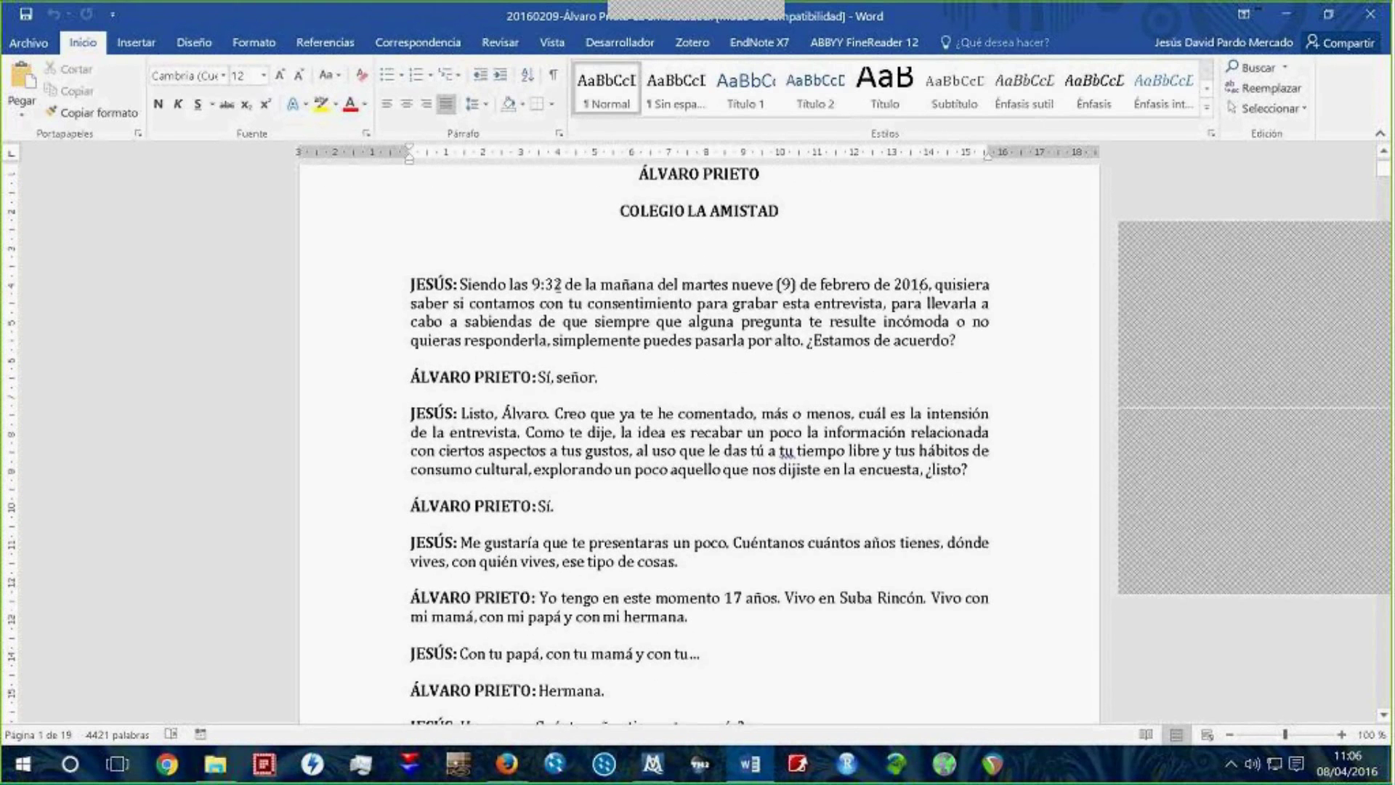
scroll(823, 261, "up", 4)
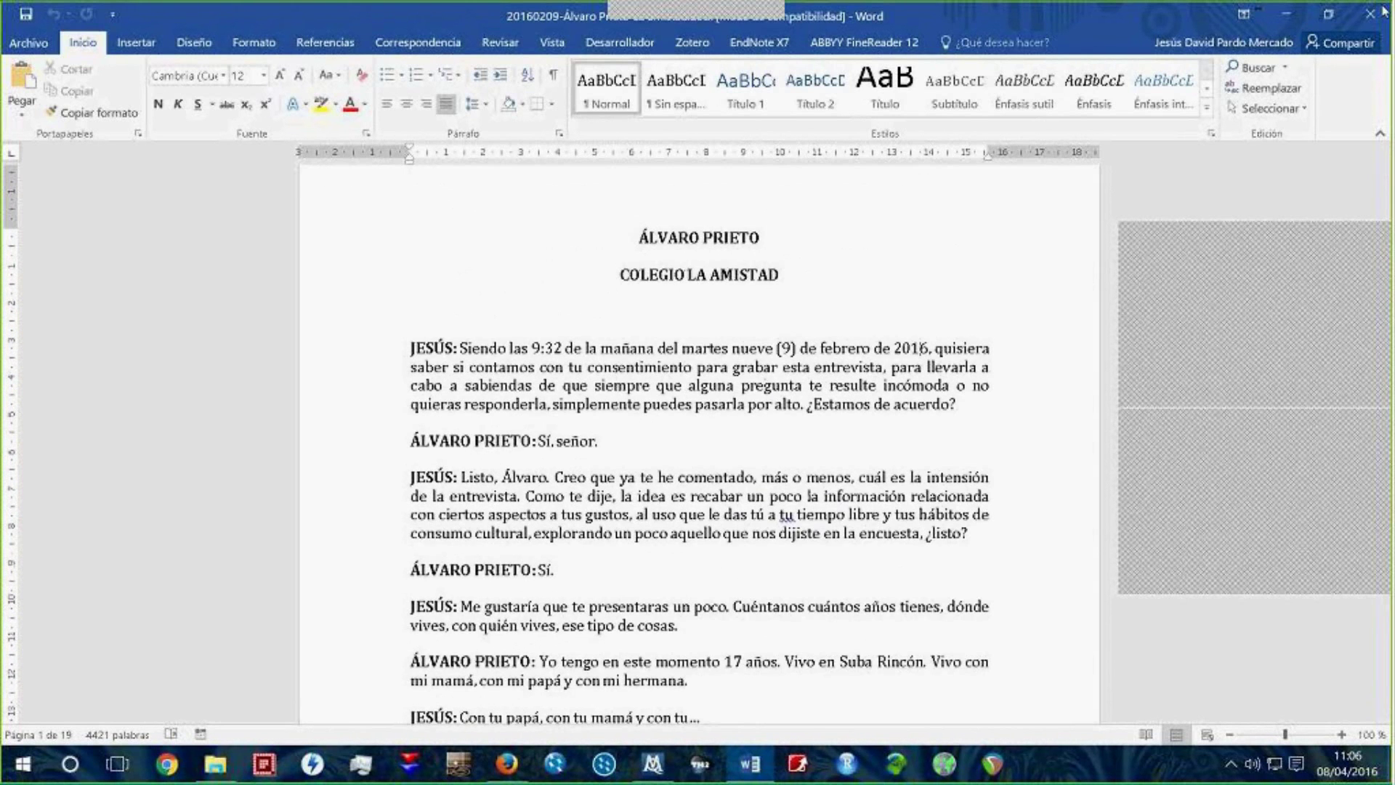
left_click(1373, 15)
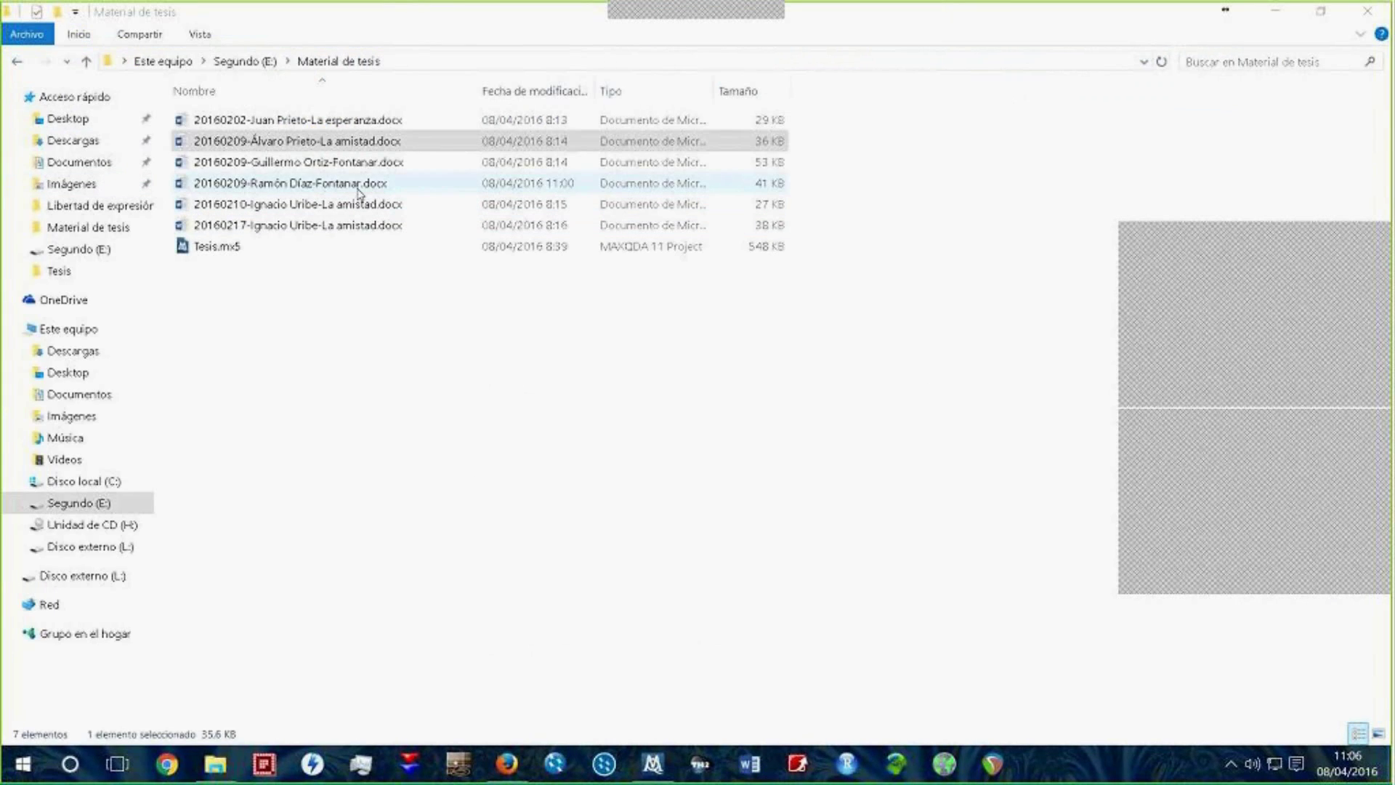
Step: Open the 53 KB 20160209 Fontanar interview transcript, skim through its pages, and return to the Material de tesis folder
double_click(334, 164)
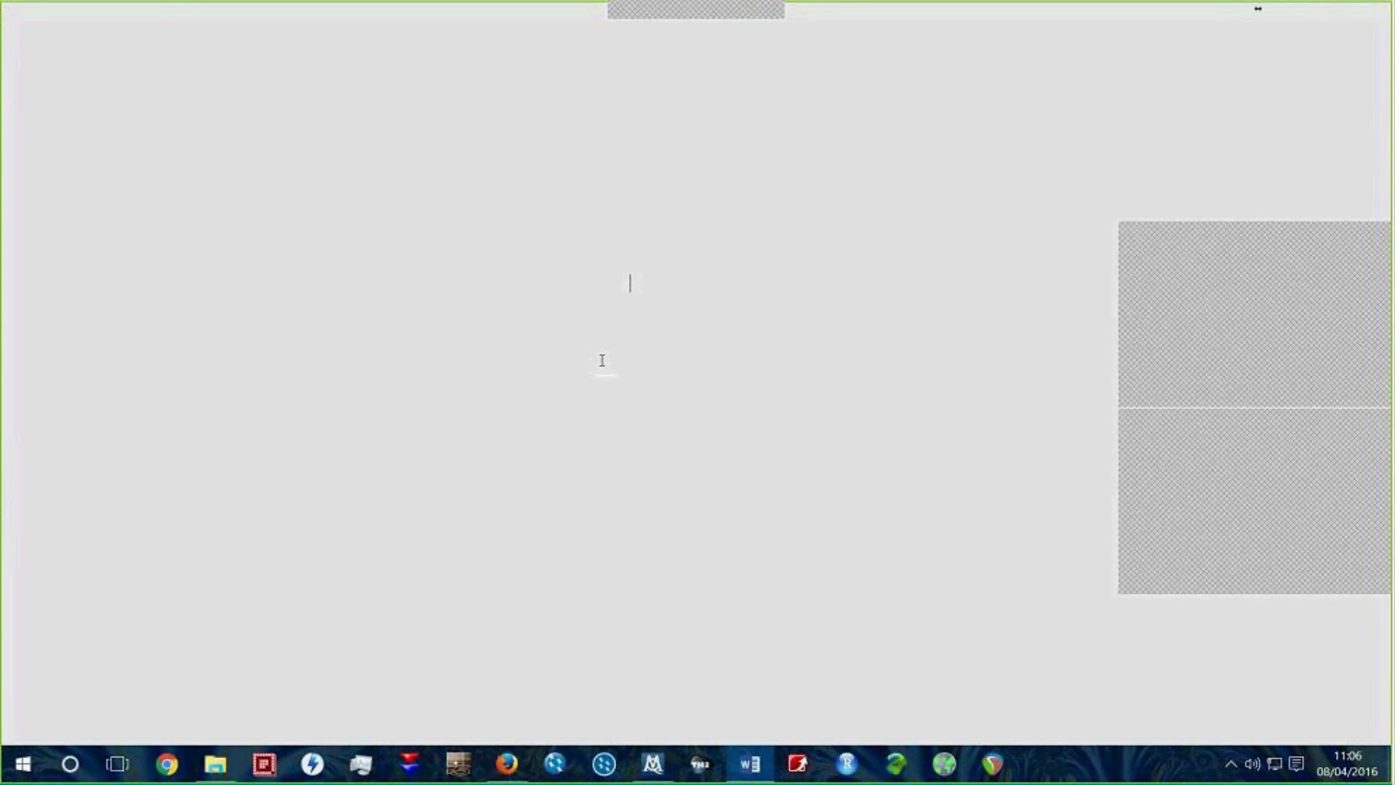
scroll(643, 405, "down", 2)
scroll(643, 405, "down", 20)
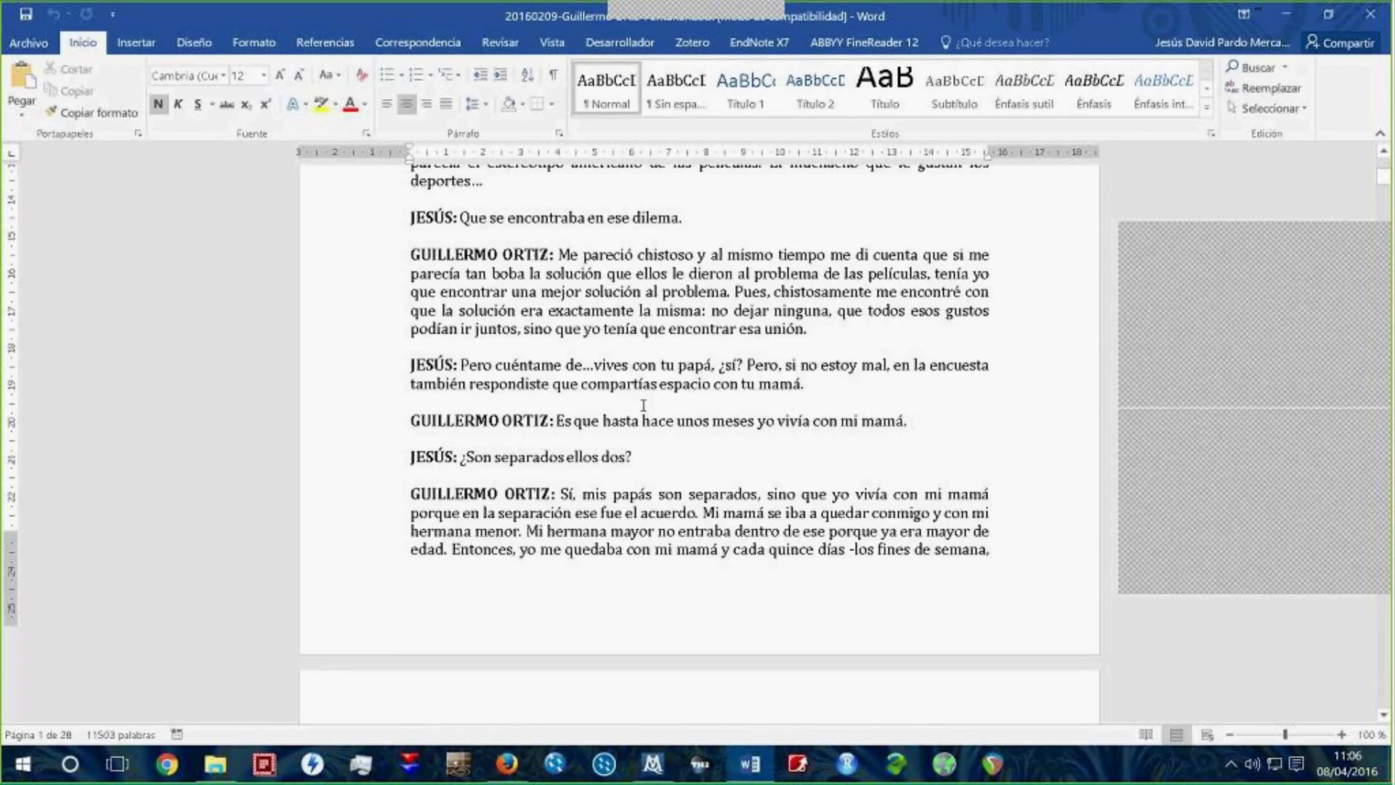
scroll(641, 405, "down", 20)
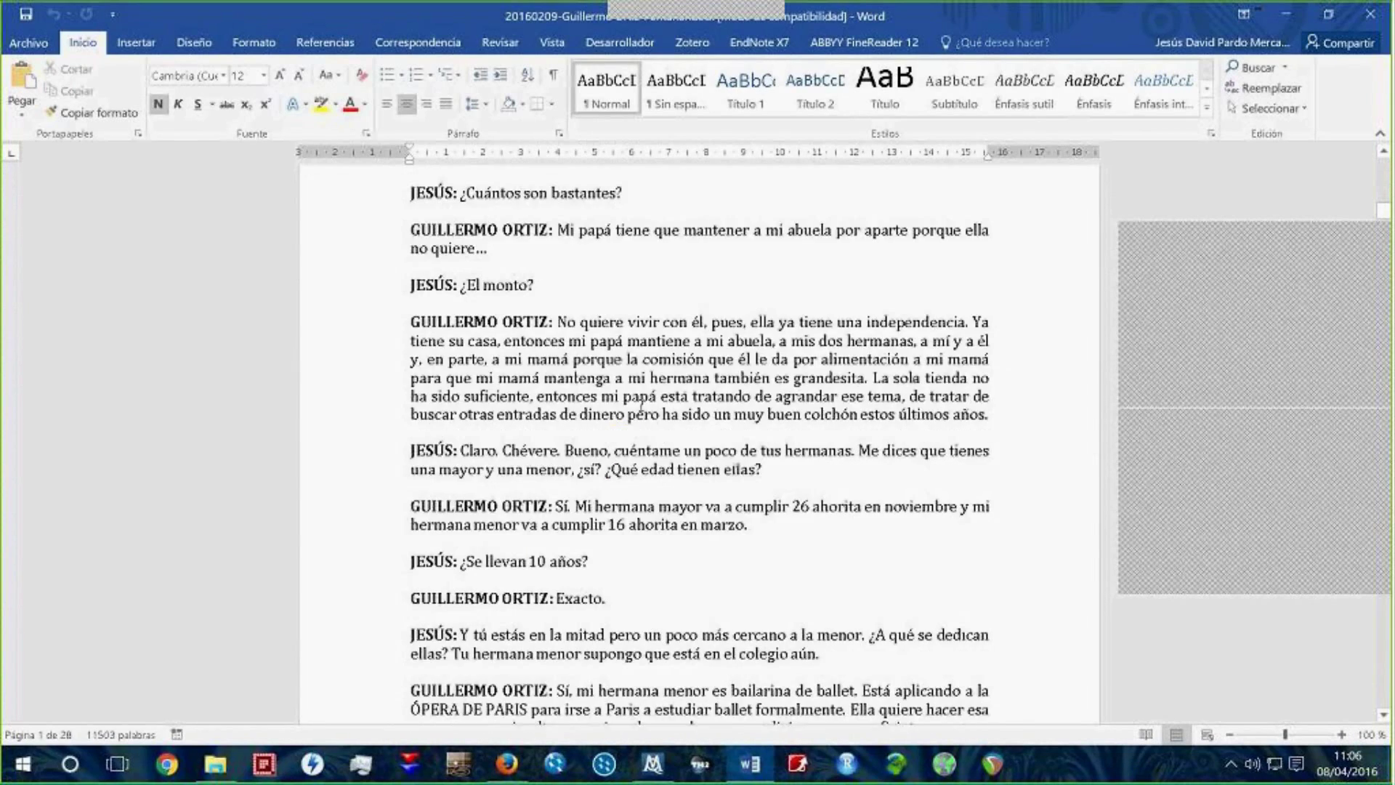
scroll(740, 323, "down", 20)
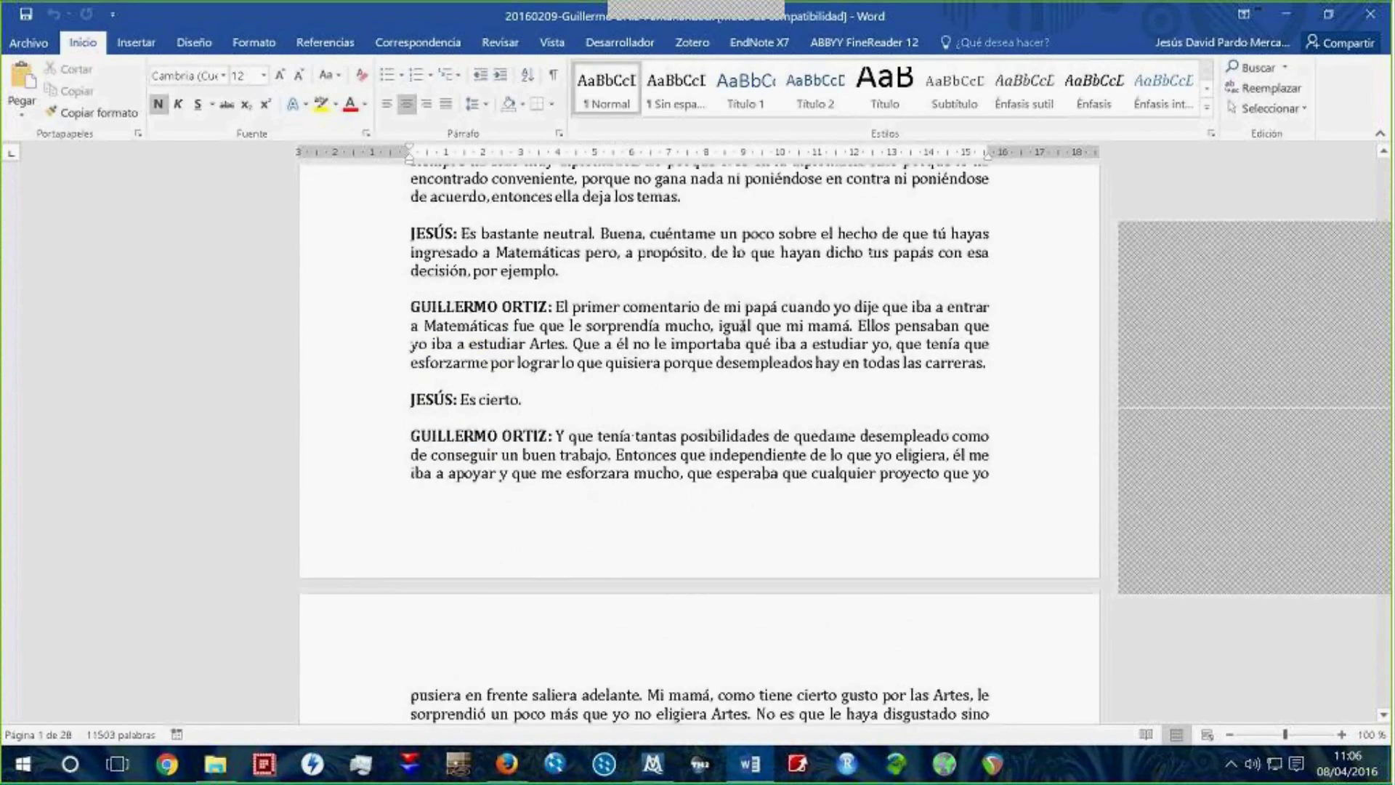
scroll(743, 328, "down", 20)
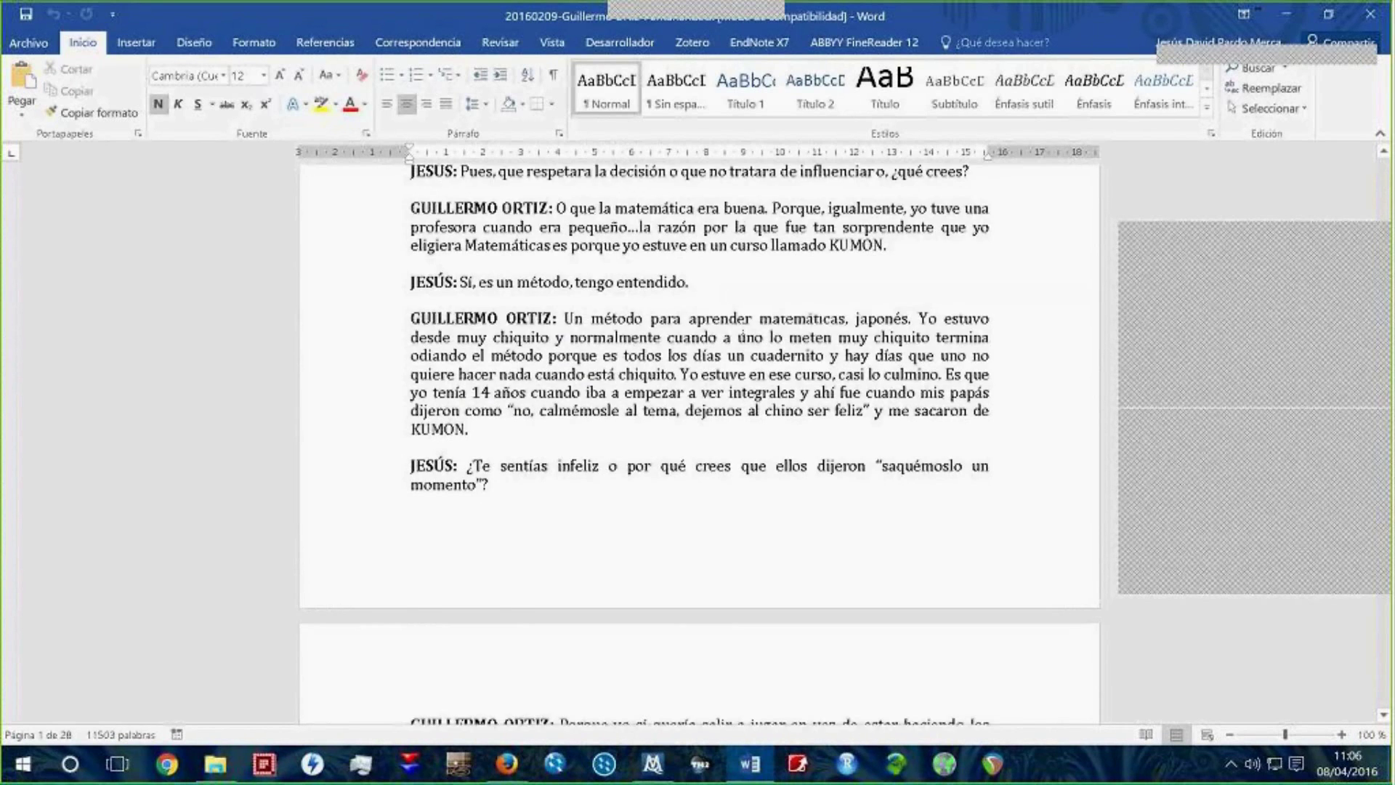
key("alt+Tab")
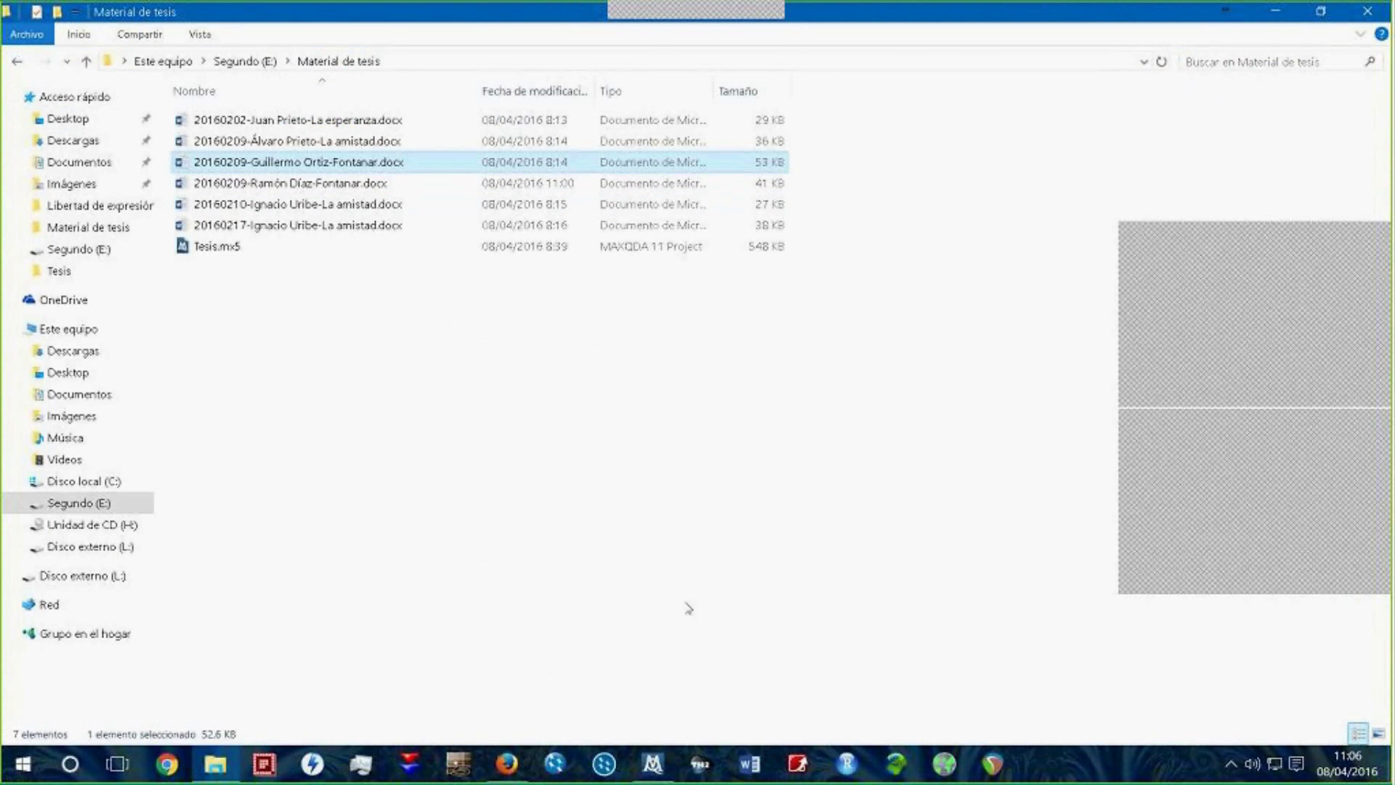
Step: Switch to the Tesis.mx5 project in MAXQDA
left_click(654, 763)
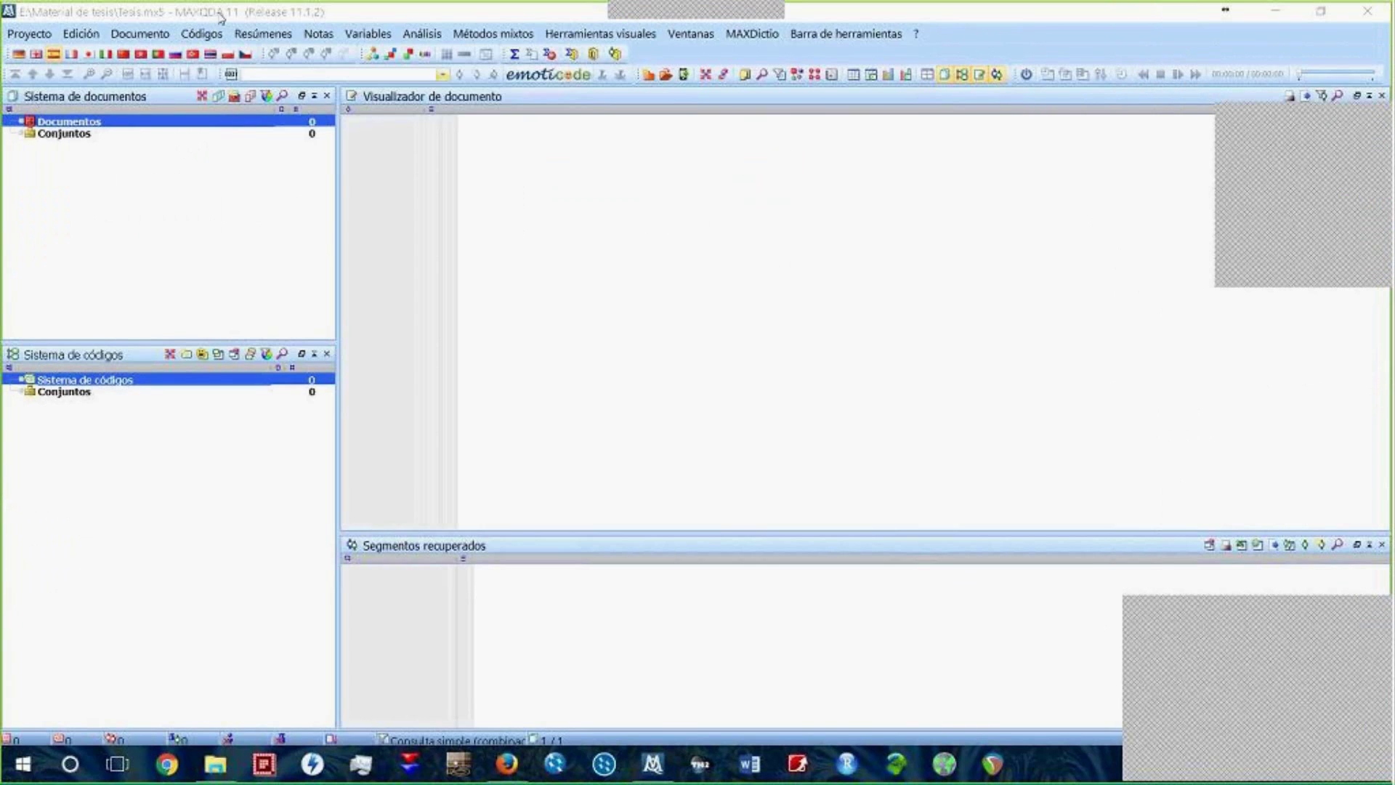
left_click(178, 10)
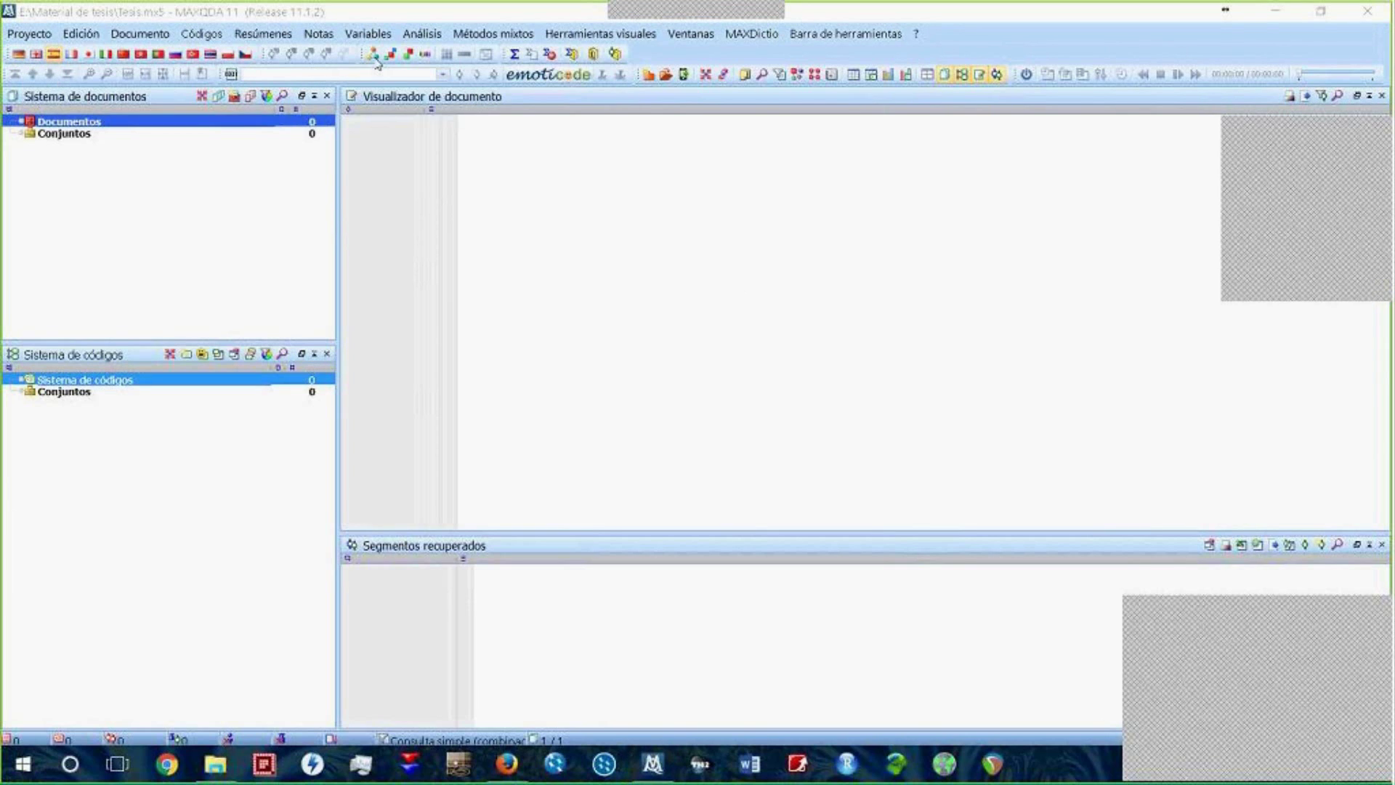
left_click(324, 22)
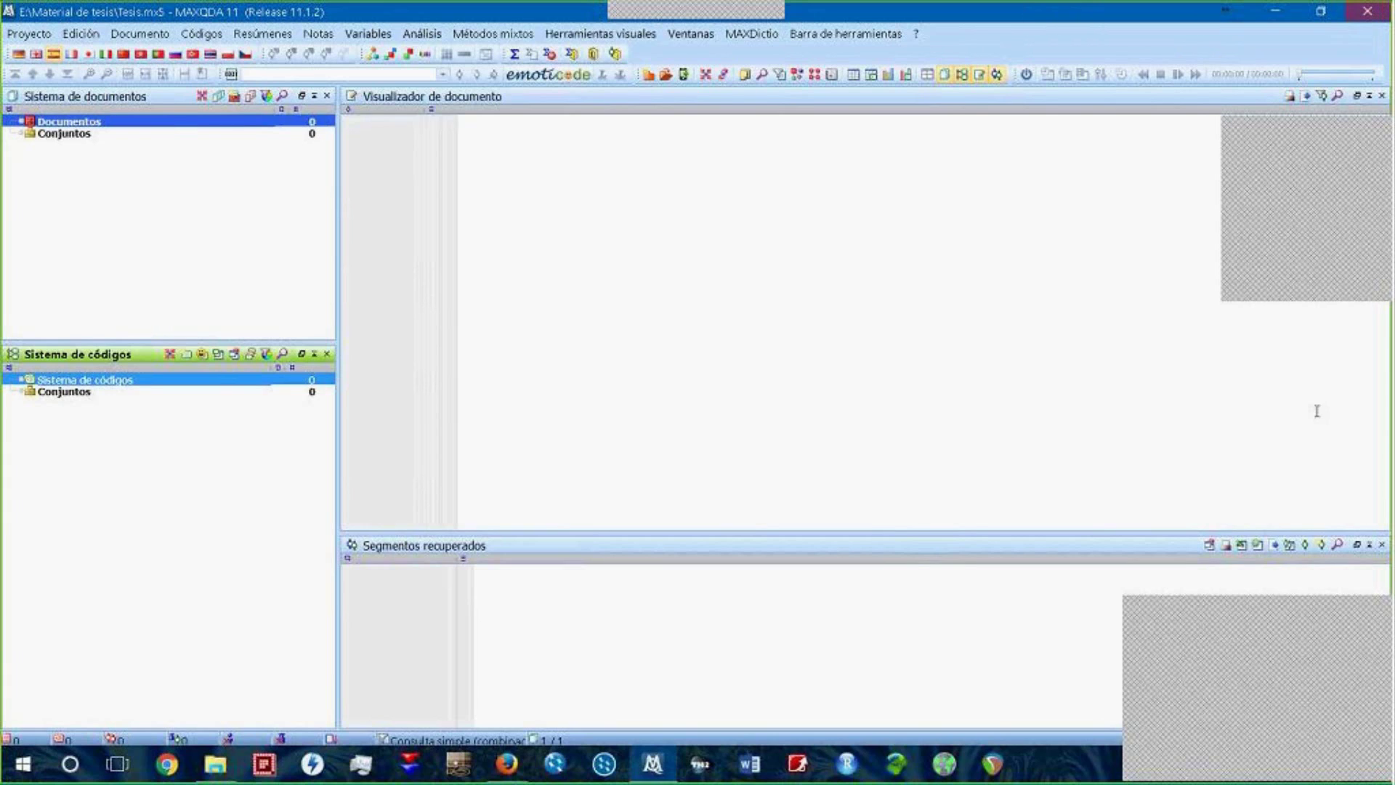
mouse_move(1274, 594)
left_mouse_down()
mouse_move(1269, 515)
mouse_move(1268, 579)
left_mouse_up()
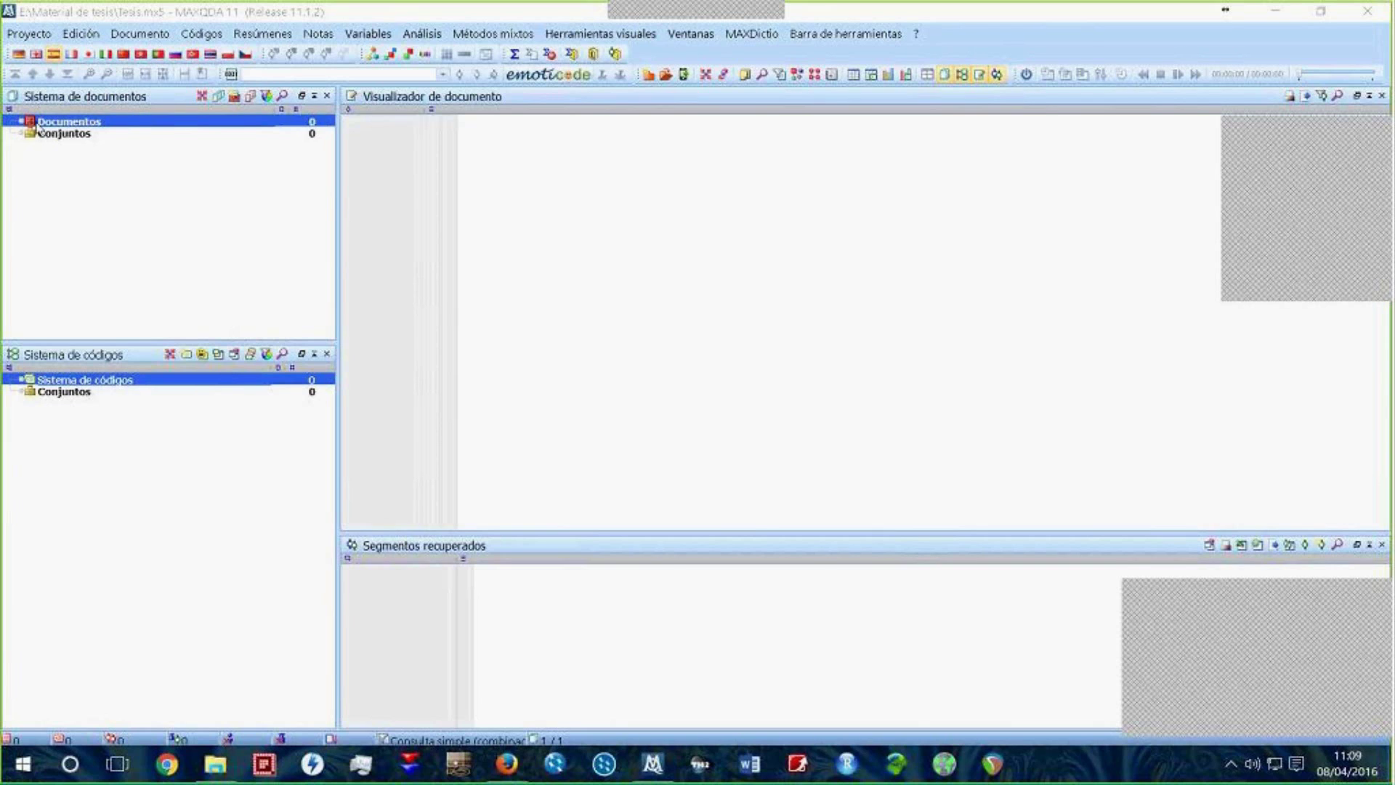
Step: Import all six .docx interview transcripts from the Material de tesis folder into the Documentos root of the document system
right_click(33, 125)
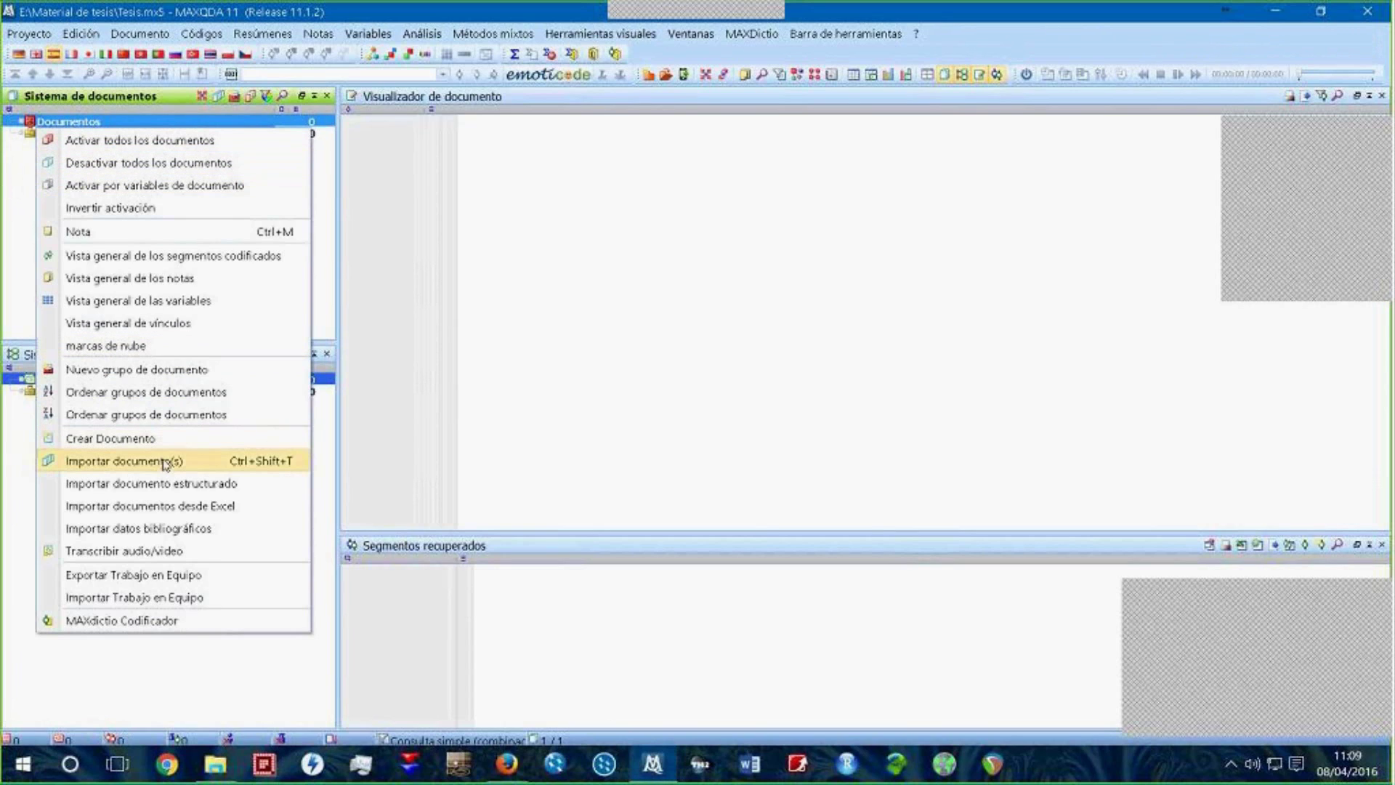
left_click(54, 125)
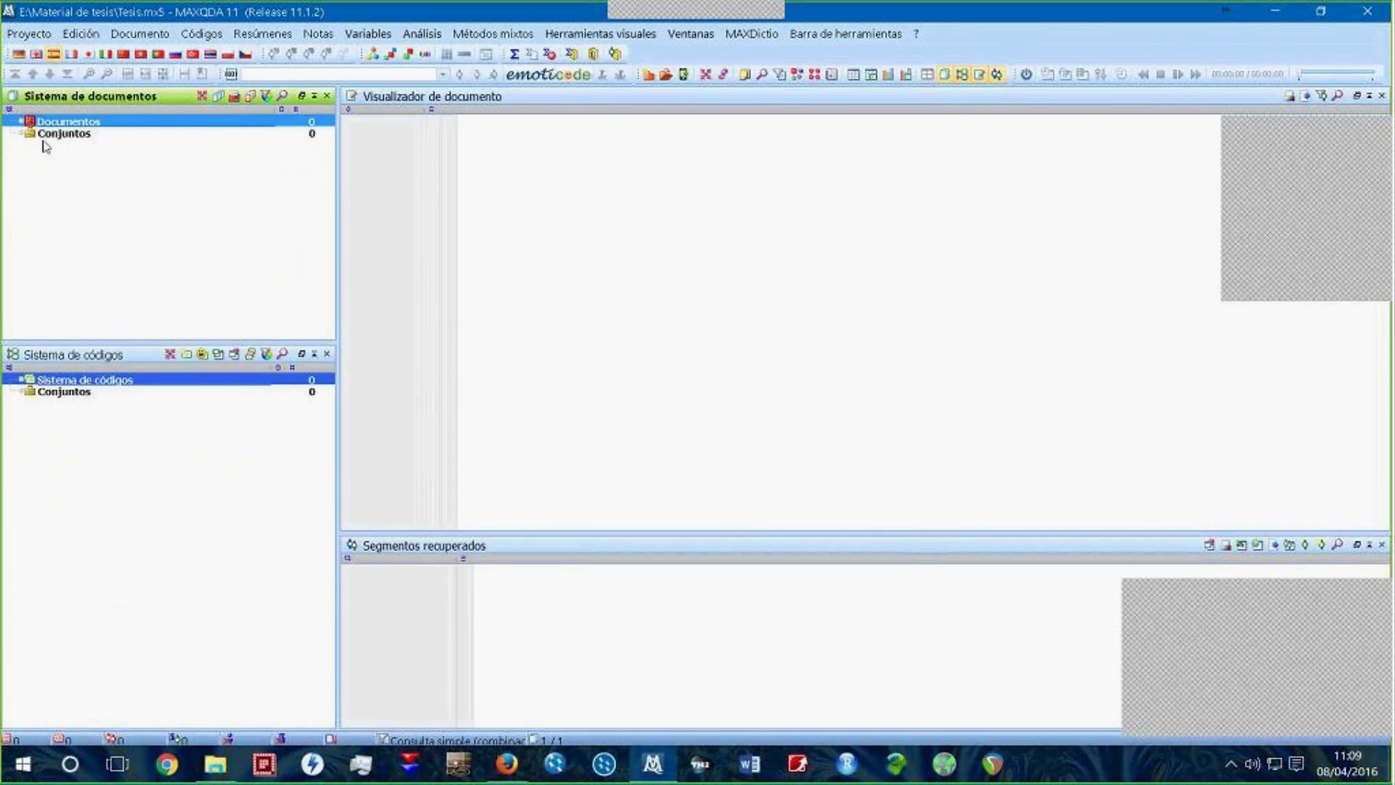
right_click(55, 125)
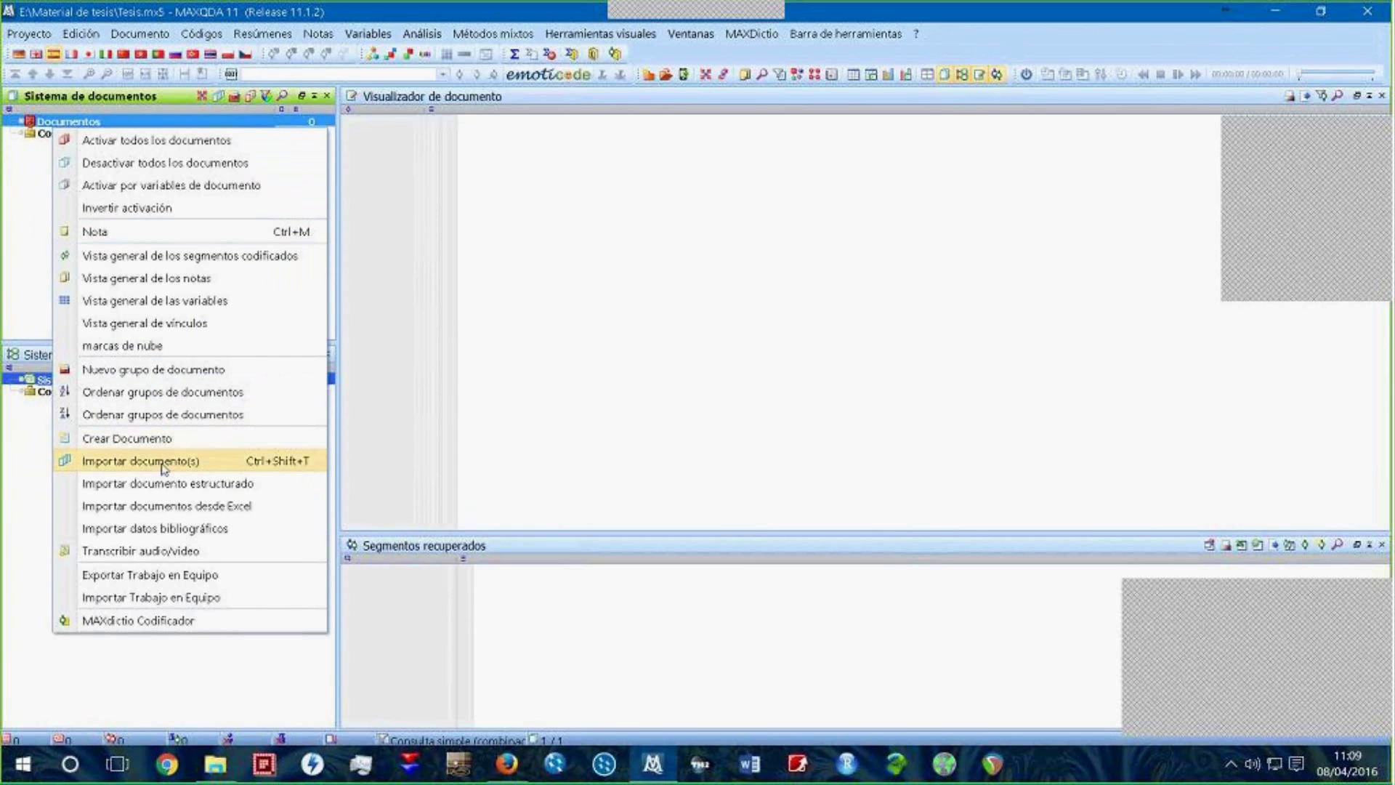
left_click(168, 462)
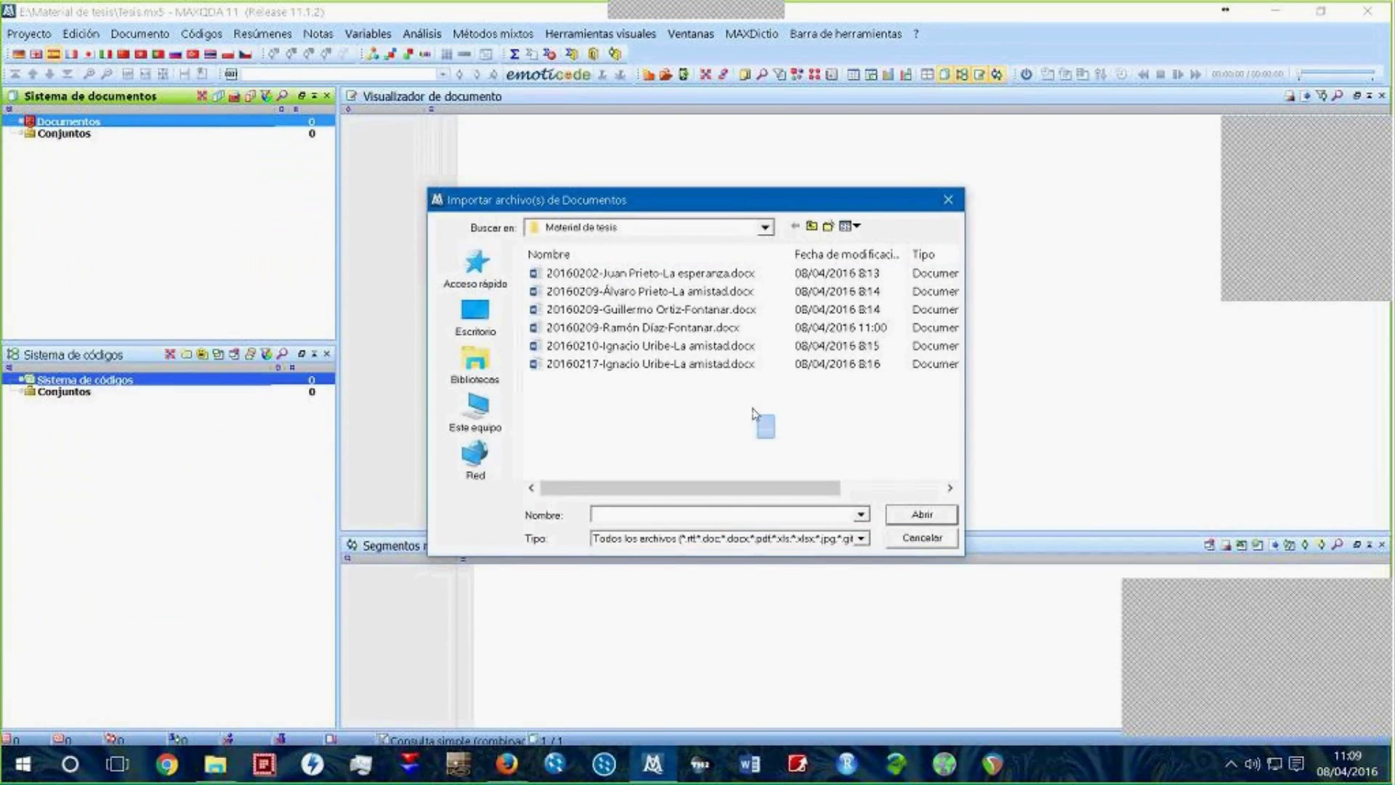
left_click_drag(774, 438, 592, 265)
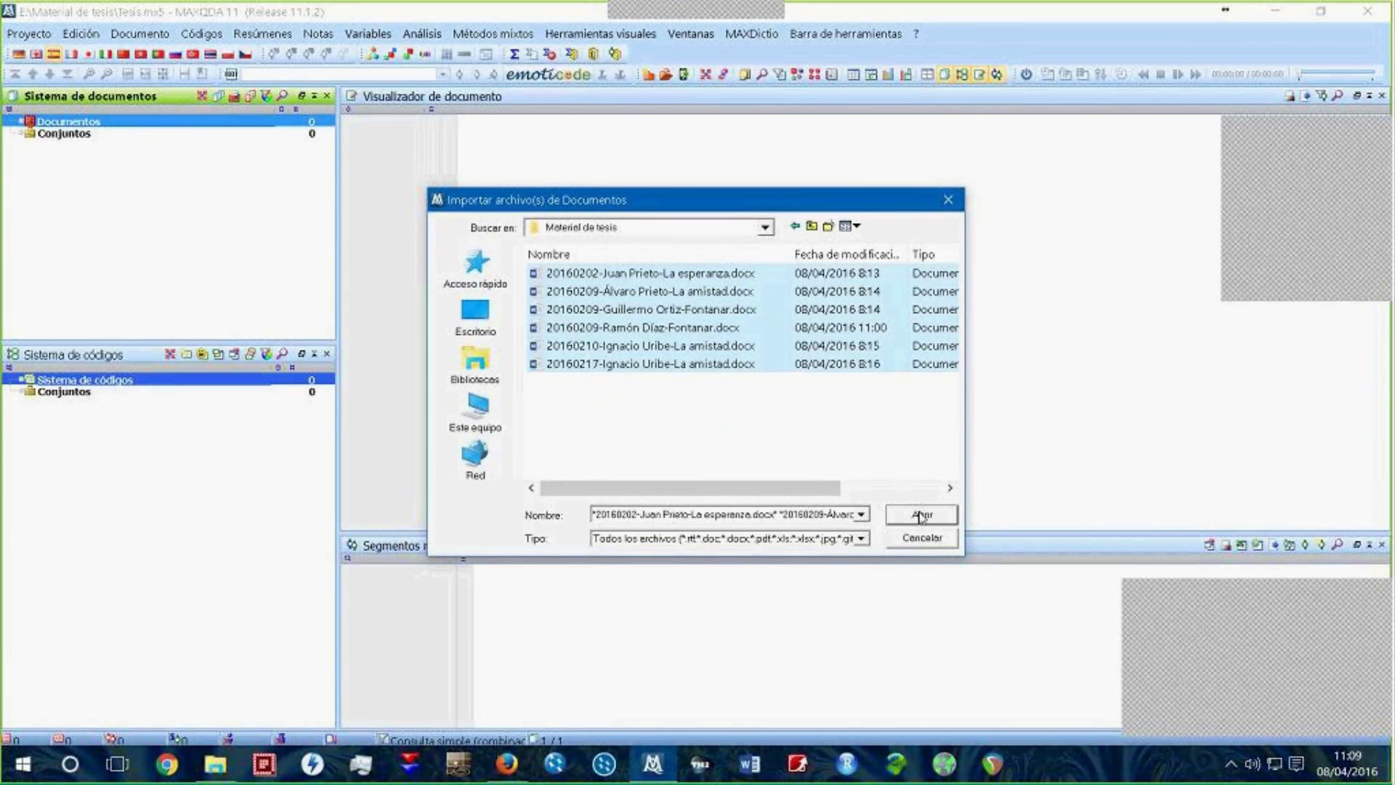
left_click(921, 514)
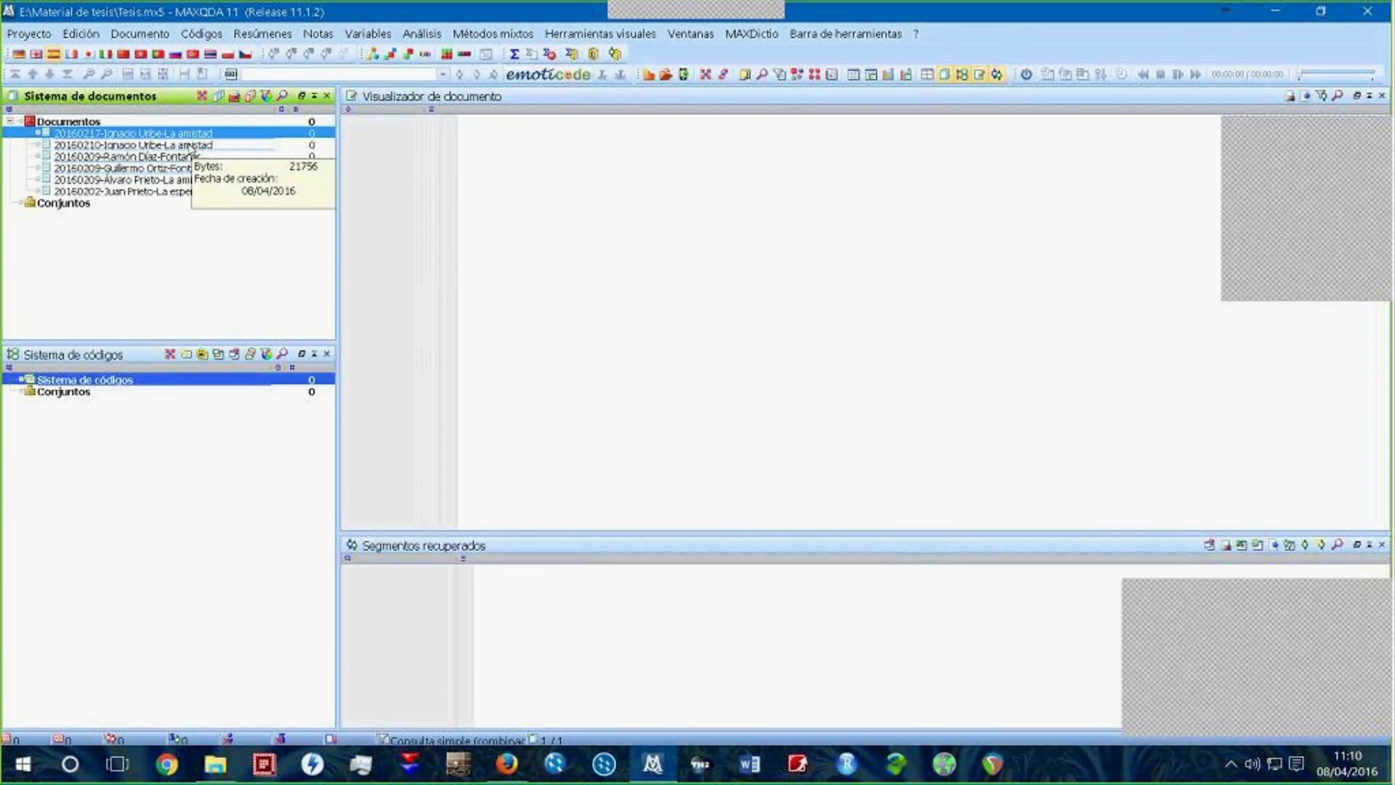
Step: Sort the imported documents in ascending order and open the third one, a 20160209 Fontanar transcript, in the document viewer
right_click(78, 124)
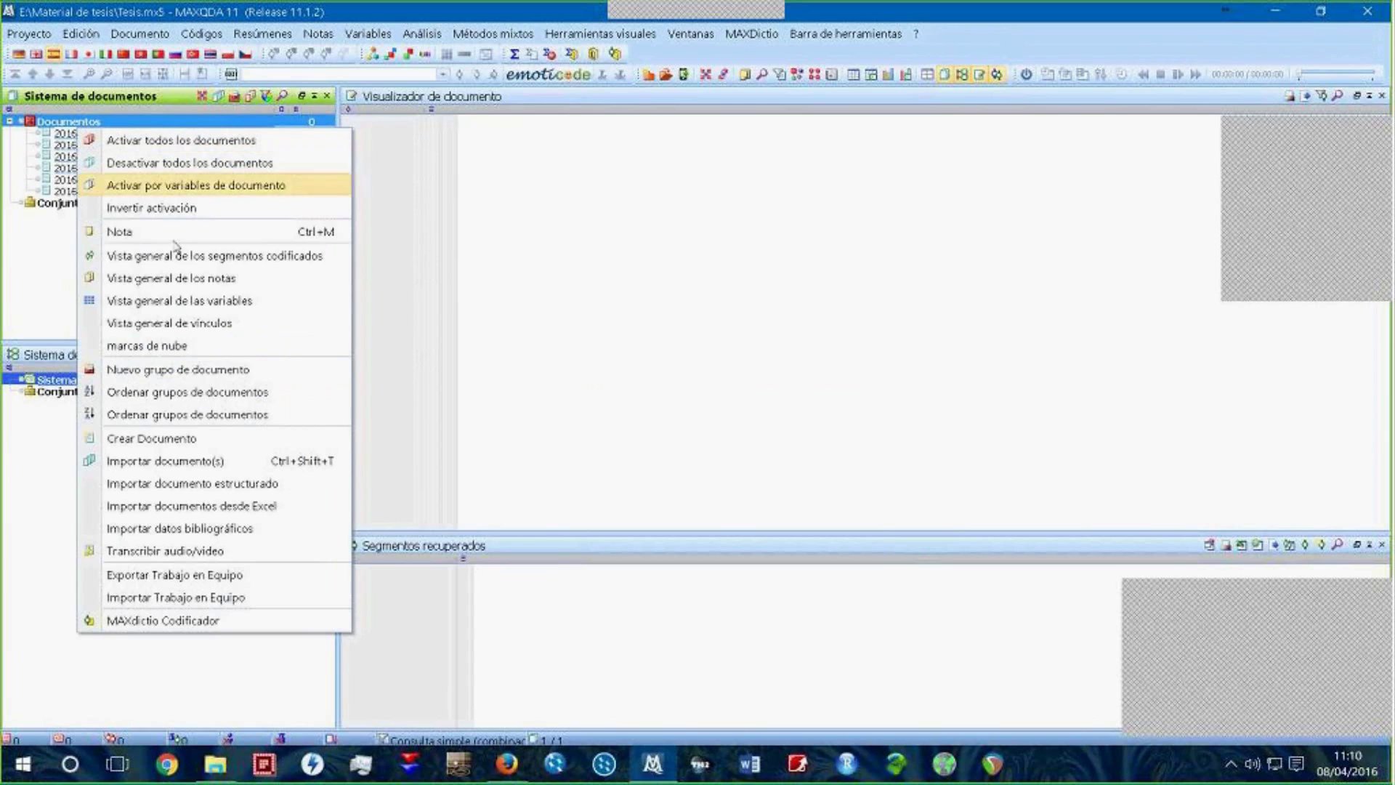
left_click(163, 393)
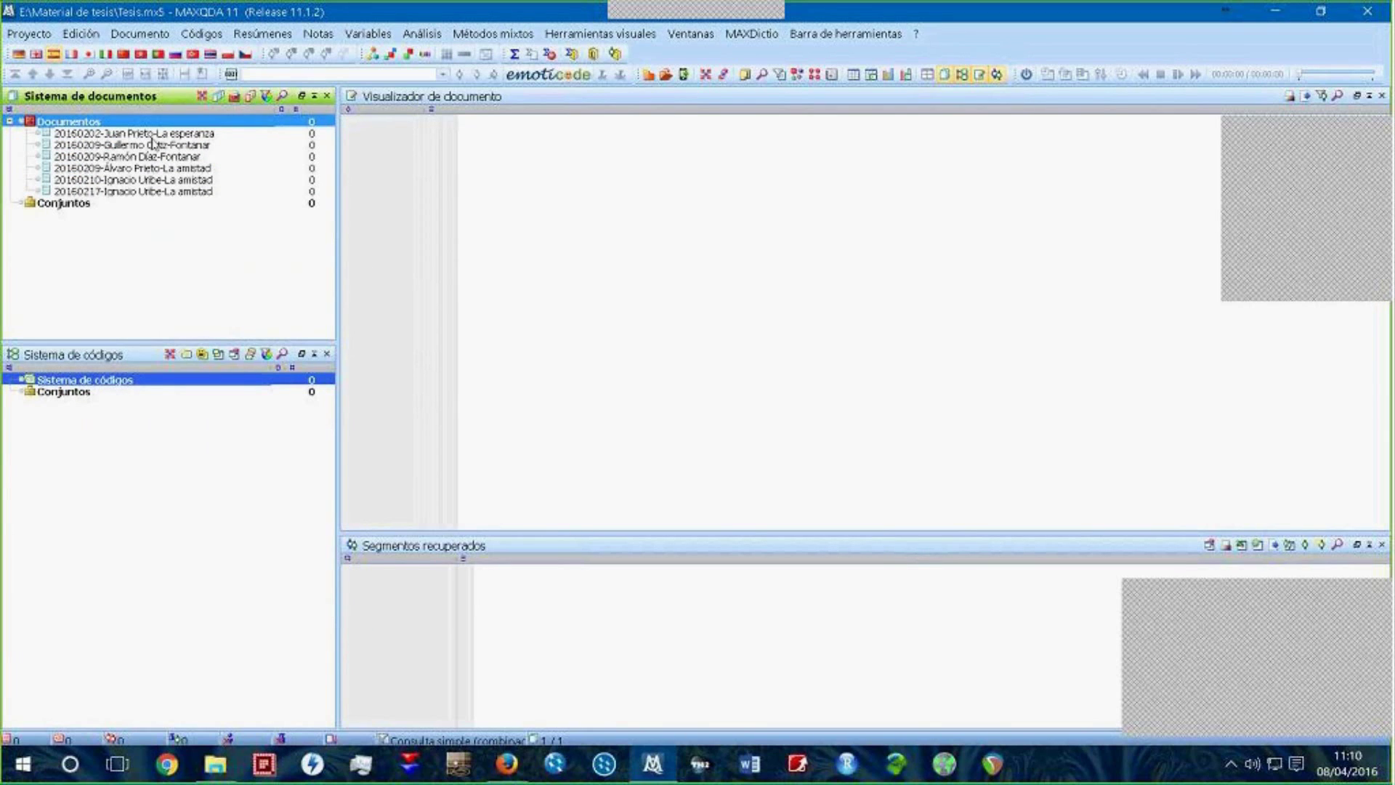
left_click(146, 157)
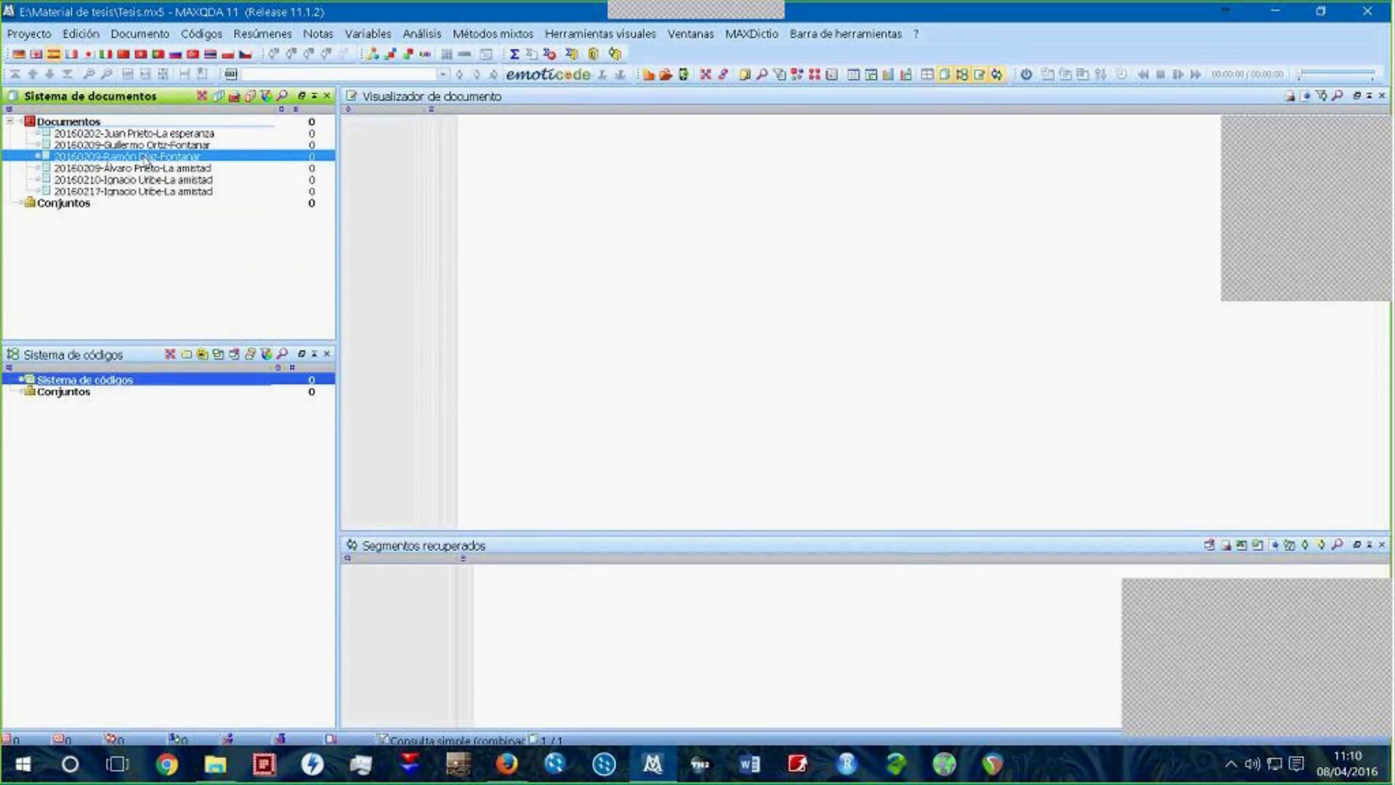
double_click(146, 158)
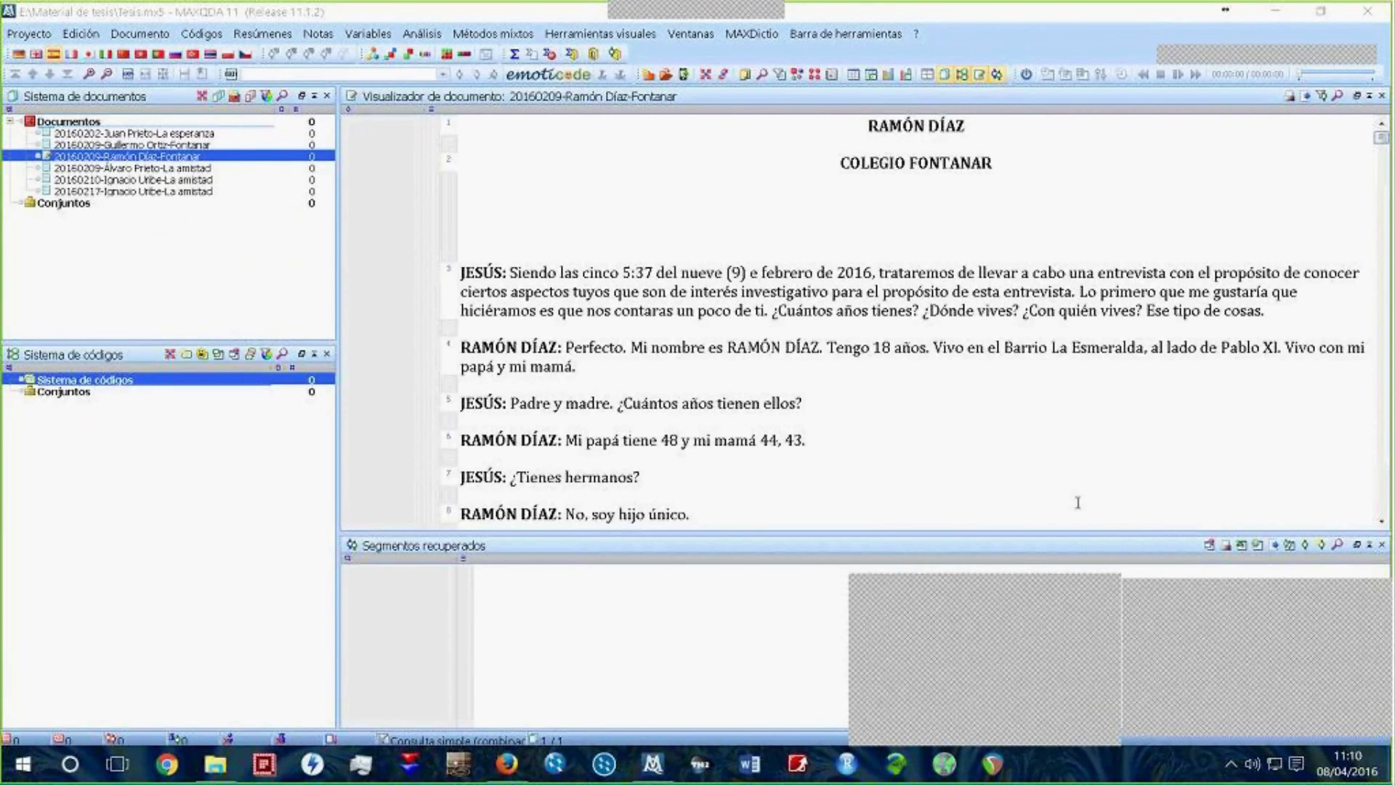
Step: Skim part of the open 20160209 Fontanar transcript and return to its beginning
scroll(821, 447, "down", 3)
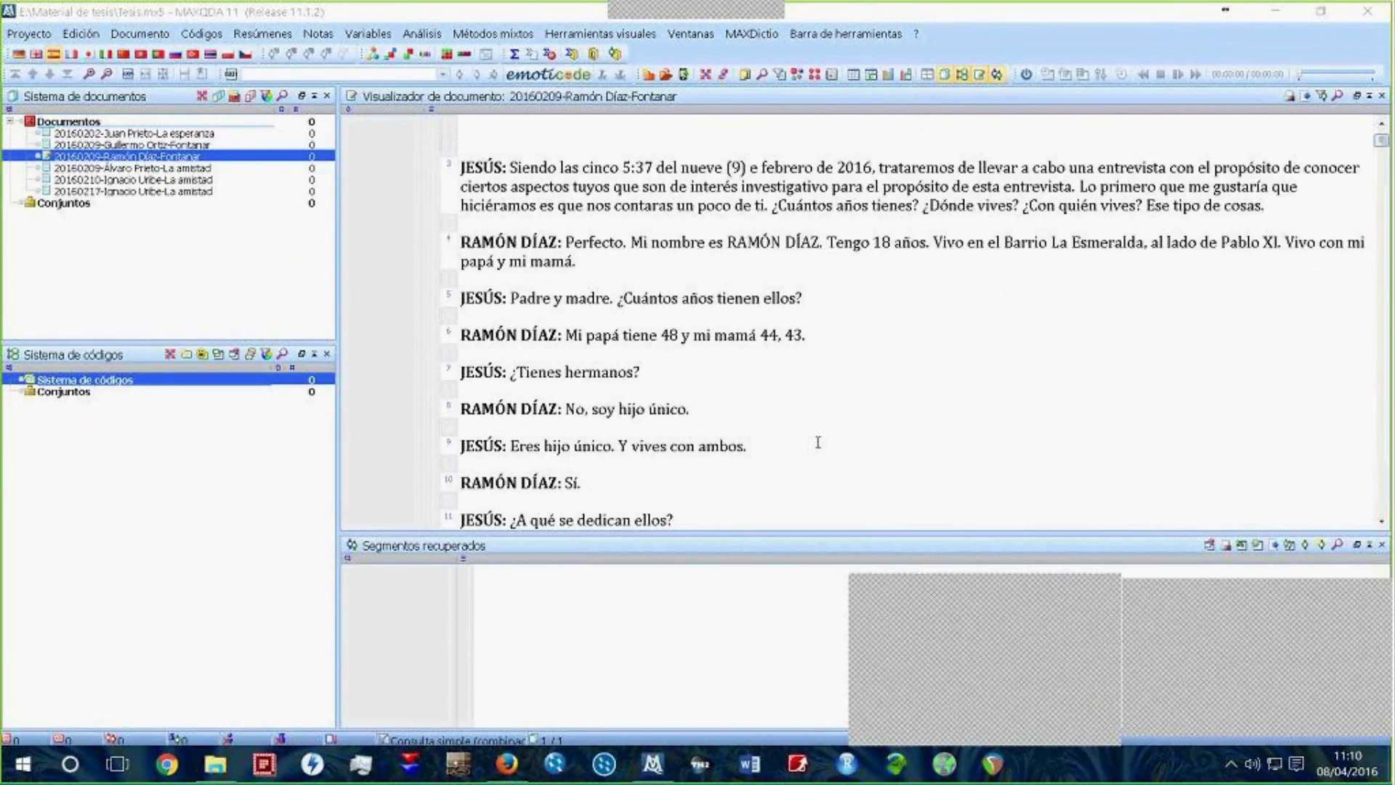
scroll(822, 442, "up", 3)
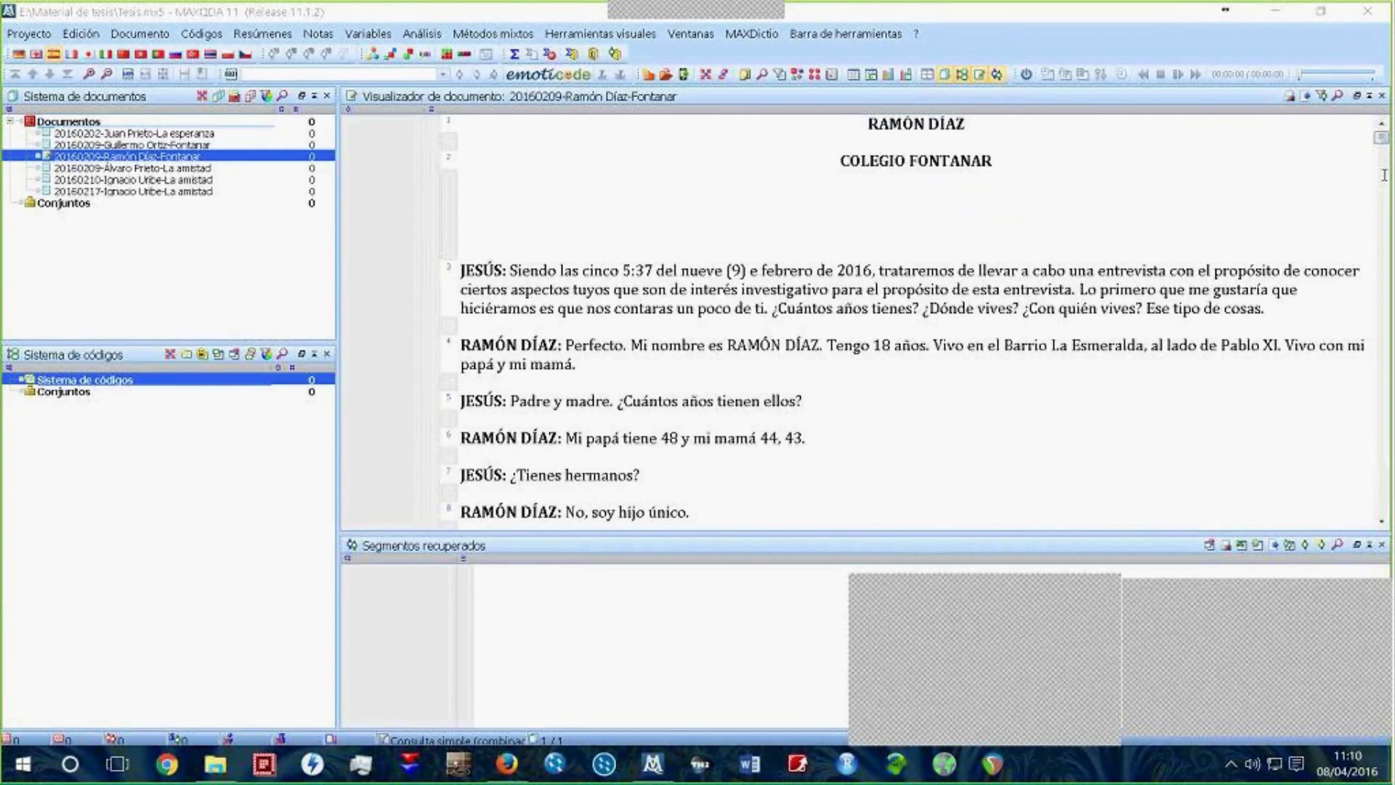
left_click(1382, 140)
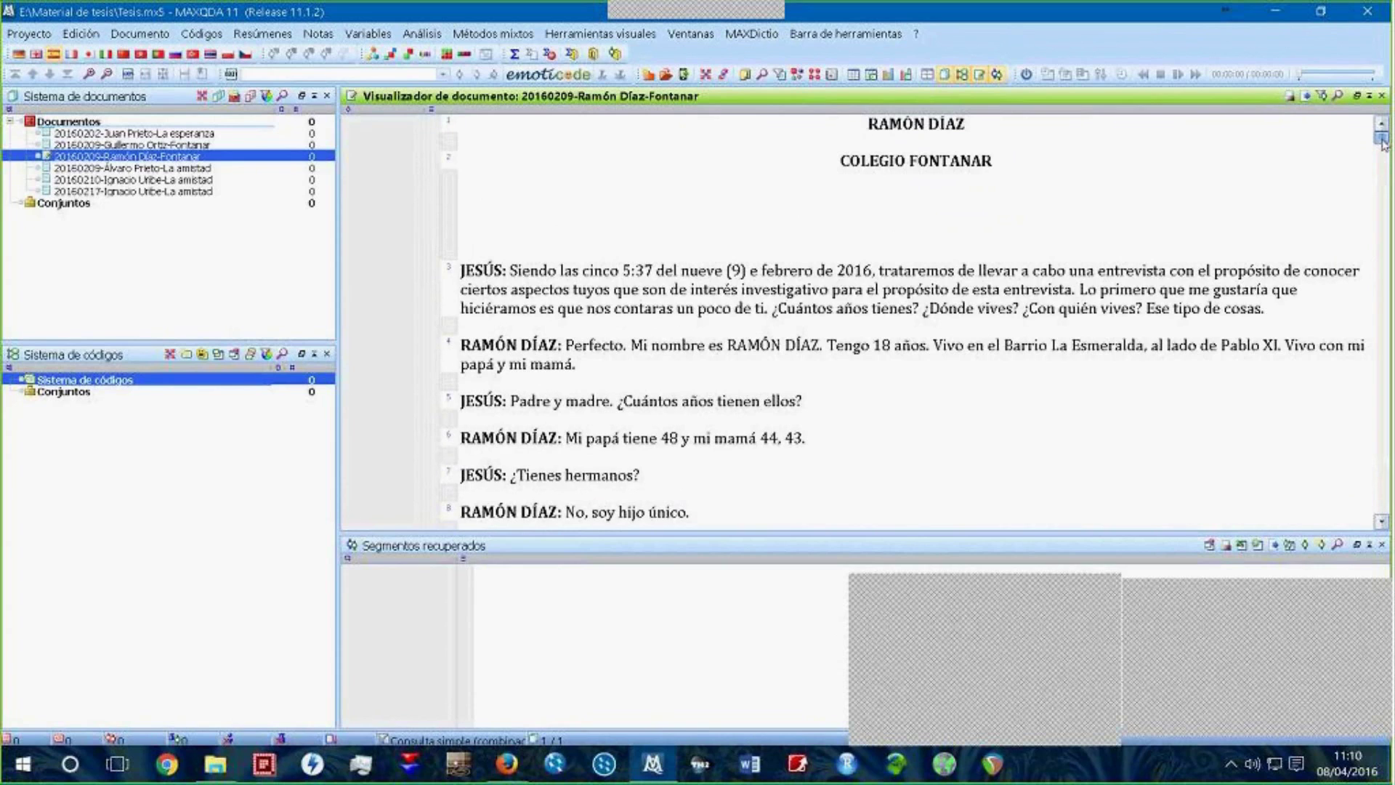
left_click_drag(1383, 140, 1379, 215)
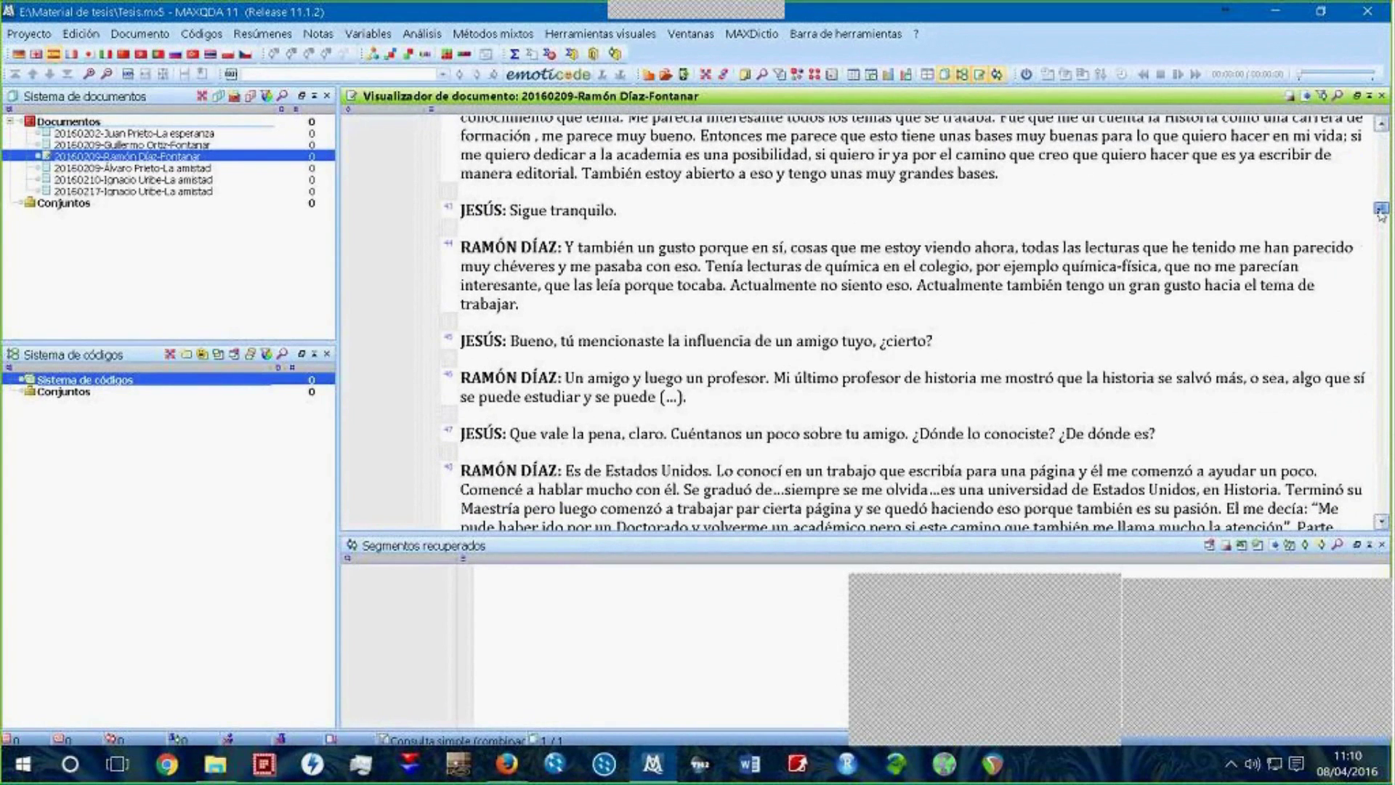
scroll(1380, 210, "up", 1)
left_click_drag(1380, 210, 1381, 136)
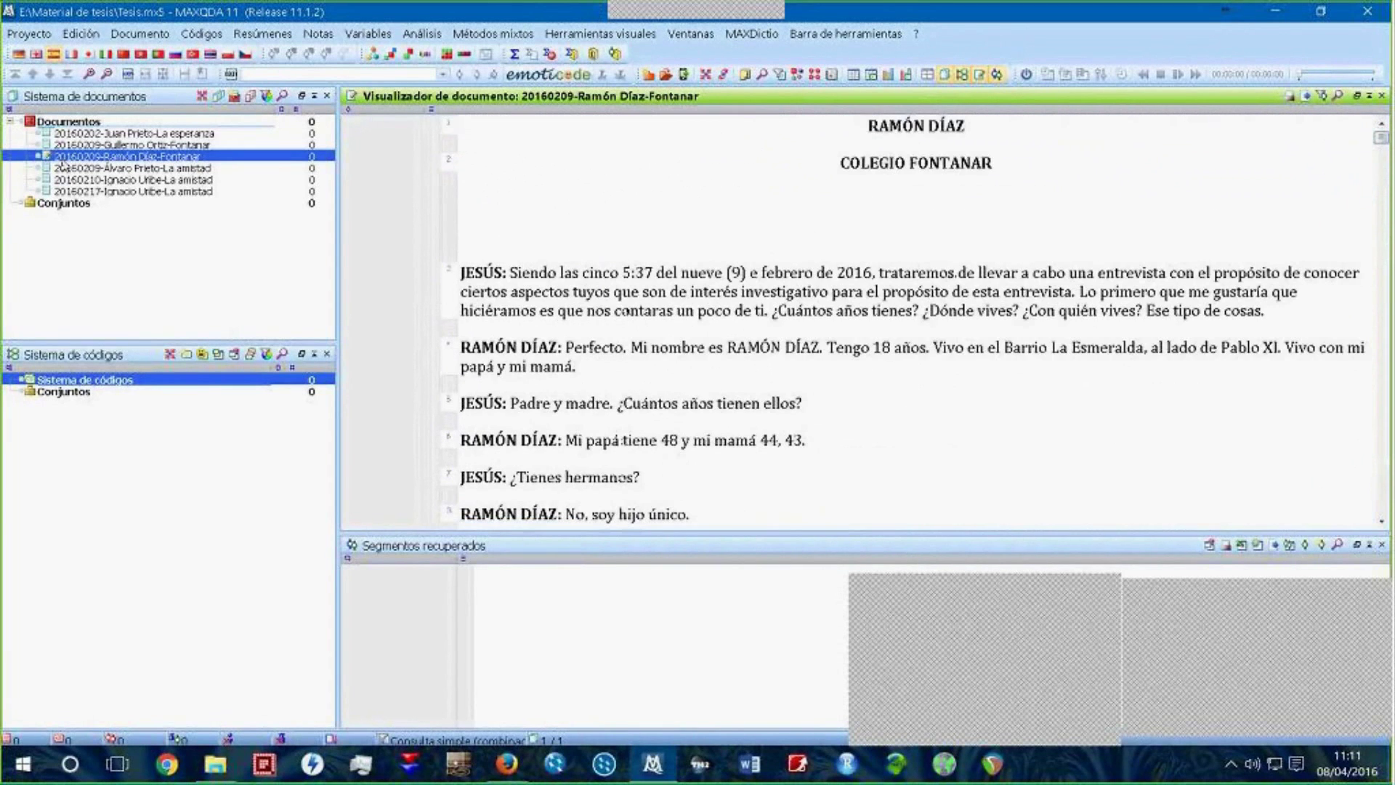
Step: Open the second document in the list, the other 20160209 Fontanar transcript, in a new document tab
left_click(112, 147)
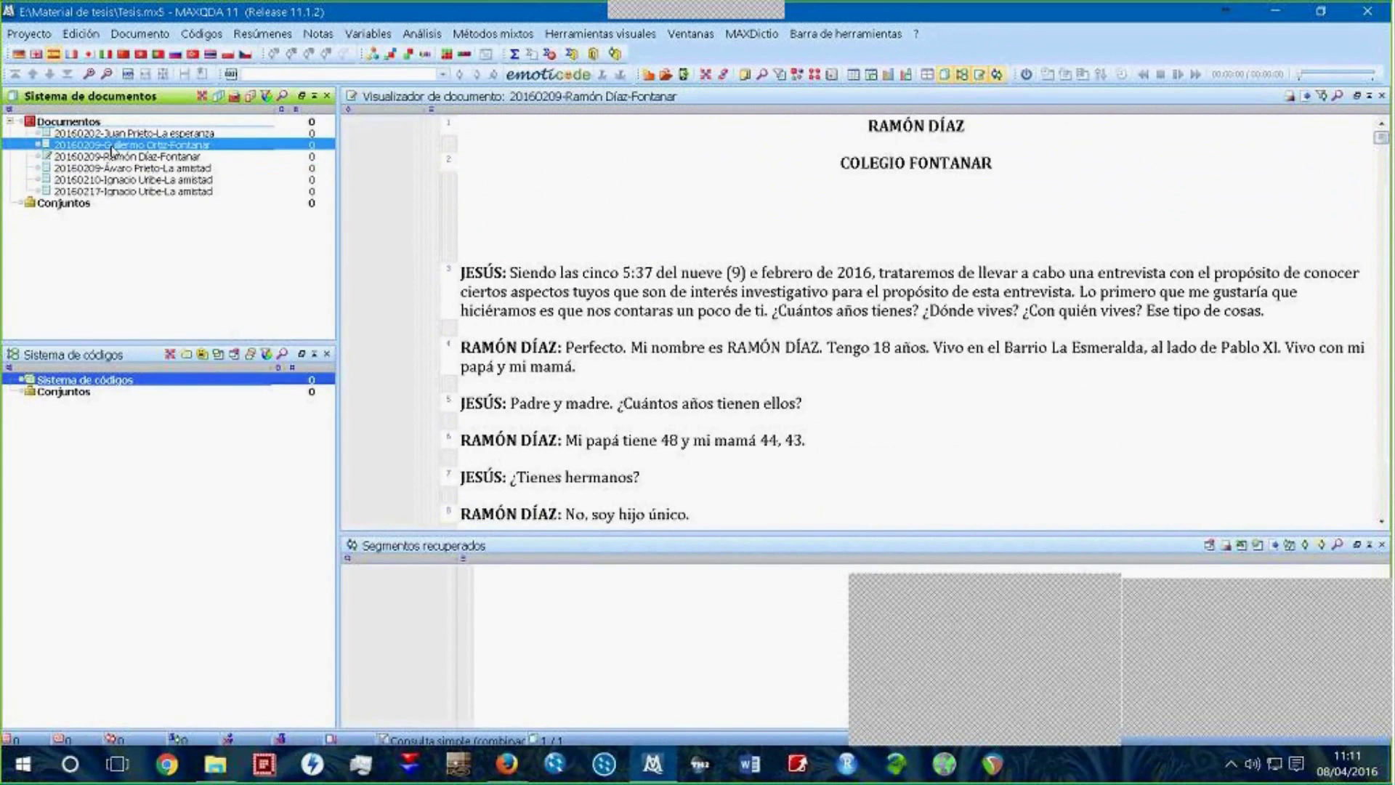
right_click(112, 147)
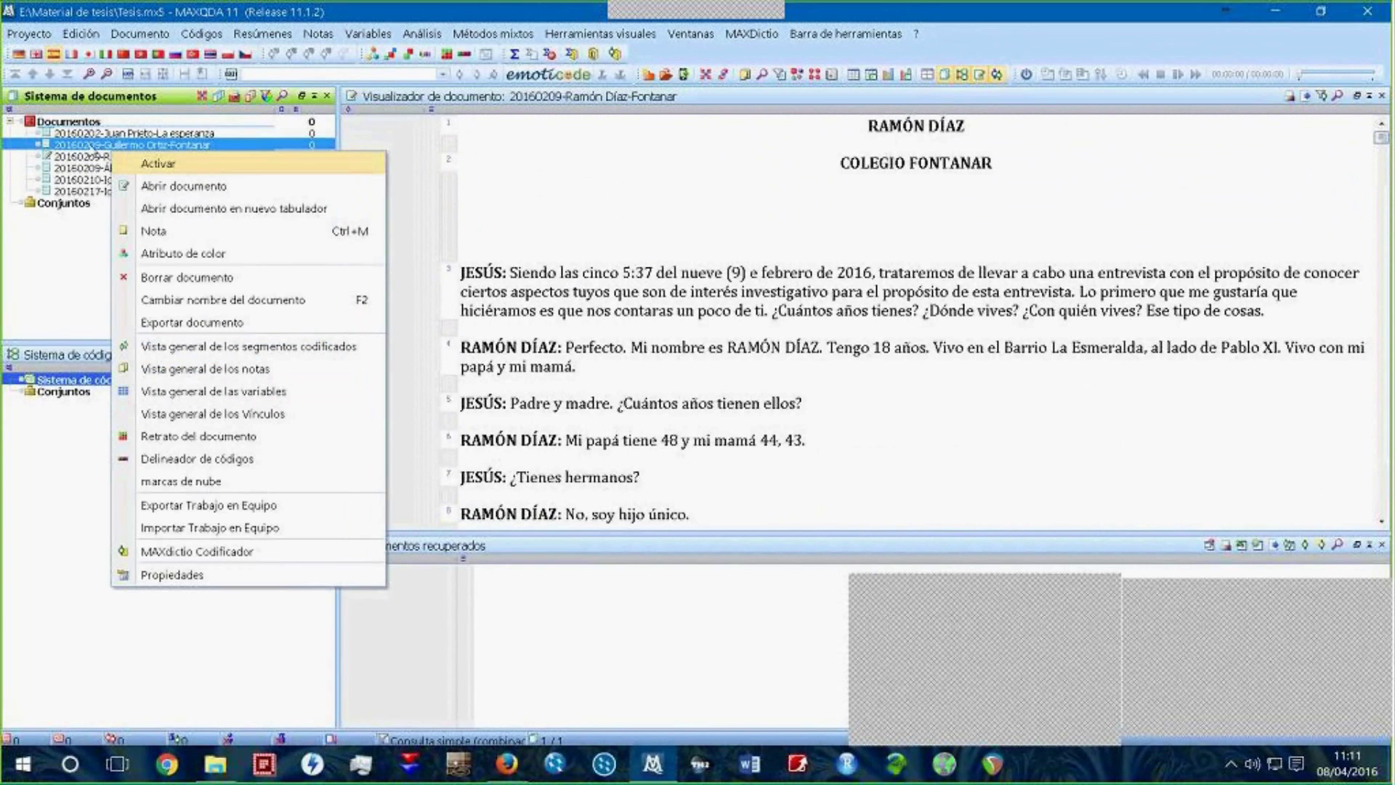
left_click(229, 210)
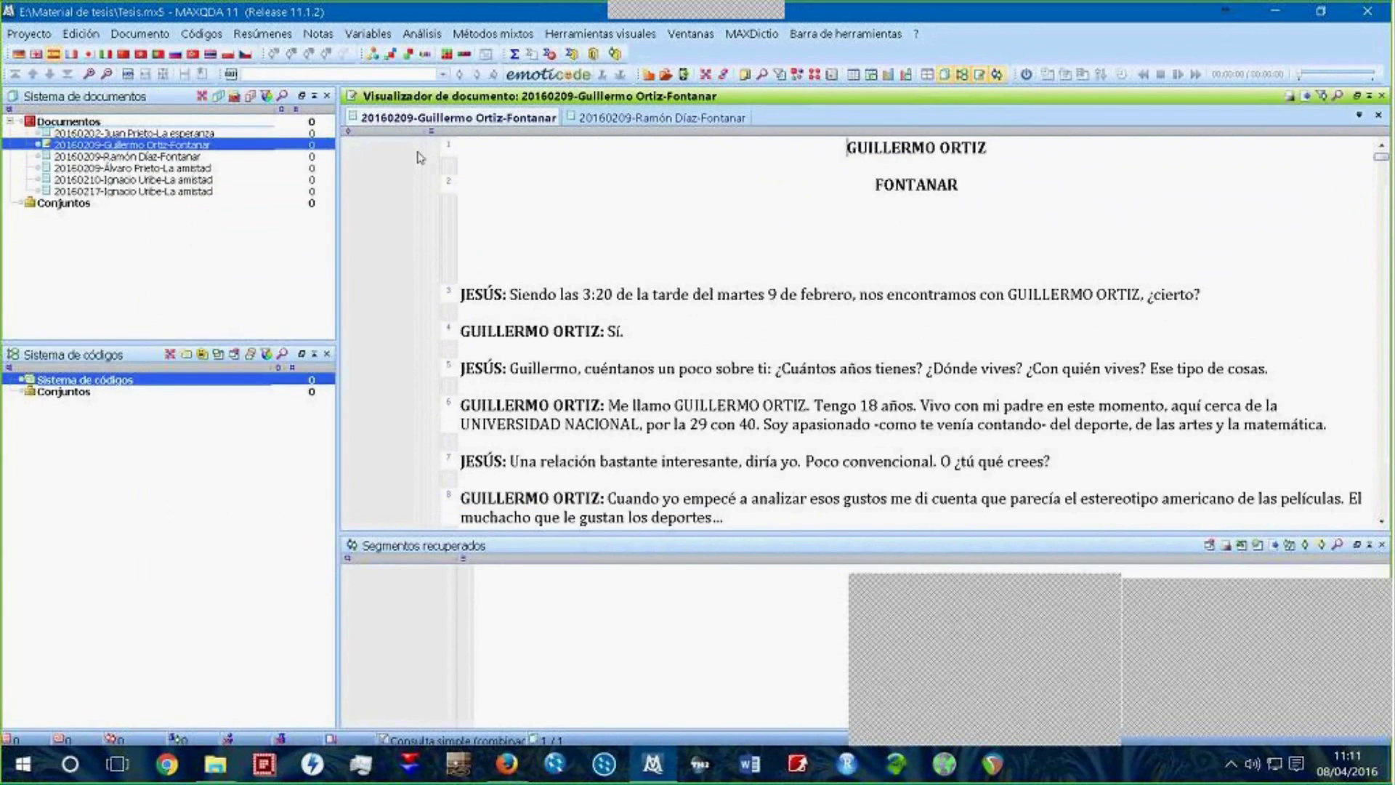
Step: Alternate between the two open Fontanar transcripts to view each one, ending on the second document in the list
left_click(659, 122)
left_click(541, 118)
left_click(625, 118)
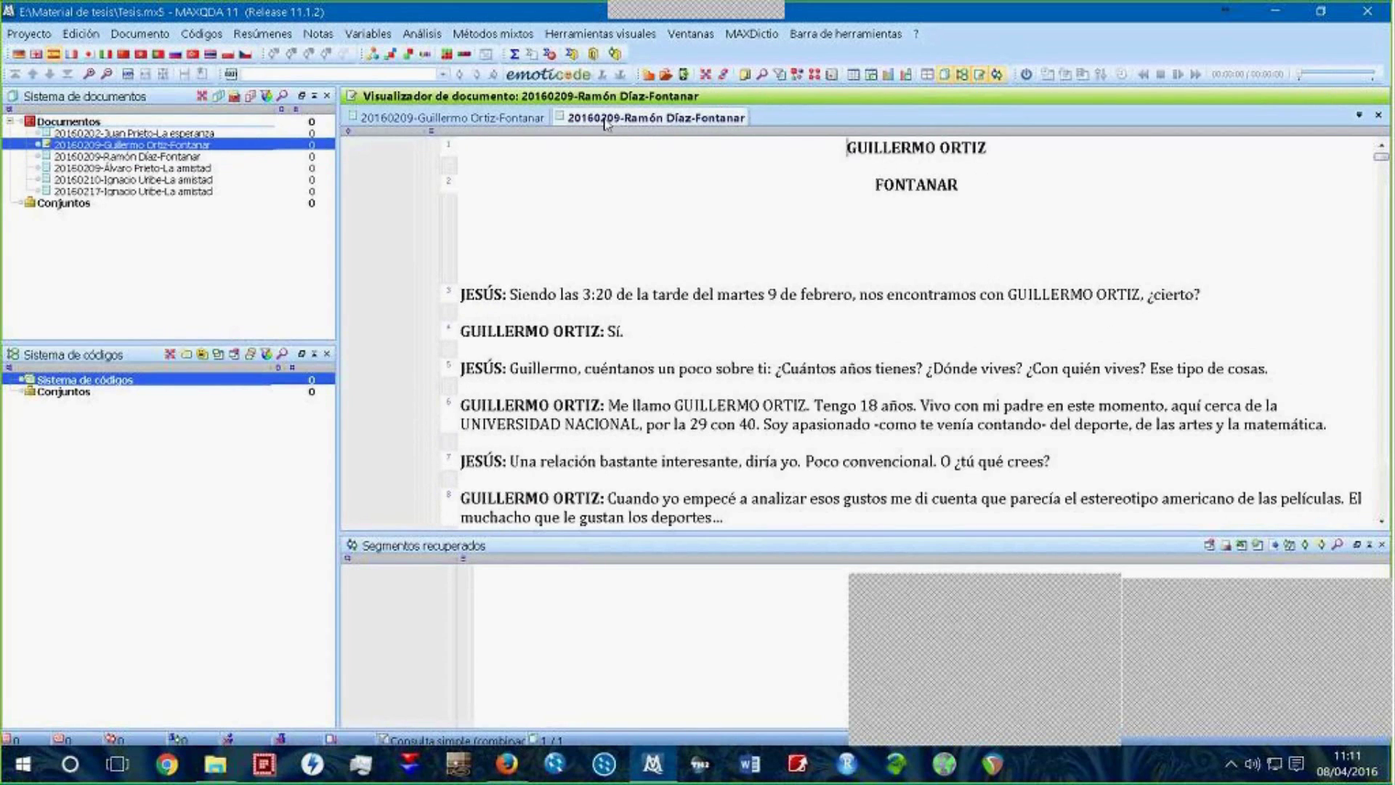
left_click(549, 117)
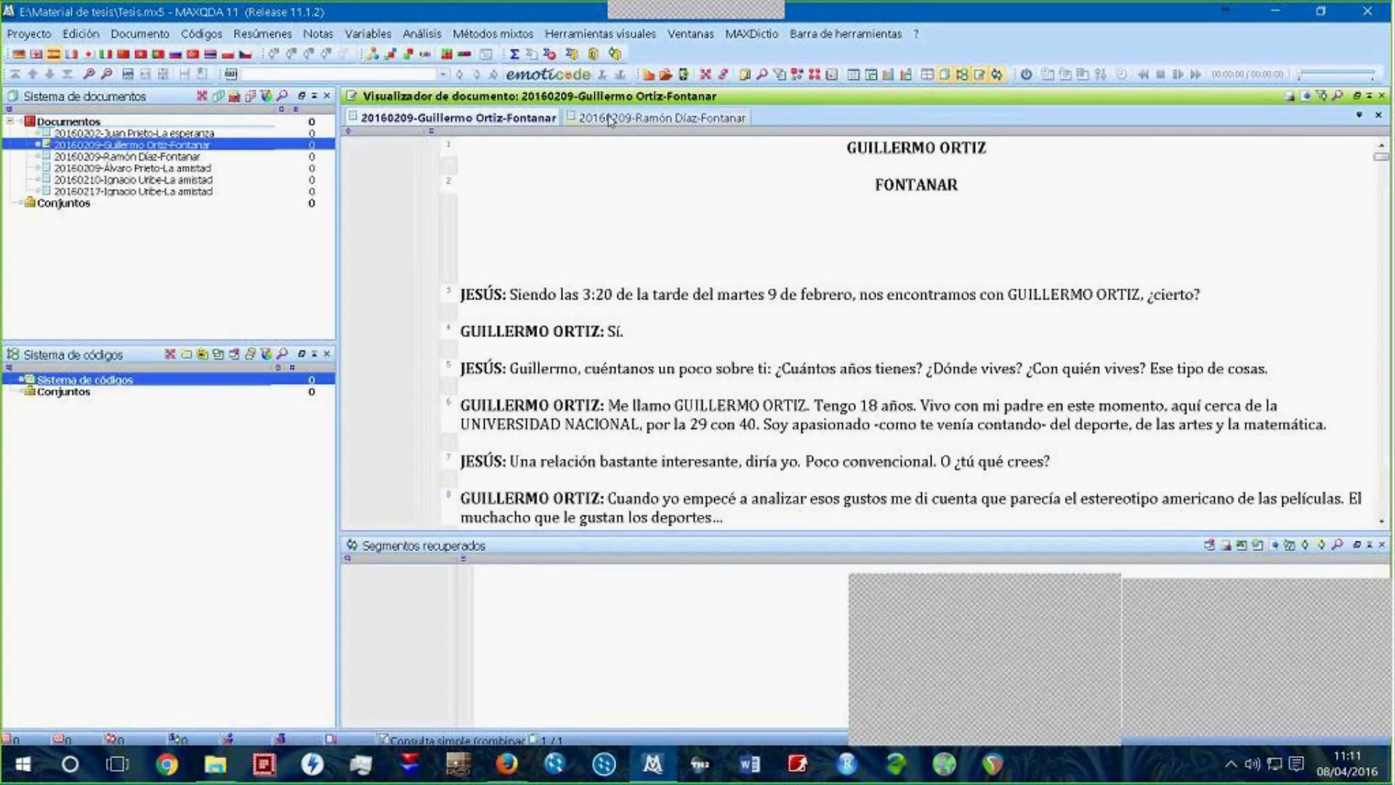
left_click(590, 119)
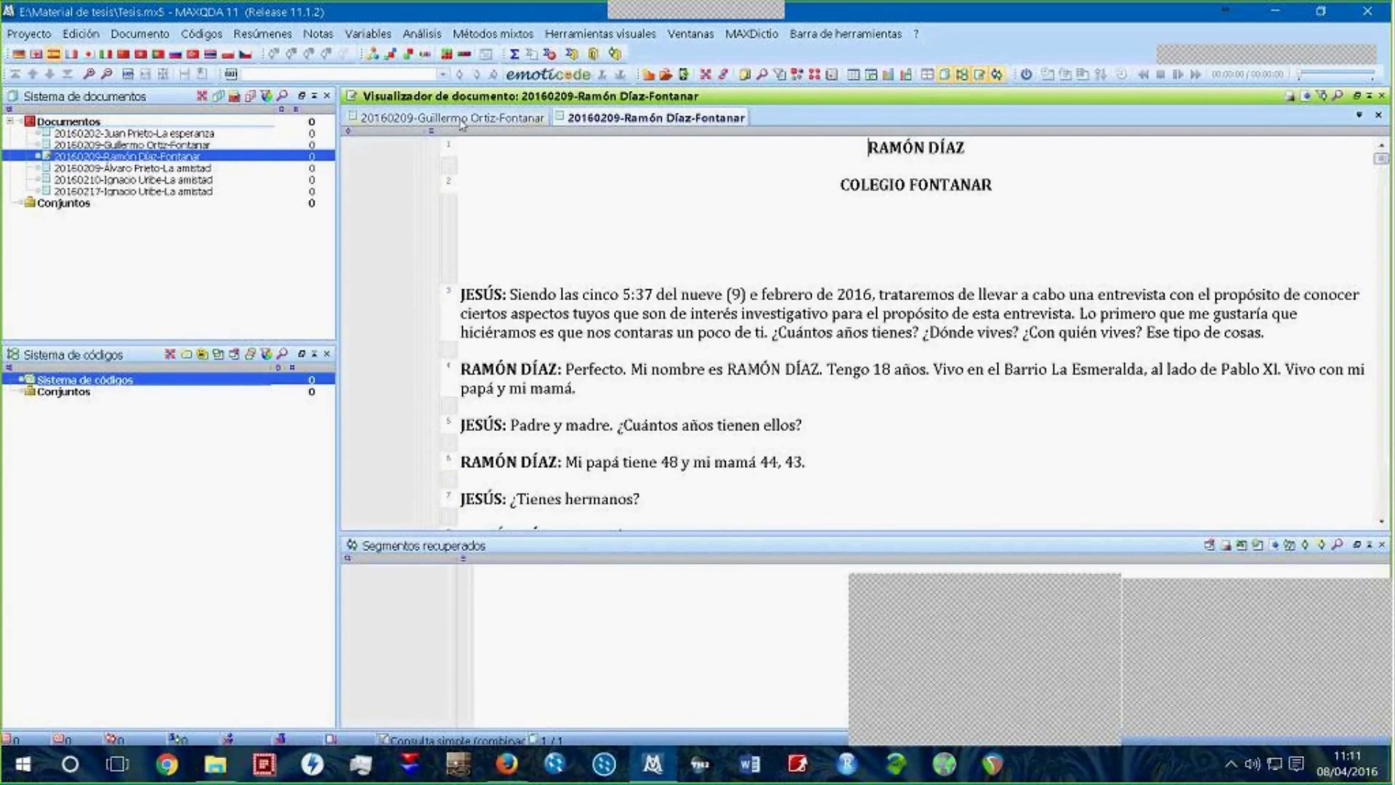
left_click(484, 120)
left_click(590, 121)
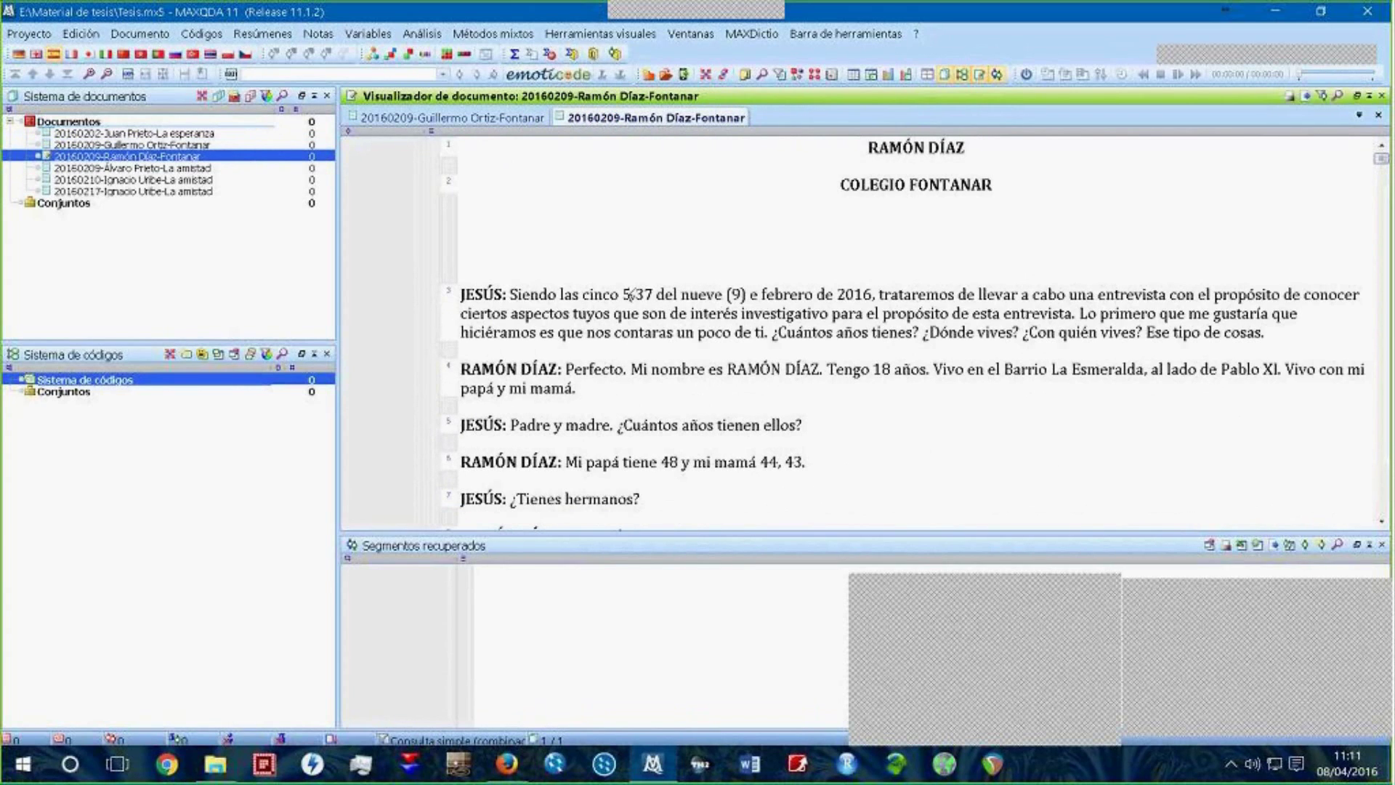
left_click(484, 117)
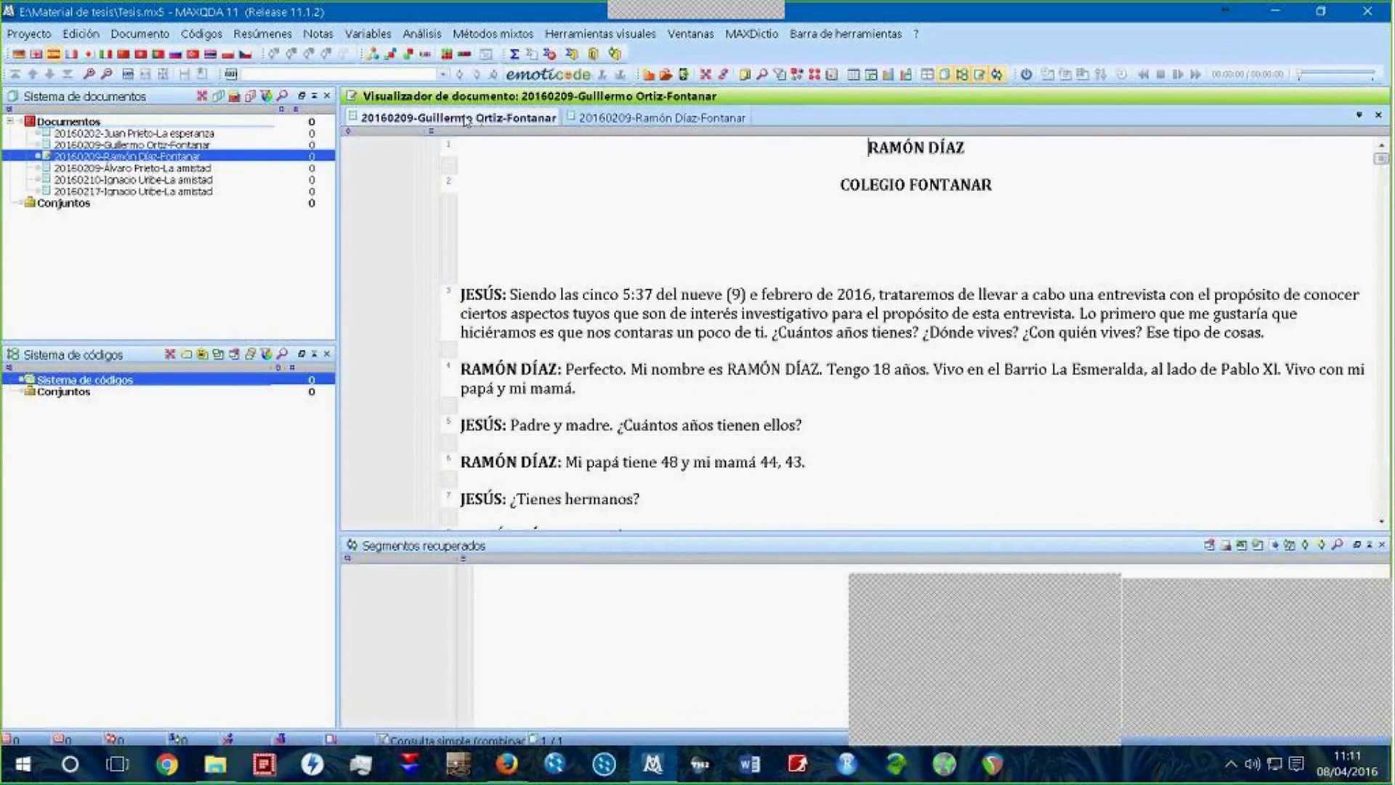
Step: Open the 20160209 La amistad transcript in another document tab, check the other open transcripts, and return to it
left_click(133, 170)
right_click(134, 175)
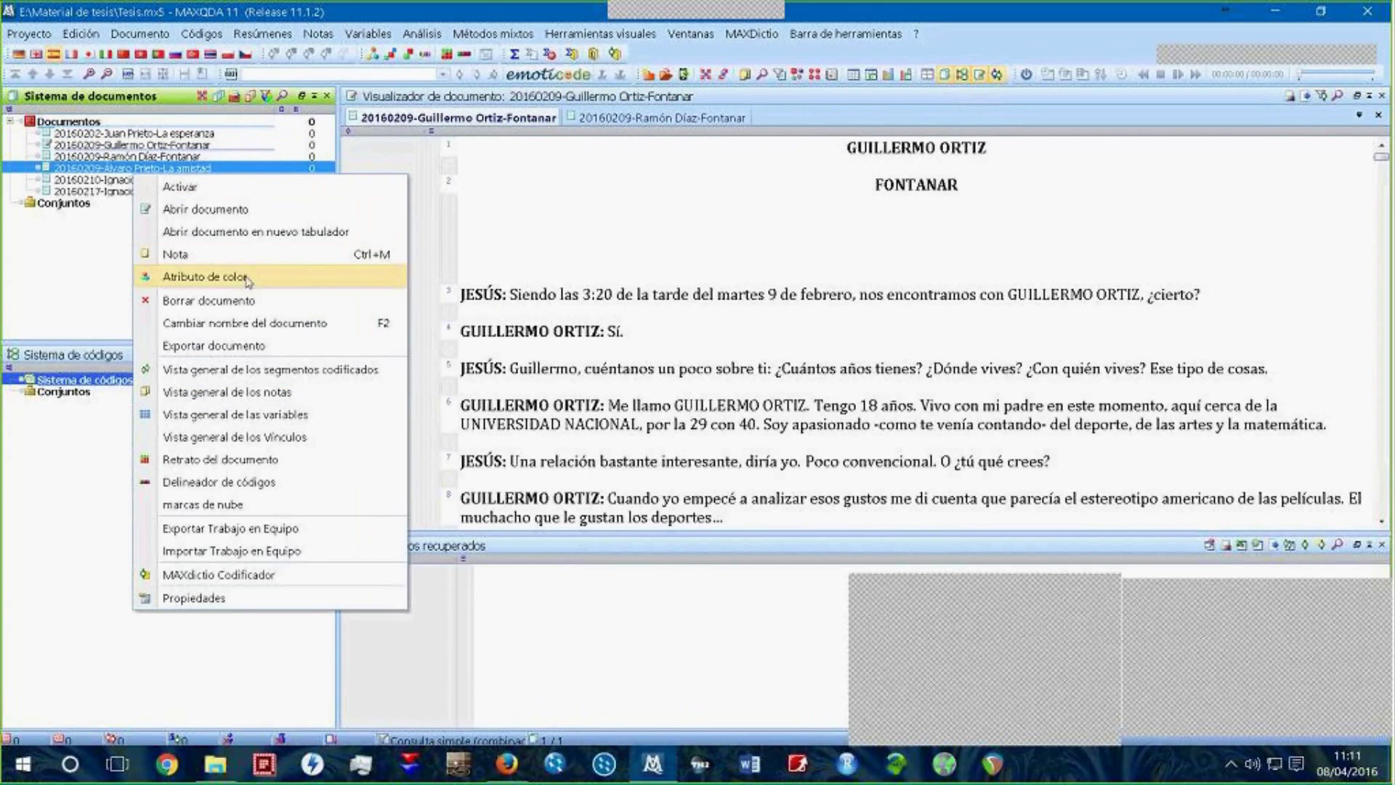
left_click(232, 232)
key("ctrl+Tab")
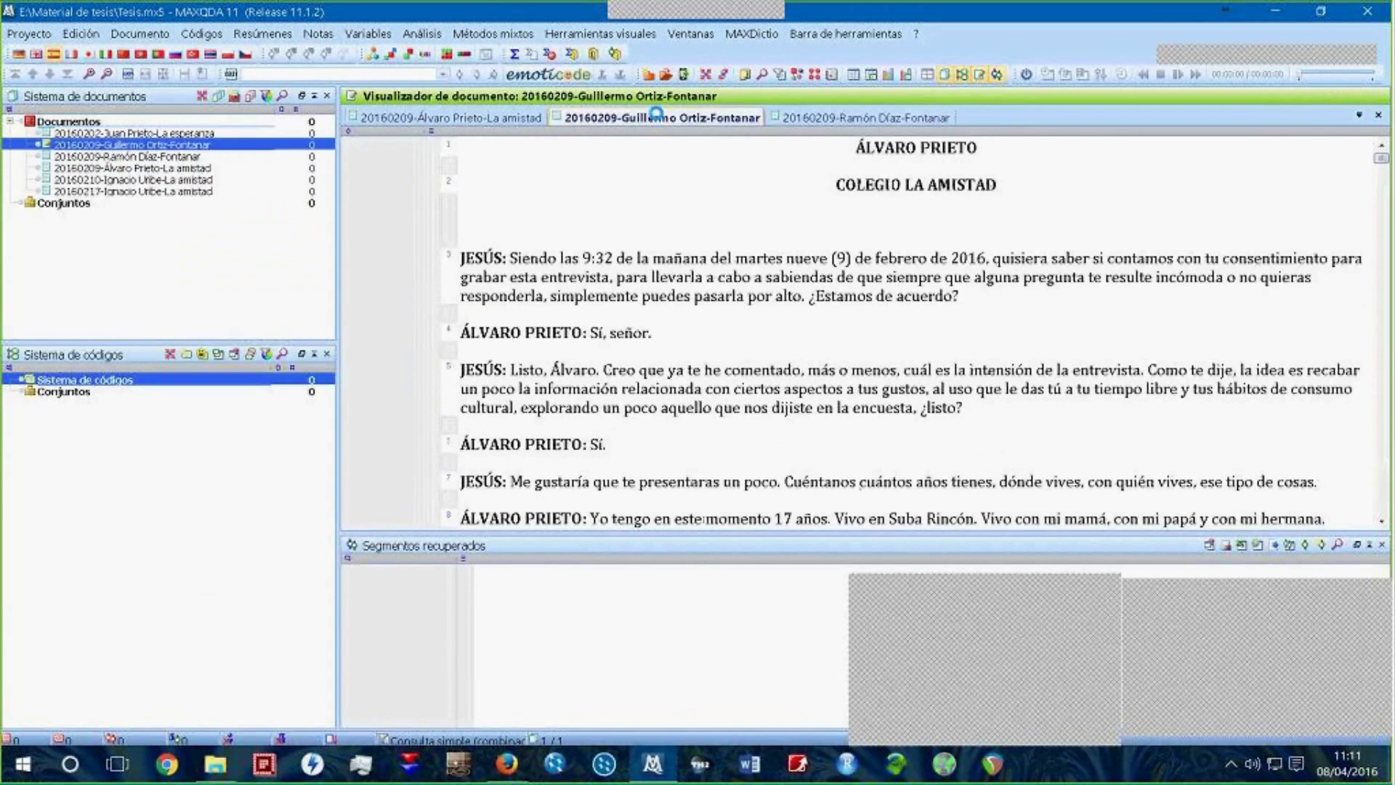
key("ctrl+Tab")
left_click(453, 117)
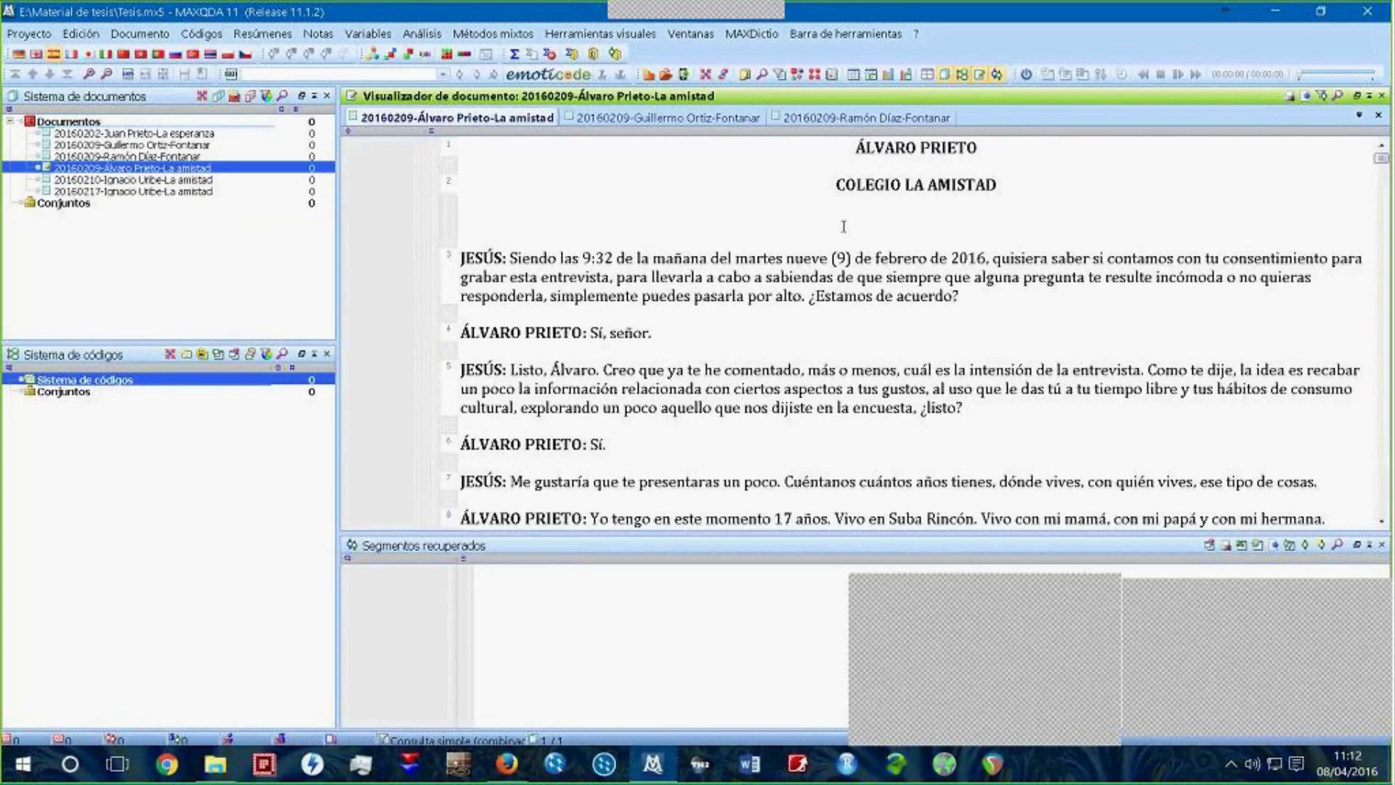
left_click(838, 149)
Step: Generate the word cloud for the 20160209 La amistad transcript and place its window over the workspace
right_click(120, 170)
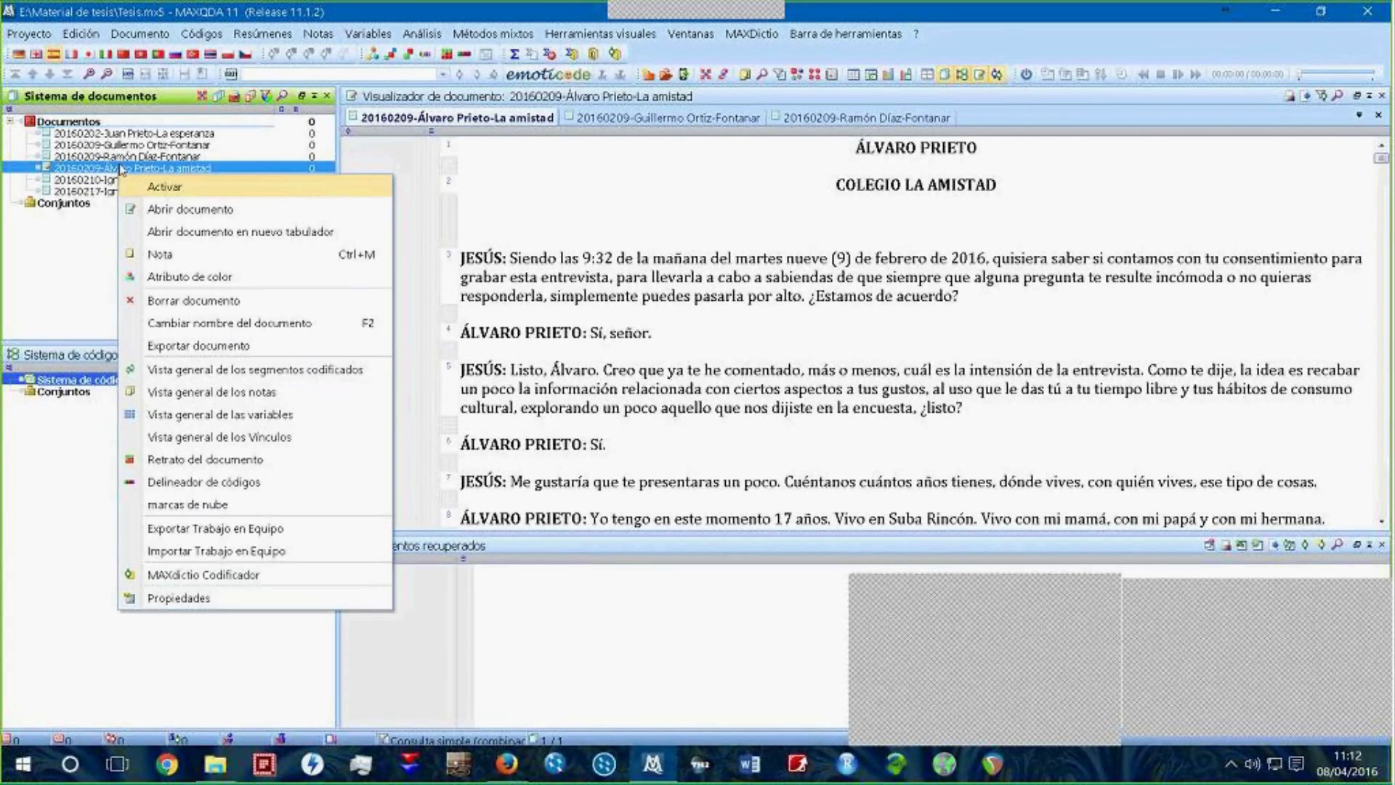
left_click(306, 511)
left_click_drag(653, 125, 360, 116)
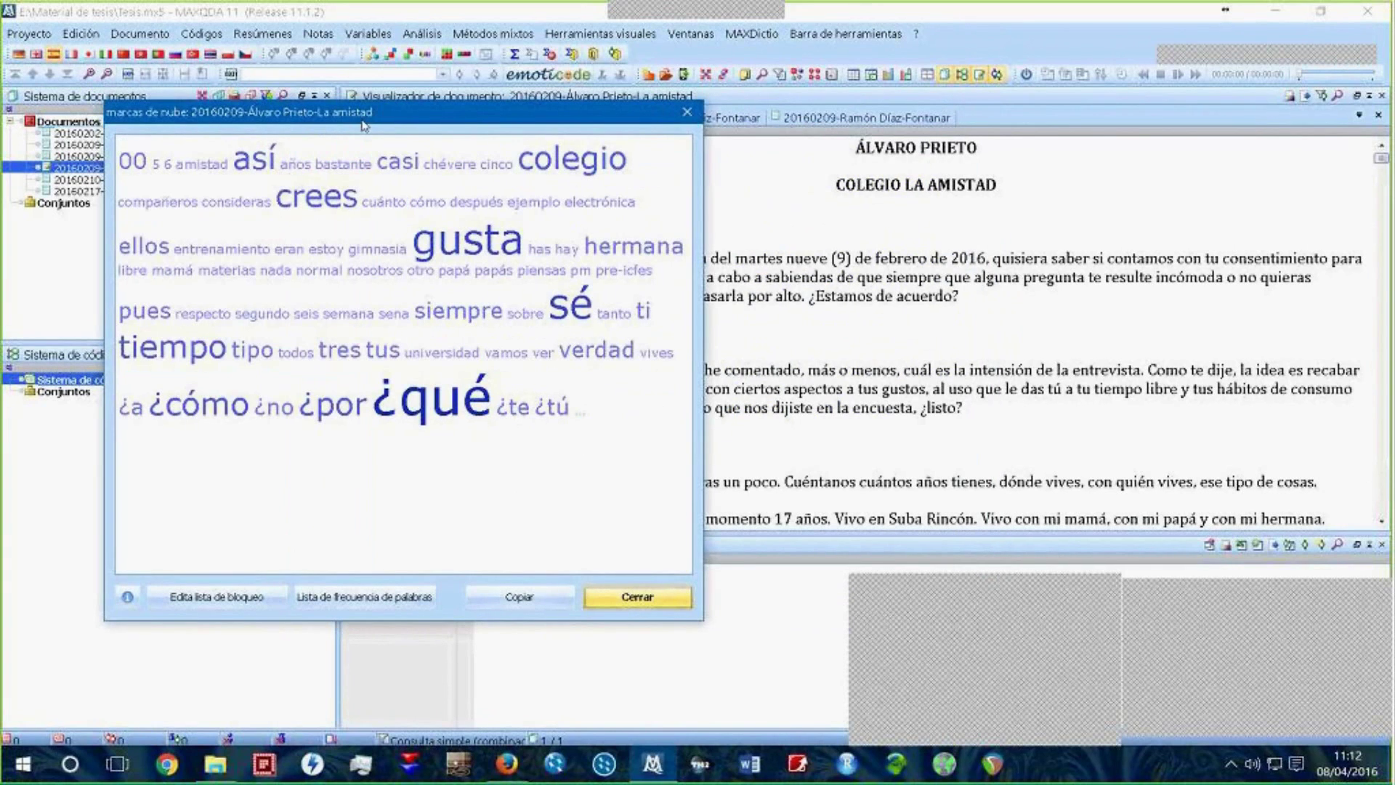
left_click_drag(363, 125, 407, 154)
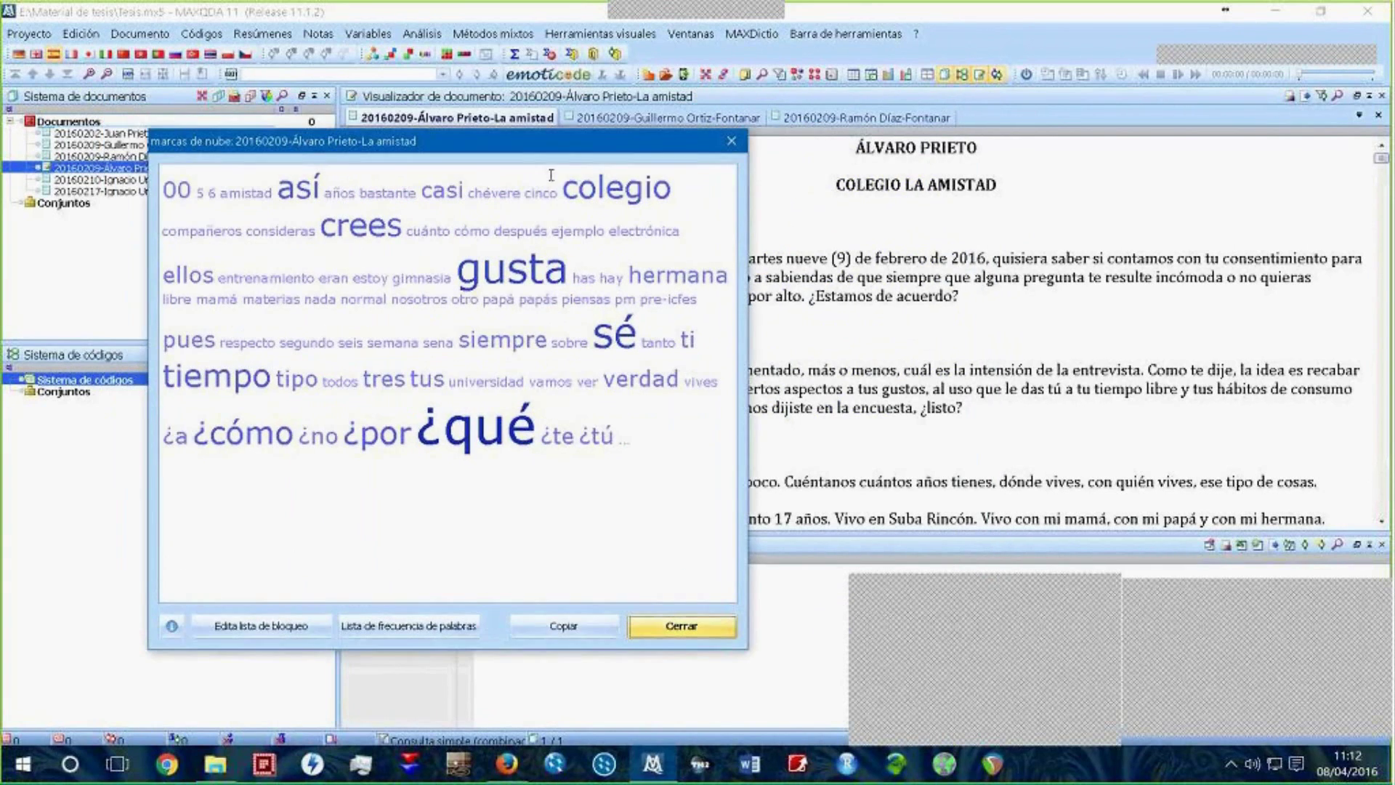
Step: Highlight colegio, compañeros, entrenamiento, gimnasia, tiempo, the last line of question words, hermana and pre-icfes in the word cloud, and close it
left_click_drag(559, 187, 672, 190)
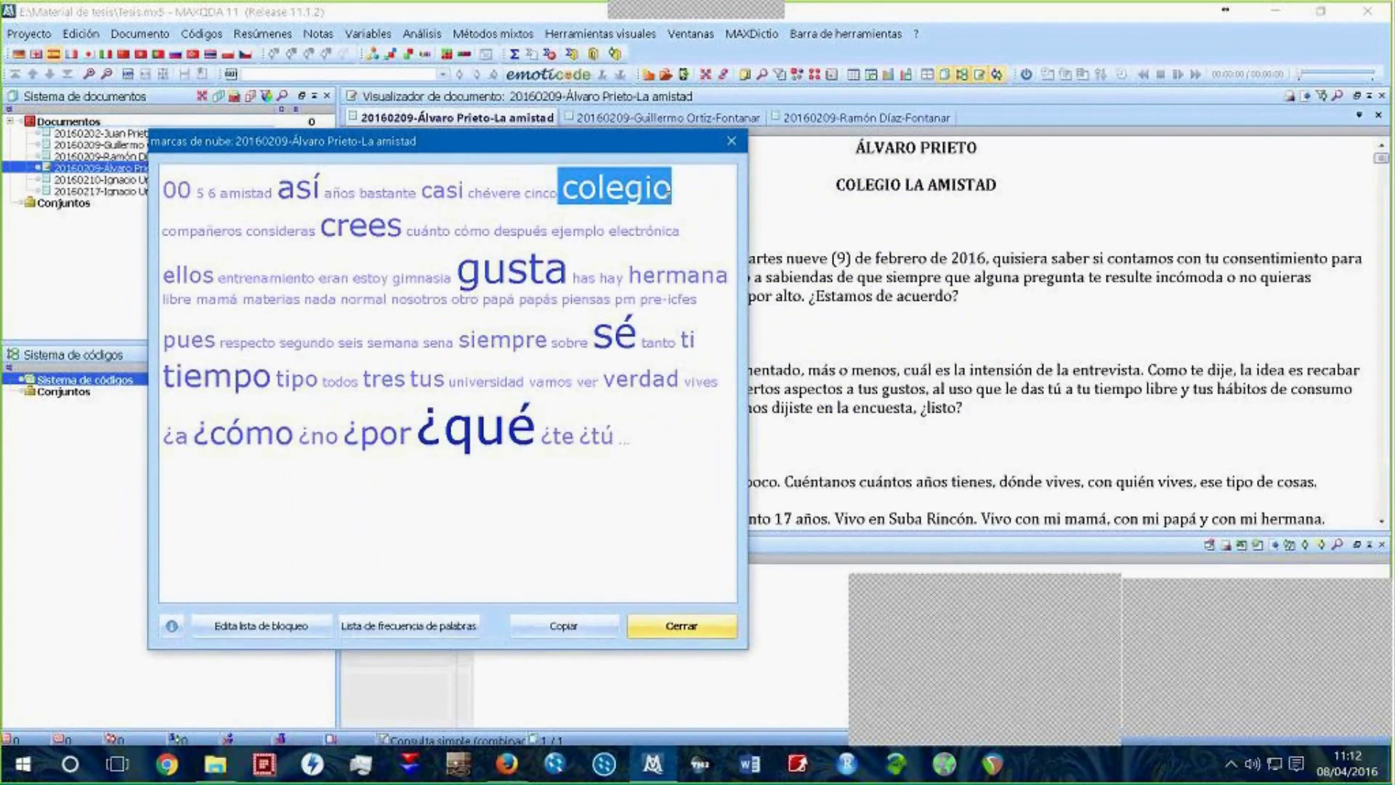
left_click_drag(246, 227, 158, 229)
left_click_drag(215, 277, 281, 277)
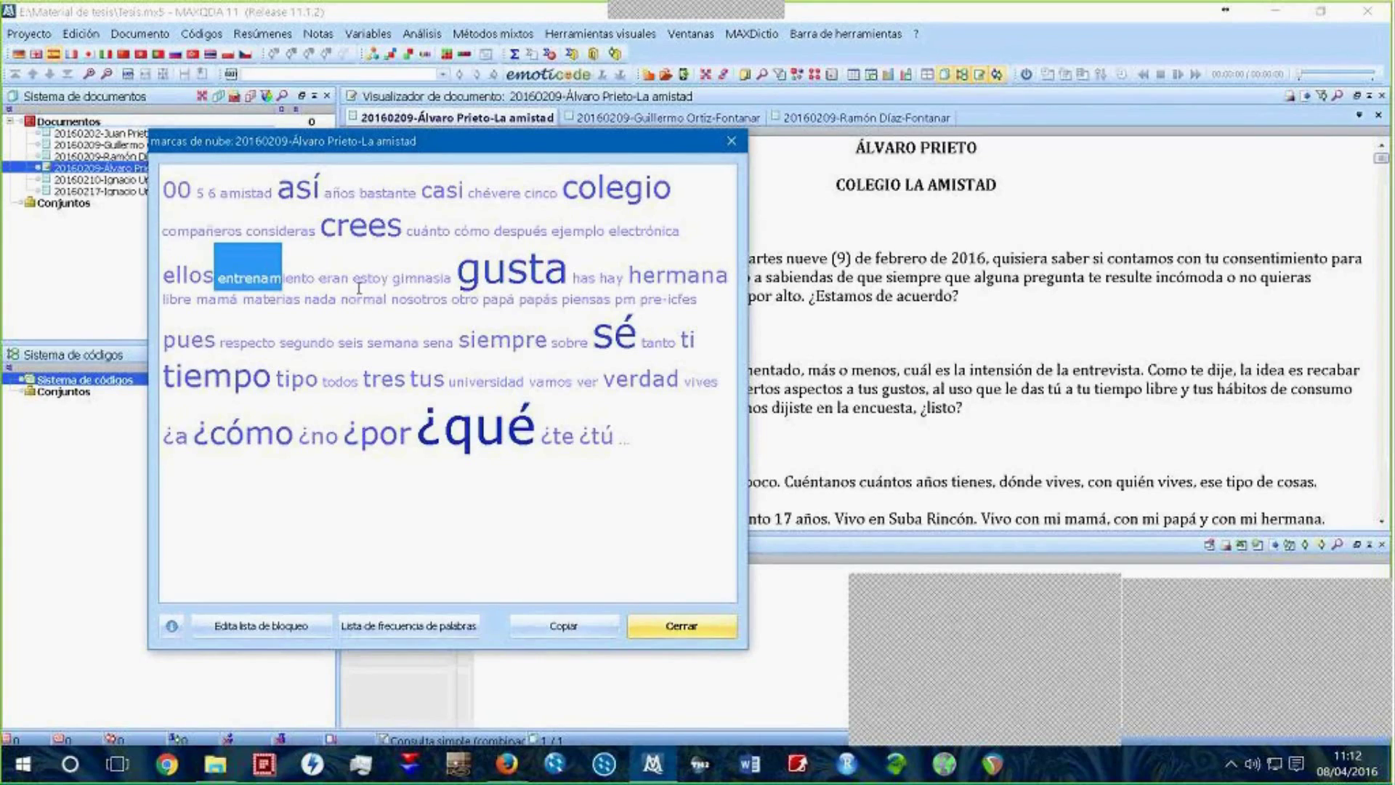
left_click_drag(392, 278, 451, 278)
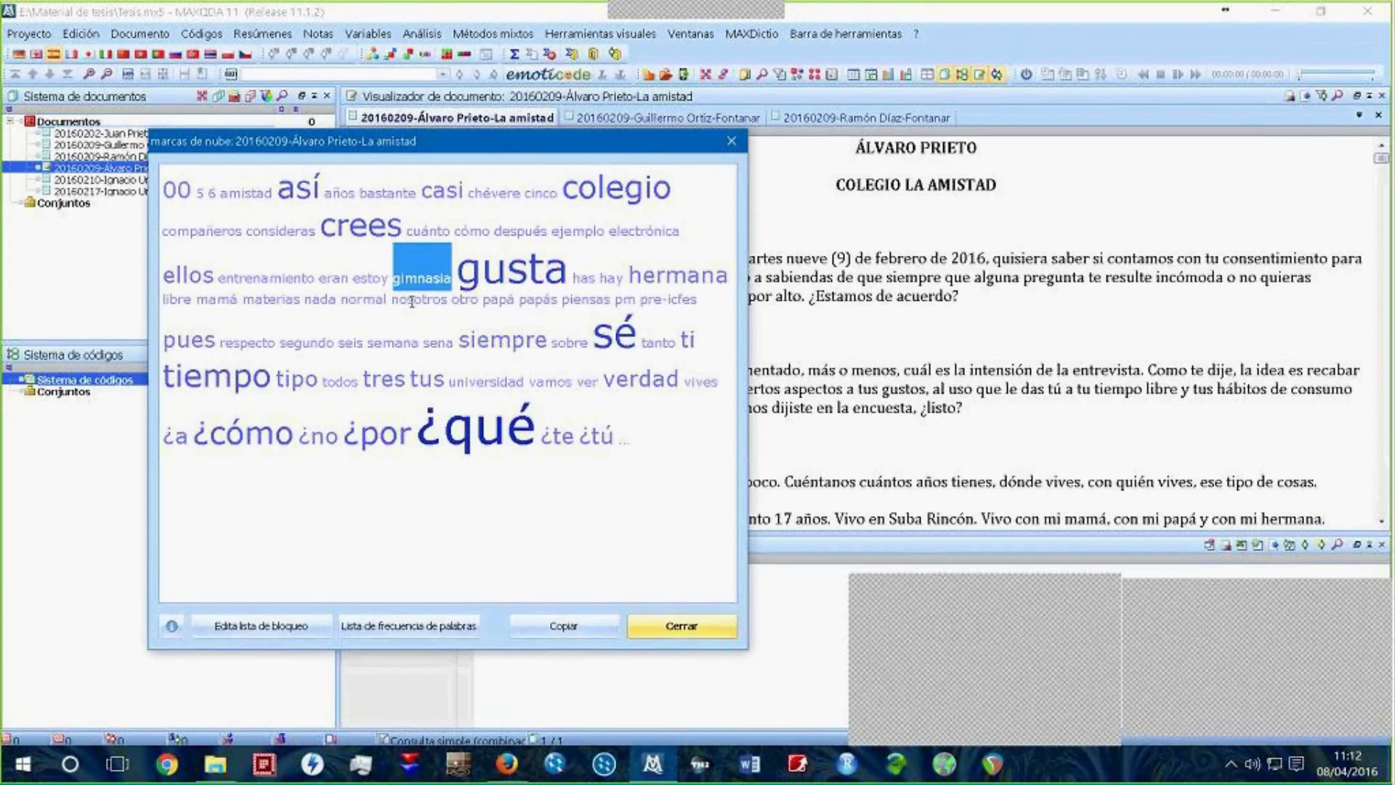
left_click_drag(271, 378, 162, 380)
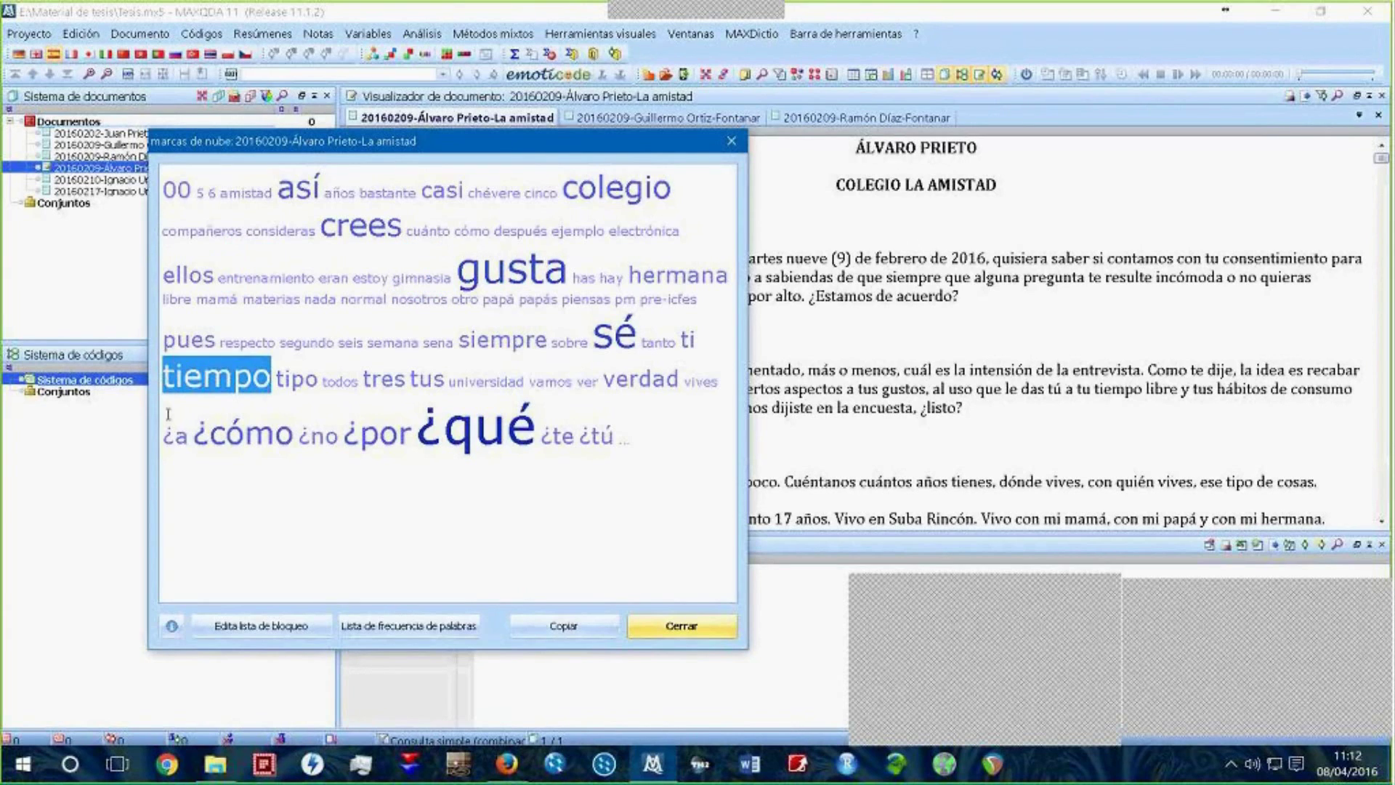
left_click_drag(167, 436, 638, 445)
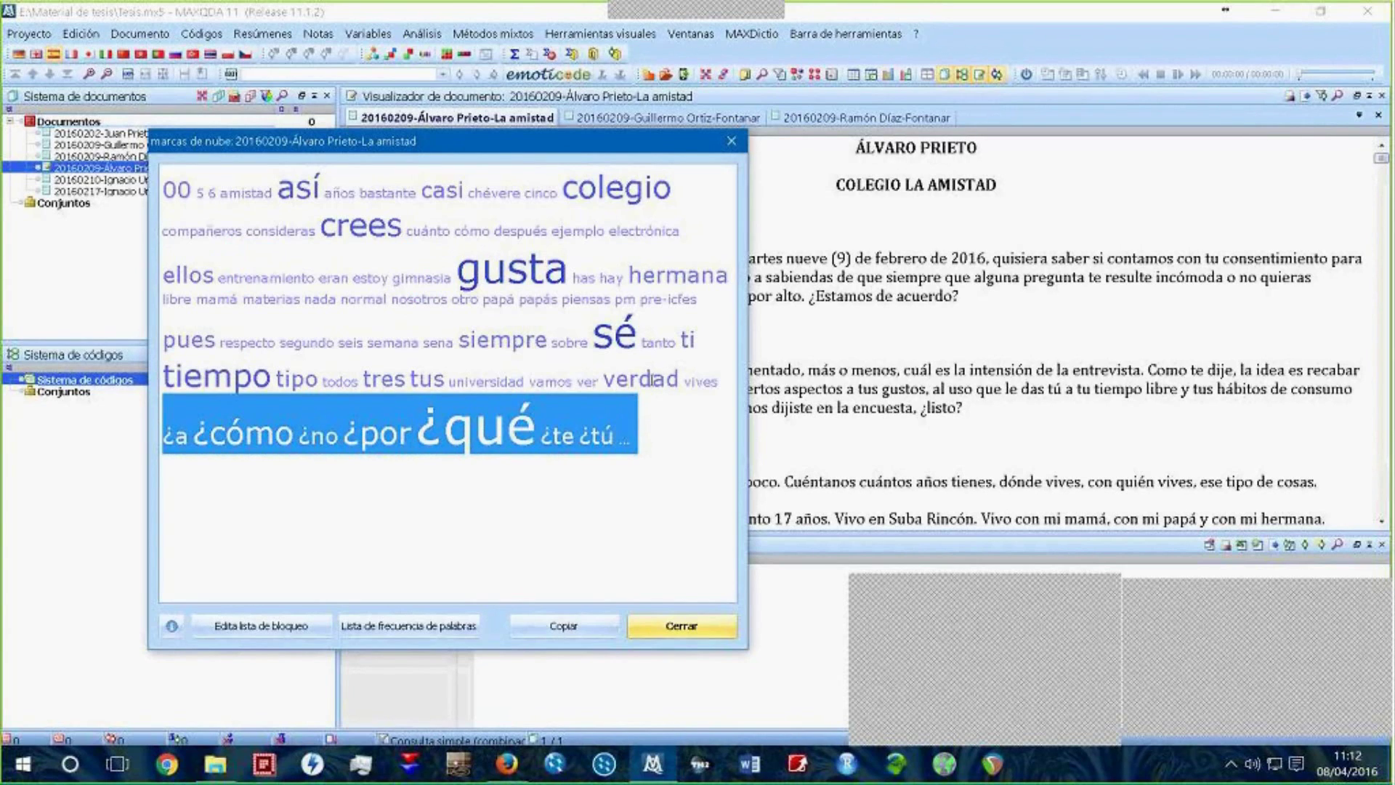
left_click_drag(629, 274, 727, 278)
left_click_drag(640, 299, 699, 304)
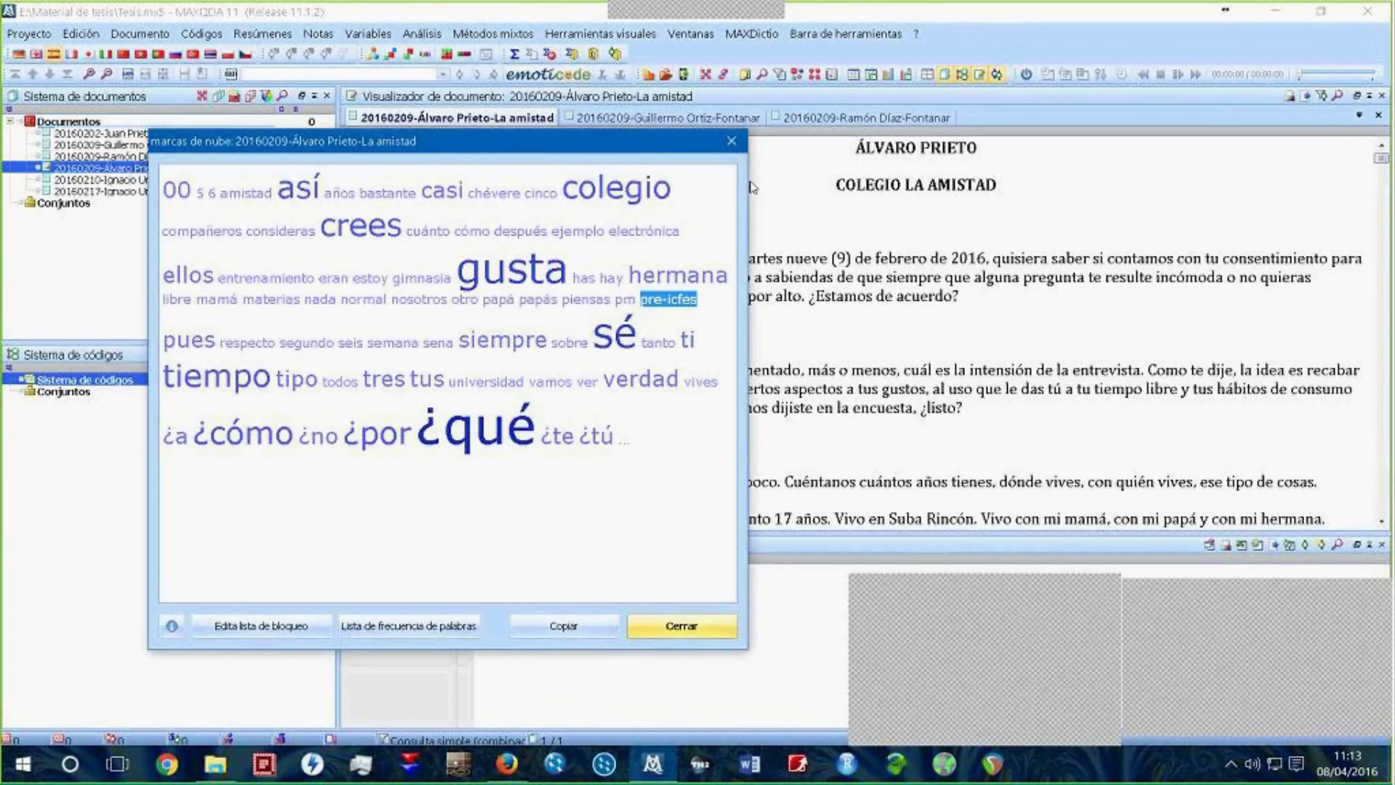
left_click(732, 141)
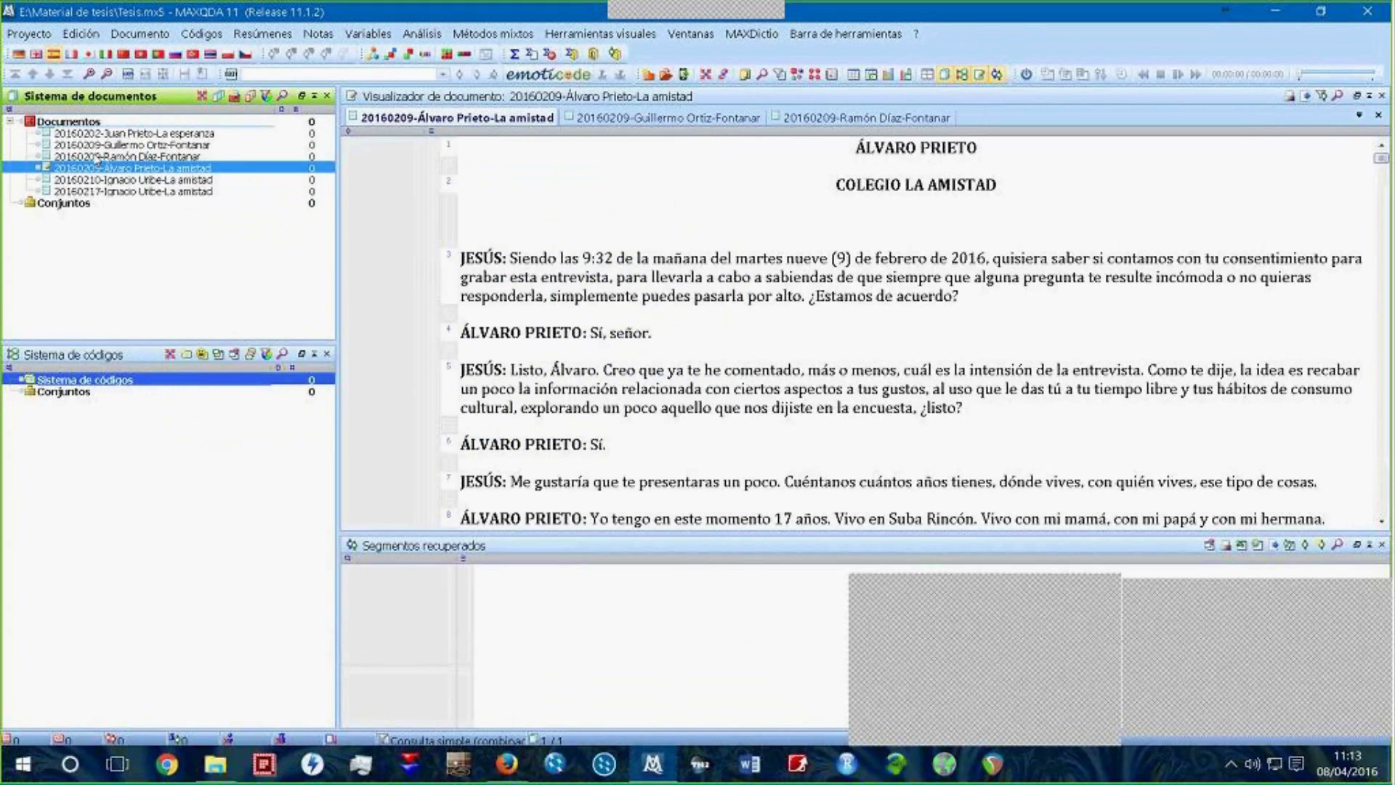
Step: Generate the word cloud for the third document, a 20160209 Fontanar transcript, and move its window clear of the document list
right_click(97, 157)
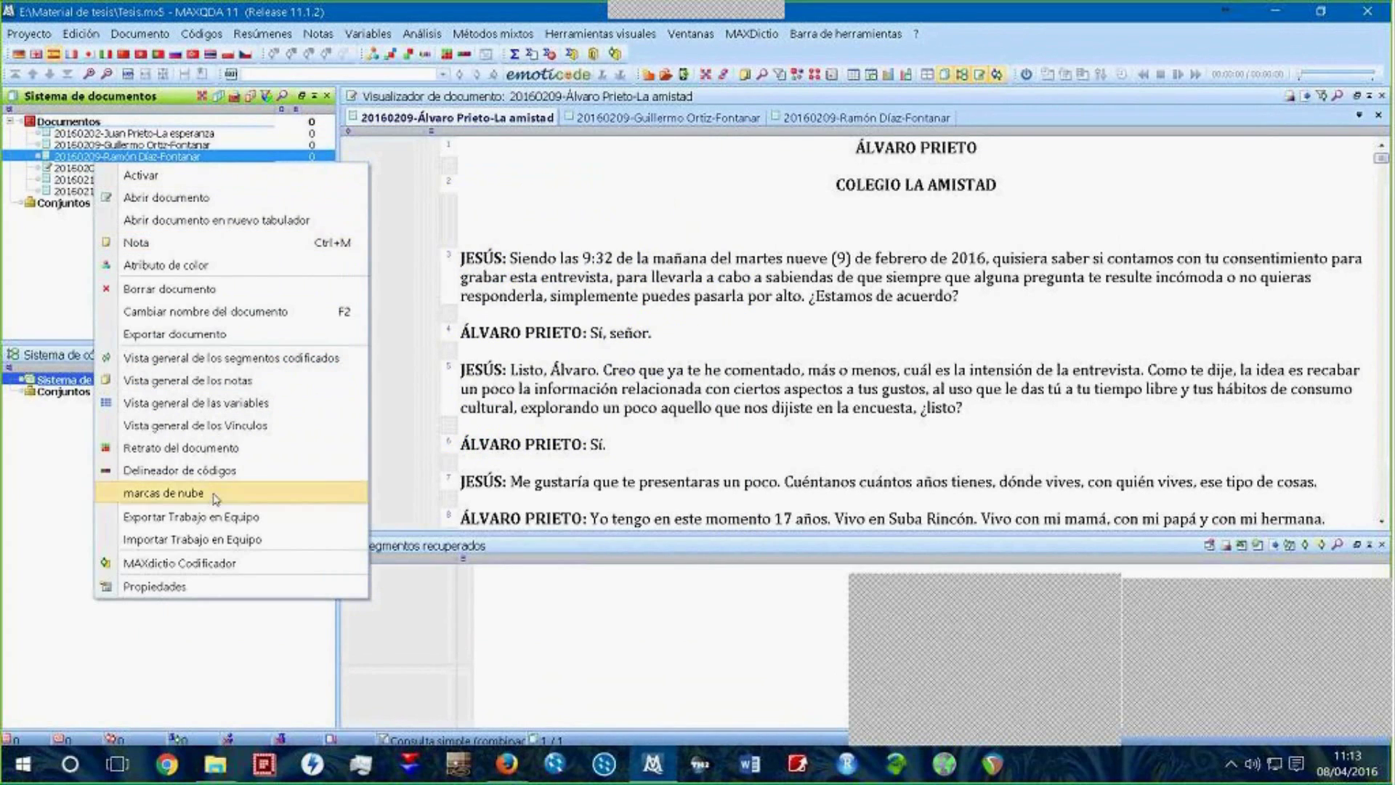
left_click(163, 493)
left_click_drag(811, 118, 1264, 51)
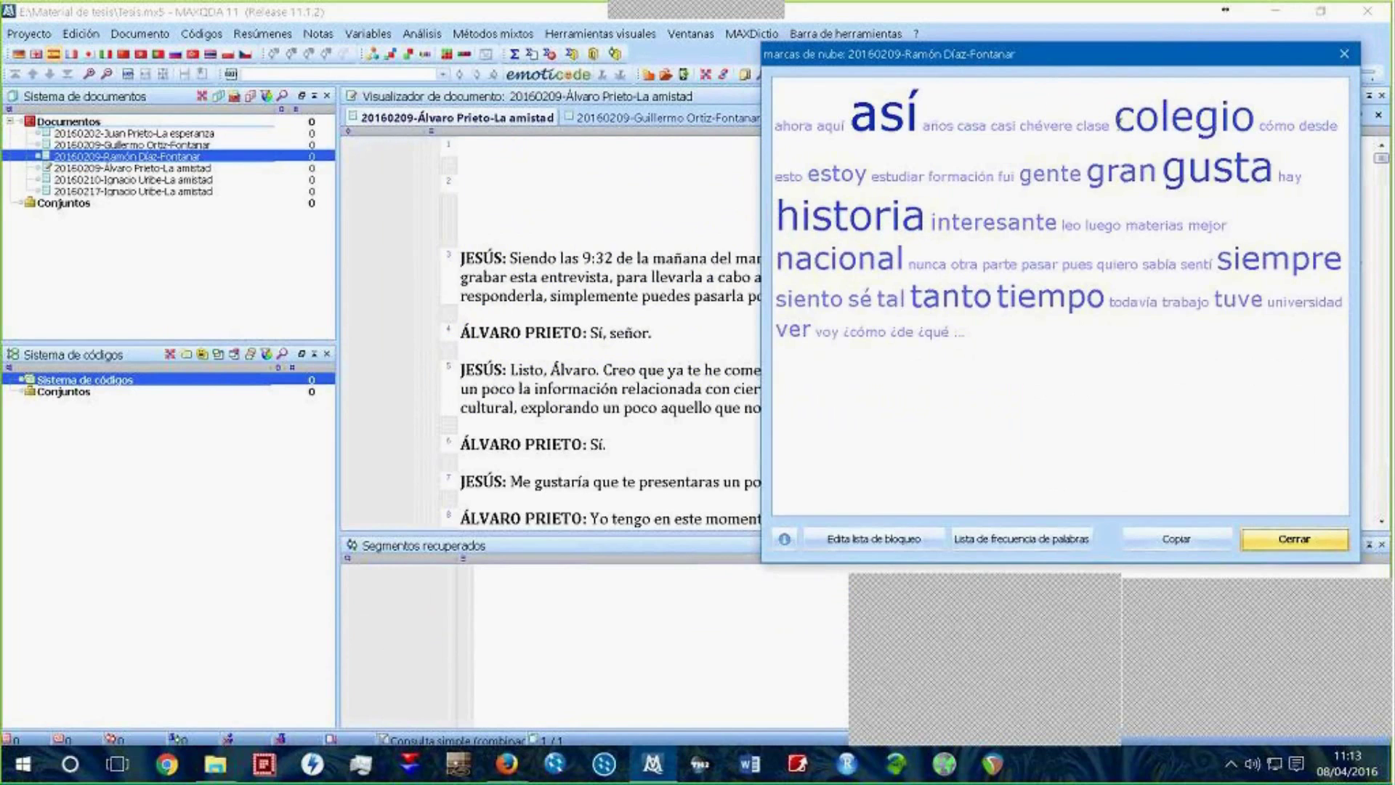
Step: Highlight gusta, historia, tiempo, formación, estudiar, casa and materias one after another in the Fontanar word cloud
left_click_drag(1160, 175, 1250, 174)
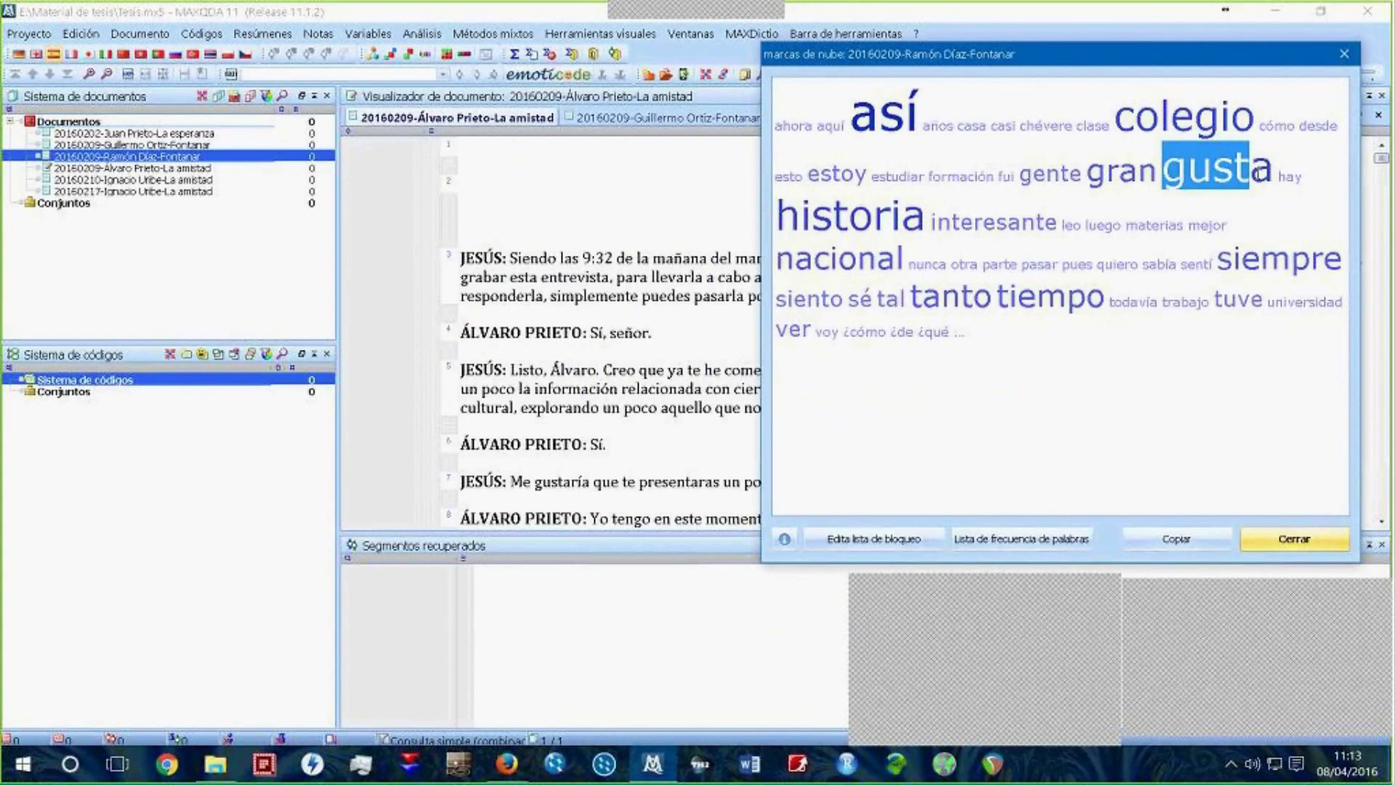
left_click_drag(927, 222, 776, 221)
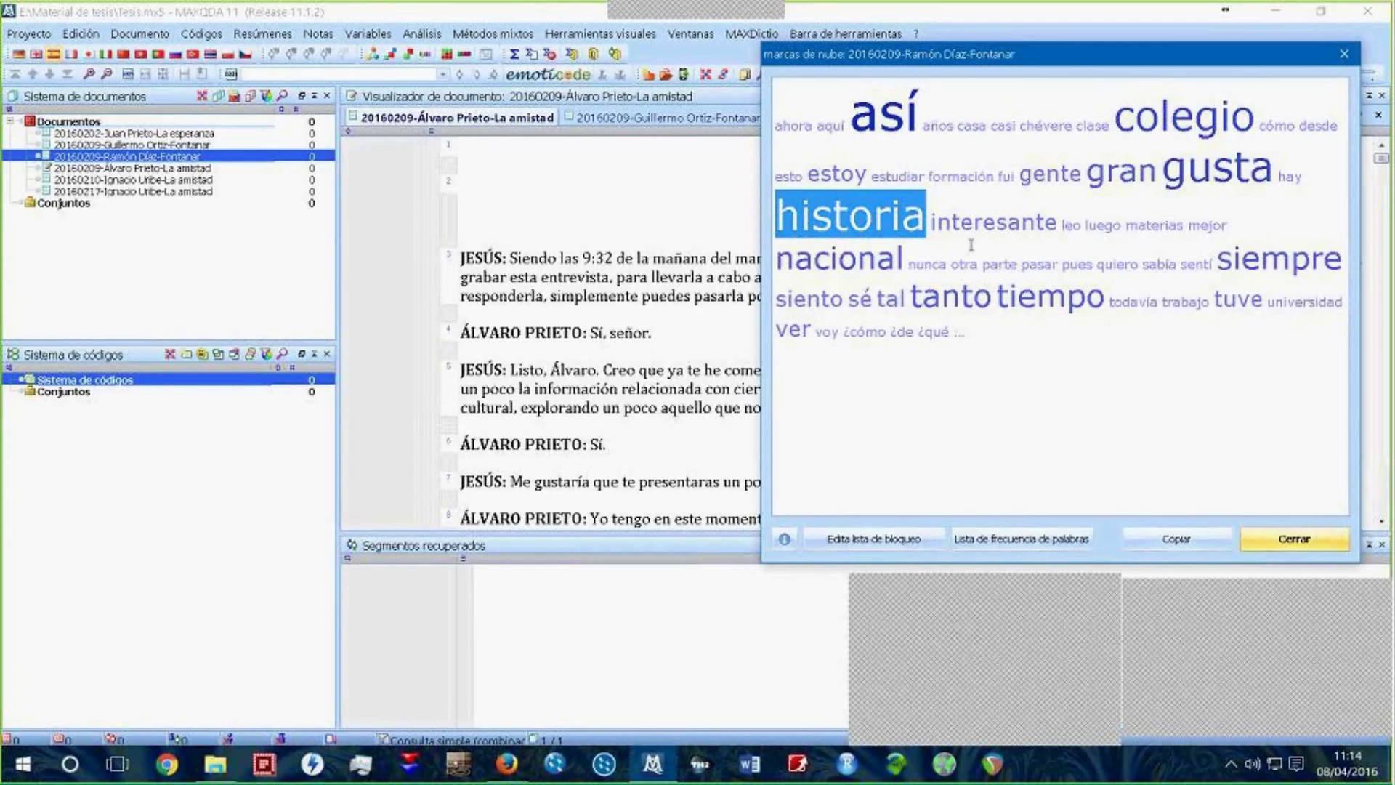
left_click_drag(996, 298, 1109, 305)
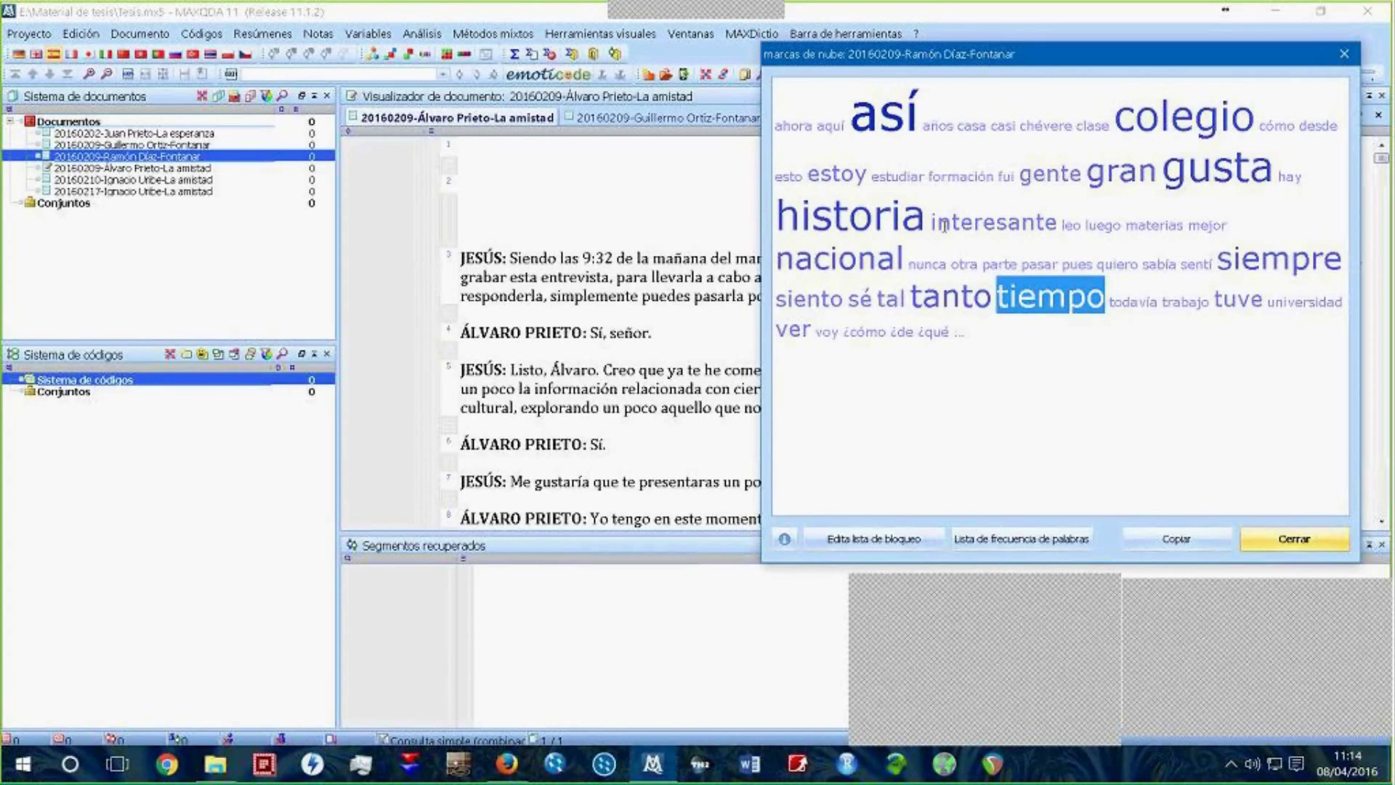
left_click_drag(933, 176, 994, 177)
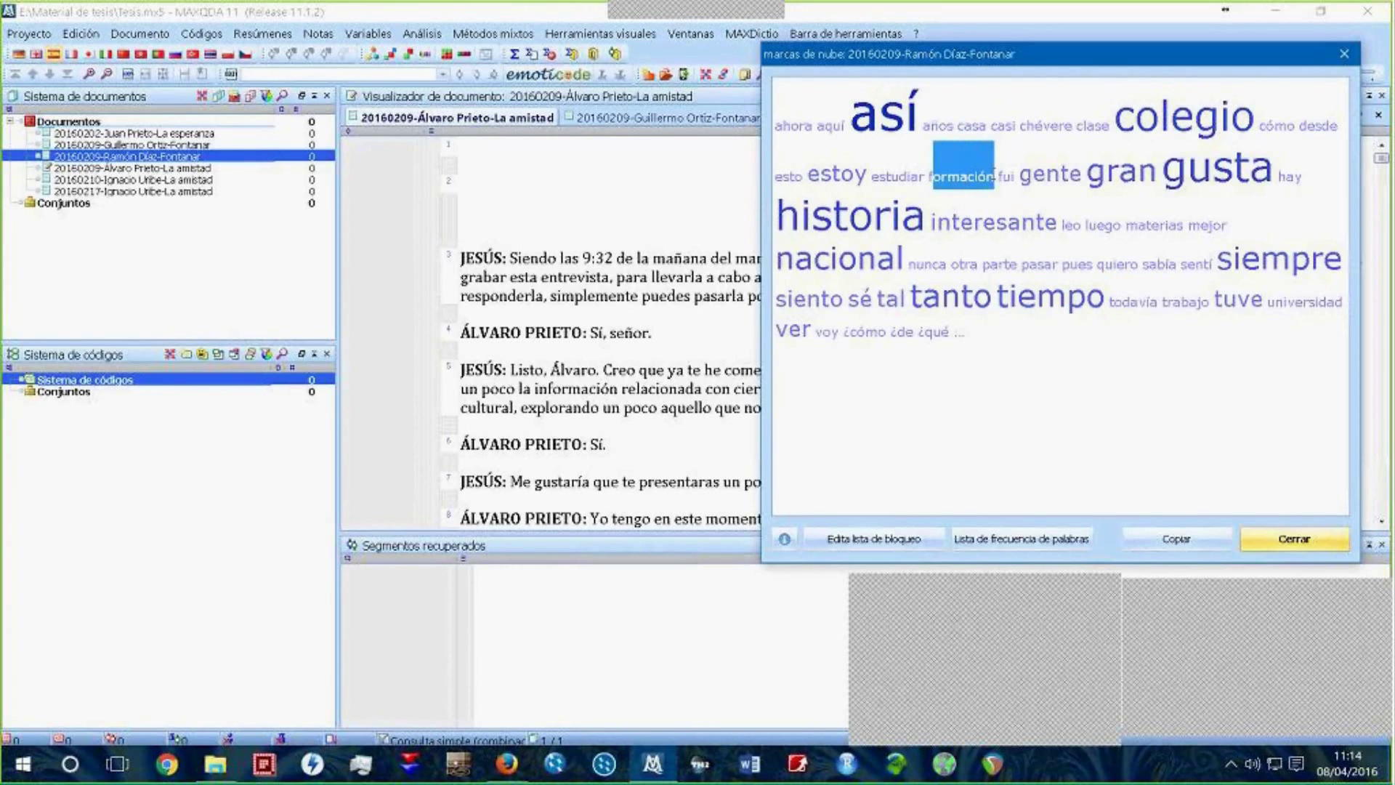
left_click(890, 175)
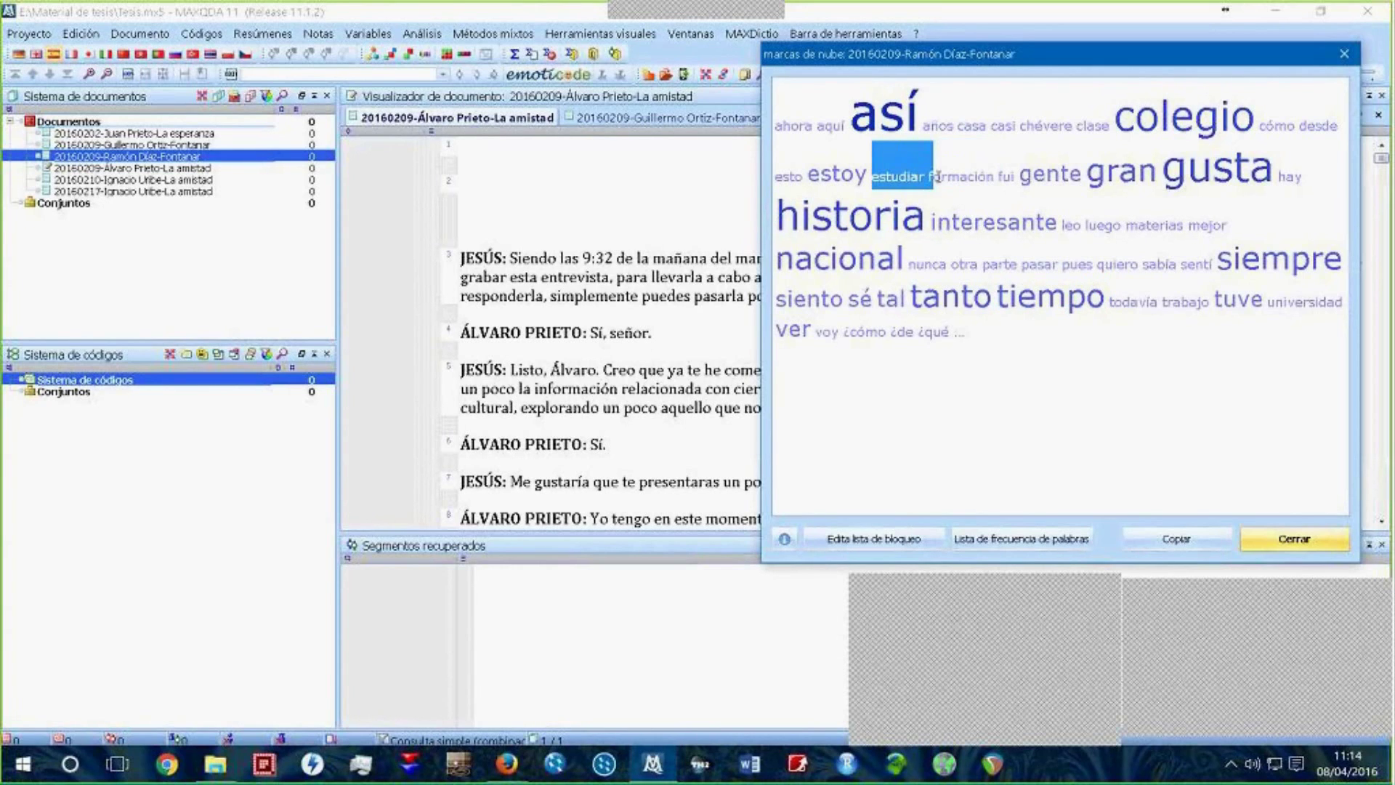
left_click_drag(958, 125, 991, 127)
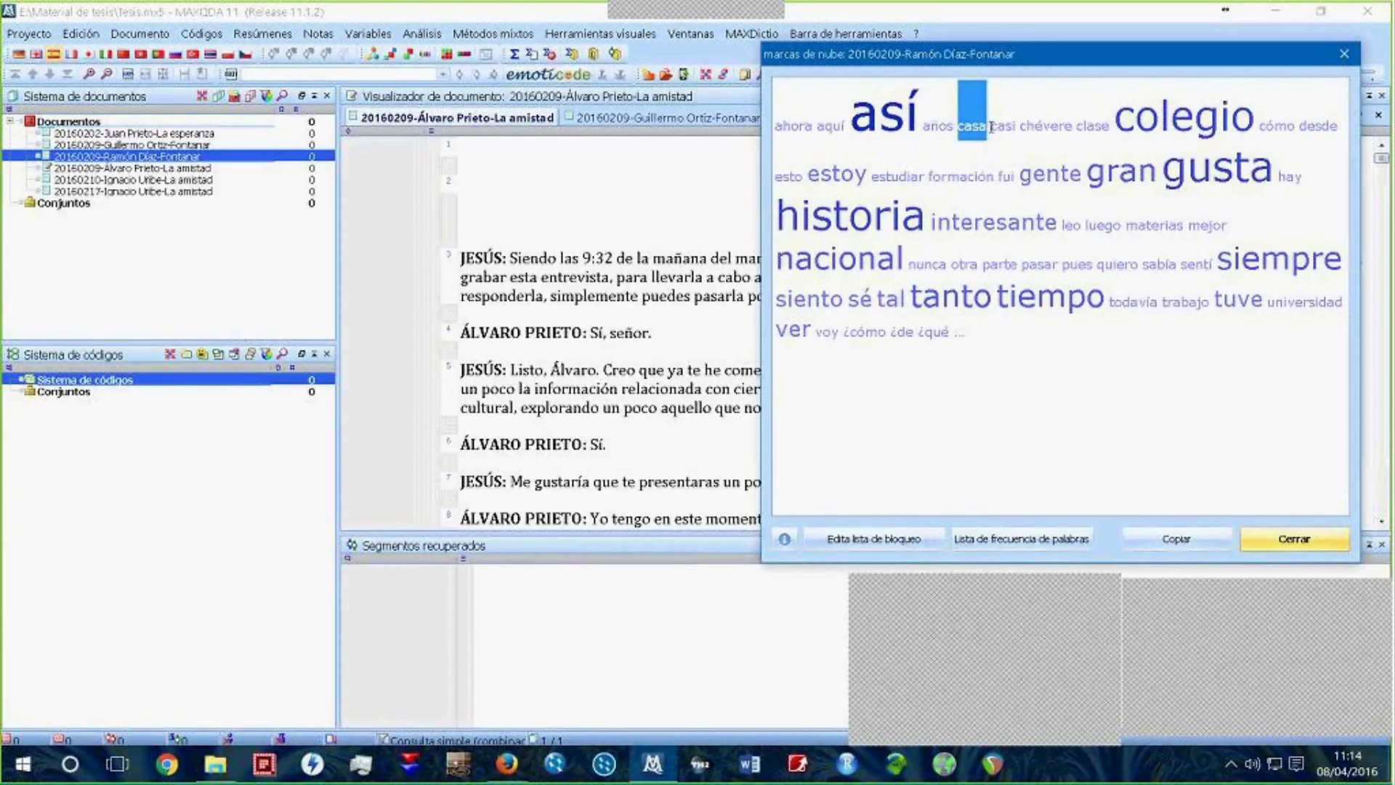
left_click_drag(1125, 225, 1184, 227)
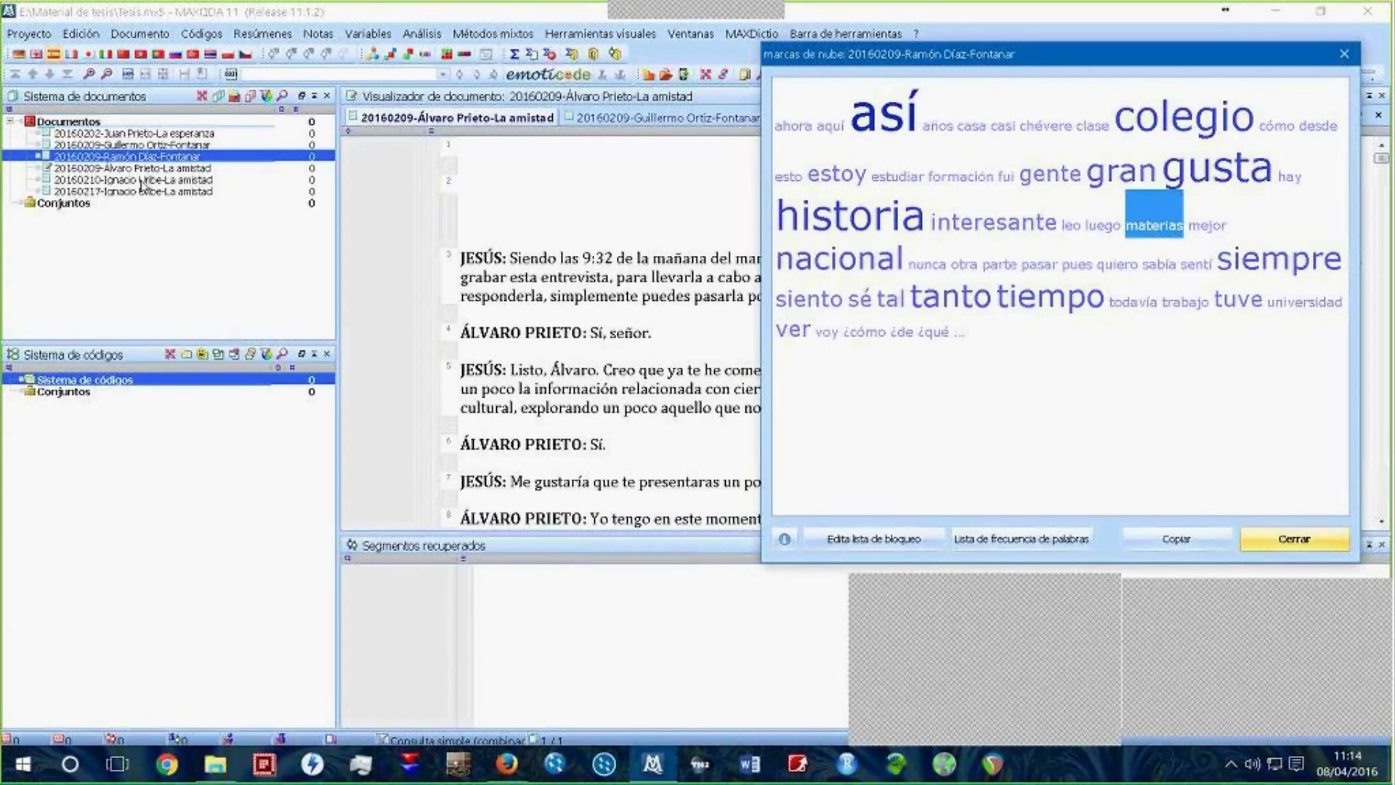
Step: Replace the open word cloud with the one for the second document, a 20160209 Fontanar transcript, and move its window toward the document list
left_click(1294, 539)
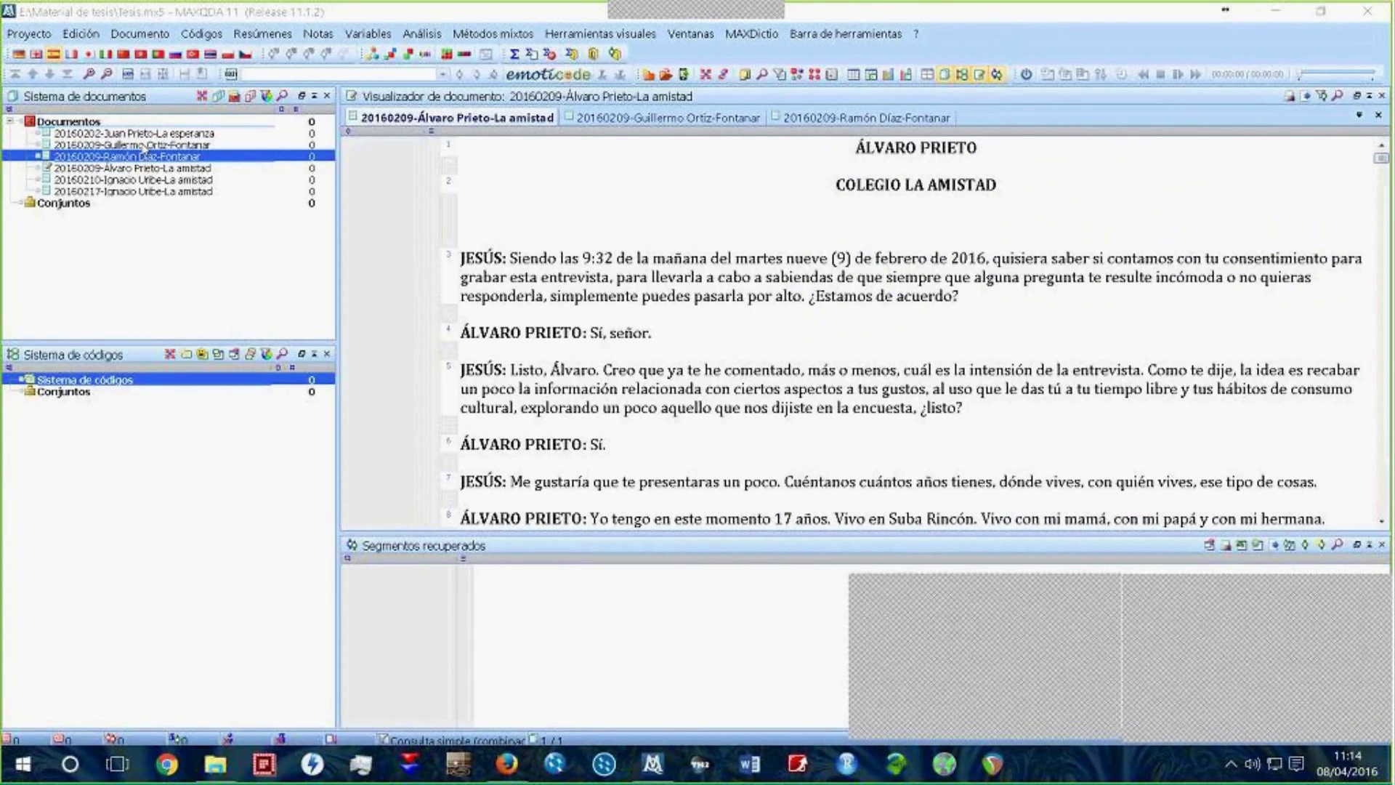
mouse_move(145, 153)
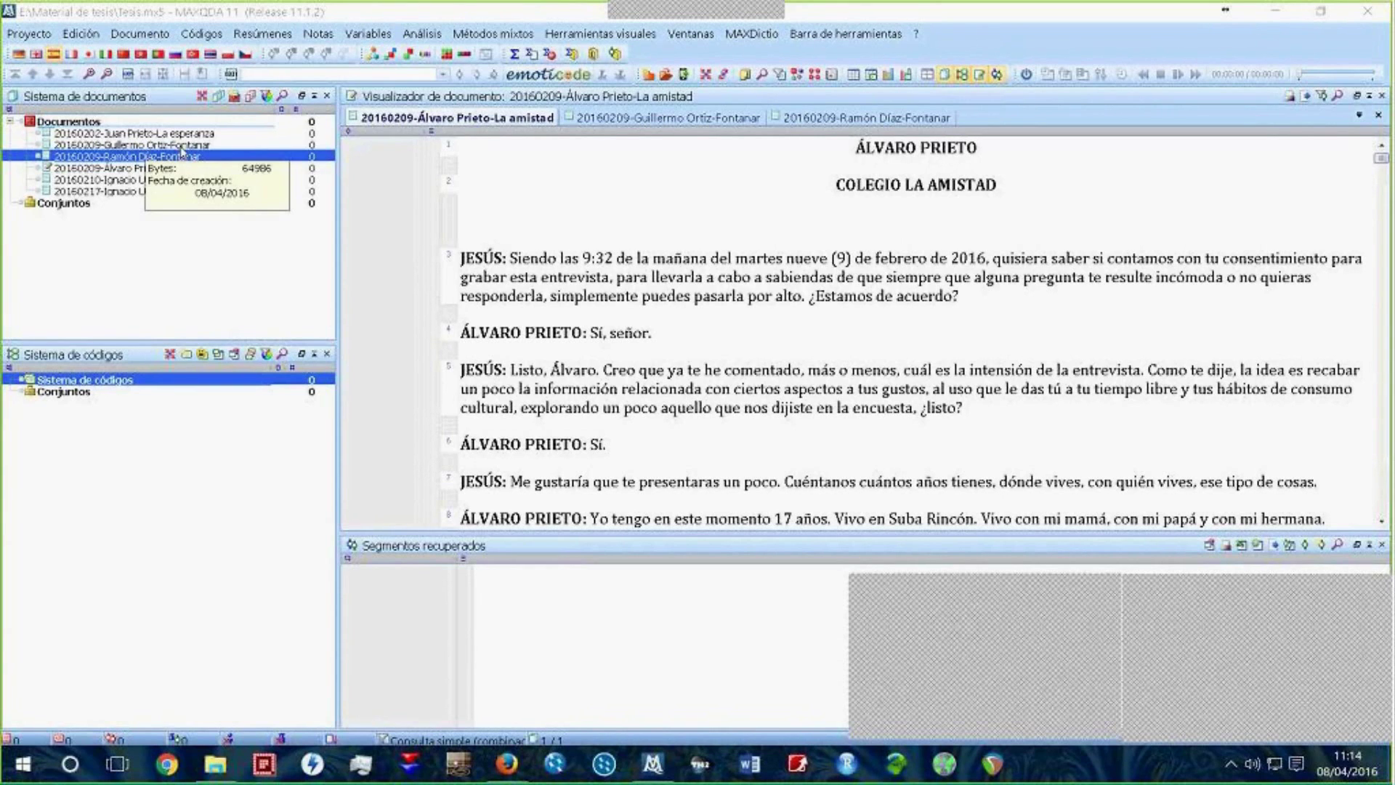
right_click(181, 147)
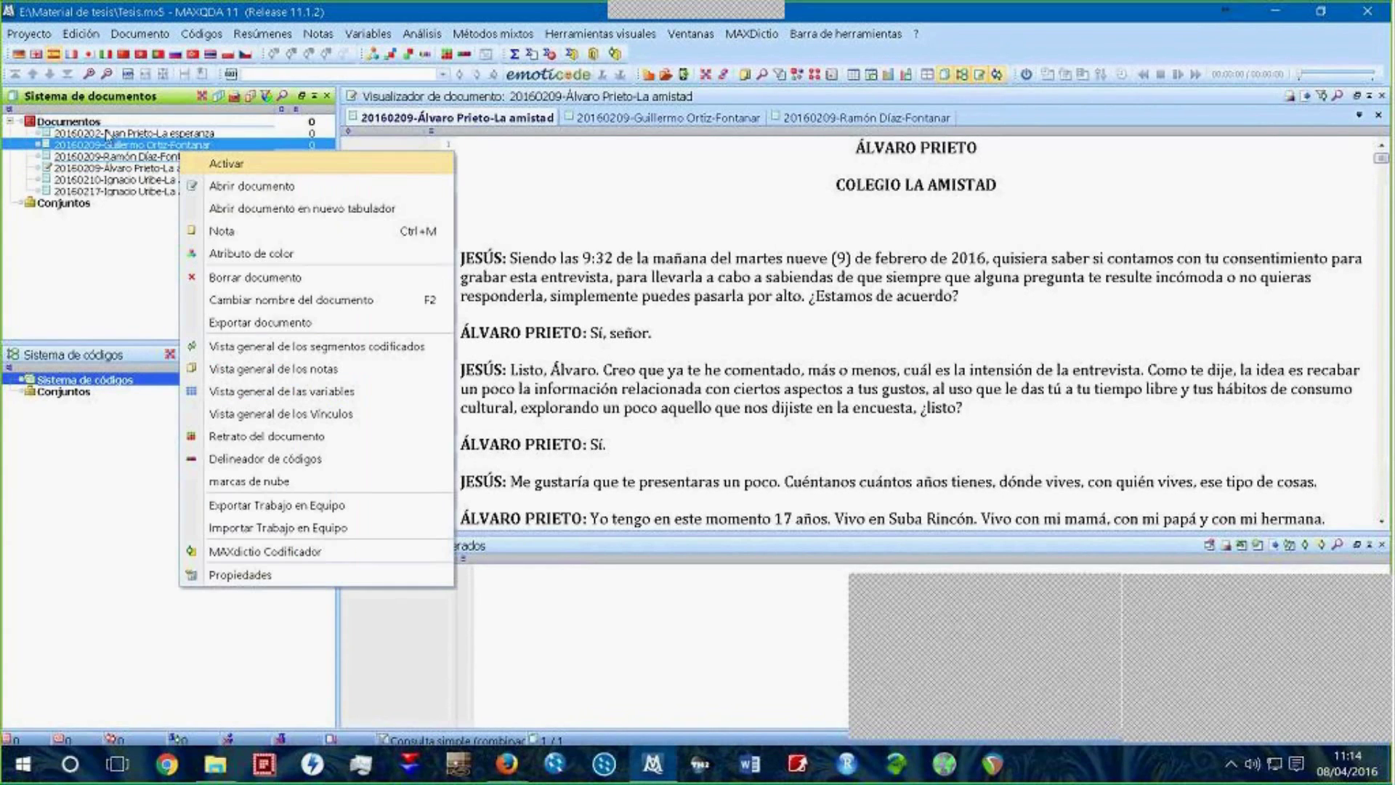
left_click(247, 481)
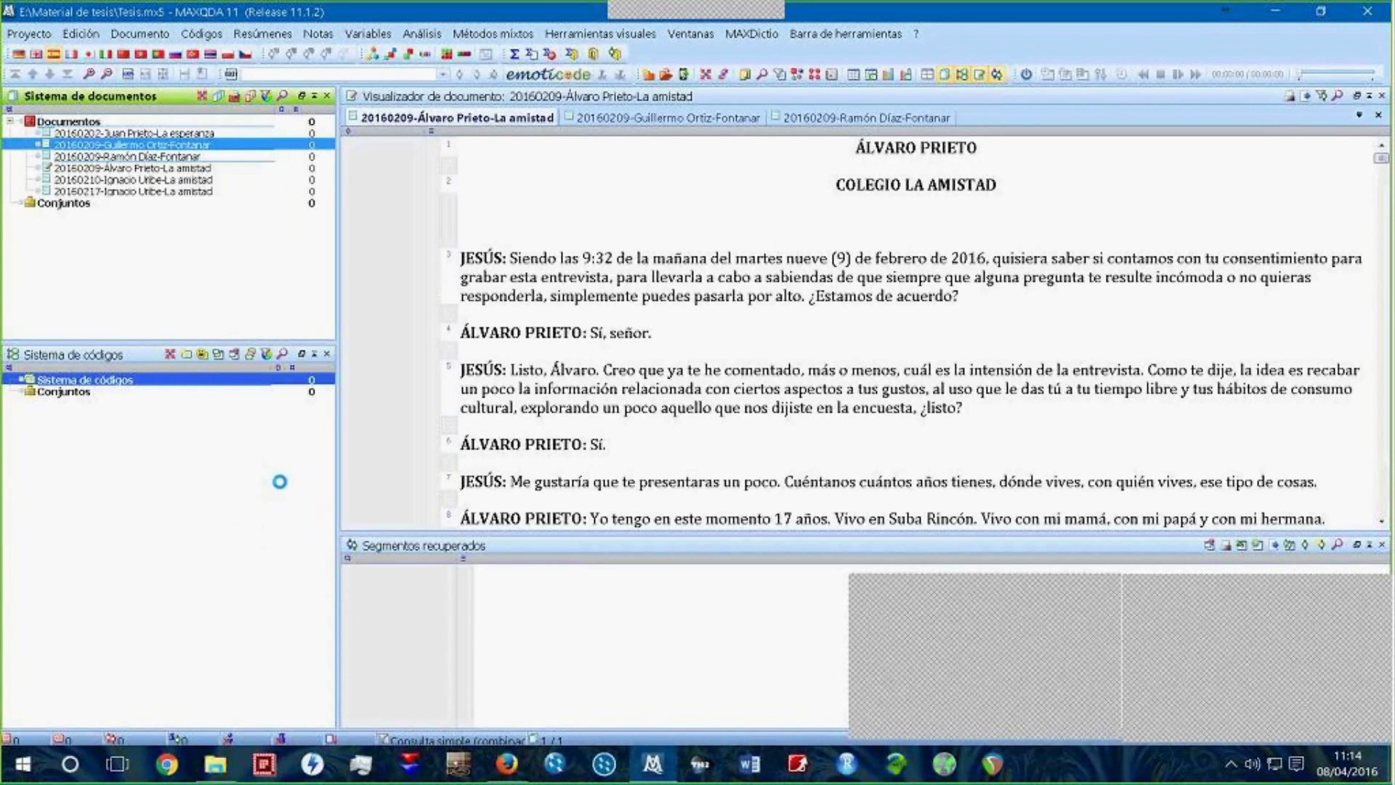
left_click_drag(647, 122, 392, 74)
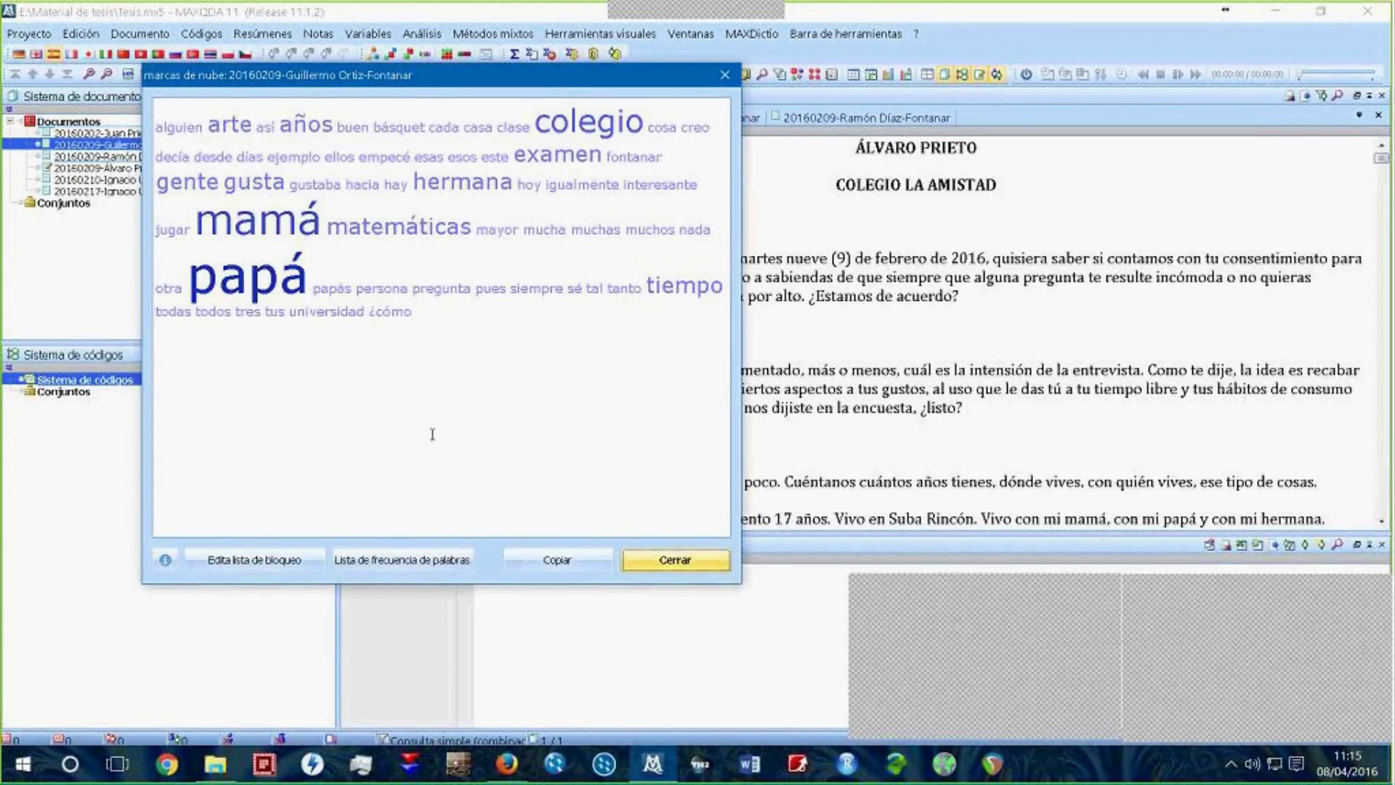
Step: Open the word frequency list behind the second document's cloud, look over the most frequent words, and close it
left_click(425, 561)
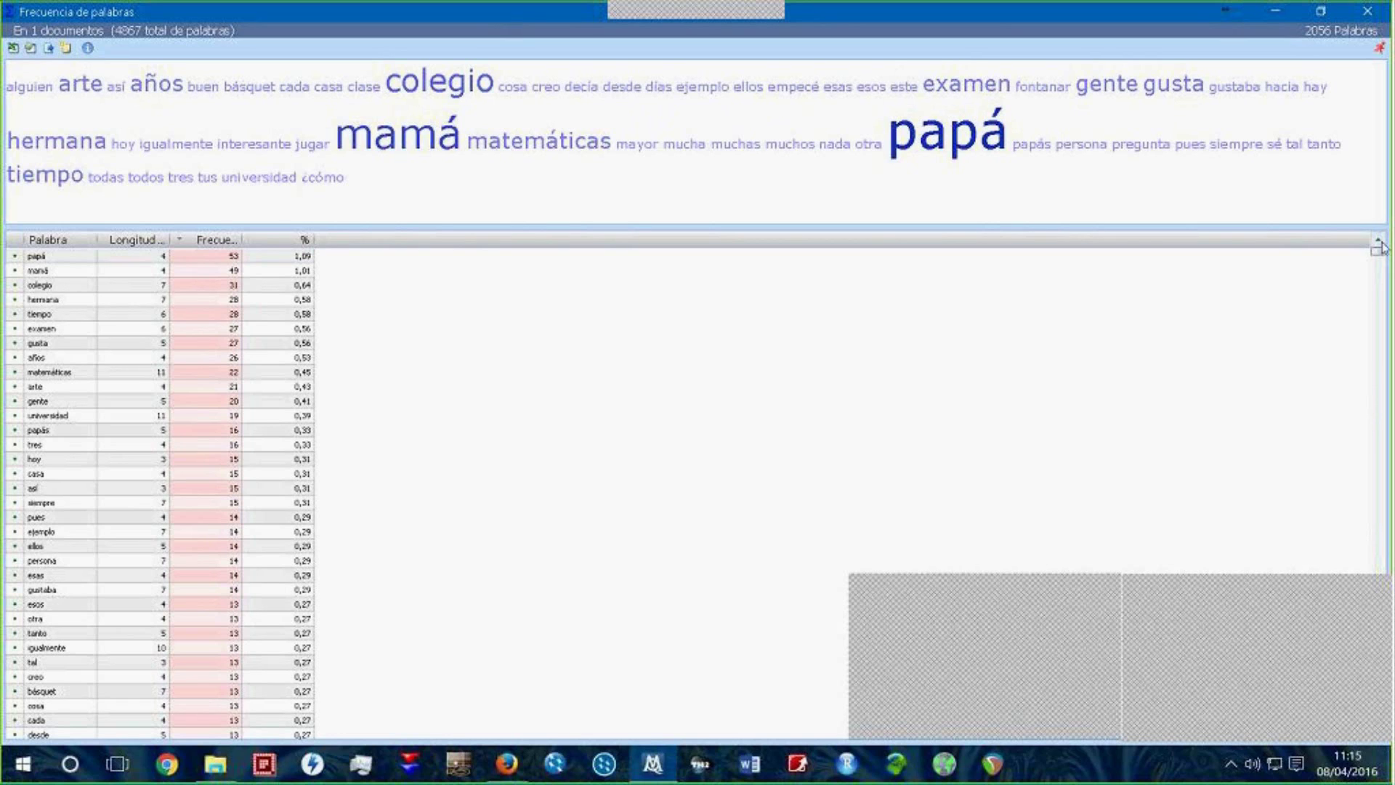
left_click_drag(1379, 251, 1379, 247)
left_click(1364, 12)
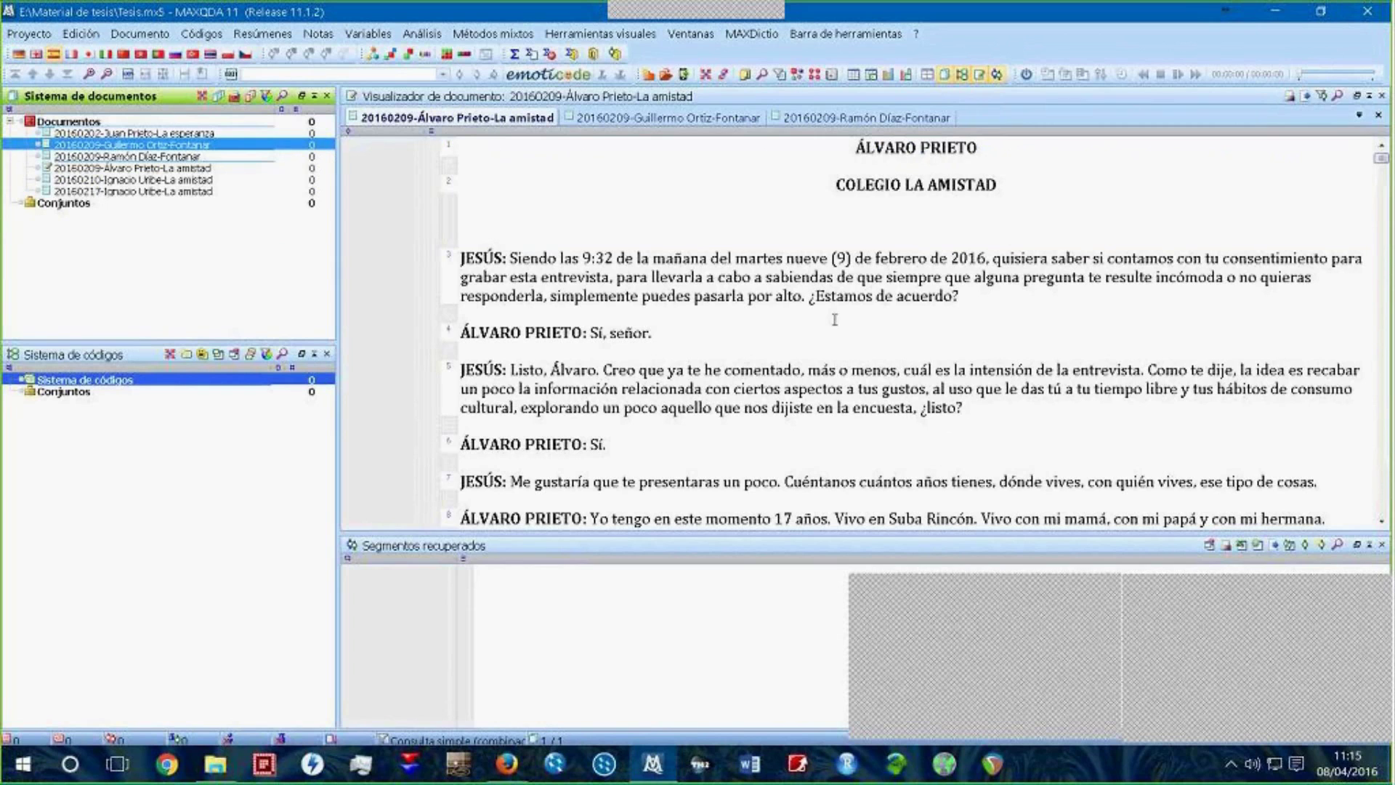
Step: View the open transcript tabs one after another, ending on the 20160209 La amistad transcript
left_click(638, 120)
left_click(834, 118)
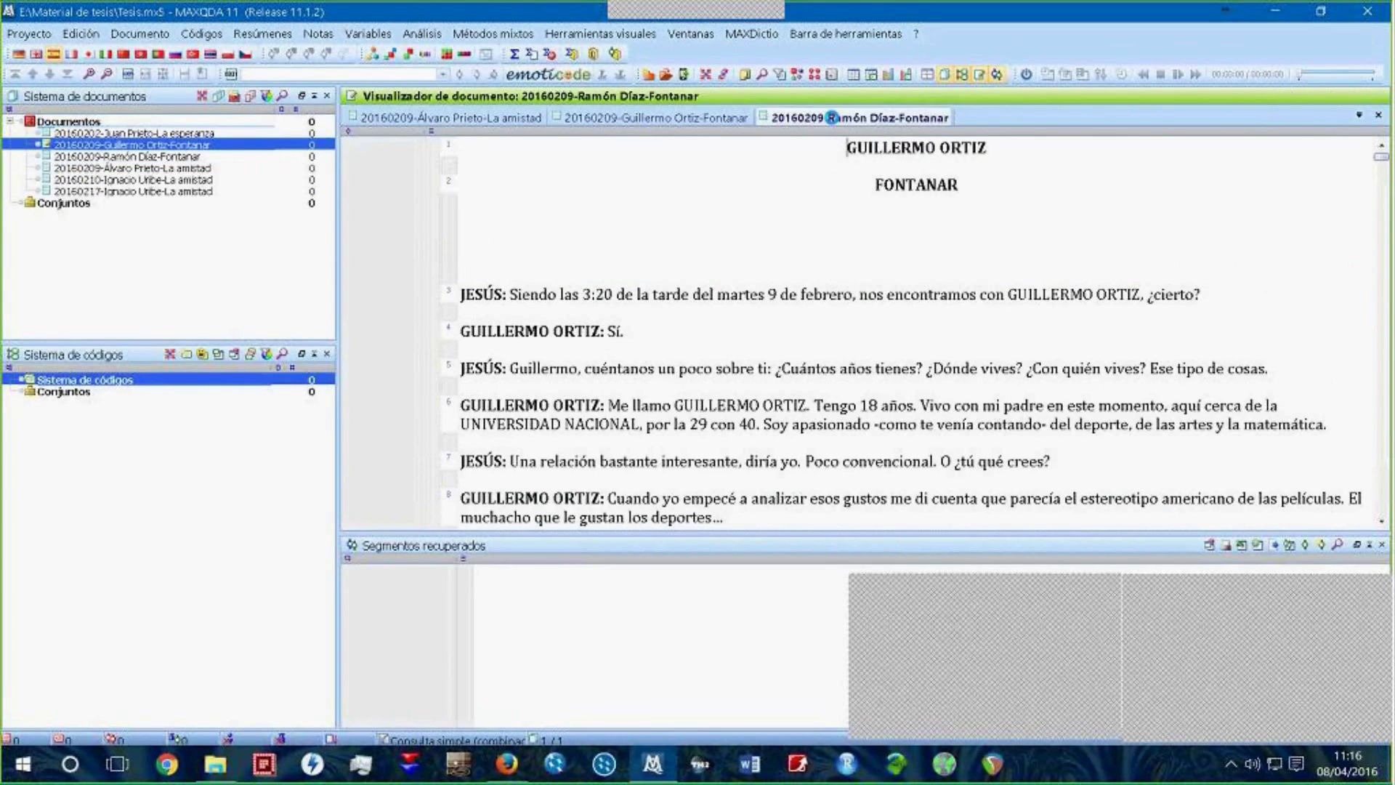
left_click(488, 120)
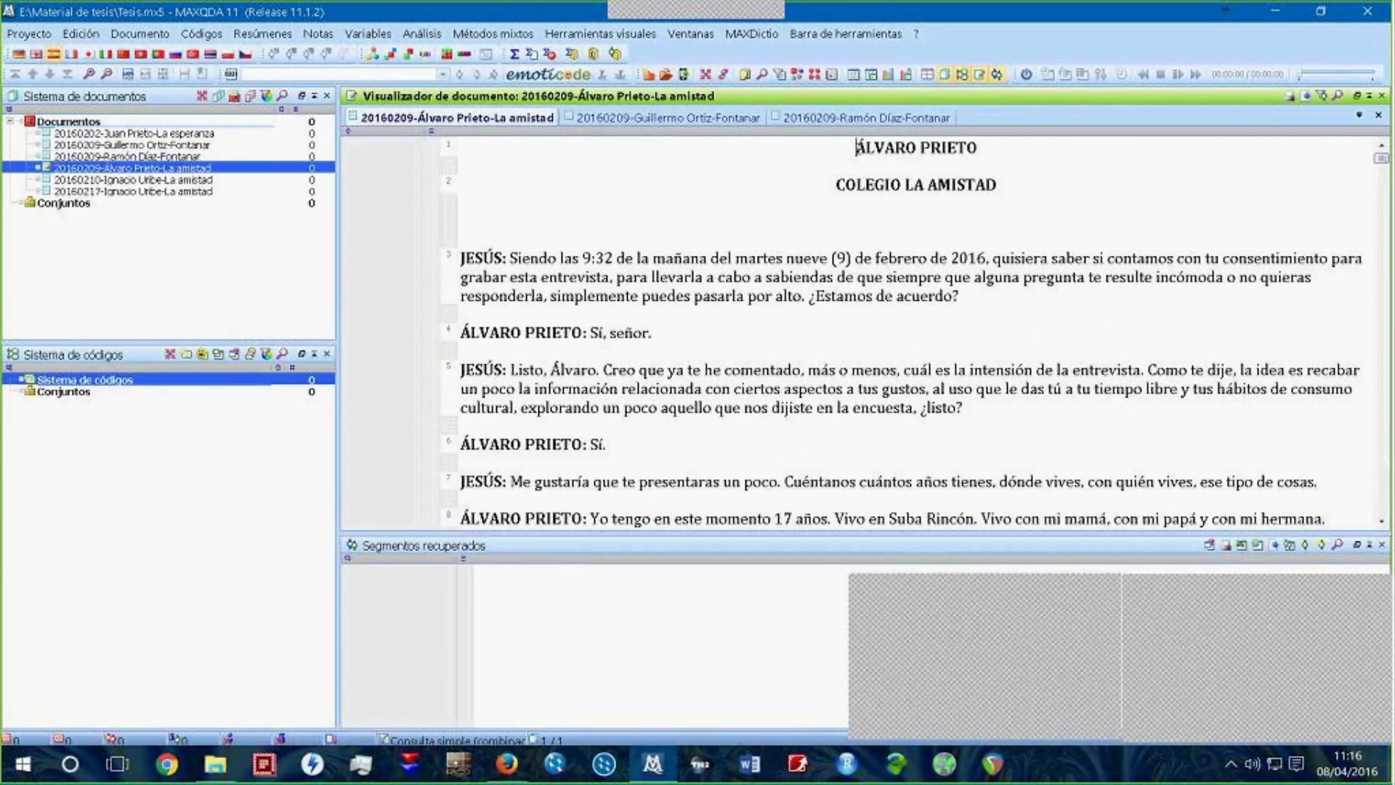
left_click_drag(856, 148, 996, 467)
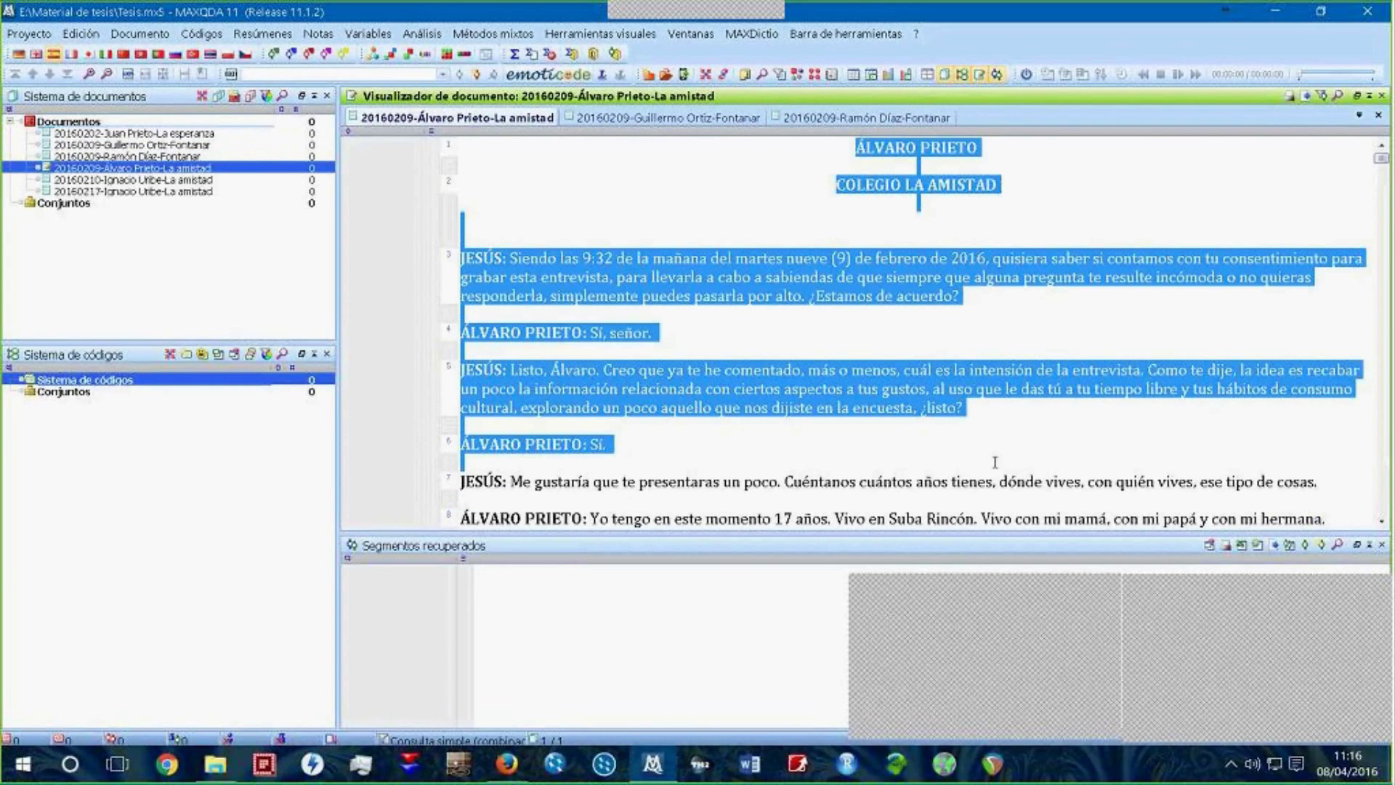
left_click_drag(1003, 521, 913, 427)
scroll(913, 427, "down", 1)
left_click(990, 319)
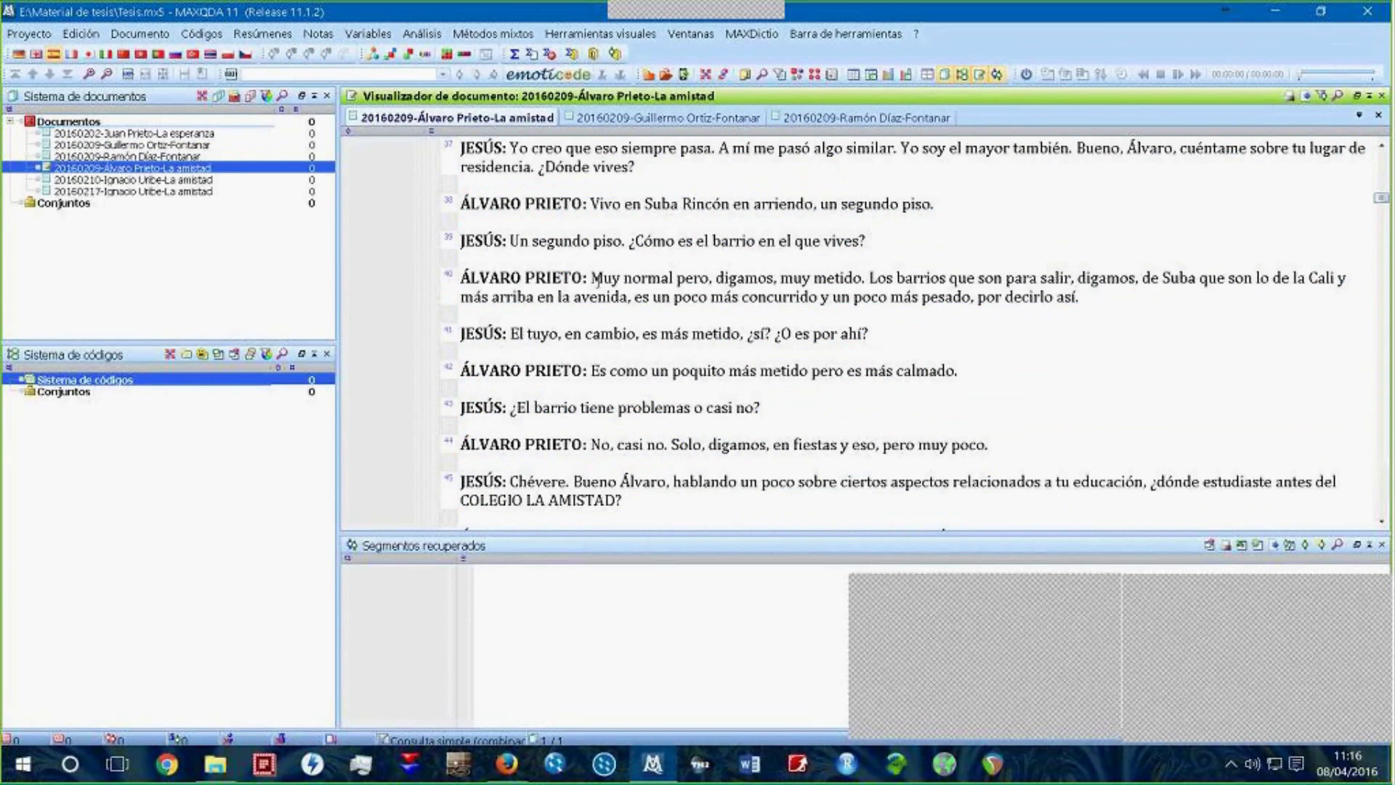
Step: Bring up the second tab's 20160209 Fontanar transcript and copy its entire text, from the title to the last paragraph
left_click(679, 115)
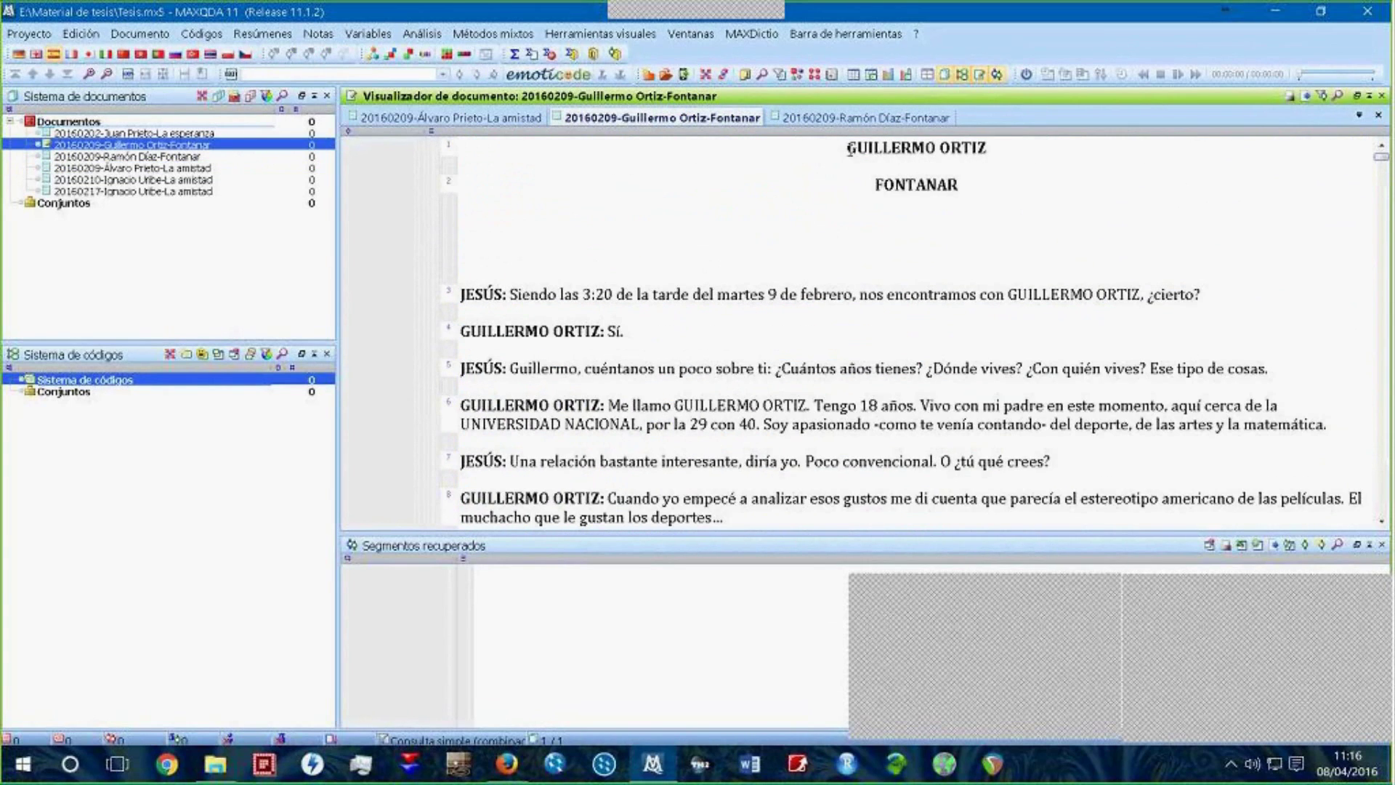
left_click_drag(848, 147, 974, 405)
left_click_drag(1021, 513, 658, 451)
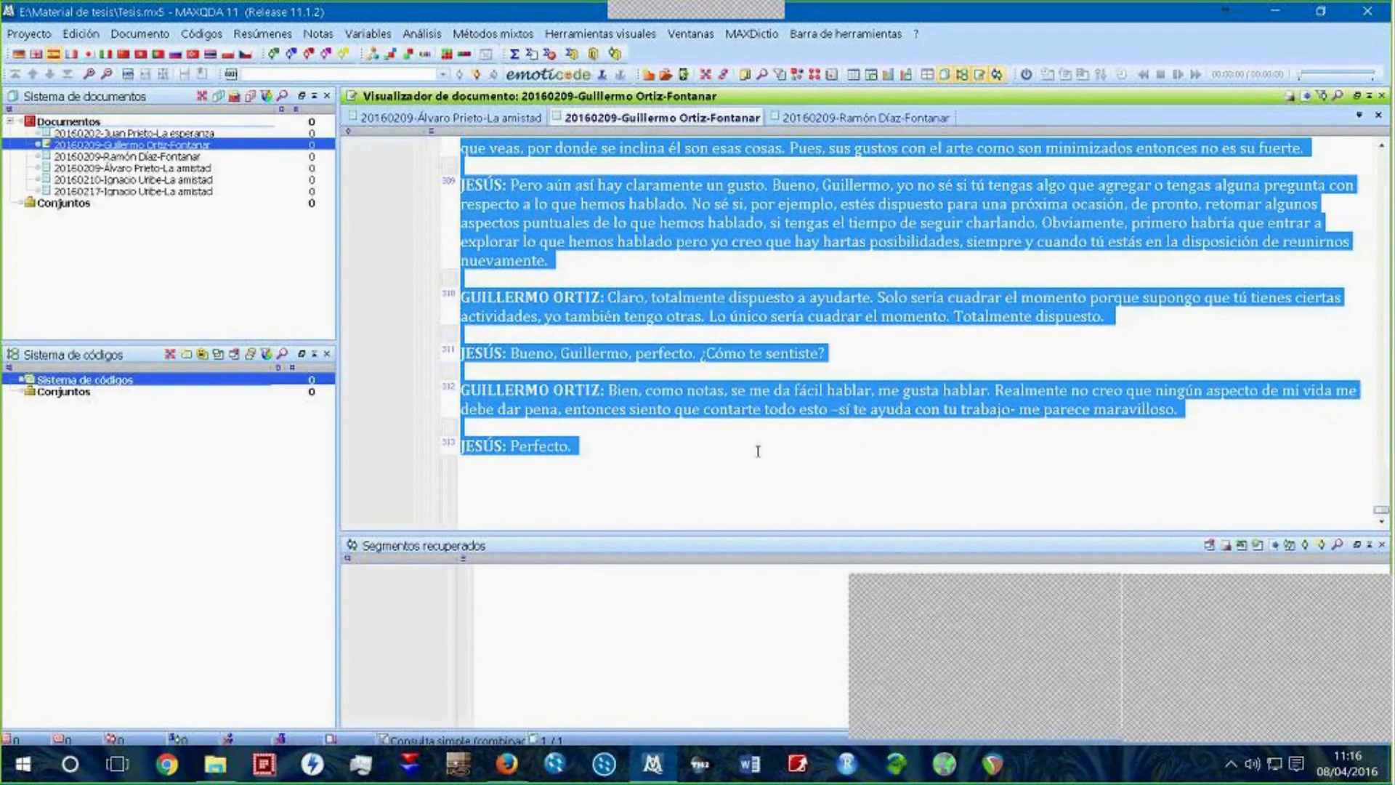
Step: Switch to Firefox and view the Word Cloud Generator at jasondavies.com and the Tagxedo Creator page, ending on the generator
left_click(505, 767)
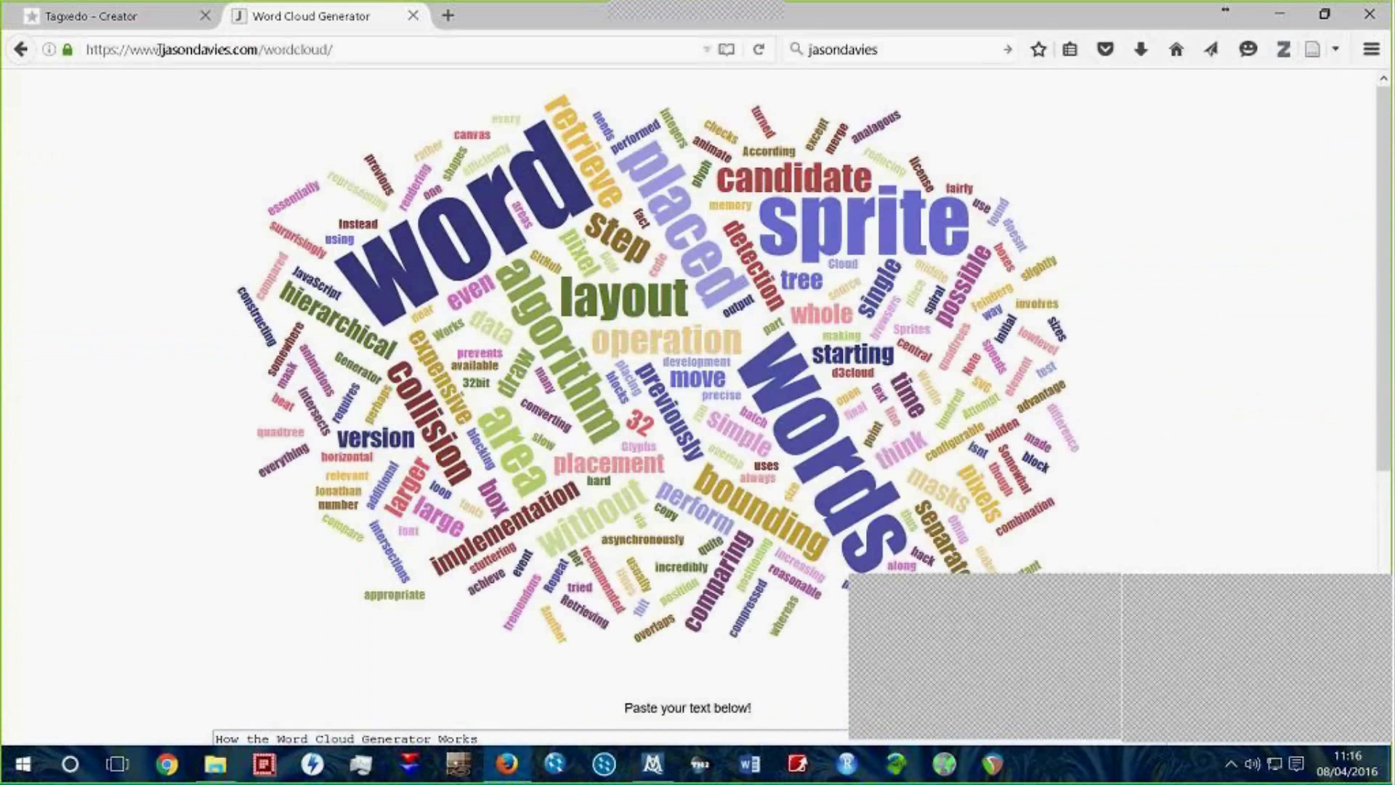
left_click_drag(160, 50, 258, 49)
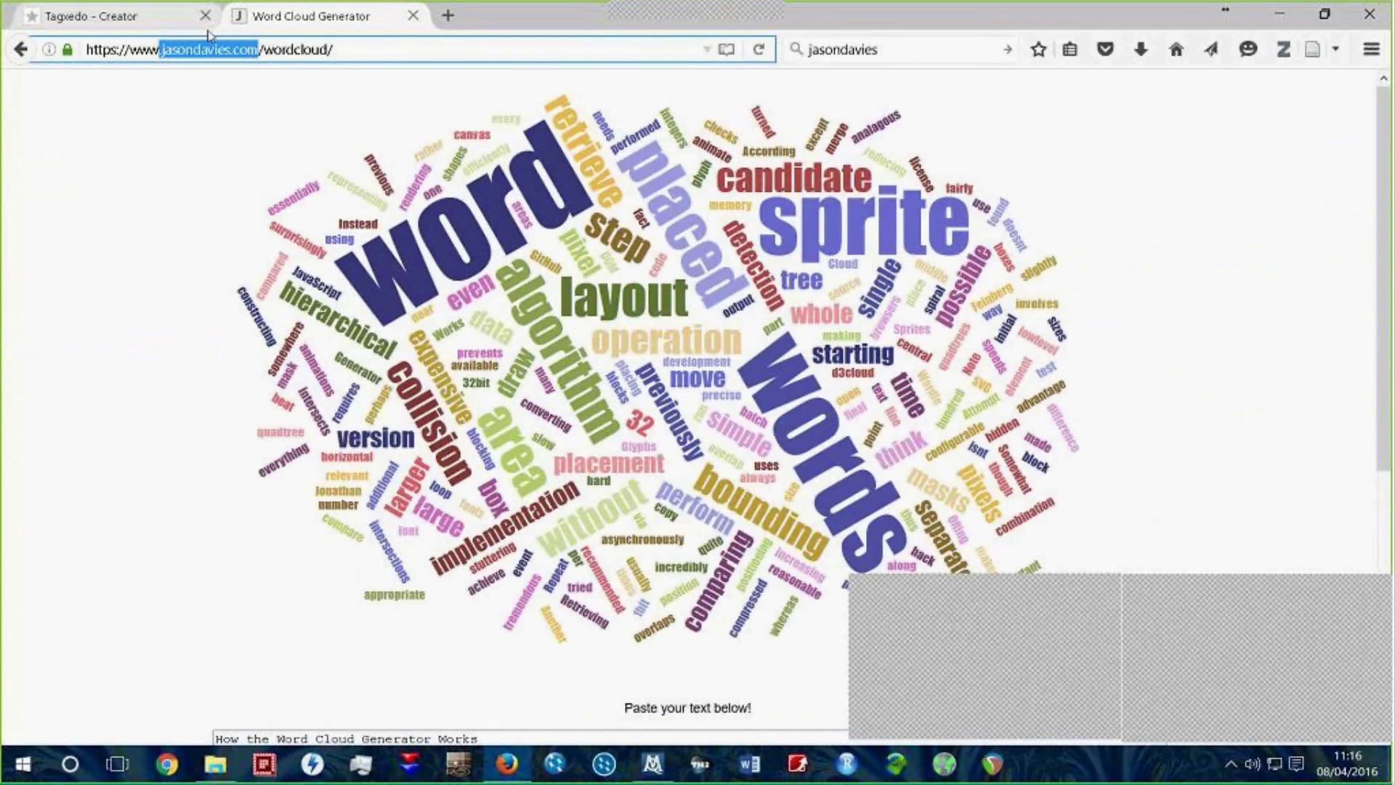
left_click(155, 9)
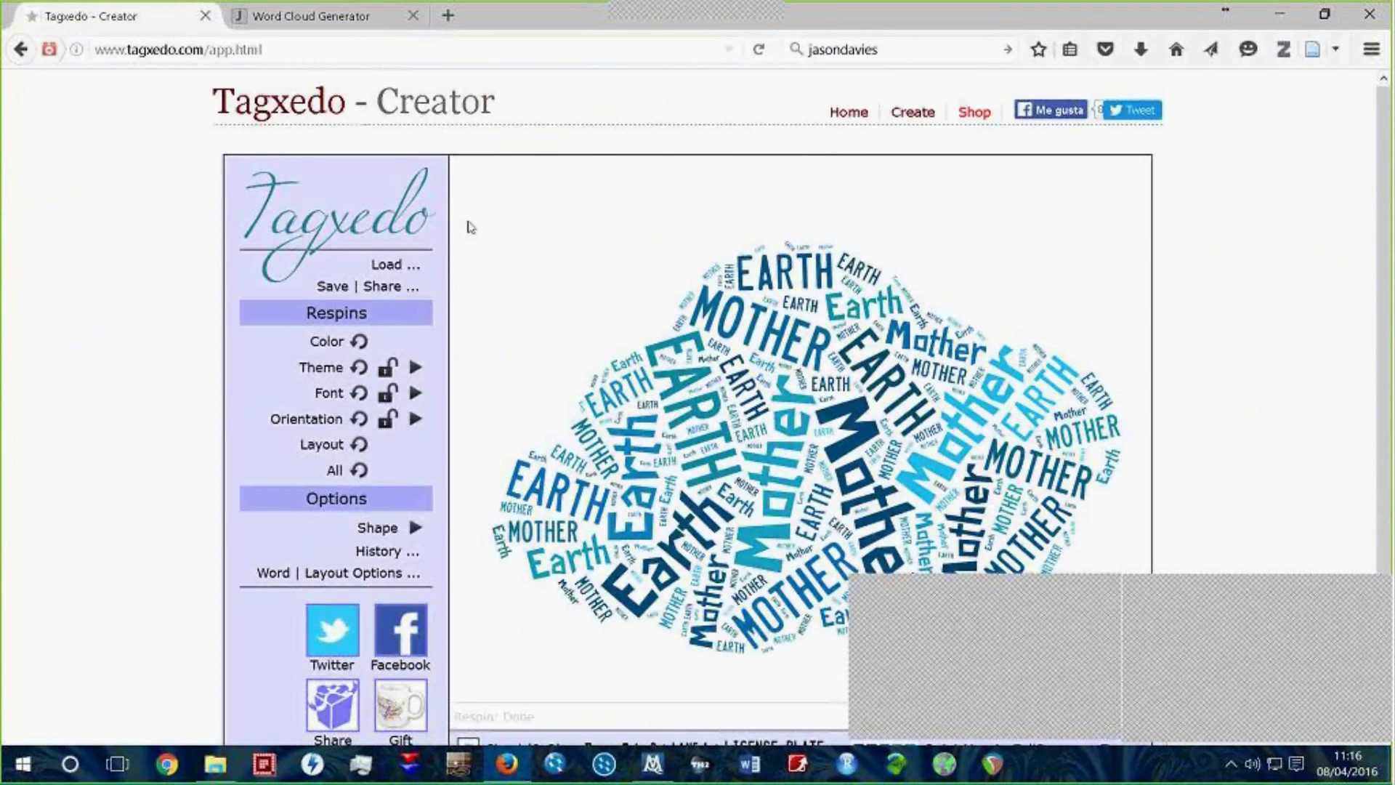
left_click(297, 17)
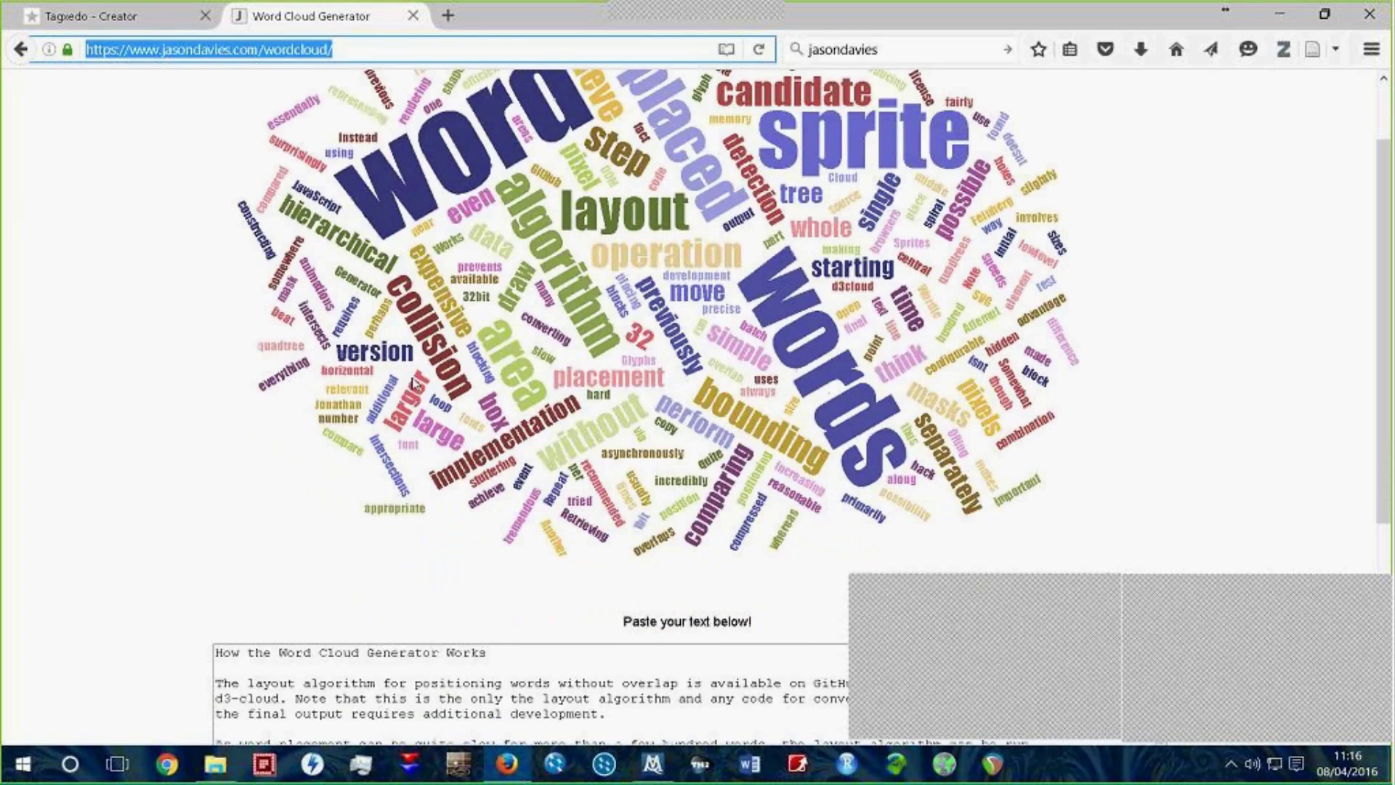
Step: Replace the sample text in the Word Cloud Generator with the copied transcript and generate its word cloud
scroll(412, 383, "down", 3)
left_click(450, 451)
key("ctrl+a")
key("Delete")
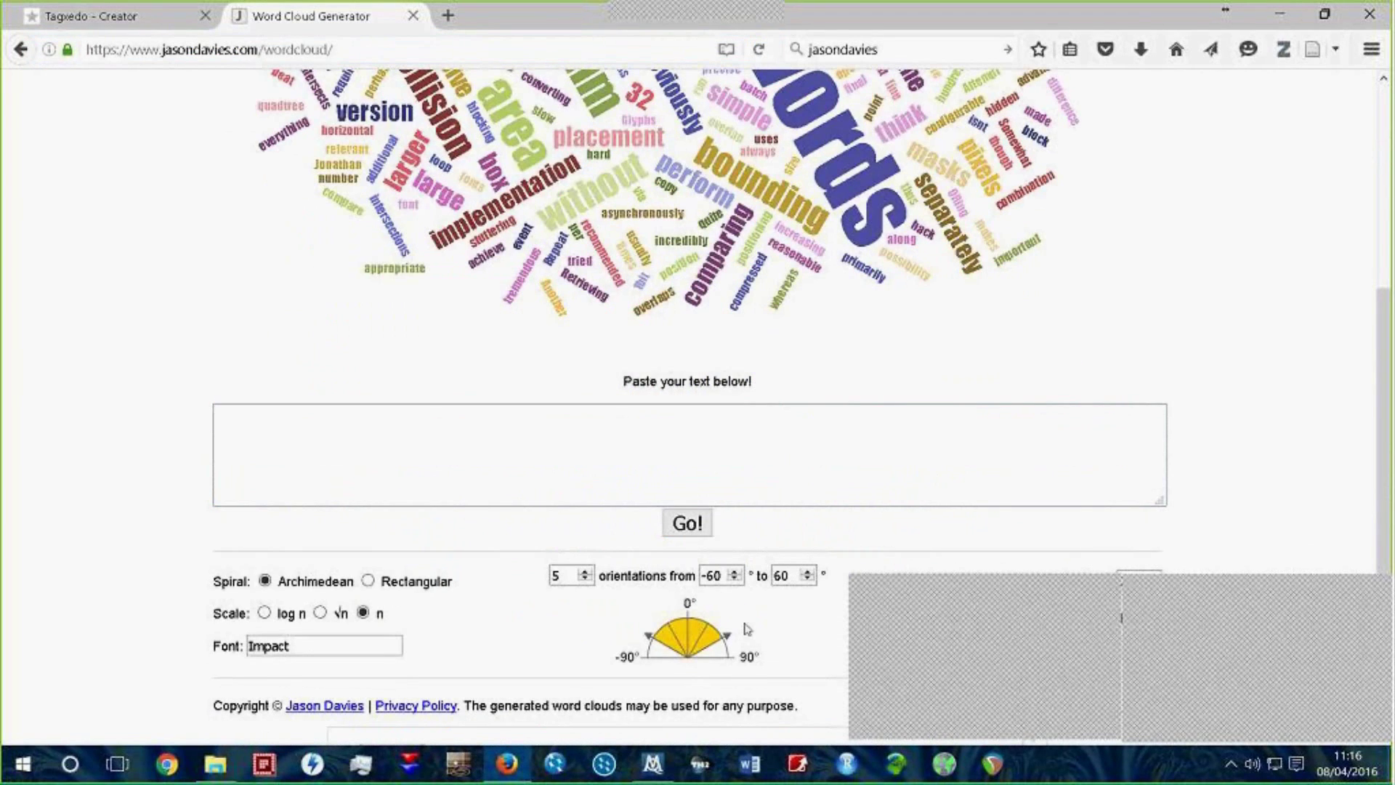
key("ctrl+v")
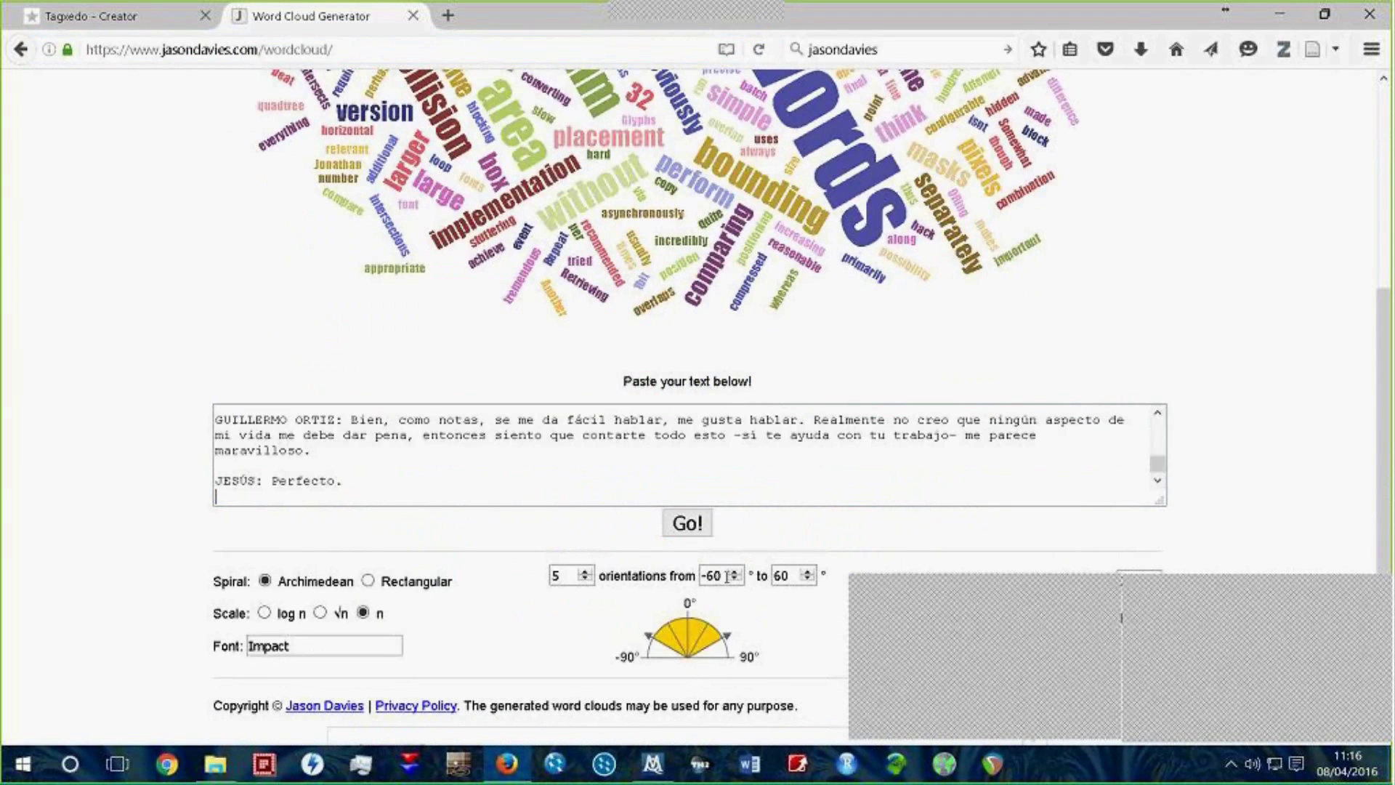
left_click(687, 523)
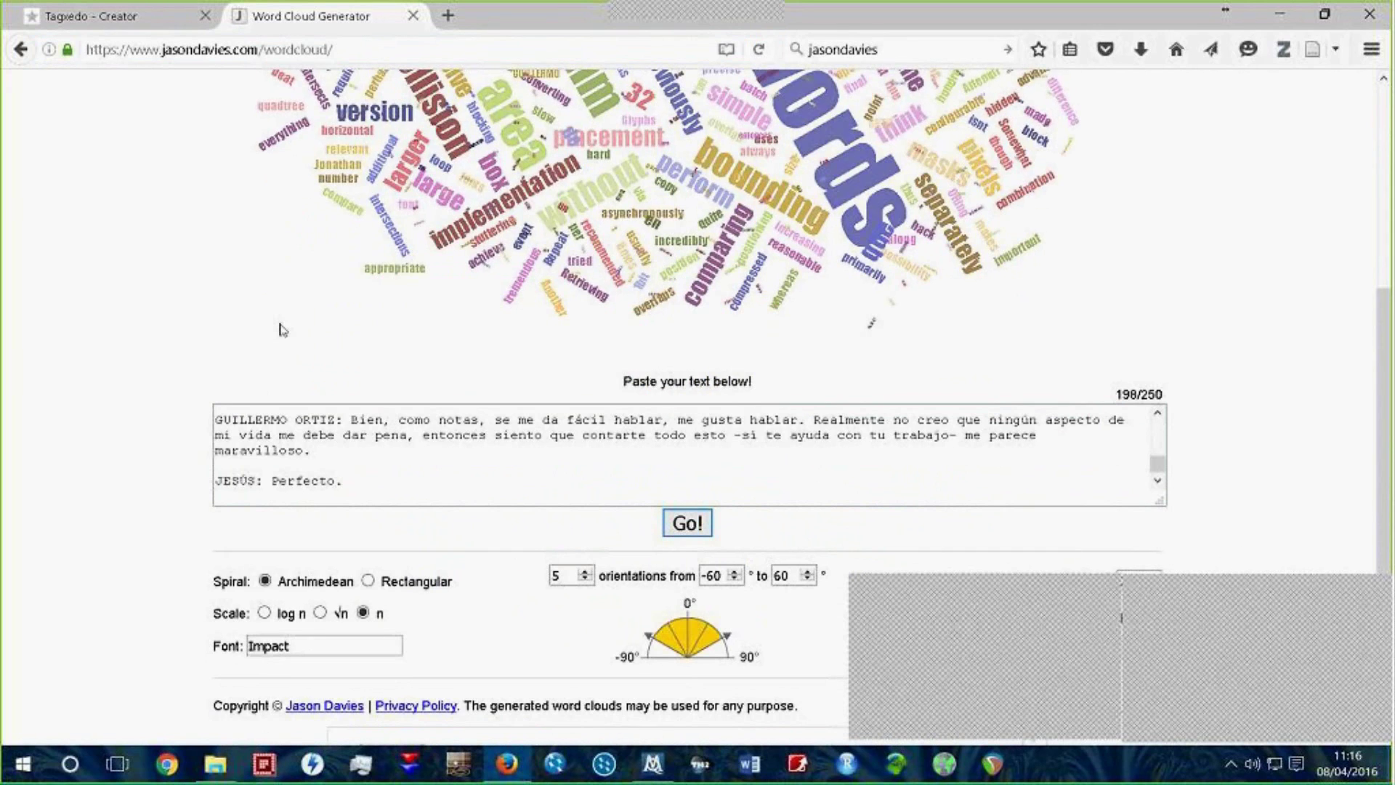
Step: Examine the generated word cloud and highlight the interviewer's and the interviewee's first names in it
scroll(282, 330, "up", 5)
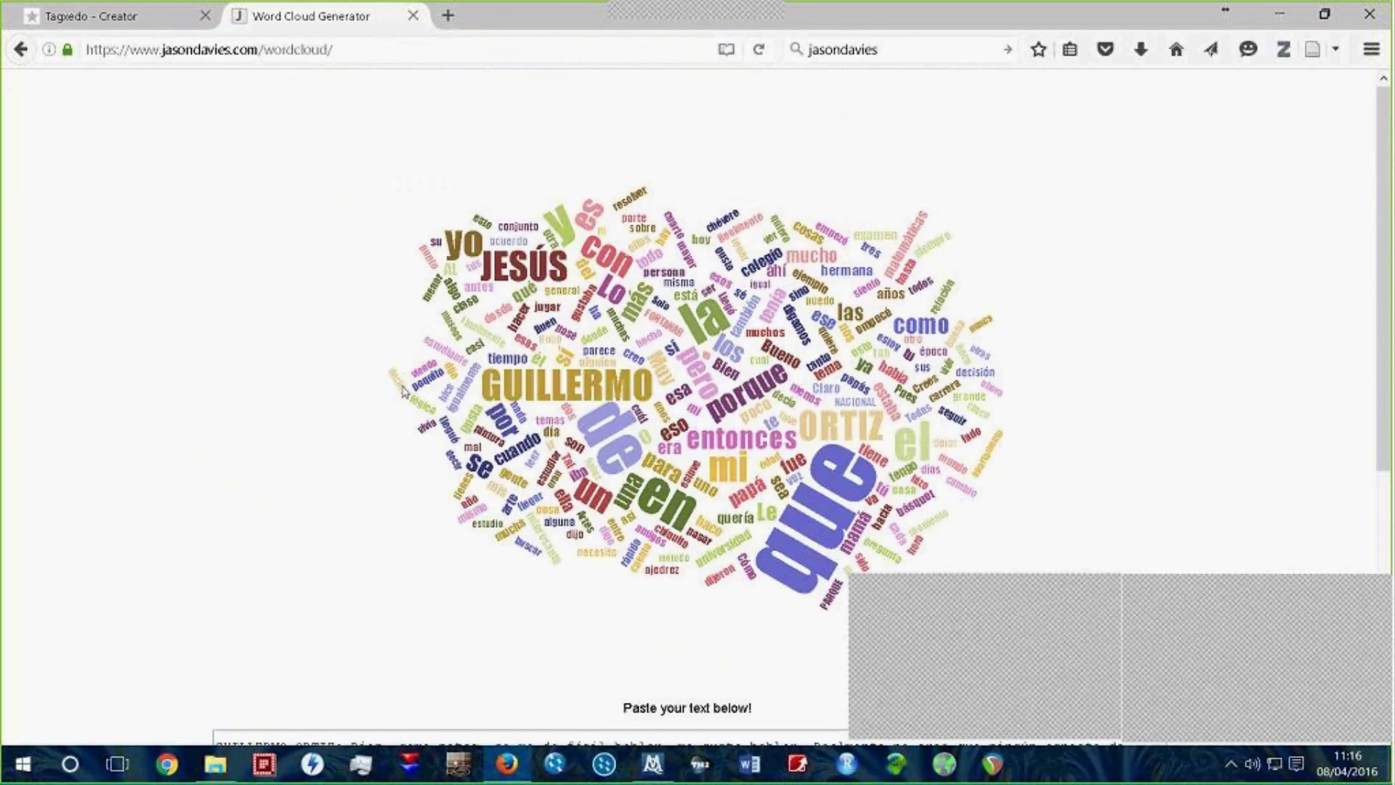
scroll(836, 327, "down", 2)
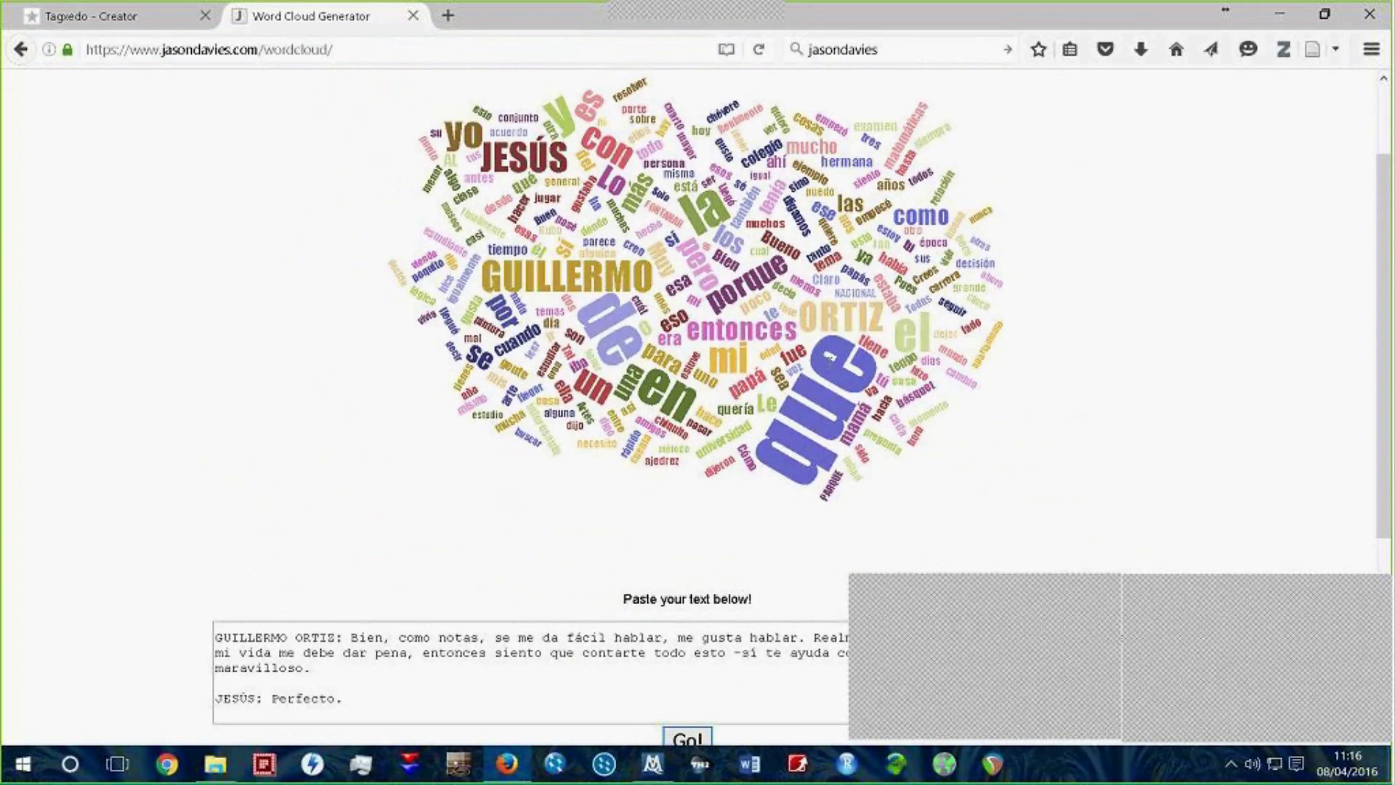
scroll(325, 292, "up", 3)
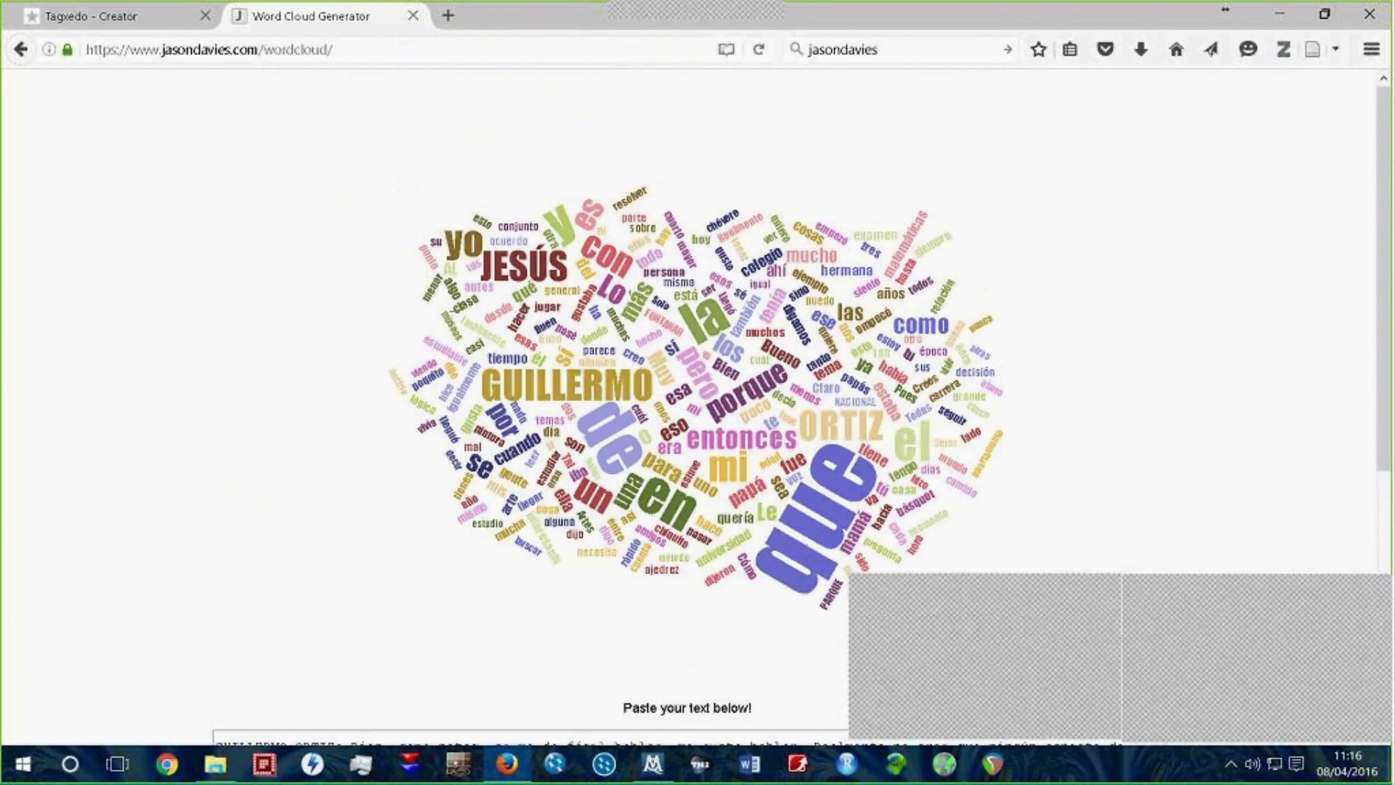
scroll(741, 258, "down", 3)
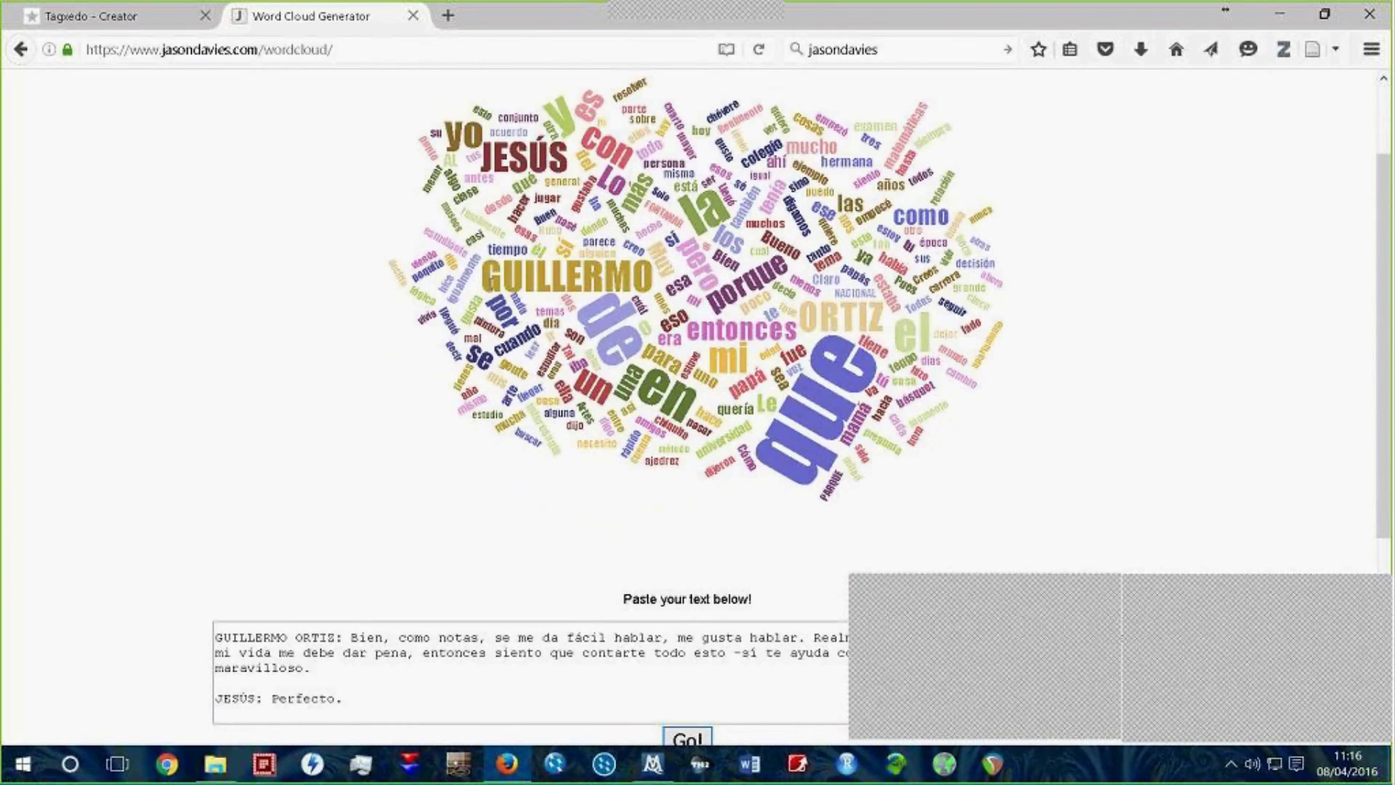
double_click(501, 157)
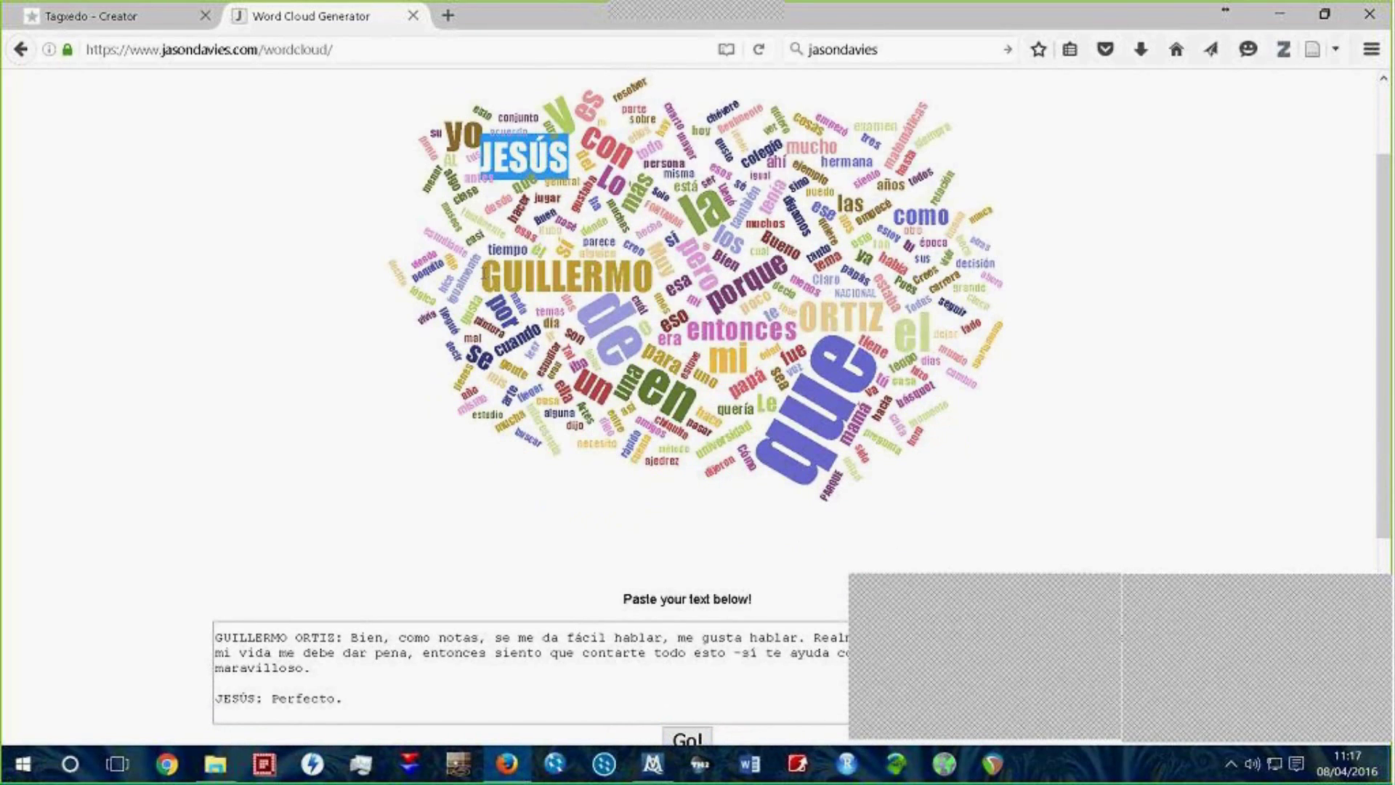
left_click_drag(483, 276, 651, 280)
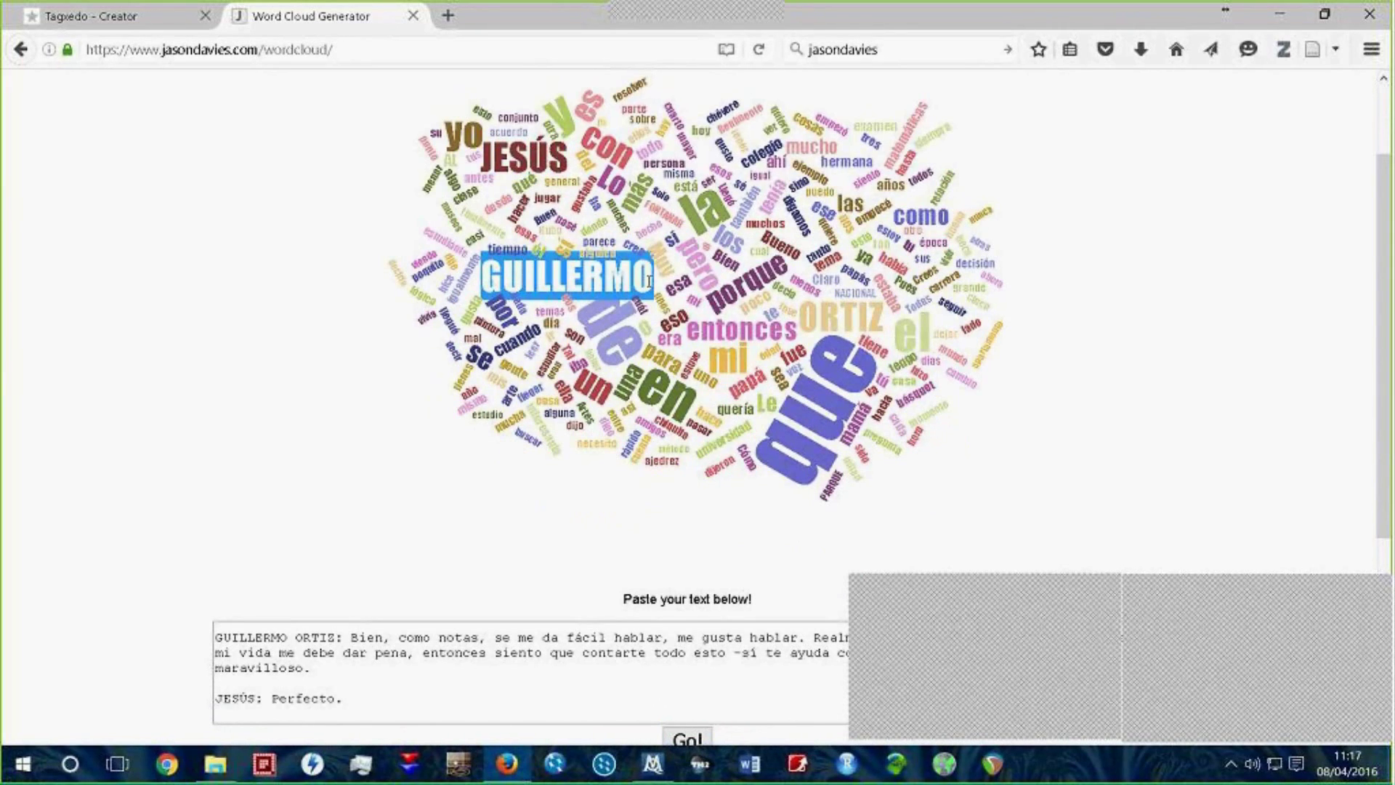
Step: Switch to MAXQDA and select the interviewee's name label at the start of paragraph 312 in the transcript
left_click(653, 764)
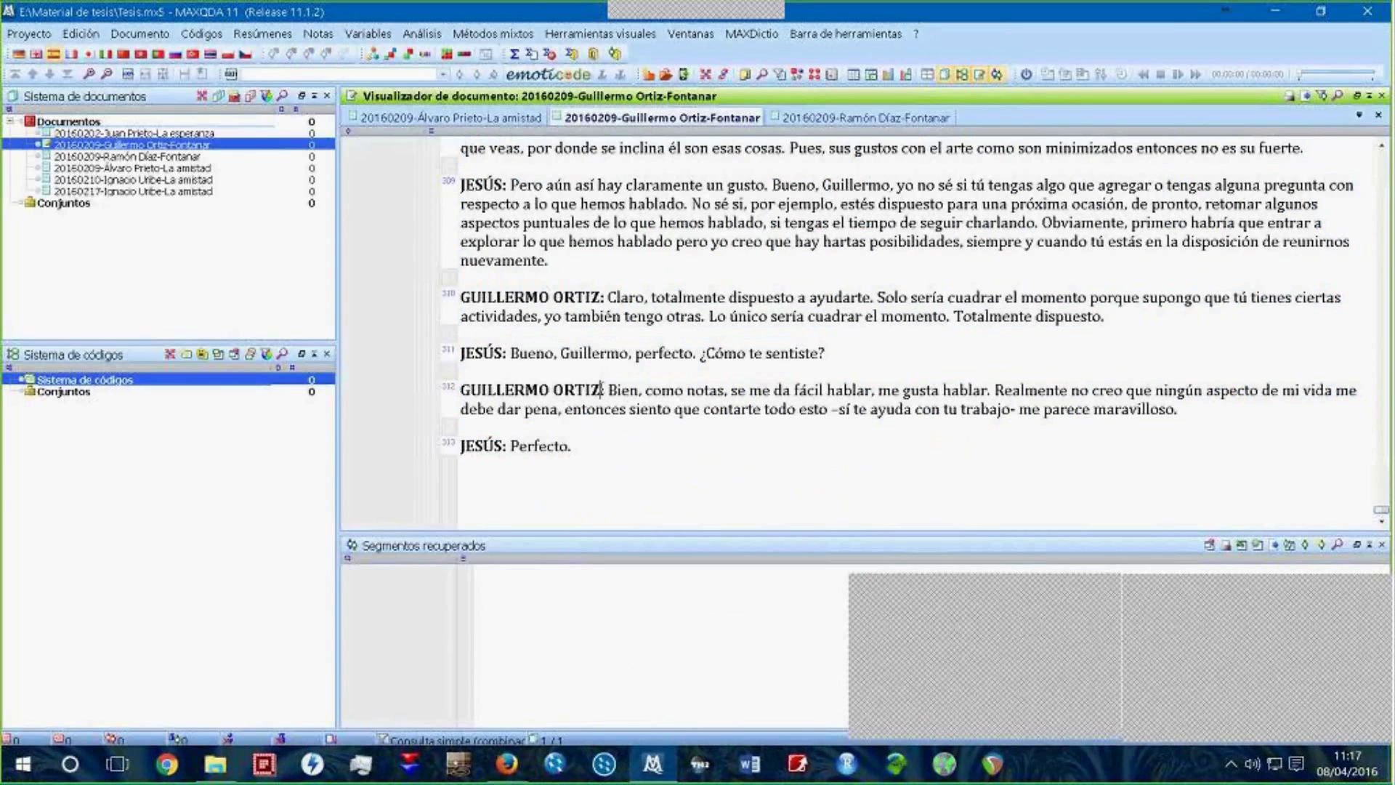
key("shift+Home")
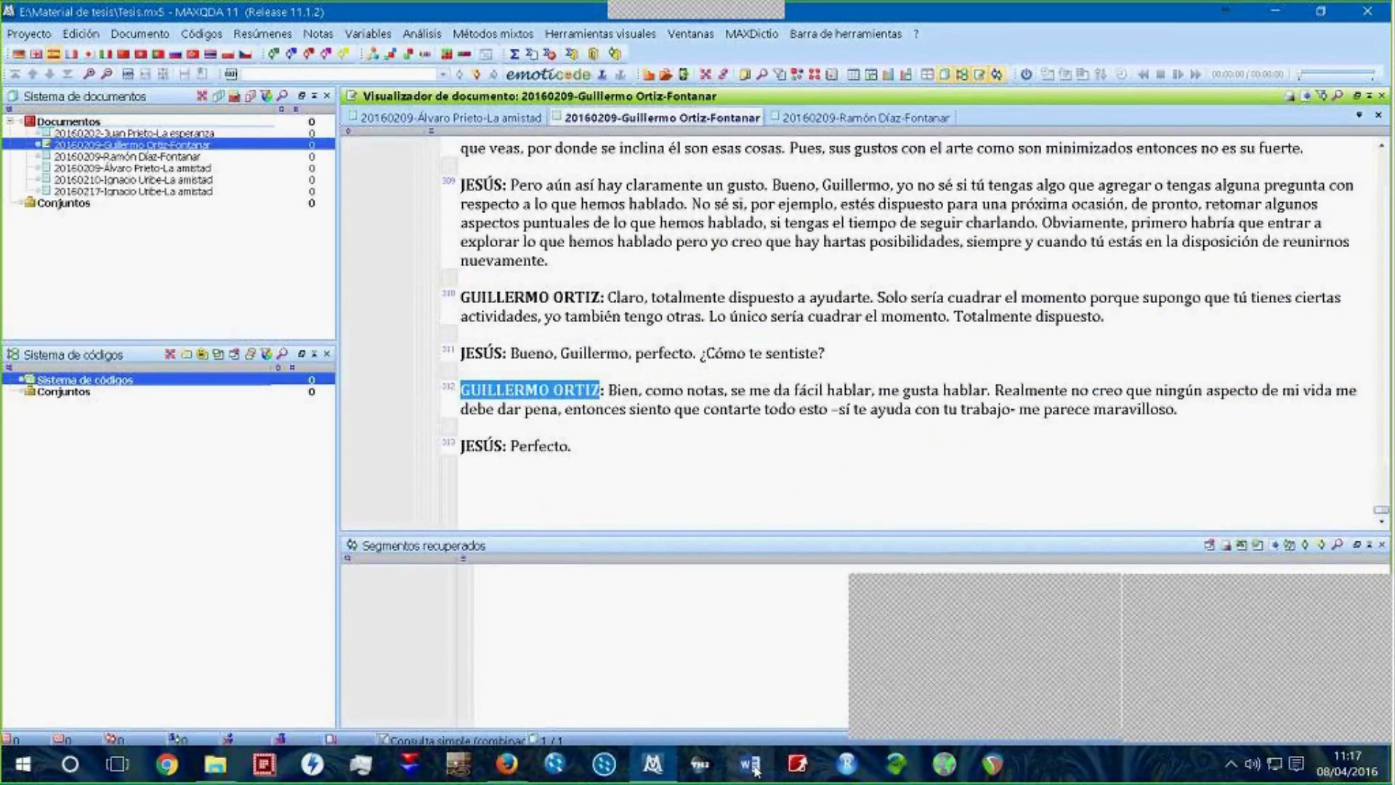
Step: Open Word's start screen, close it again, and return to the generated word cloud in Firefox
left_click(752, 765)
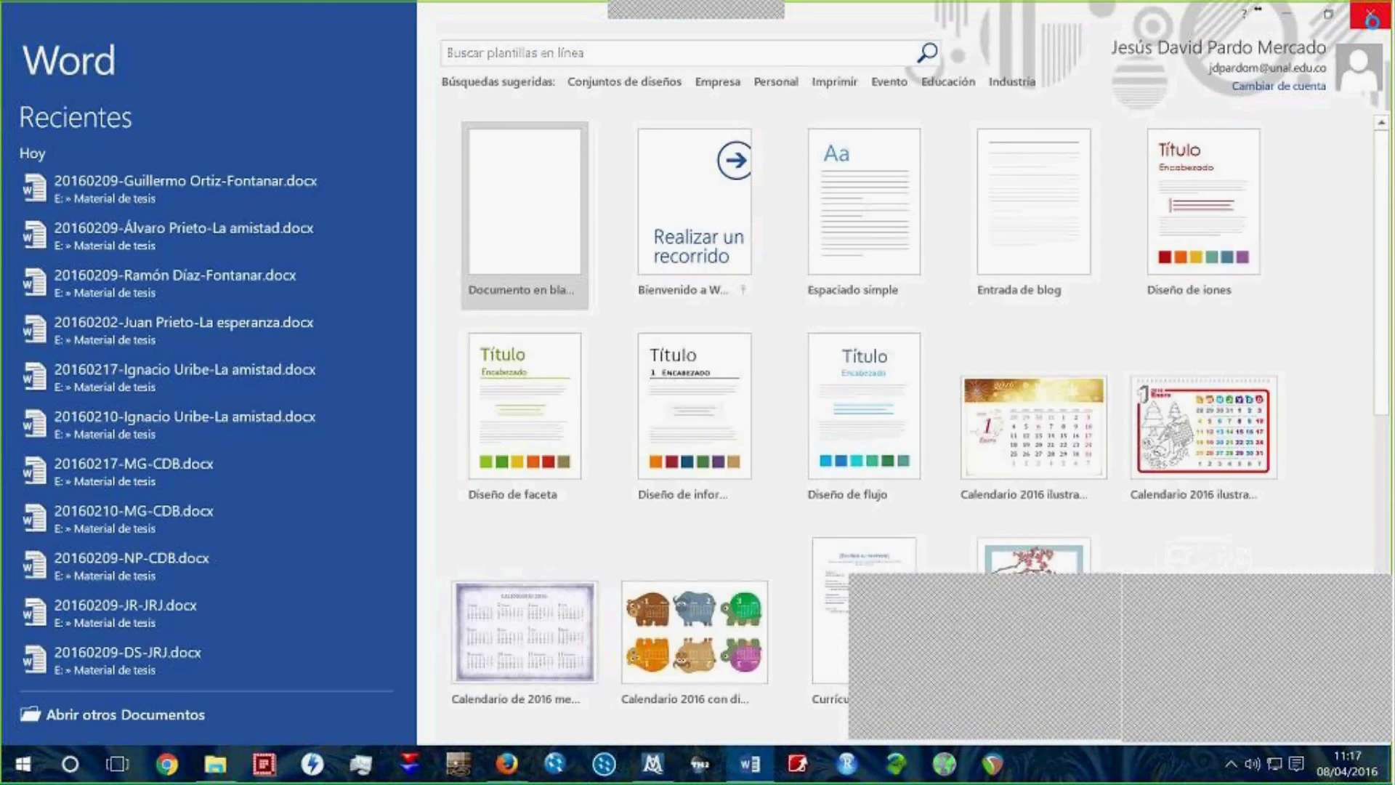
left_click(1369, 13)
left_click(506, 763)
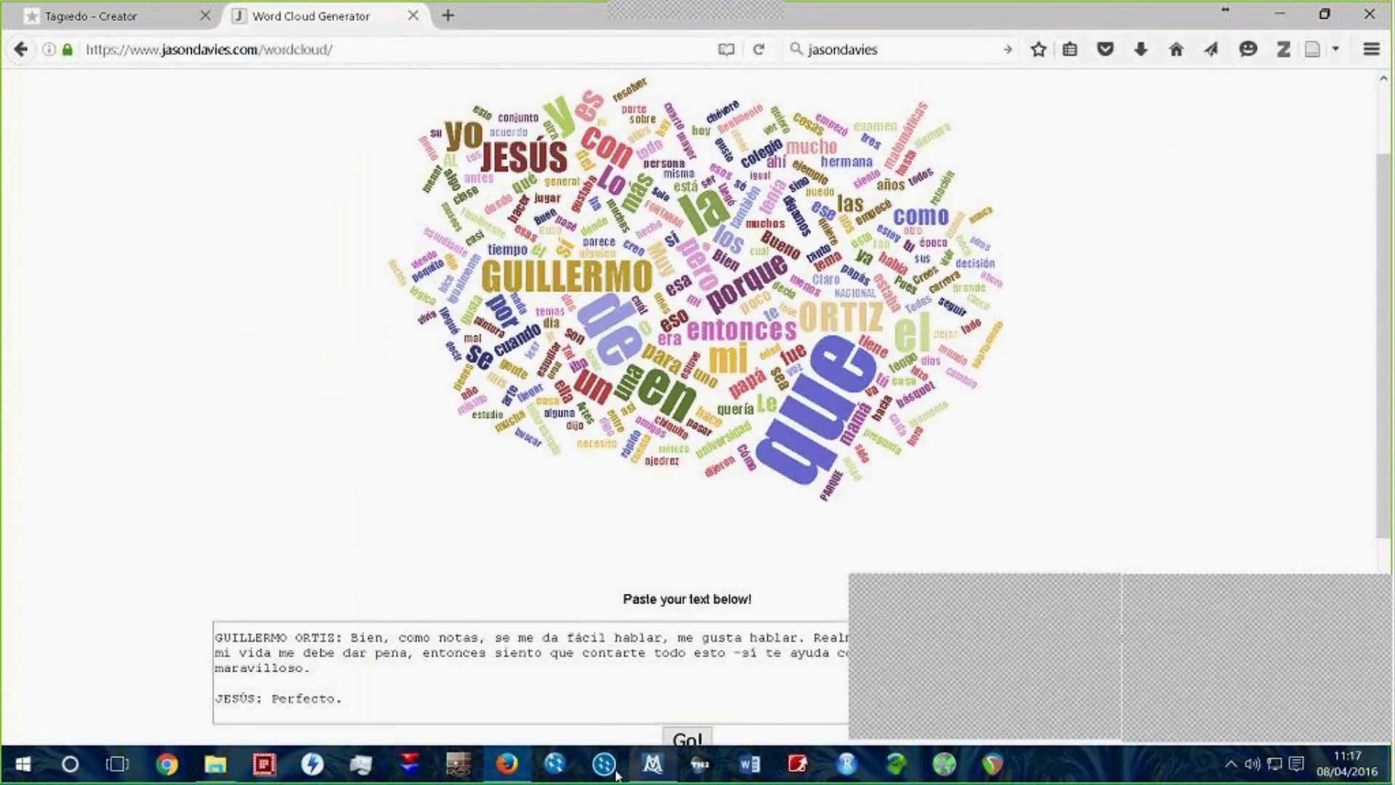
Step: Switch to MAXQDA, generate the second document's word cloud again, and move its window so the document names stay readable
left_click(653, 764)
right_click(99, 147)
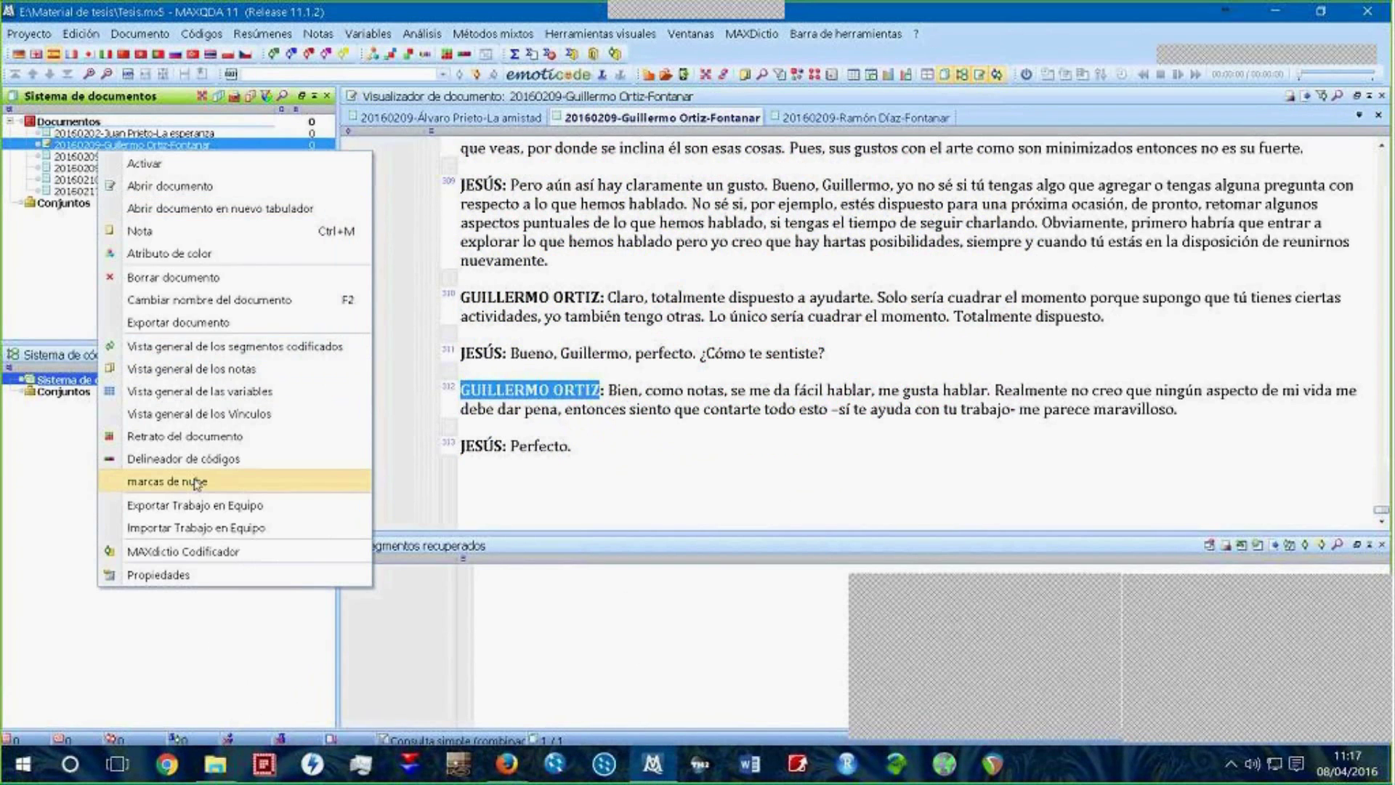
left_click(195, 481)
left_click_drag(616, 122, 436, 59)
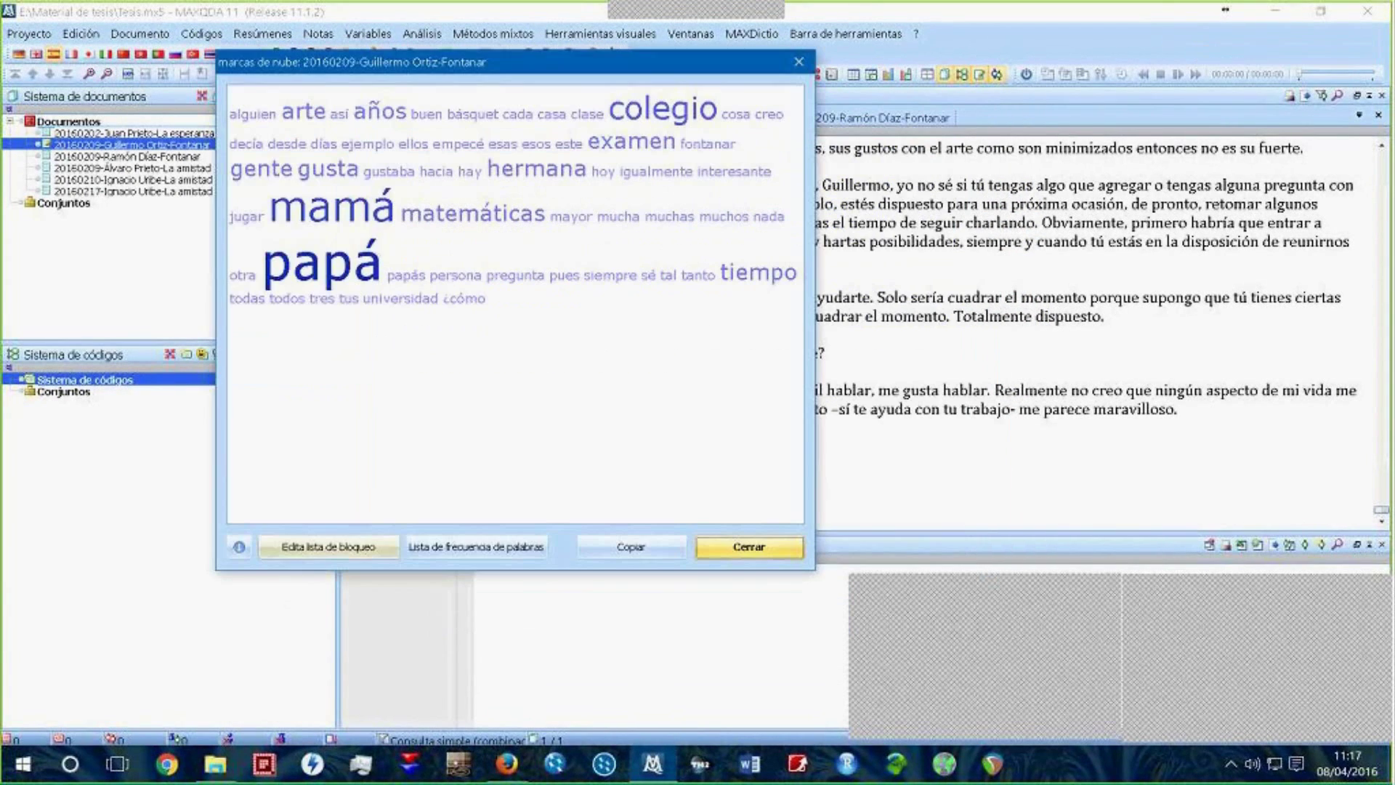
Step: Open the word cloud's block list, TagCloudsStopp.txt, in Notepad, move its window up, and read through the excluded words
left_click(349, 551)
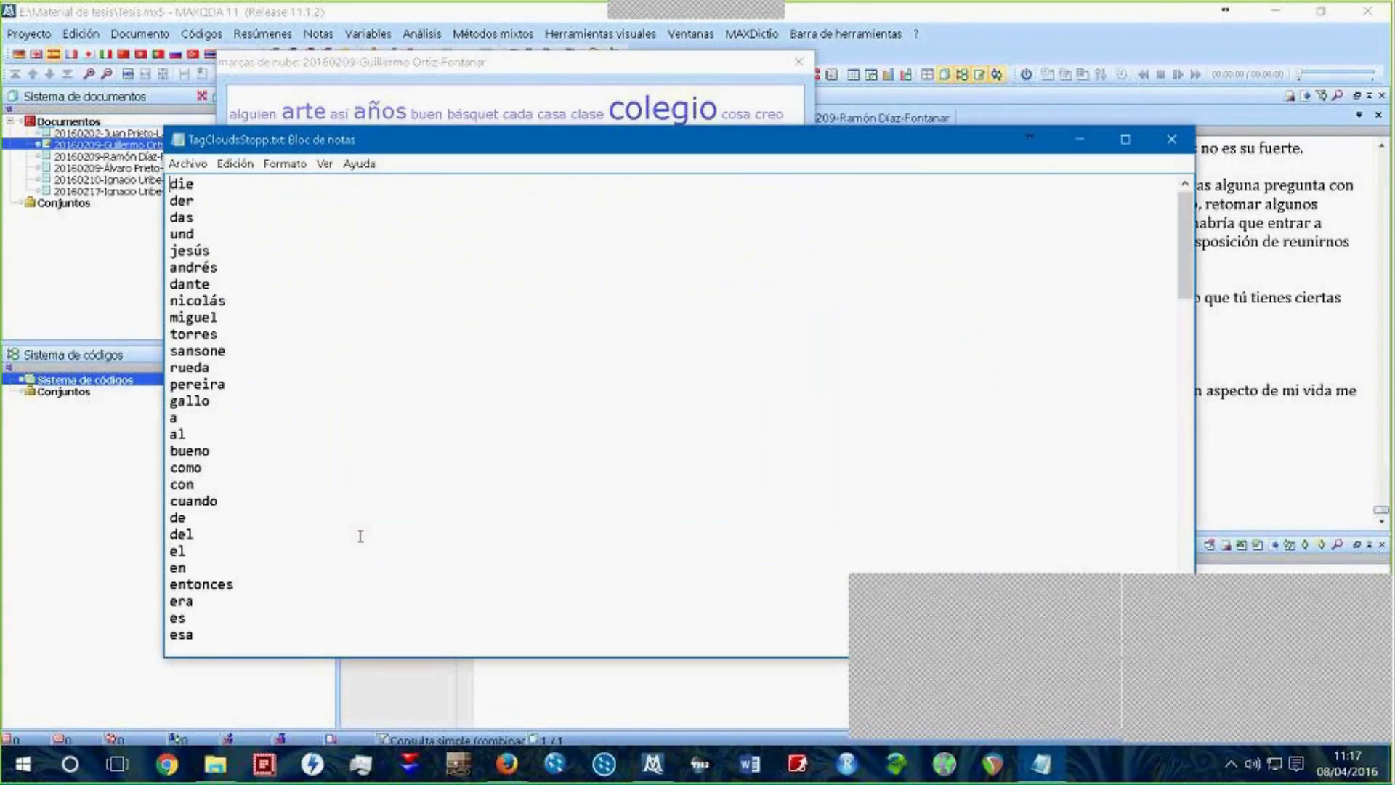
left_click_drag(631, 146, 553, 41)
scroll(1062, 369, "down", 20)
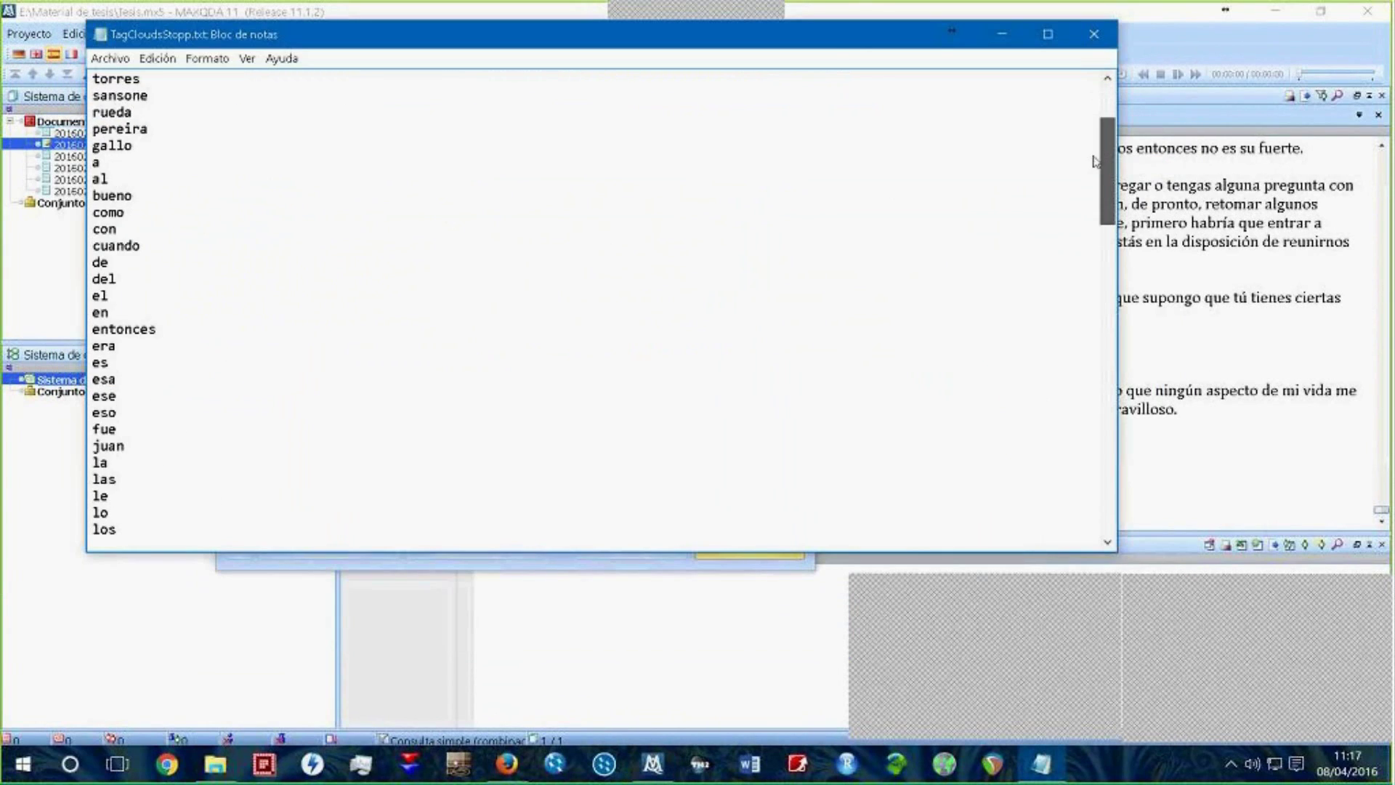
scroll(1054, 367, "down", 8)
scroll(1049, 364, "up", 20)
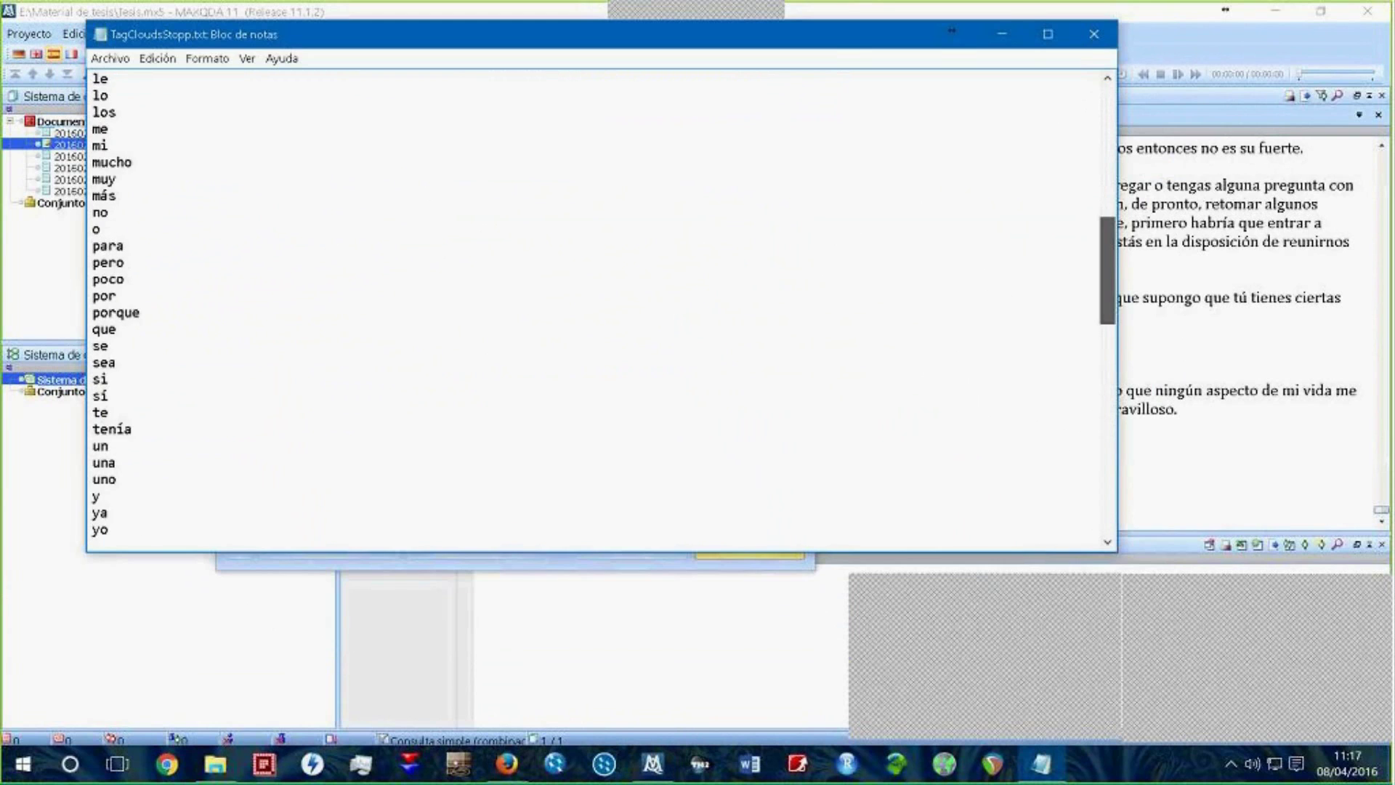
Step: Close the block list in Notepad, move the word cloud window clear of the document list, and close it
left_click(1093, 34)
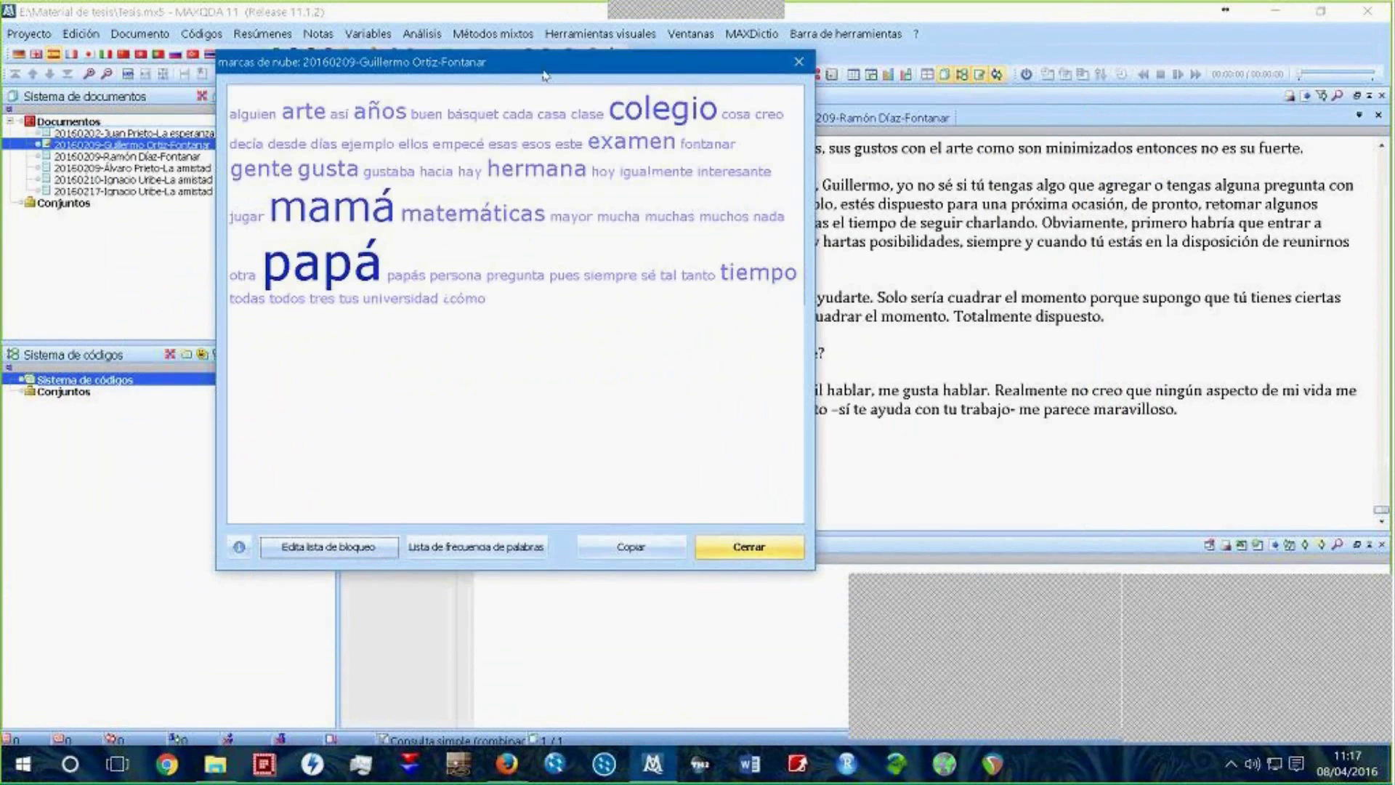
left_click_drag(605, 69, 740, 48)
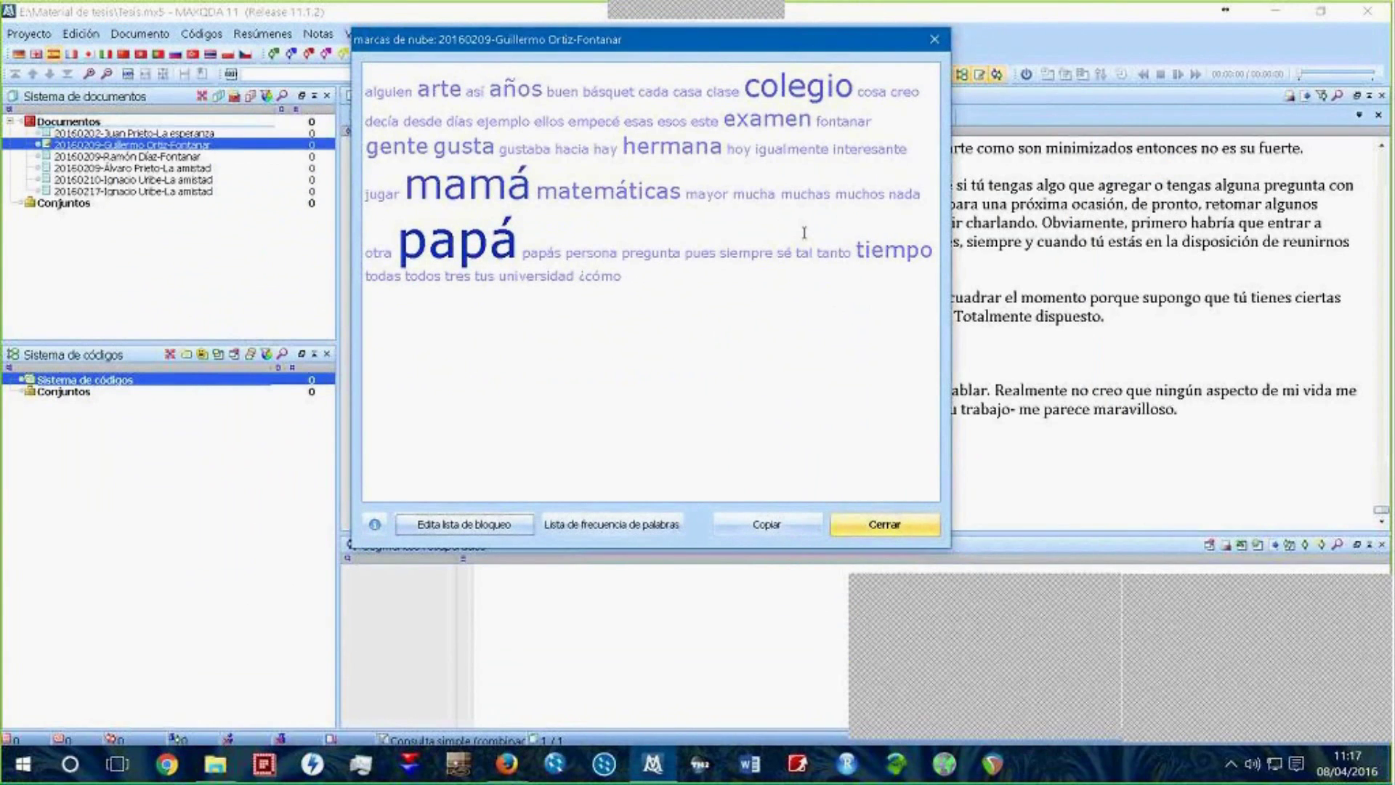
left_click(935, 40)
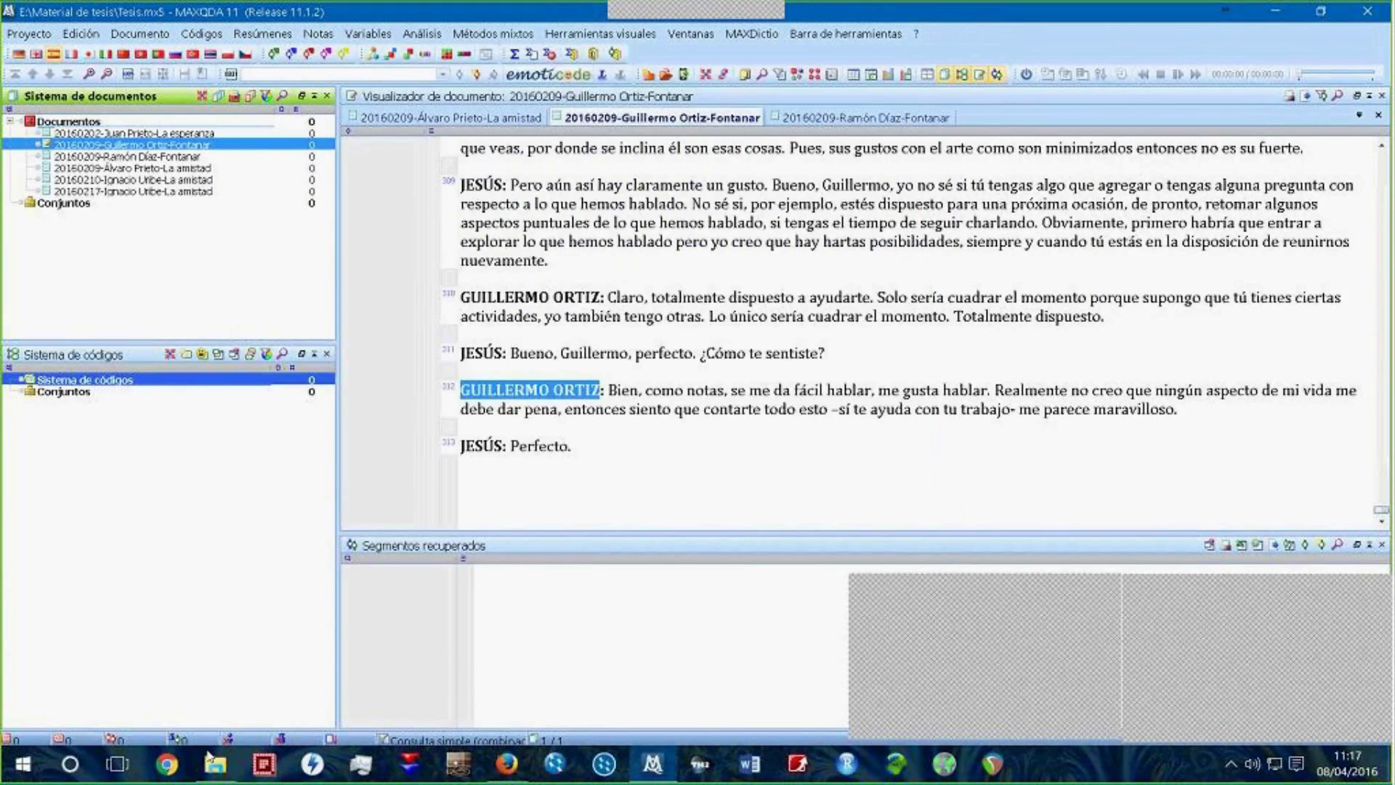
Step: Switch to Firefox, load the copied transcript text into Tagxedo Creator to generate its word cloud, and close the Load Menu
left_click(509, 774)
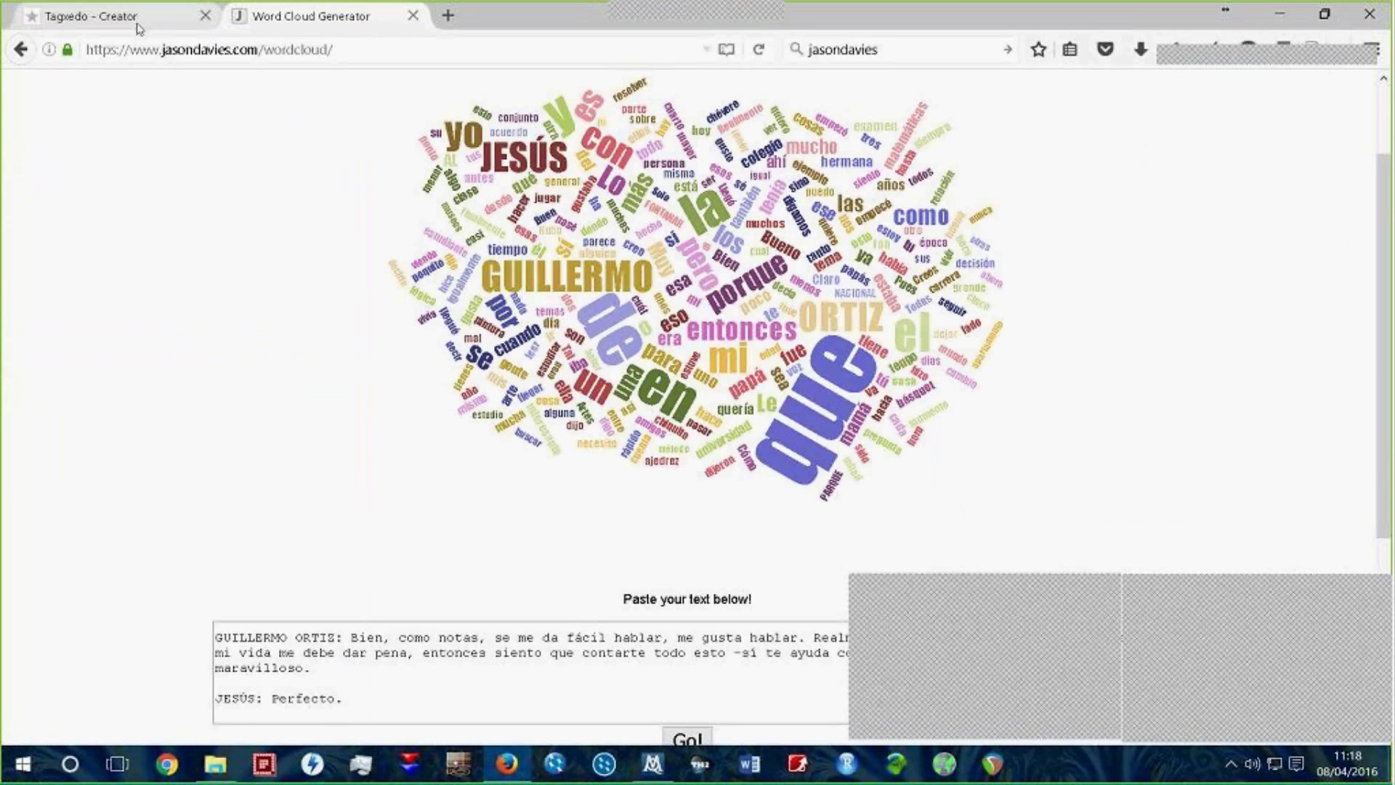
left_click(100, 19)
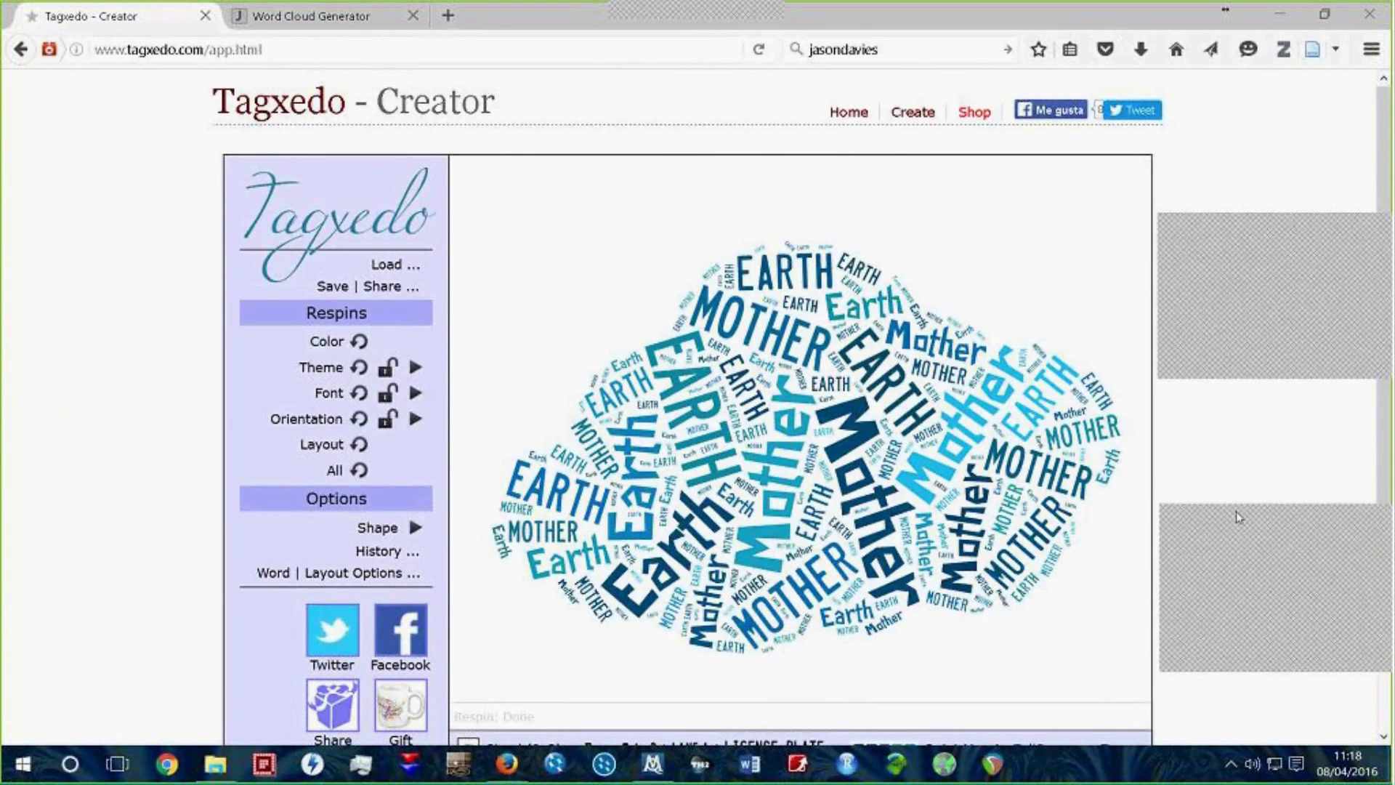
left_click(395, 264)
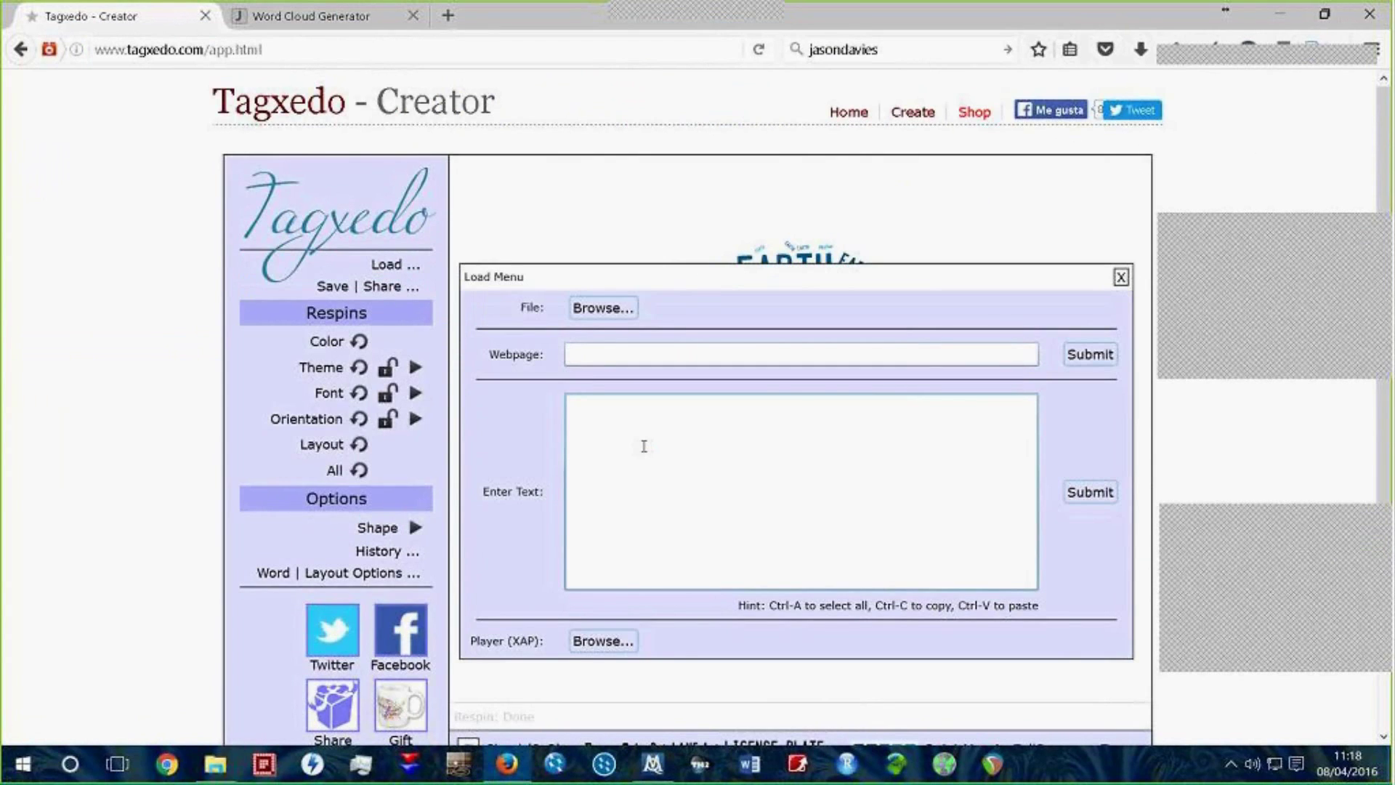
key("ctrl+v")
left_click(1090, 492)
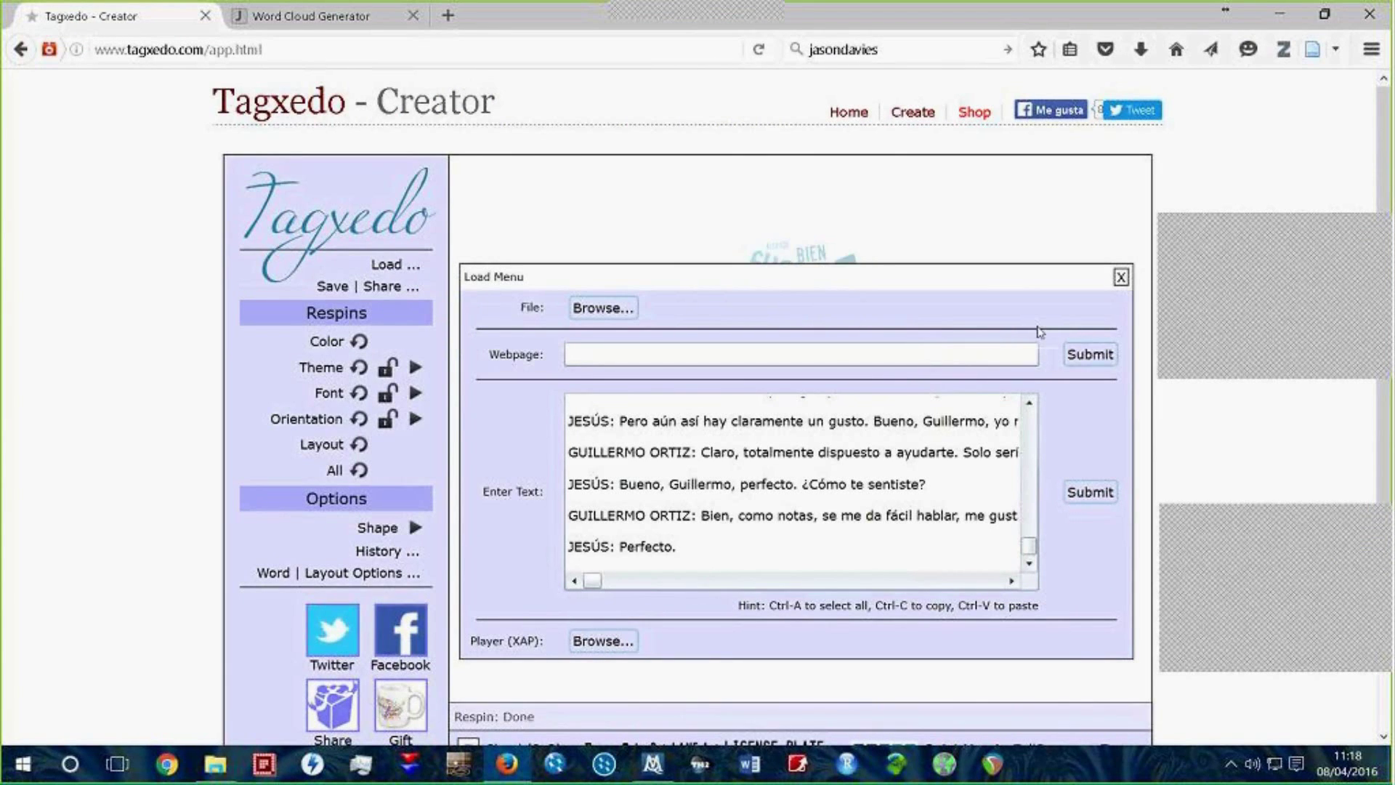
left_click(1122, 278)
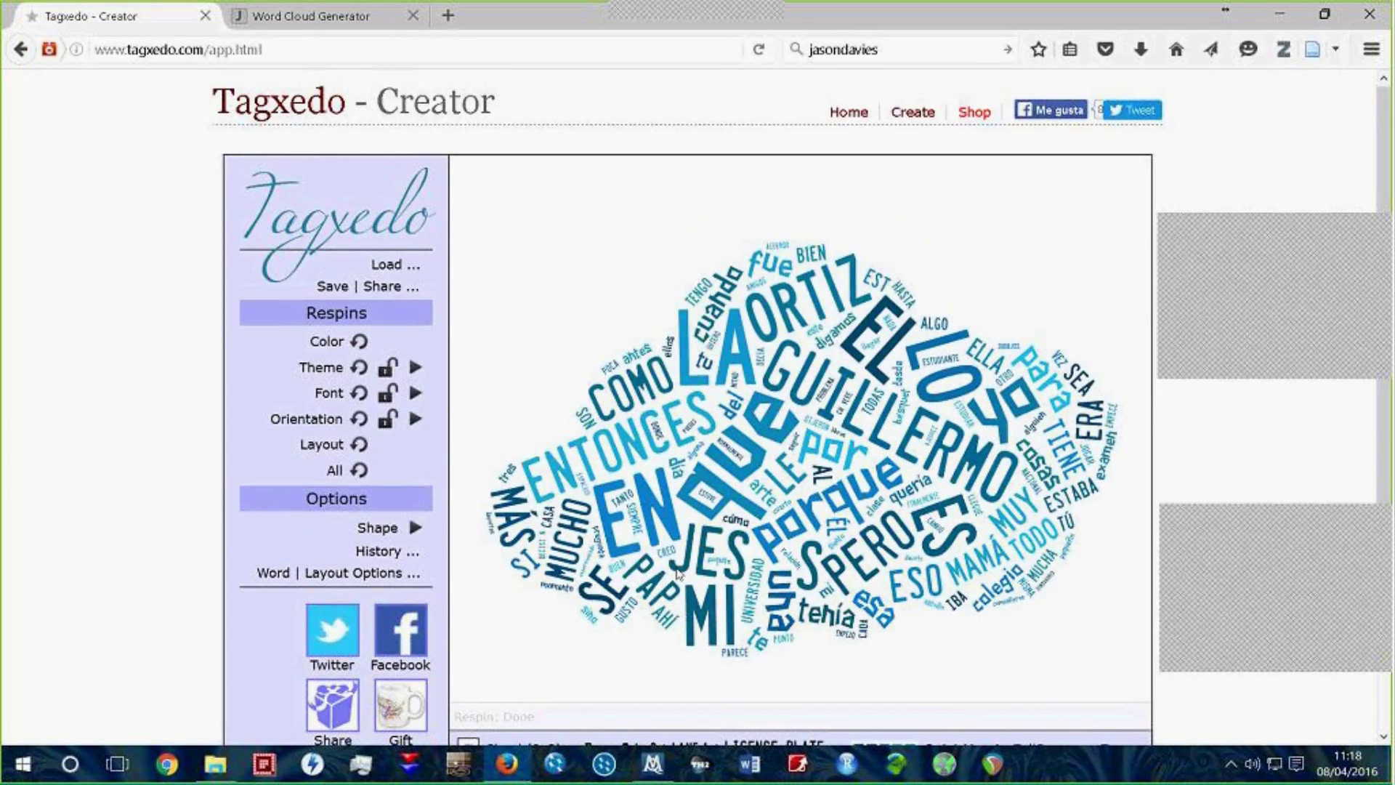
Step: Close Firefox, look back through the transcript in MAXQDA to around paragraph 270, and check which toolbars are enabled
left_click(1368, 21)
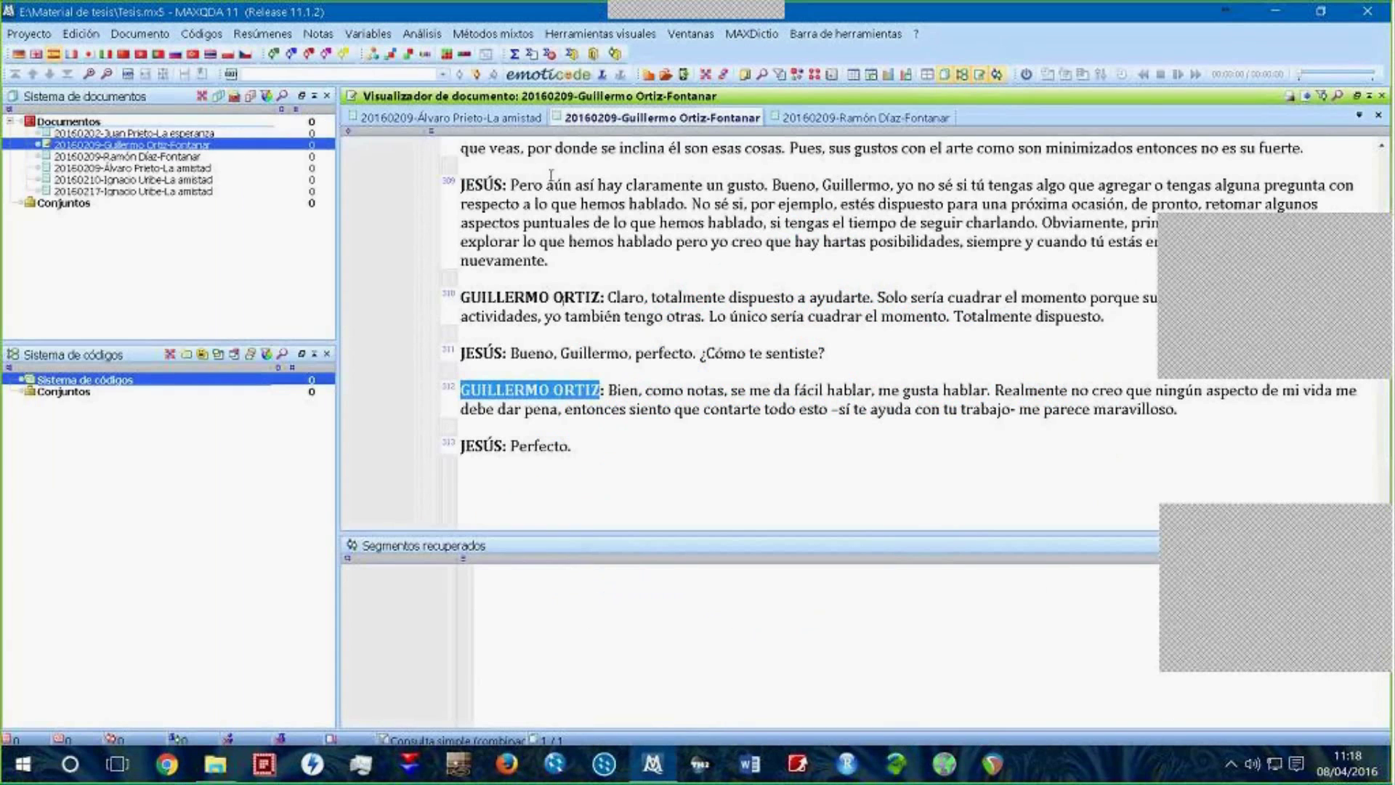
scroll(765, 317, "up", 1)
scroll(765, 317, "up", 15)
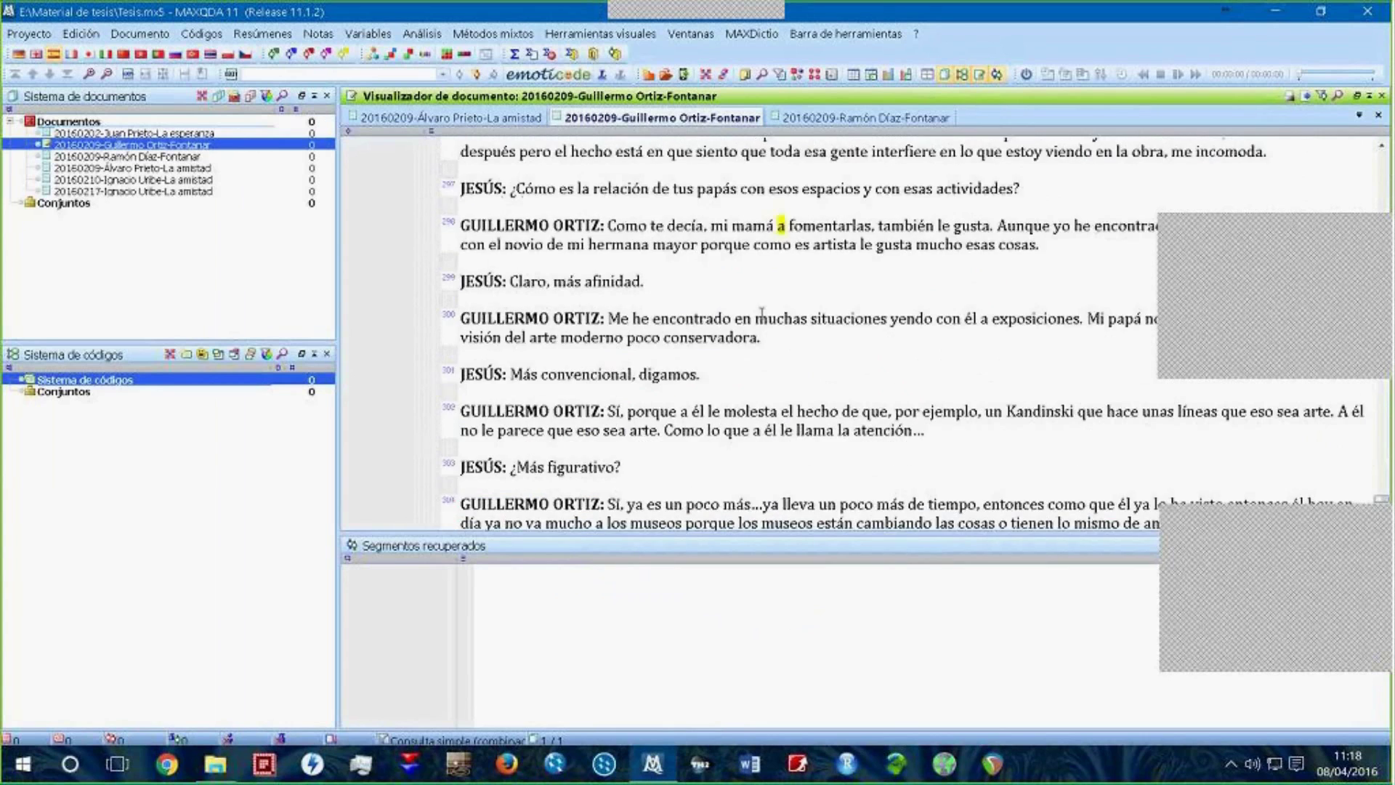
scroll(1198, 250, "up", 6)
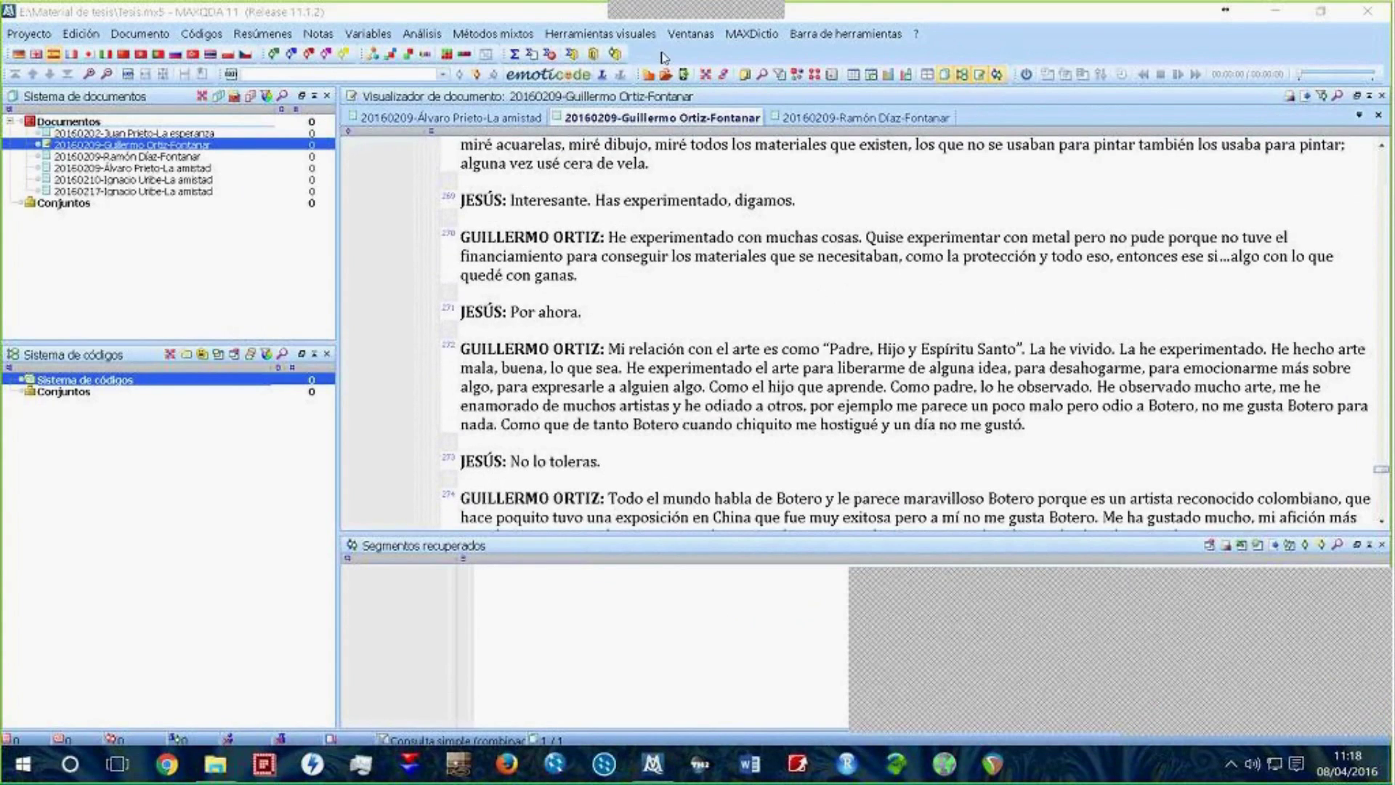
left_click(840, 37)
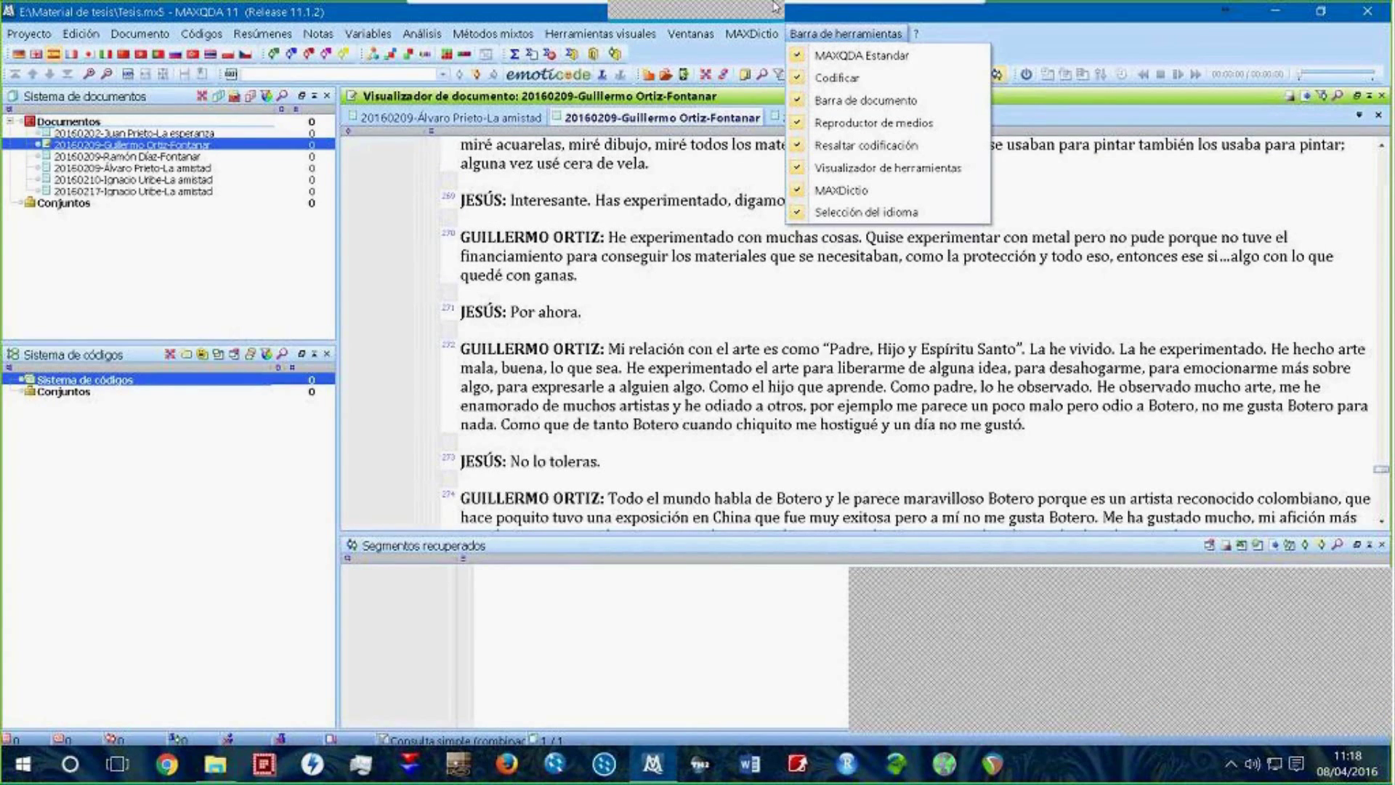
key("Escape")
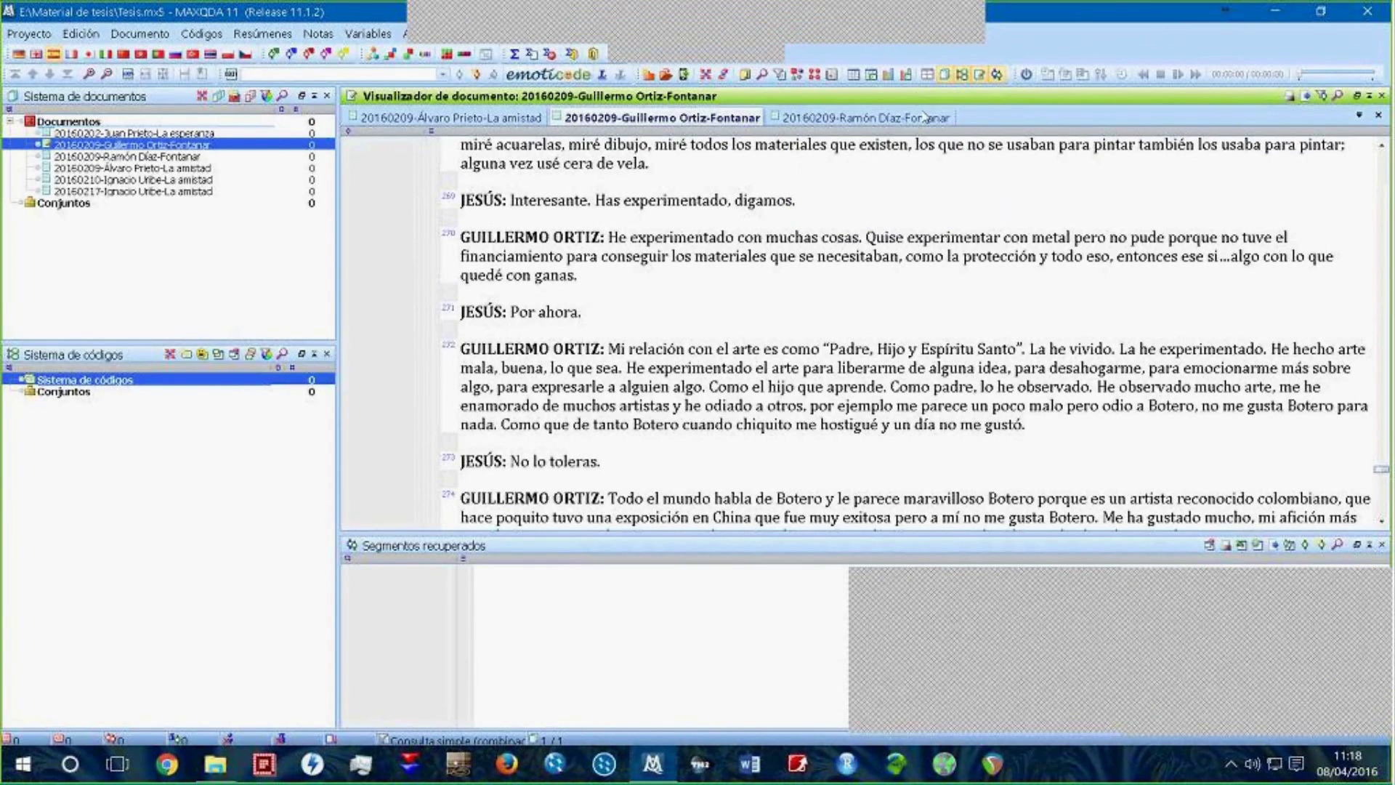
Step: Run MAXDictio's word frequency analysis with a minimum word length of 4 letters and results classified by documents
left_click(518, 57)
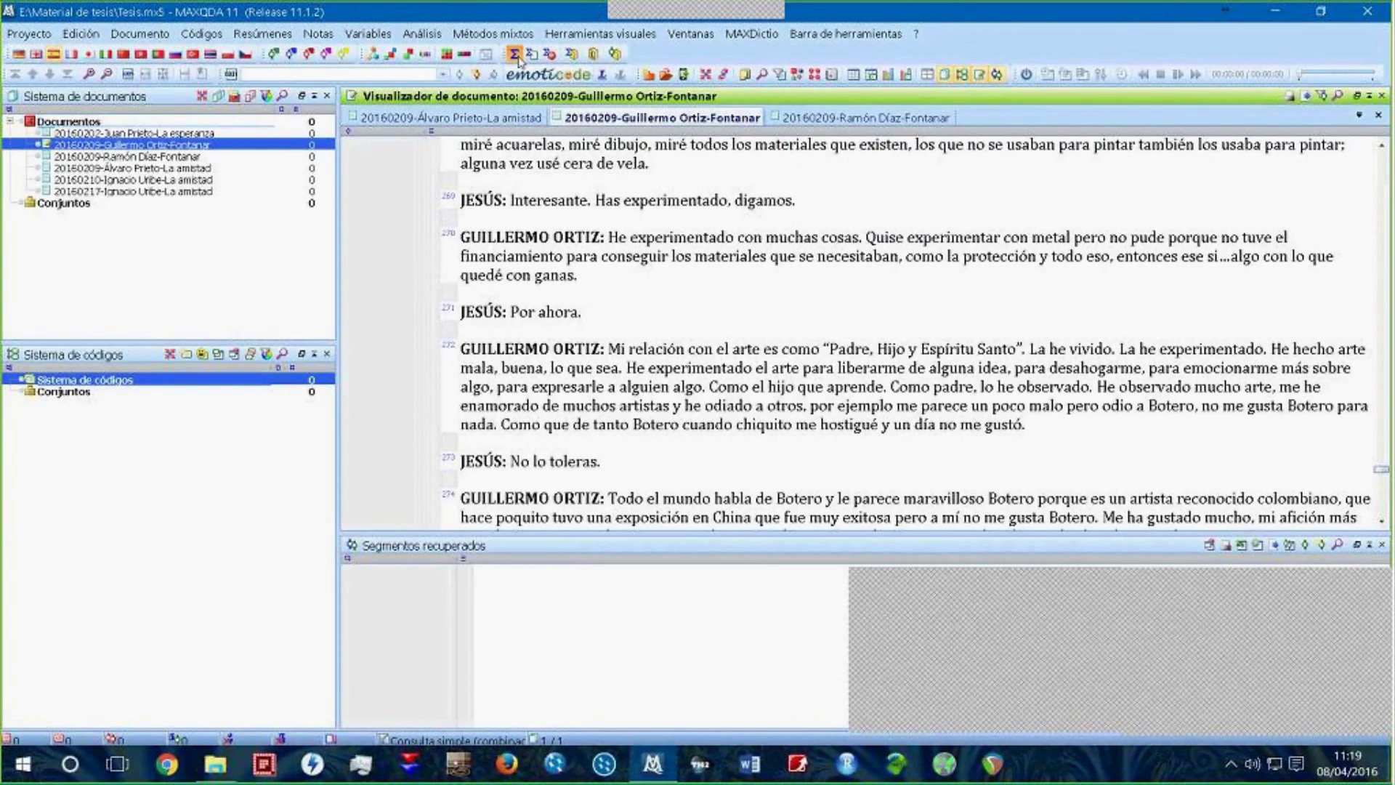
left_click_drag(689, 232, 680, 182)
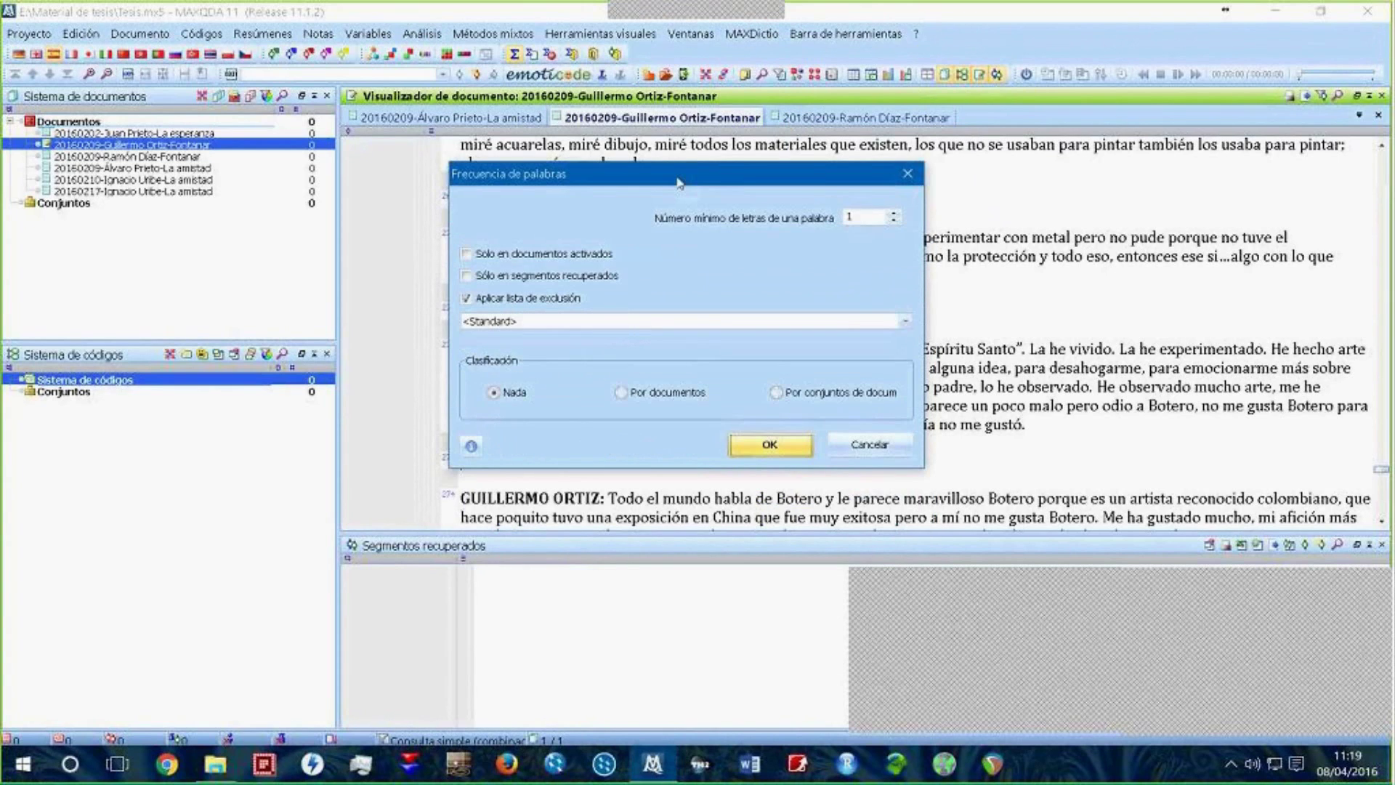
left_click(894, 215)
left_click(895, 219)
left_click(621, 393)
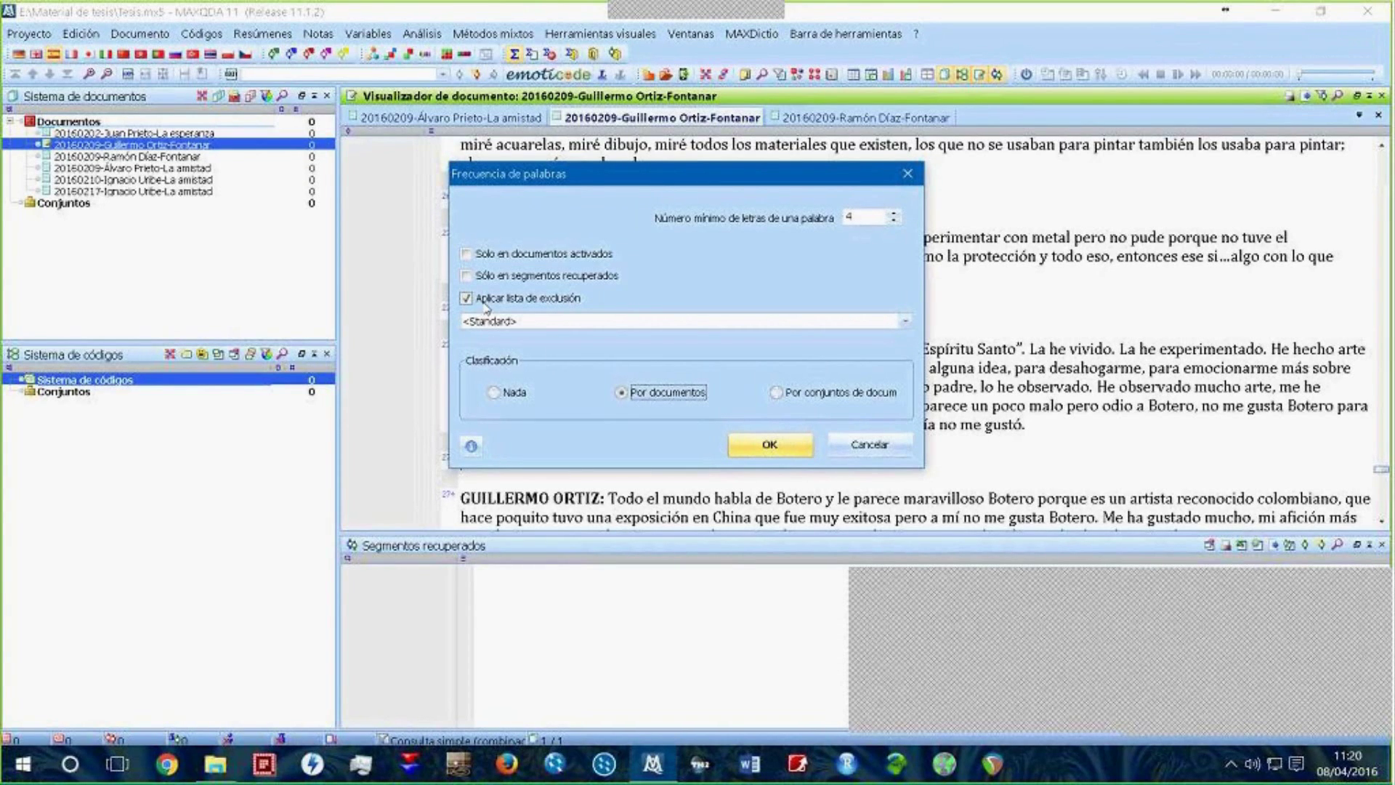
left_click(771, 445)
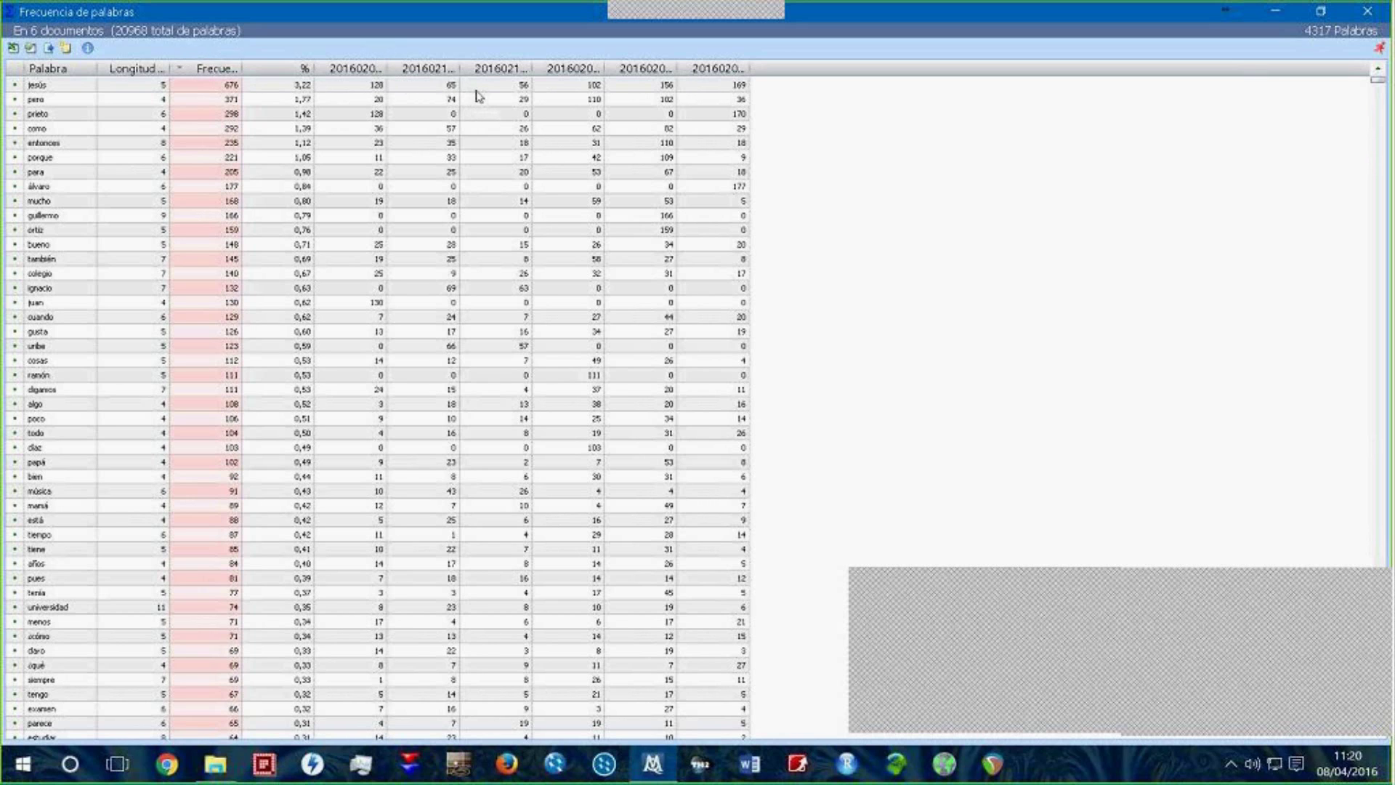
Step: Export the word frequency table to Excel and narrow all of its columns to one equal width
scroll(763, 269, "down", 1)
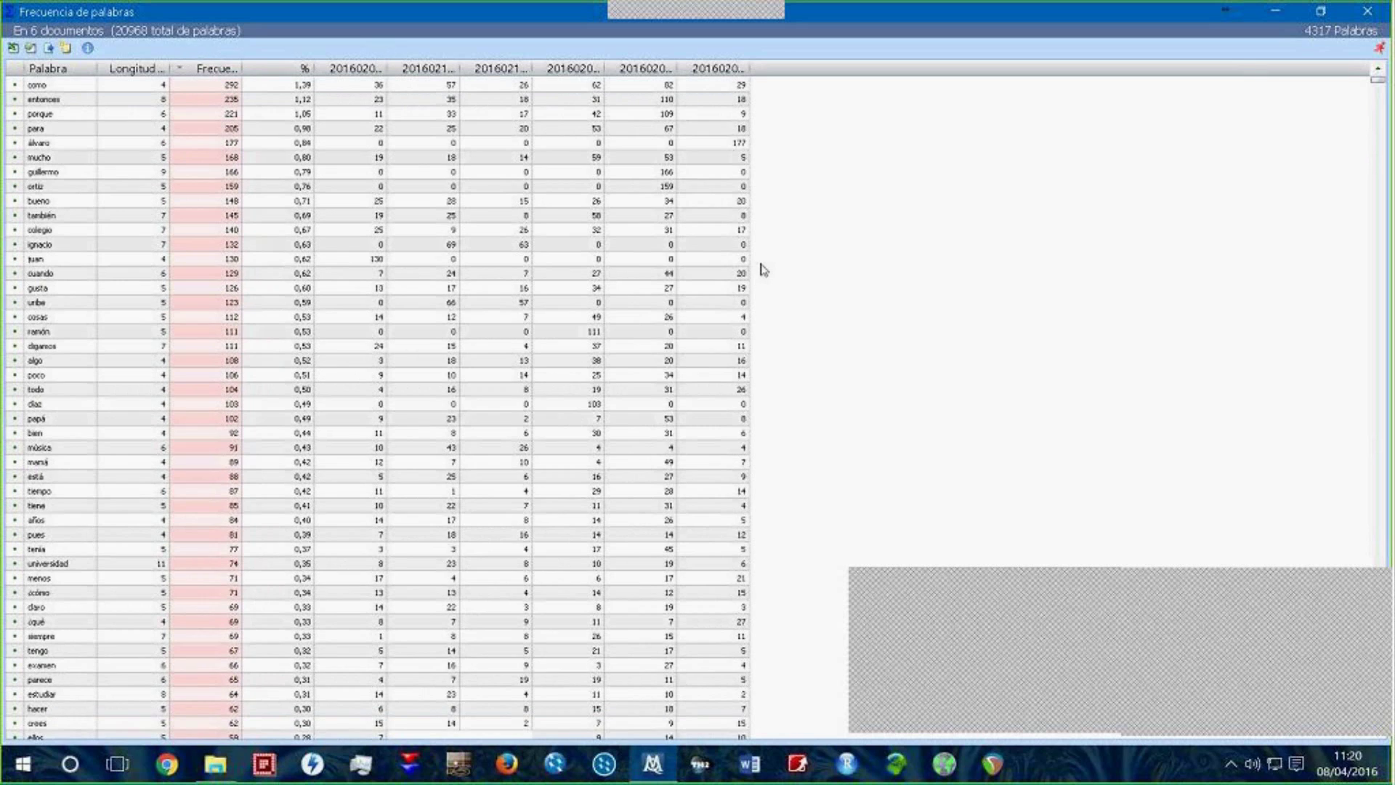
scroll(669, 311, "up", 1)
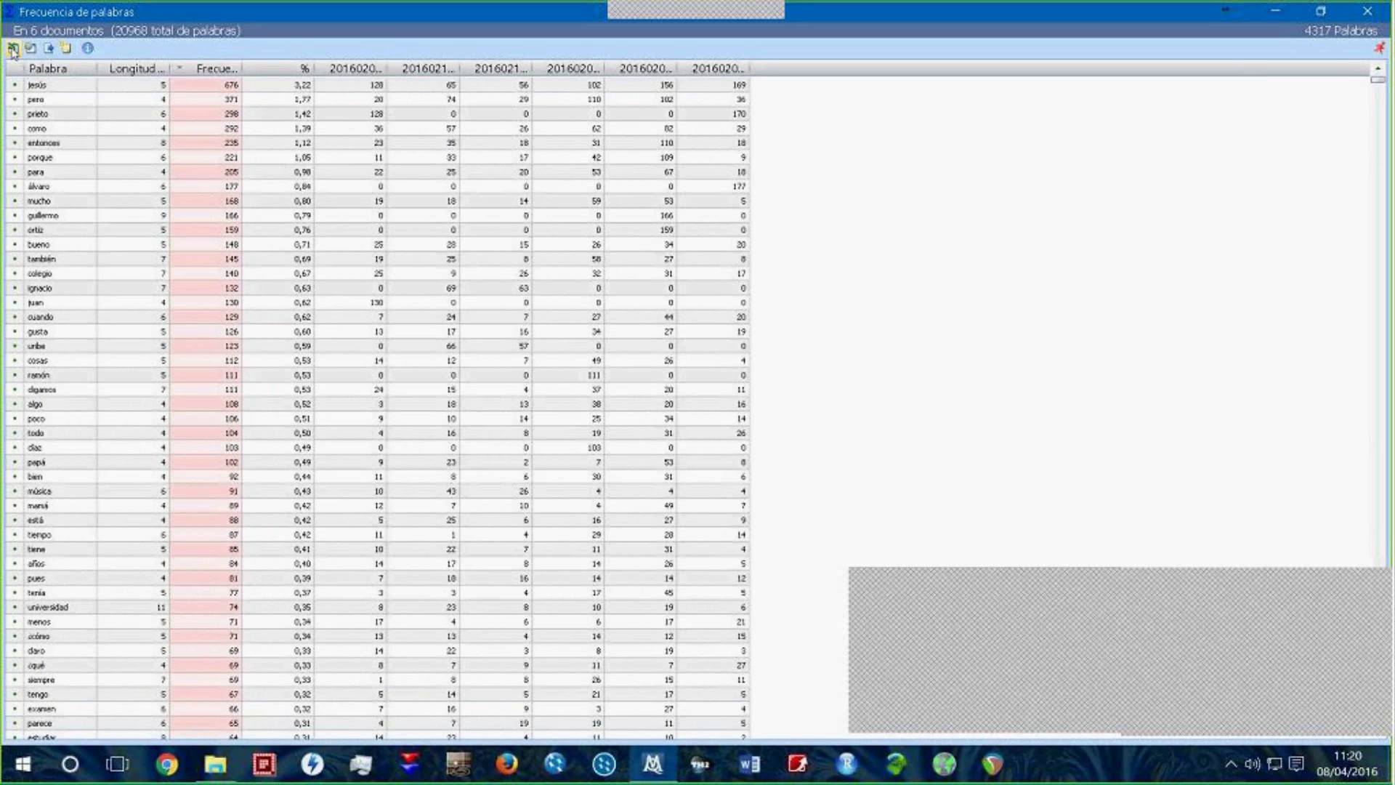
left_click(14, 50)
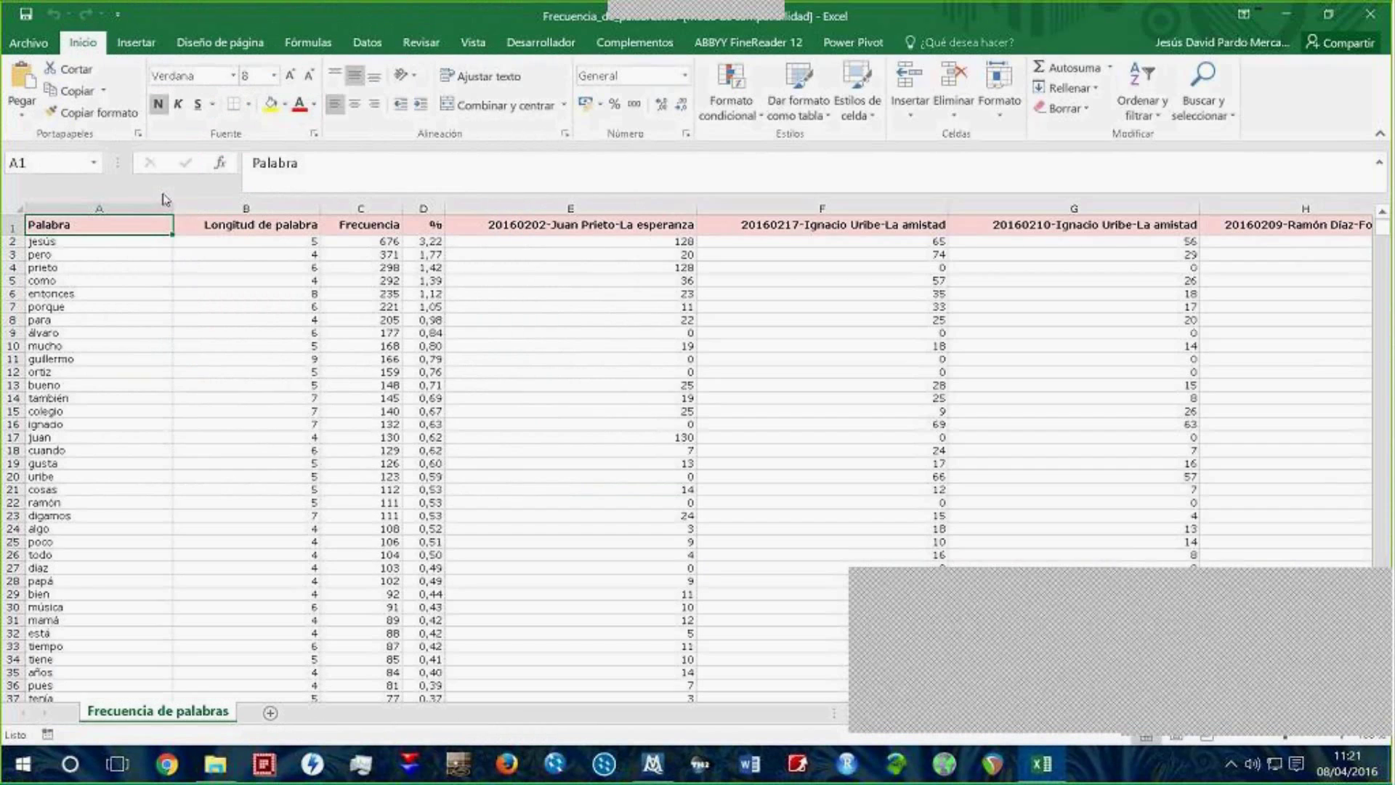
left_click(11, 205)
left_click_drag(173, 208, 109, 208)
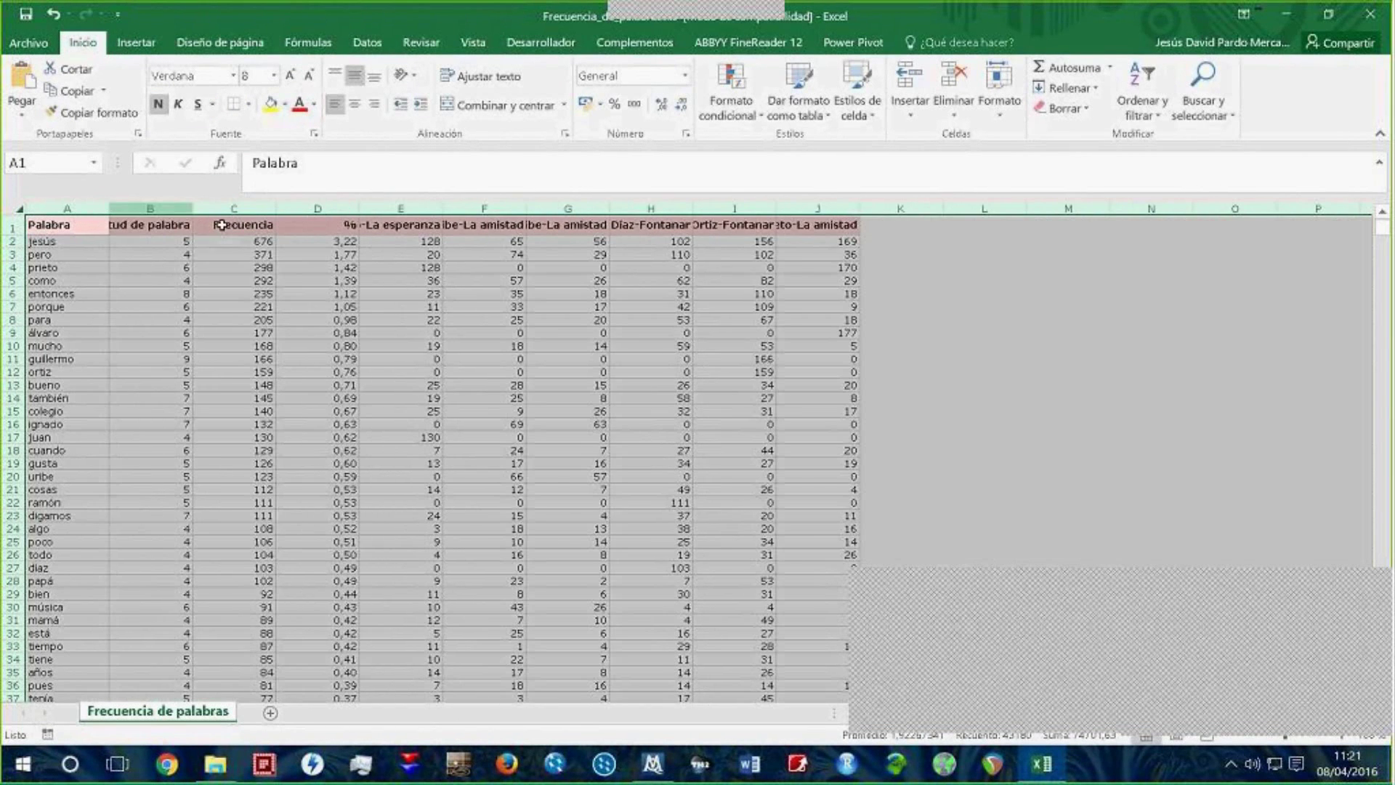
Step: Delete the "Longitud de palabra" and "%" columns from the exported worksheet
left_click(147, 221)
left_click(149, 206)
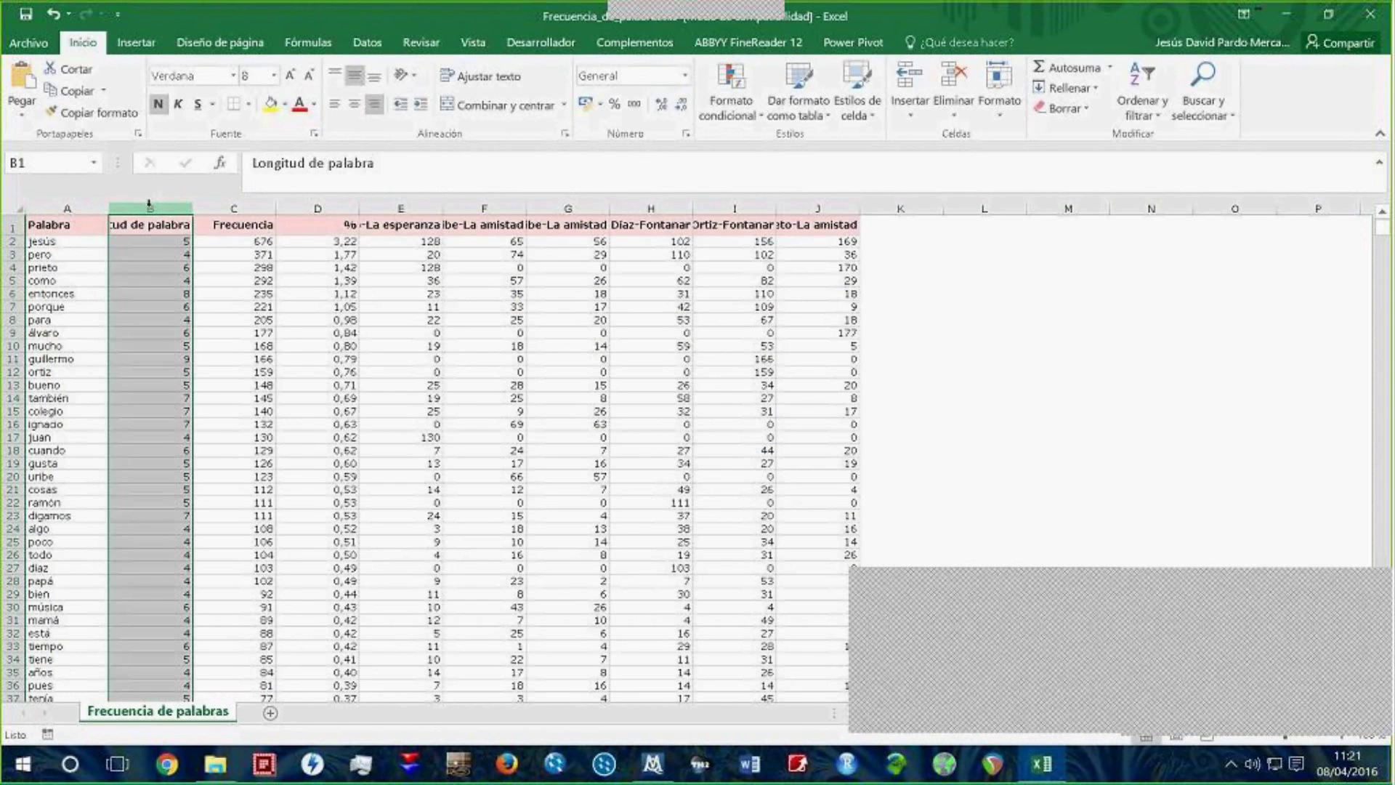
right_click(149, 207)
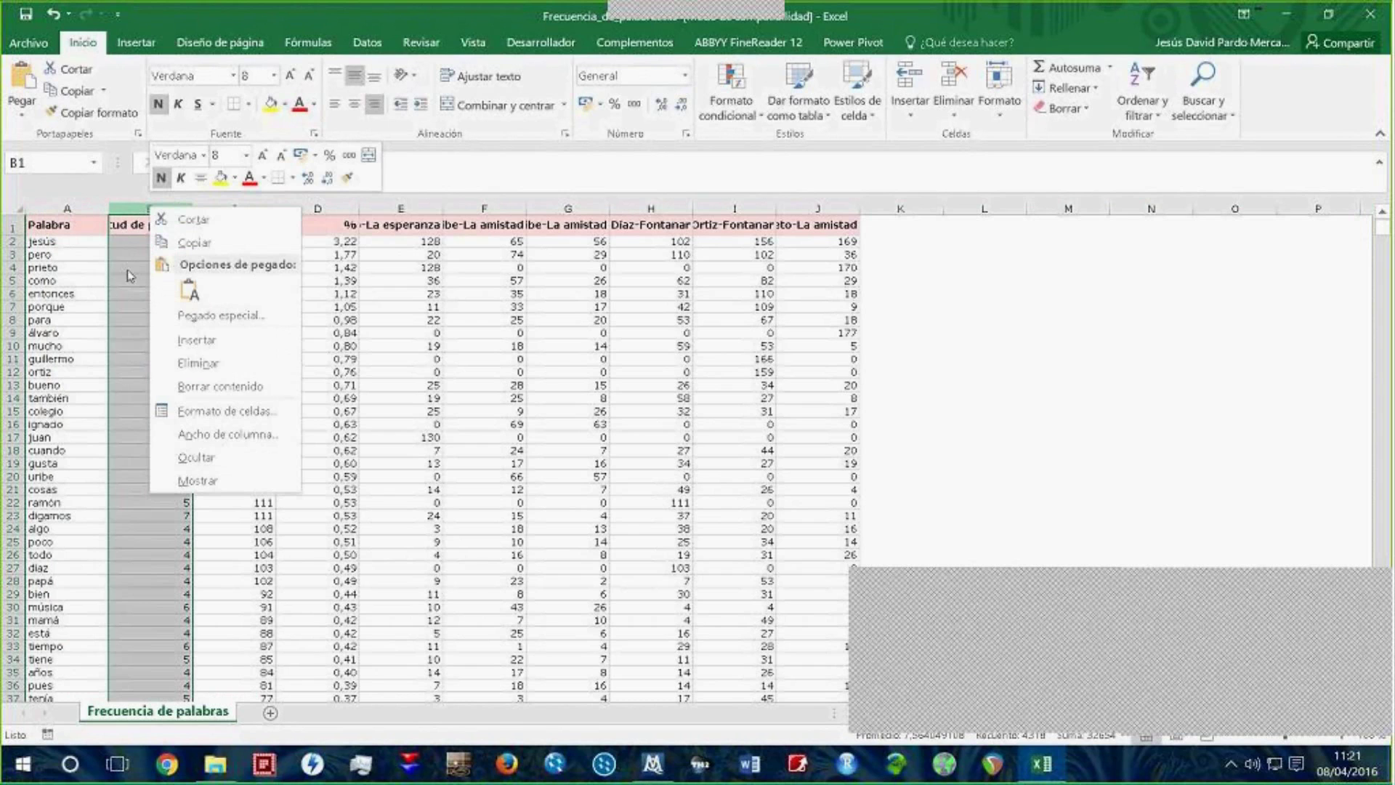
left_click(208, 364)
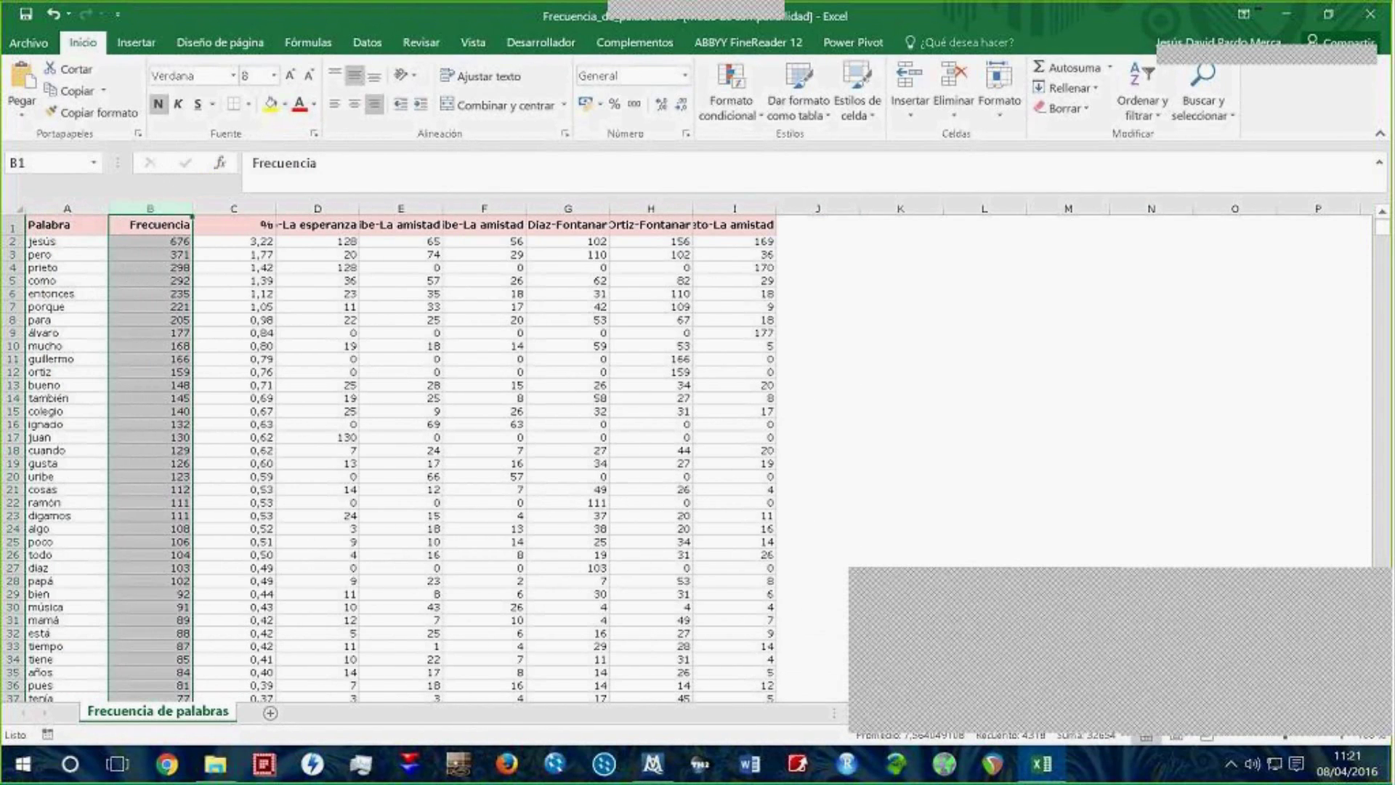
right_click(230, 207)
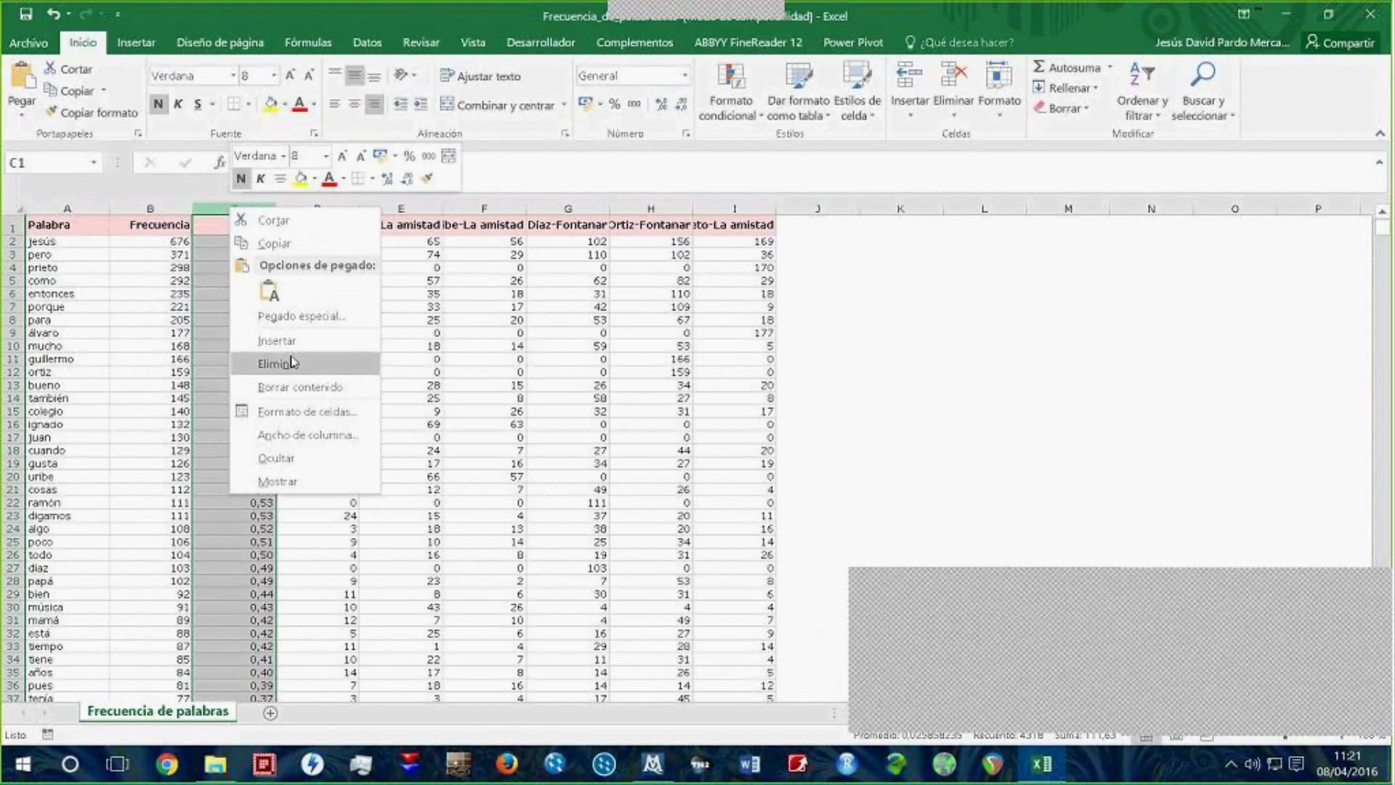
left_click(276, 362)
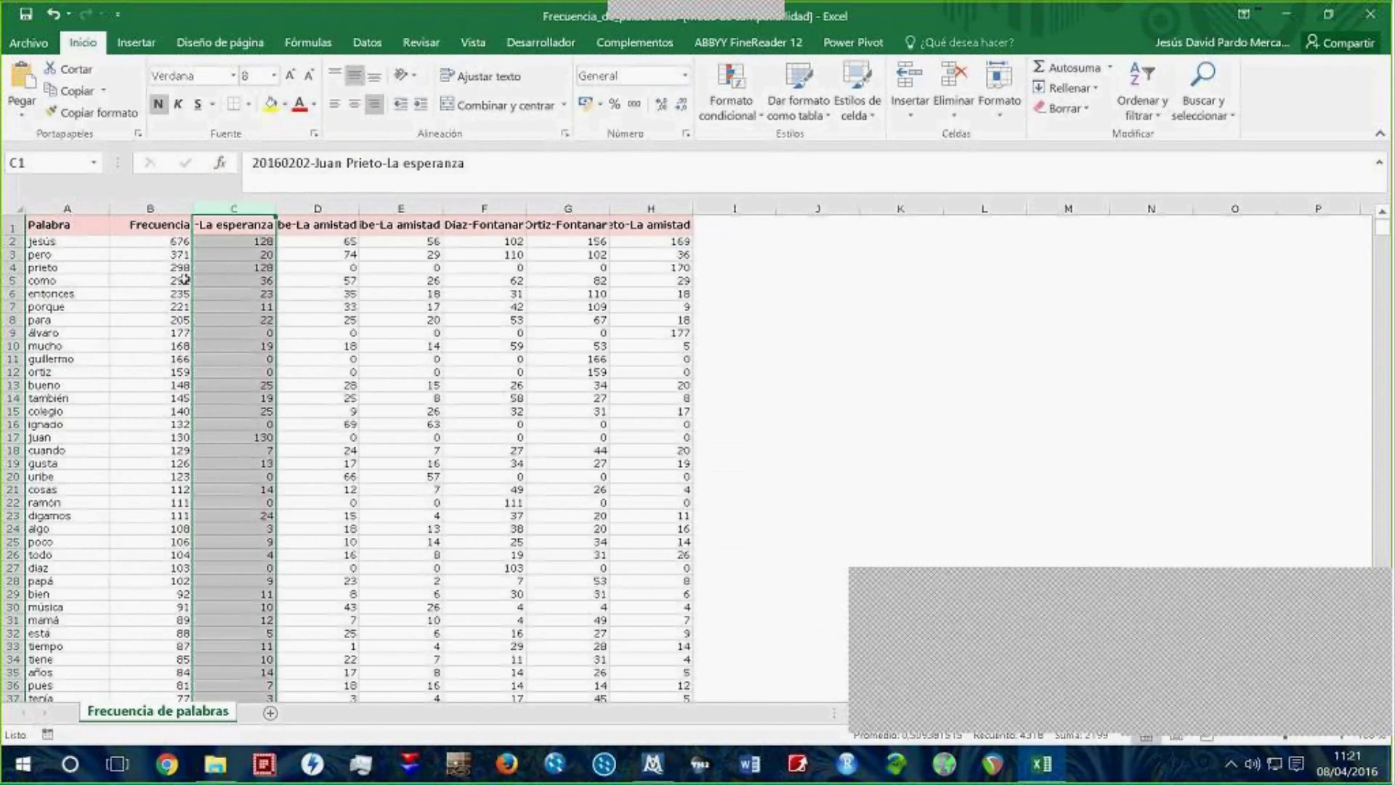
Step: Delete rows 2 to 14, which hold the most frequent entries down to "también"
left_click(45, 225)
left_click(167, 242)
left_click(156, 281)
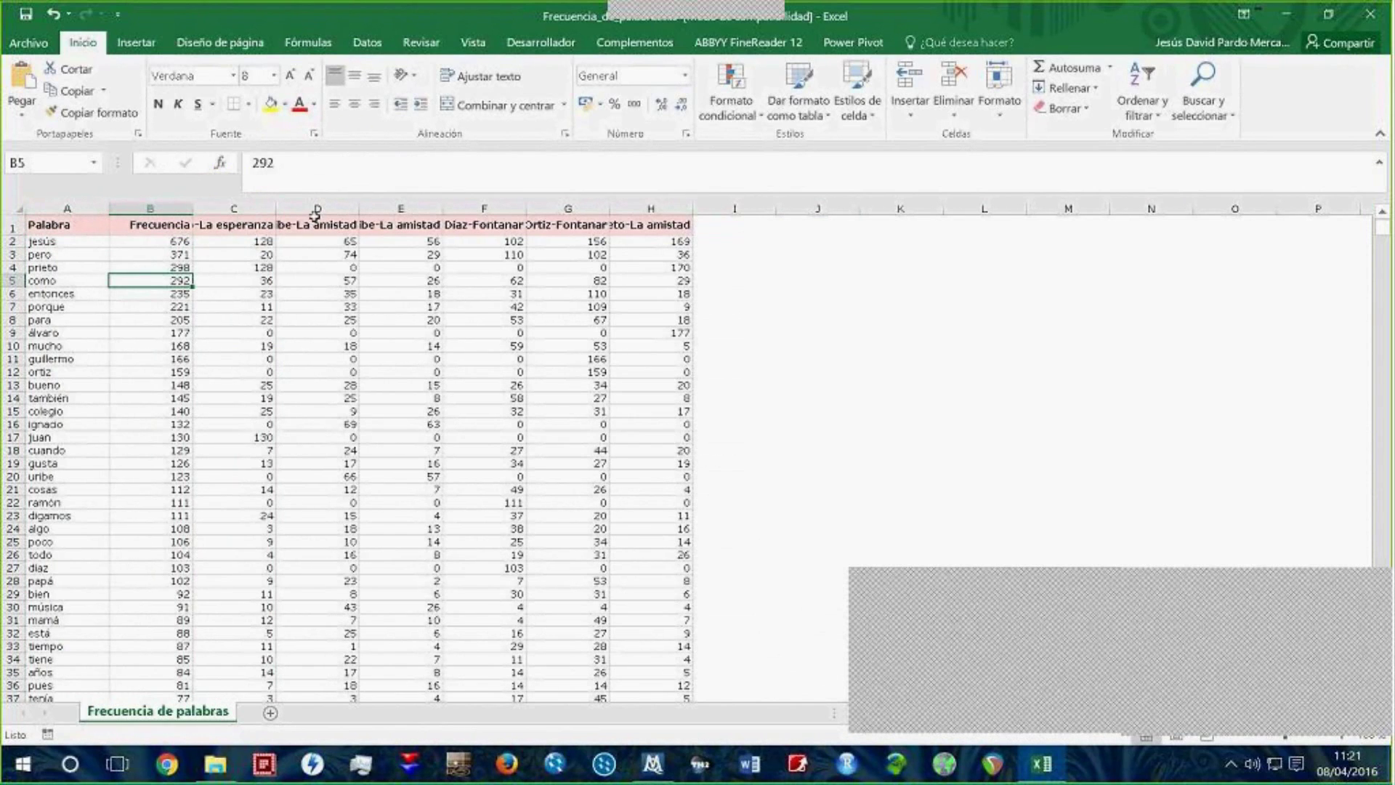
left_click(11, 243)
left_click_drag(11, 247, 3, 400)
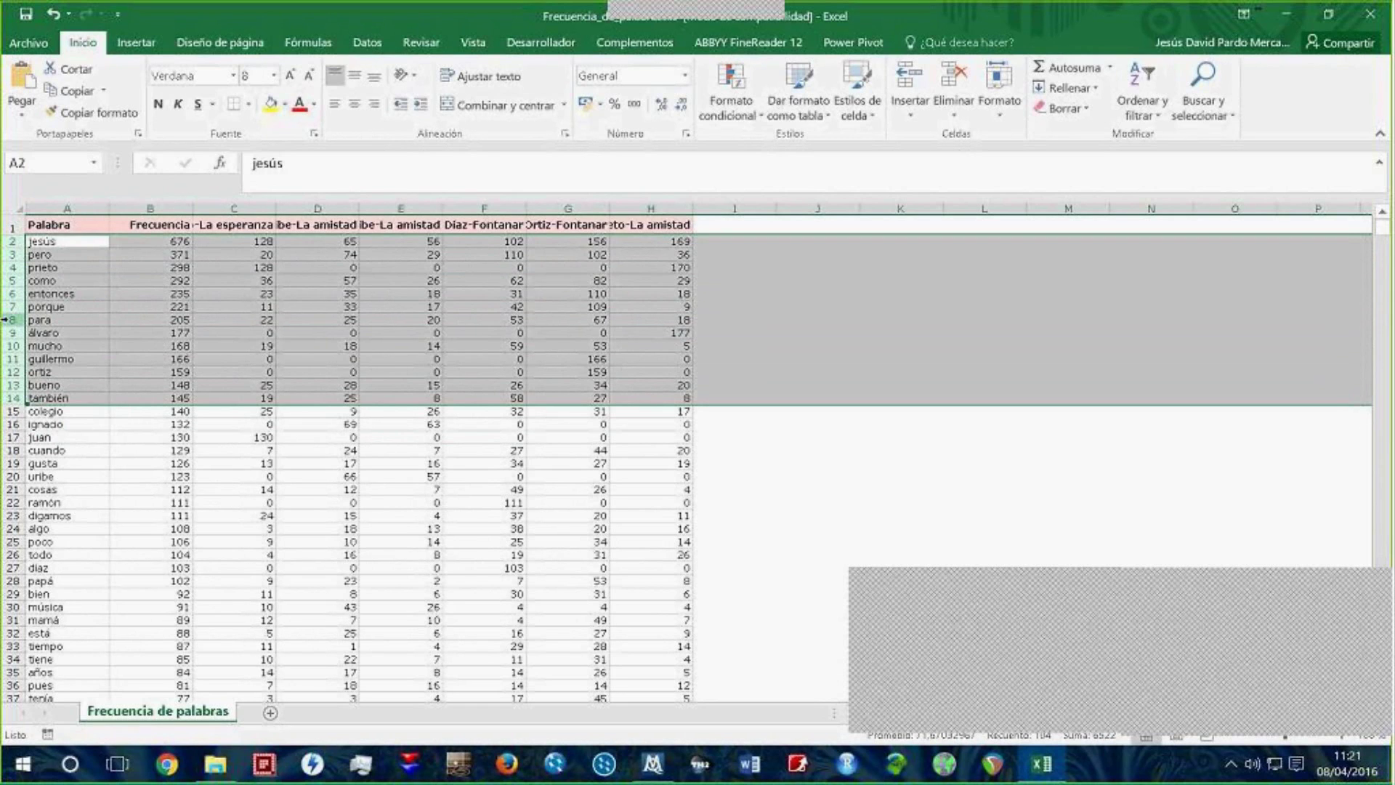
right_click(6, 319)
left_click(99, 481)
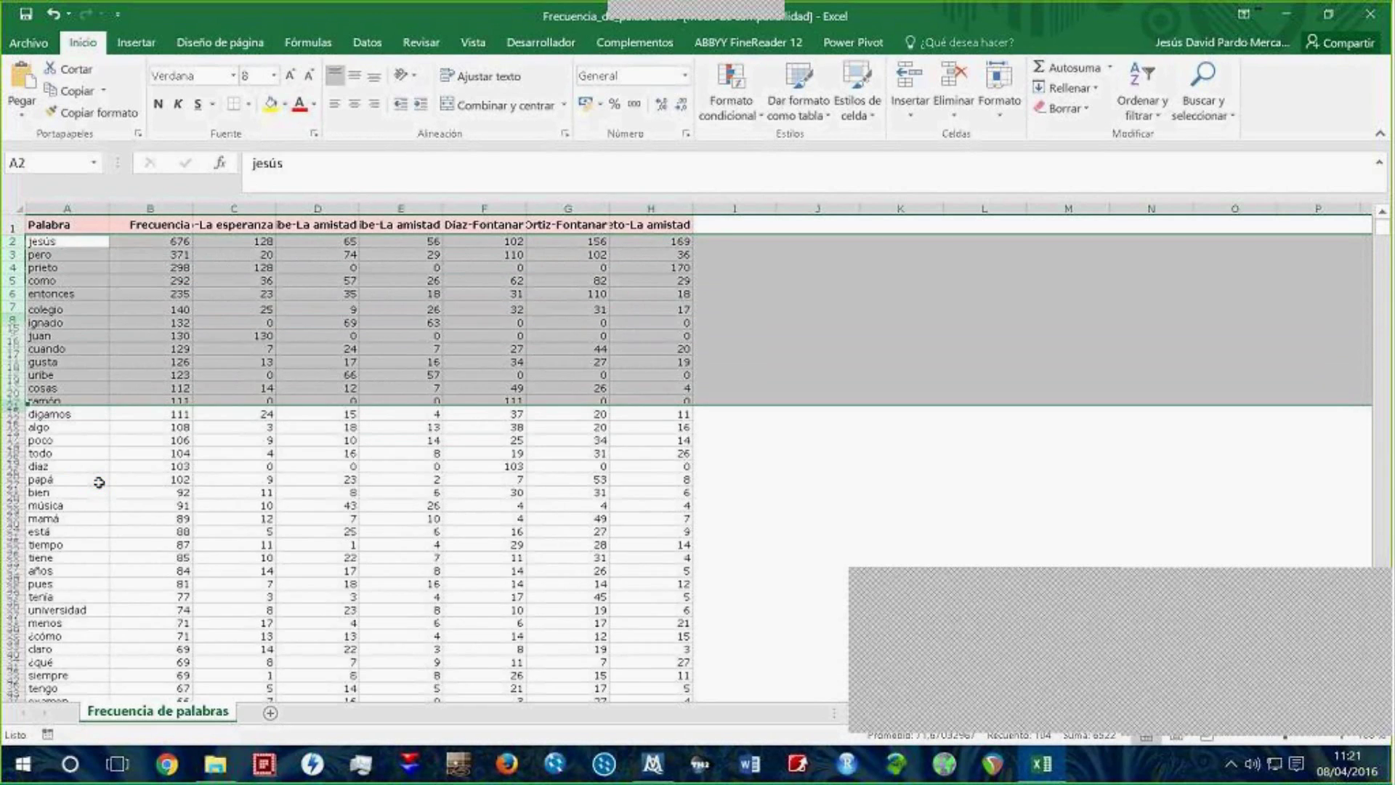
Step: Delete rows 3 to 14, the entries between "colegio" and "papá"
left_click(34, 256)
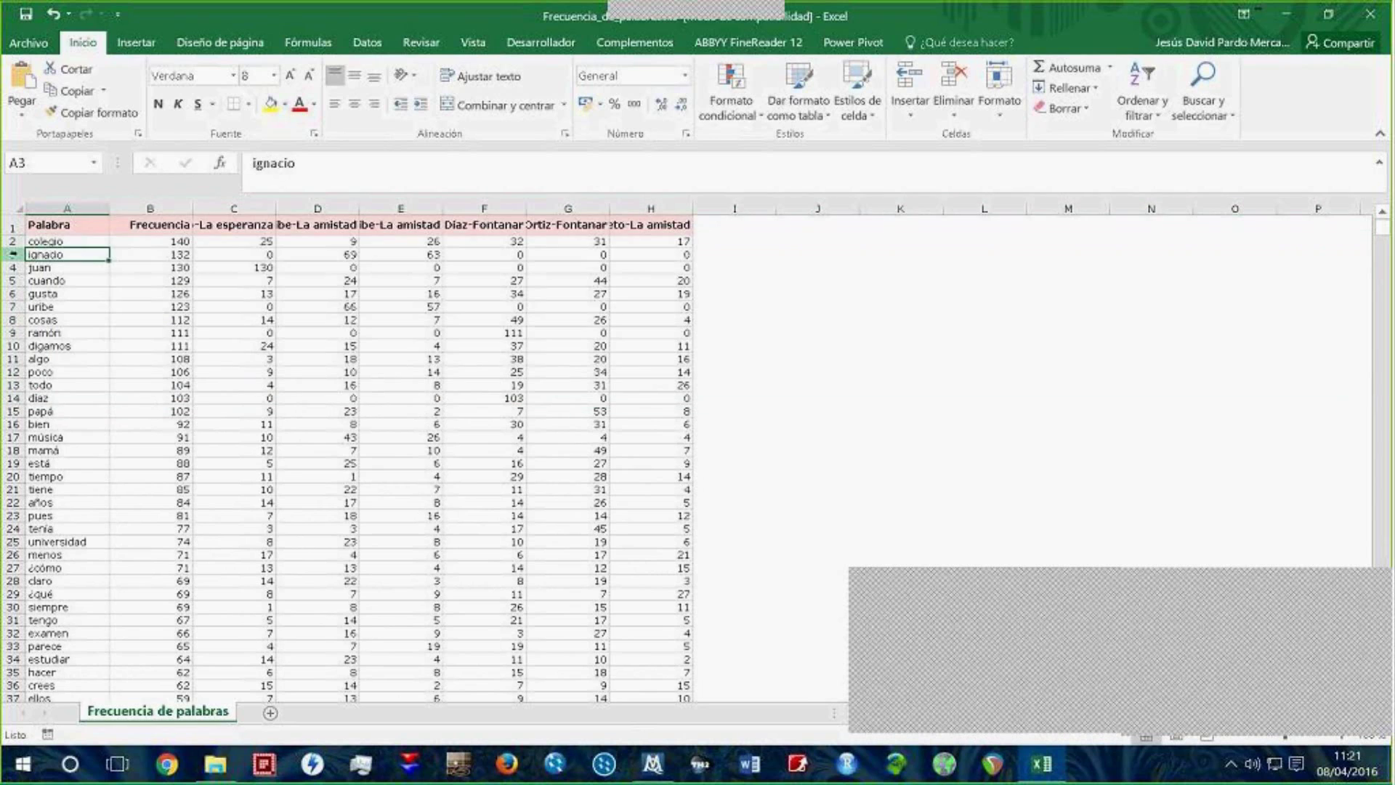
left_click_drag(13, 254, 6, 396)
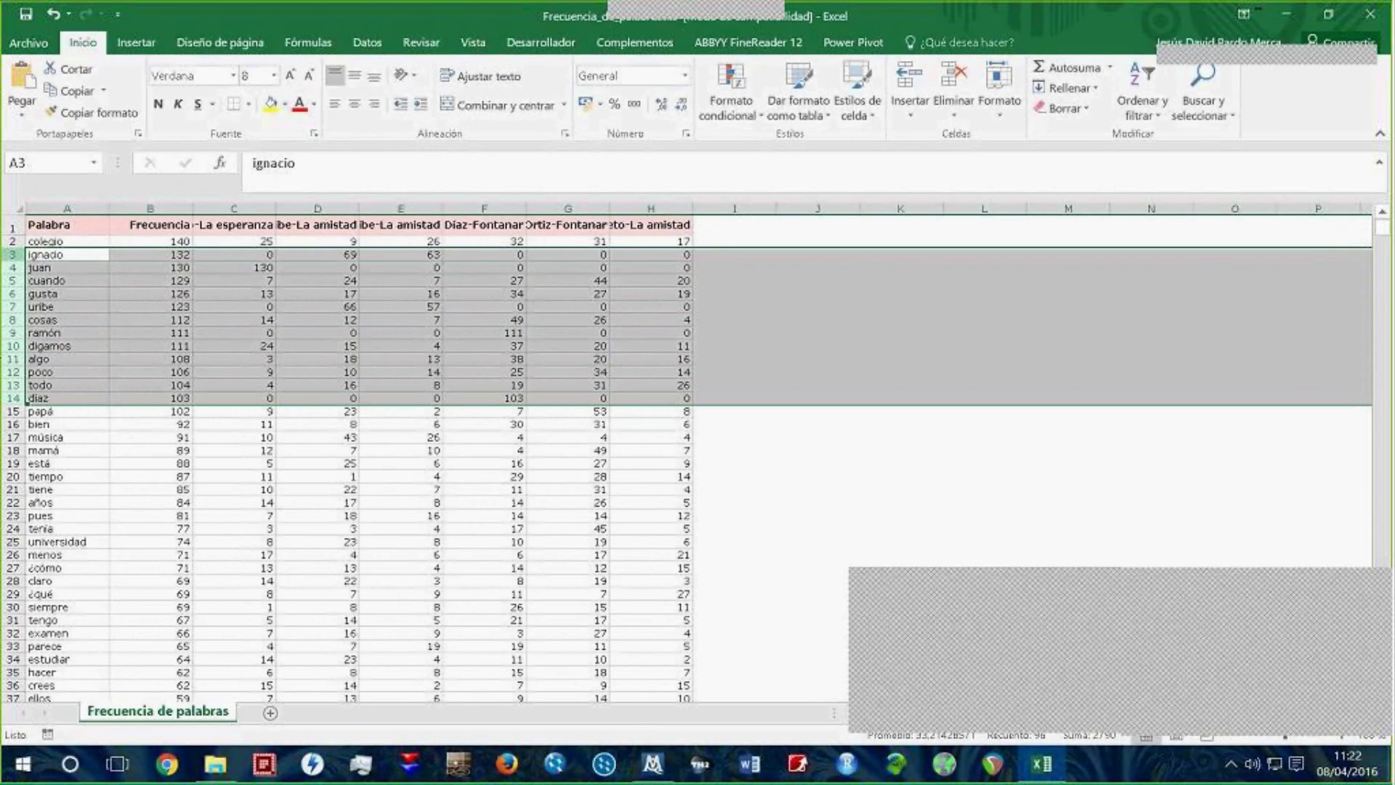
right_click(7, 309)
left_click(81, 468)
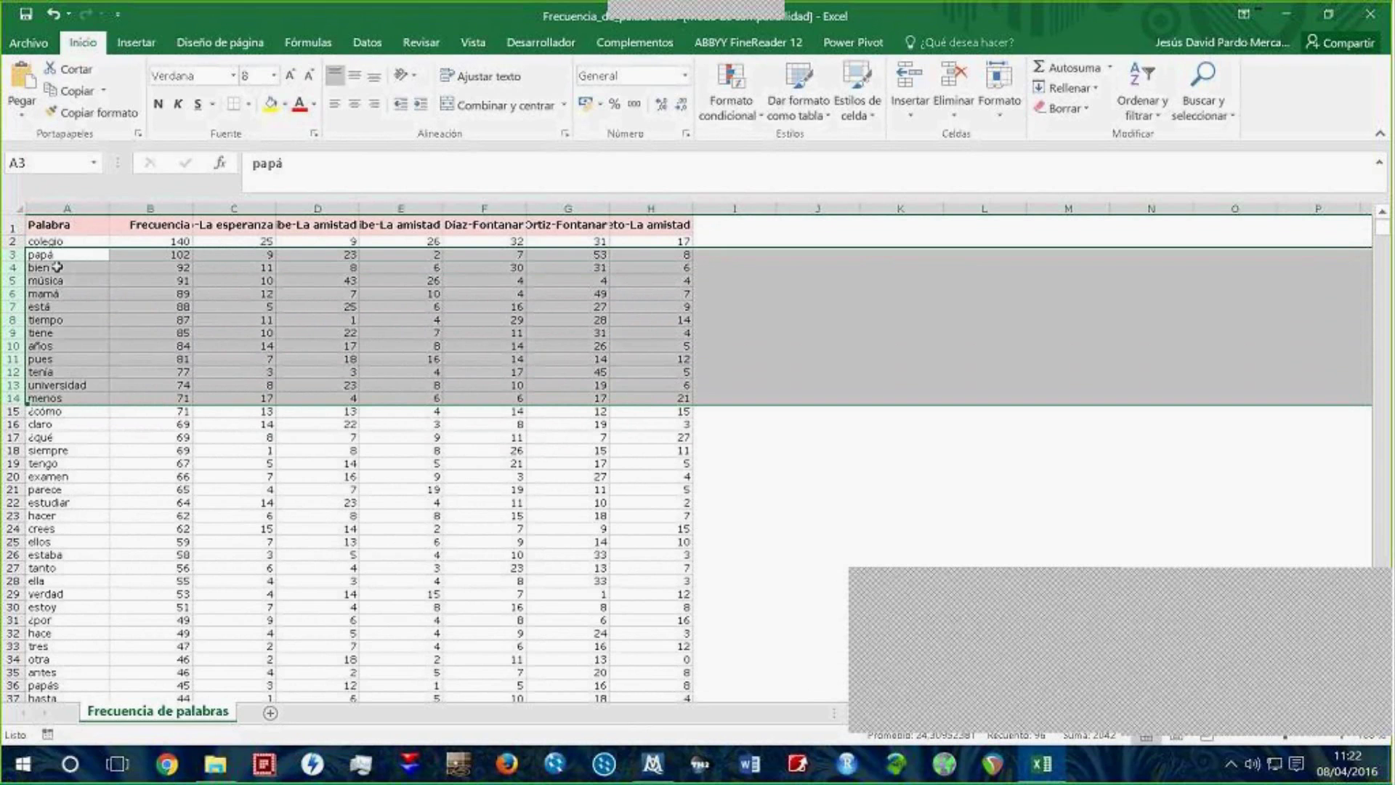
Step: Delete row 4, which holds the word "bien"
left_click(15, 267)
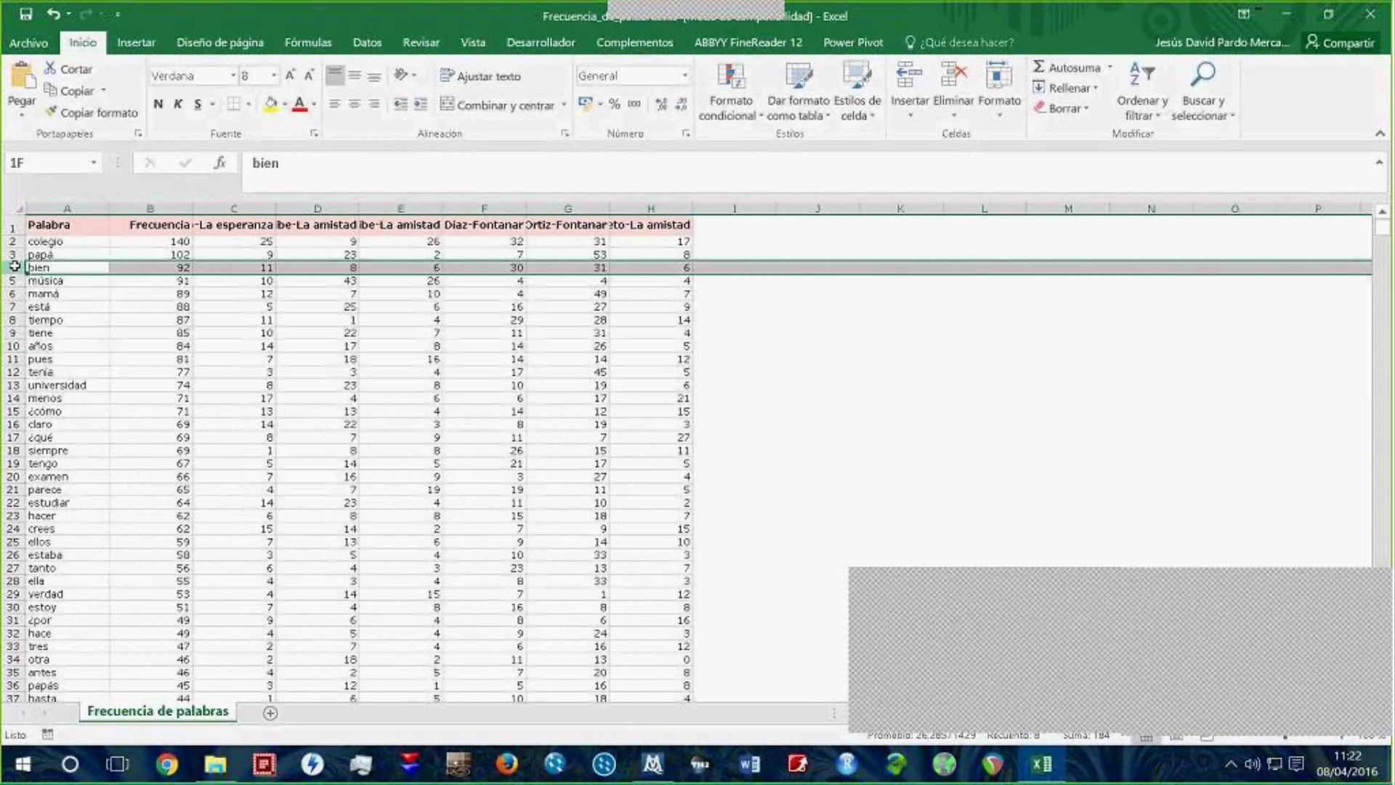
right_click(15, 266)
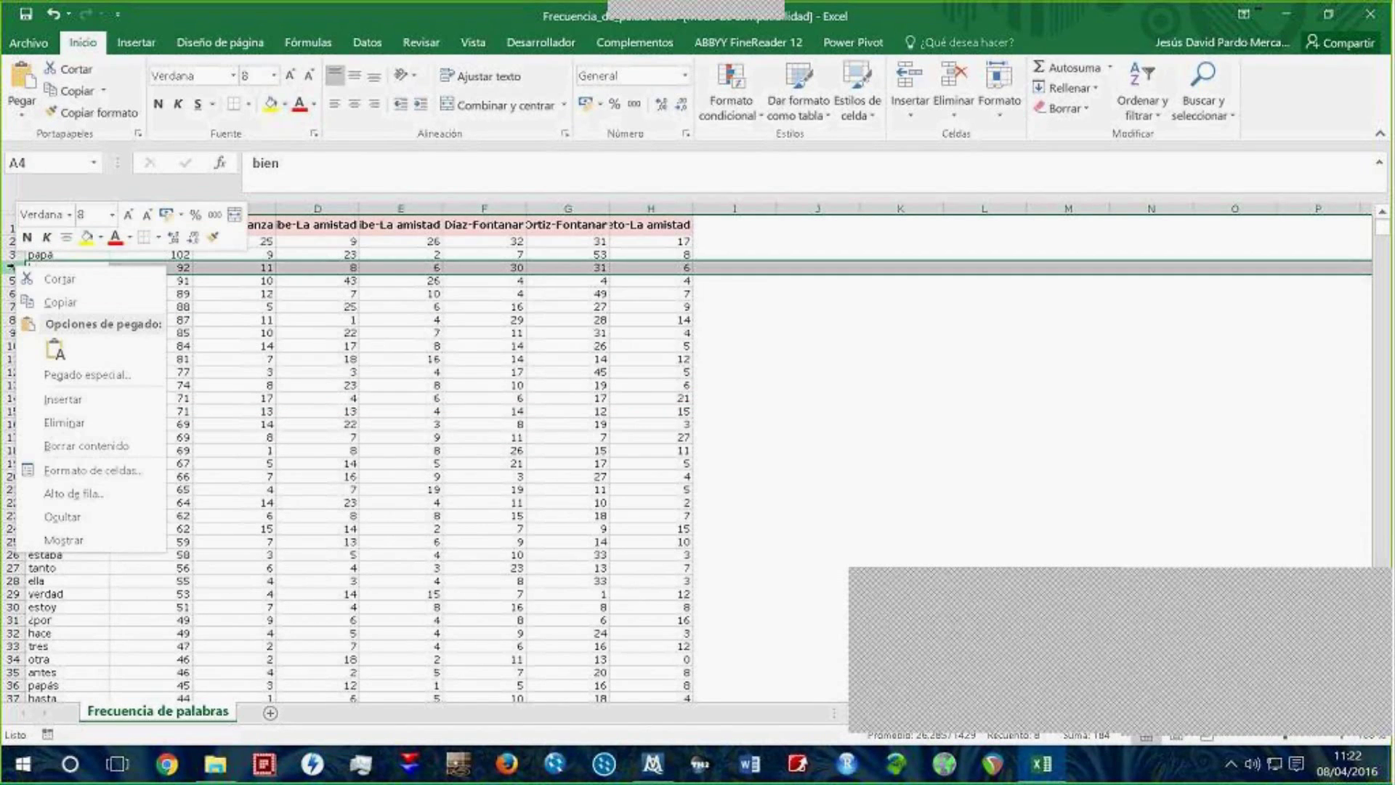
left_click(85, 418)
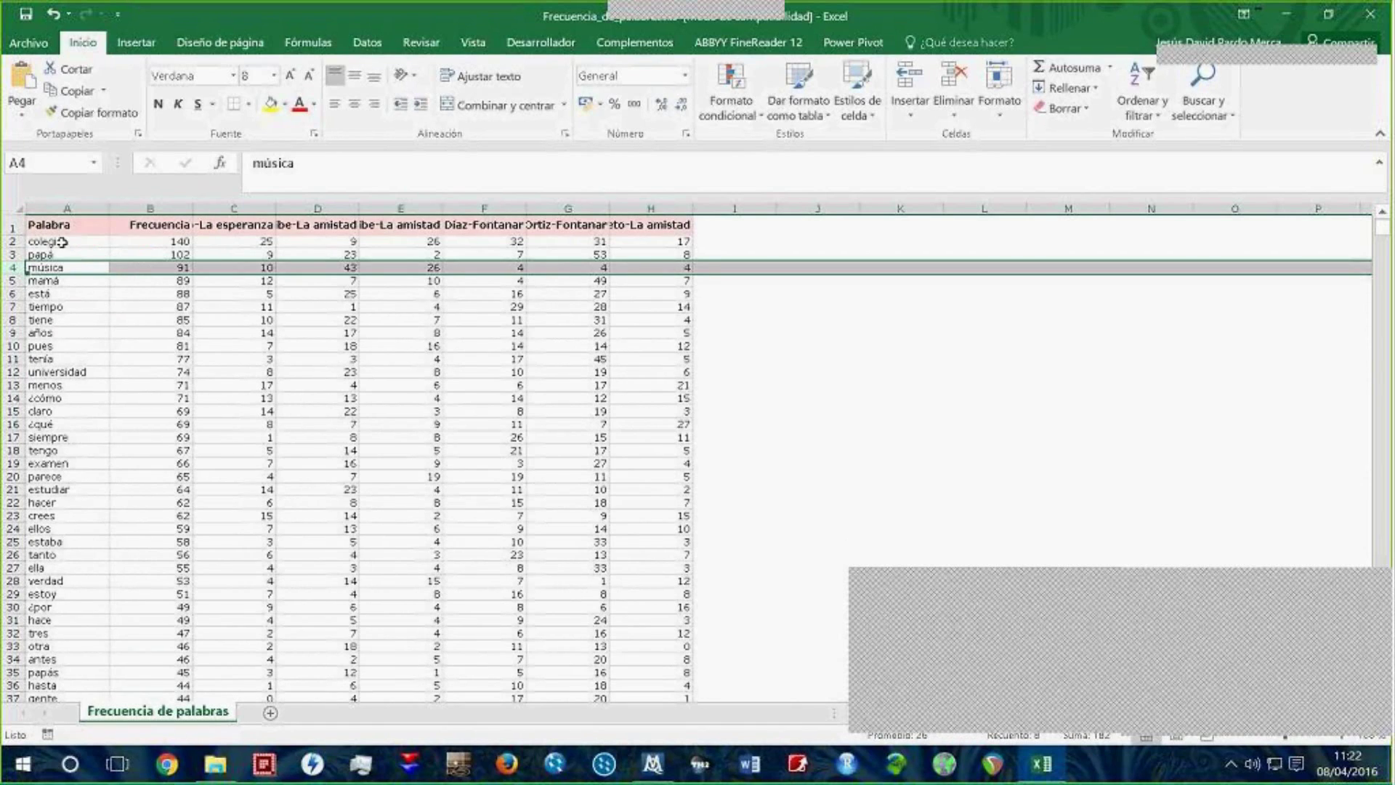
Step: Review the entries "colegio", "papá", "música" and "mamá" at the head of the word list
left_click(63, 242)
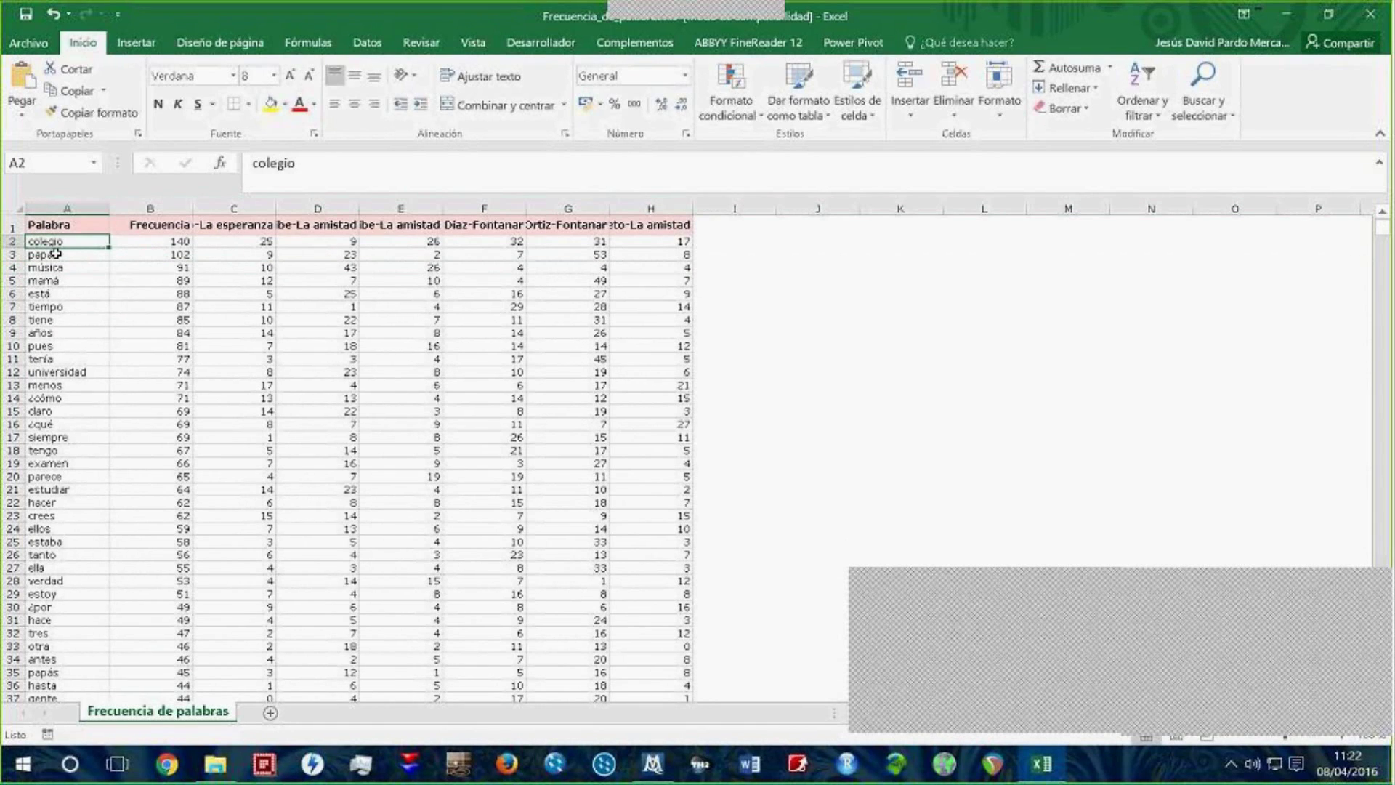
left_click(56, 253)
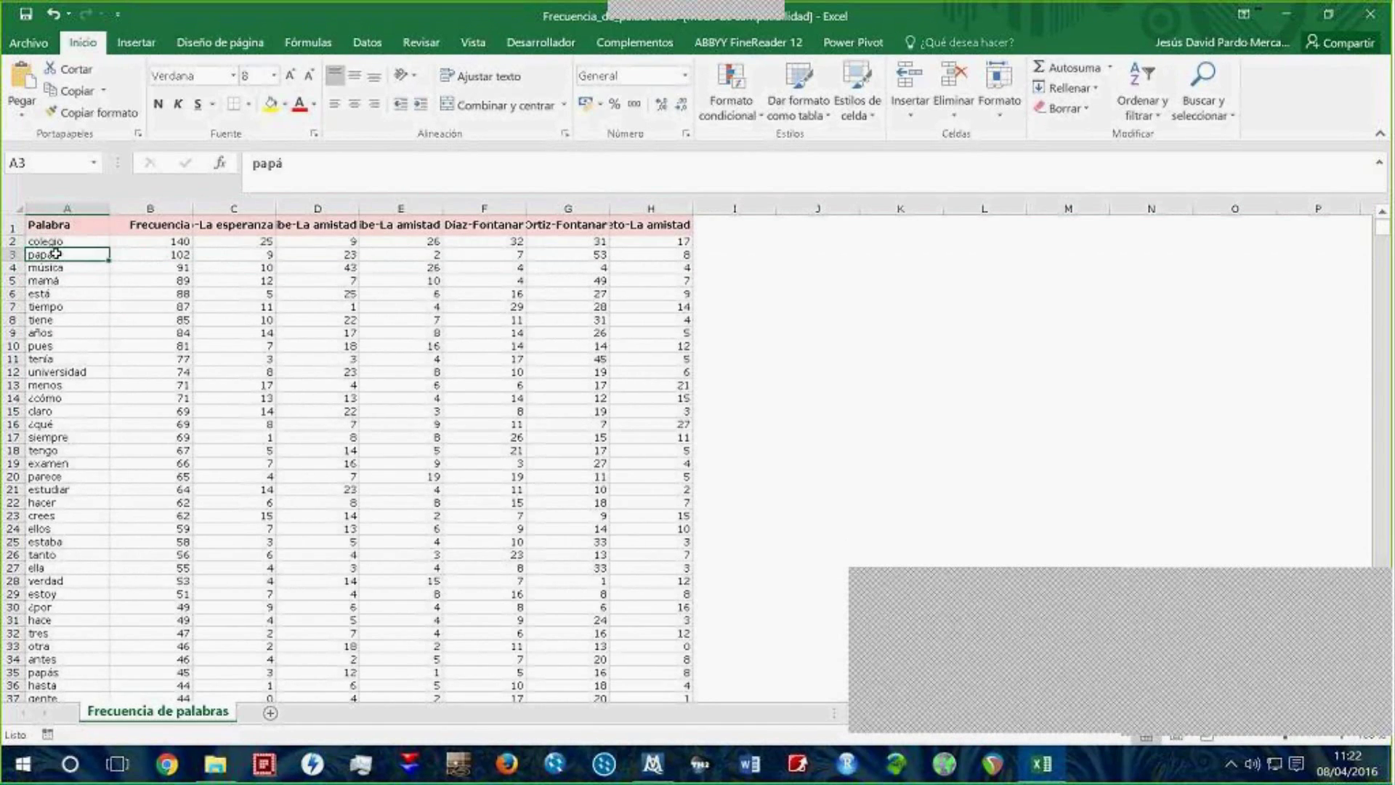
left_click(57, 269)
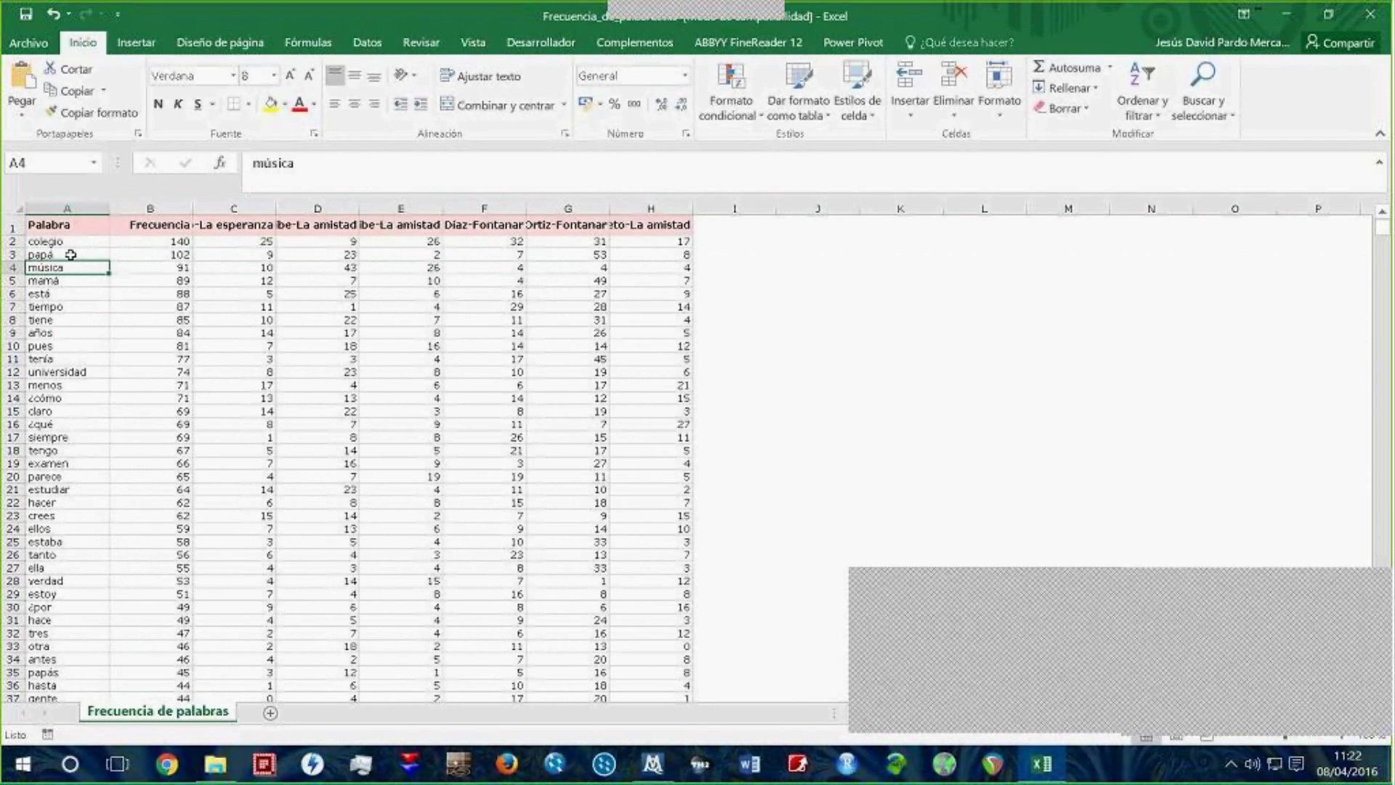
left_click(71, 254)
left_click(66, 281)
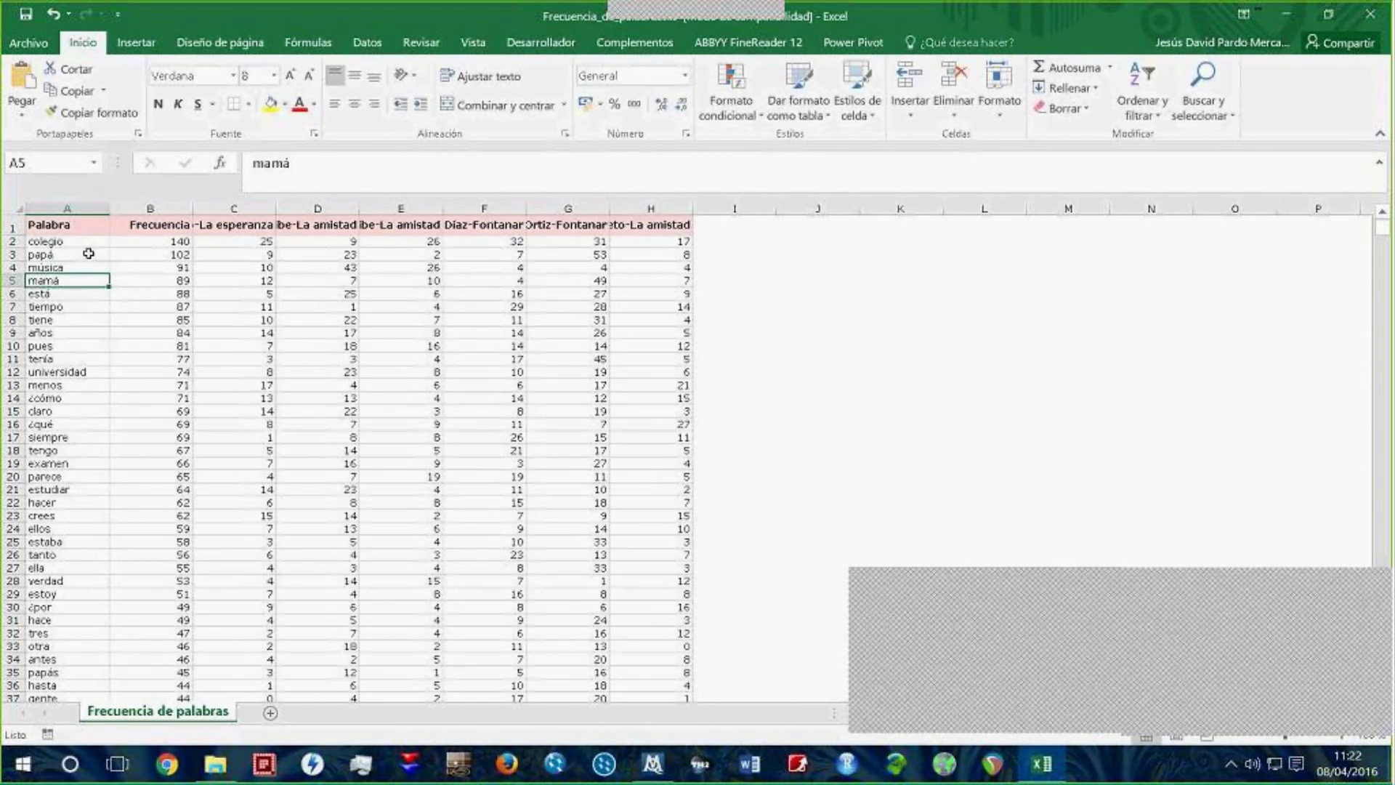
left_click(64, 255)
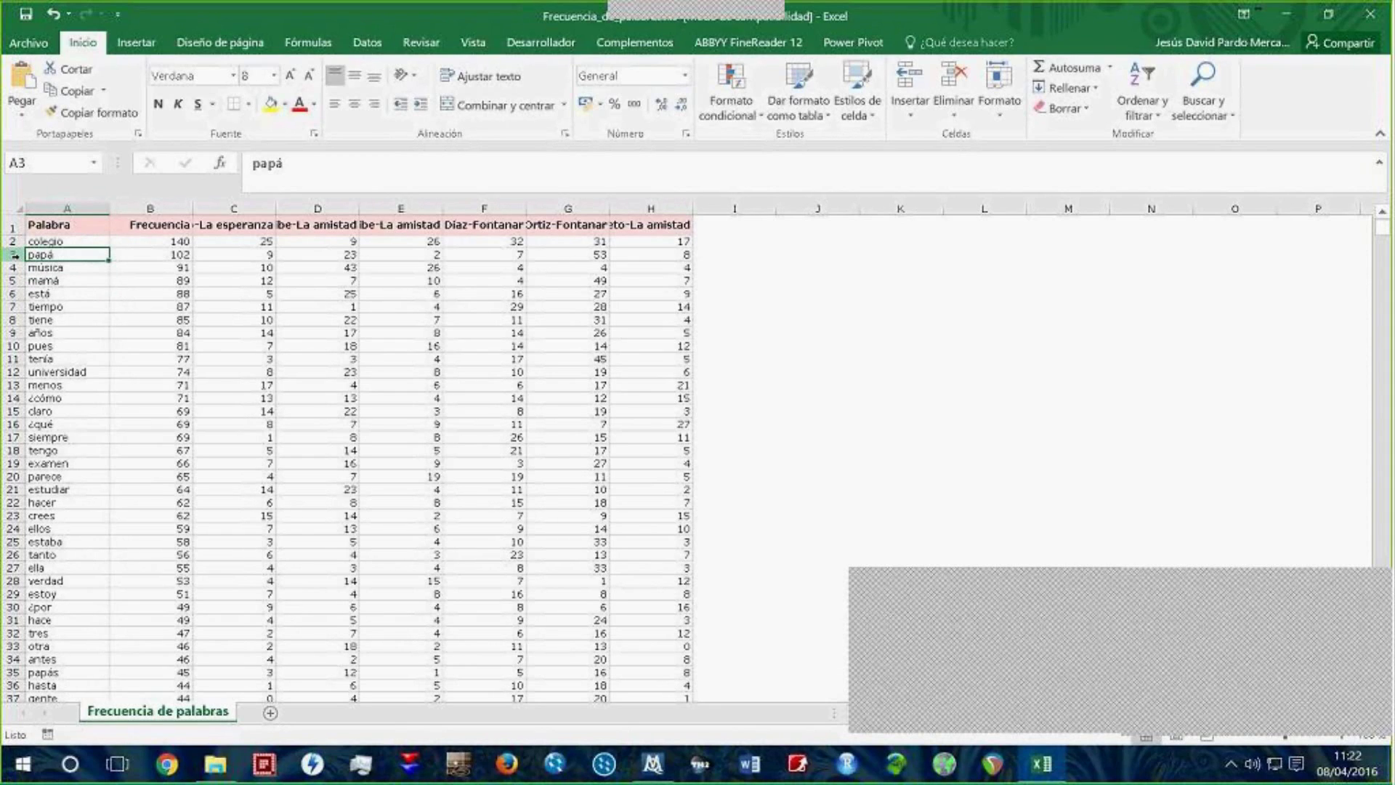
Step: Delete row 6, which holds "está", and the four rows from "tiene" to "tenía"
right_click(12, 293)
left_click(90, 451)
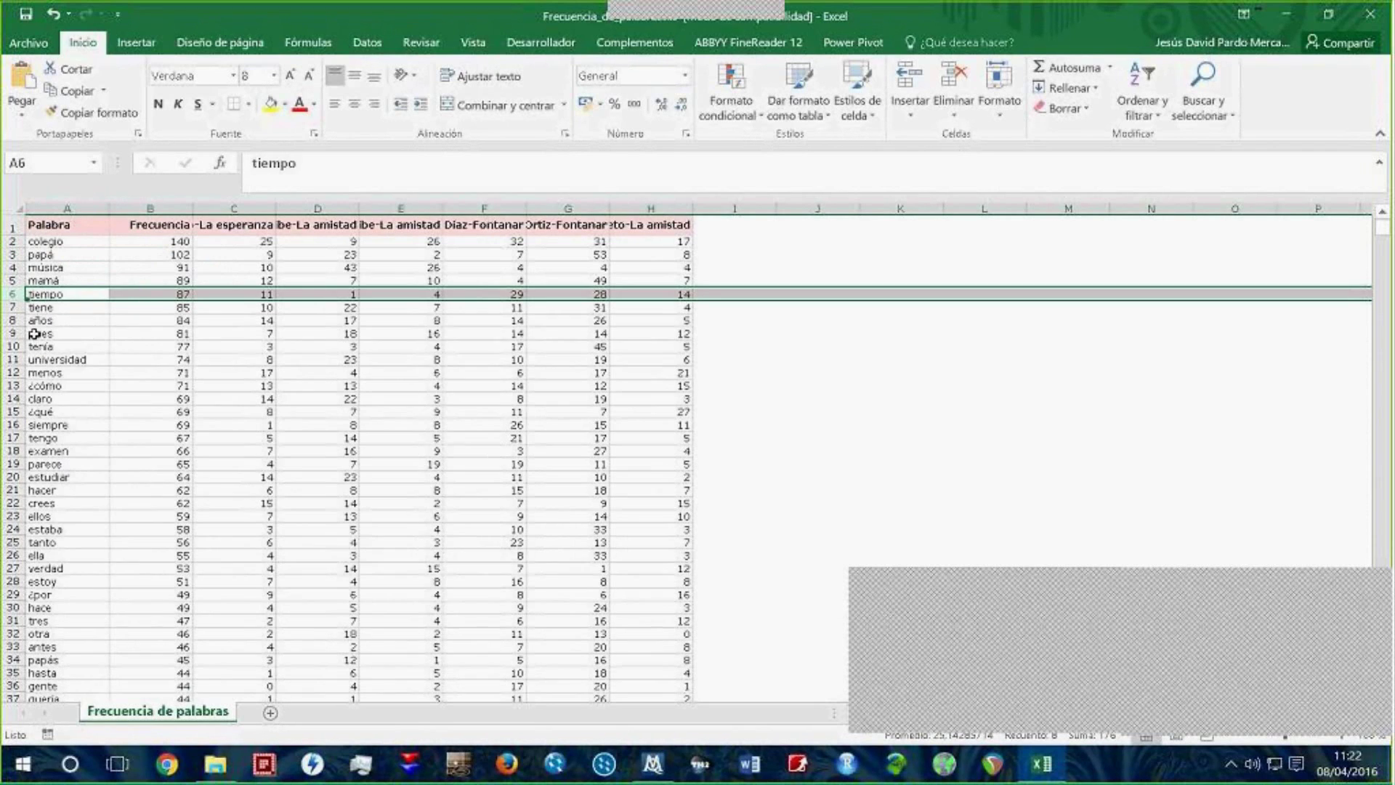
left_click(17, 306)
right_click(18, 306)
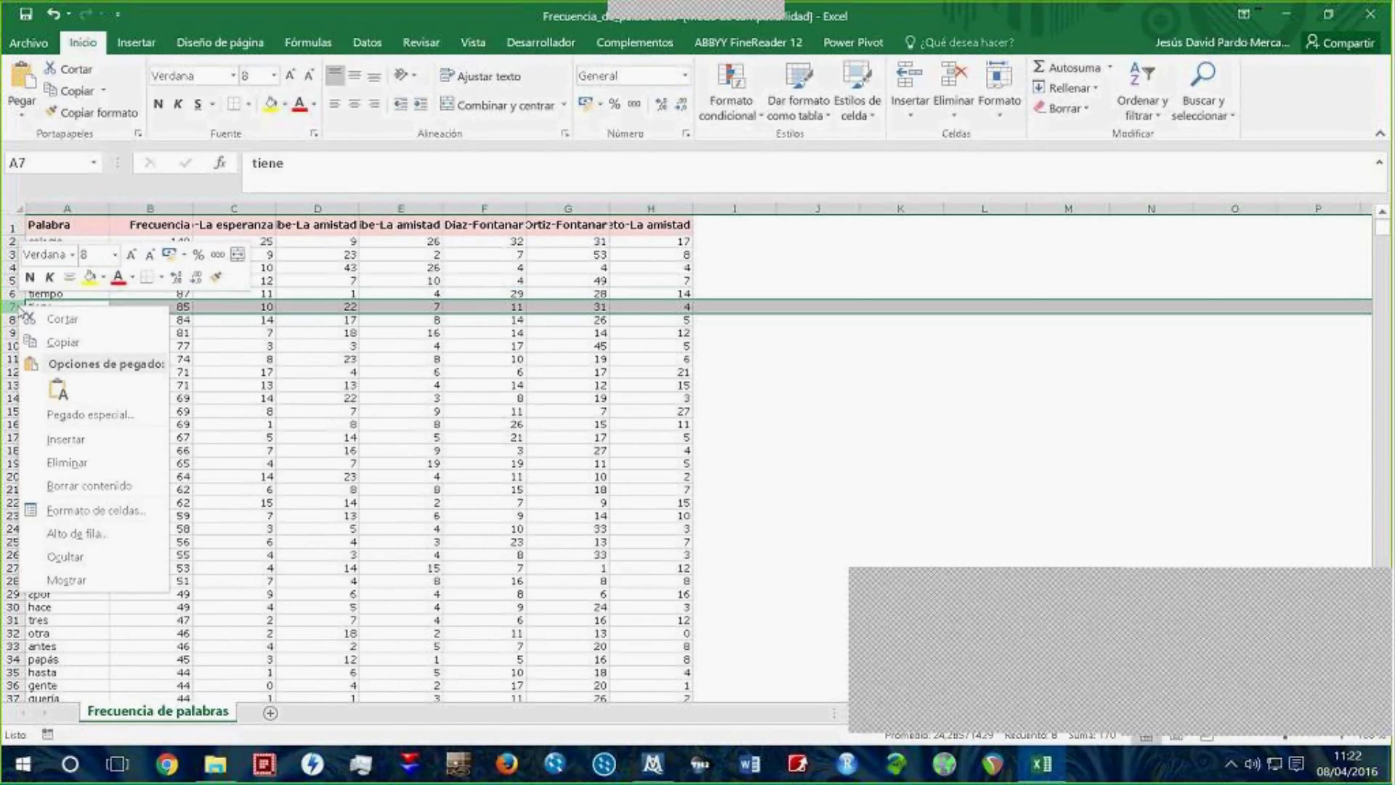
key("Escape")
left_click_drag(10, 306, 10, 345)
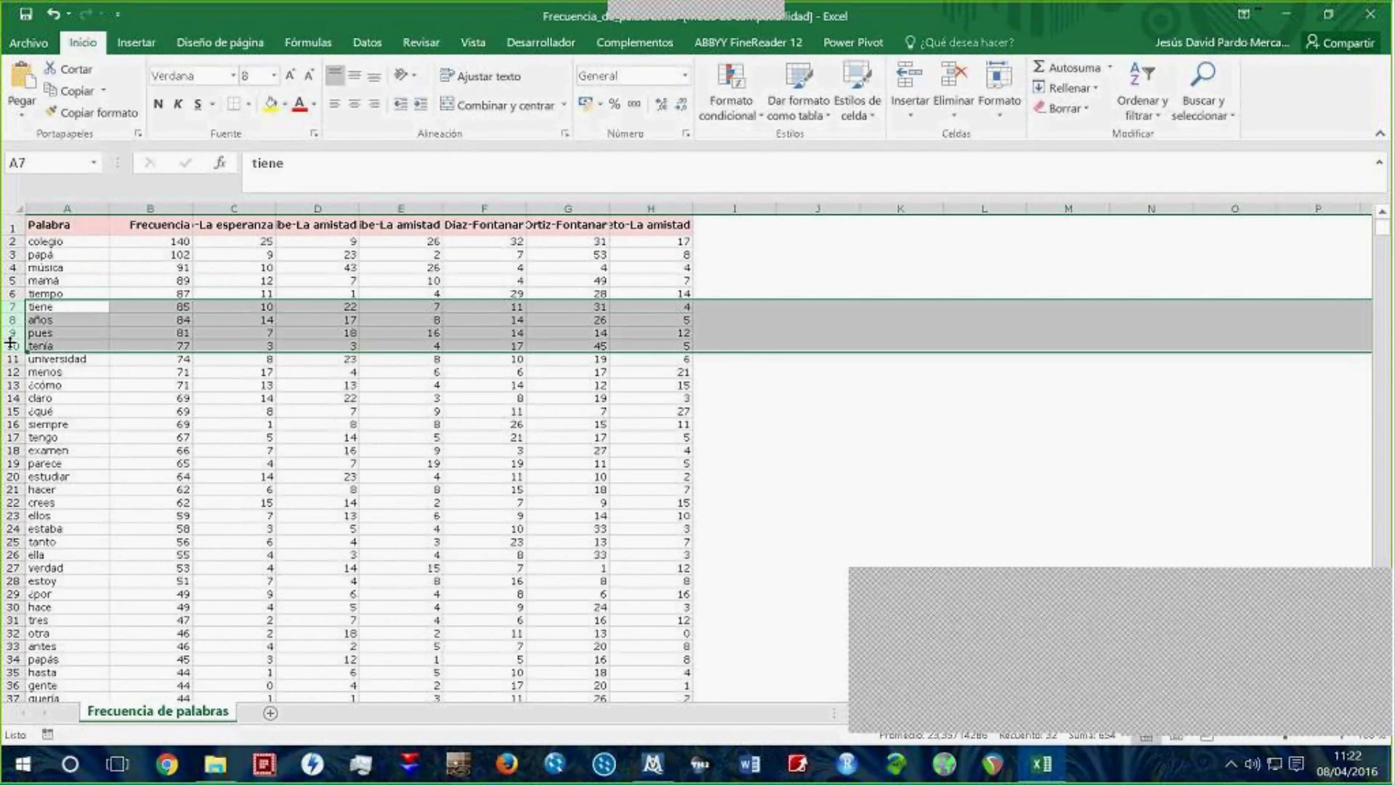
right_click(10, 346)
left_click(80, 501)
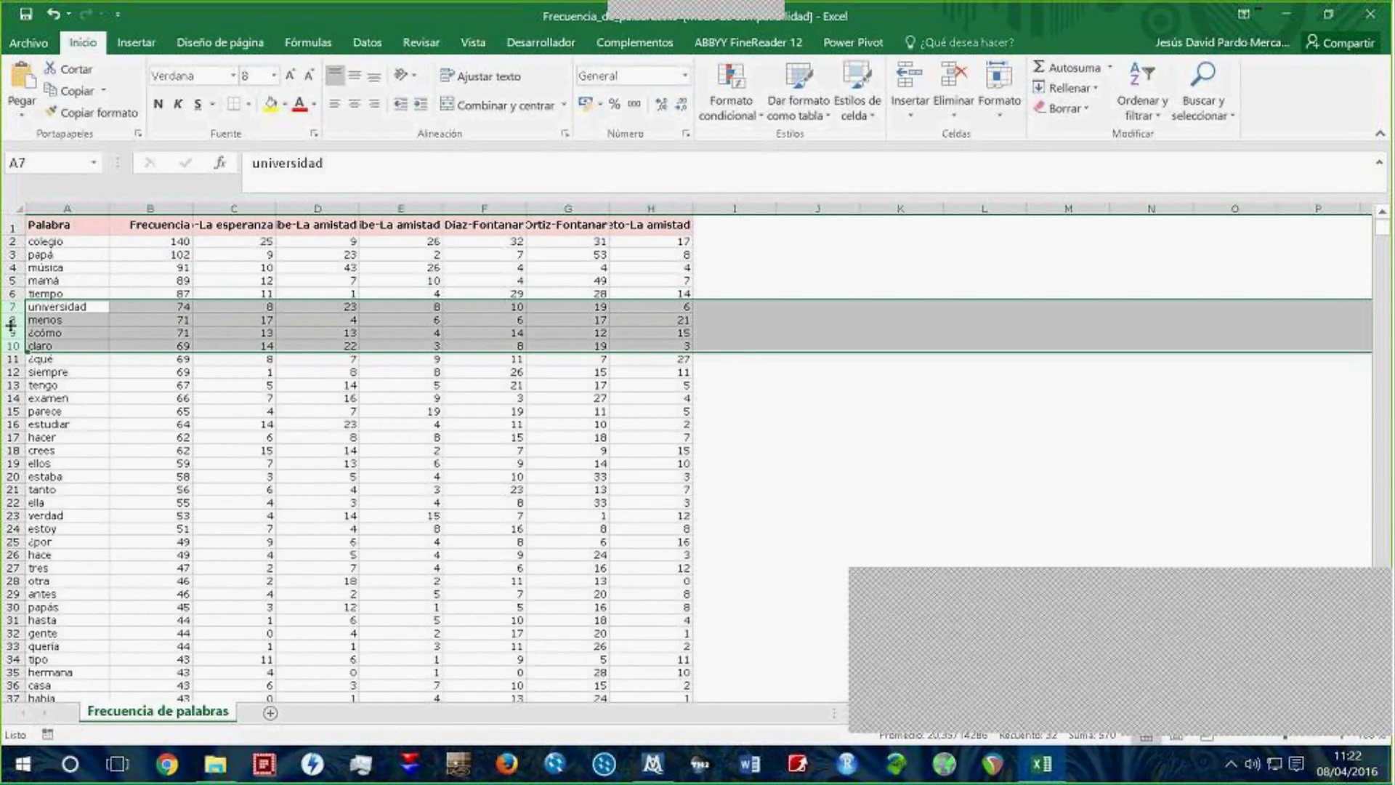
Step: Delete rows 8 to 13, the entries from "menos" to "tengo", and the row holding "parece"
left_click(13, 320)
left_click_drag(12, 321, 12, 385)
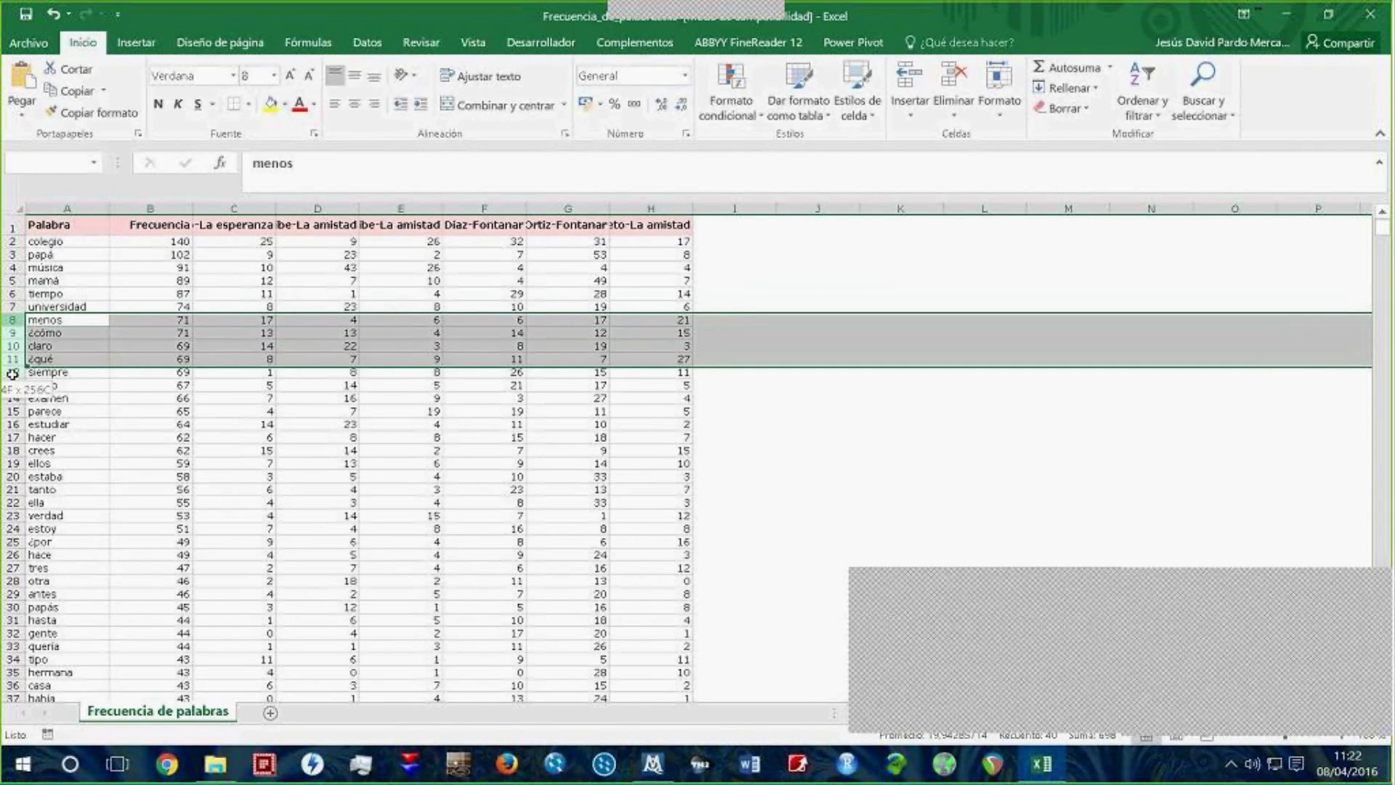
right_click(12, 385)
left_click(62, 540)
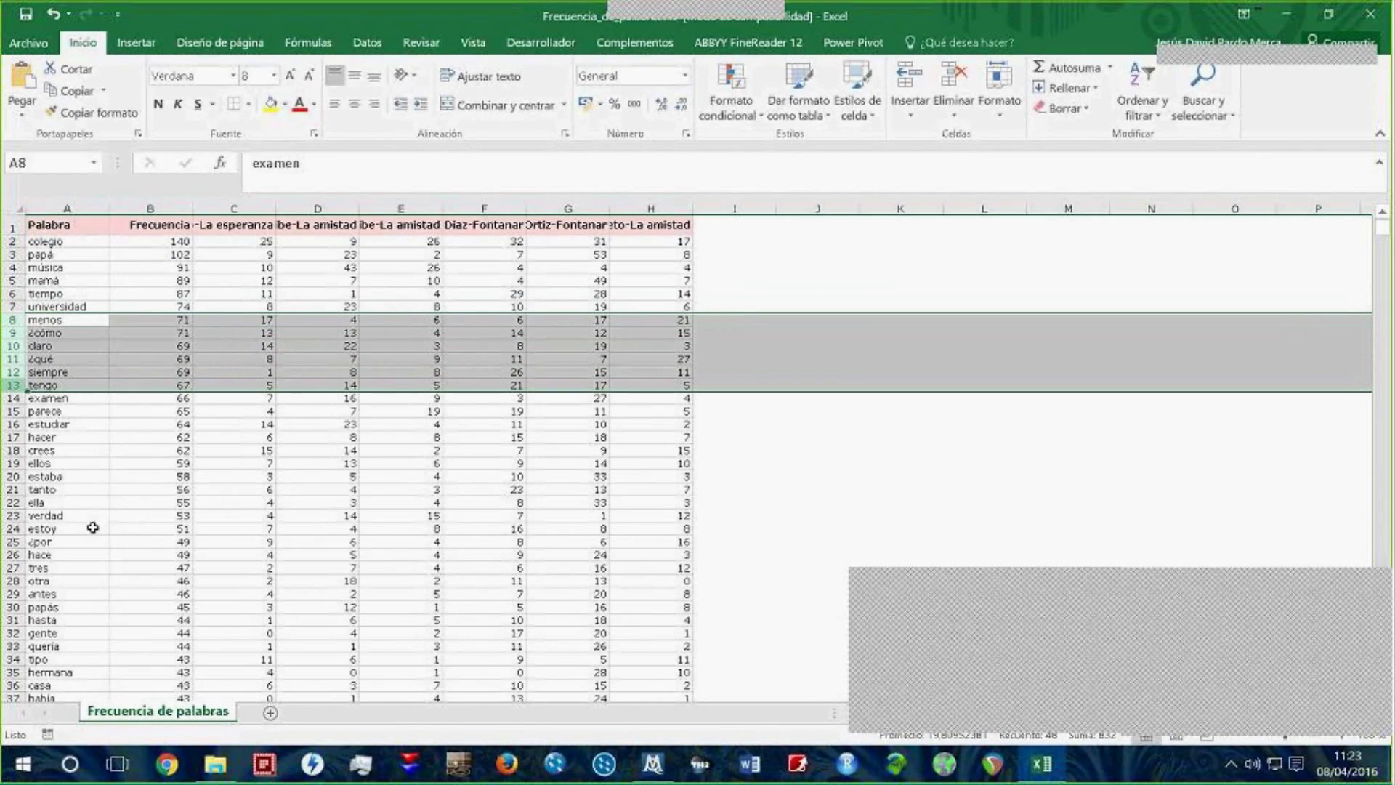
left_click(18, 336)
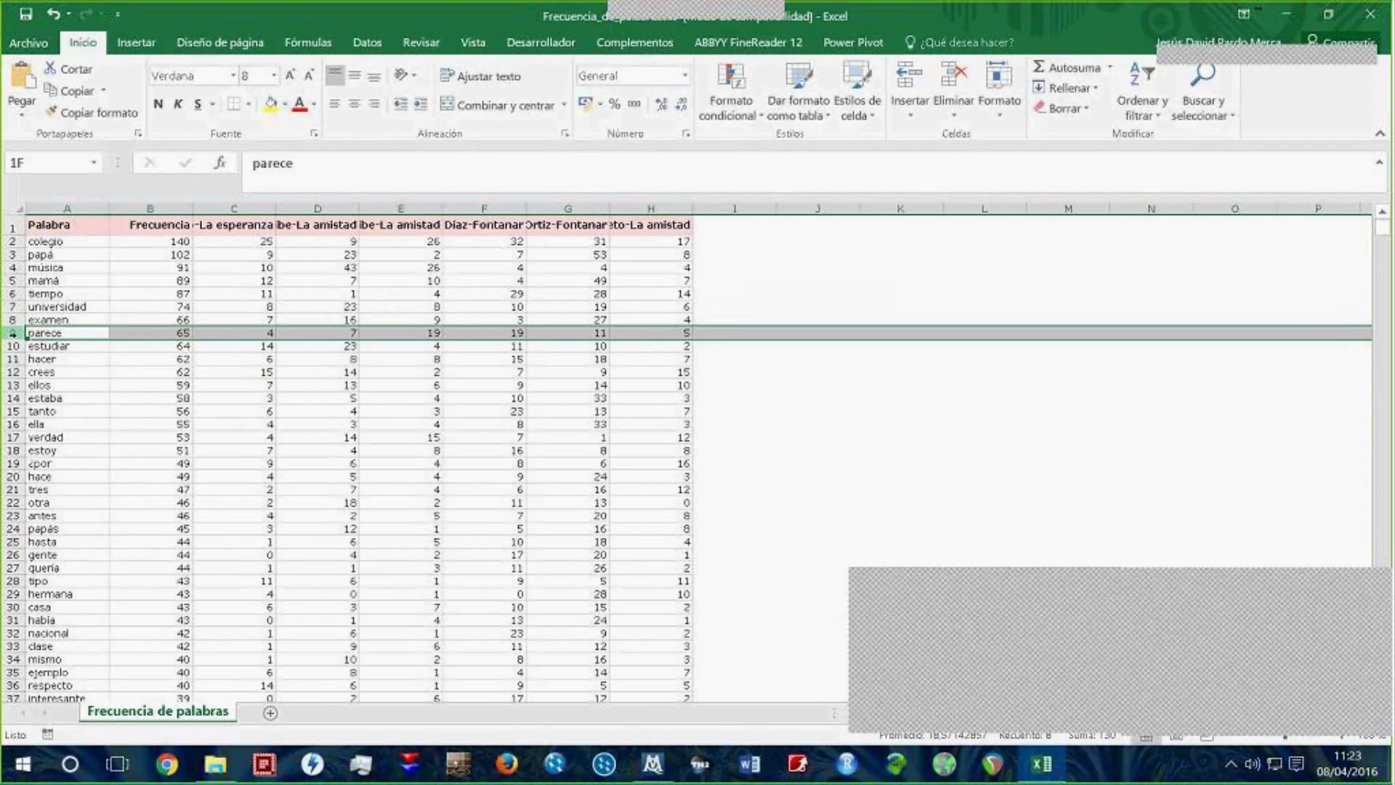
right_click(18, 336)
left_click(82, 458)
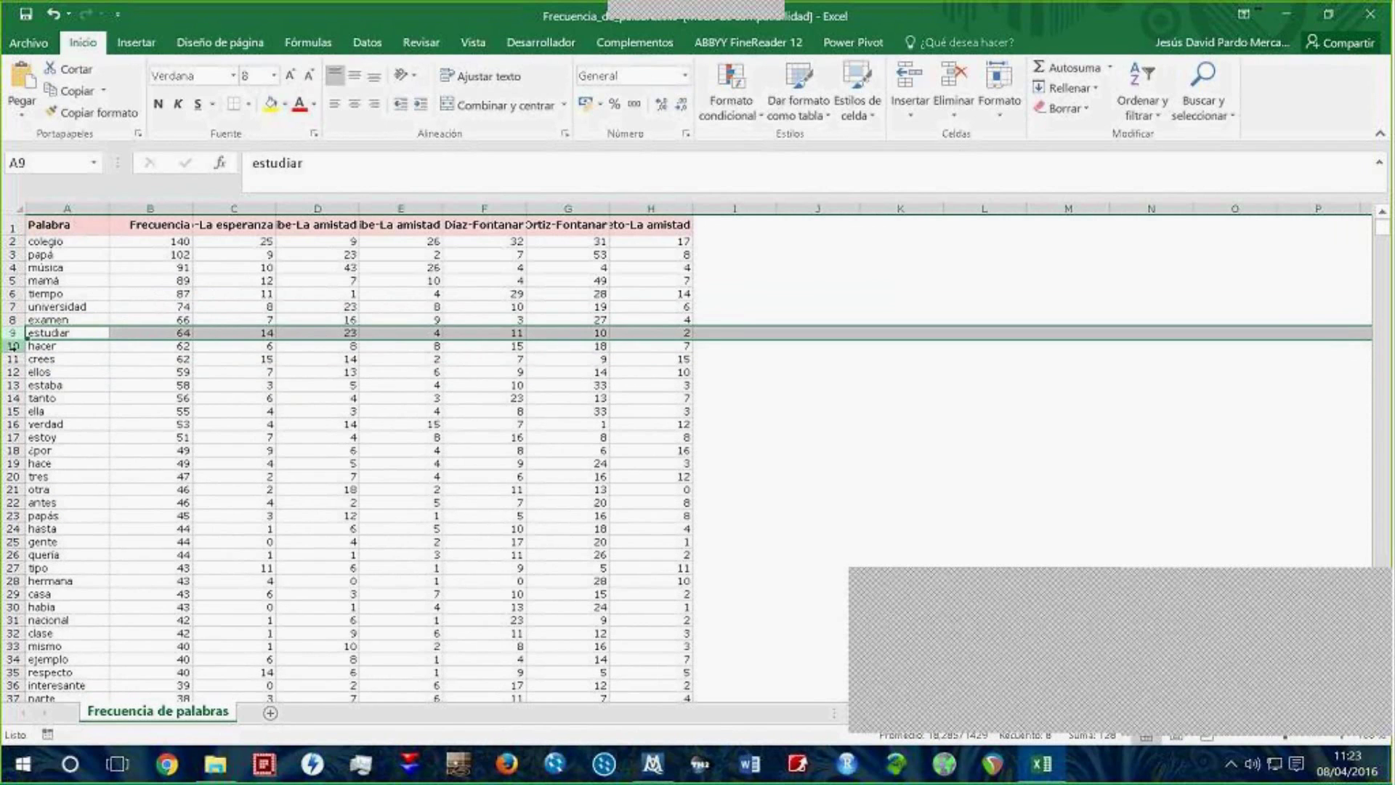
Step: Delete rows 10 to 27, the entries from "hacer" to "tipo"
left_click_drag(13, 346, 5, 574)
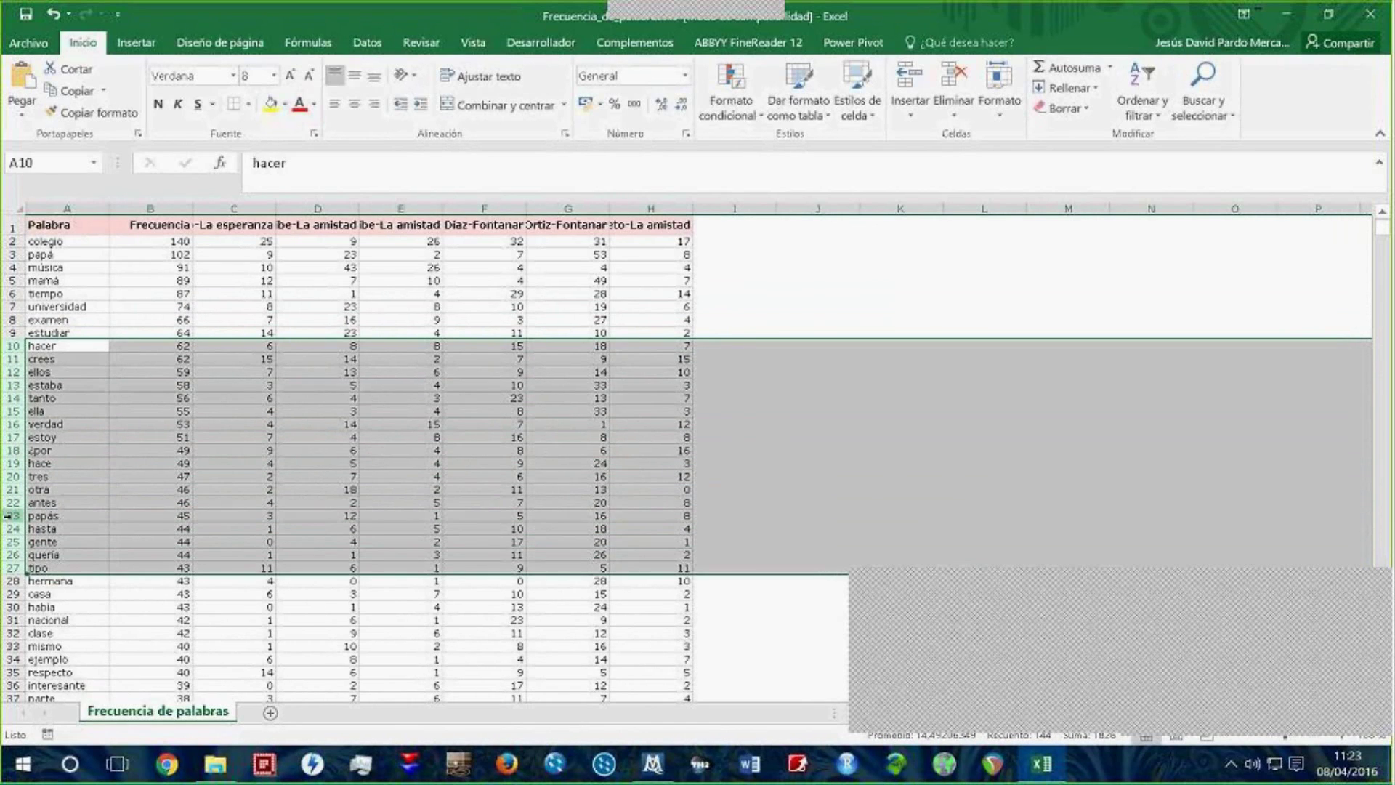
right_click(14, 519)
left_click(75, 387)
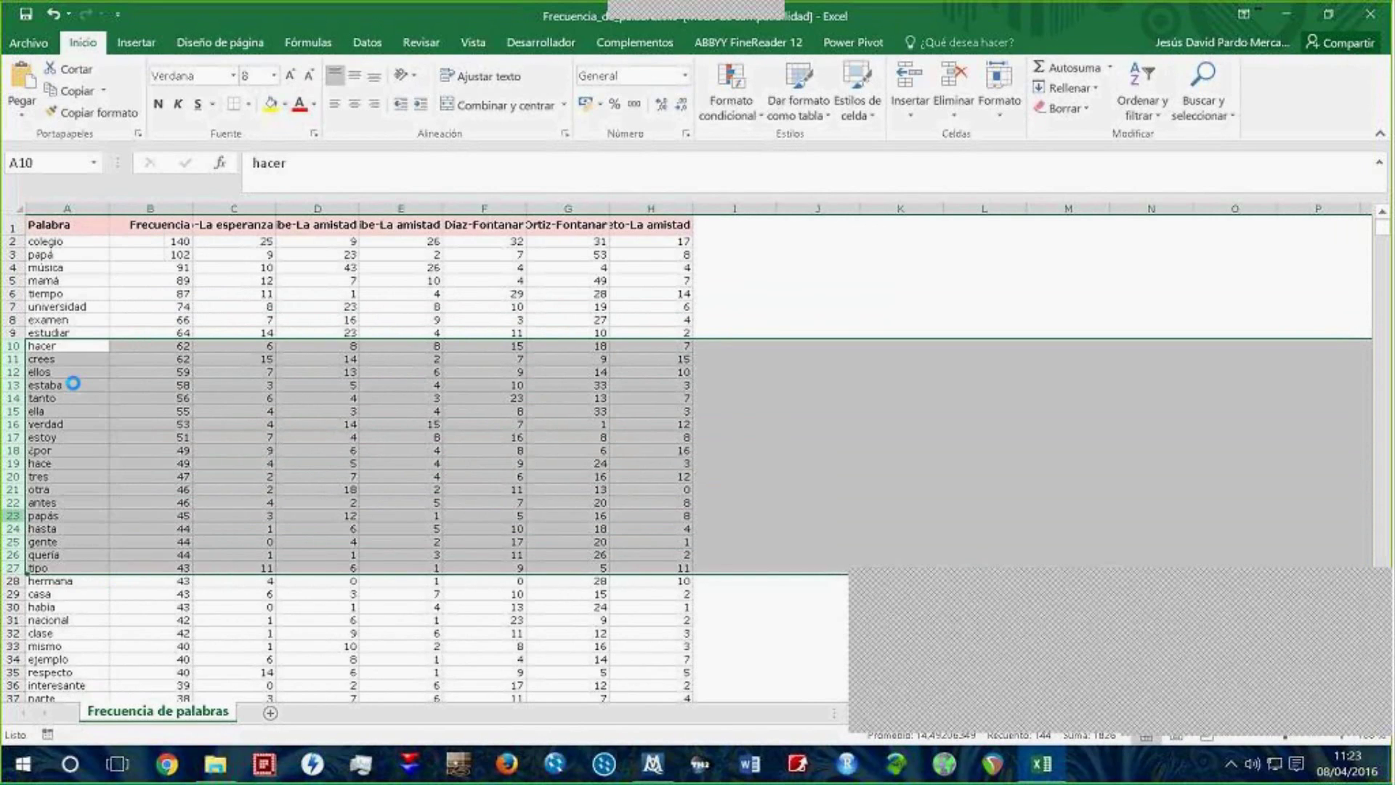
Step: Delete rows 12 to 21, the entries from "había" to "nada"
left_click(14, 359)
left_click(13, 371)
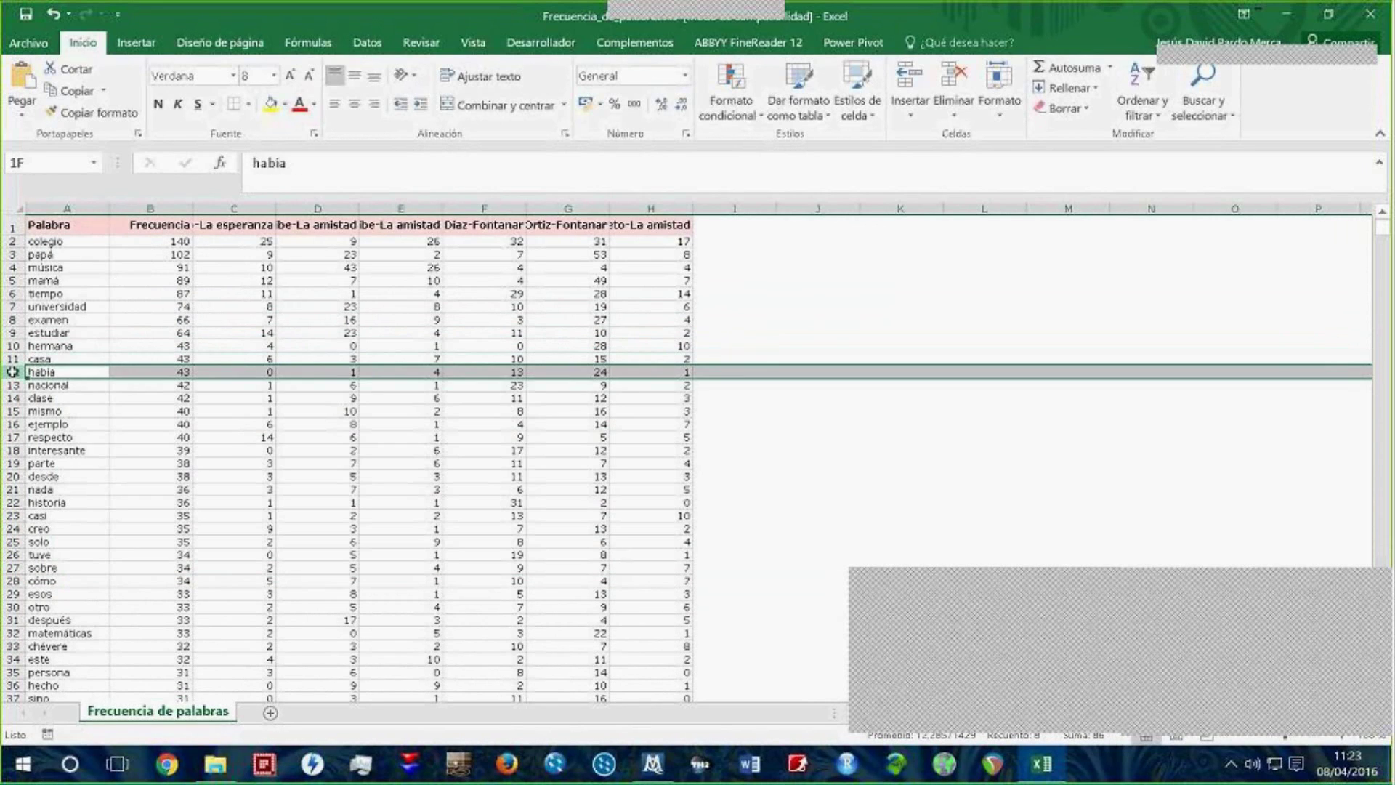
left_click_drag(13, 371, 12, 387)
left_click_drag(13, 392, 13, 496)
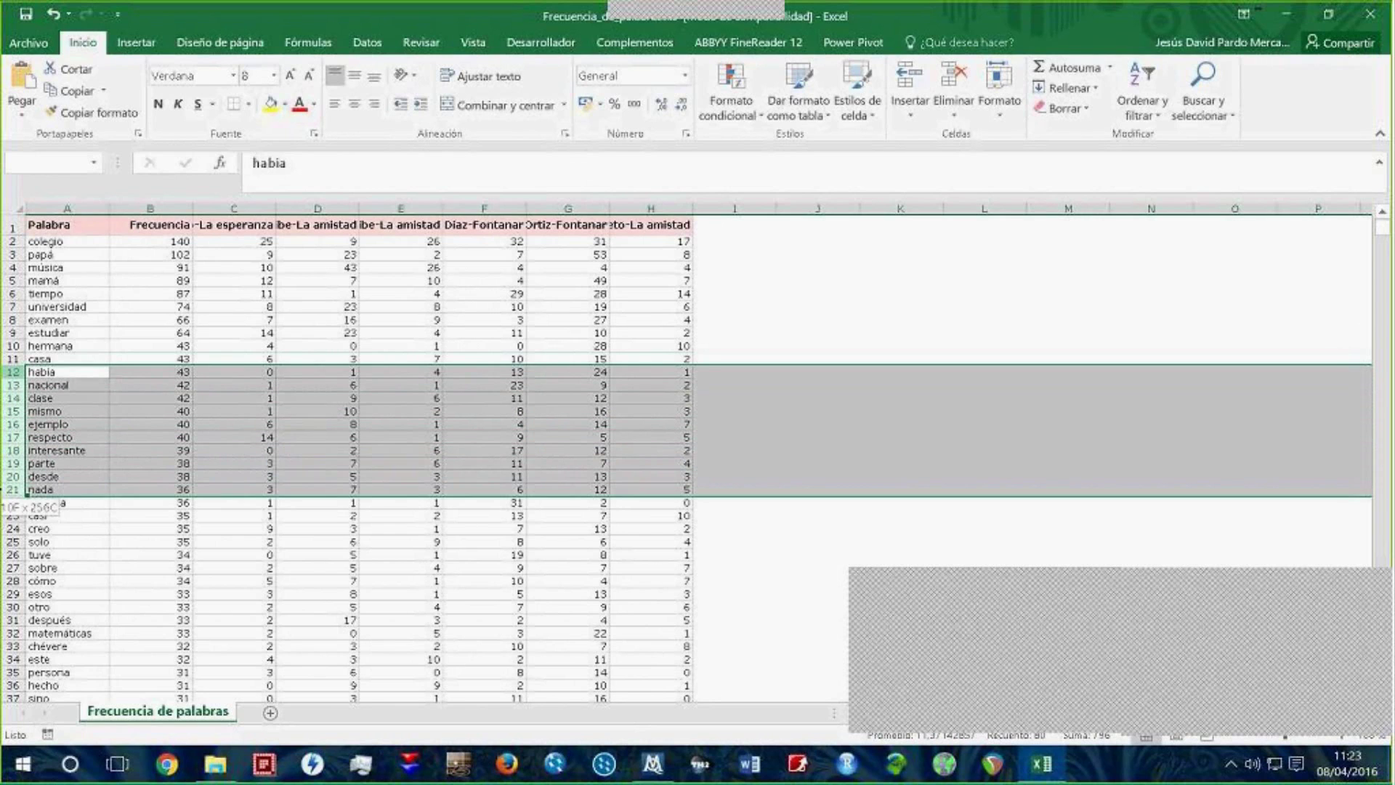
right_click(15, 445)
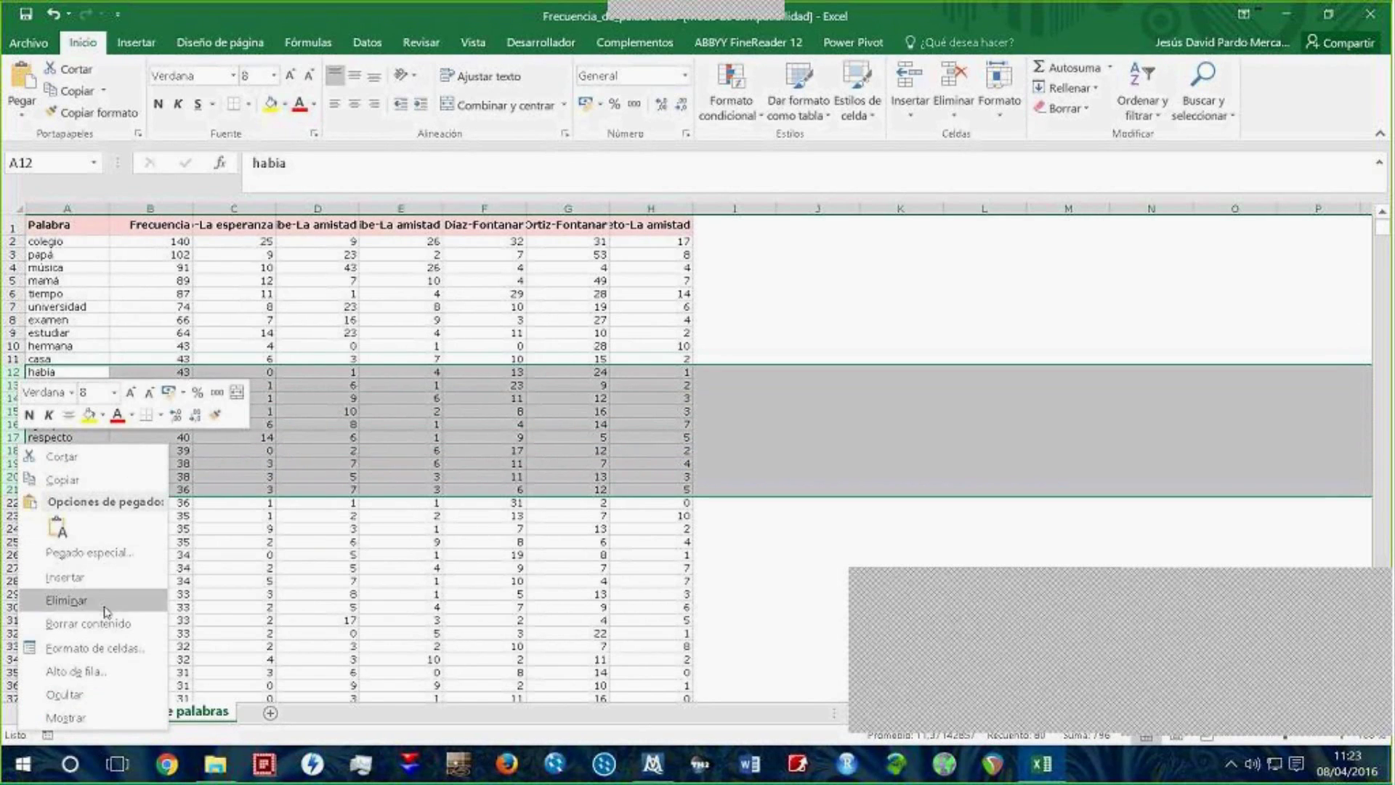
left_click(66, 601)
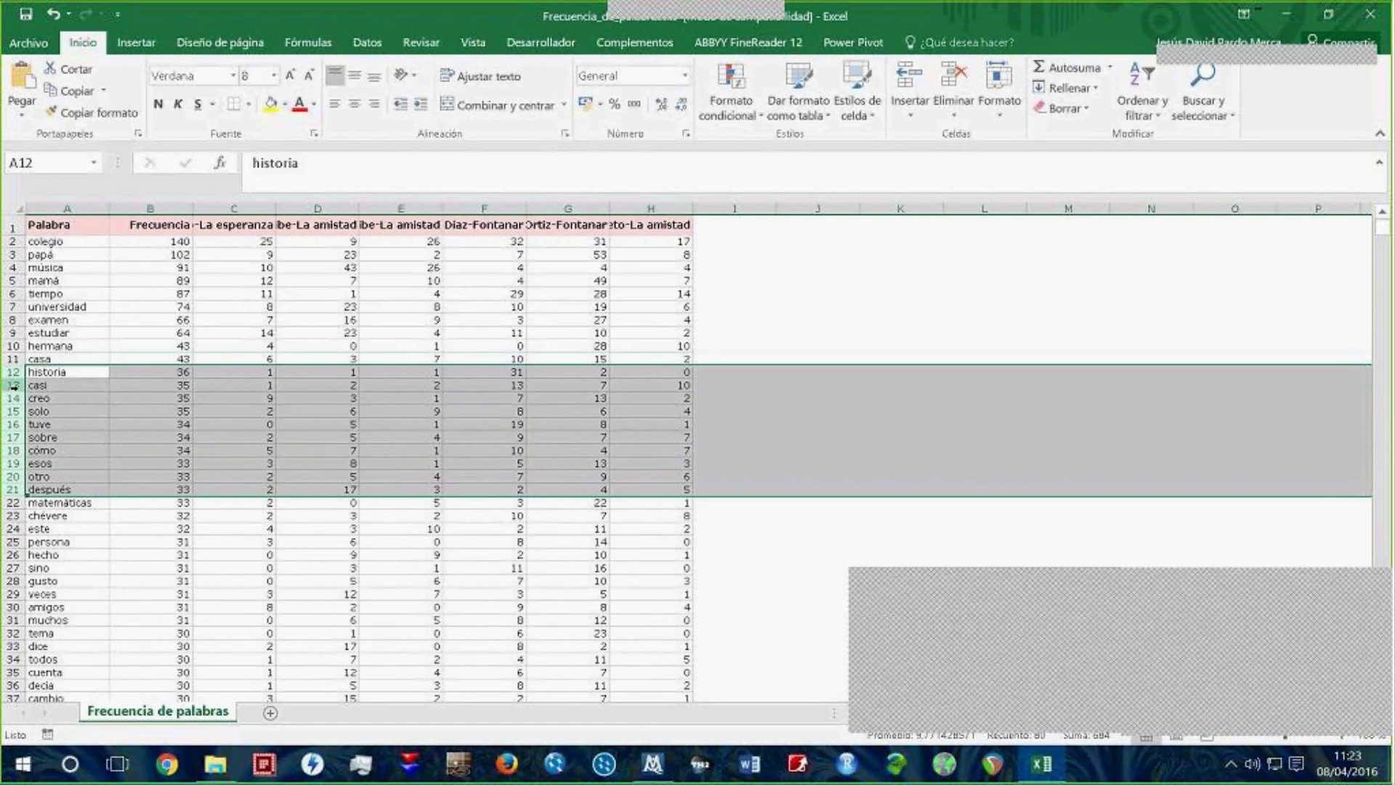
Step: Delete rows 13 to 21, the entries from "casi" to "después"
left_click_drag(13, 385, 11, 491)
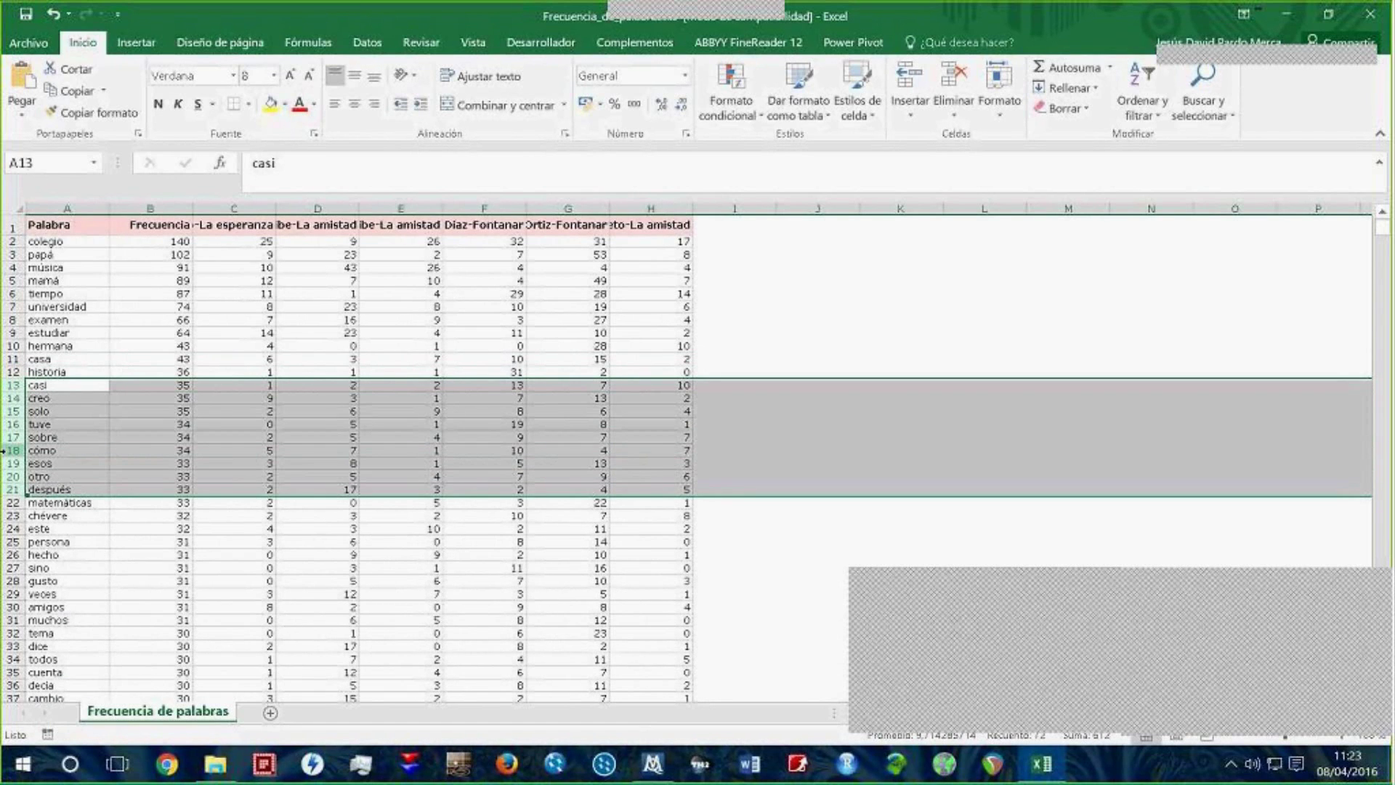
right_click(12, 452)
left_click(75, 609)
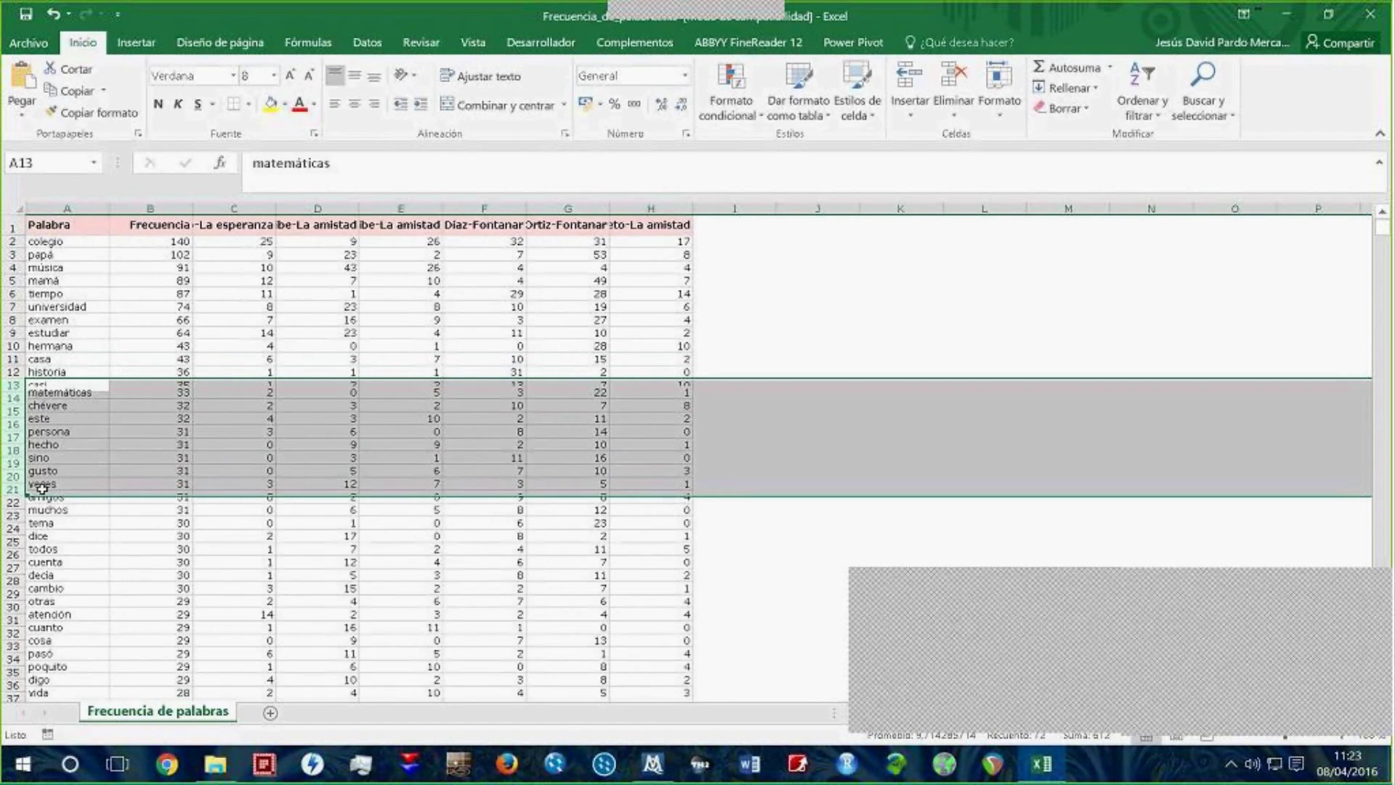
Step: Delete rows 14 to 18, the entries from "chévere" to "sino"
left_click(13, 398)
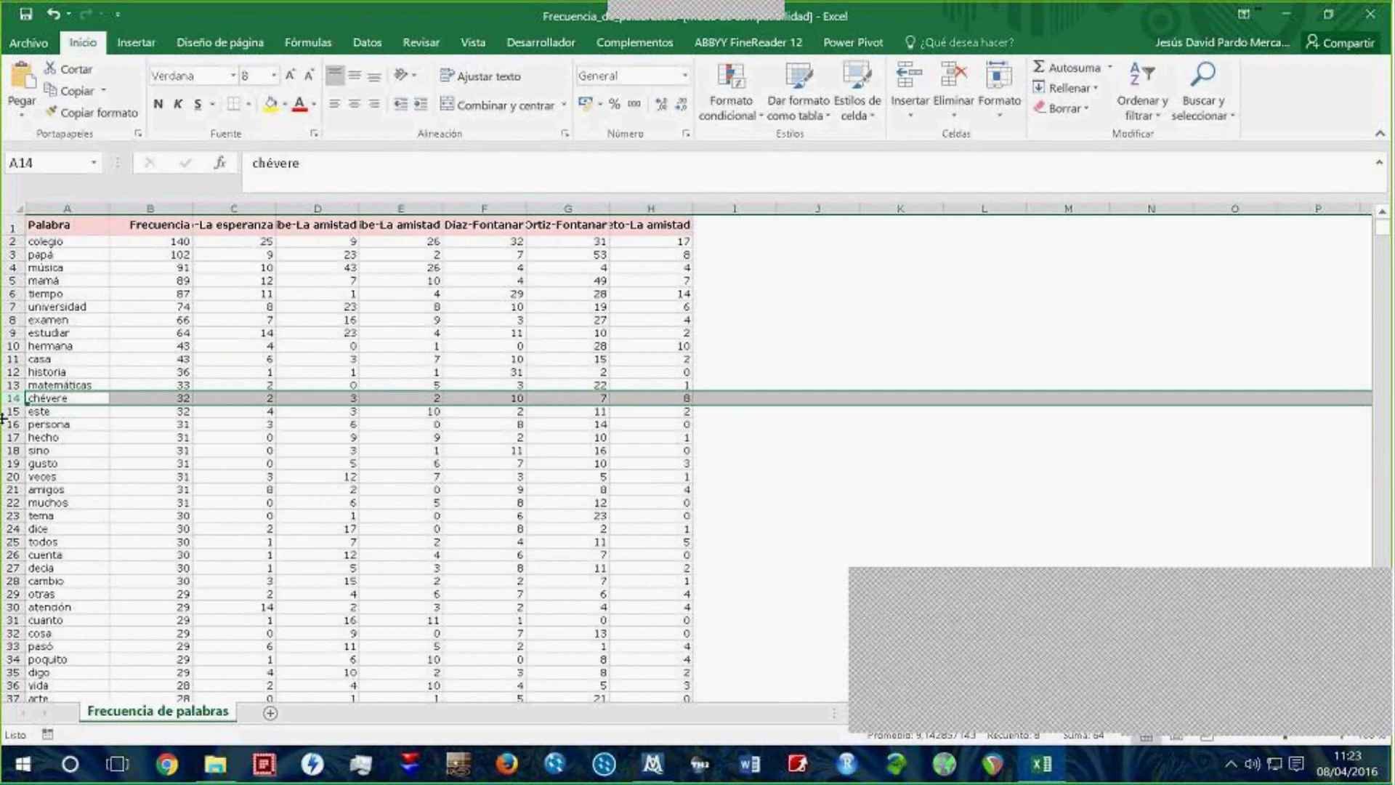
mouse_move(13, 398)
left_mouse_down()
mouse_move(3, 541)
mouse_move(11, 398)
left_mouse_up()
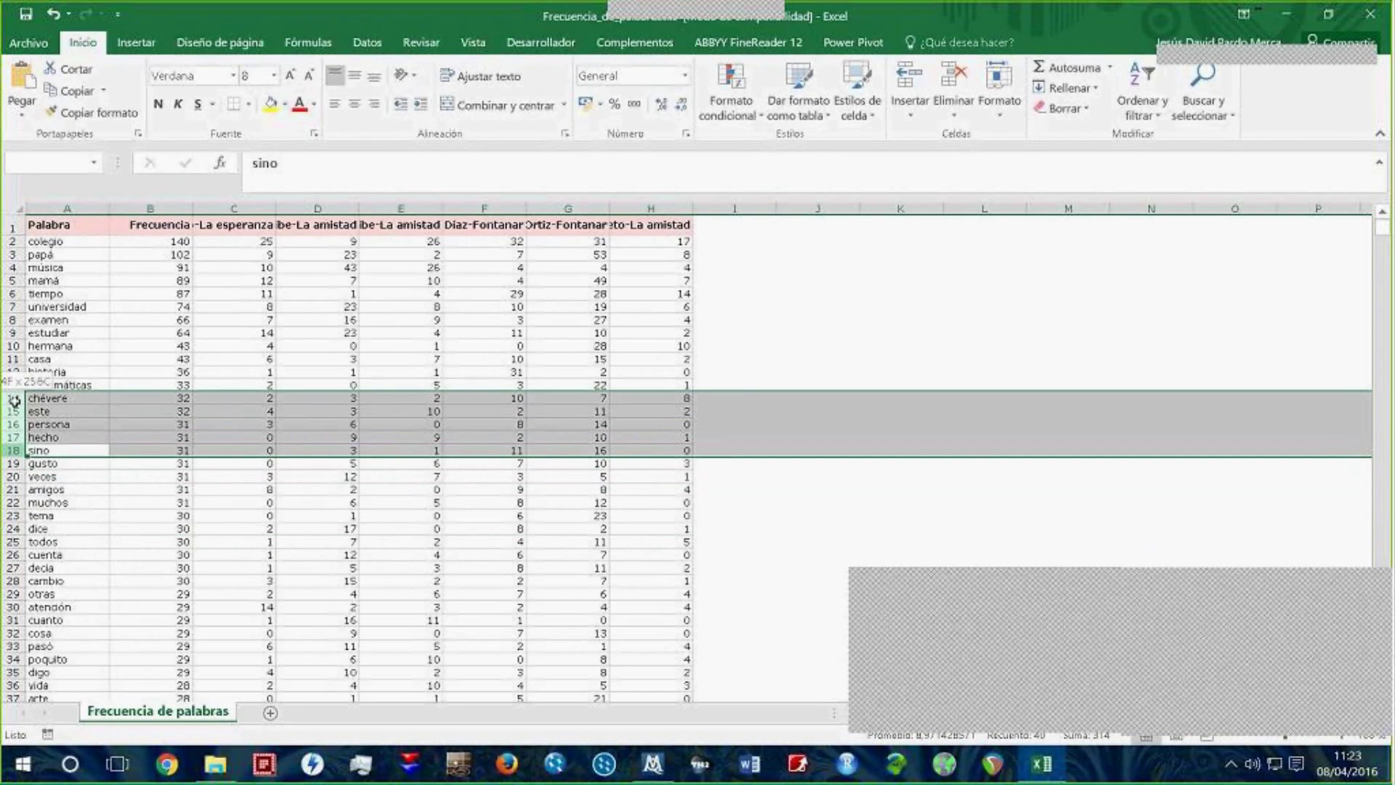
right_click(13, 410)
left_click(67, 555)
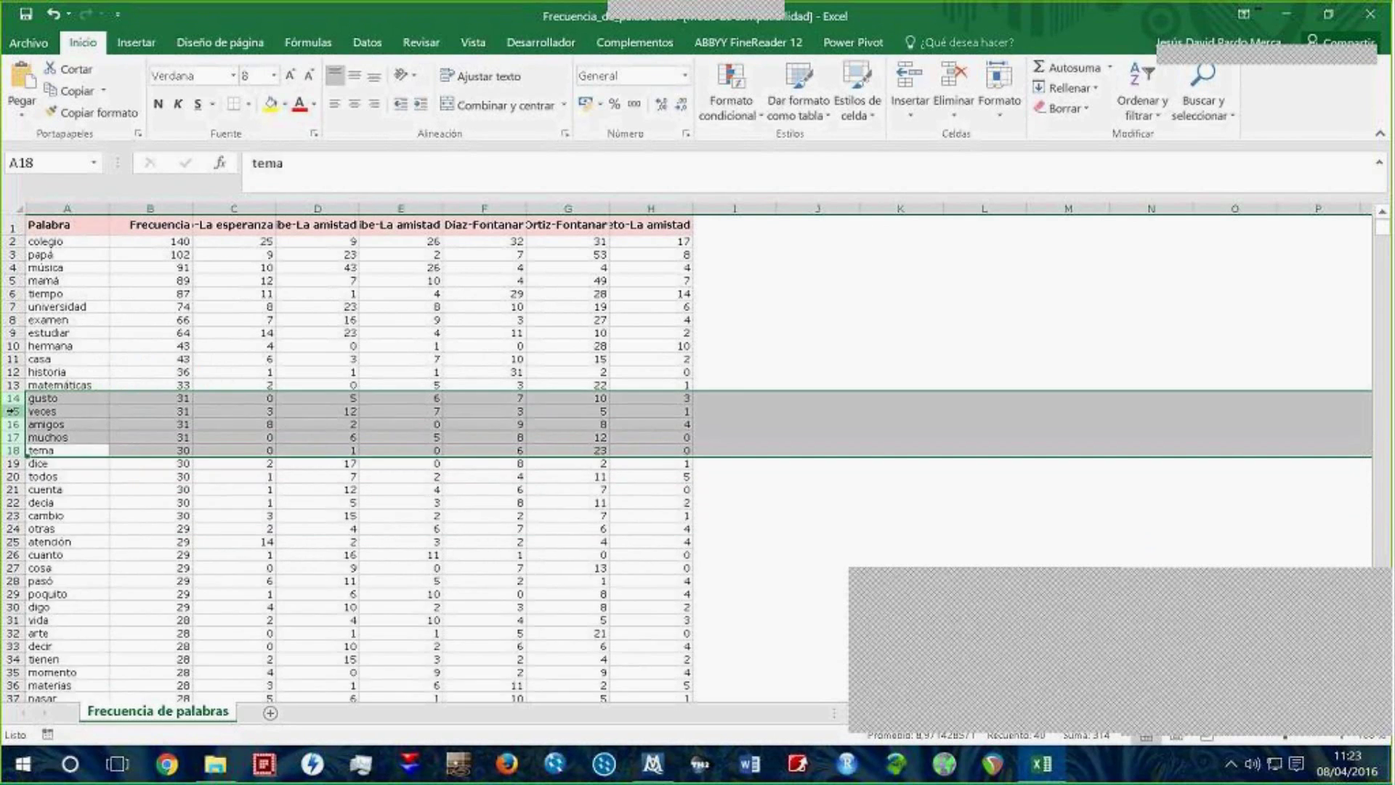
Step: Delete row 15, which holds the word "veces"
left_click_drag(15, 417, 16, 417)
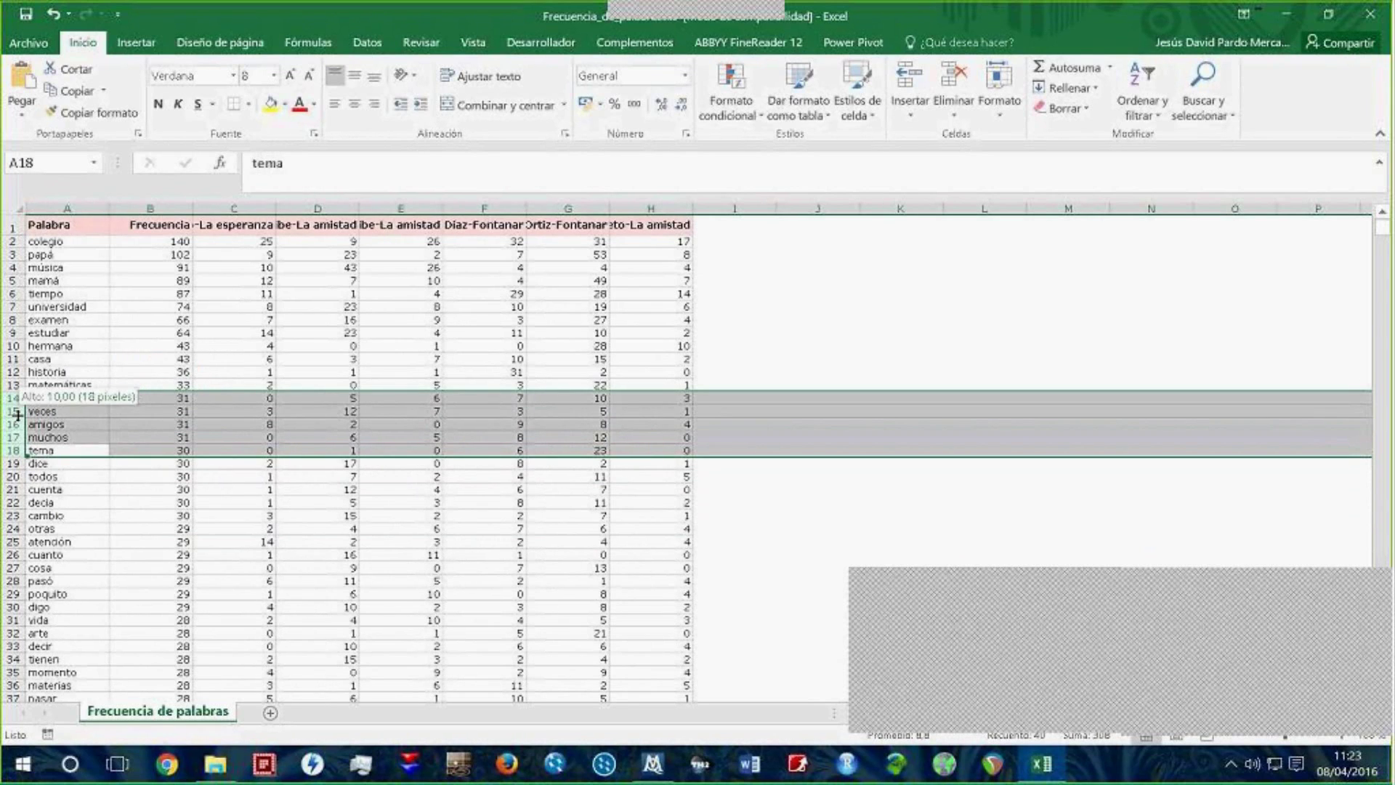
left_click(13, 411)
right_click(13, 411)
left_click(90, 574)
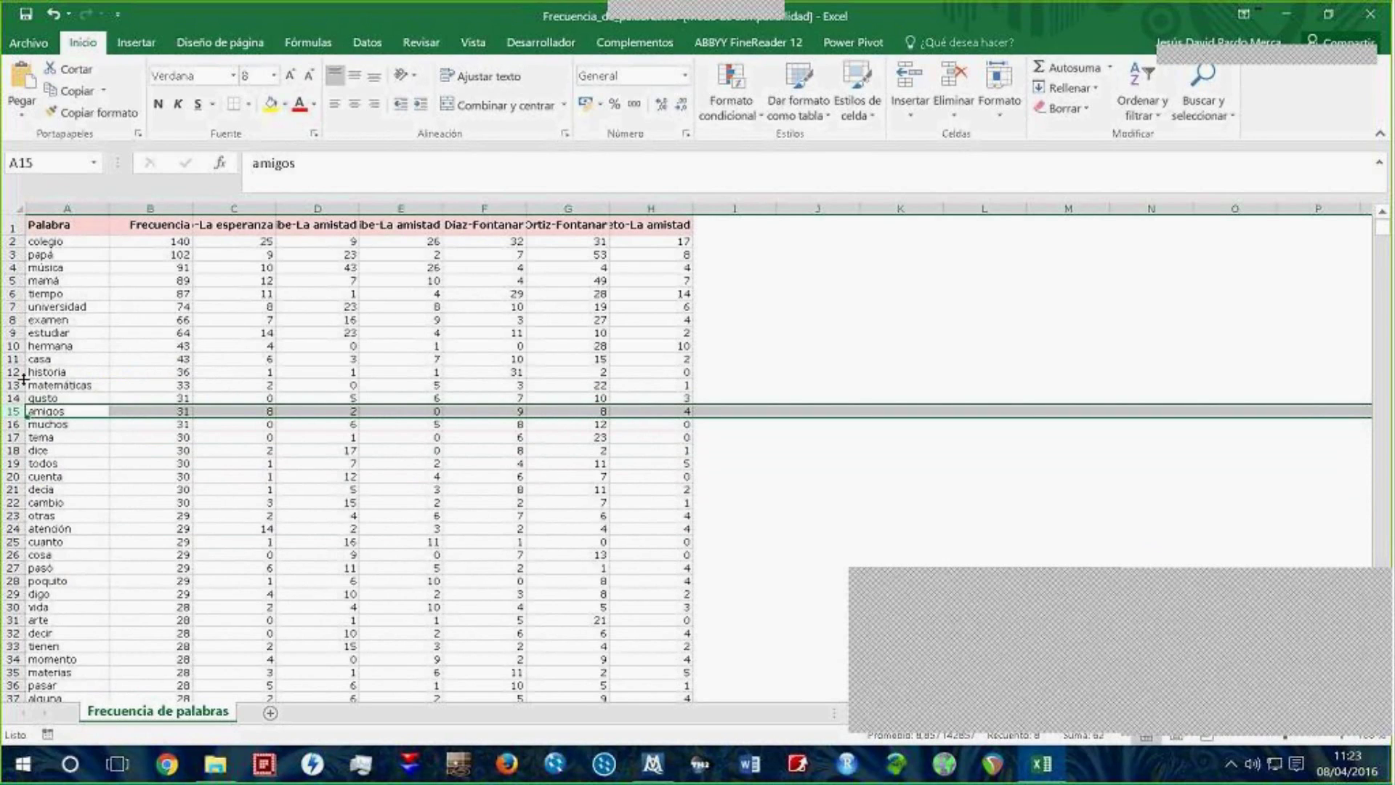
Step: Delete rows 16 to 23, the entries from "muchos" to "otras"
left_click(15, 424)
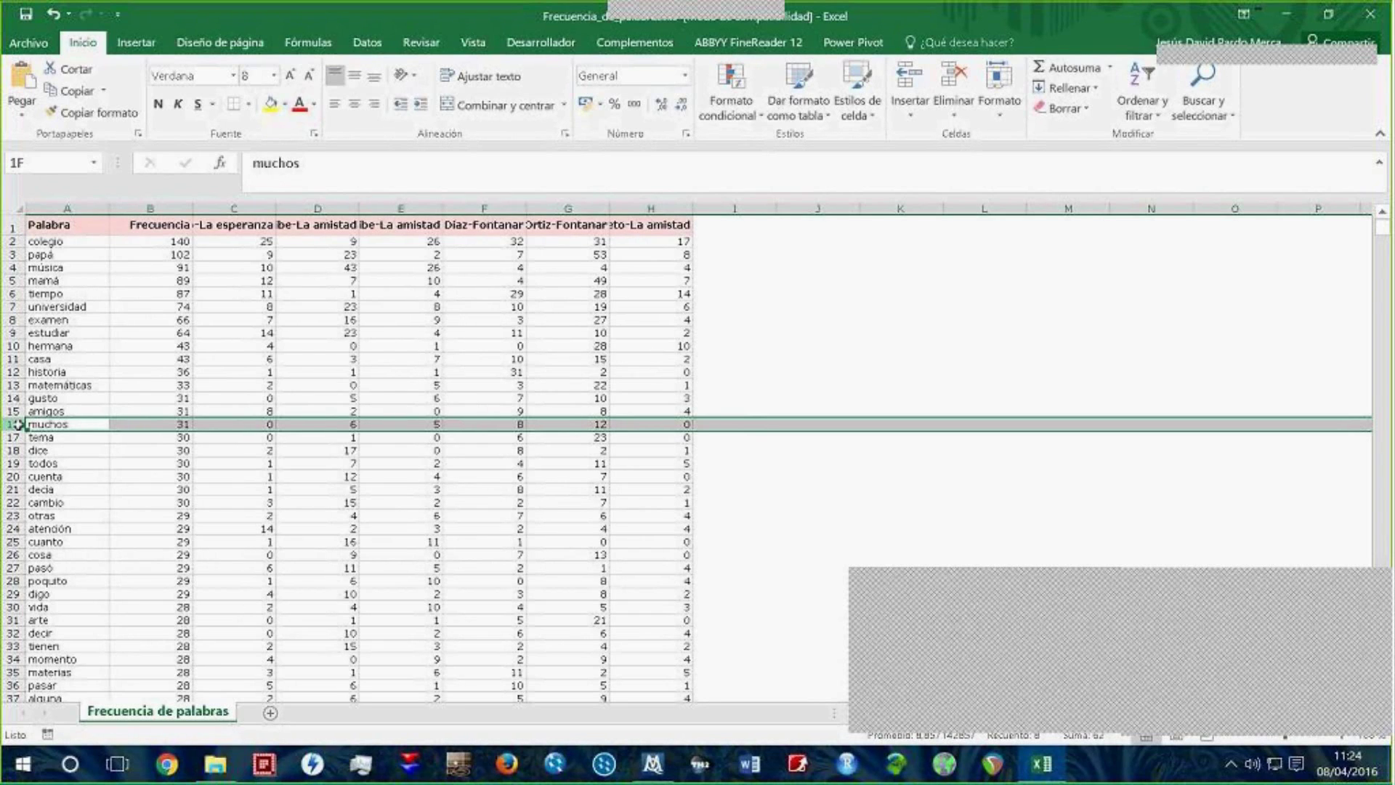
left_click(18, 424)
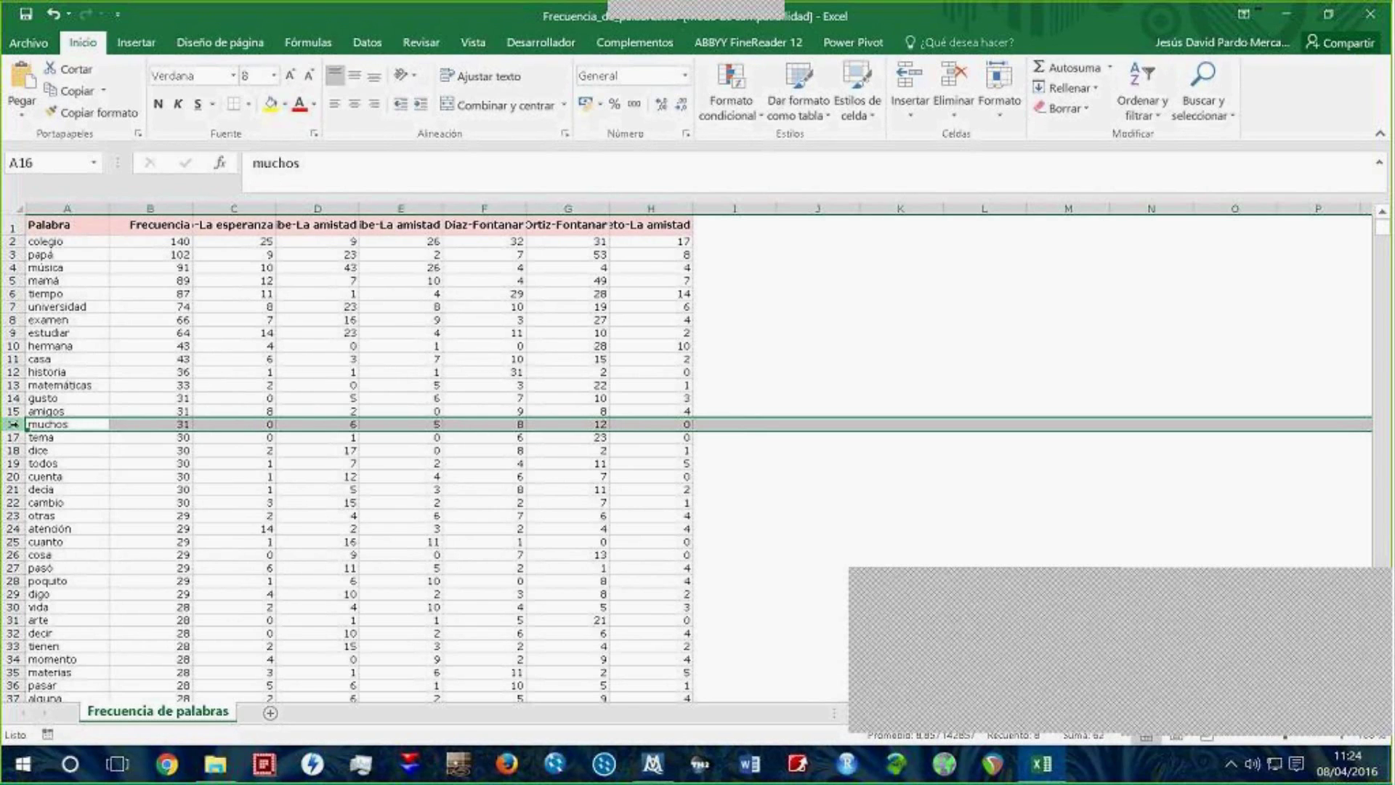
left_click_drag(13, 424, 11, 510)
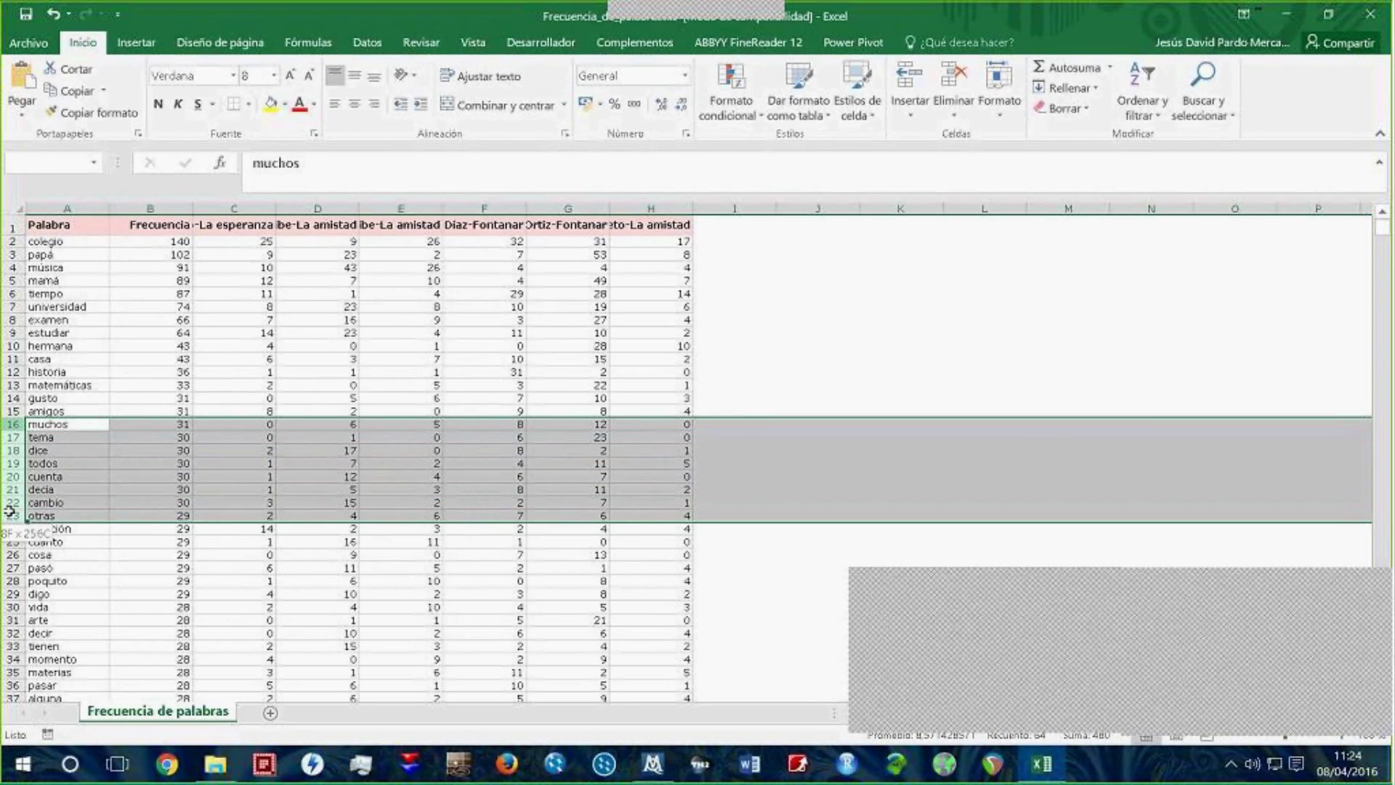
right_click(10, 511)
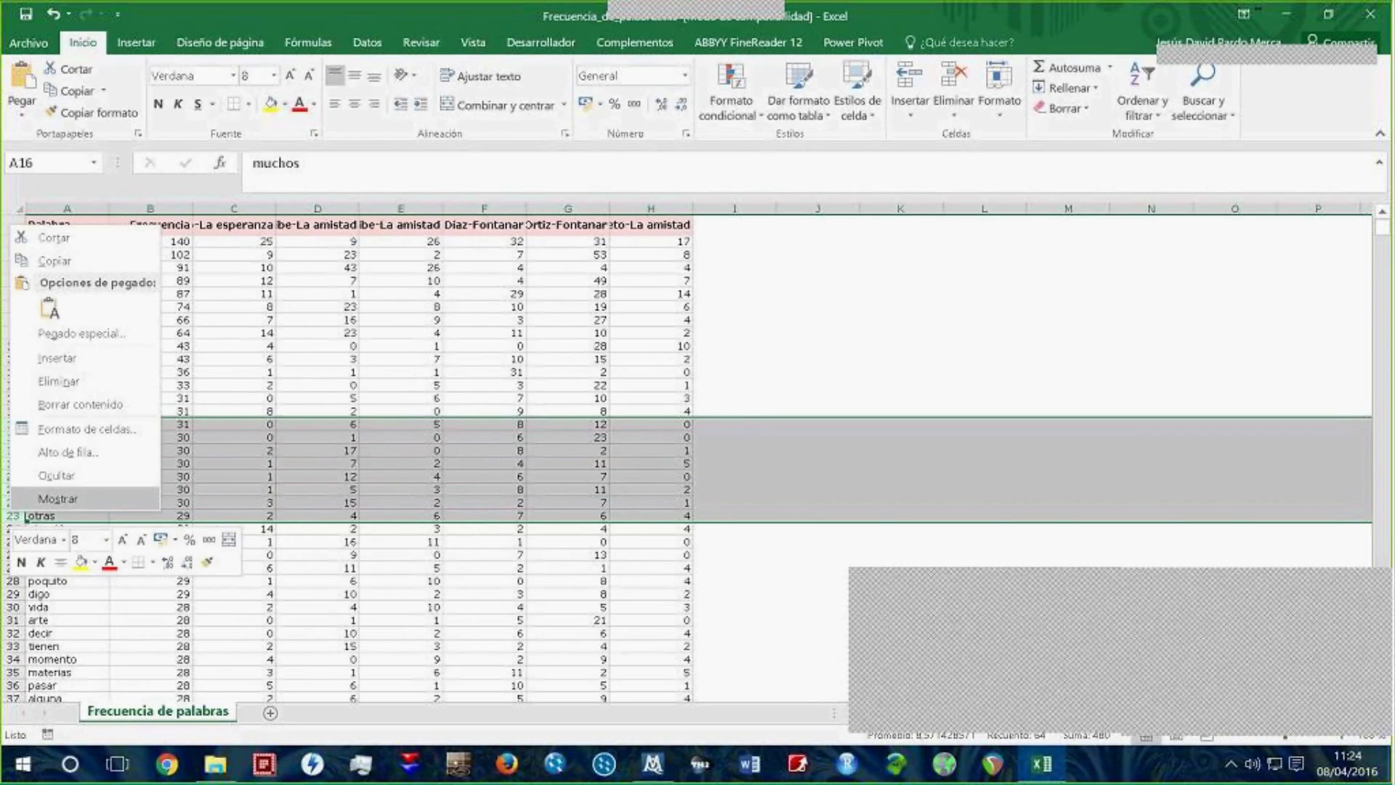
left_click(91, 382)
Step: Delete rows 16 to 21, the entries from "atención" to "digo"
left_click(15, 438)
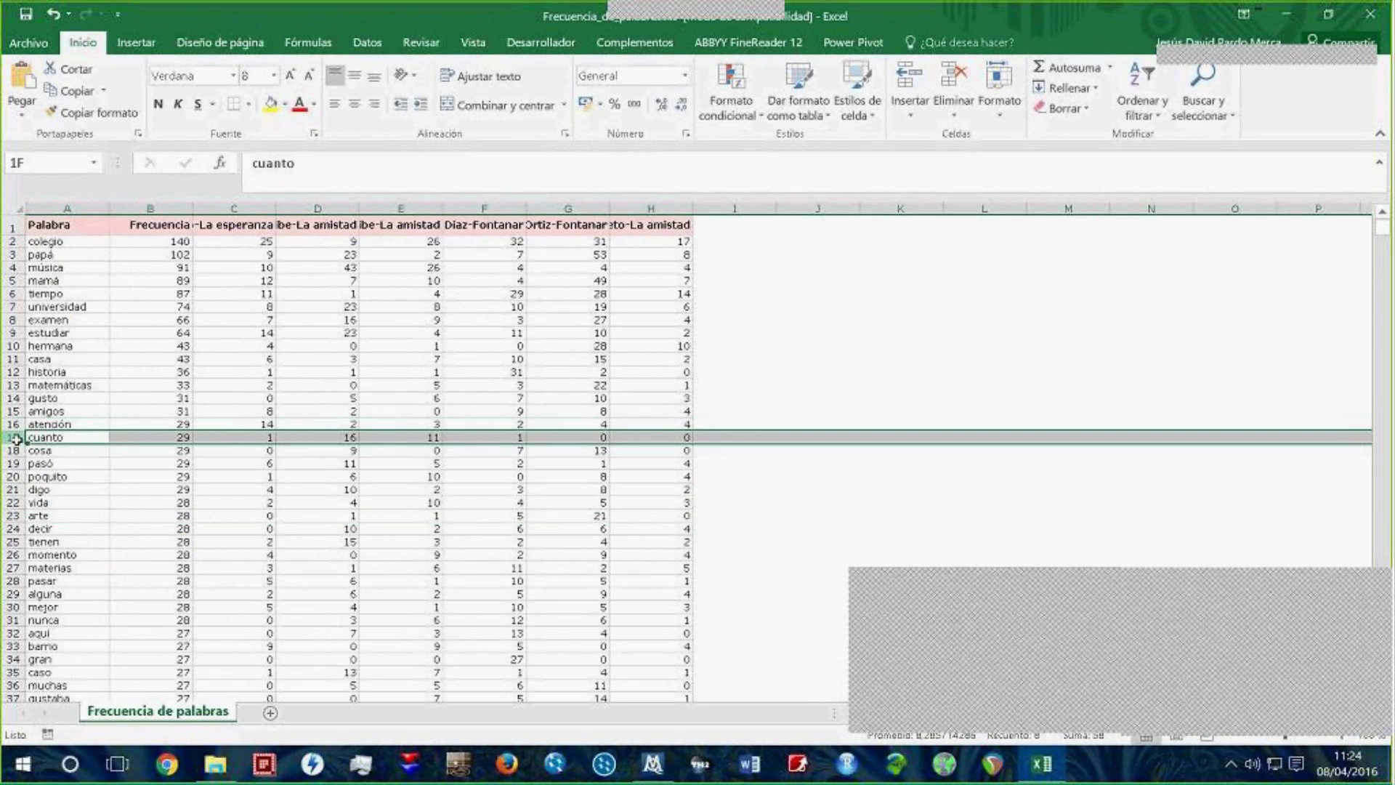
left_click_drag(15, 439, 10, 556)
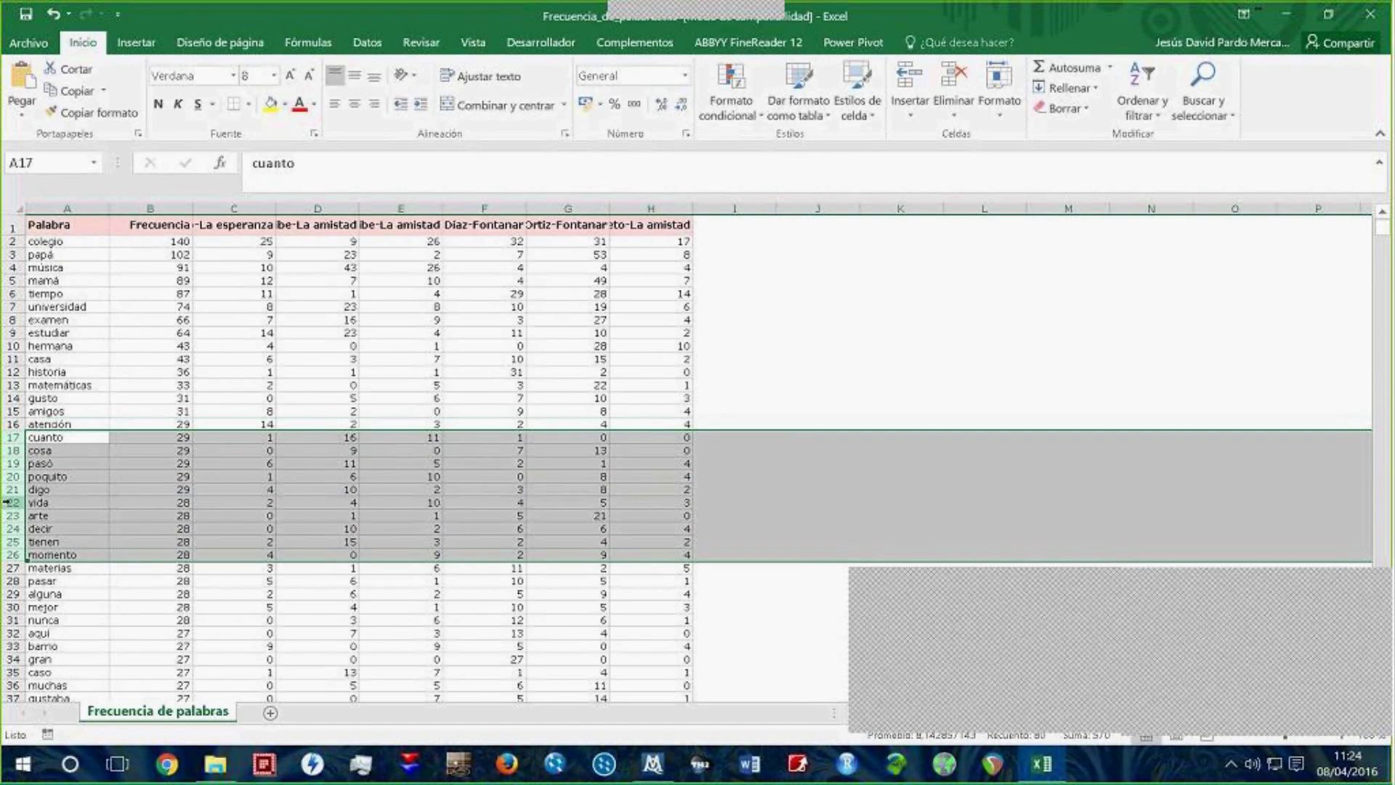
left_click_drag(10, 489, 13, 428)
right_click(14, 429)
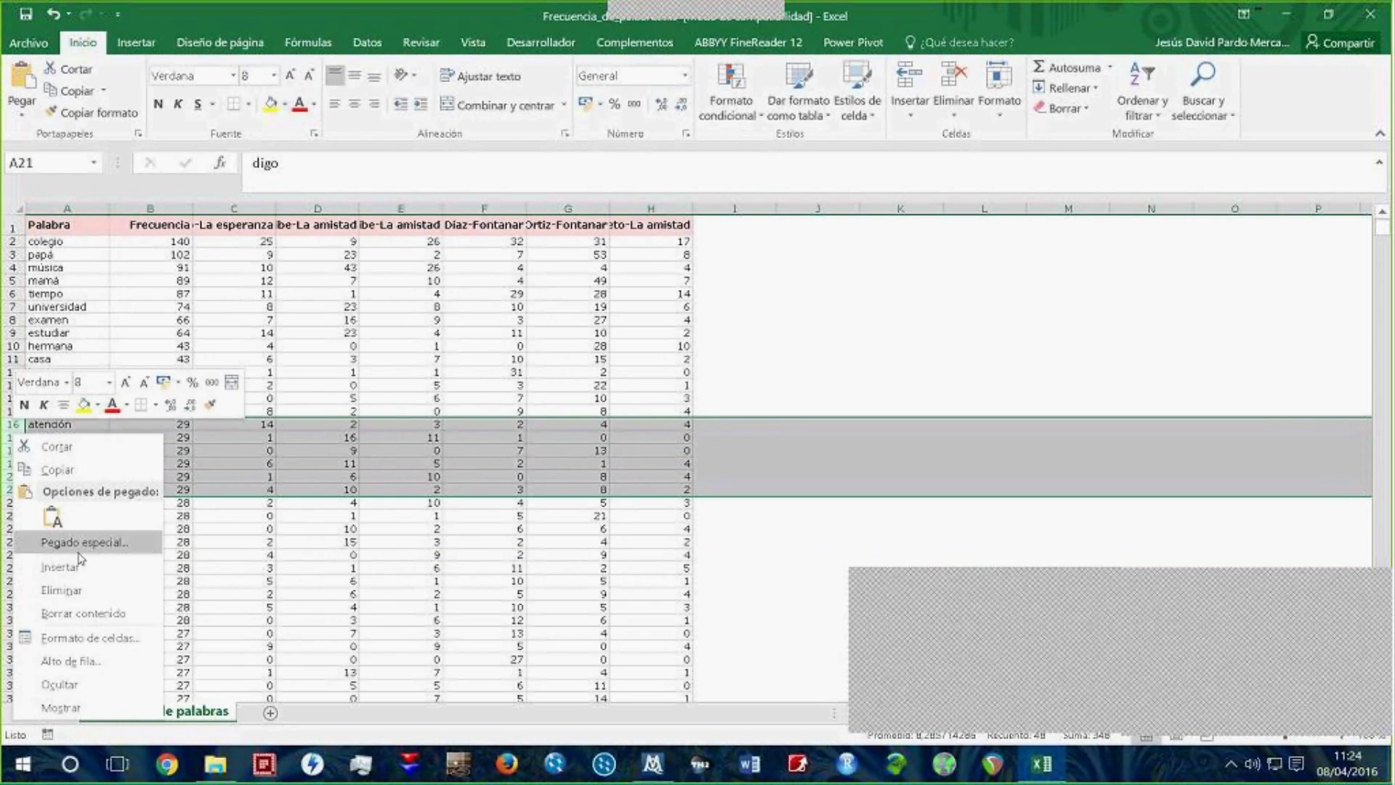
left_click(61, 590)
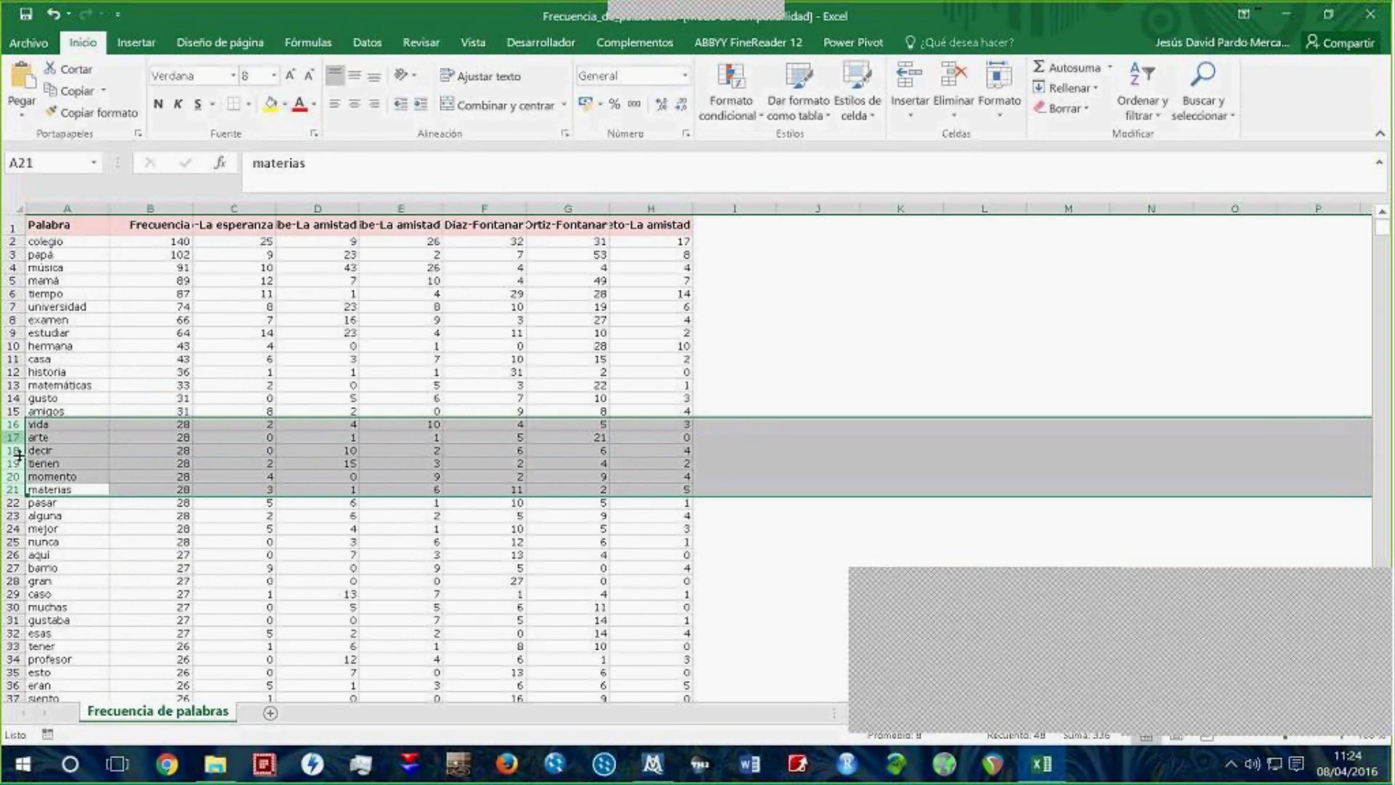
Step: Delete rows 18 to 20, from "decir" to "momento", and the rows from "pasar" to "aquí"
left_click_drag(14, 450, 16, 481)
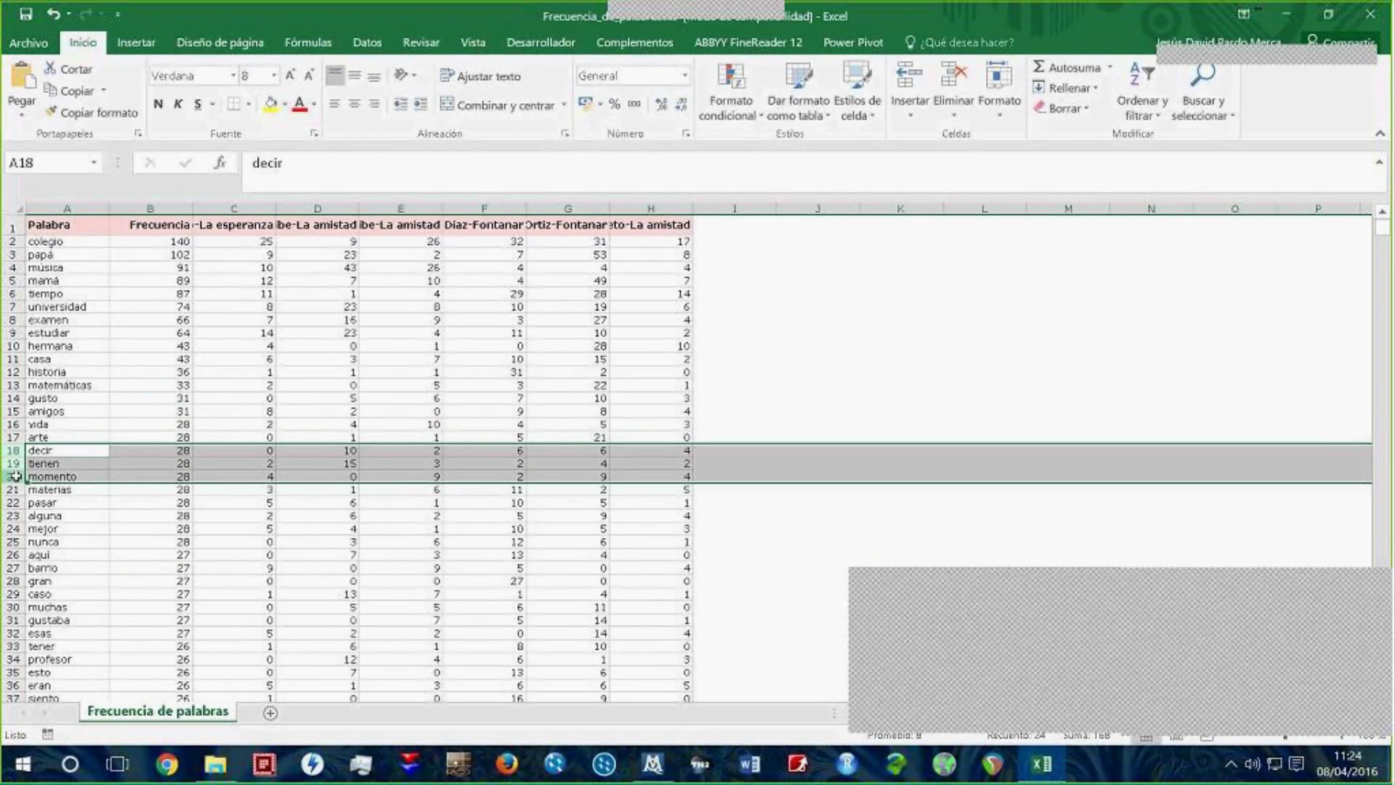
right_click(16, 481)
left_click(59, 356)
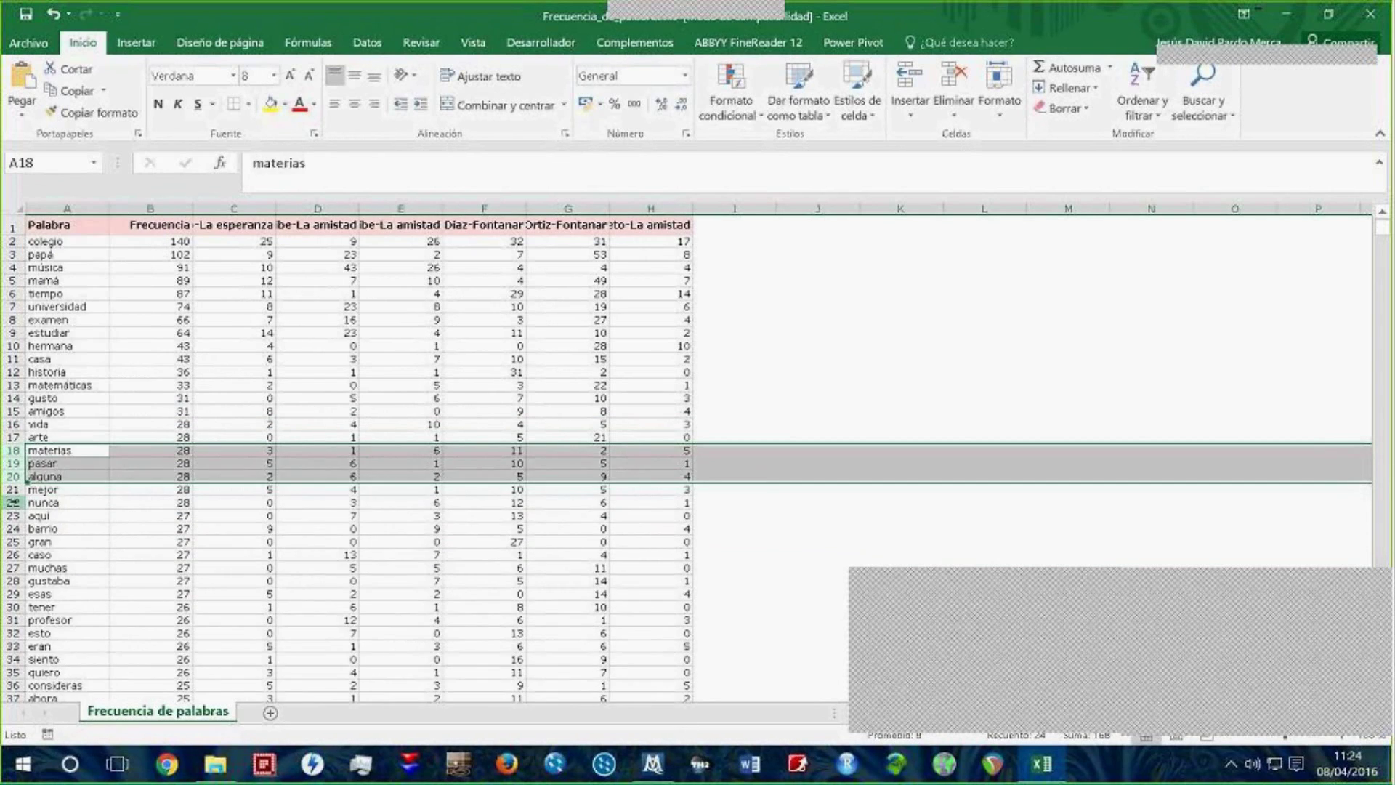
left_click_drag(17, 463, 16, 516)
right_click(16, 516)
left_click(61, 387)
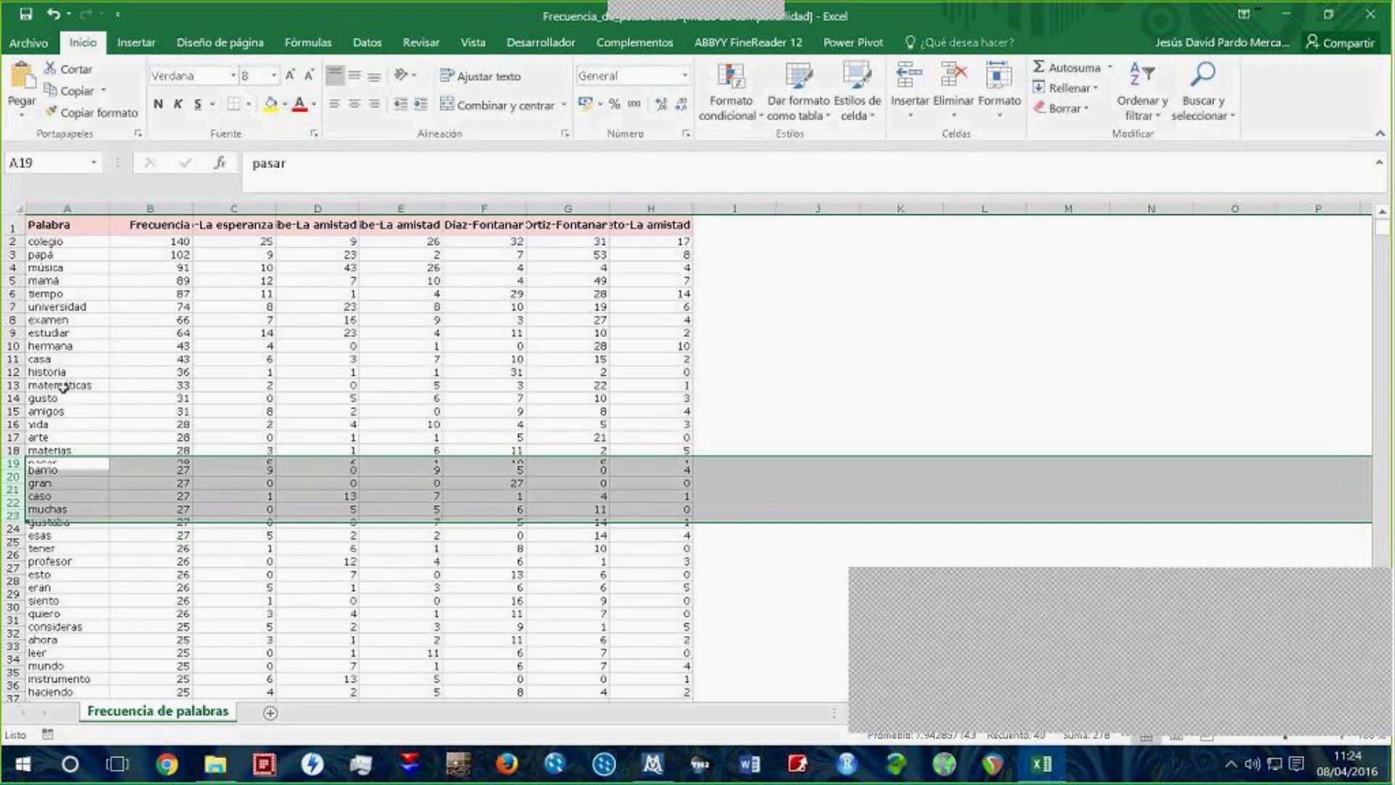
Step: Delete the rows from "gran" to "tener" and the rows from "esto" to "ahora"
left_click_drag(13, 476, 12, 544)
right_click(12, 543)
left_click(69, 415)
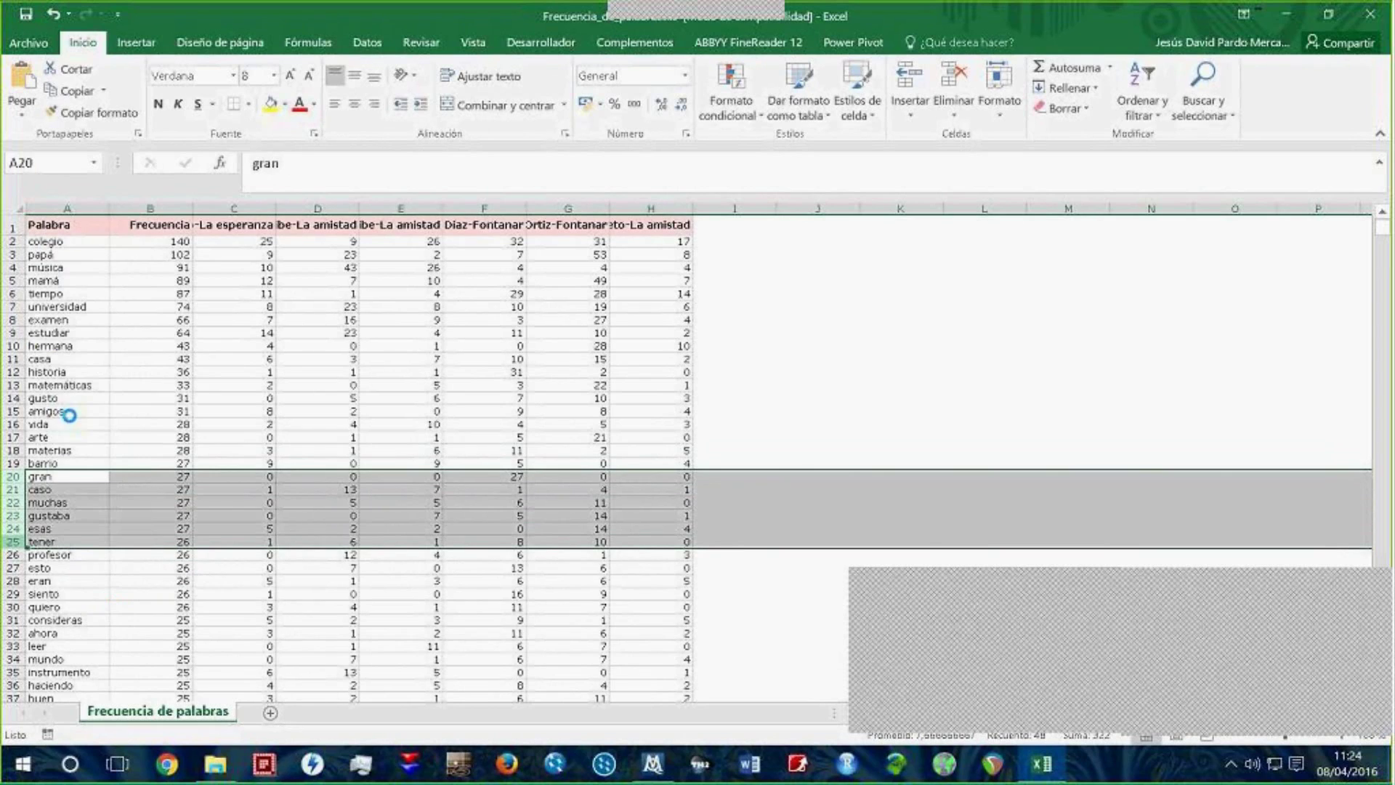
left_click(13, 489)
left_click_drag(13, 489, 7, 555)
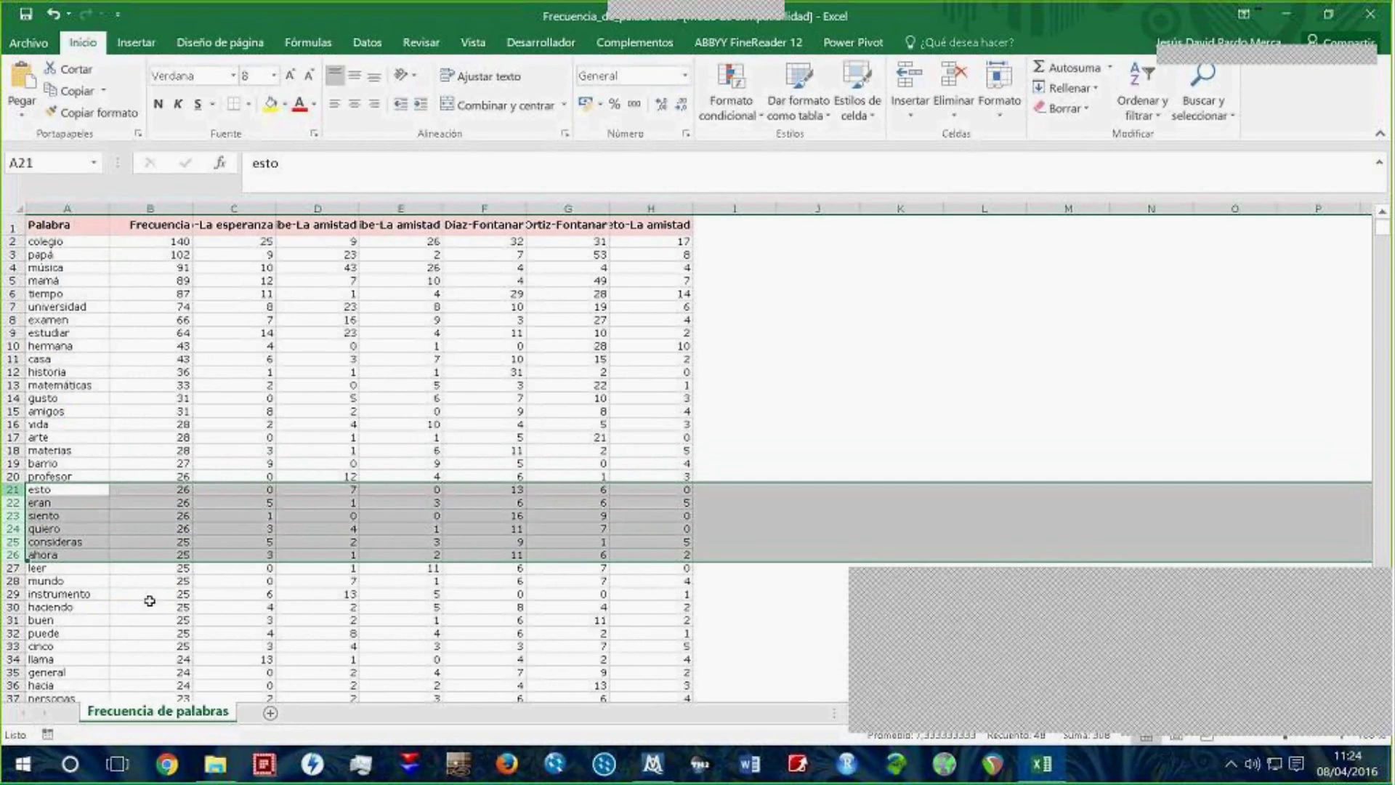
right_click(12, 528)
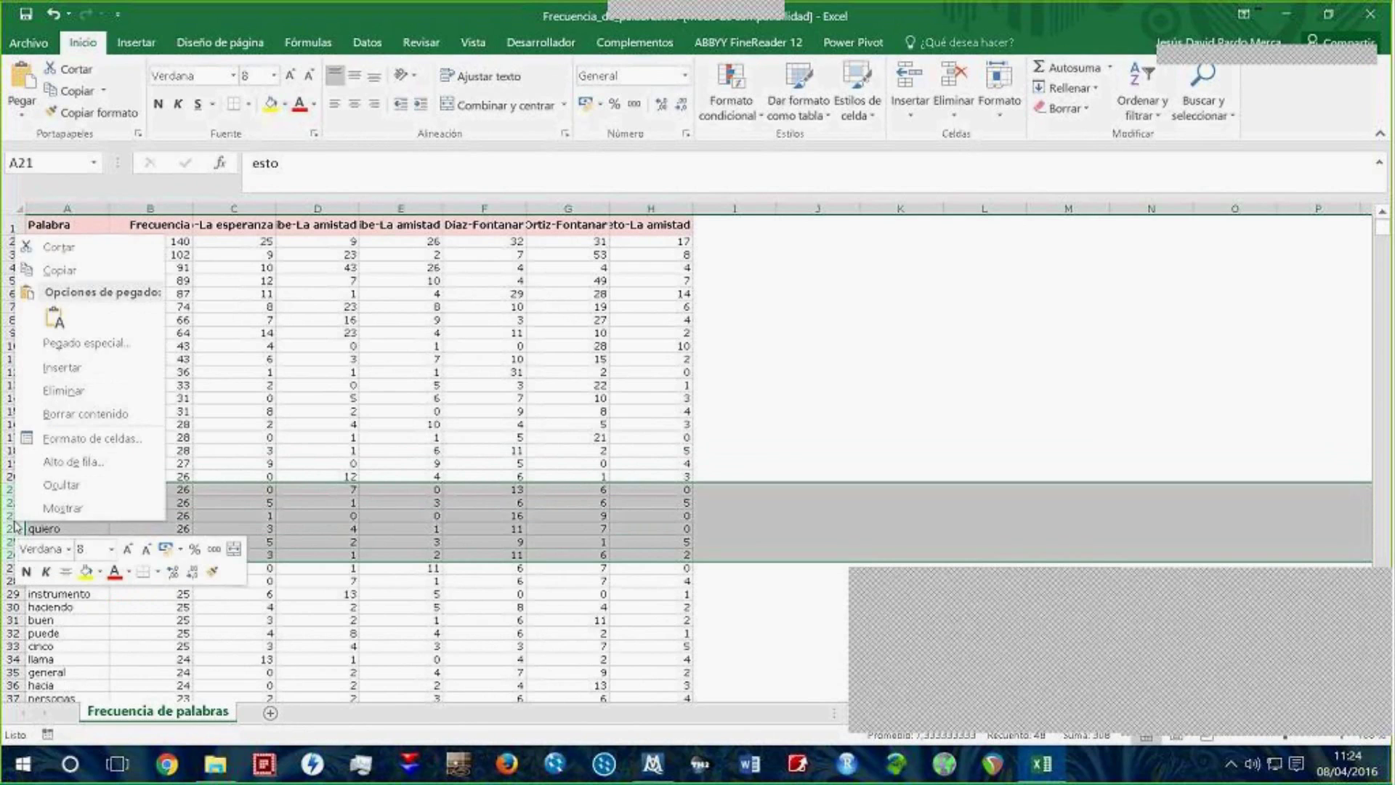
left_click(88, 389)
Step: Clear all table contents from row 22, the word "mundo", down to the end, and return to cell A1
left_click(40, 501)
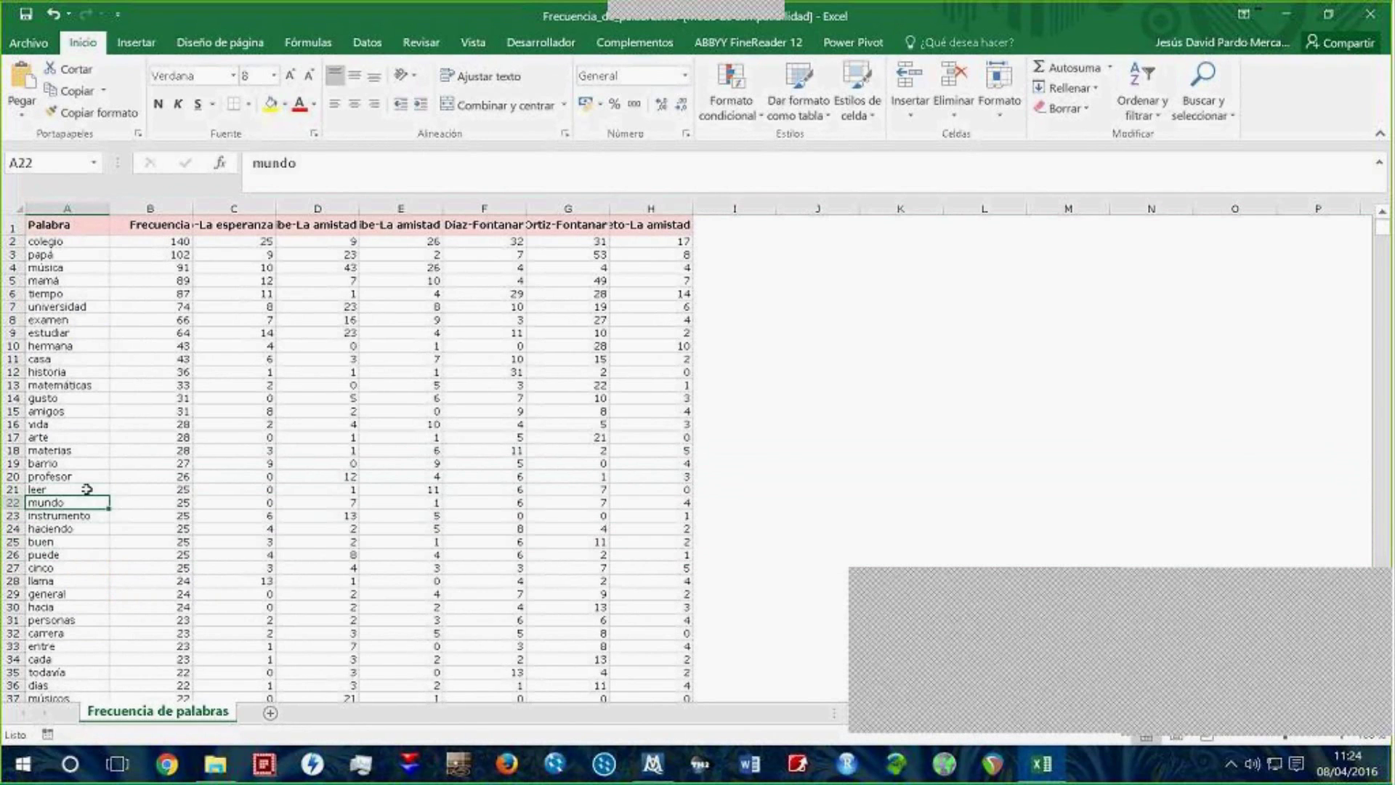
key("ctrl+shift+Right")
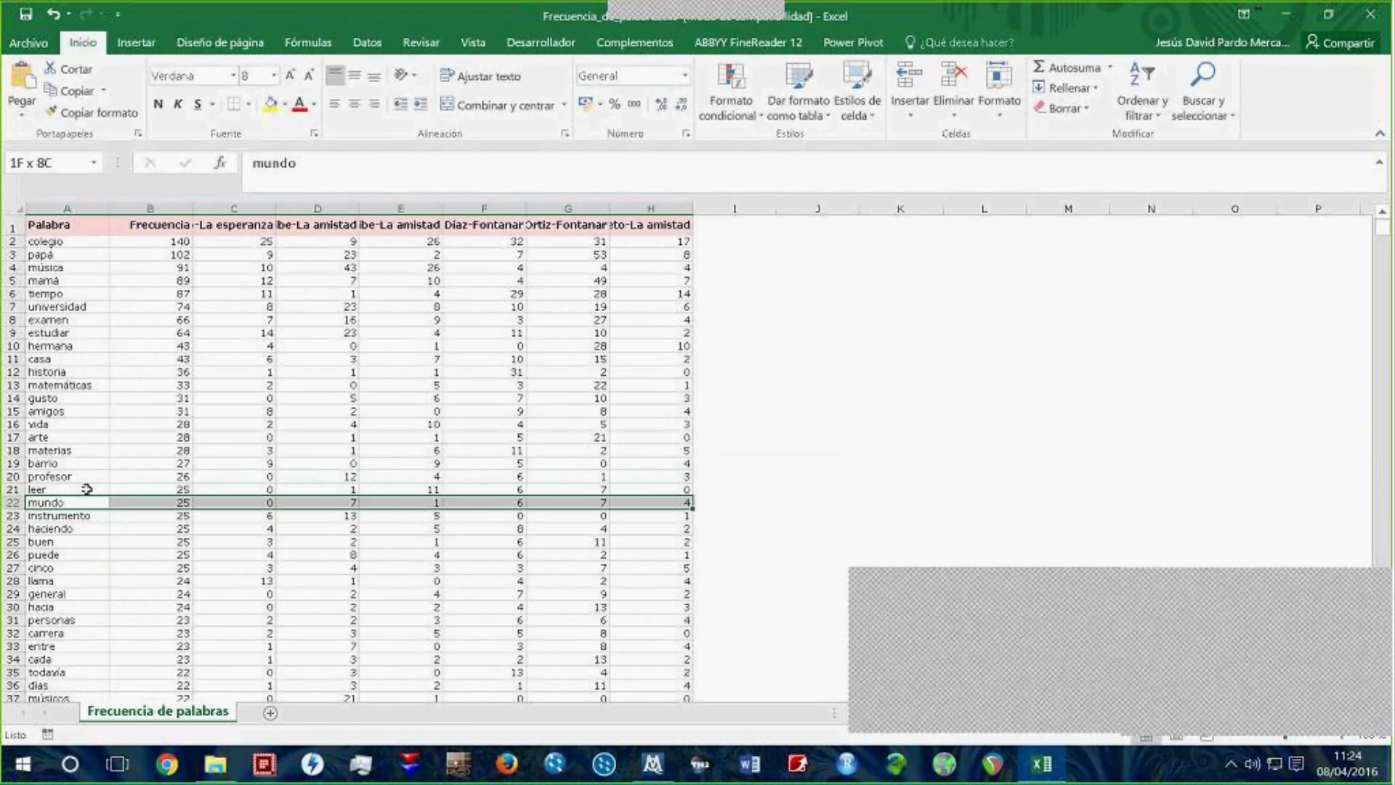
key("ctrl+shift+Down")
key("Delete")
scroll(86, 488, "up", 12)
key("ctrl+Home")
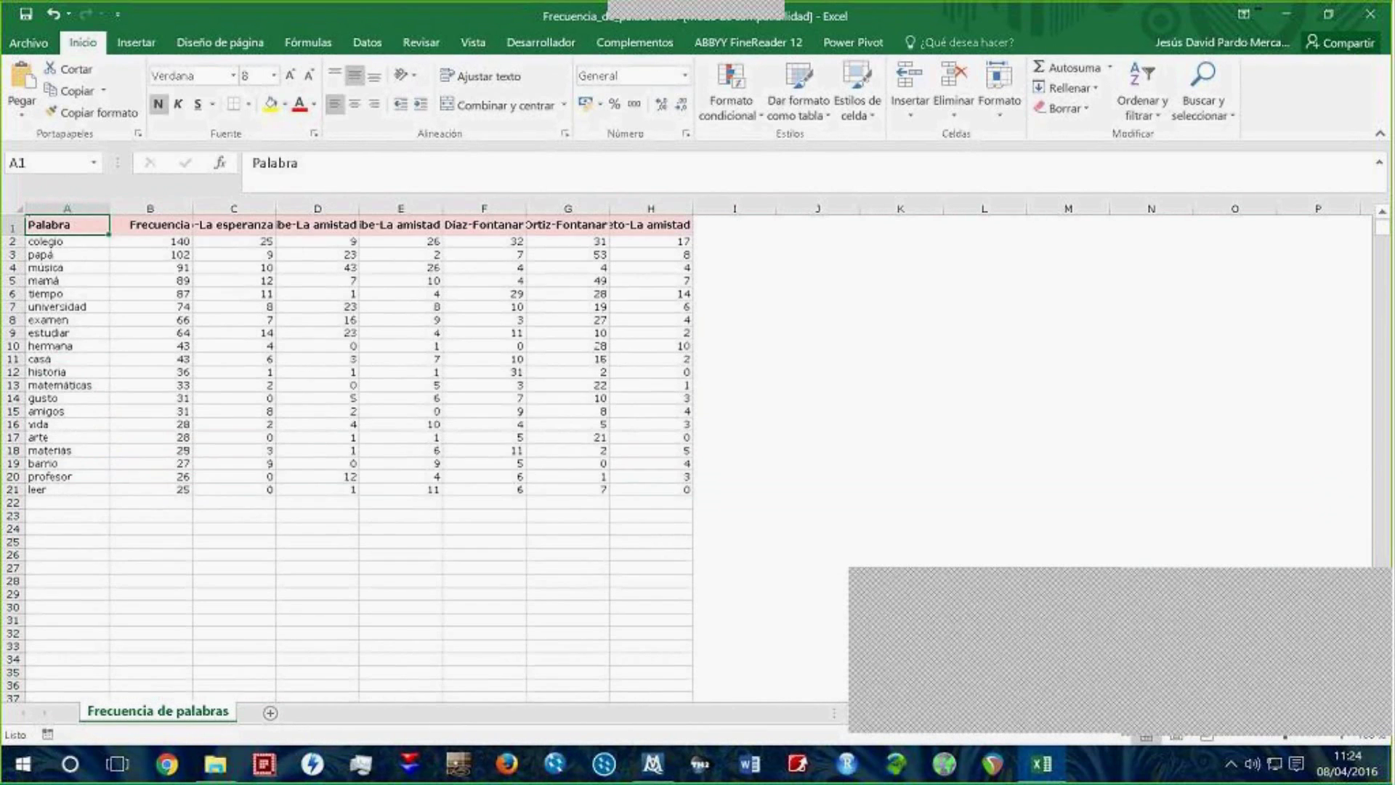
Step: Add filters to the header row of the word table
left_click(1143, 114)
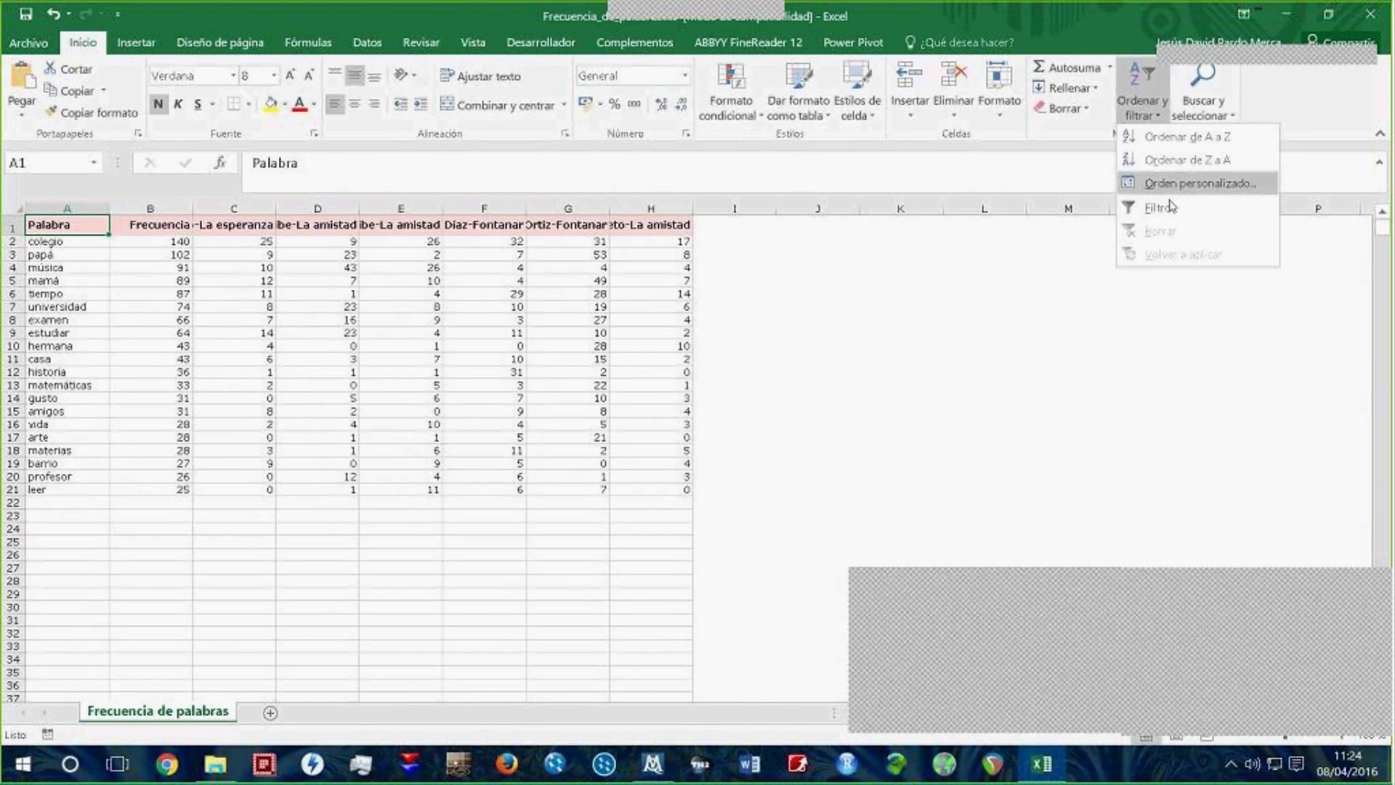
left_click(1152, 209)
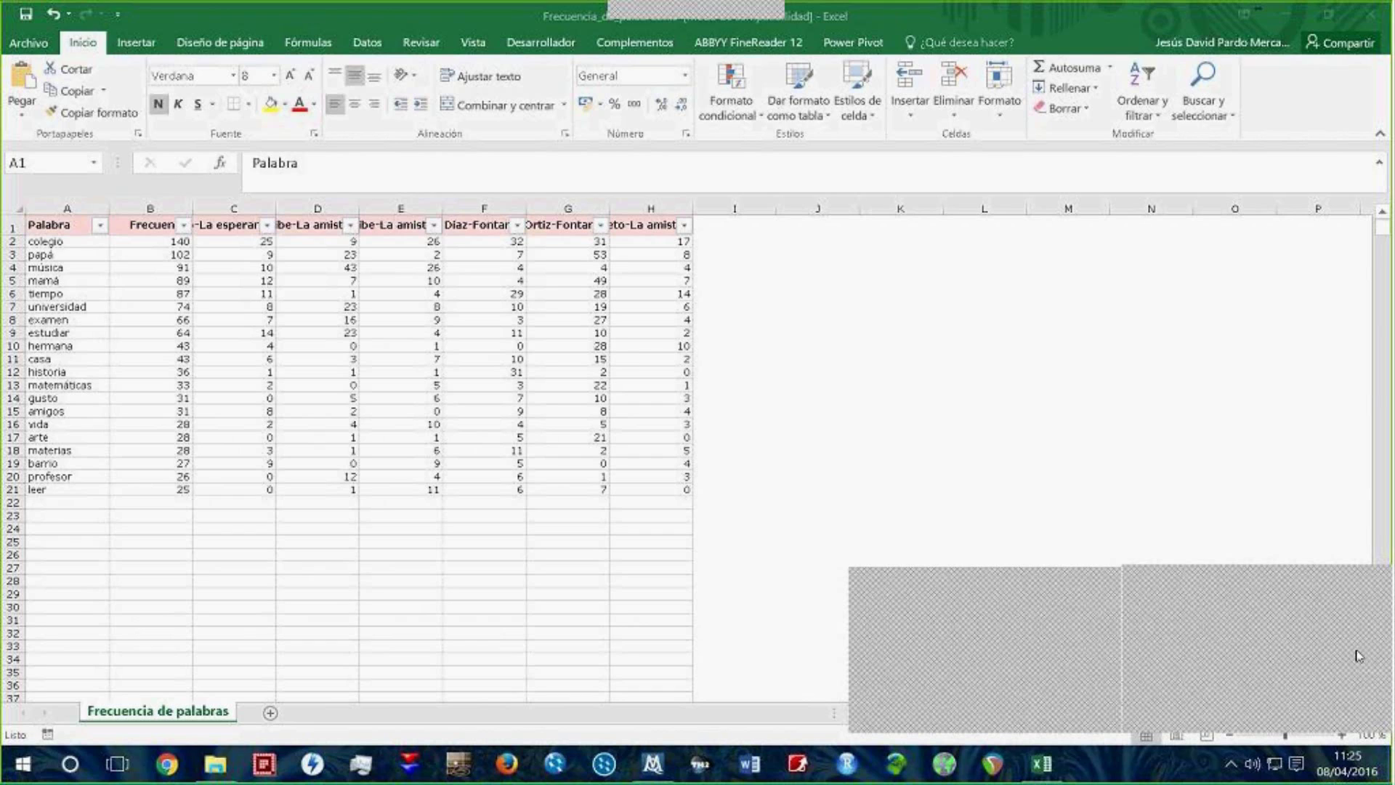
Step: Switch to MAXQDA and locate the Excel export in the word frequency window
left_click(651, 765)
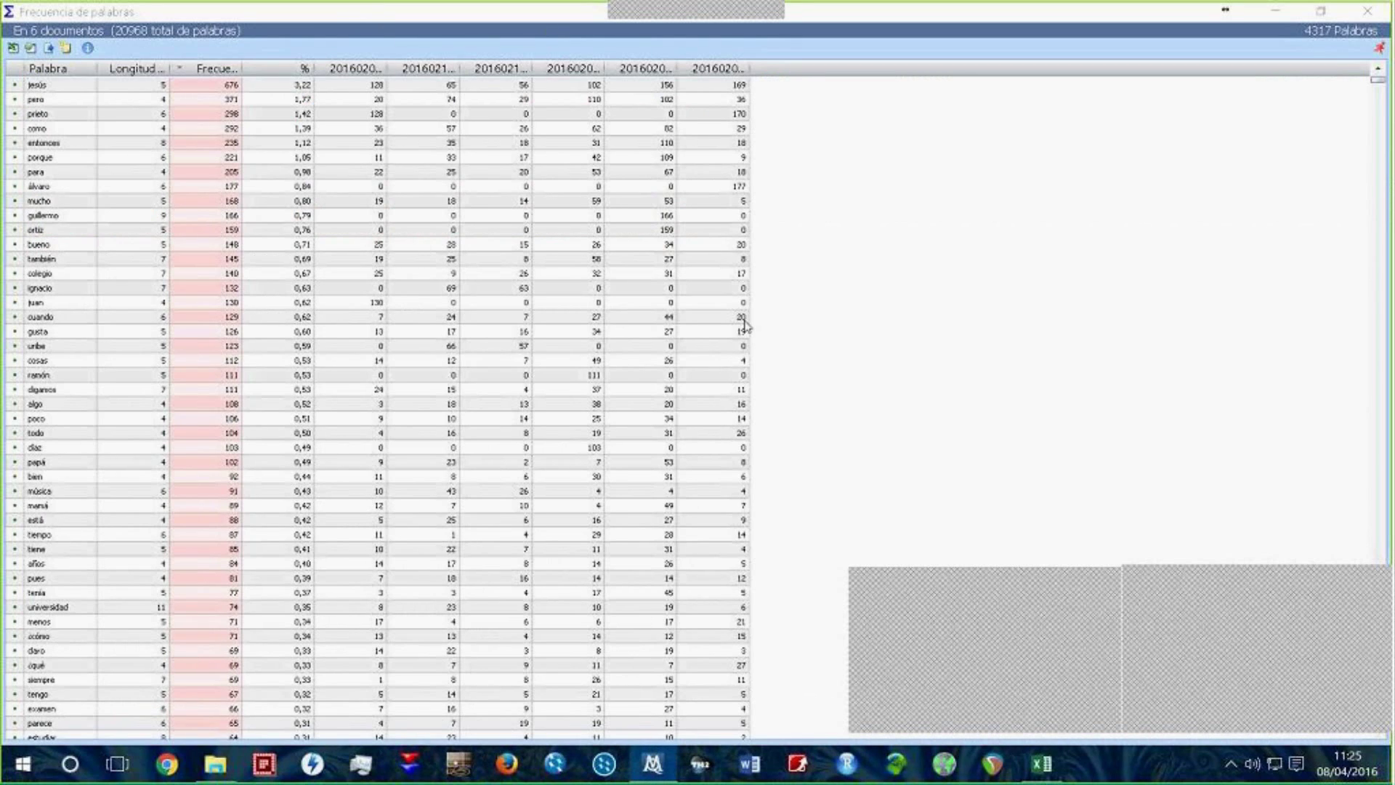
left_click(14, 49)
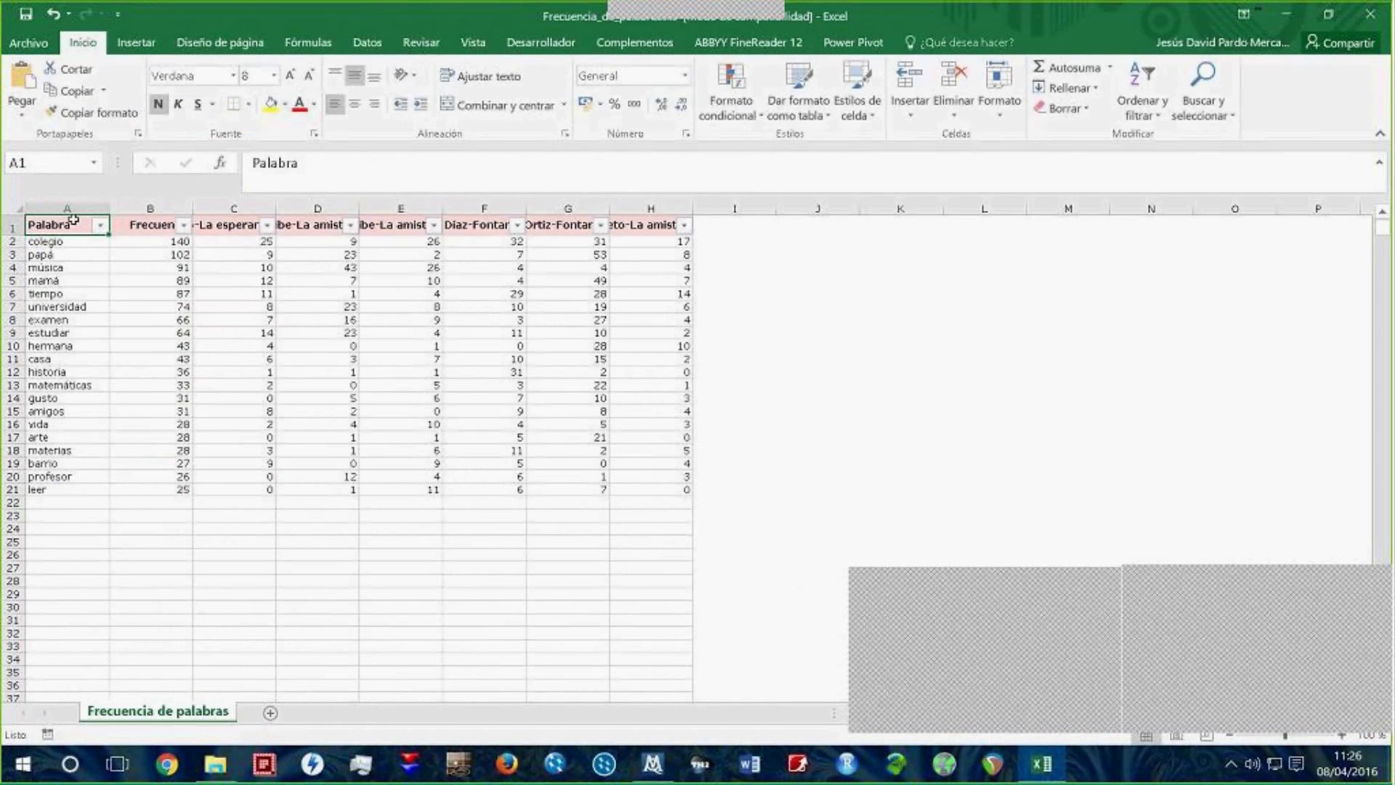
Step: In Excel, sort the table by the Palabra column from A to Z
left_click(100, 226)
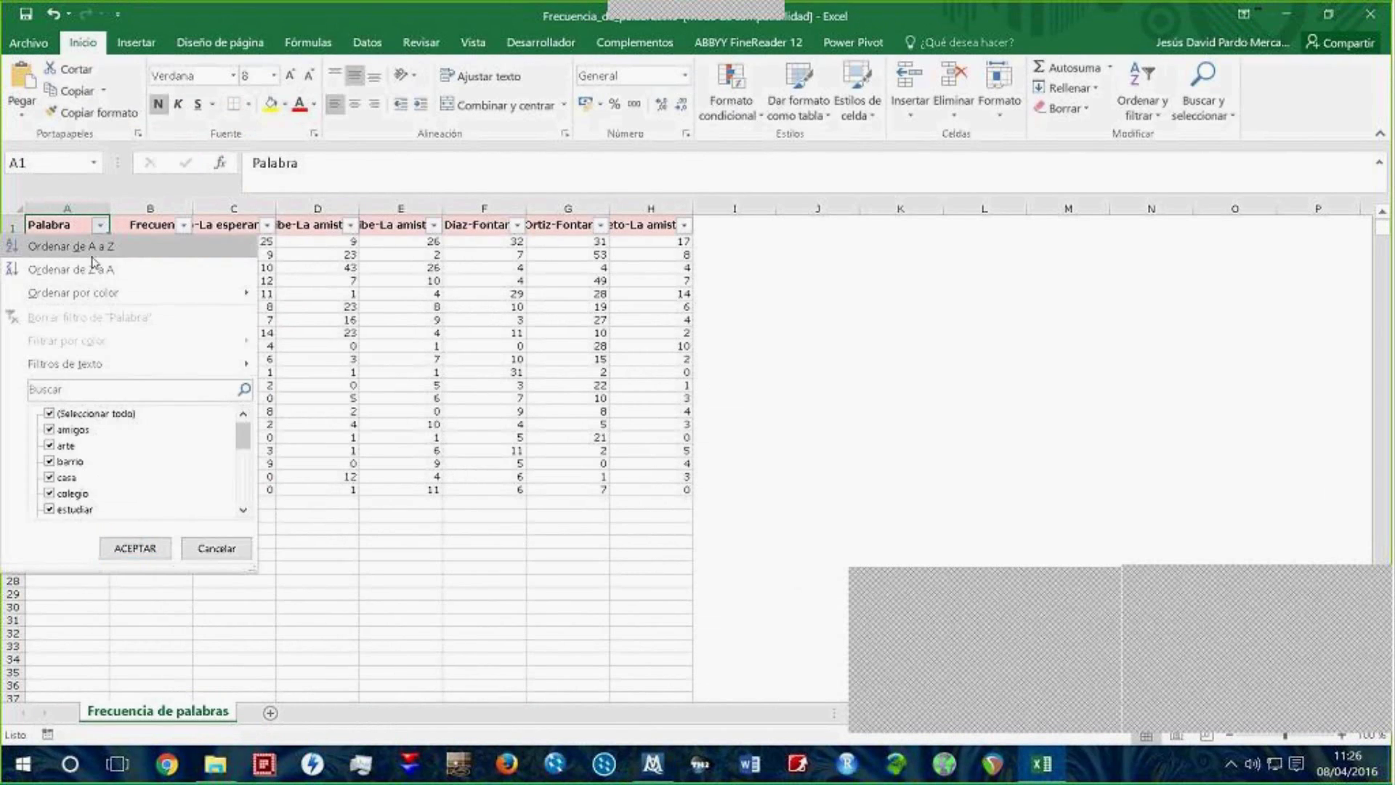
left_click(102, 246)
Step: Insert the recommended clustered column chart for the Palabra and Frecuencia columns, rows 1 to 21
left_click_drag(65, 227, 173, 488)
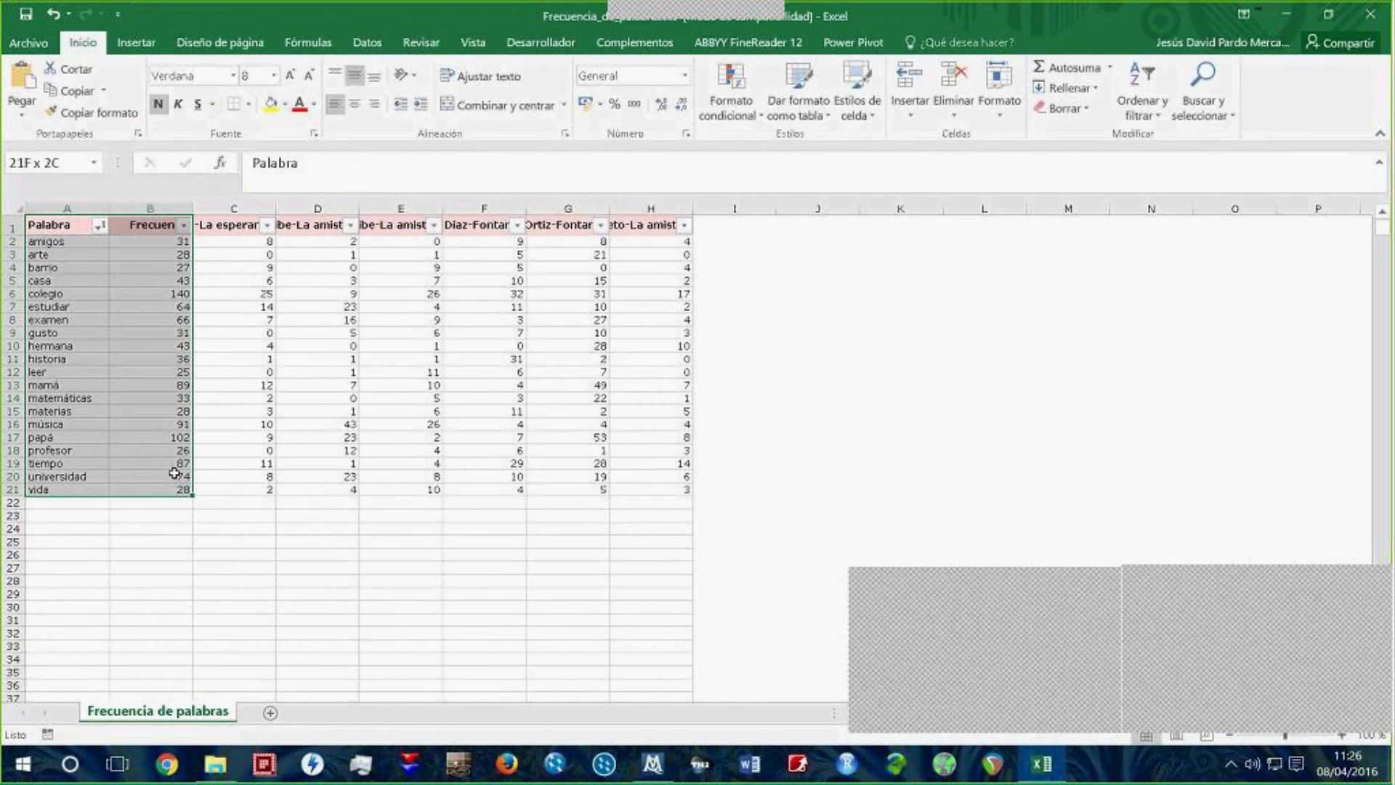
left_click(134, 45)
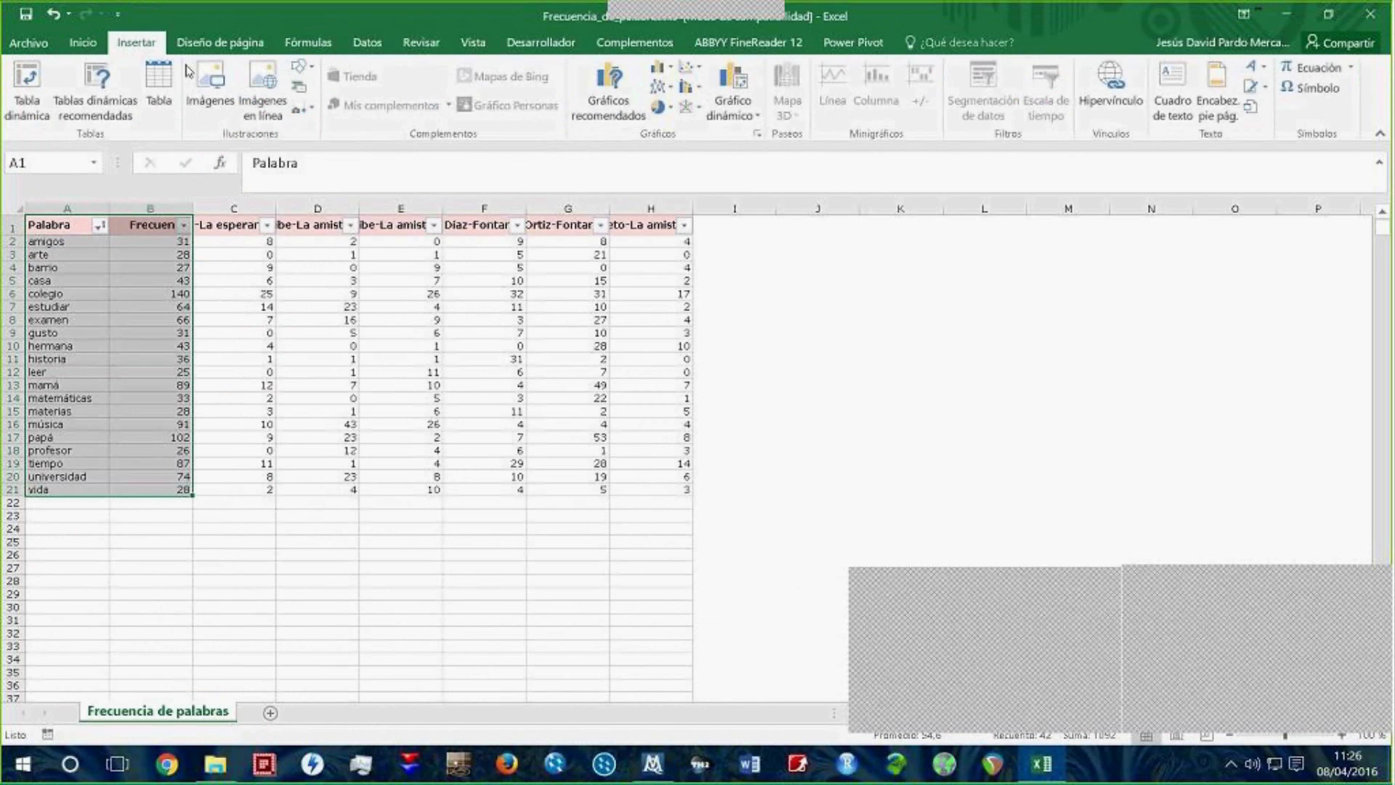
left_click(606, 94)
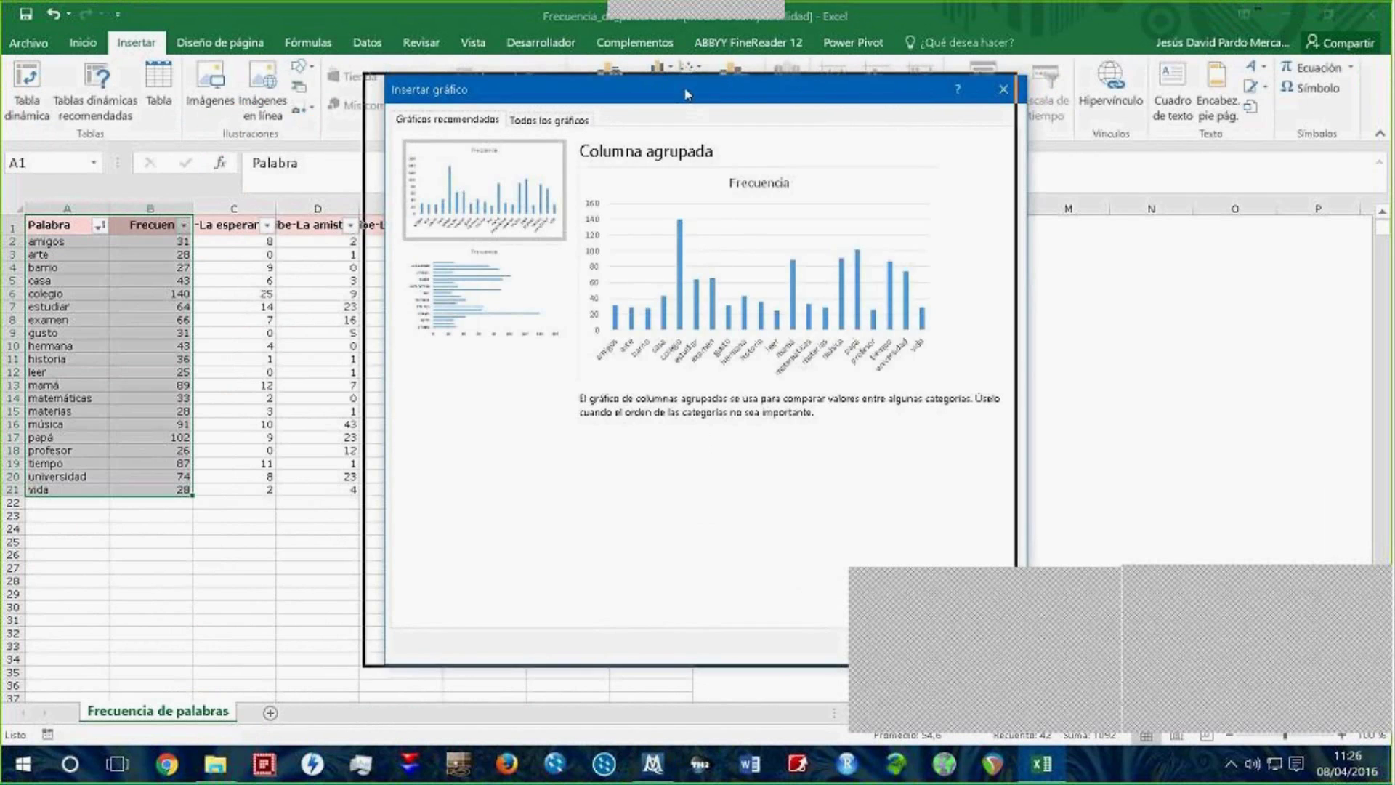
left_click_drag(687, 94, 541, 93)
left_click(754, 638)
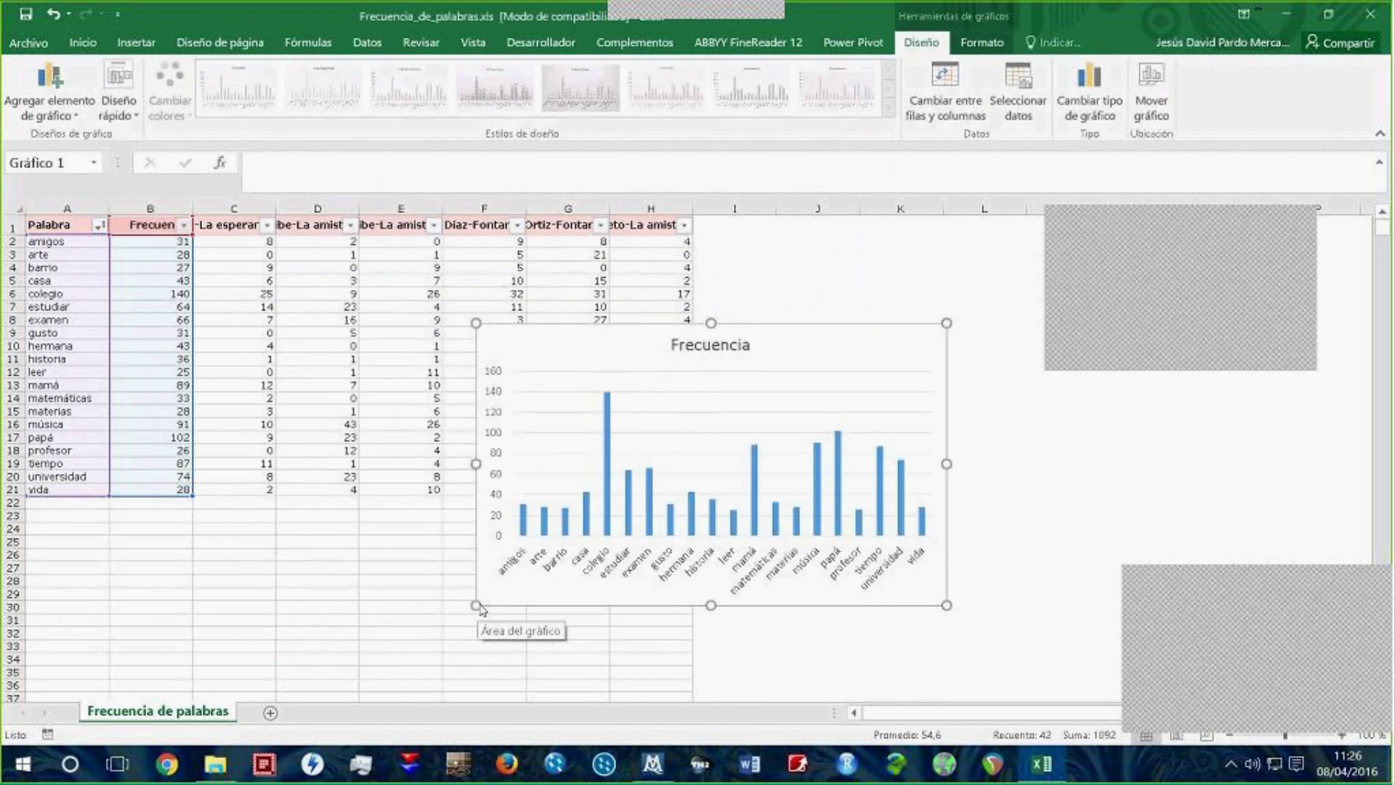
Step: Enlarge the frequency chart and remove its title, placing the chart beside the first three columns of the table
left_click_drag(477, 605, 331, 654)
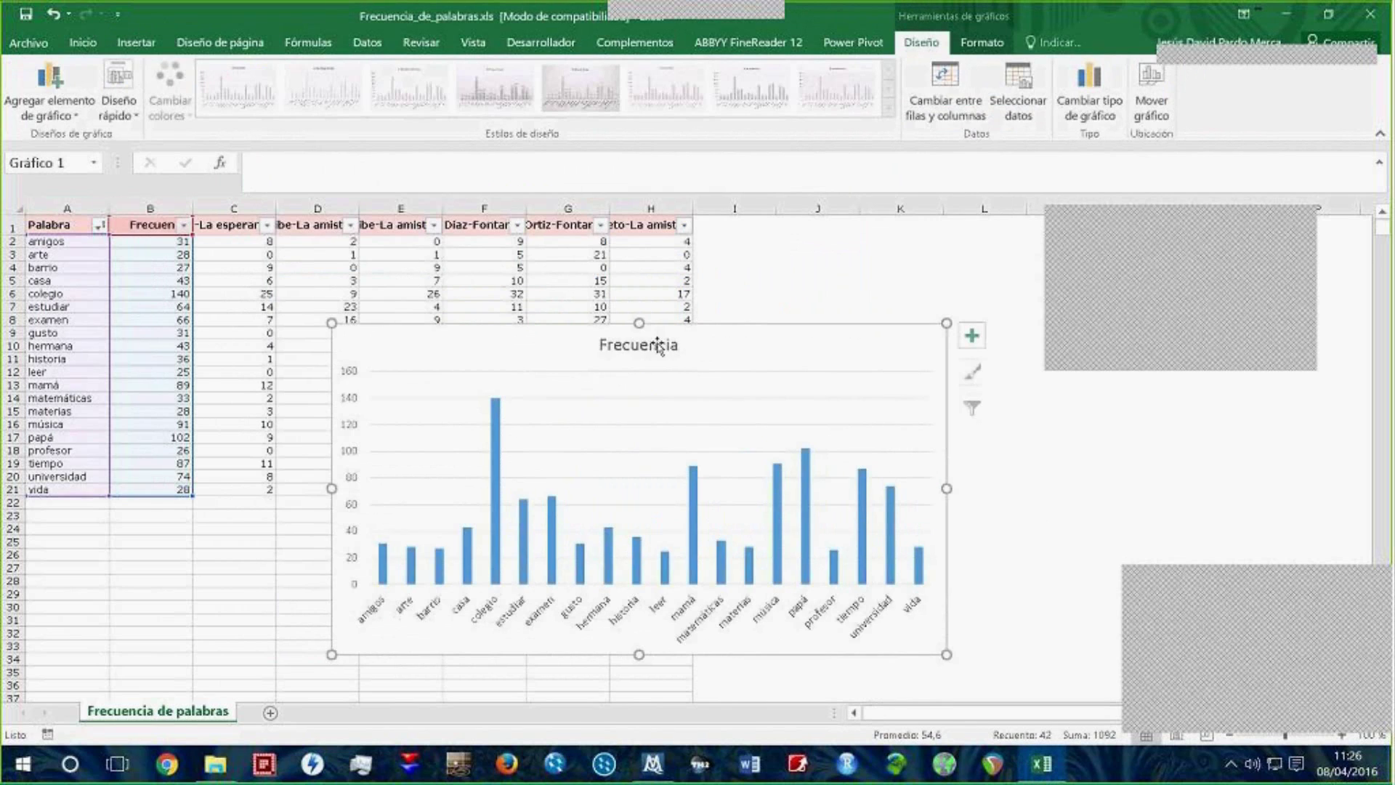
left_click(658, 347)
key("Delete")
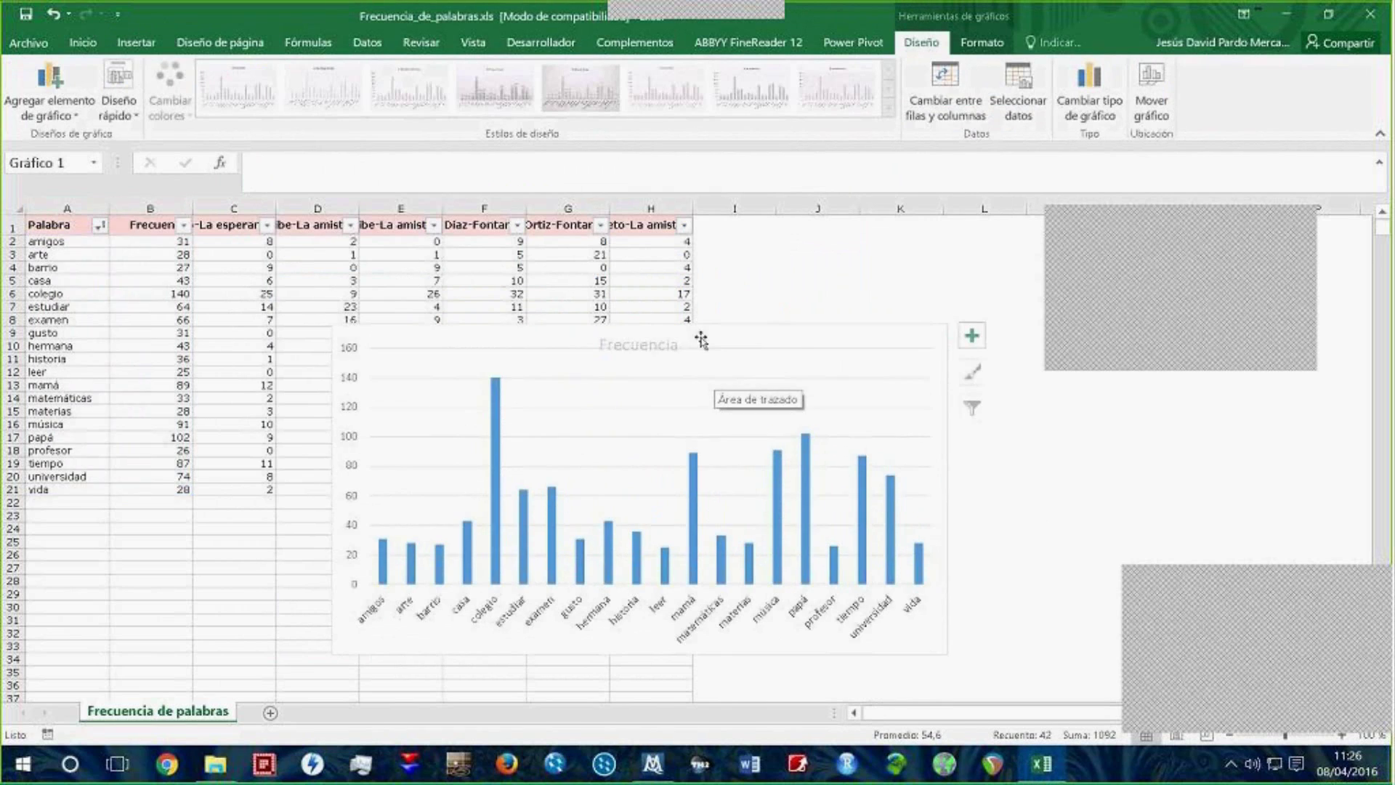
left_click_drag(701, 340, 657, 280)
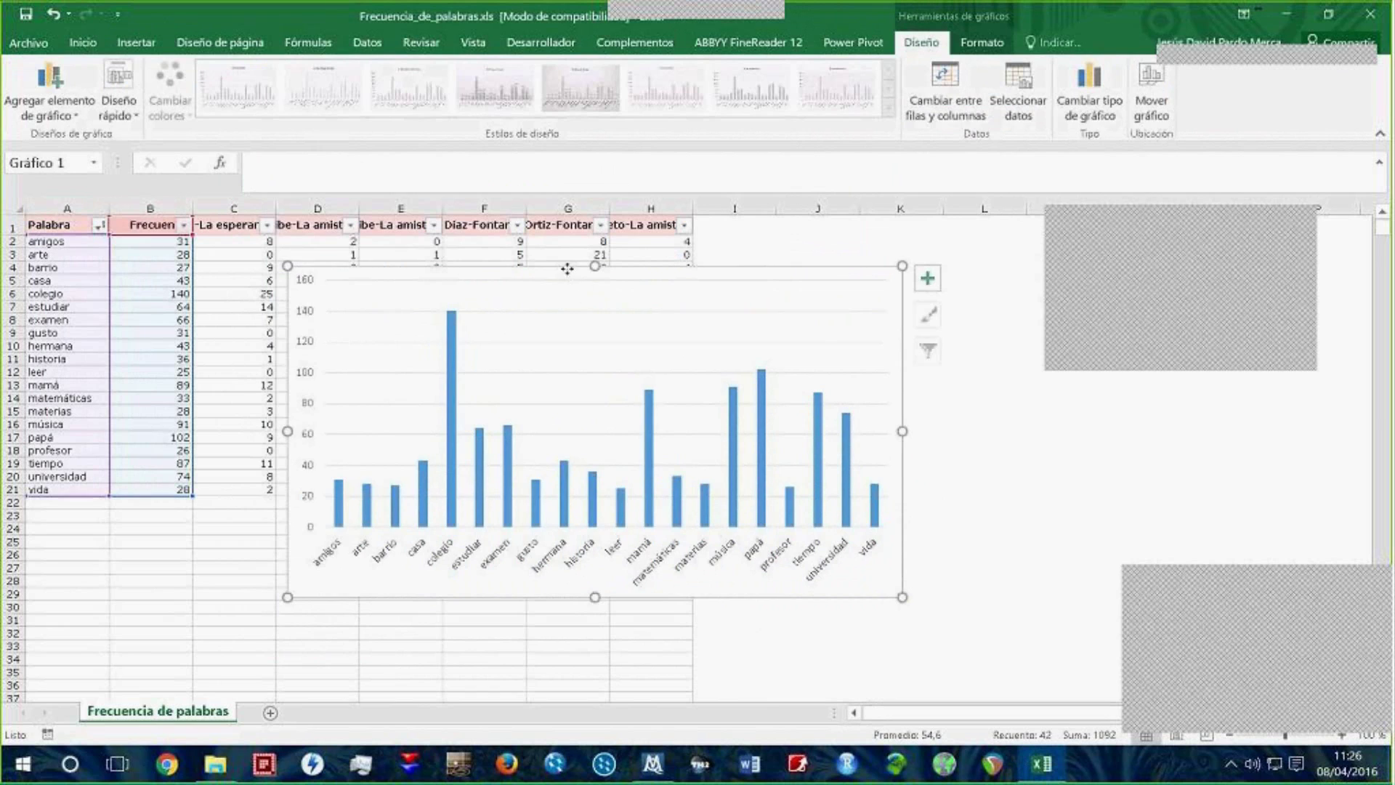
left_click_drag(567, 269, 606, 273)
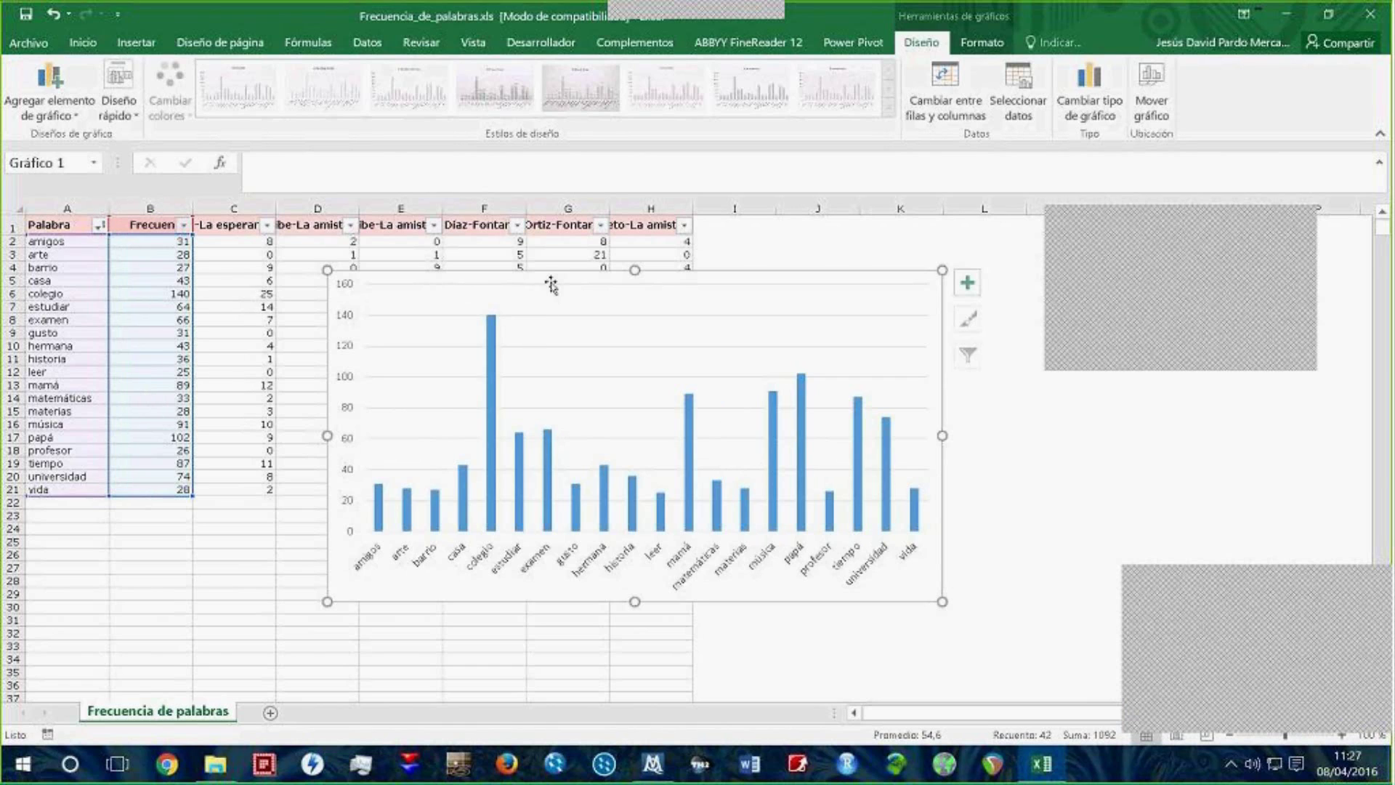
Step: Delete the frequency column chart from the sheet
key("Delete")
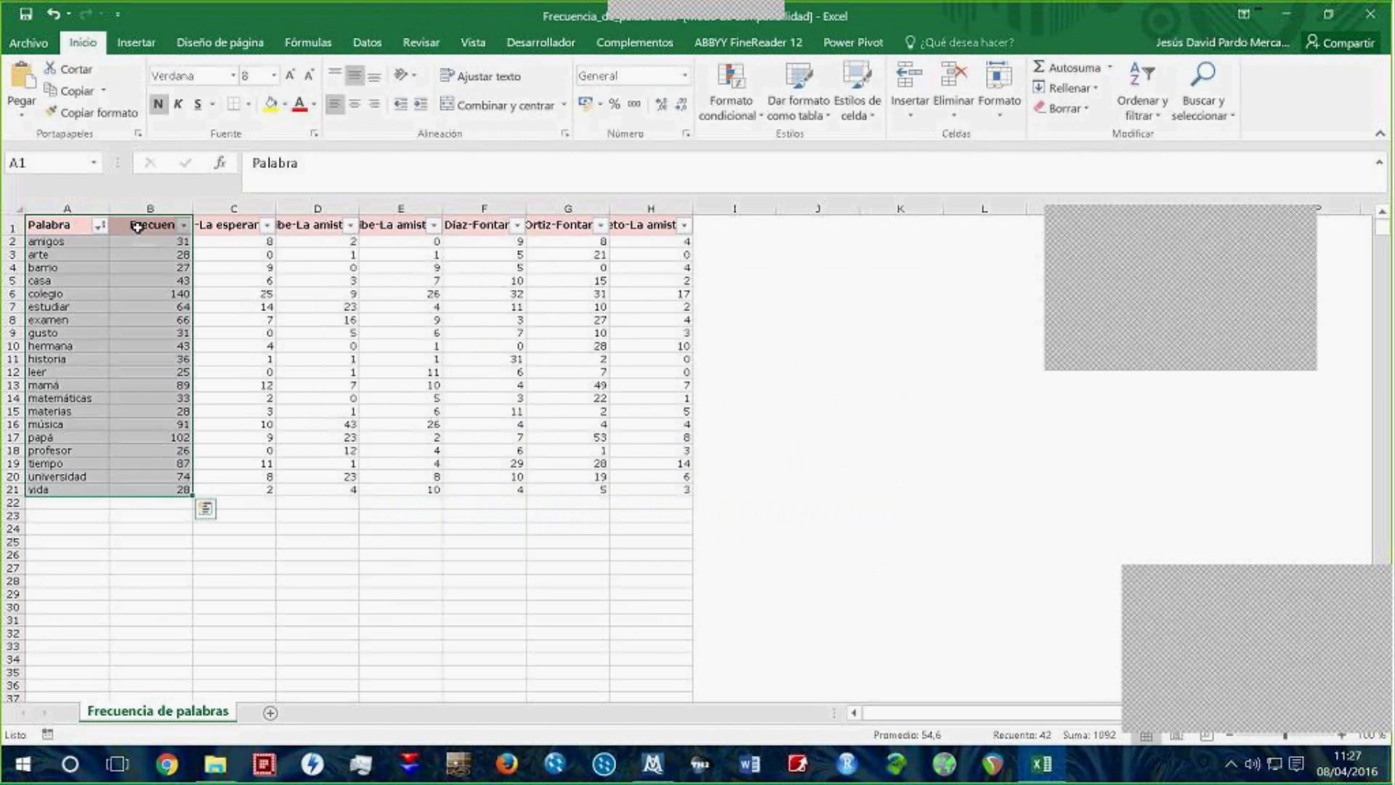
Step: Hide column B, Frecuencia
left_click(149, 207)
right_click(149, 207)
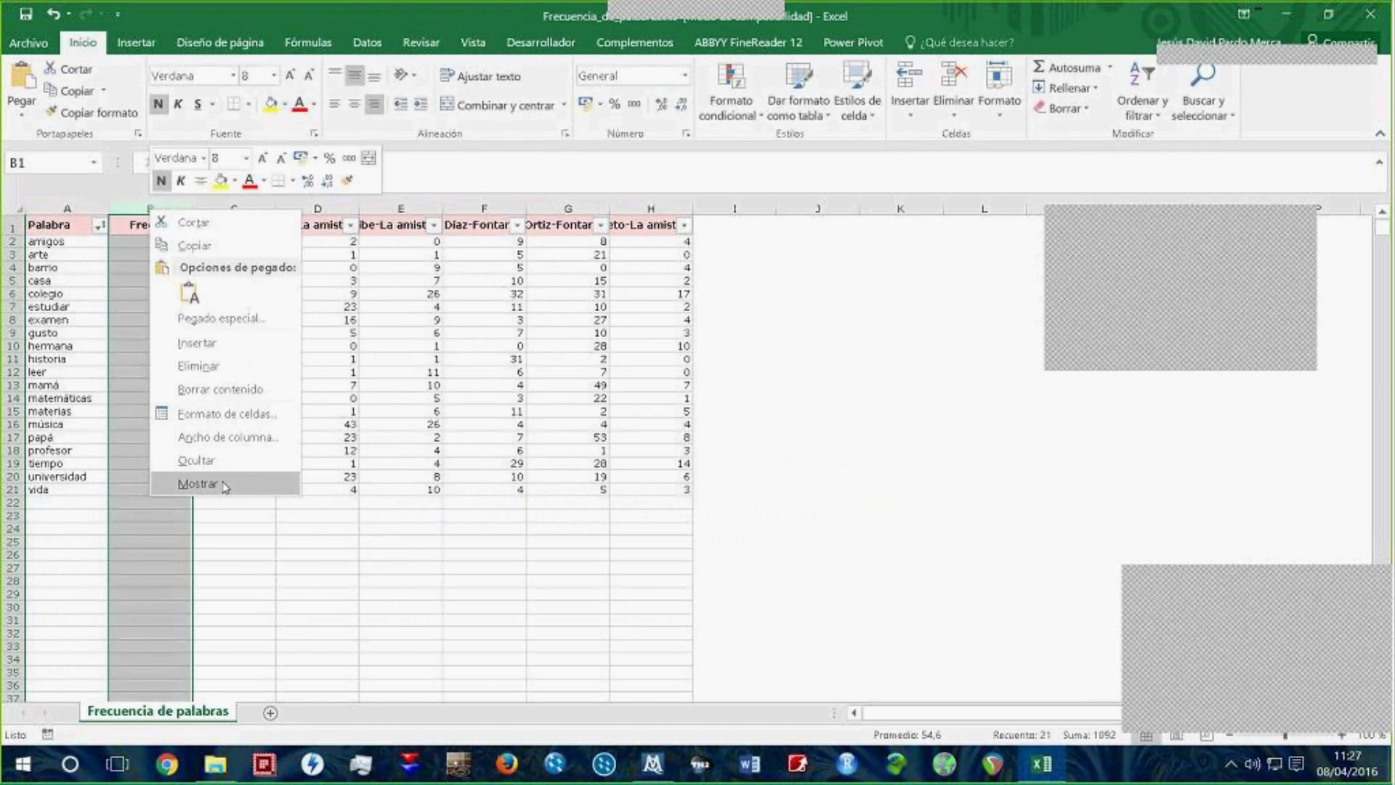
left_click(207, 460)
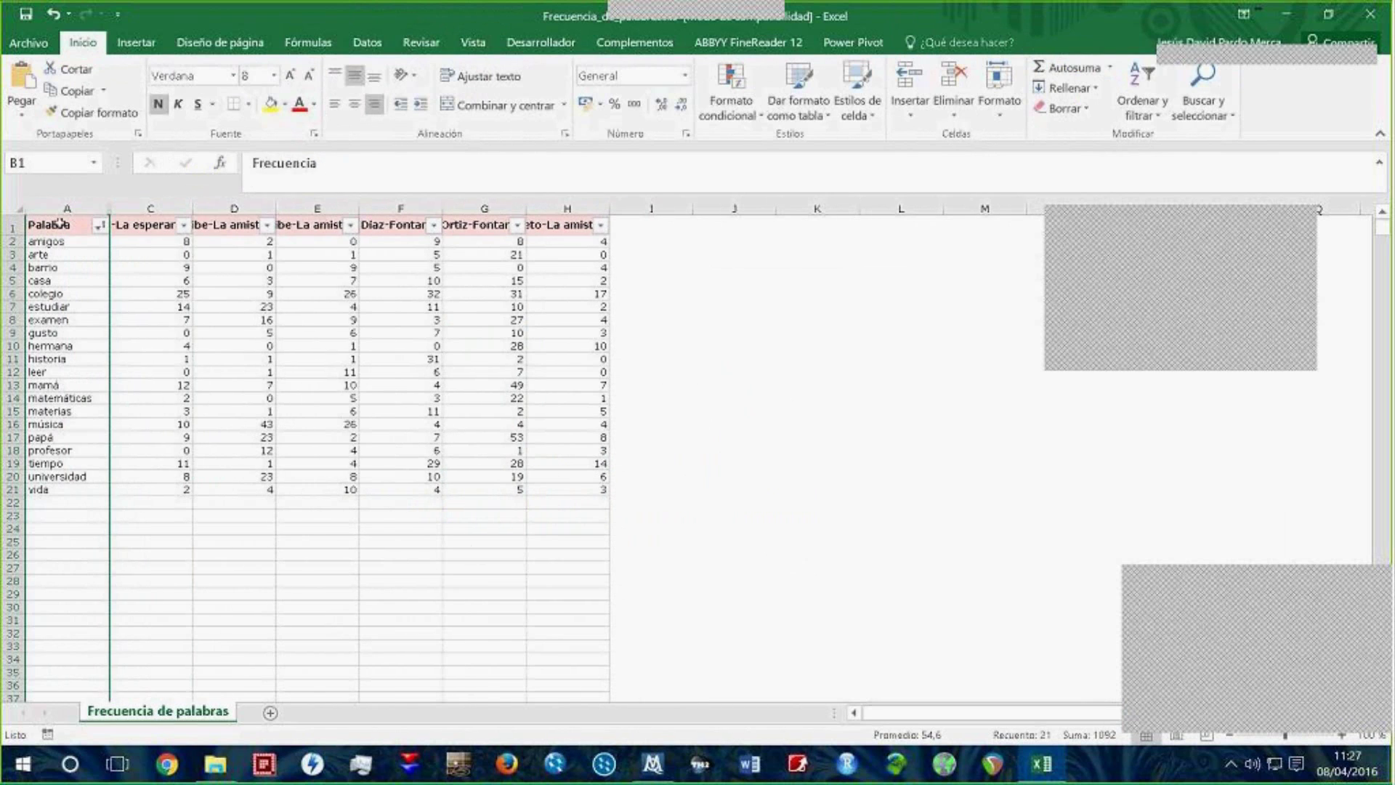
Step: Insert the recommended clustered column chart for the words and all six interview columns, rows 1 to 21, and enlarge it
left_click_drag(59, 224, 566, 481)
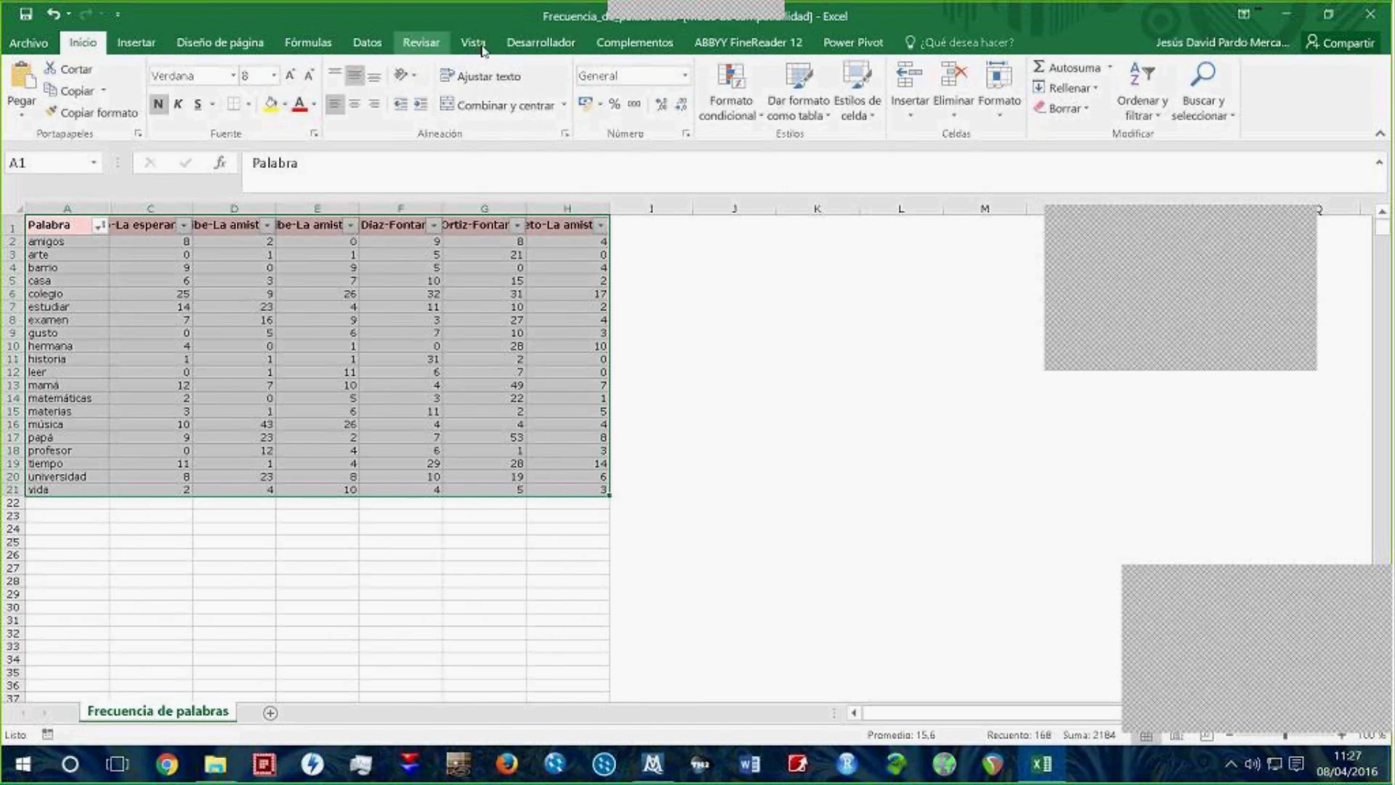
left_click(136, 42)
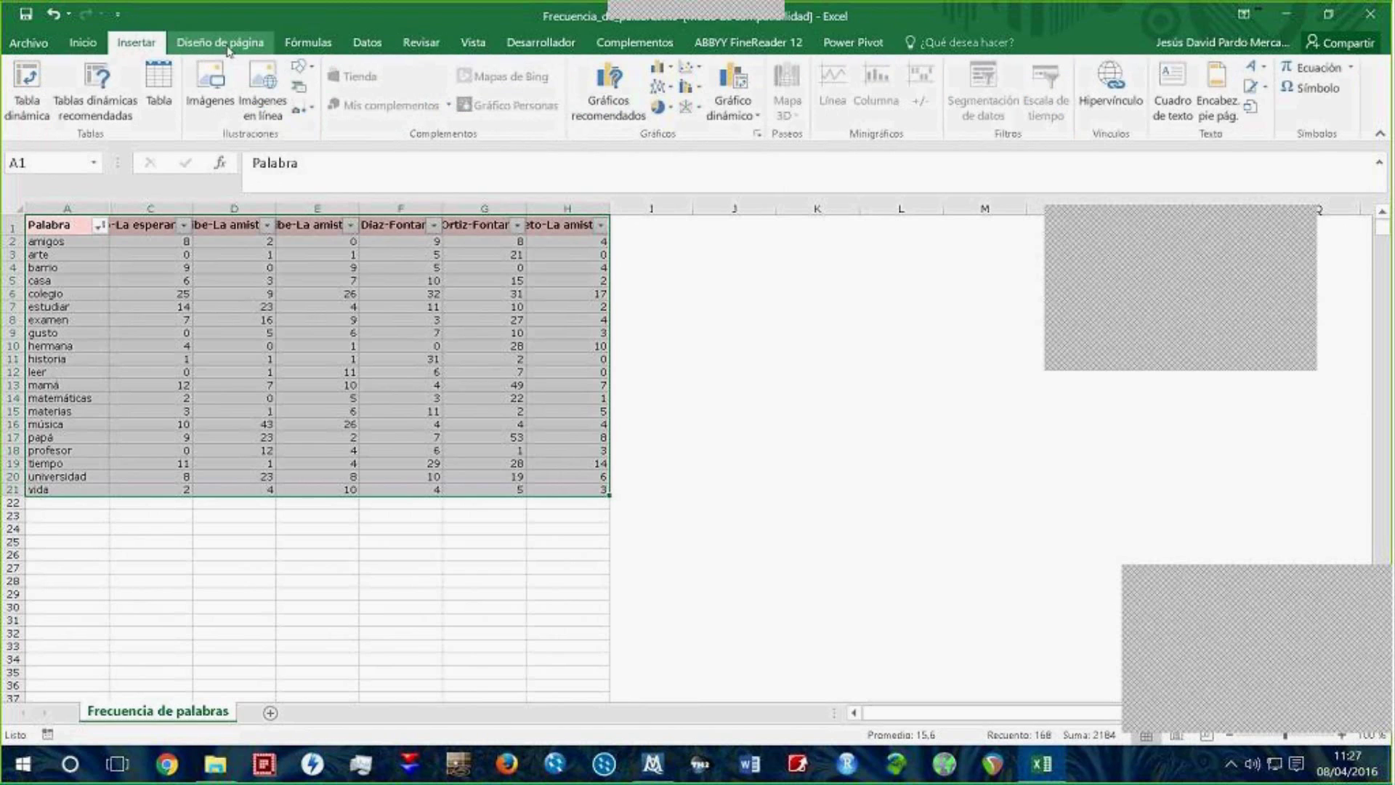
left_click(624, 94)
left_click(781, 639)
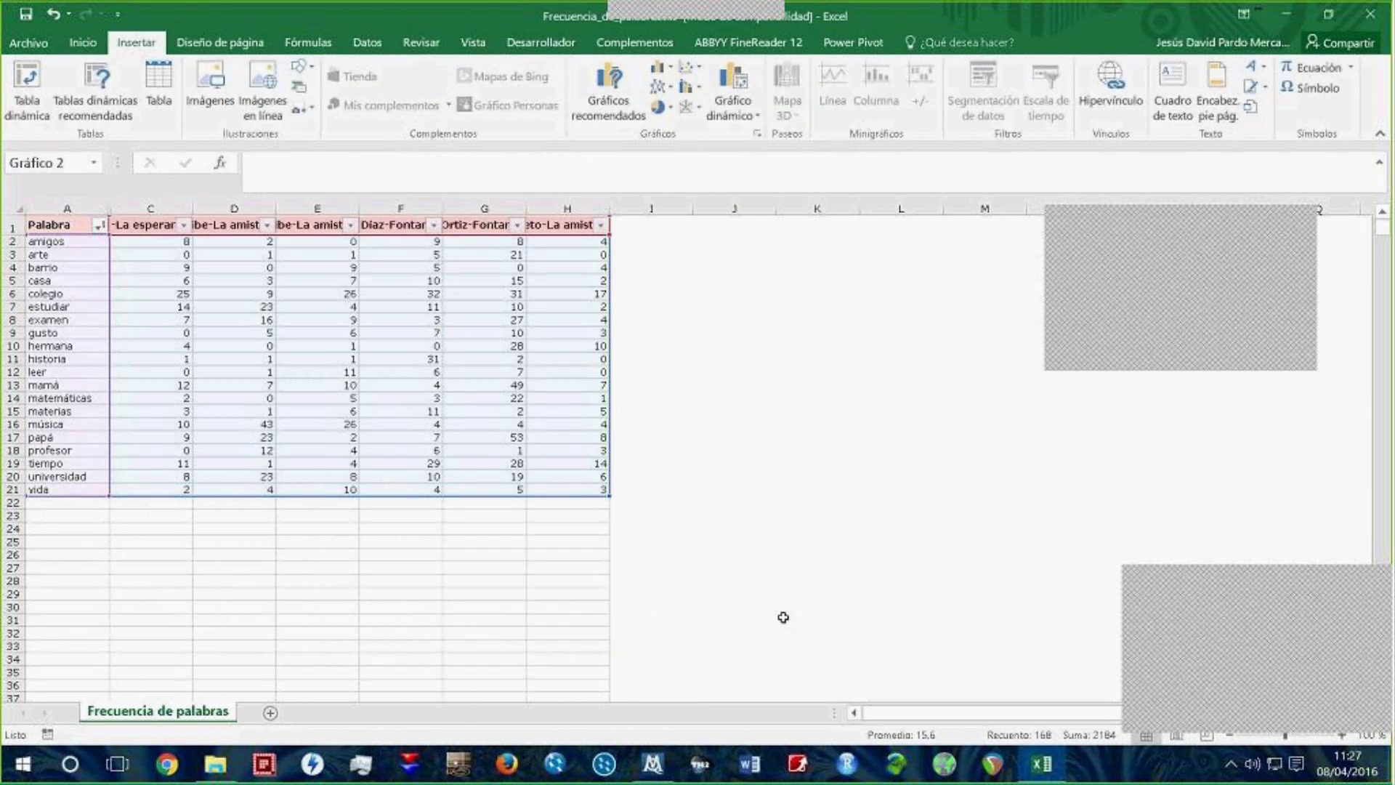
left_click_drag(476, 323, 184, 265)
Step: Add a data table to the interview chart and remove its legend
left_click(974, 276)
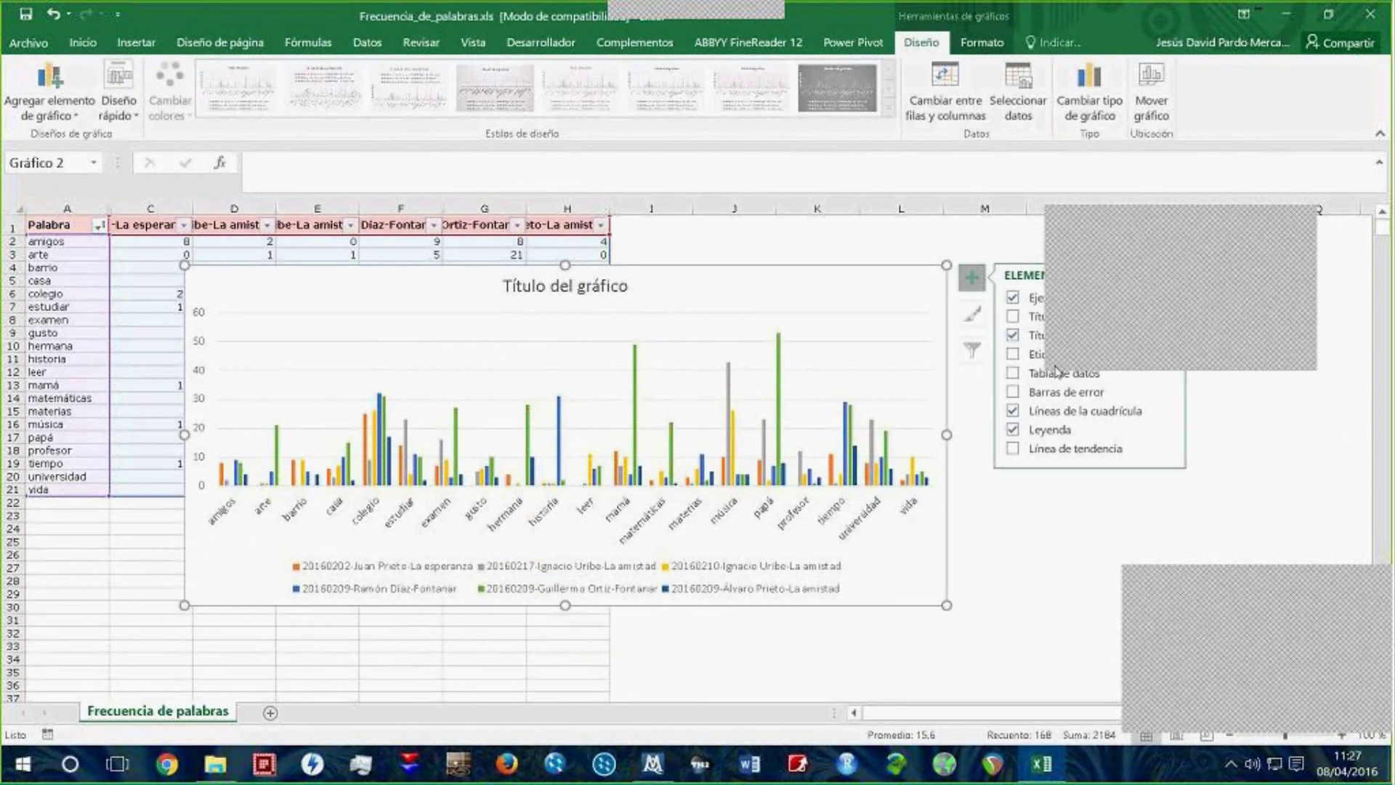
left_click(1217, 142)
left_click(972, 277)
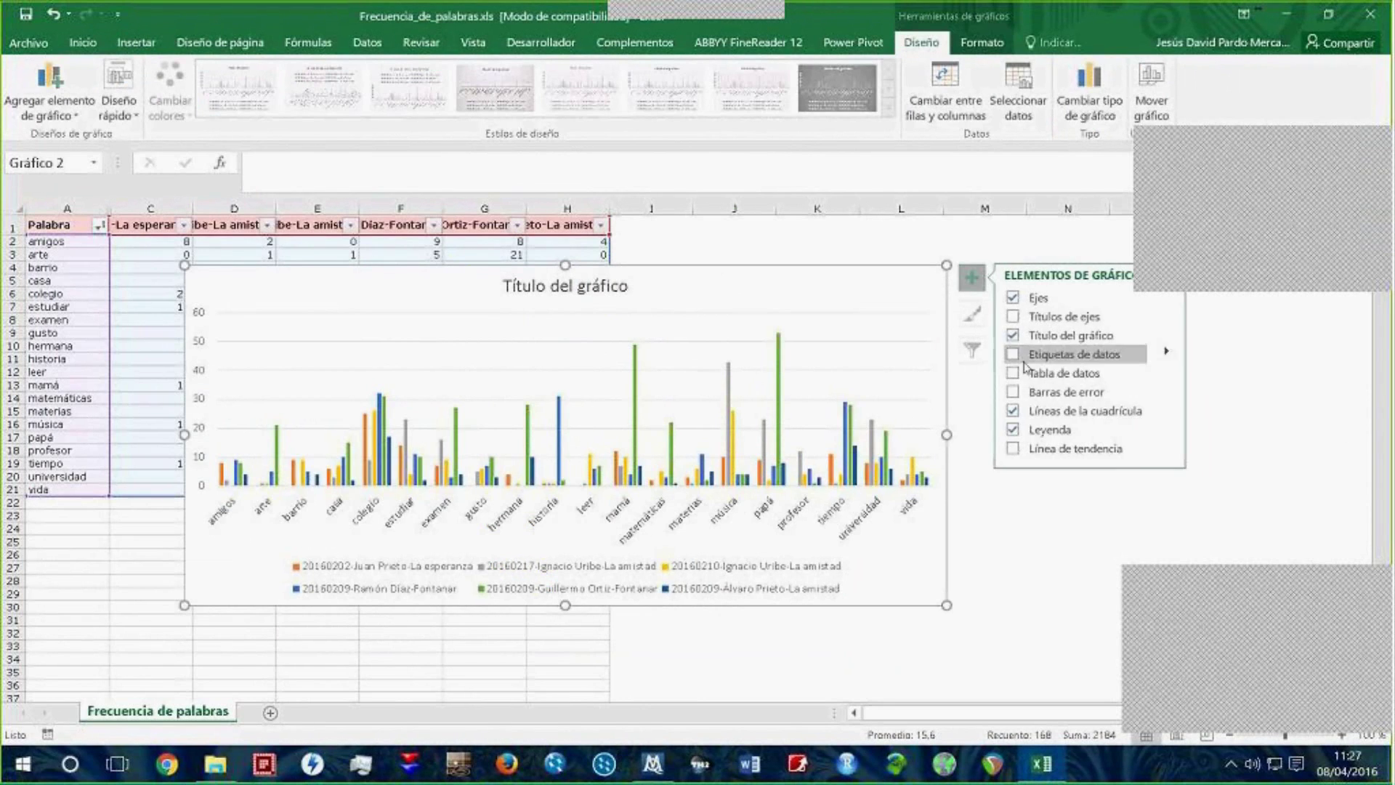
left_click(1014, 374)
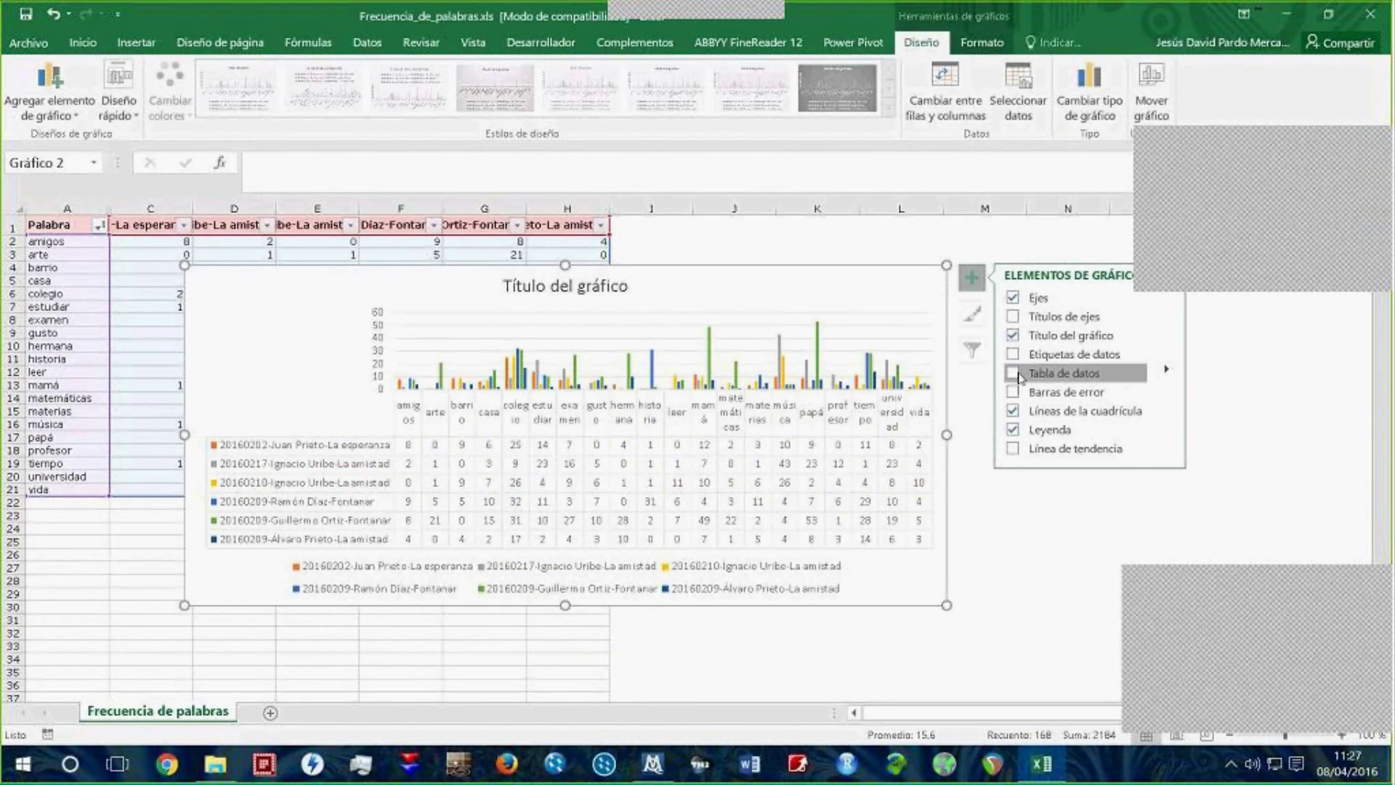
left_click(1014, 430)
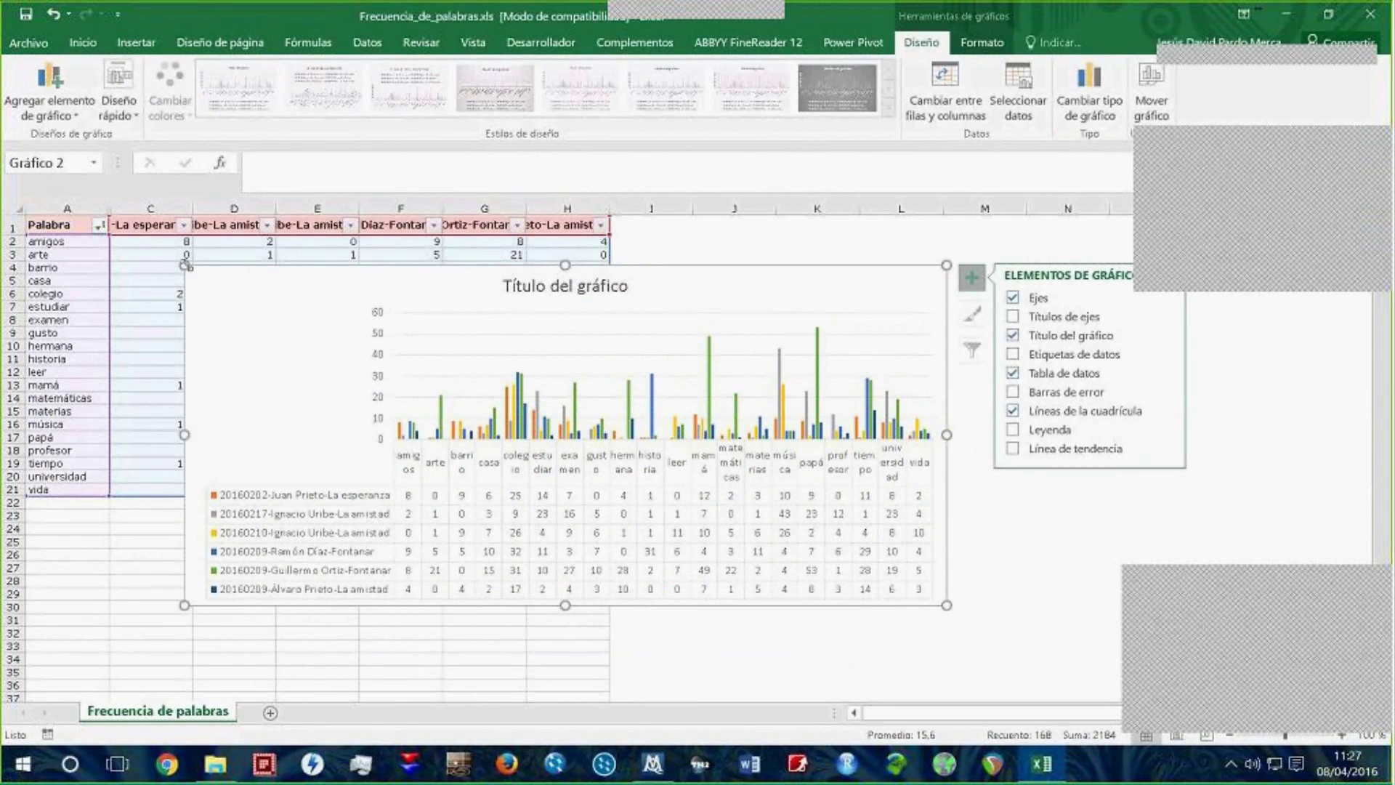
Step: Enlarge the chart further so it spans about columns A to M and rows 1 to 32
left_click_drag(186, 266, 77, 218)
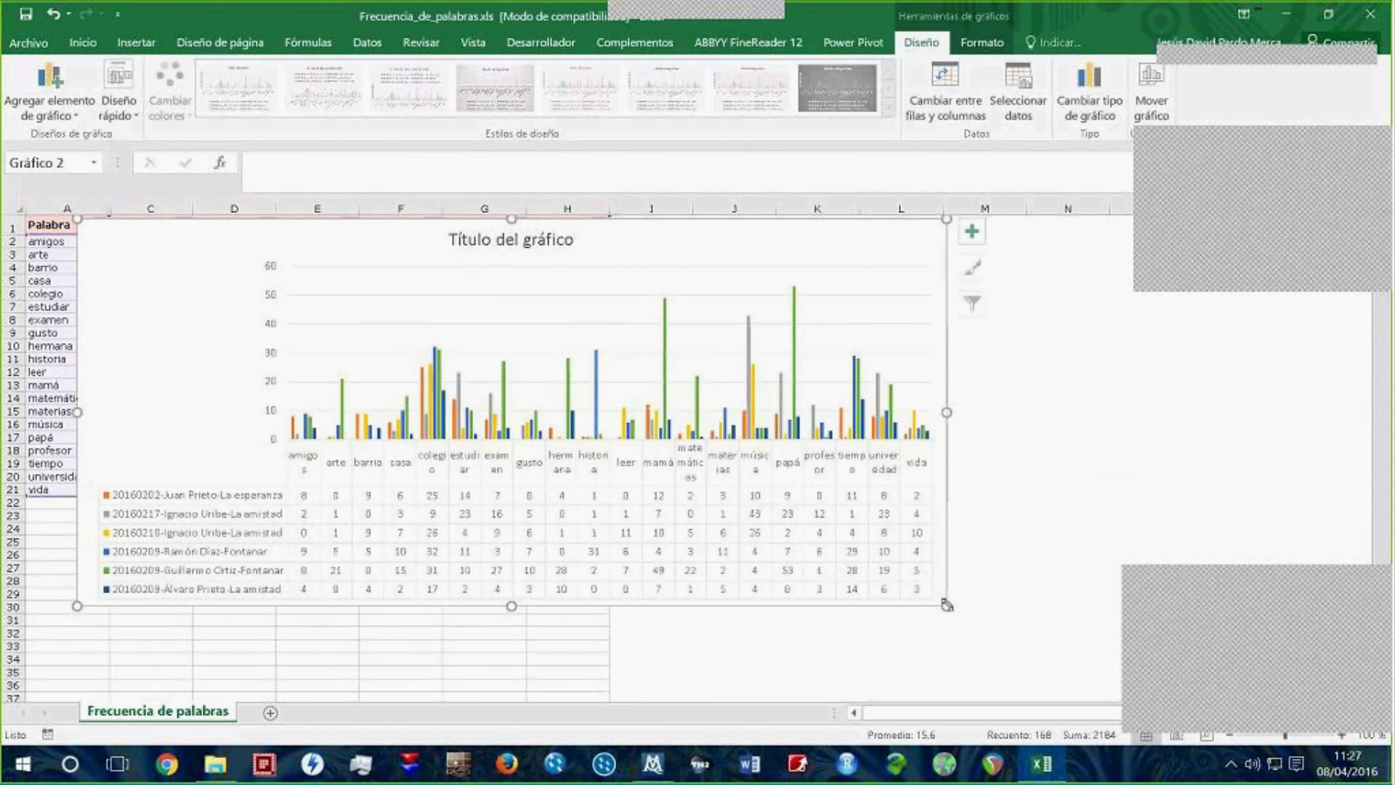
left_click_drag(1004, 630, 1017, 635)
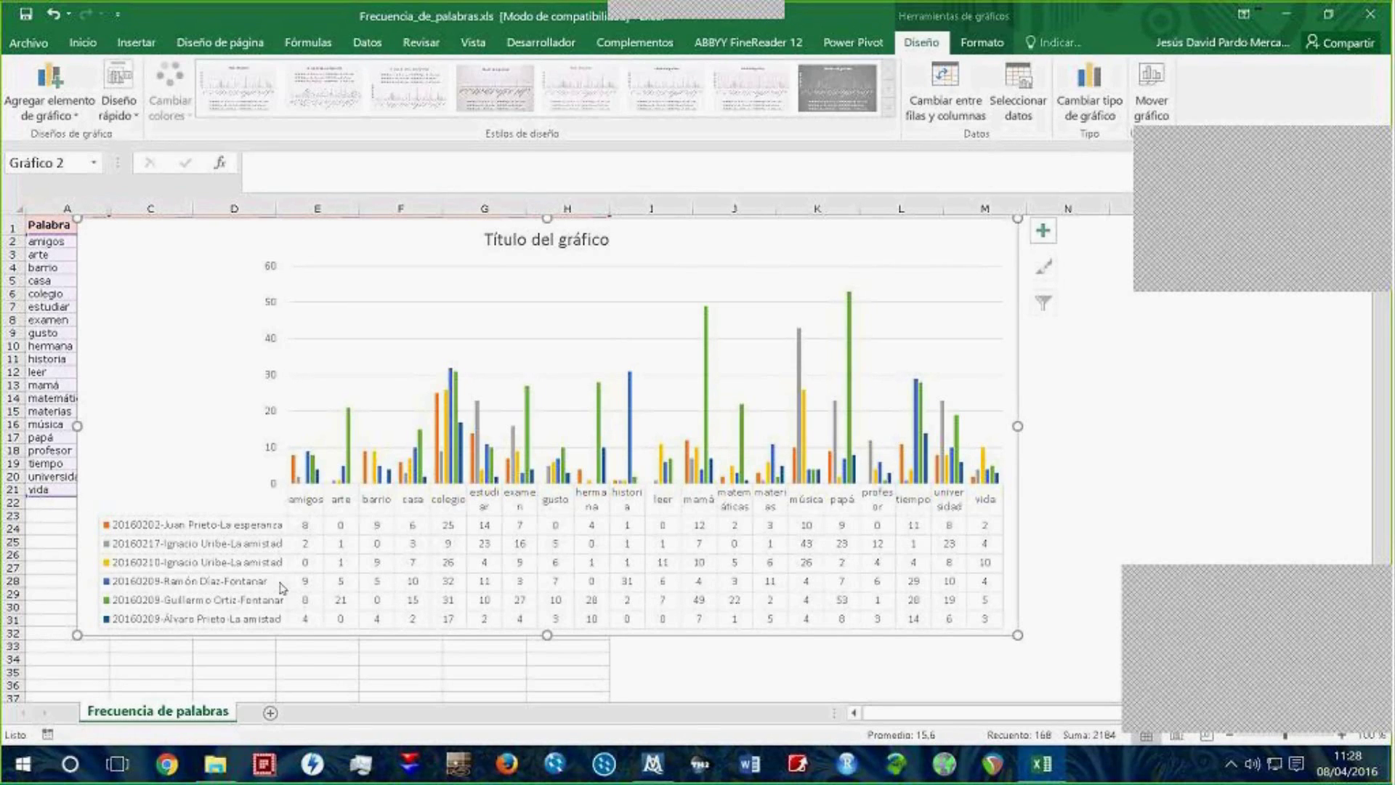
Step: Delete the chart title and move the chart so it starts at about column E, uncovering the word list
left_click(545, 236)
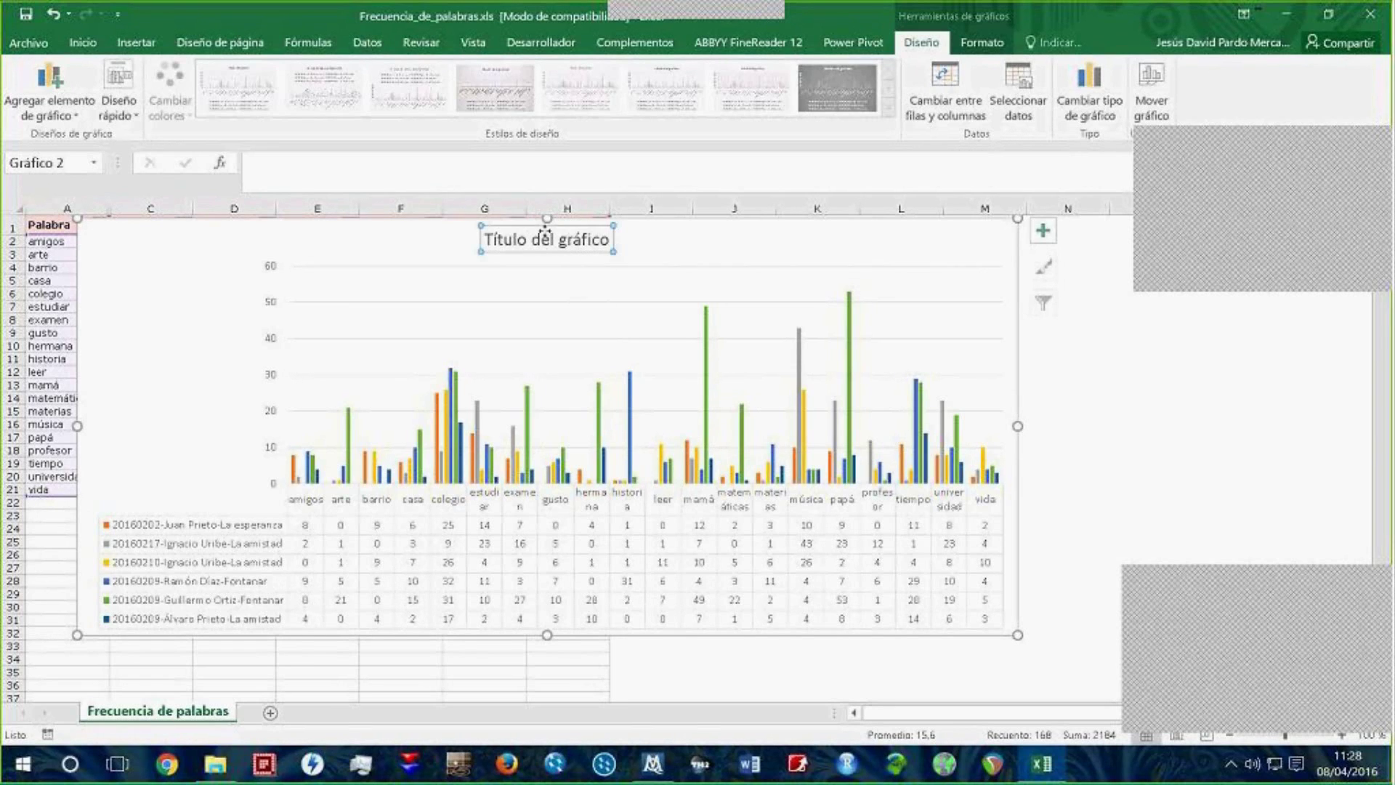
key("Delete")
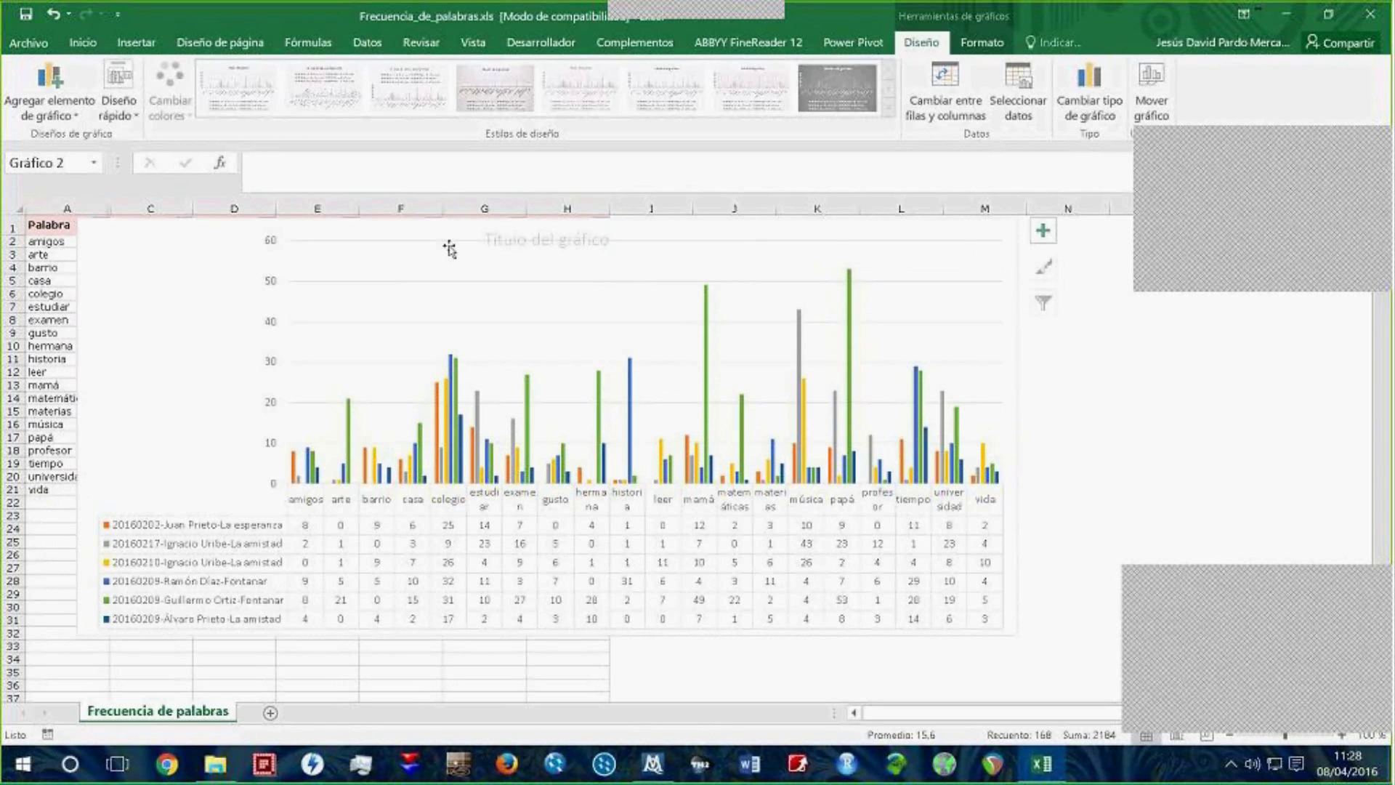
left_click_drag(137, 236, 144, 253)
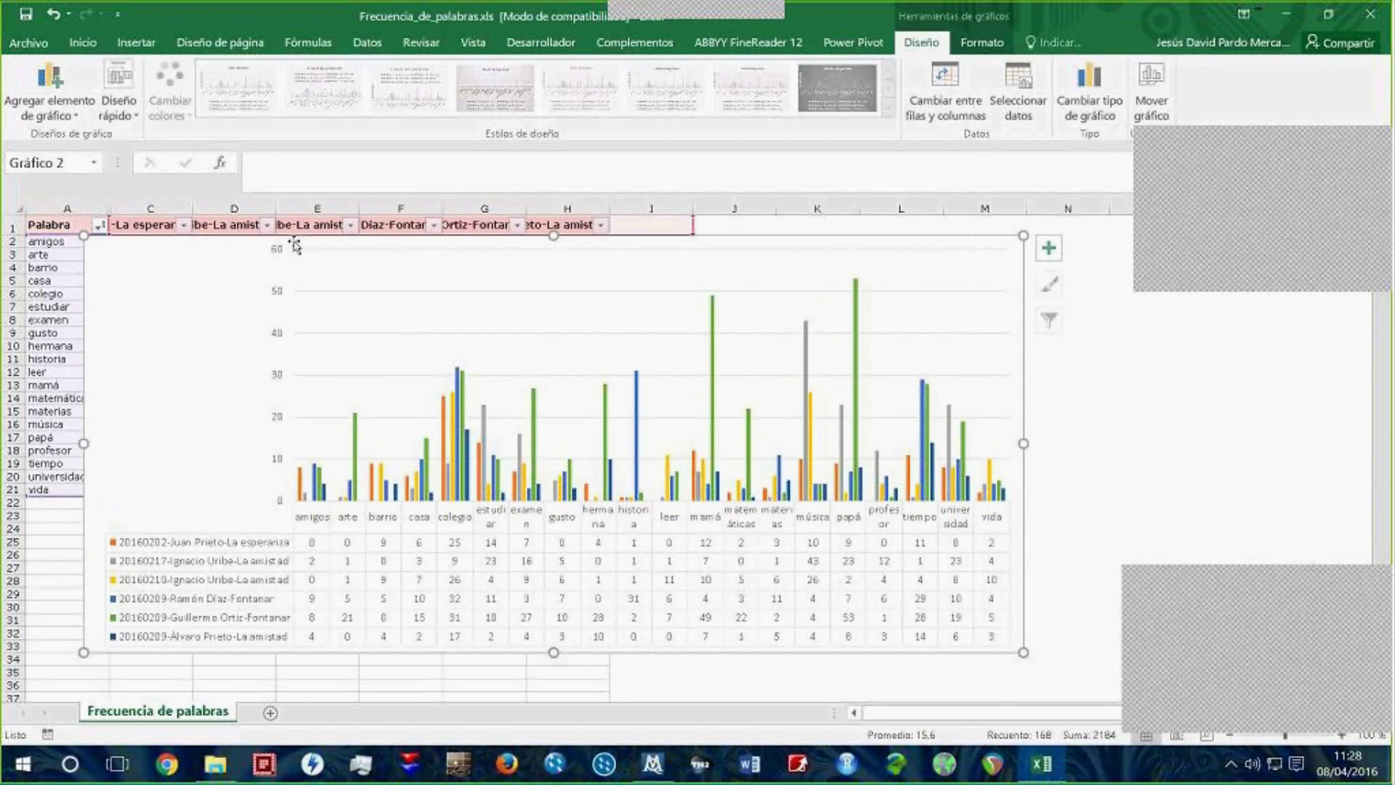
key("ctrl+z")
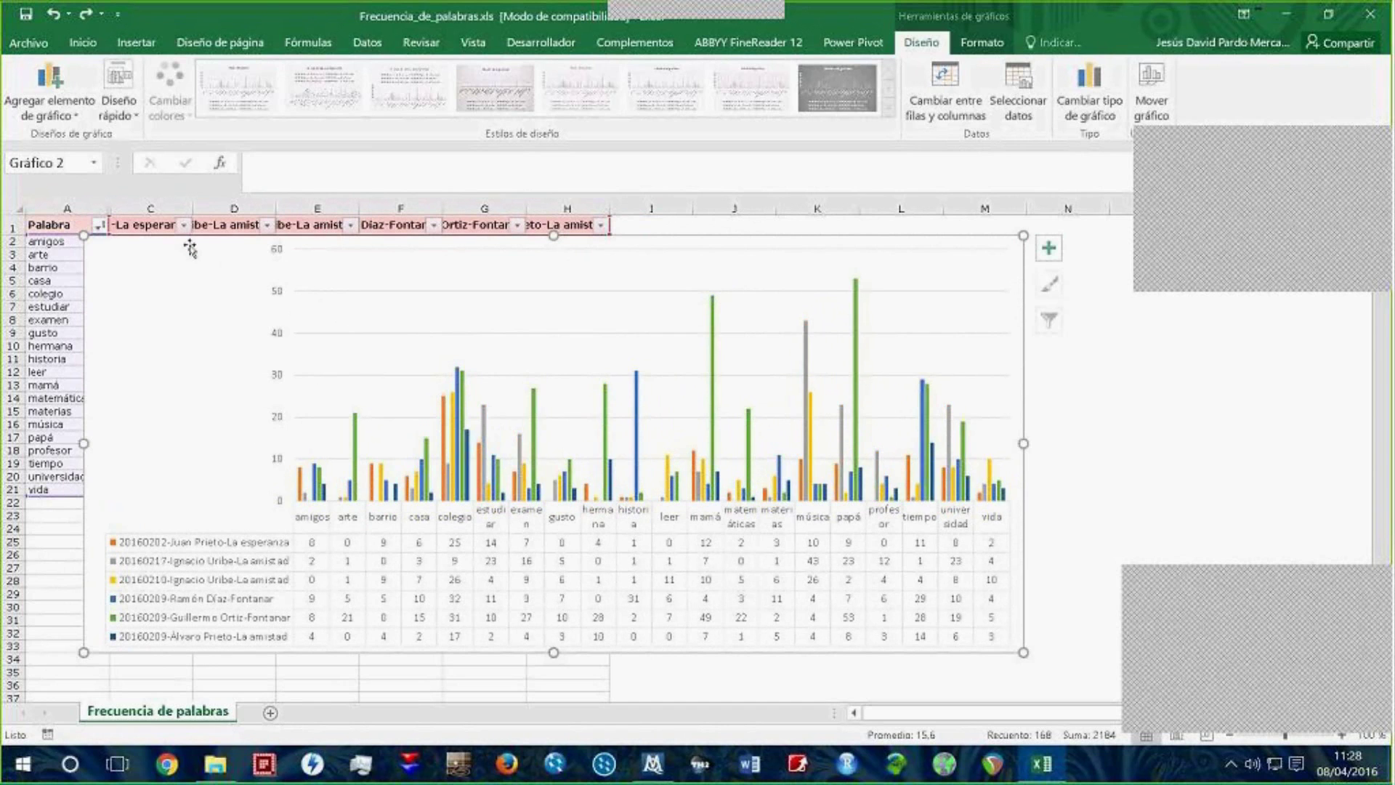
left_click_drag(349, 241, 376, 228)
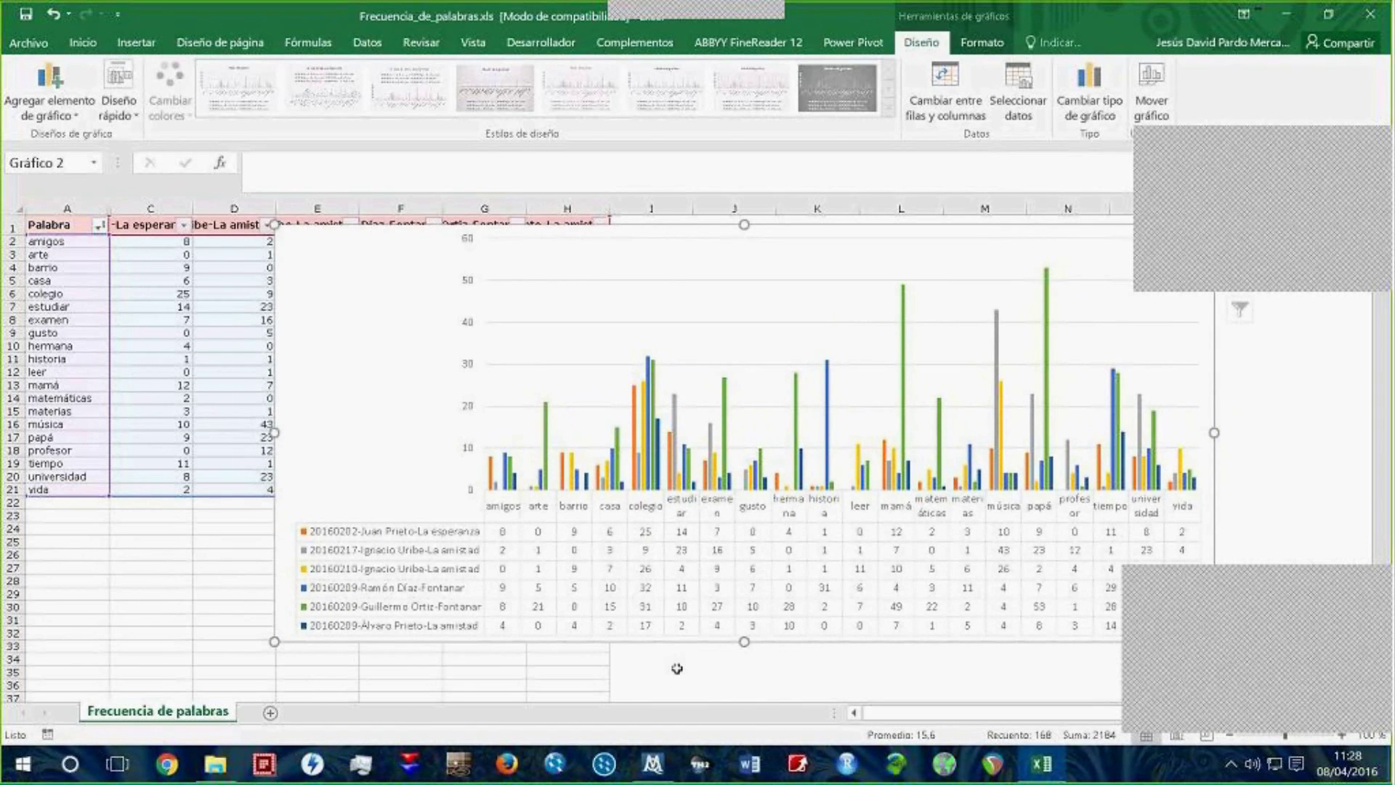
Step: Open a second, blank Excel workbook alongside the word frequency file
key("super+r")
key("Return")
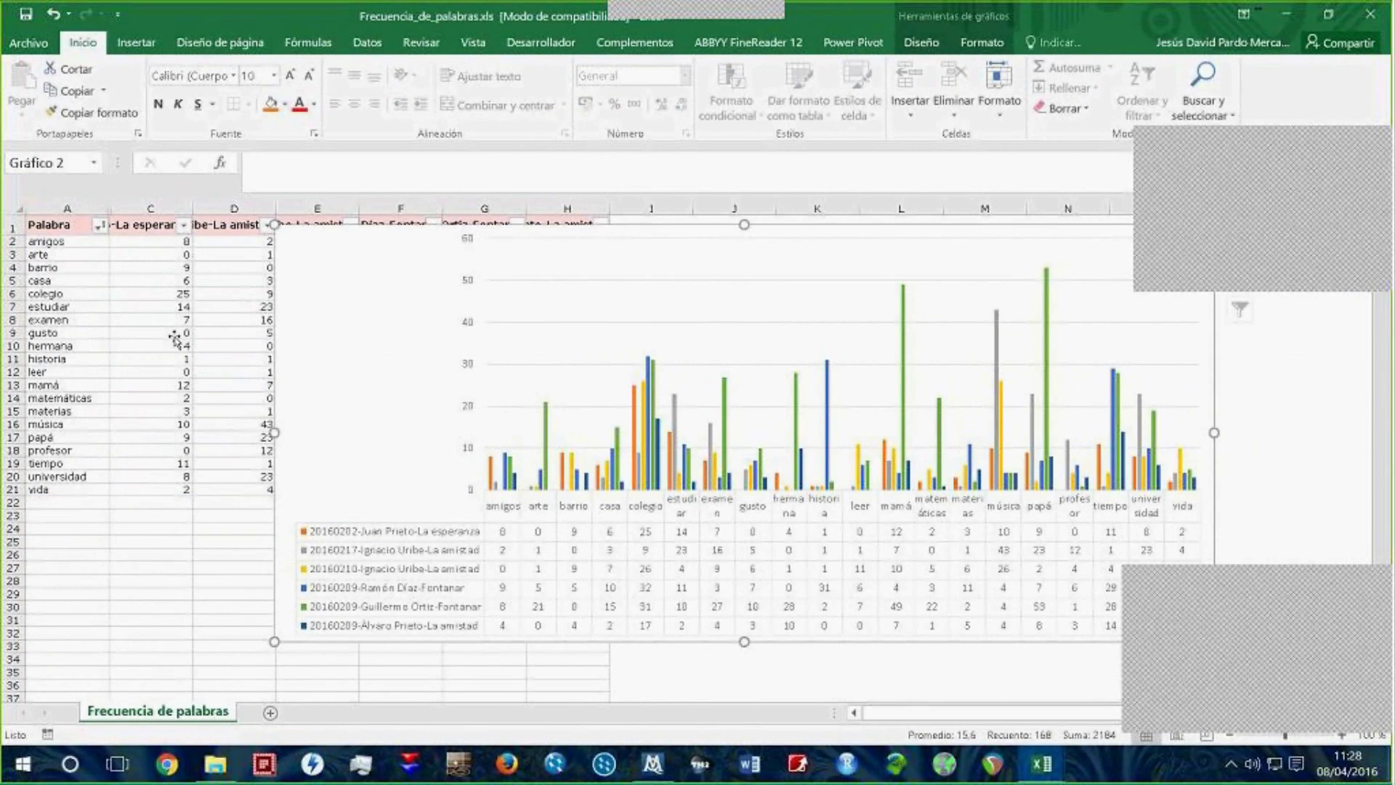
key("Escape")
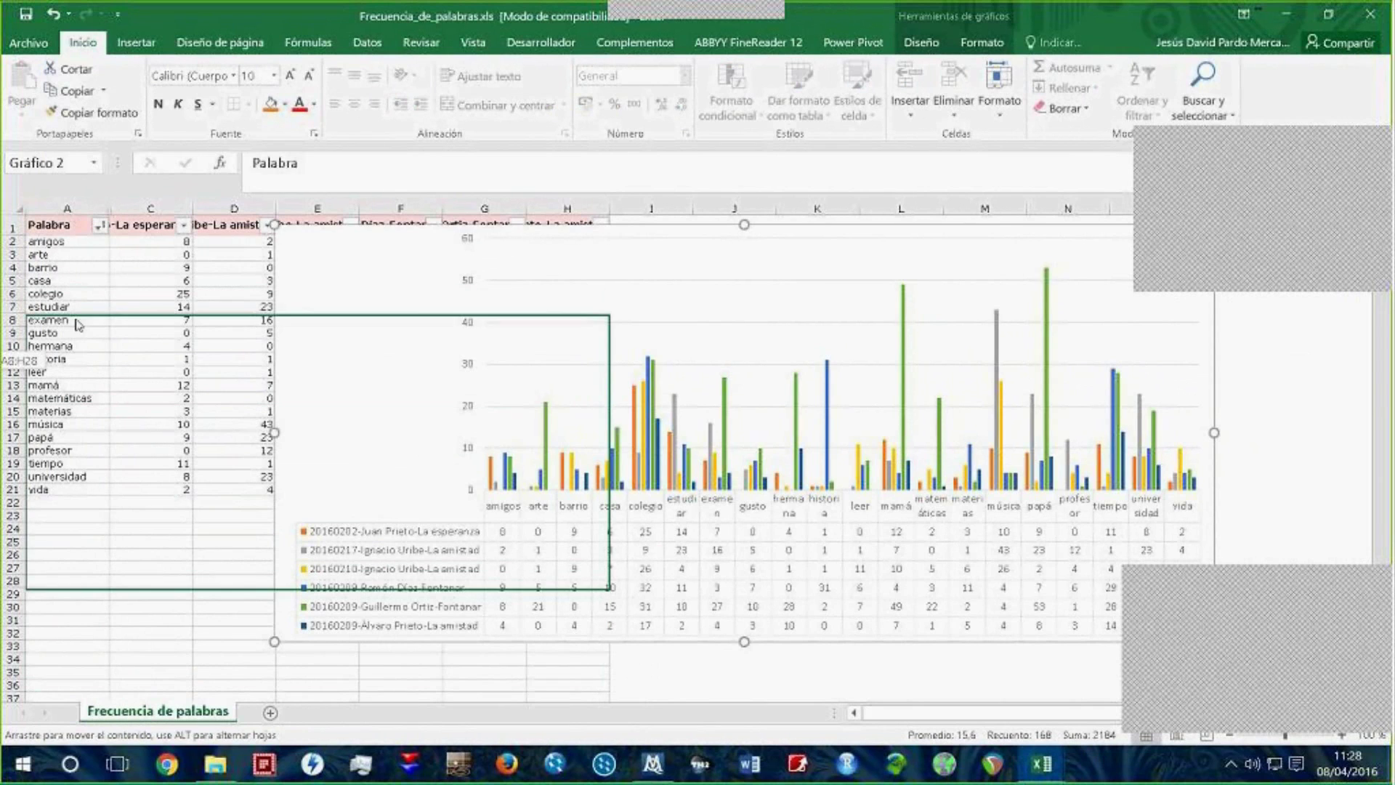
Step: Copy the 20 words in A2:A21 of the frequency sheet
left_click(71, 242)
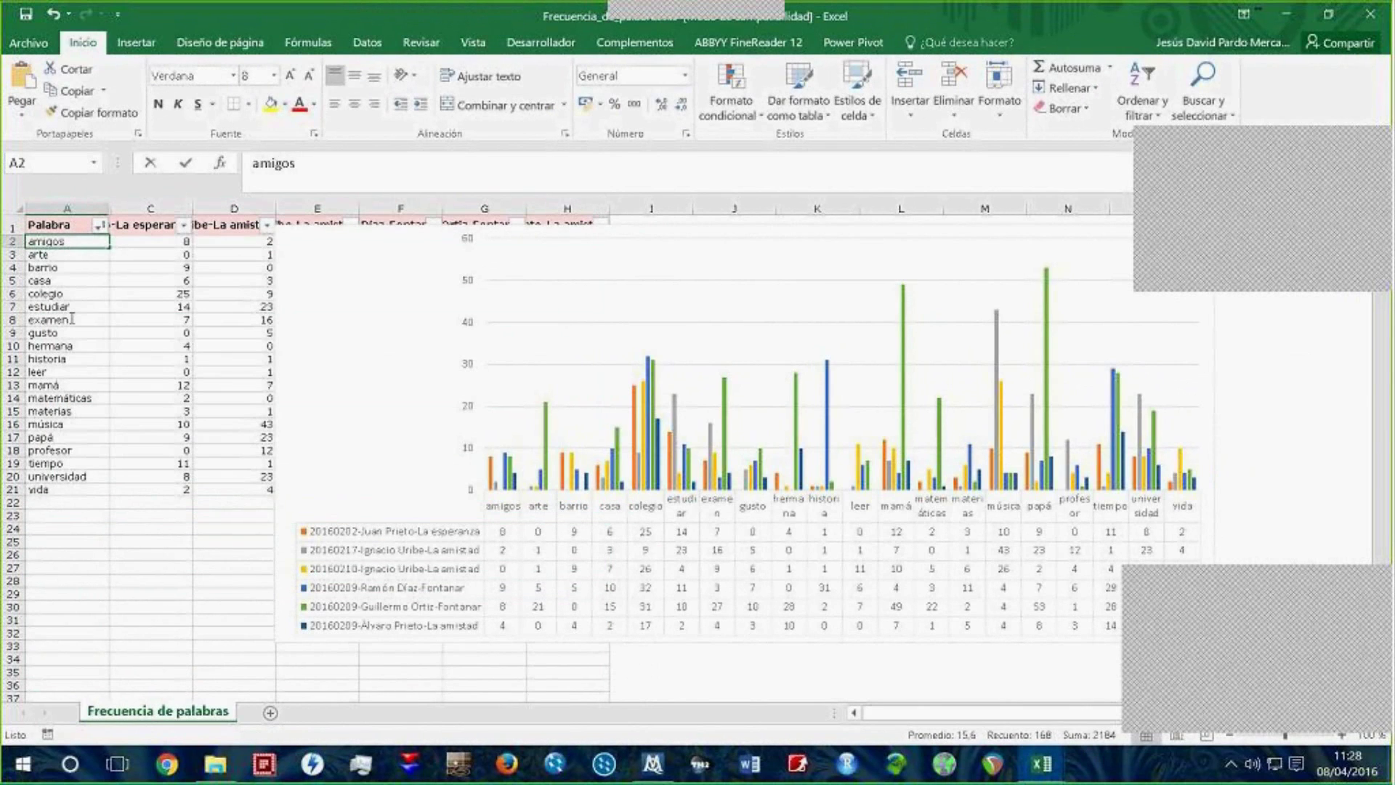
key("Down")
left_click_drag(67, 240, 71, 490)
key("ctrl+c")
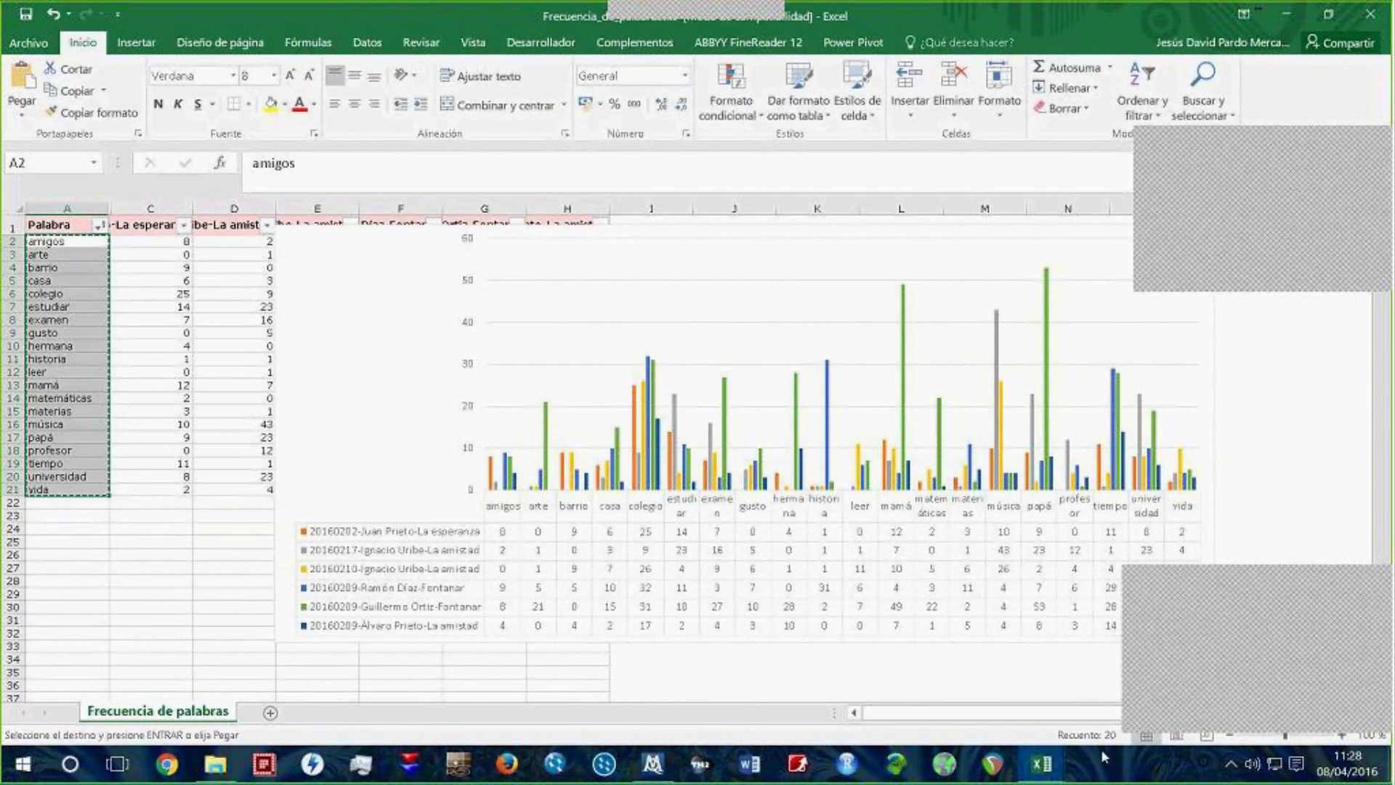
Step: Switch to the blank workbook and enter the header Code in A1
mouse_move(1042, 763)
left_click(1084, 679)
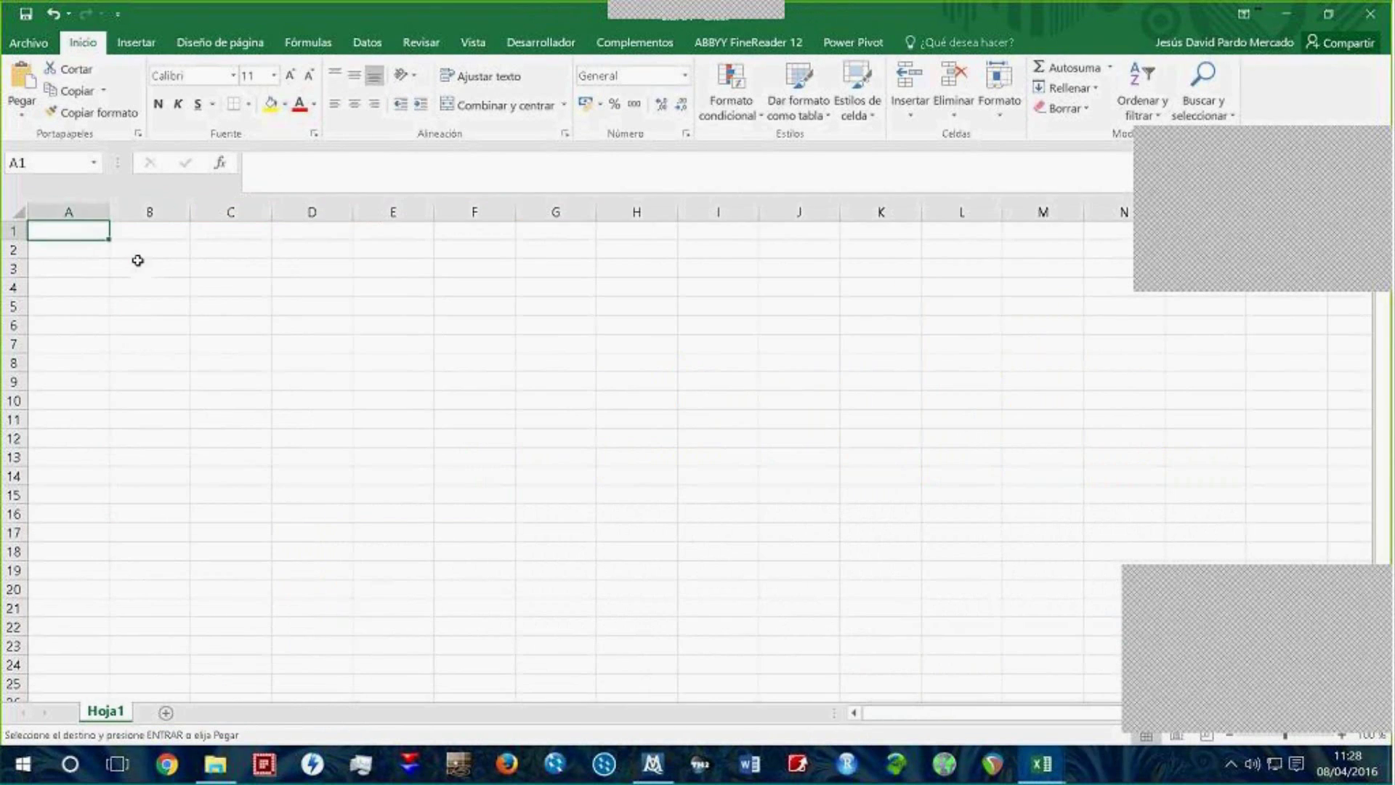
type("Code")
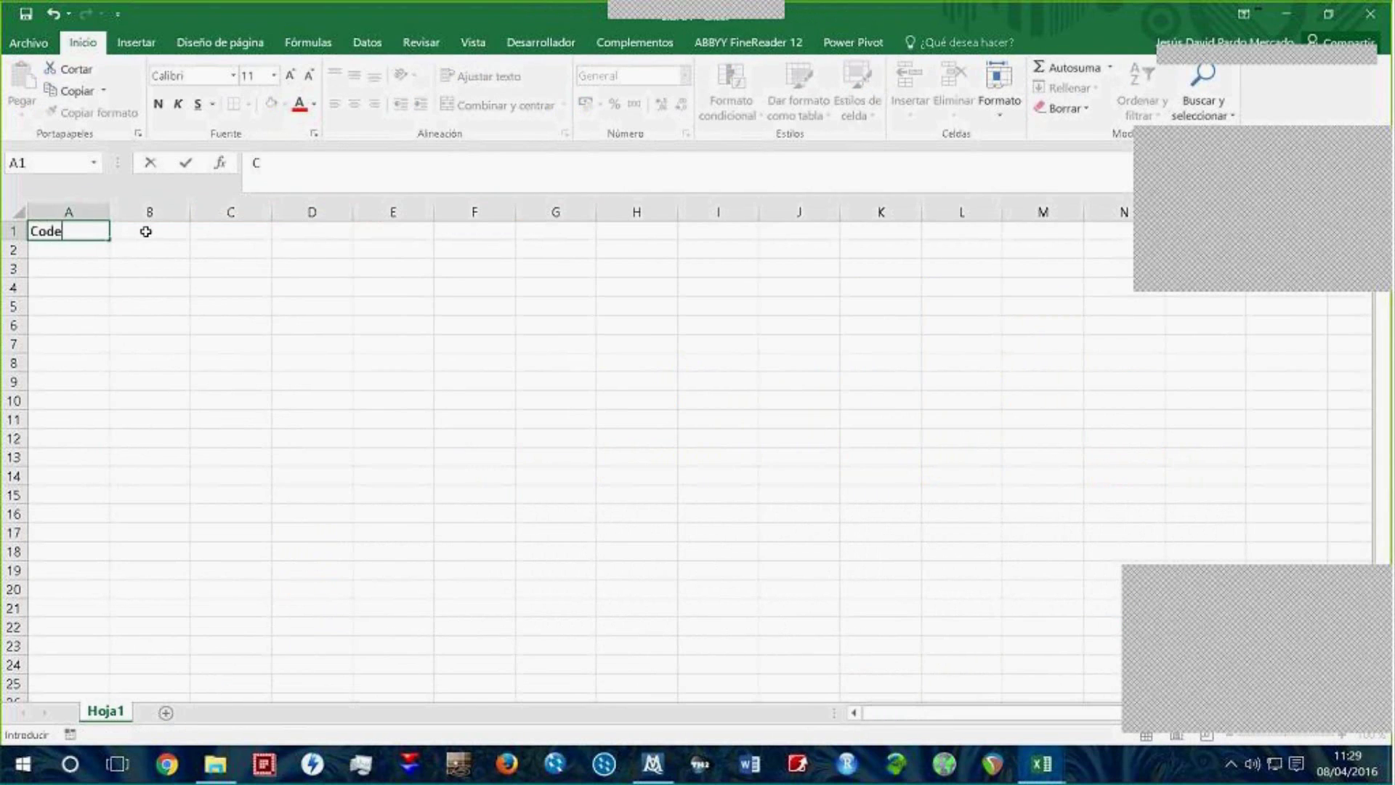
key("Return")
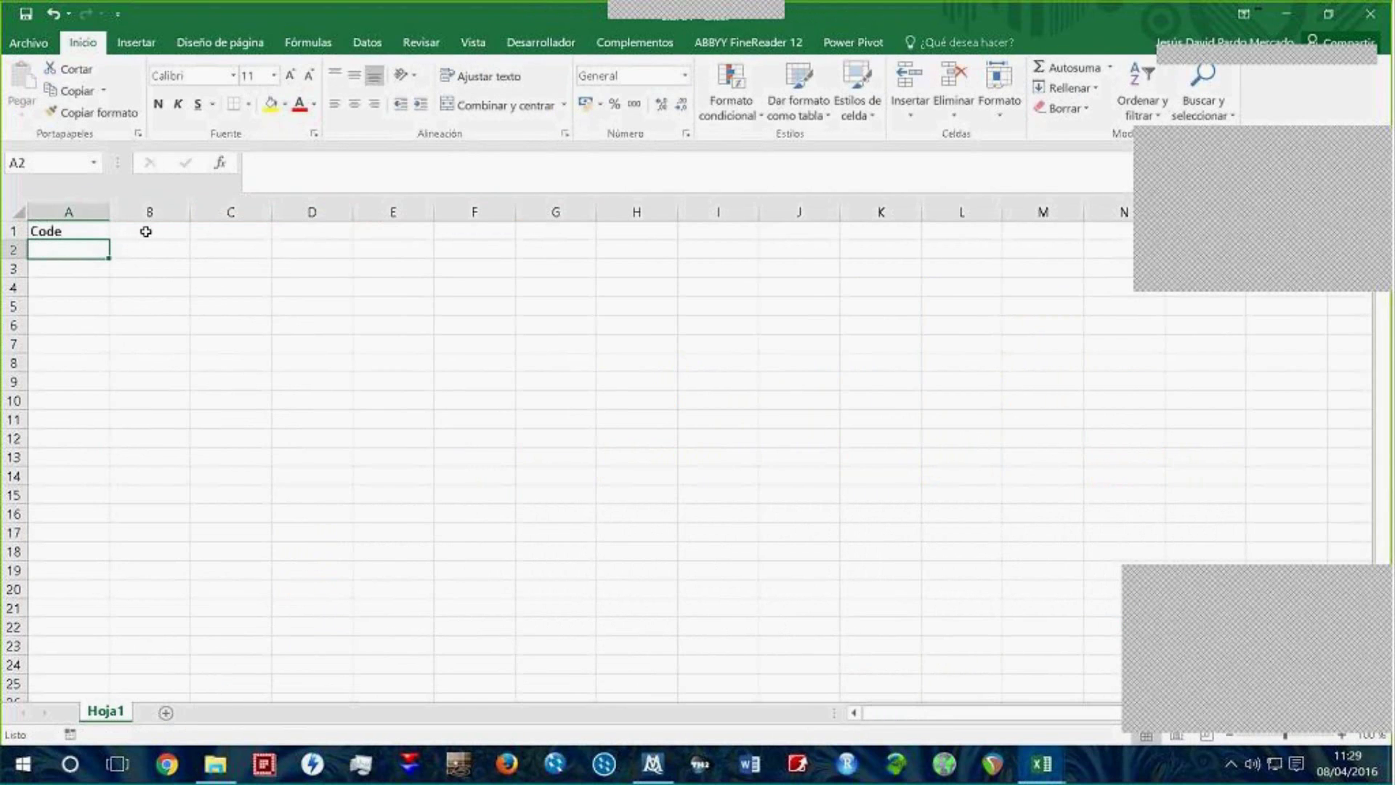
Step: Copy the word list from the frequency workbook again and paste it below the Code header, starting at A2
key("ctrl+Tab")
key("ctrl+c")
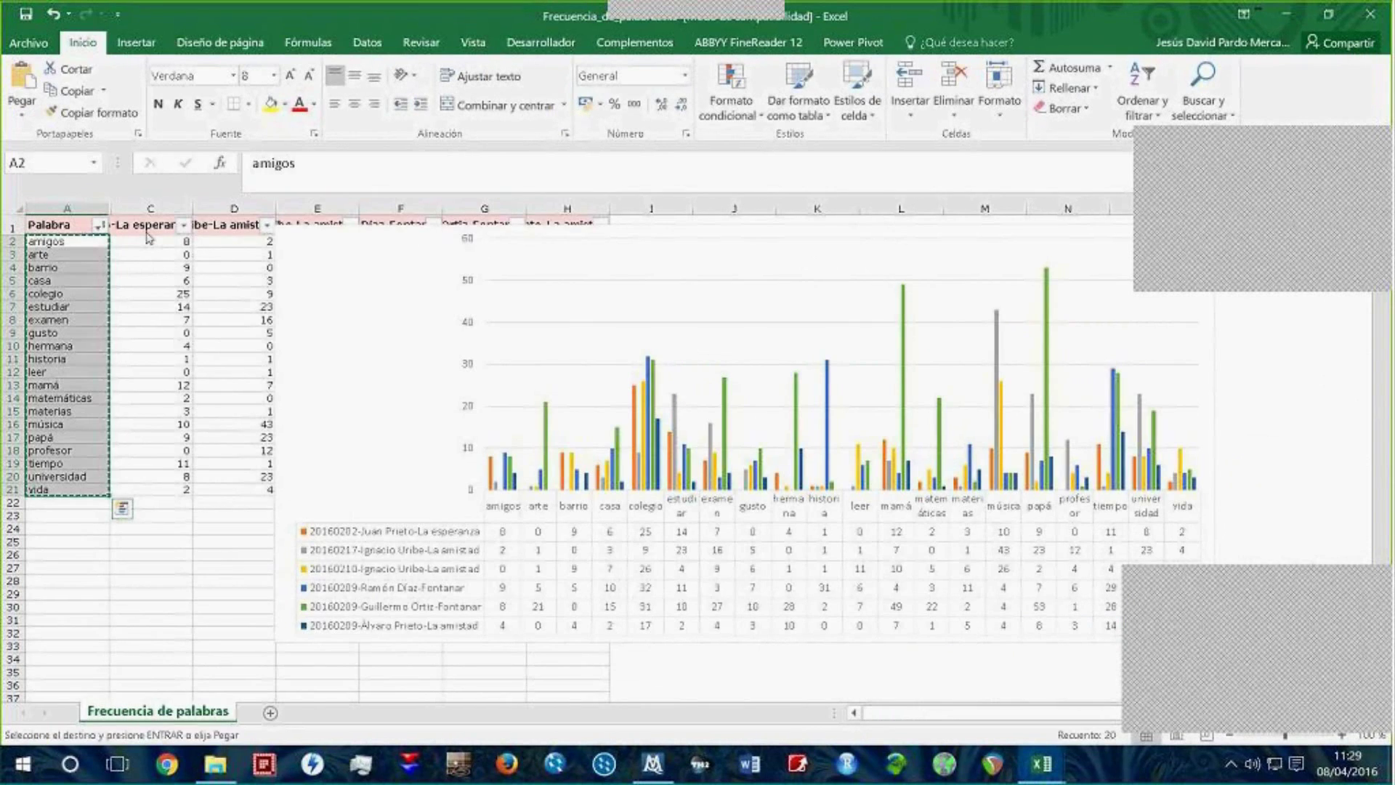
key("ctrl+Tab")
key("ctrl+v")
key("Up")
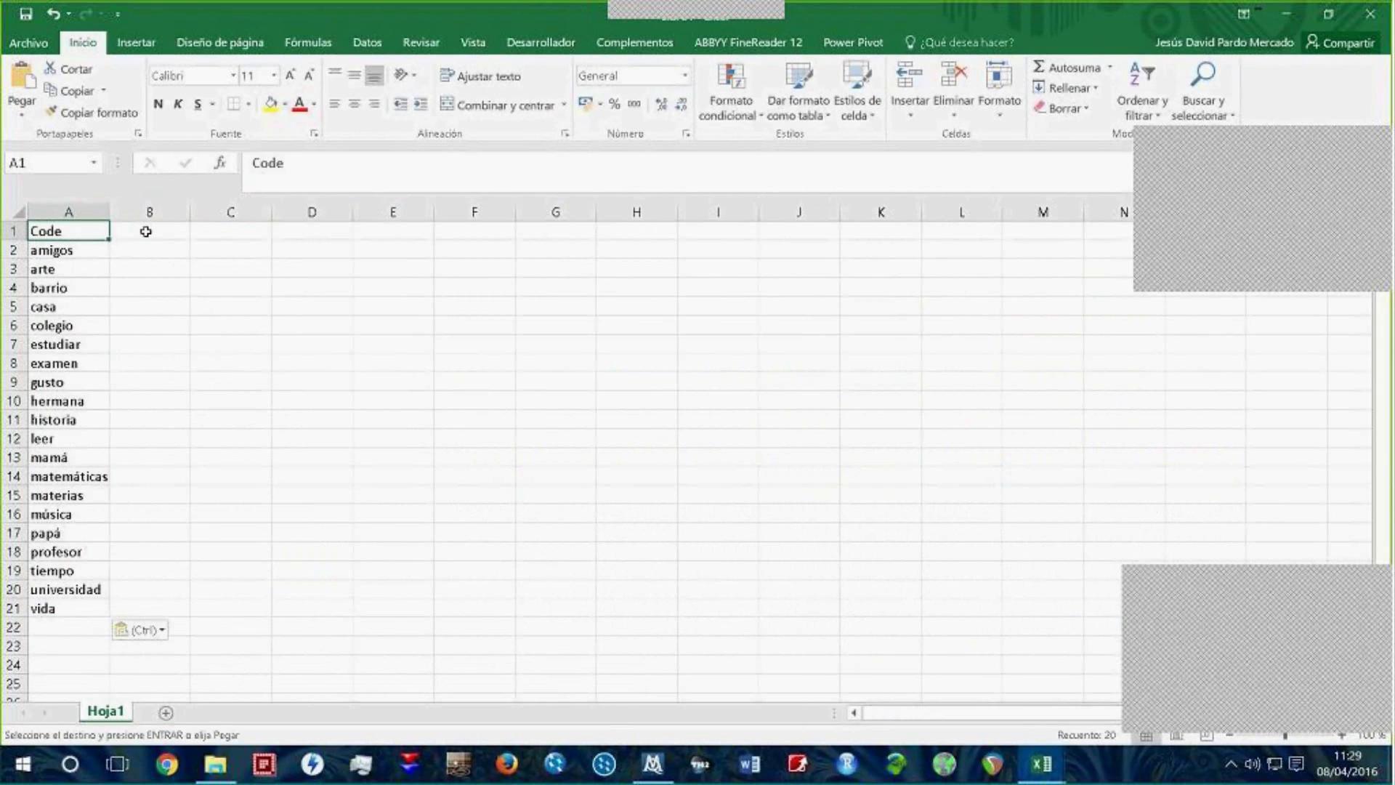
Step: Enter the header Memo in B1
left_click(146, 231)
type("Memo")
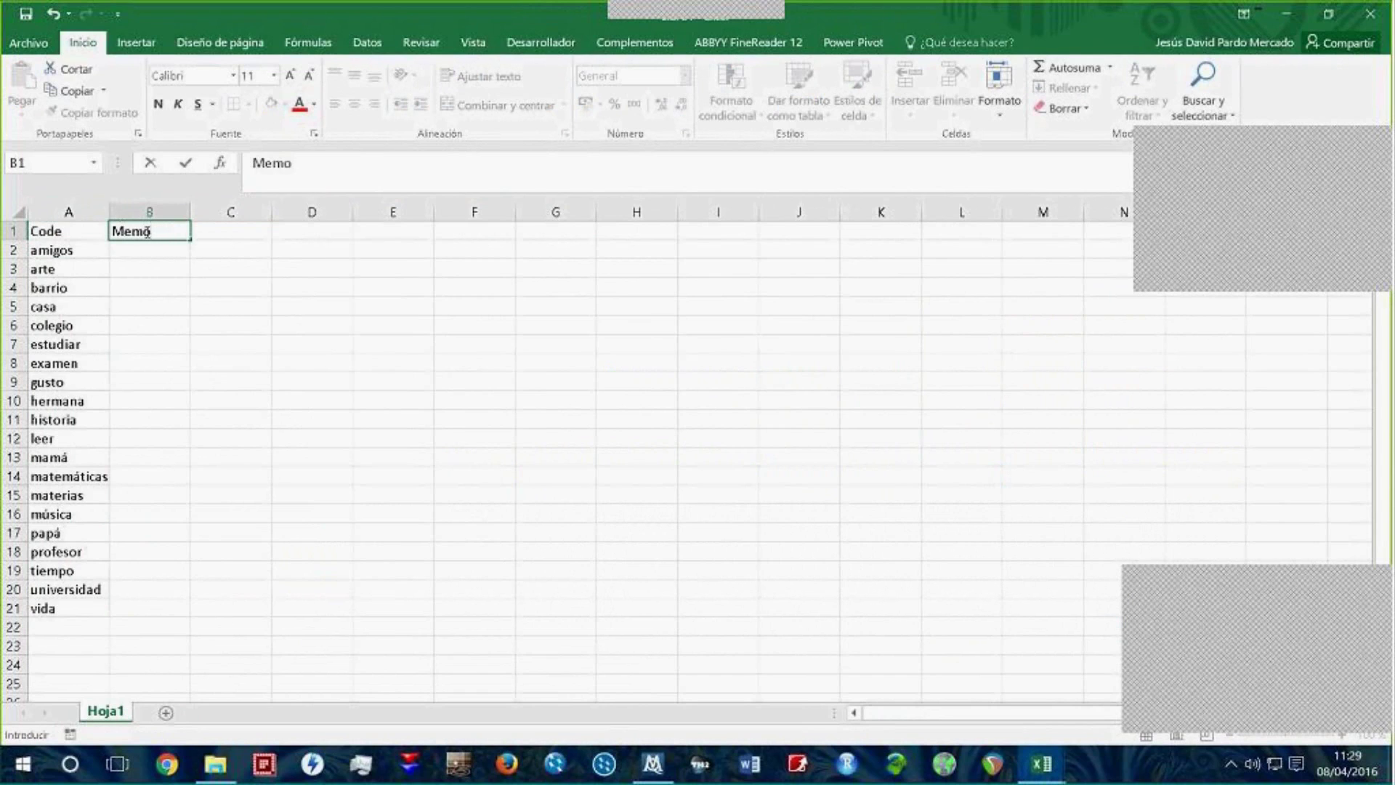
key("Return")
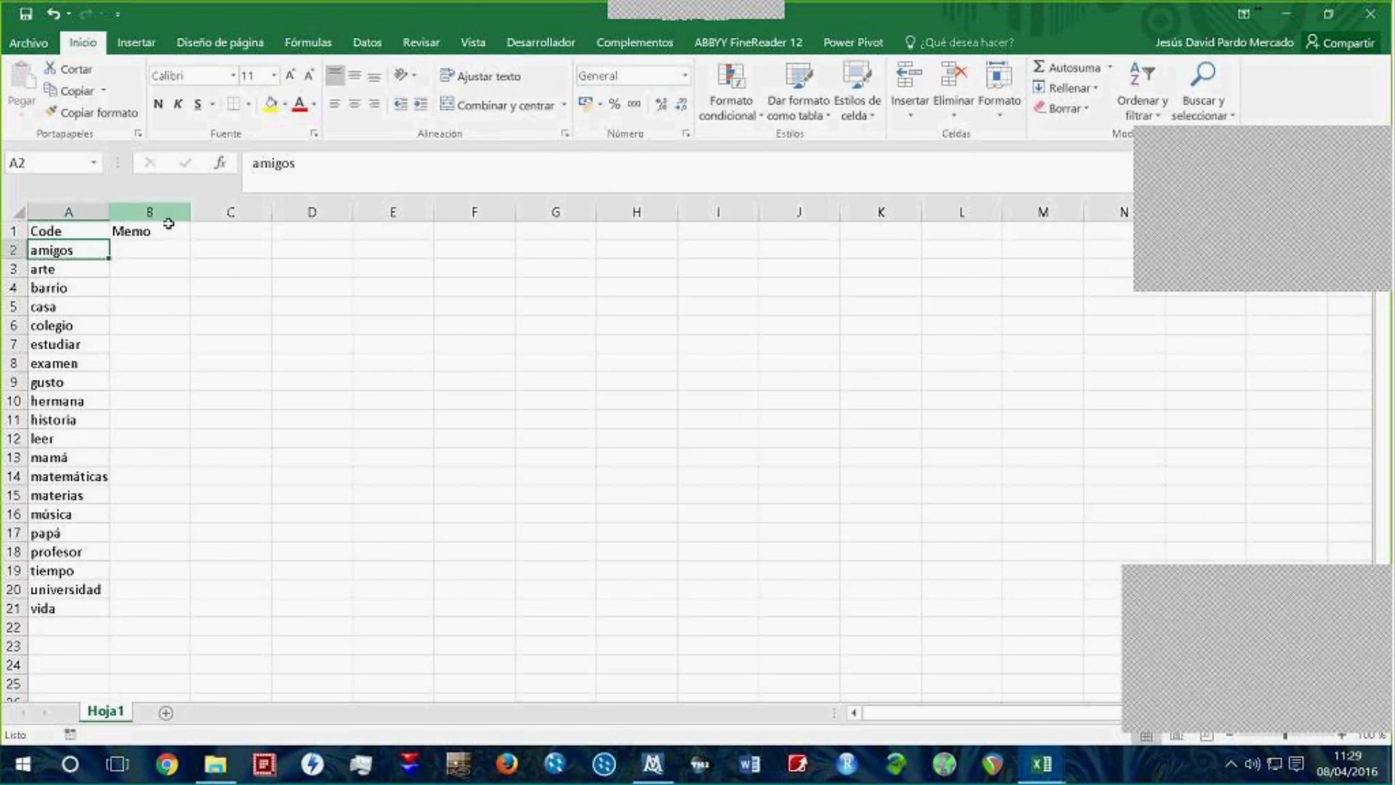
Step: Expand the code "amigos" in A2 to "Relación con sus amigos"
left_click(294, 162)
type("Rekla")
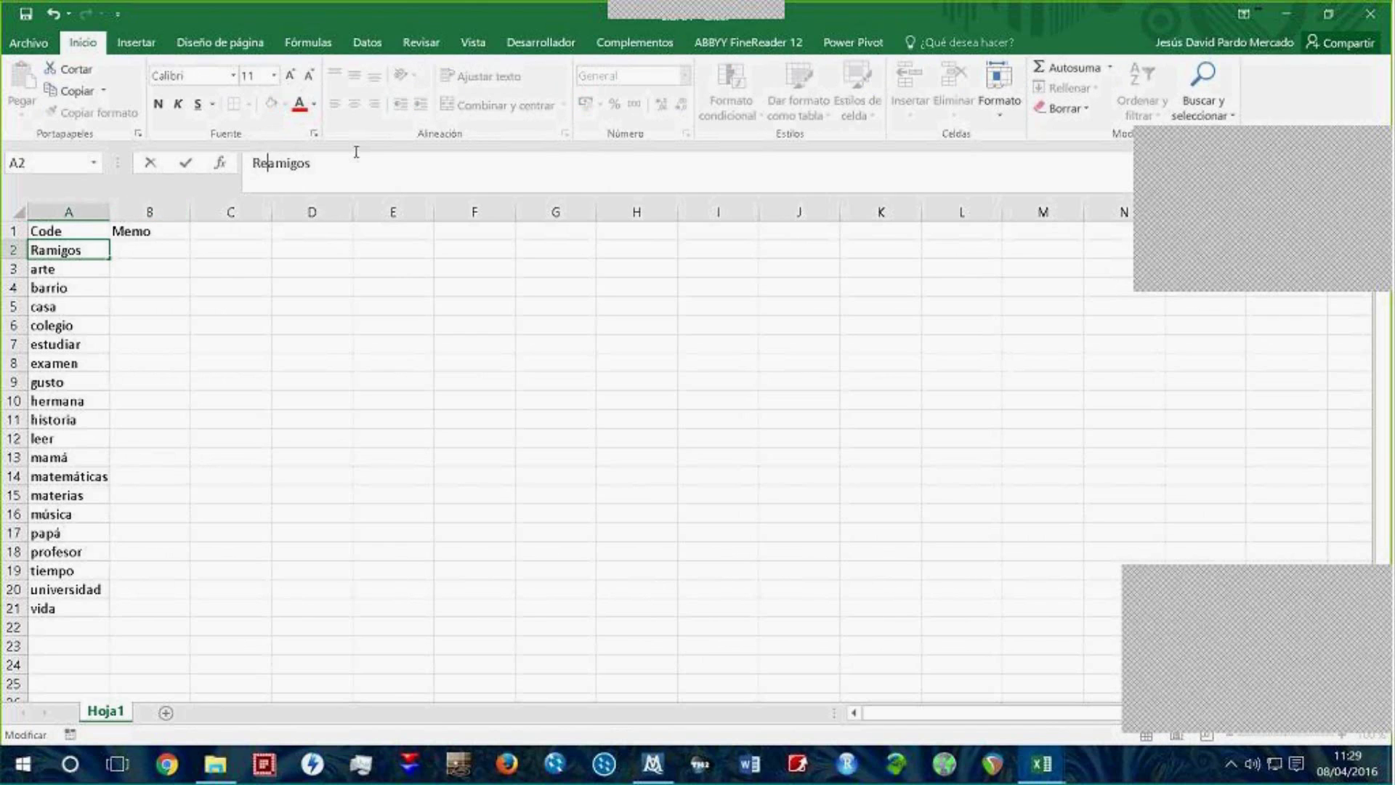
key("BackSpace")
key("BackSpace")
key("BackSpace")
type("lación d")
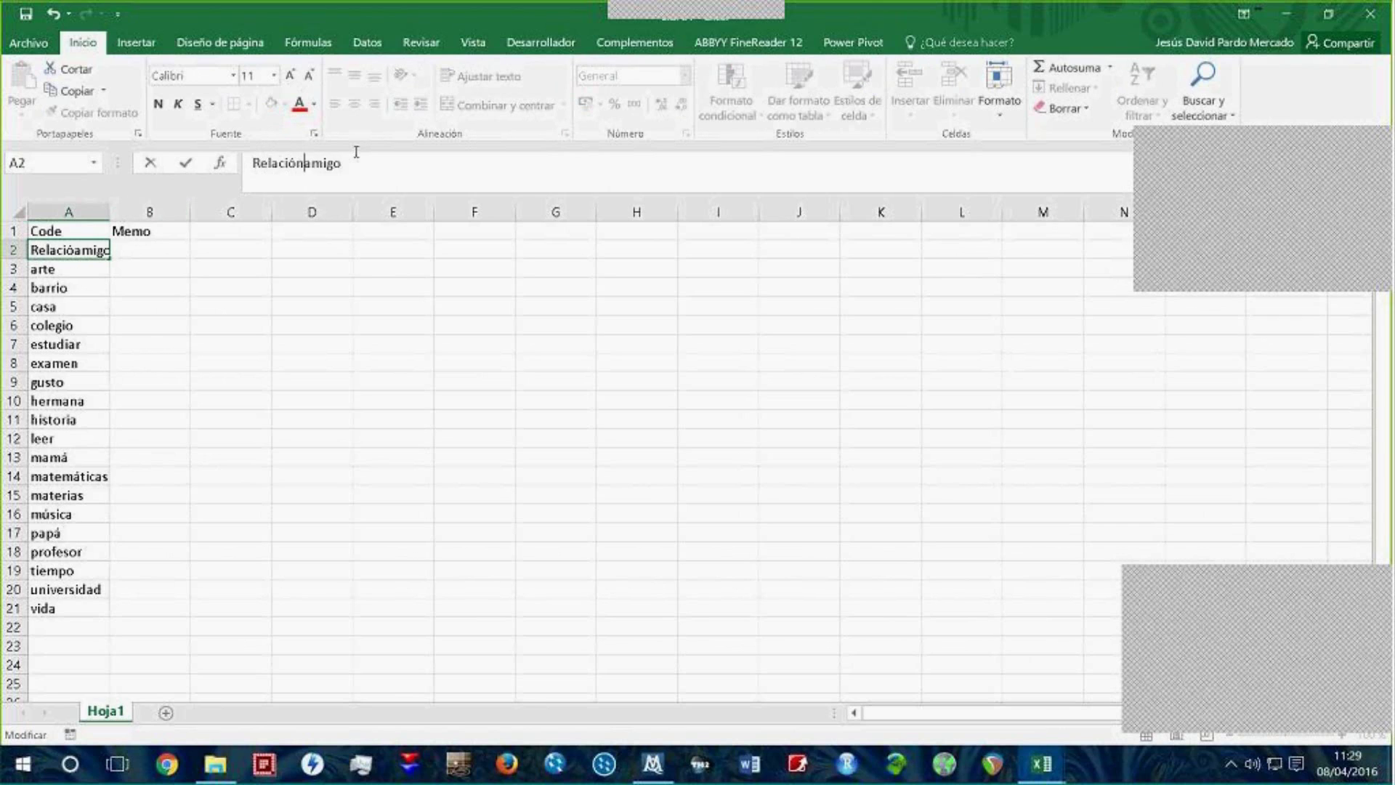
type("e")
key("ctrl+shift+Left")
type("con sus")
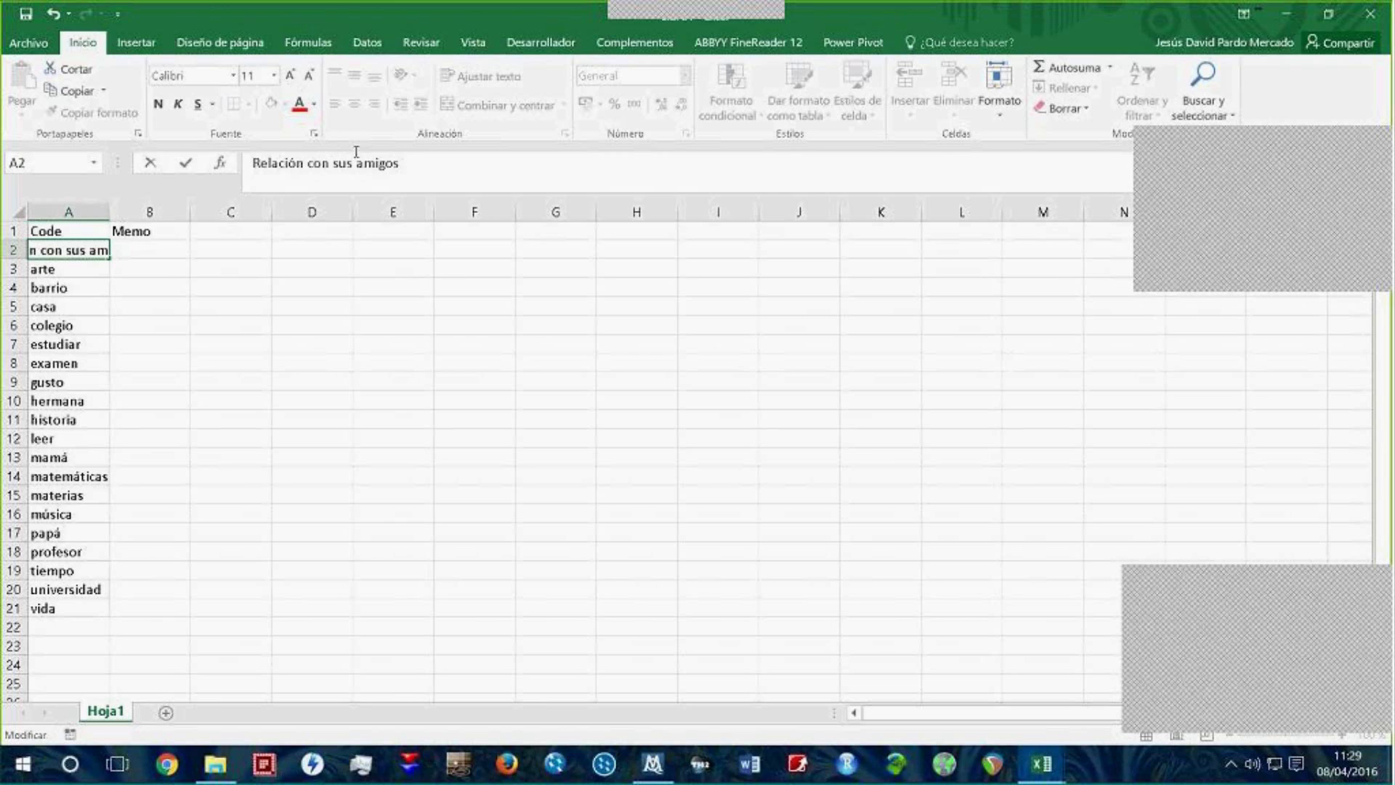
key("Return")
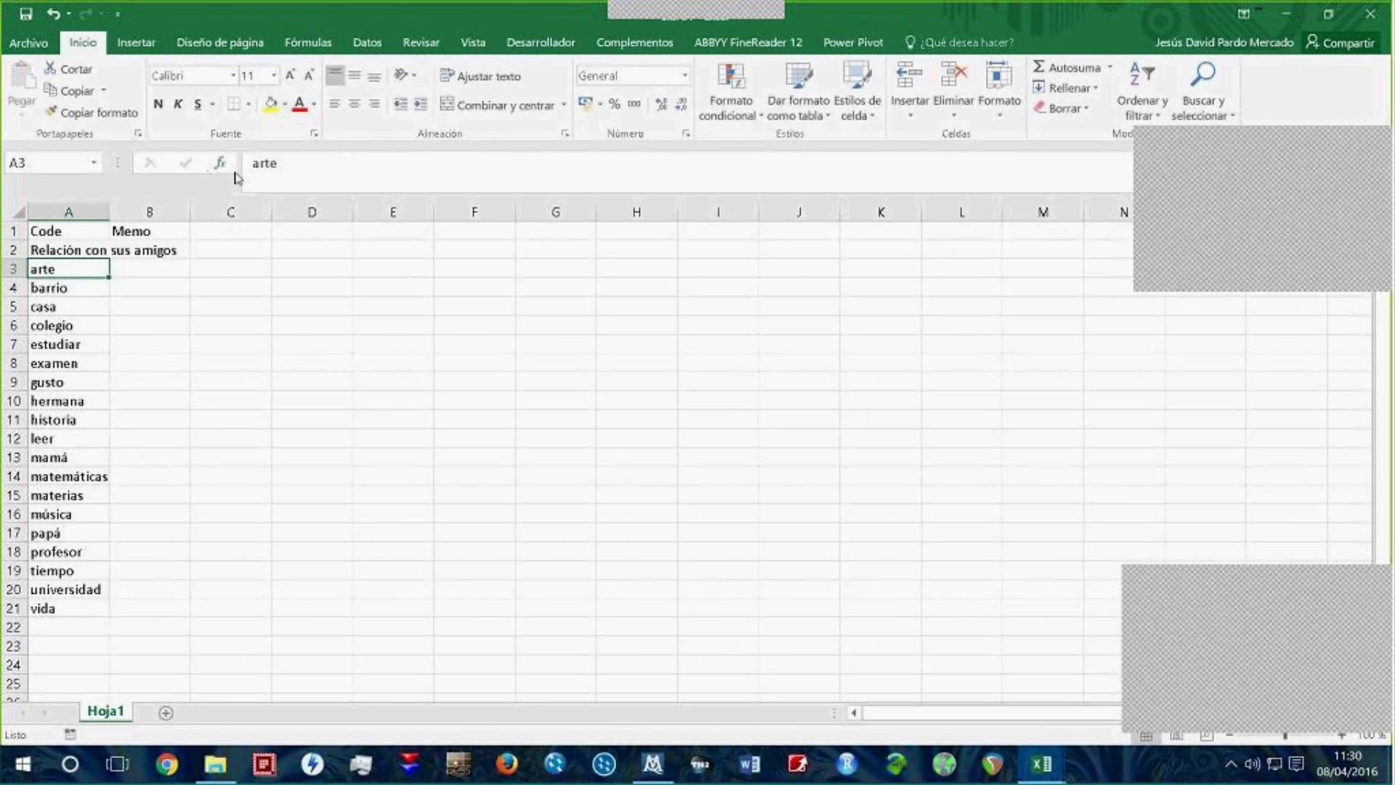
Step: Expand the code "arte" in A3 to "Preocupación por el arte"
left_click(256, 163)
type("Preocupación ")
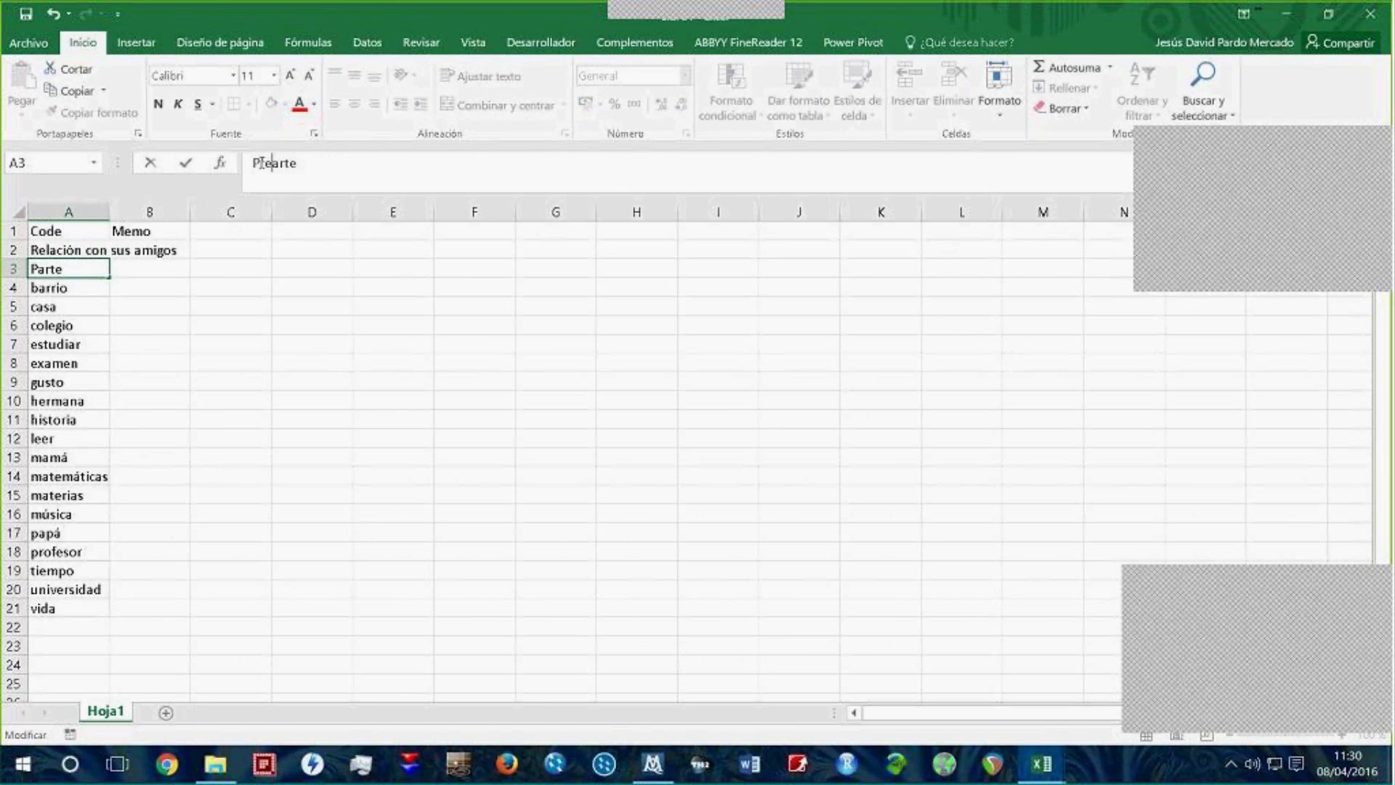
type("pr")
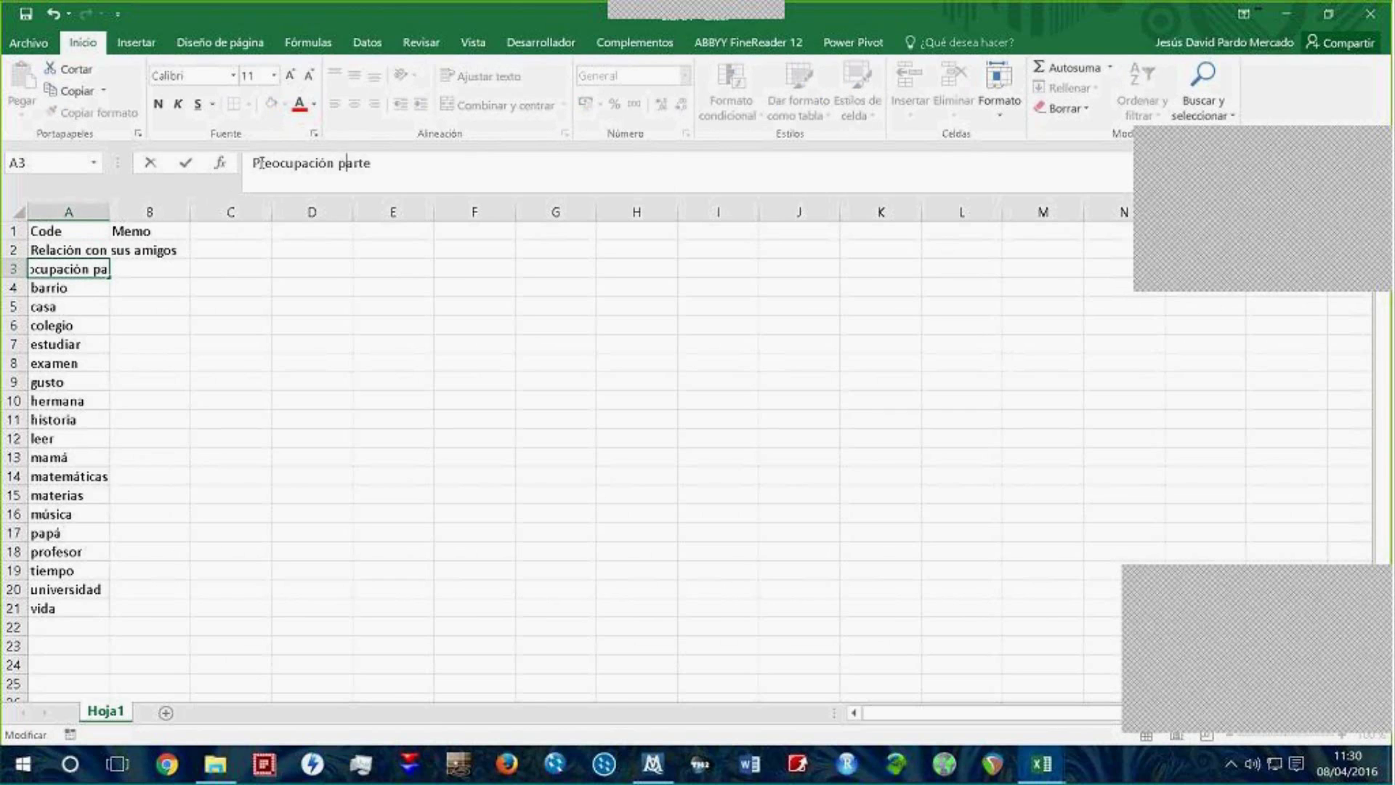
key("BackSpace")
type("or ")
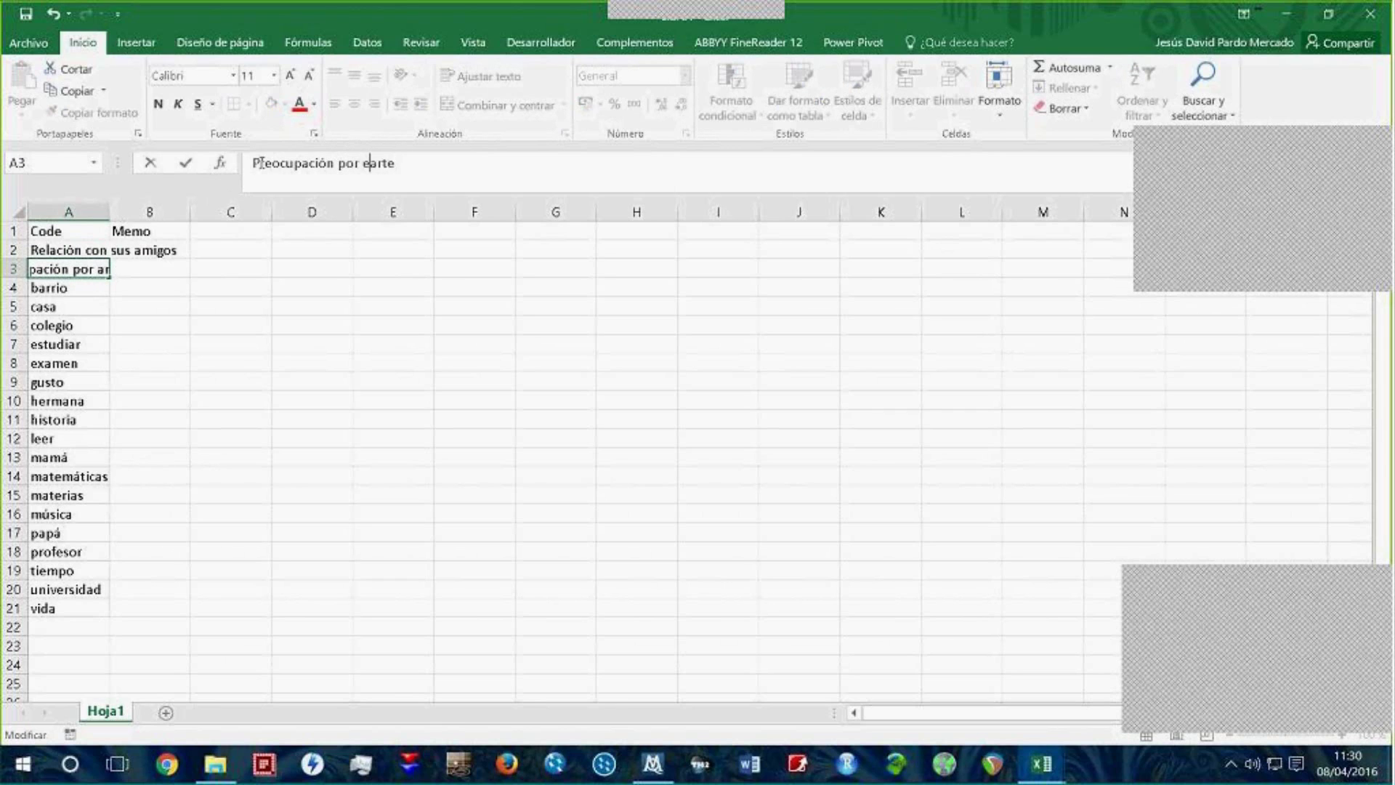
type("el")
key("Return")
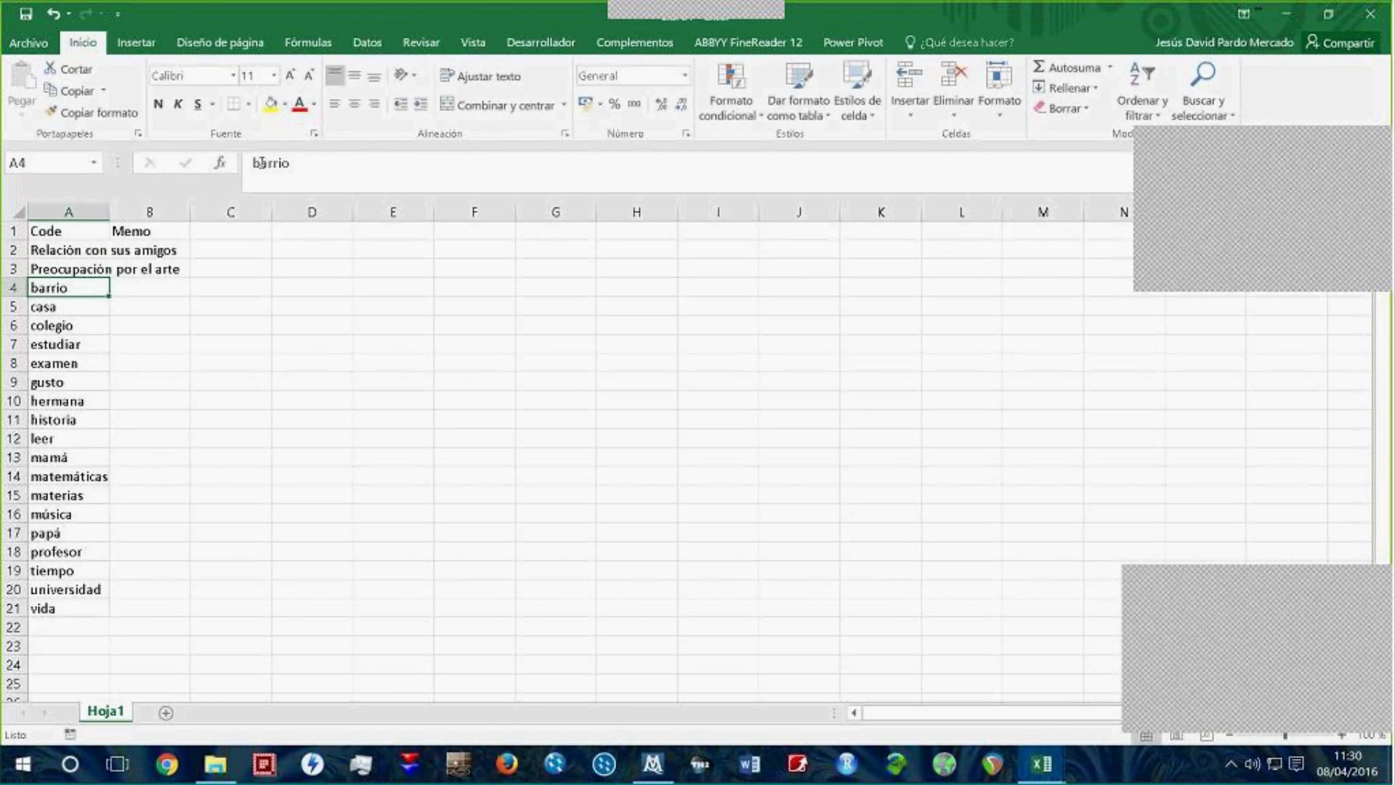
Step: Expand the code "barrio" in A4 to "Perpeción de su barrio"
left_click(254, 163)
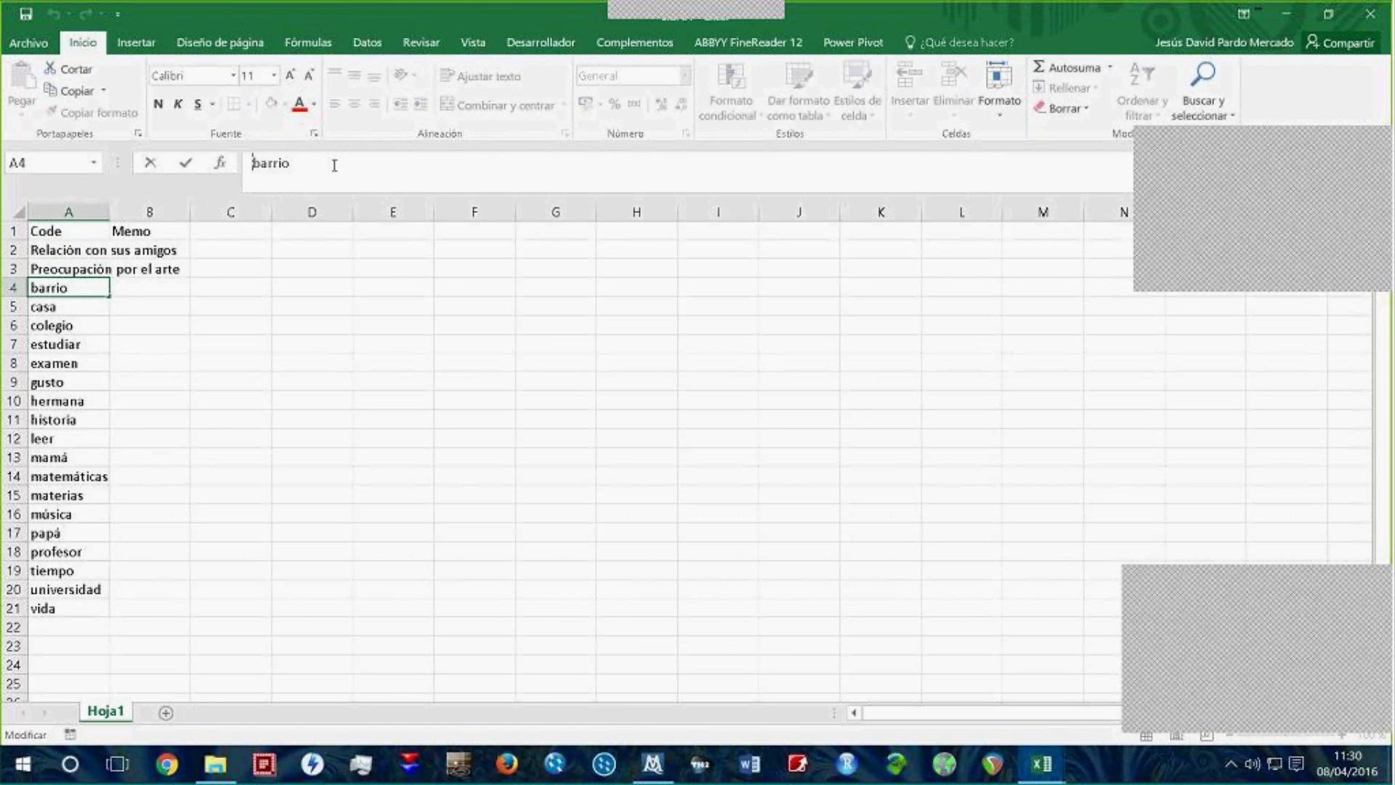
type("Relac")
key("BackSpace")
key("BackSpace")
key("BackSpace")
key("BackSpace")
key("BackSpace")
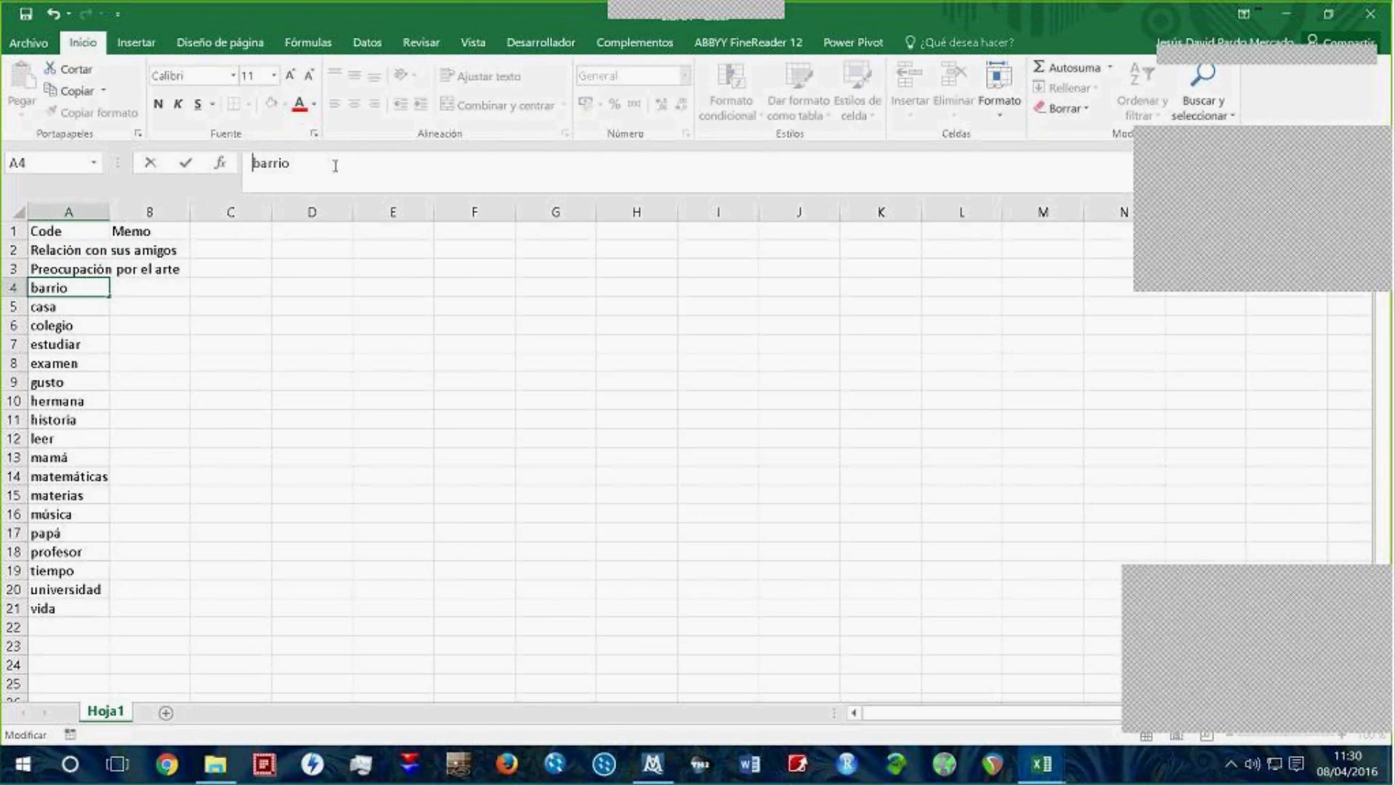
type("Per")
type("peción de ")
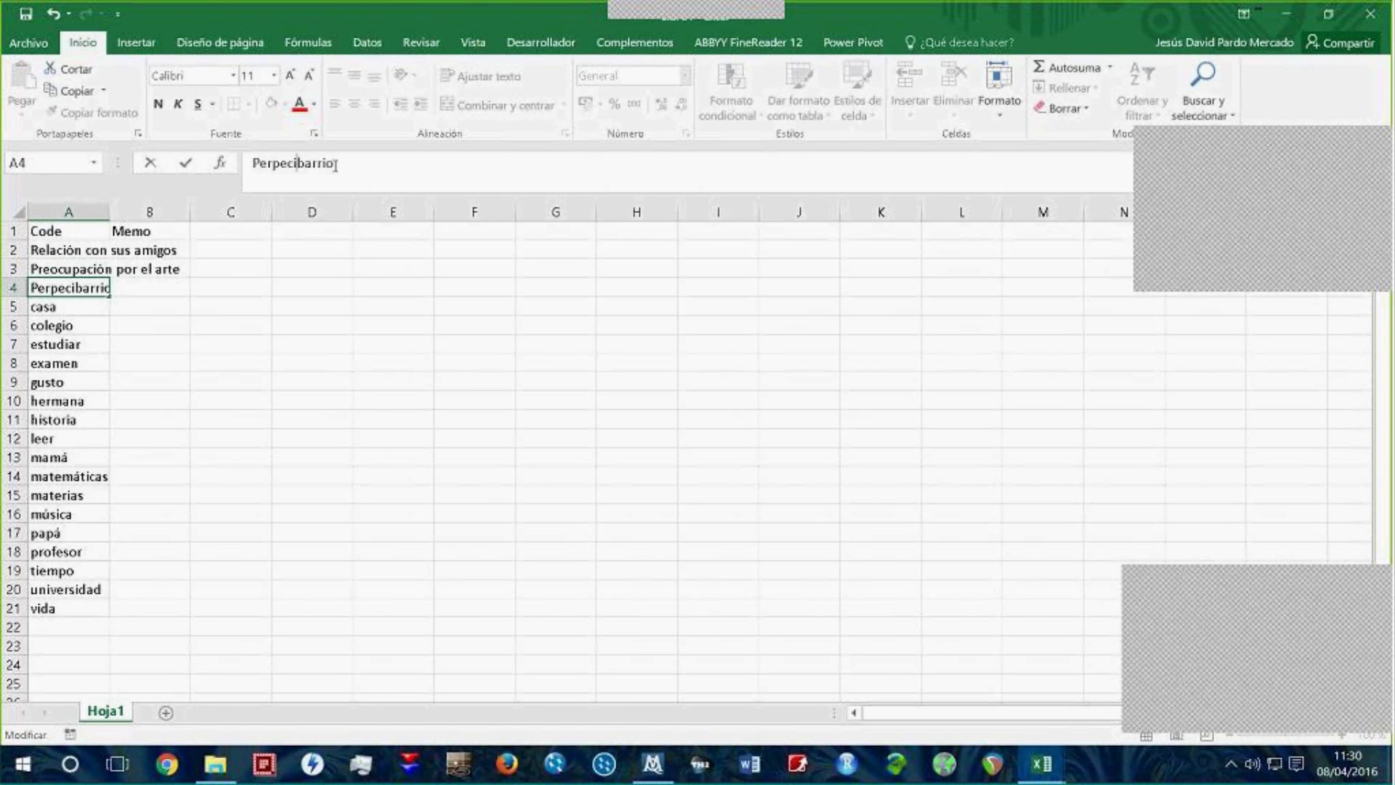
type("su barrio")
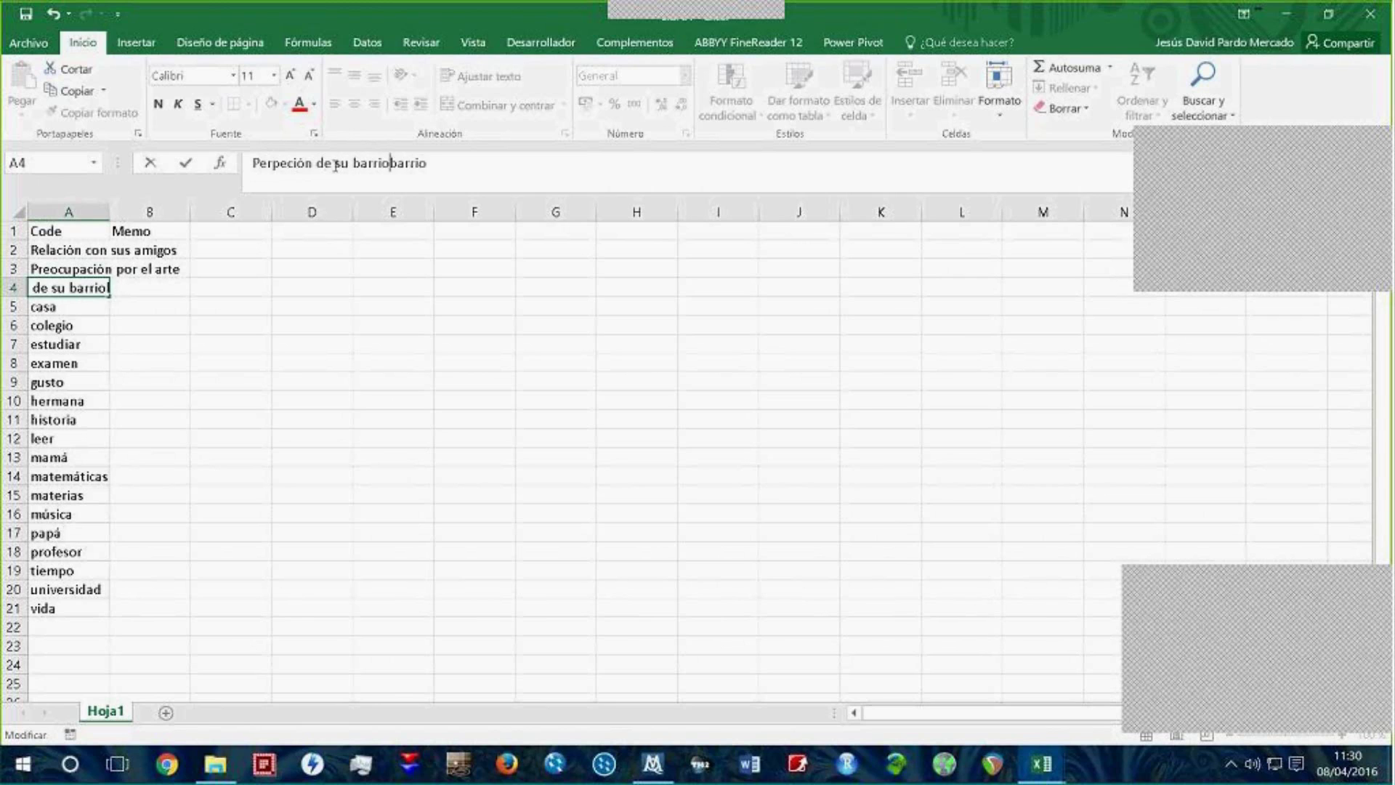
key("shift+End")
key("Delete")
key("Return")
Step: Begin expanding the code "casa" in A5 by inserting "Percec" in front of it
left_click(250, 163)
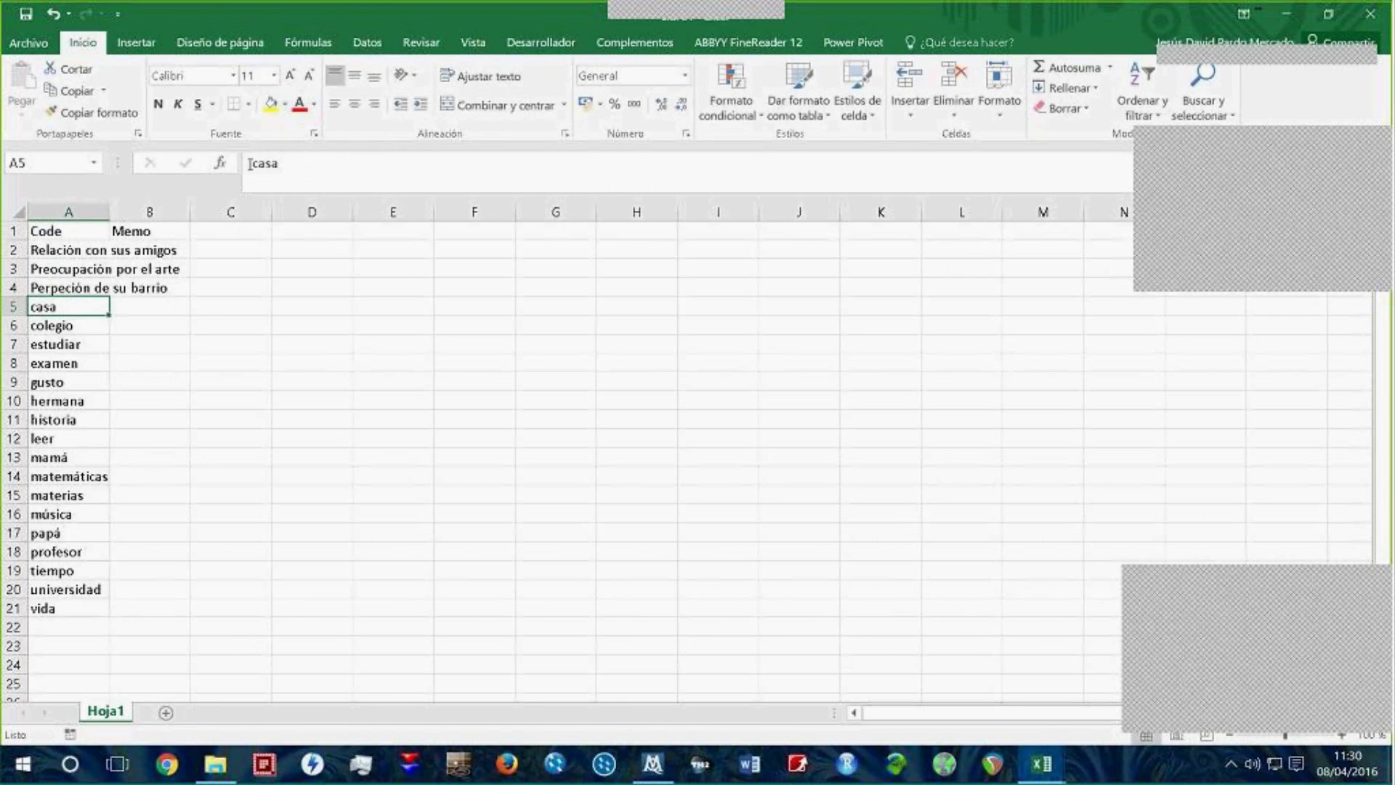
type("Perce")
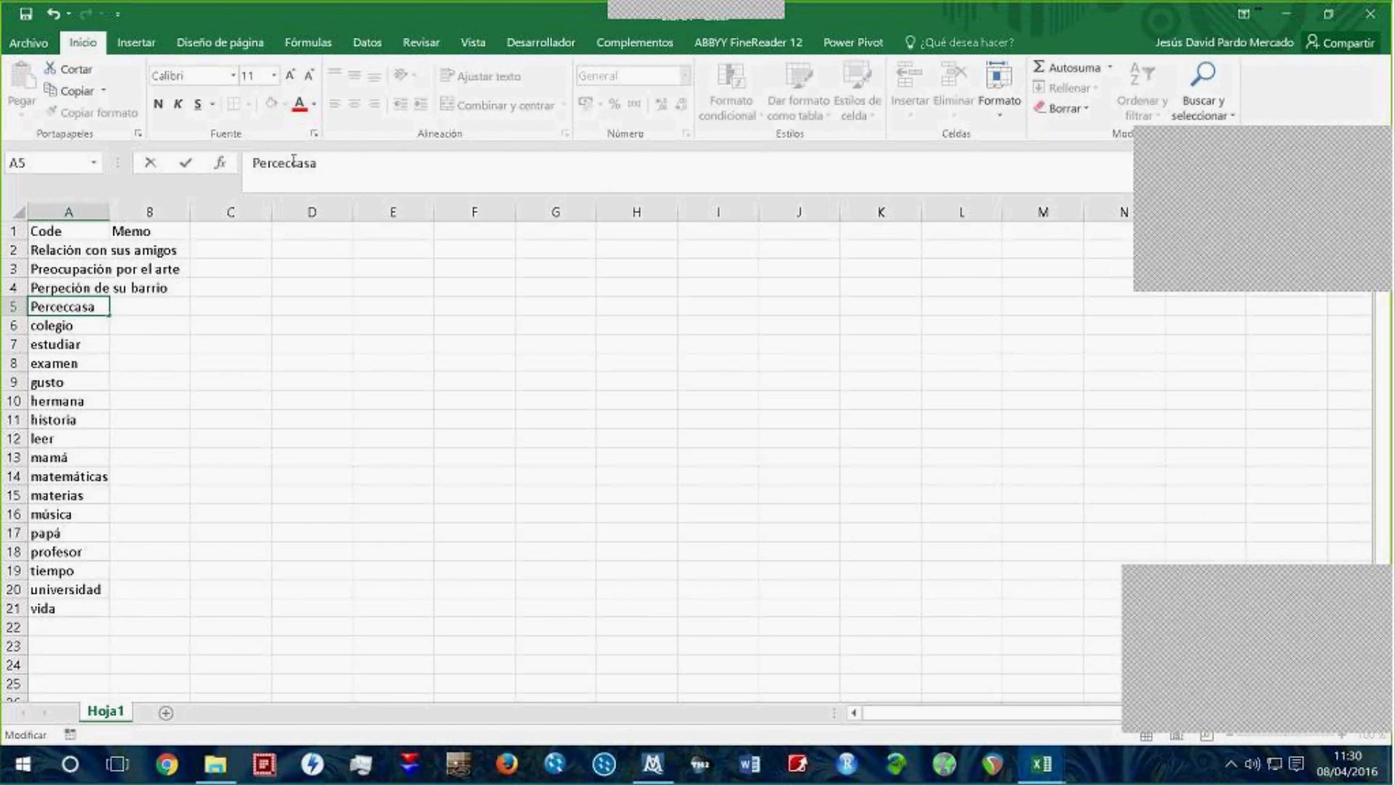
type("c")
Step: Correct the spelling of the code in A4 to "Percepción de su barrio"
left_click(58, 288)
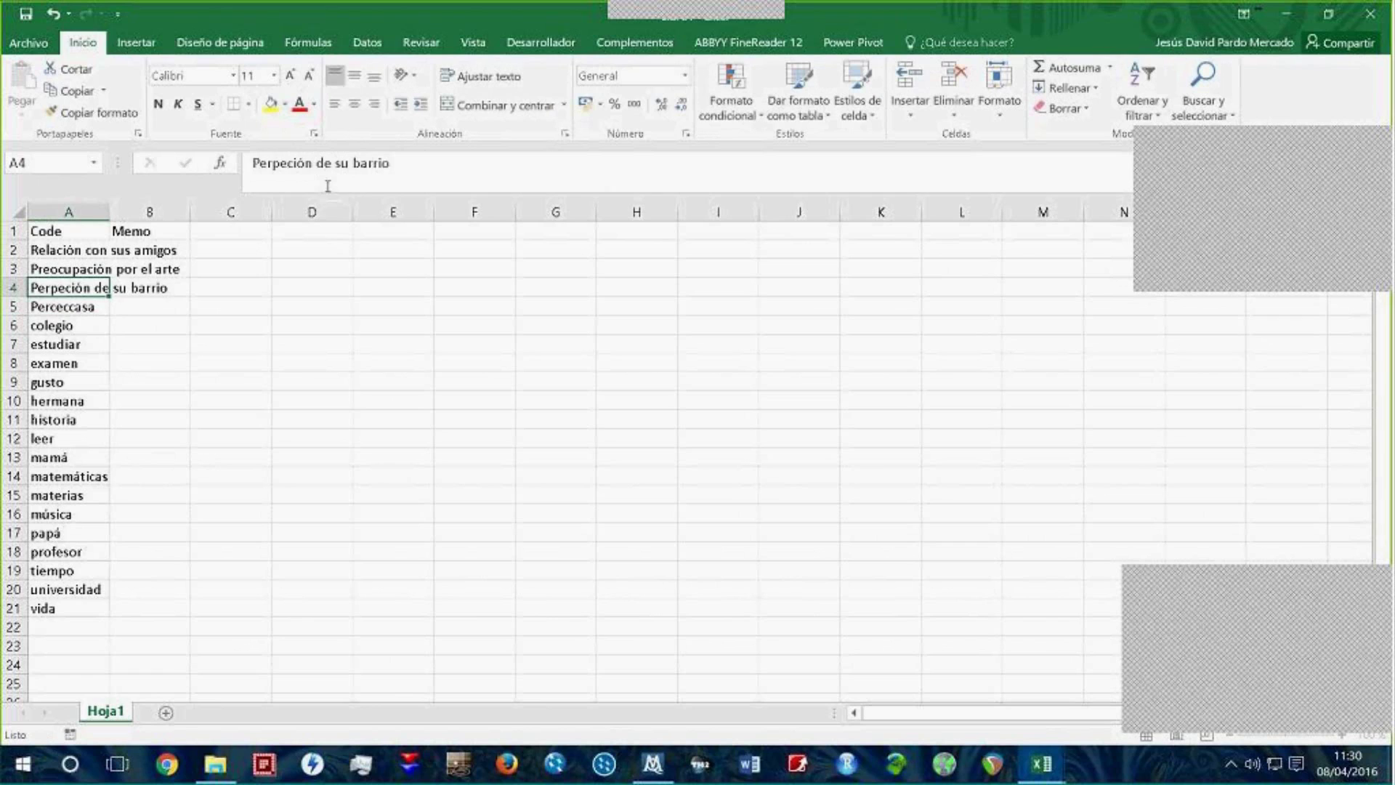
left_click(272, 163)
type("cep")
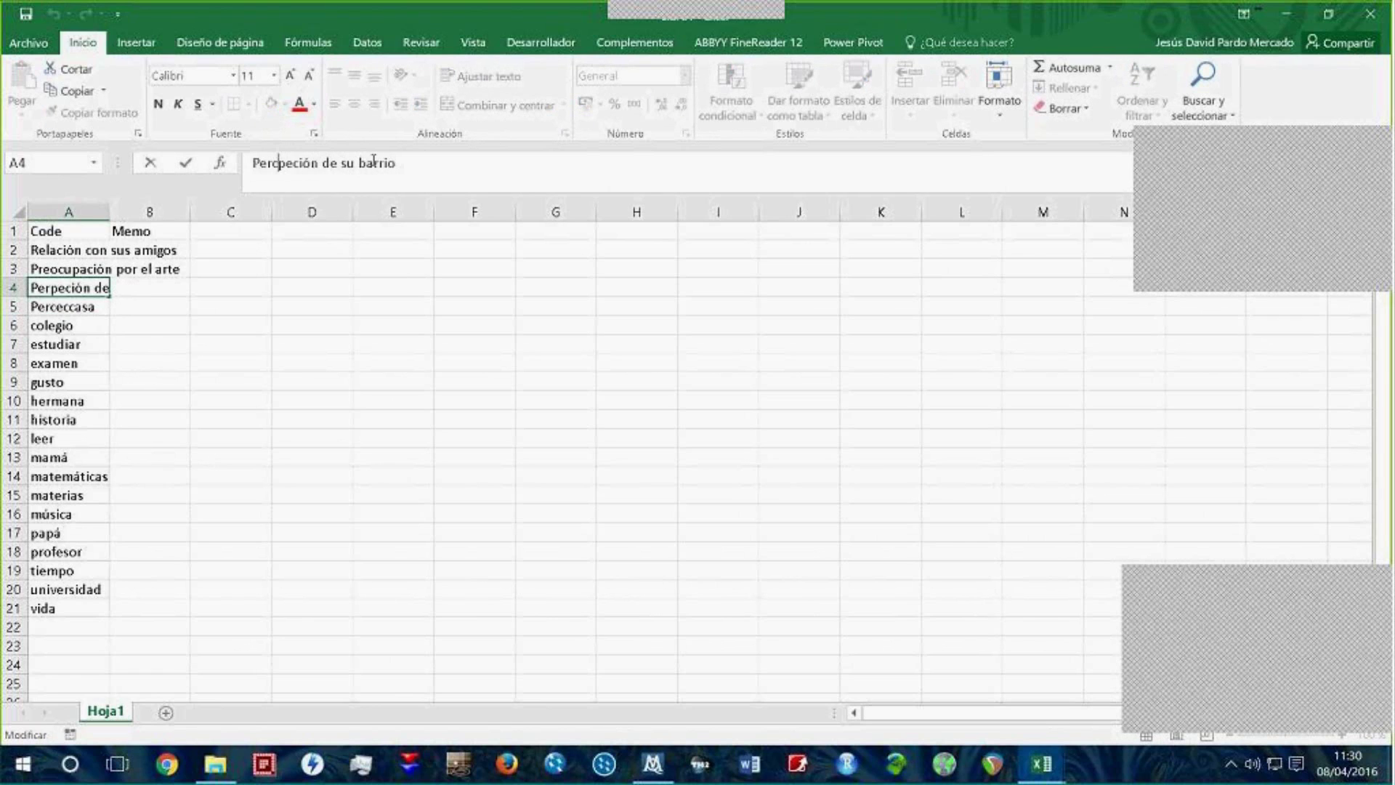
key("Delete")
key("Delete")
key("Return")
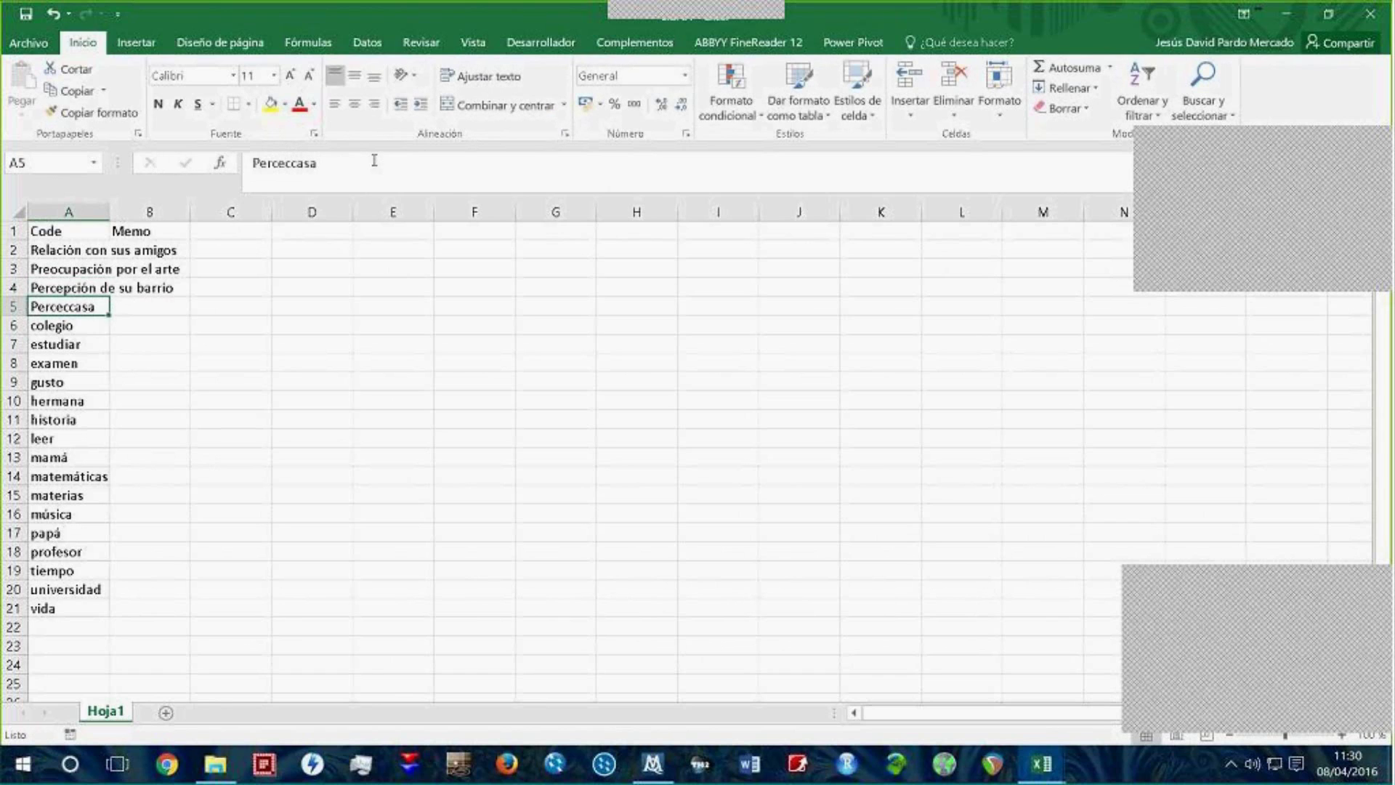
Step: Complete the code in A5 so that it reads "Percepción de su casa"
left_click(284, 163)
type("p")
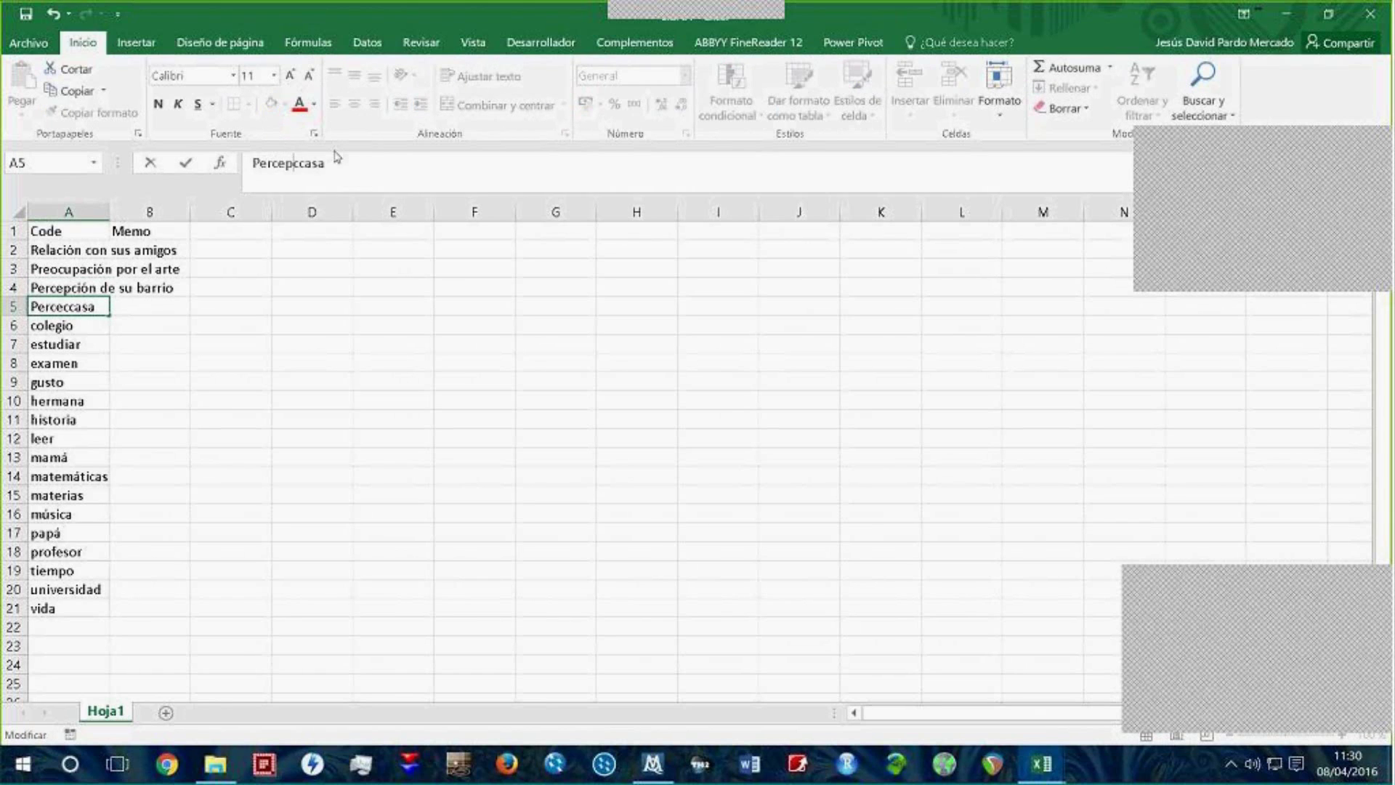
key("Right")
type("ión de su")
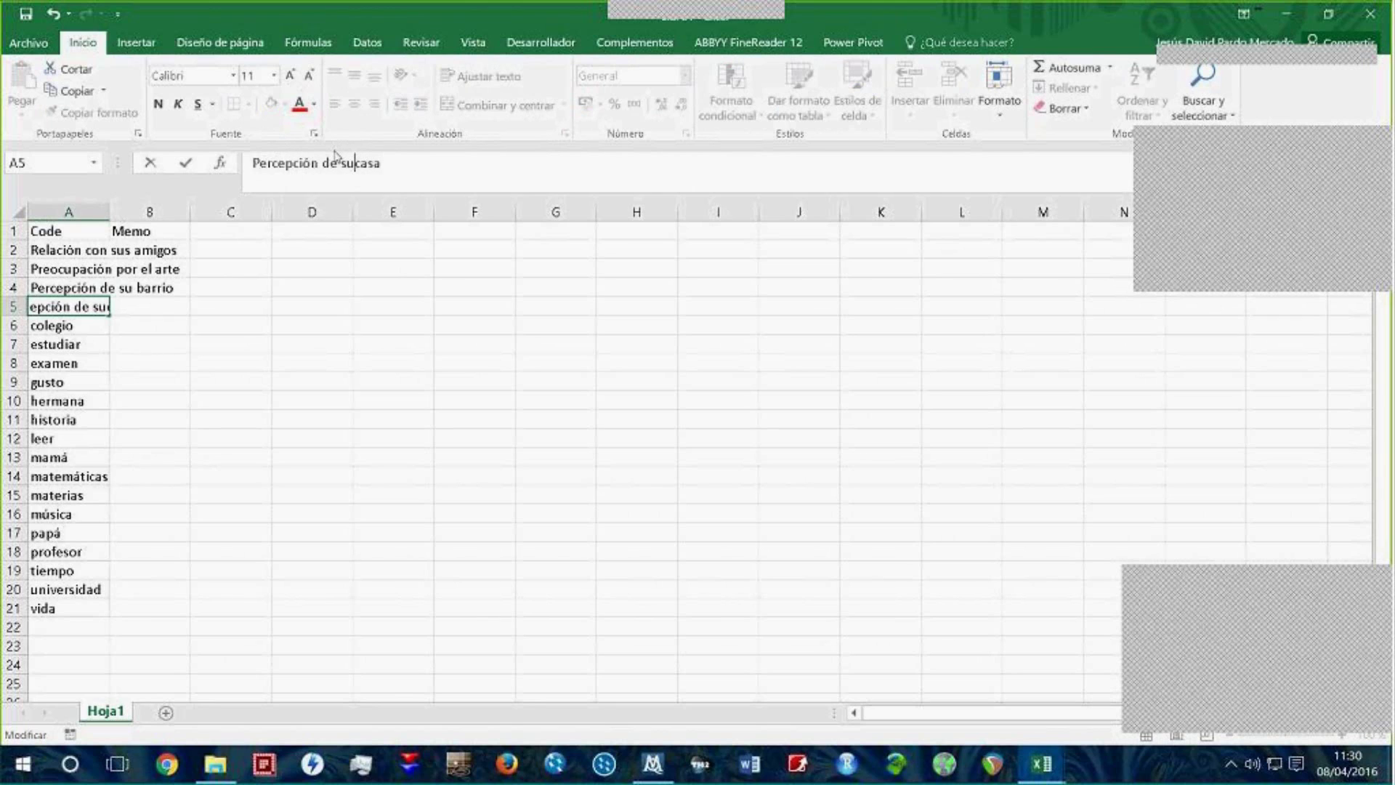
key("Return")
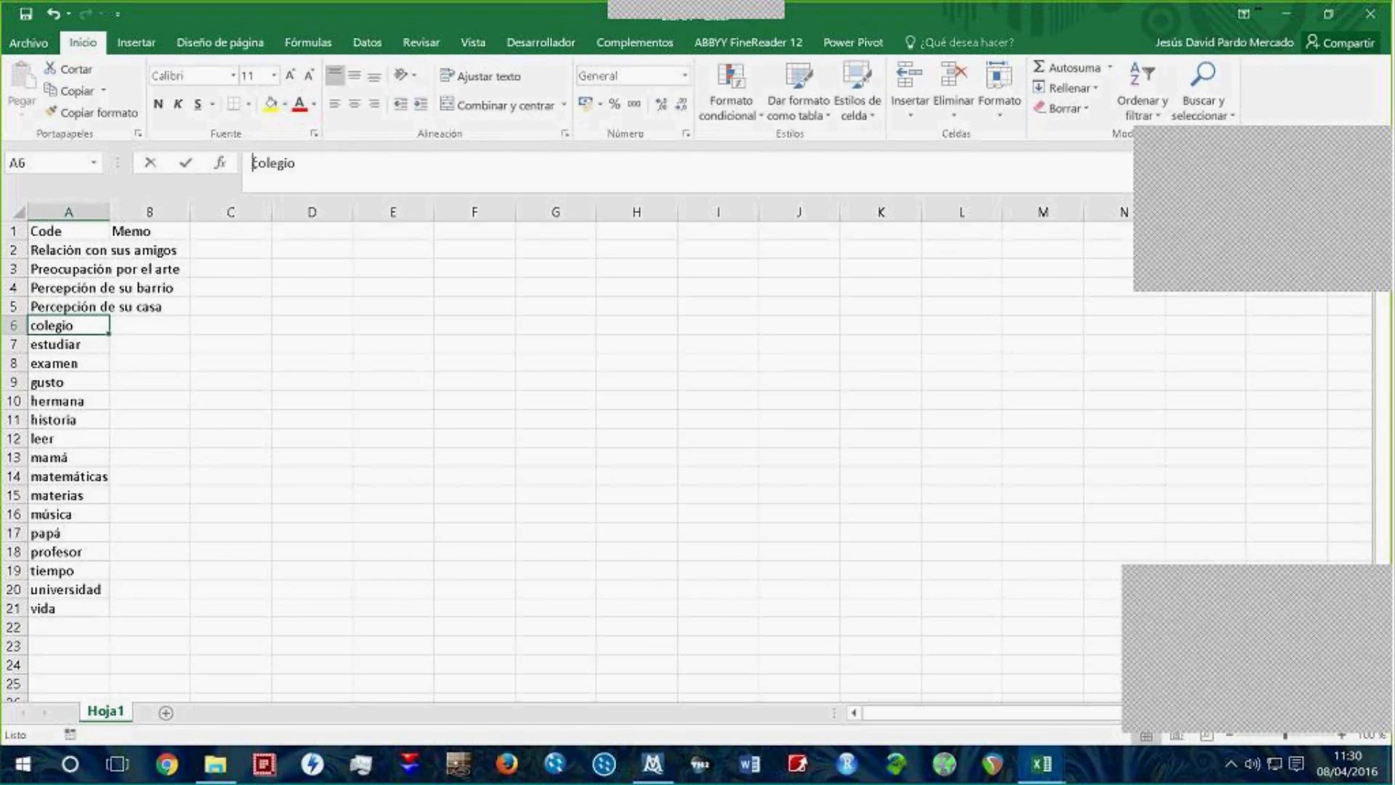
Step: Expand the code "colegio" in A6 to "Influencia del colegio"
left_click(253, 163)
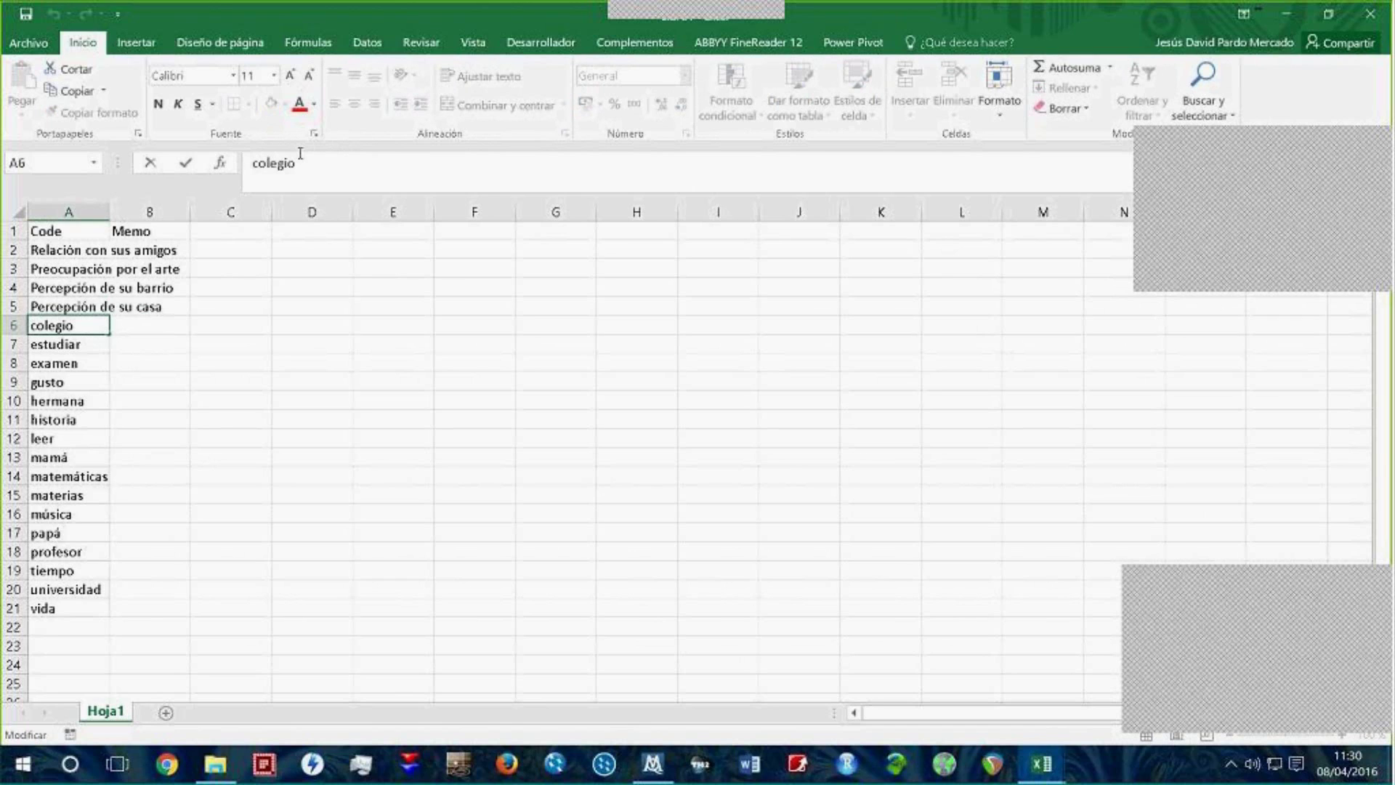
type("Influencia ")
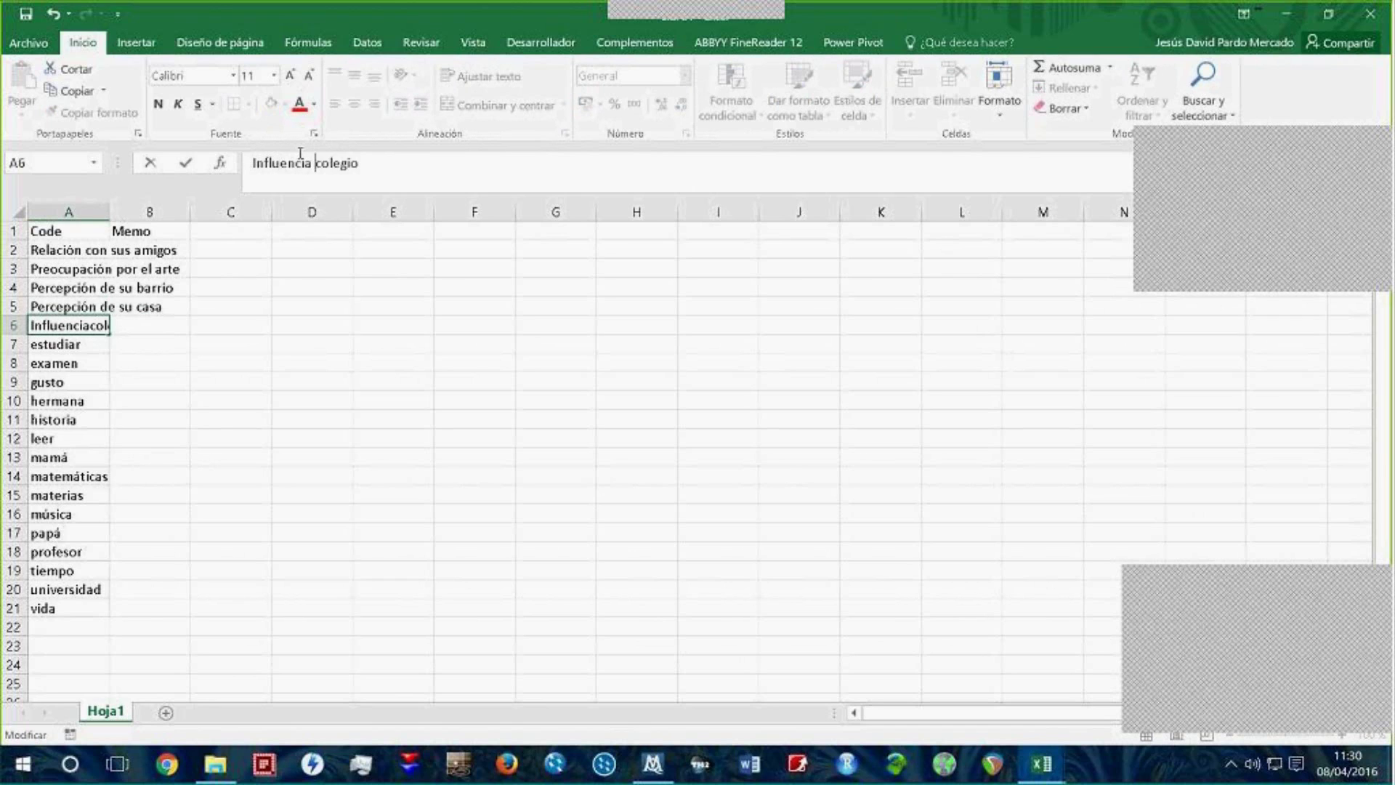
type("del")
key("Return")
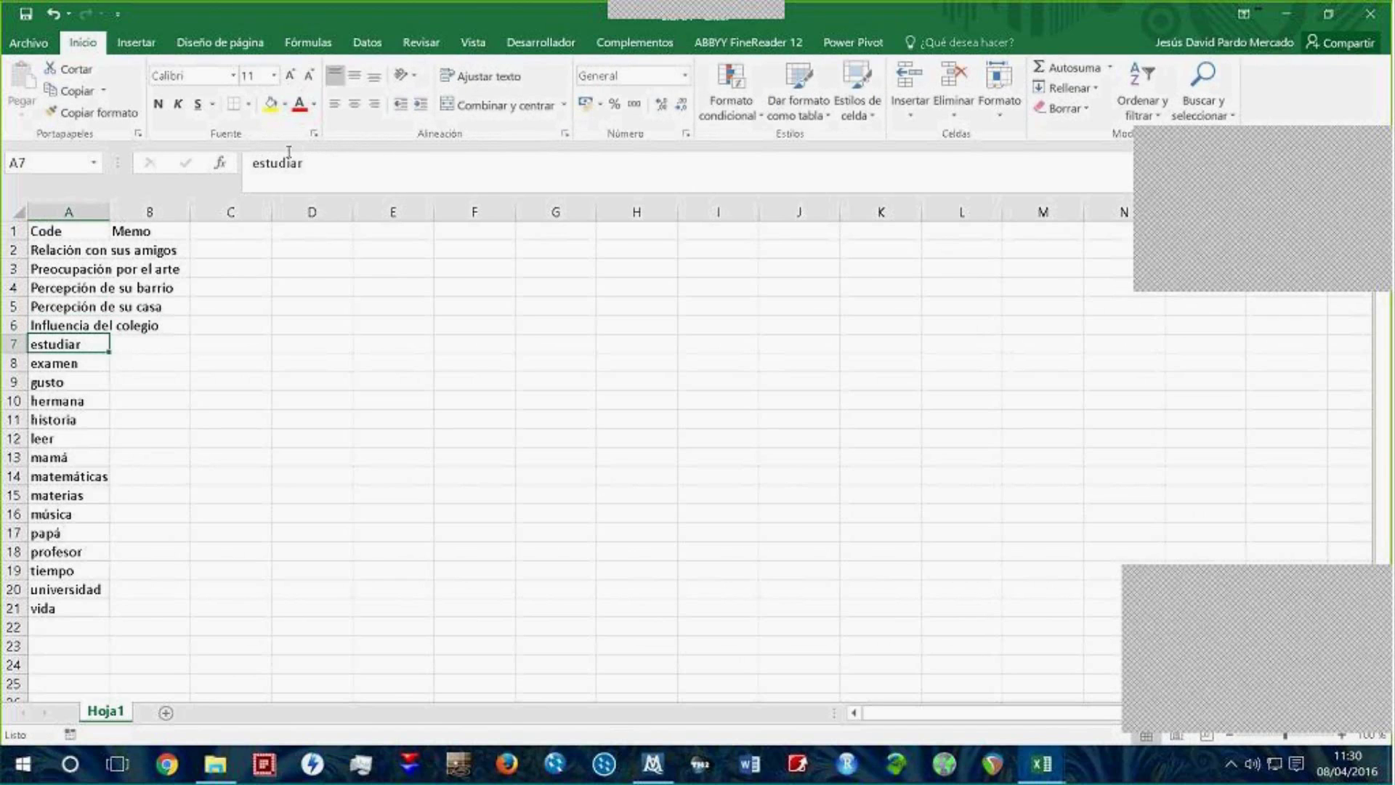
Step: Replace the code "estudiar" in A7 with "Relación con el estudio"
left_click(283, 164)
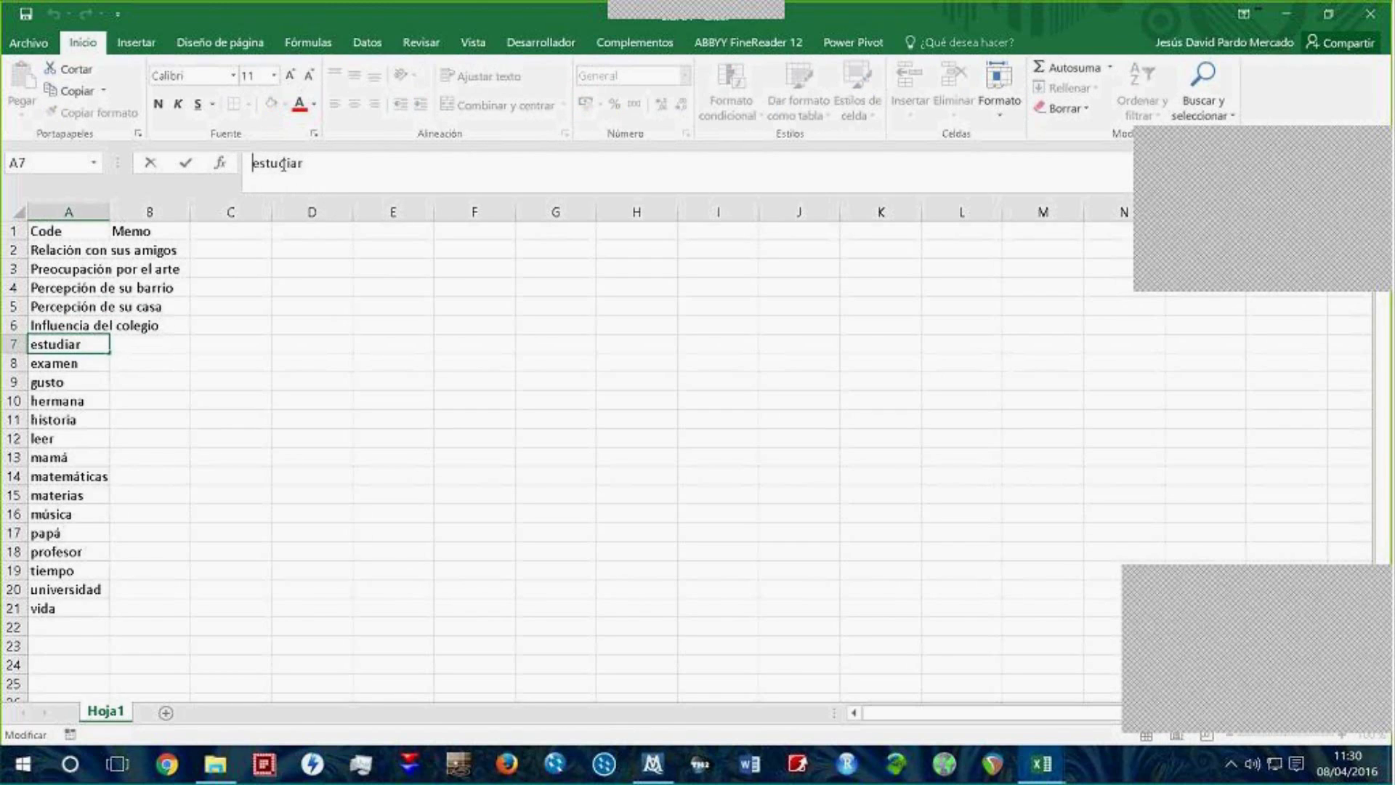
double_click(282, 164)
type("Relac")
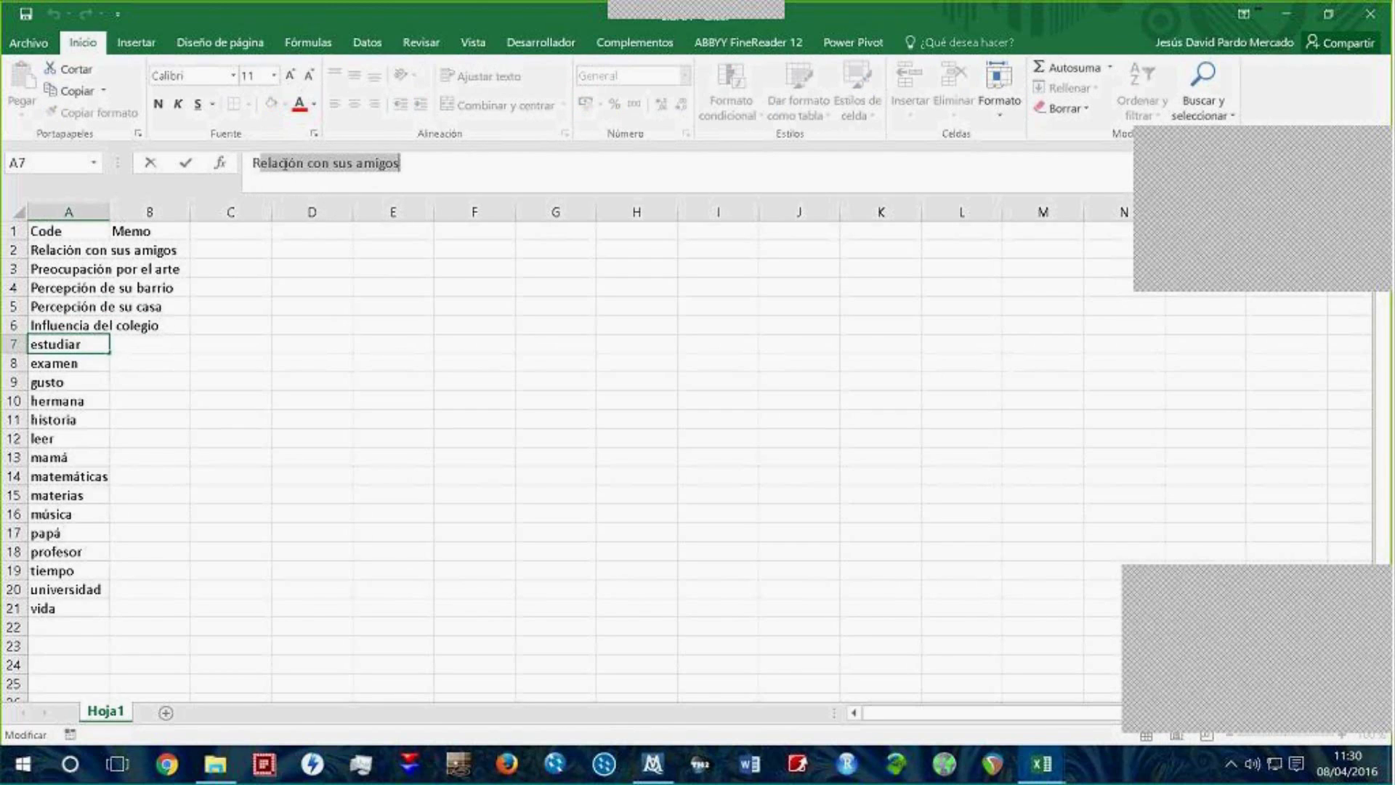
type("ión co")
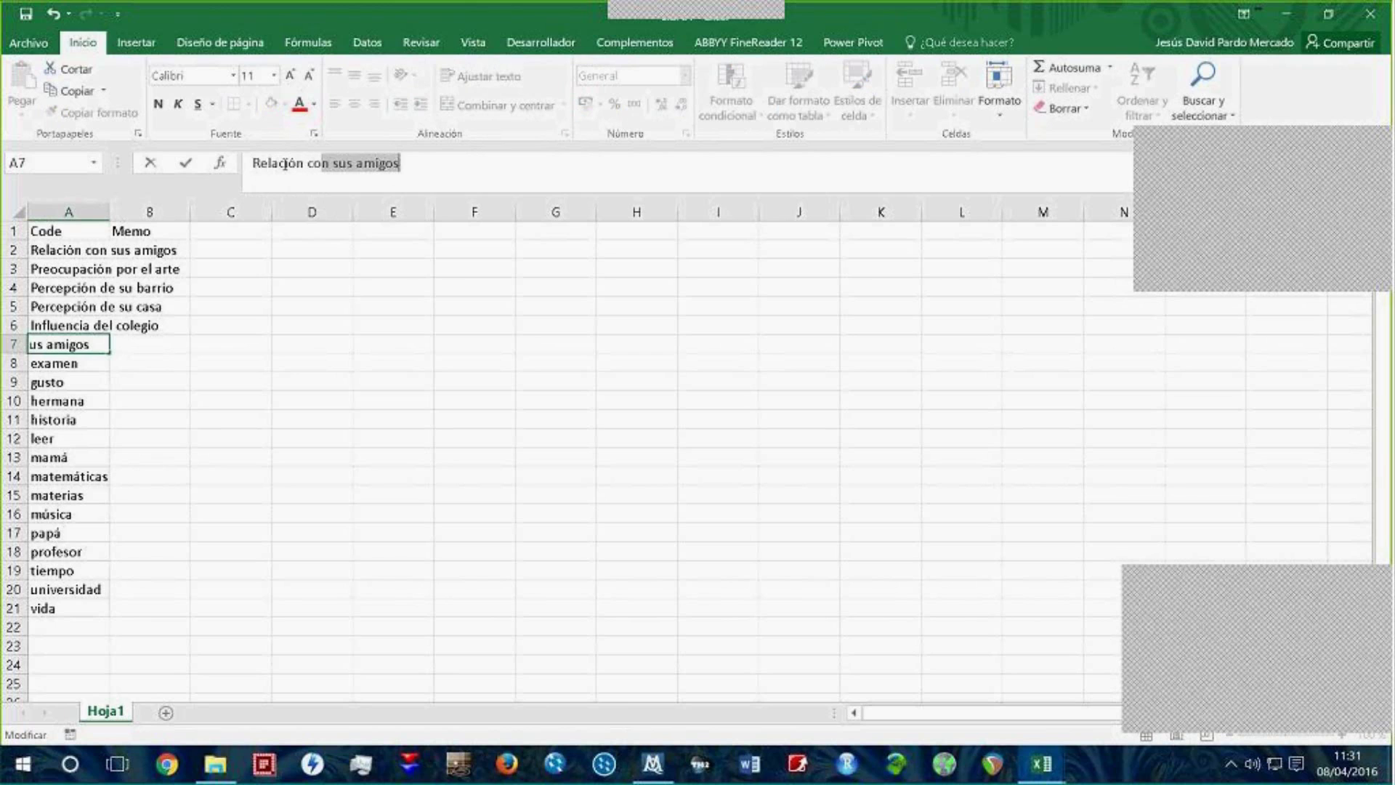
type("n el estudio")
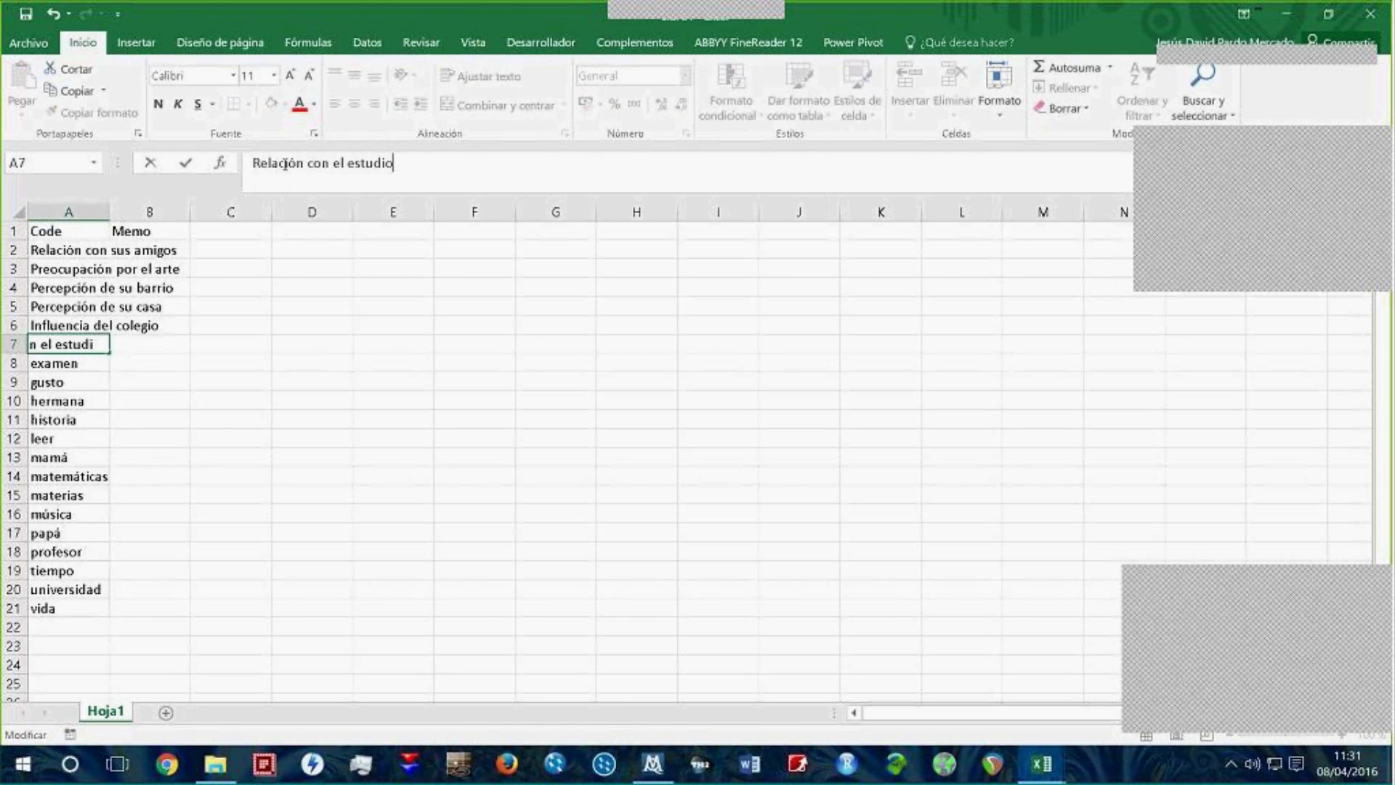
key("Return")
Step: Open the code "examen" in A8 for editing at the start of its text
left_click(252, 164)
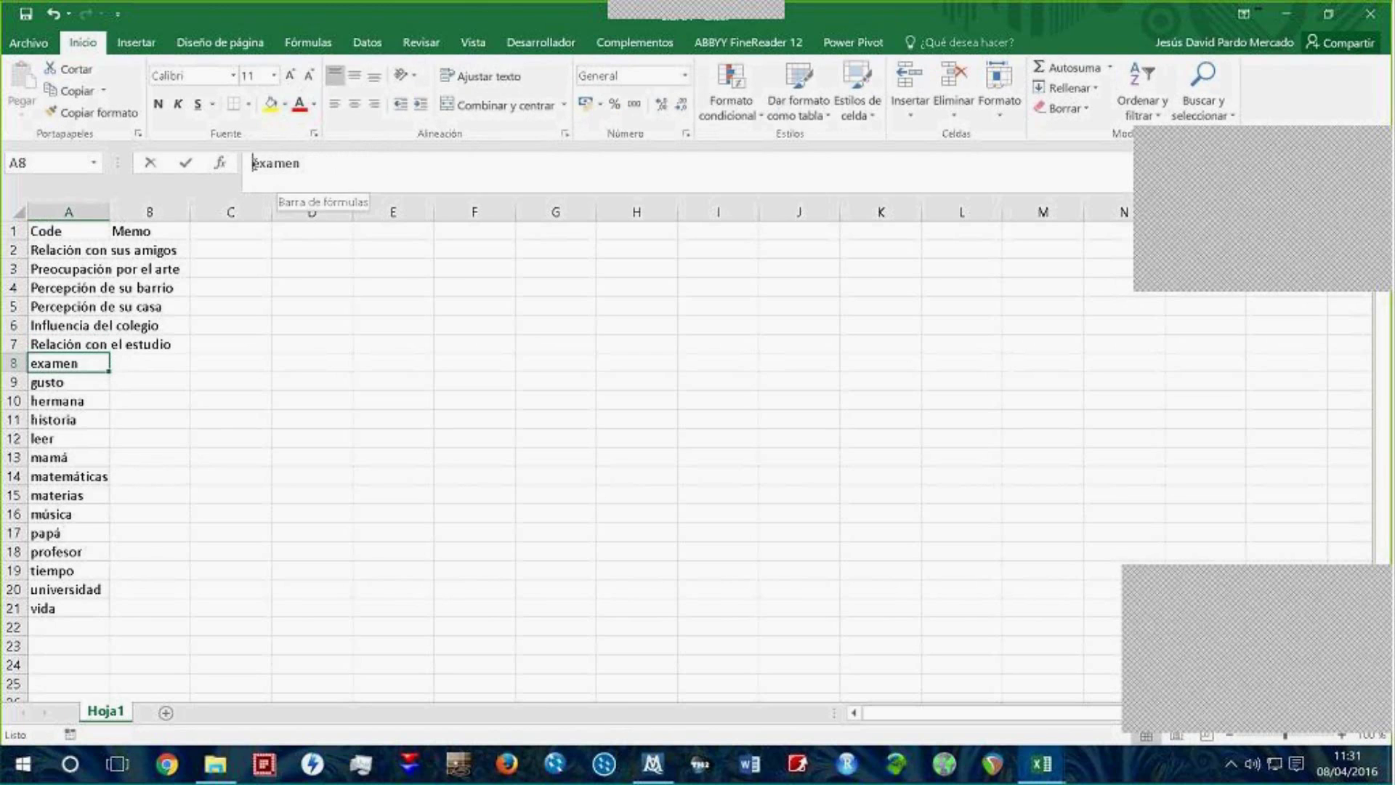
Step: Expand the code in cell A8 to read "Experiencia en el examen de admisión"
type("Experiencia en ")
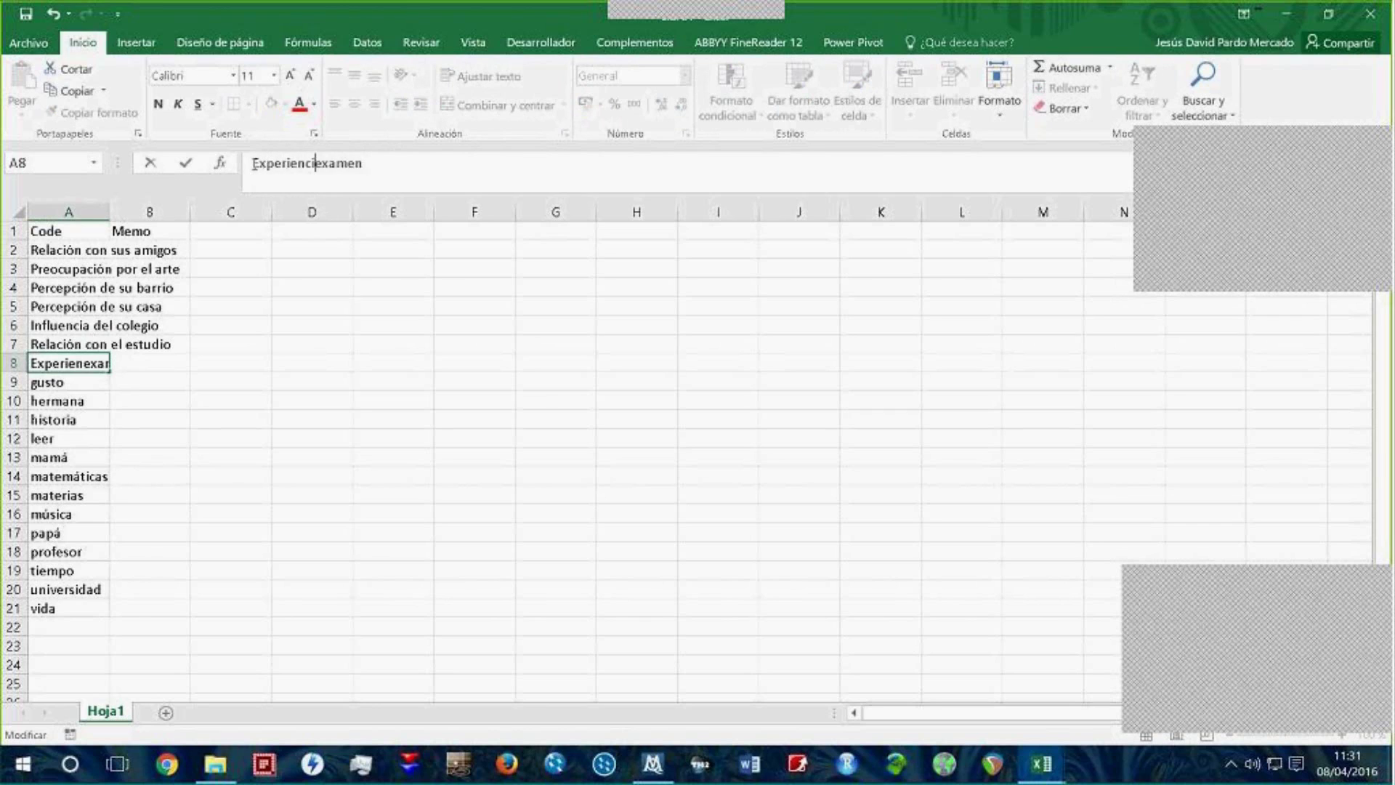
type("el")
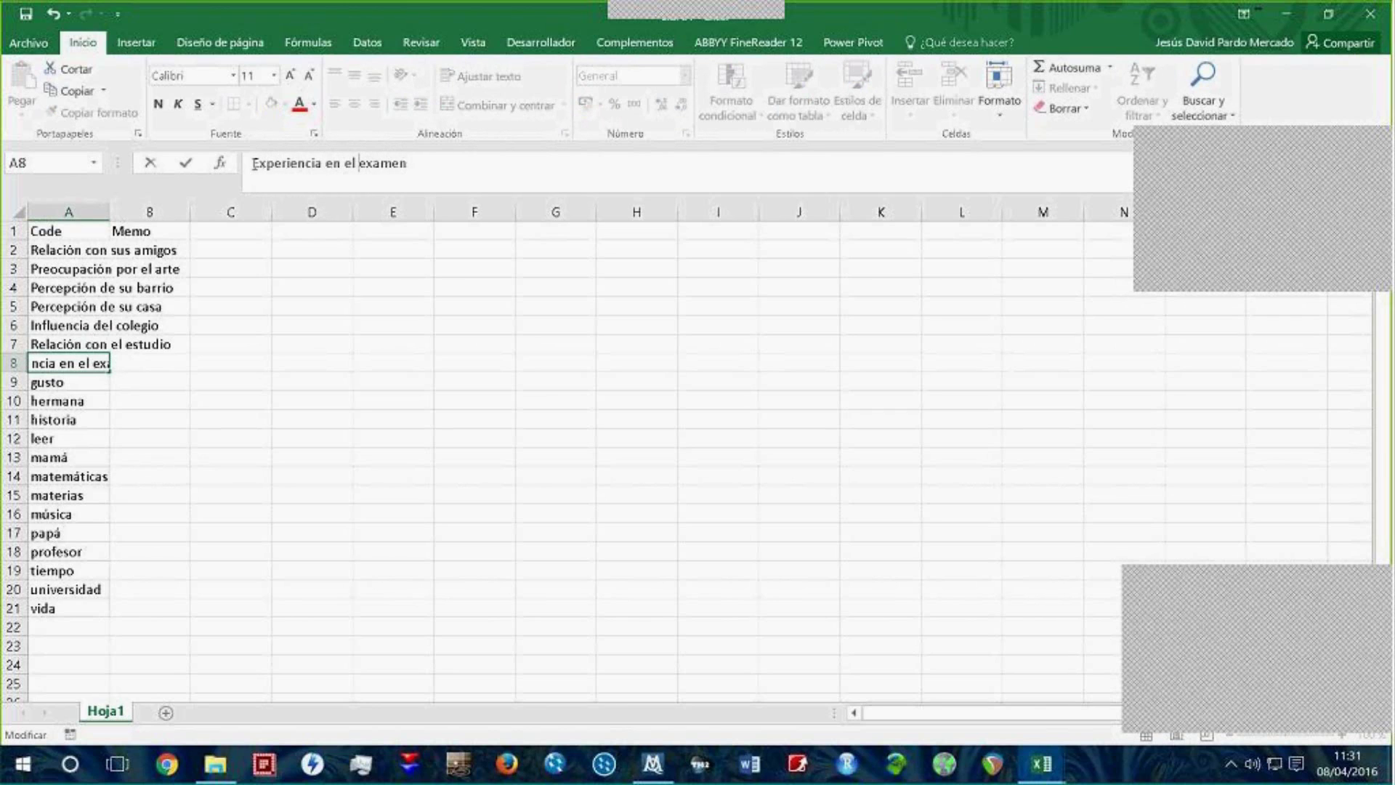
left_click(408, 163)
type("de admisiin")
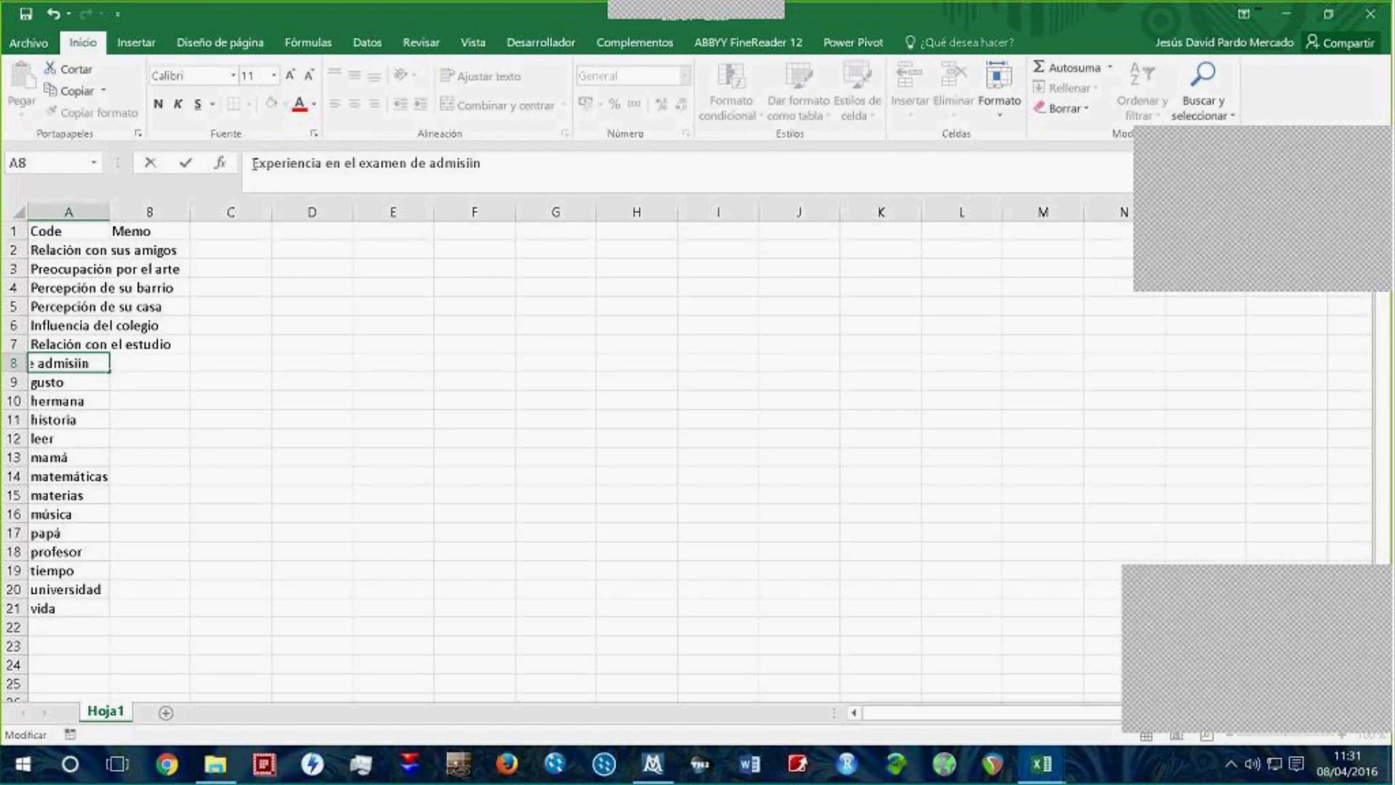
key("BackSpace")
key("BackSpace")
type("ón")
key("Return")
Step: Rewrite the code in cell A9 as "Gustos del aspirante"
left_click(251, 163)
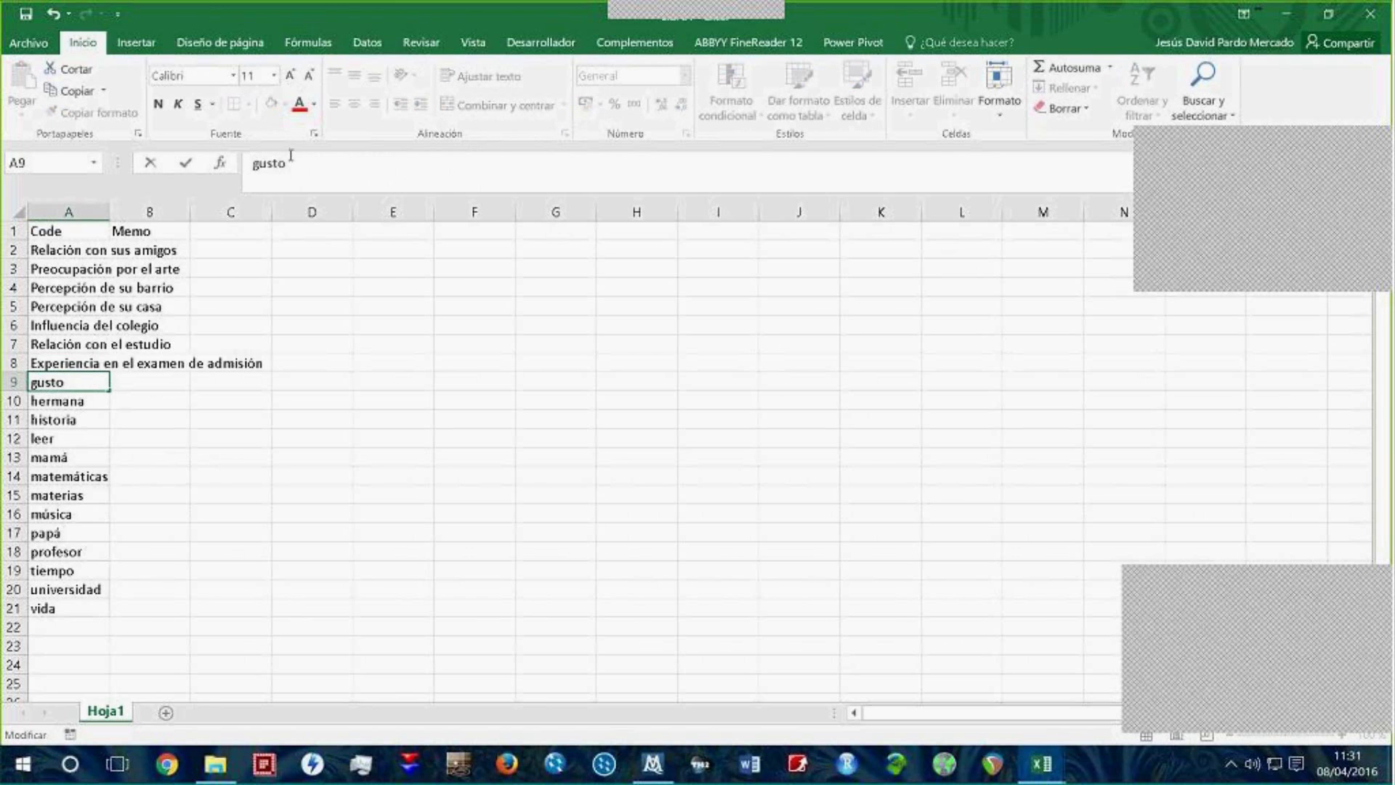
key("Delete")
type("Gustos del")
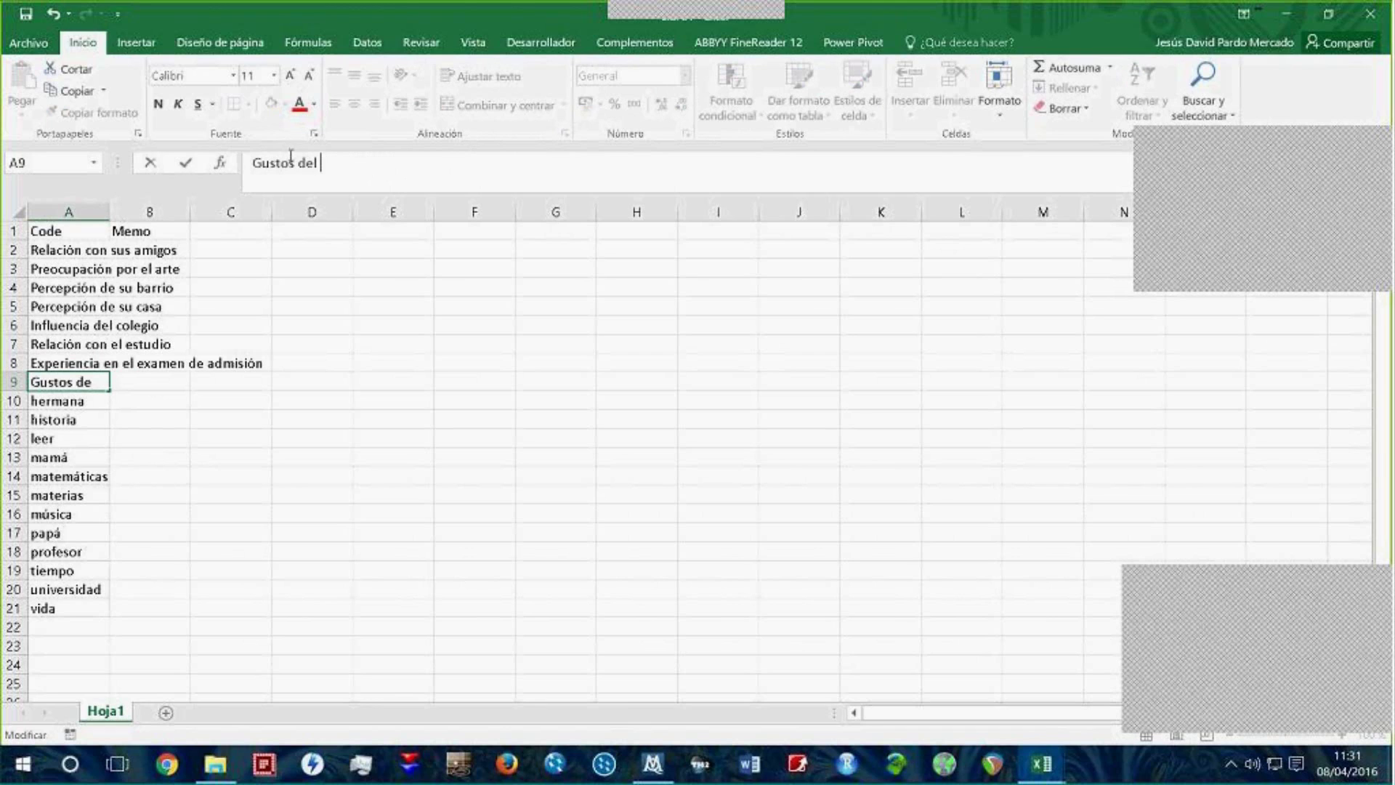
type(" aspio")
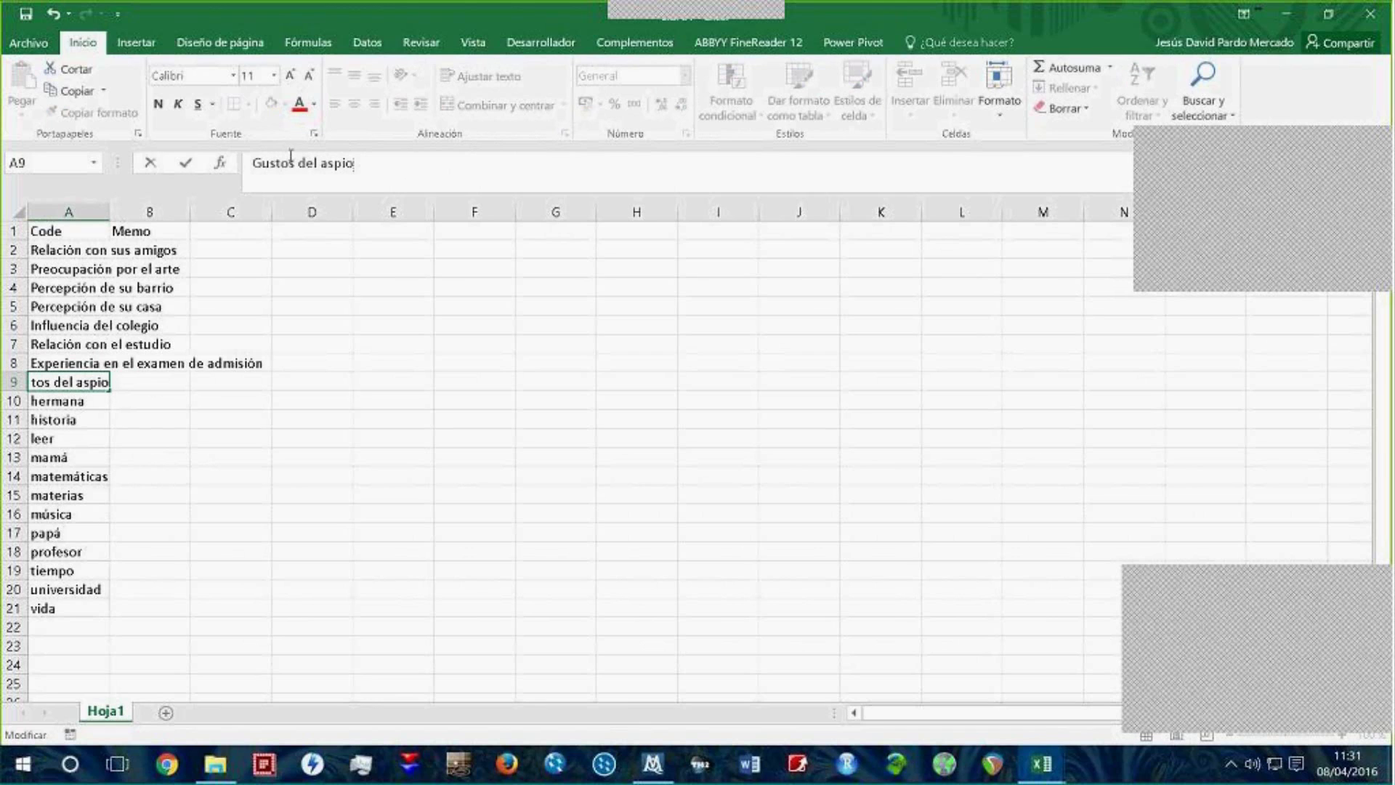
key("BackSpace")
type("rante")
key("Return")
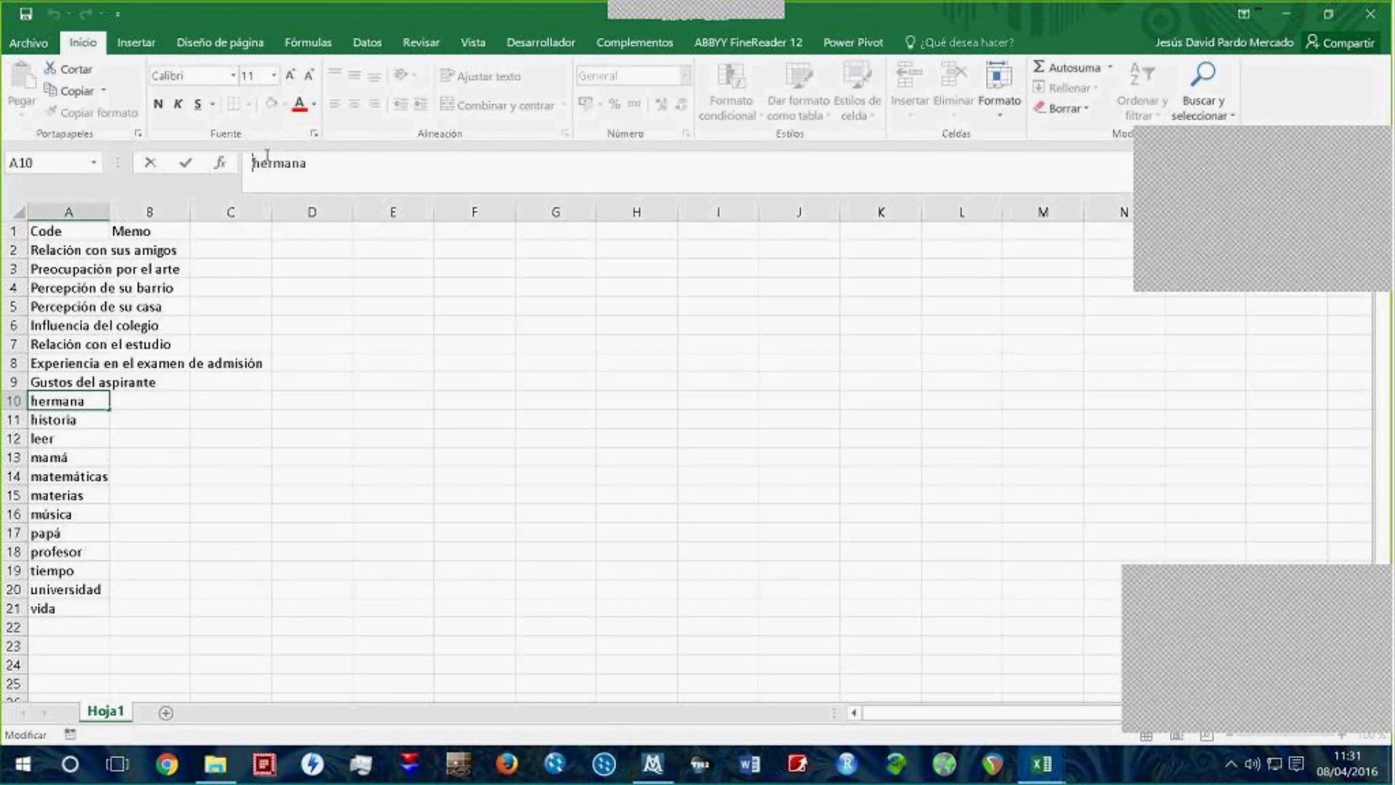
Step: Replace the code in cell A10 with "Relación con su familia"
type("Relació")
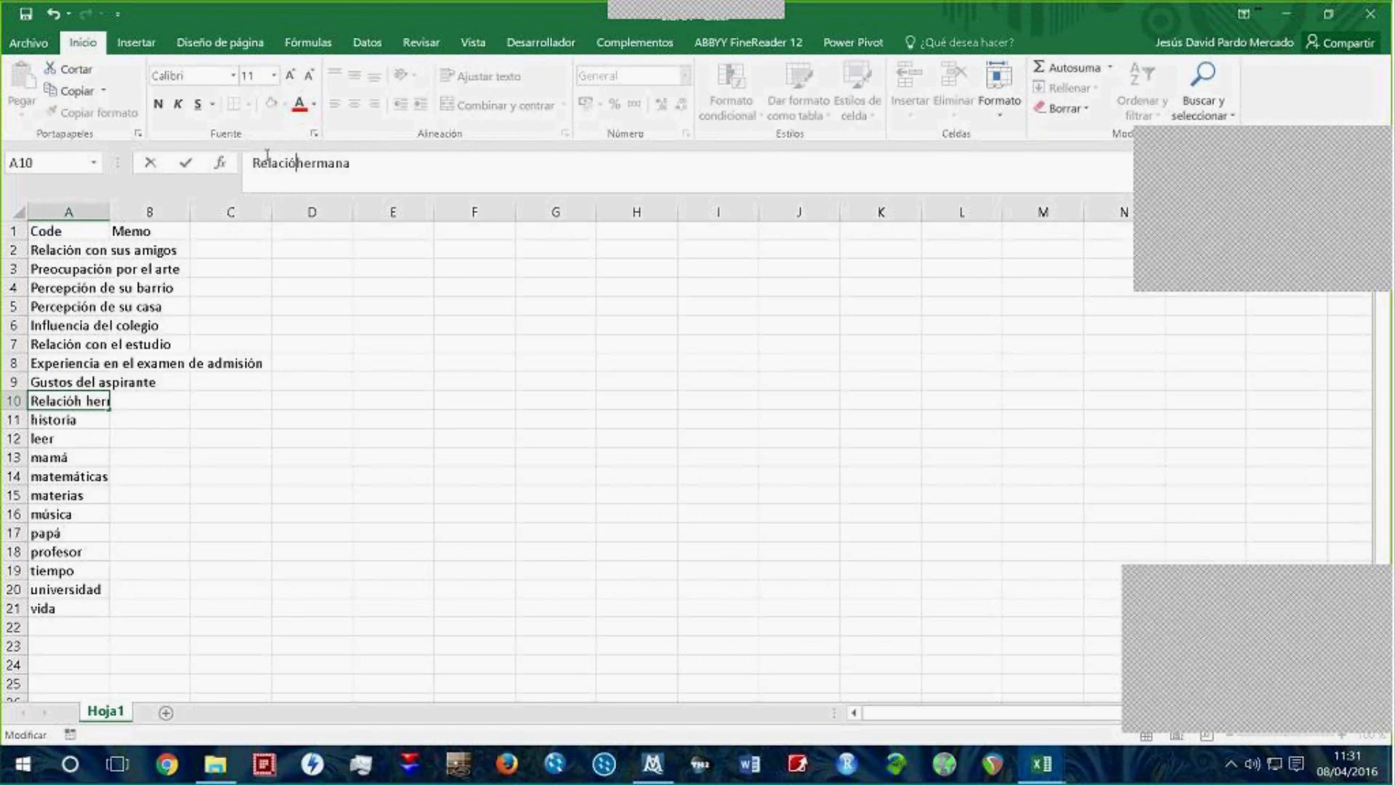
type("n con su familia")
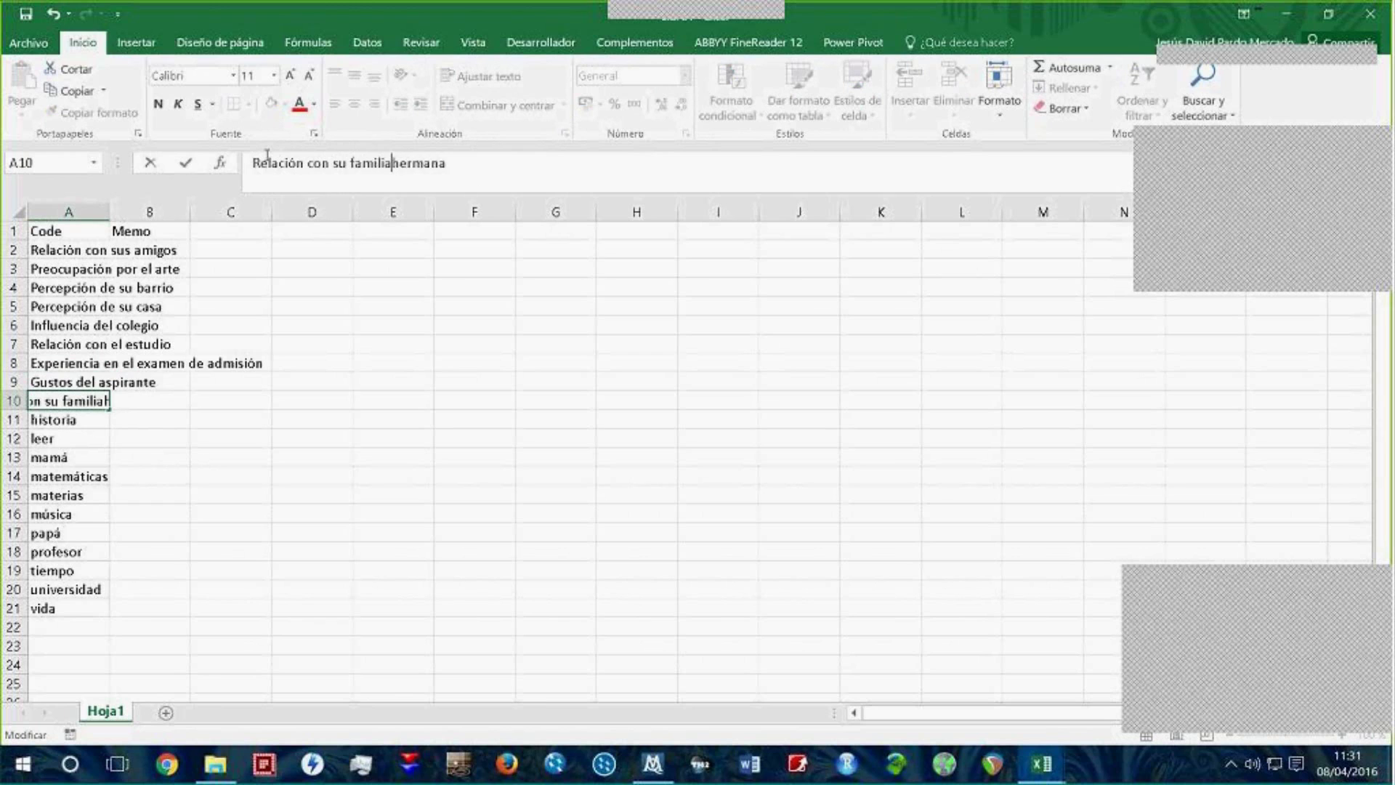
key("shift+End")
key("Delete")
key("Return")
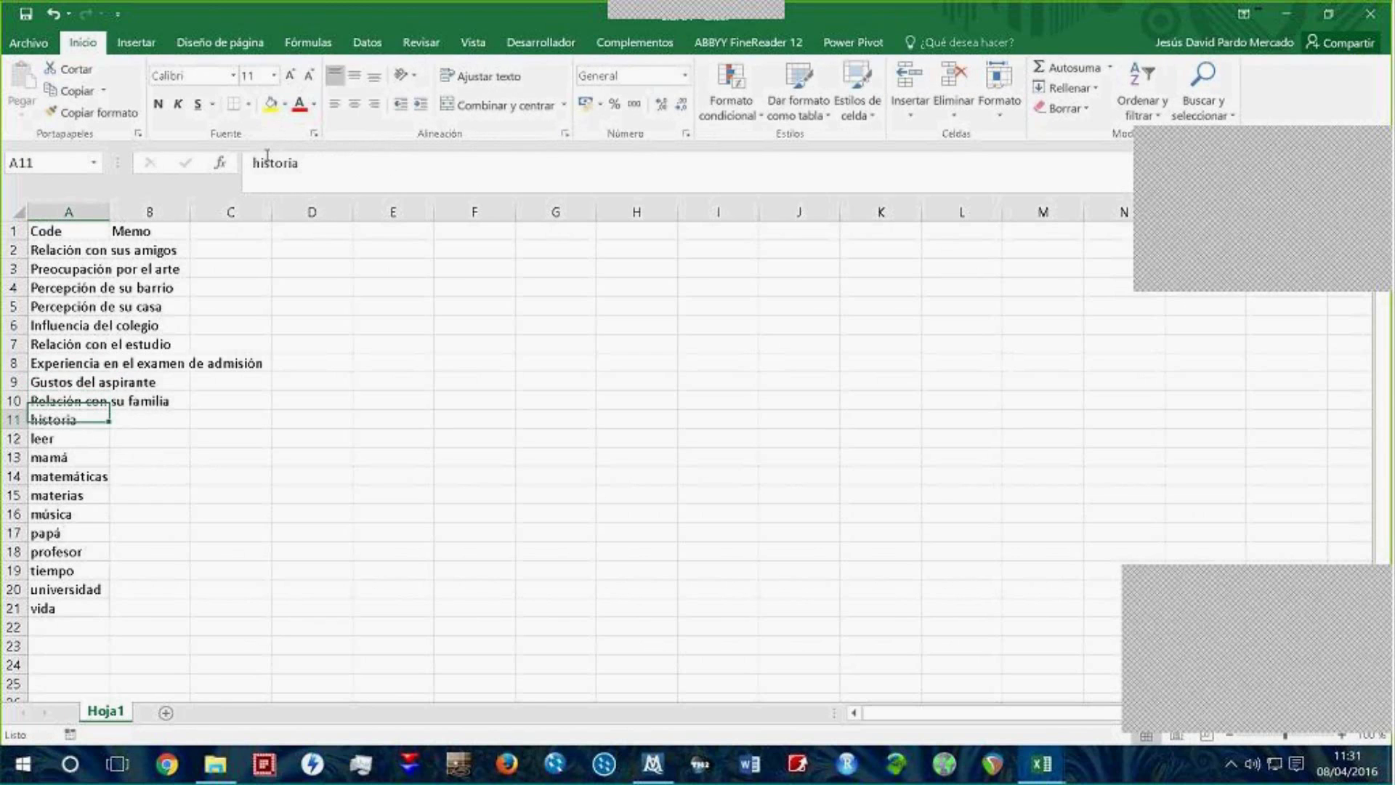
Step: Delete the entire rows holding the codes "mamá" and "papá"
right_click(13, 457)
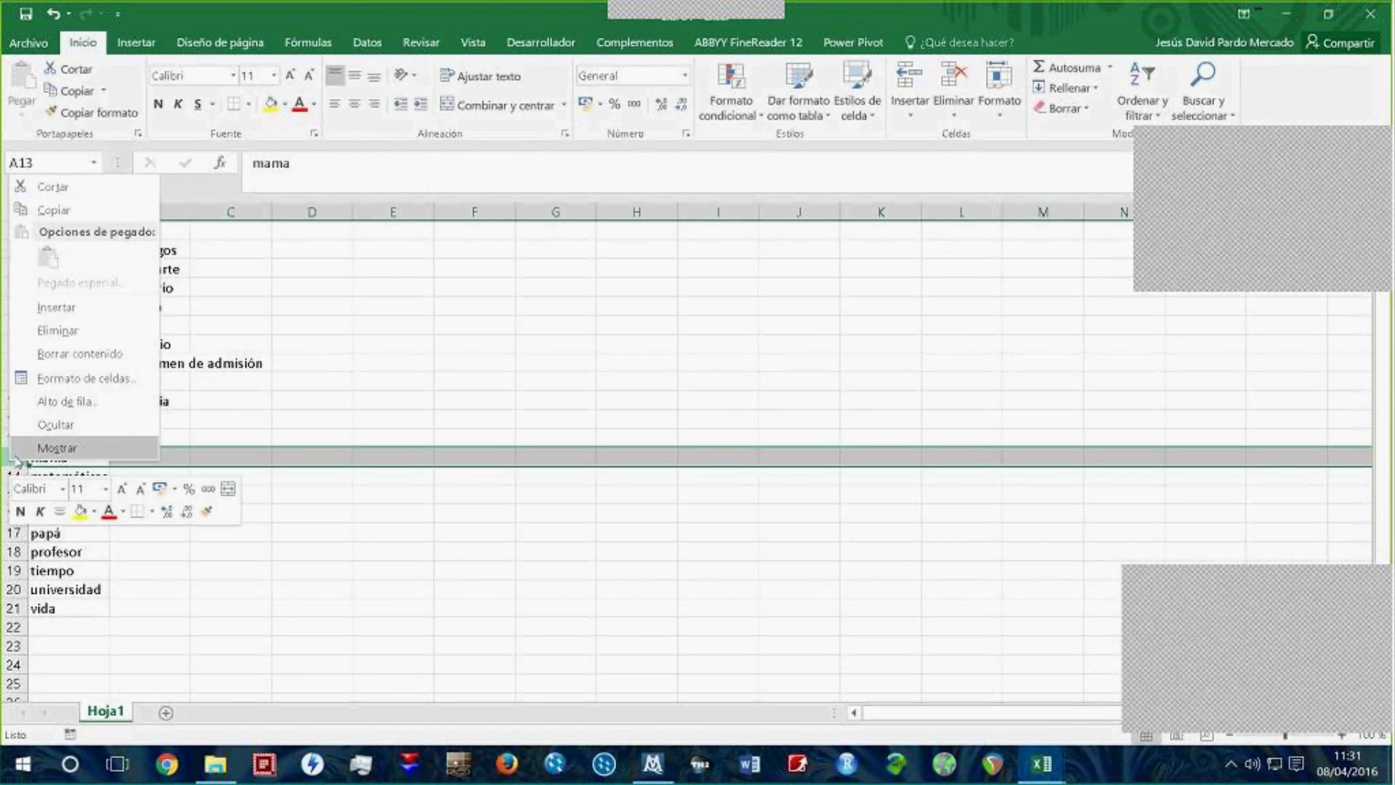
left_click(58, 331)
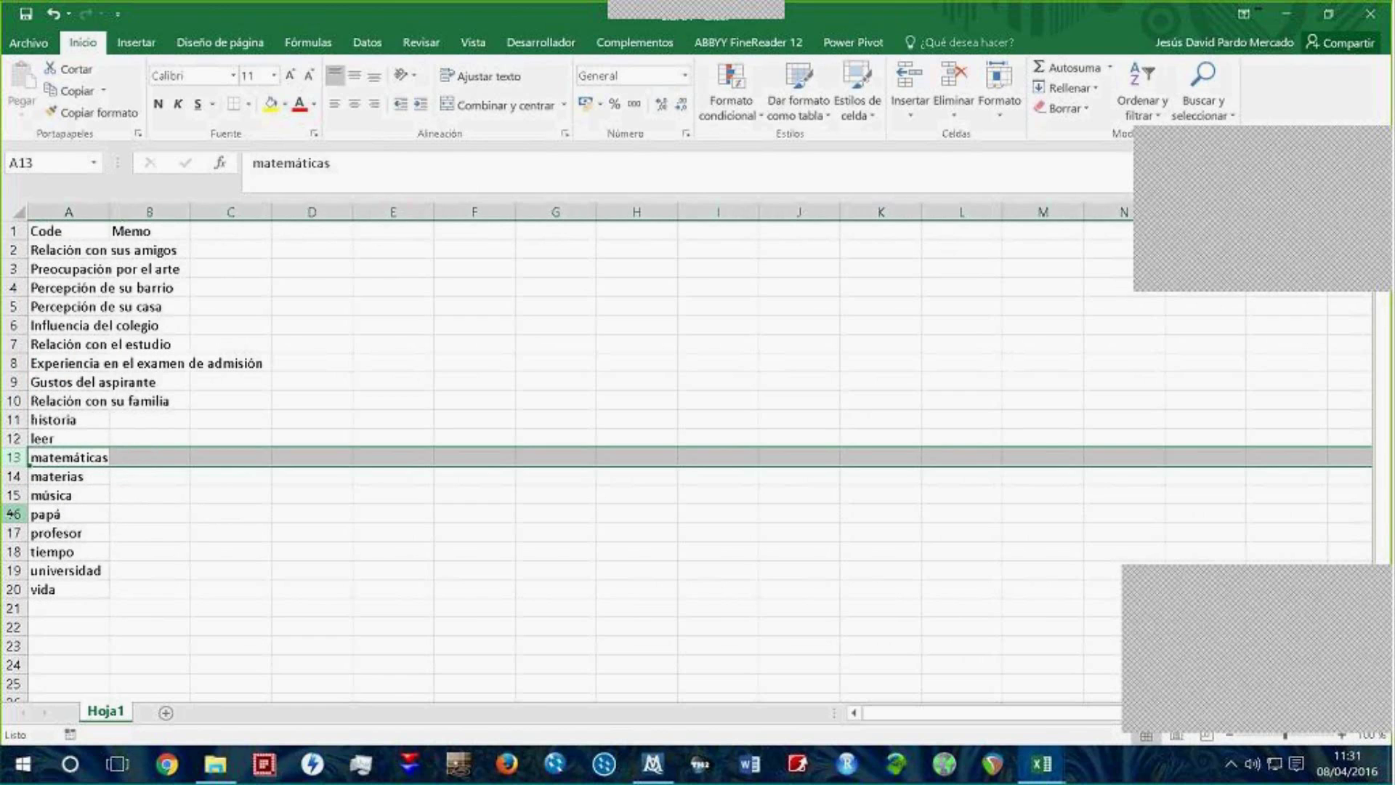
right_click(13, 513)
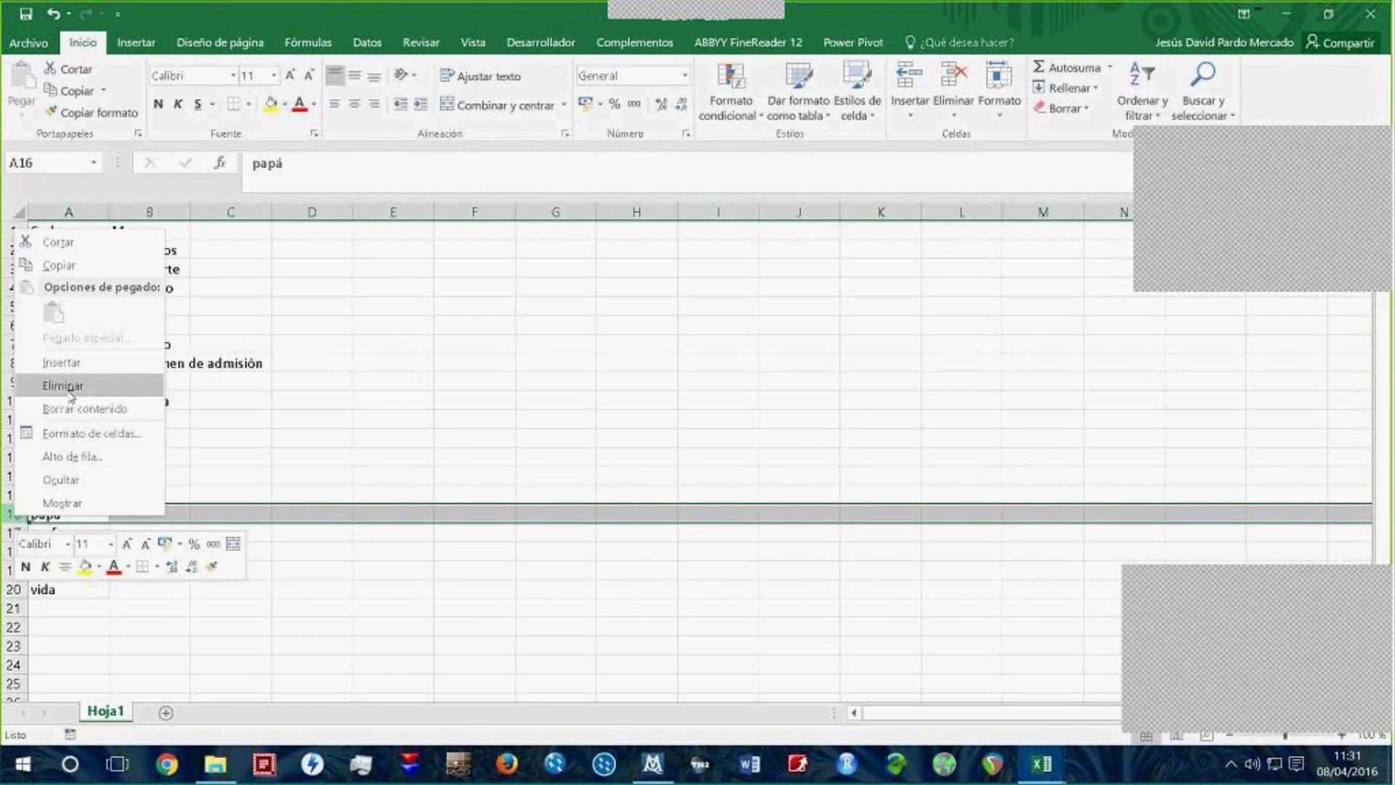
left_click(51, 383)
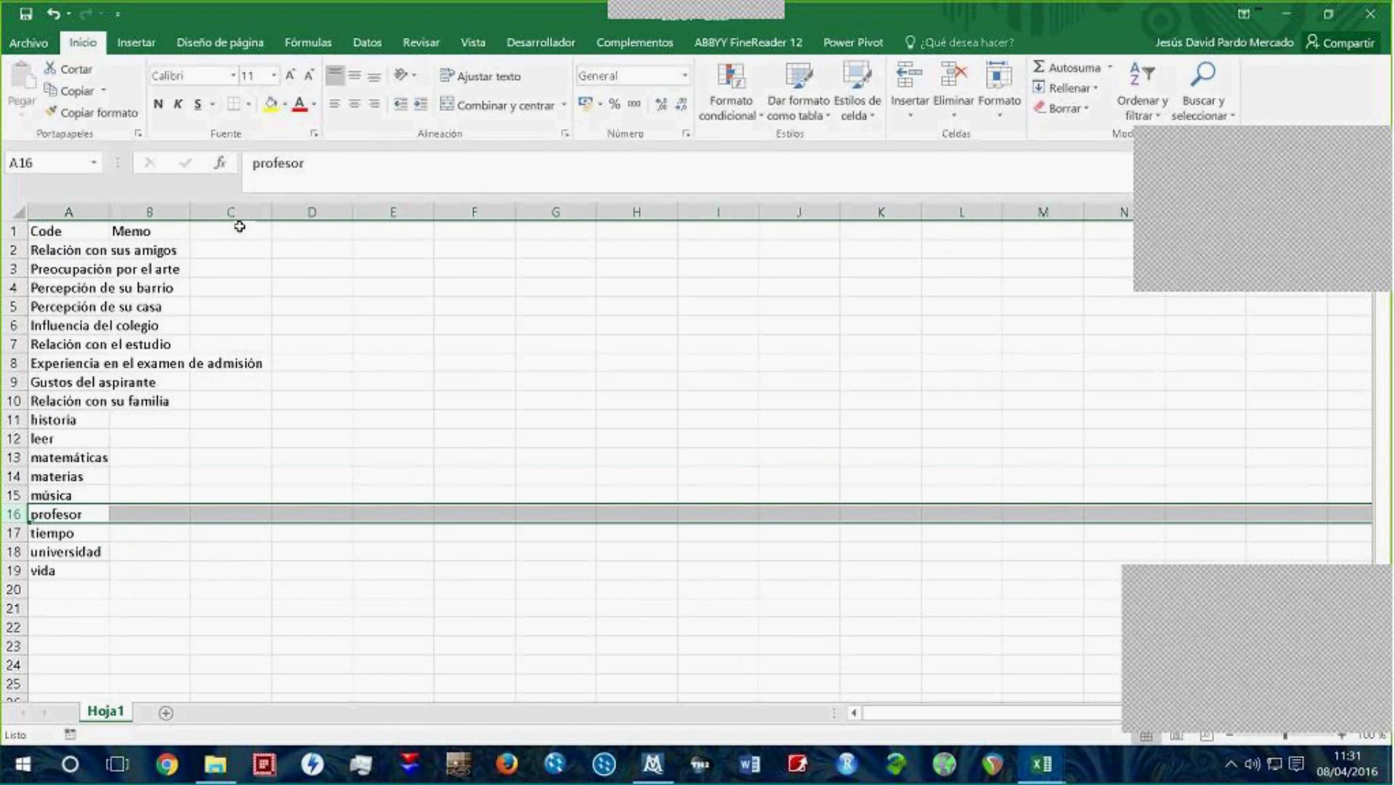
Step: Expand the code in cell A11 to read "Preparación en historia"
left_click(90, 399)
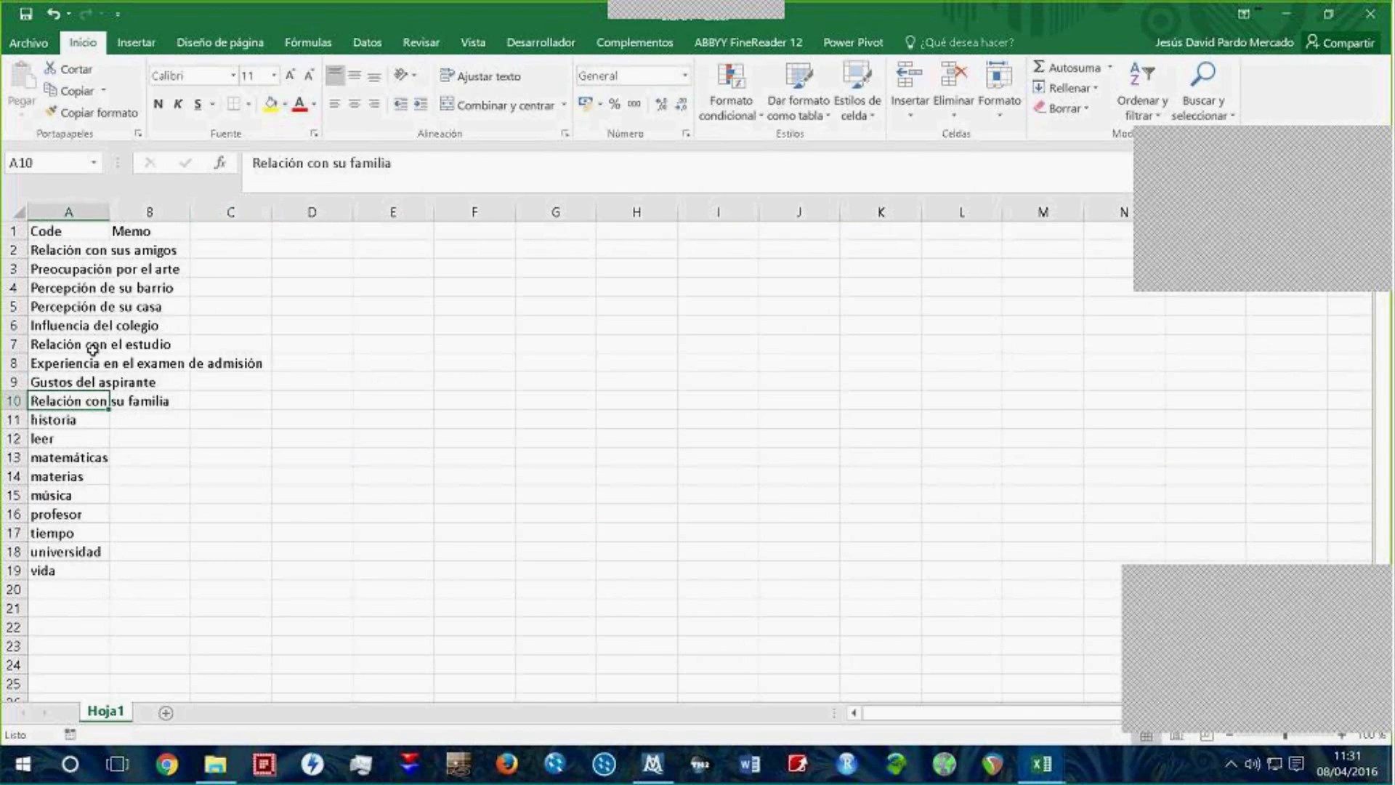
left_click(64, 419)
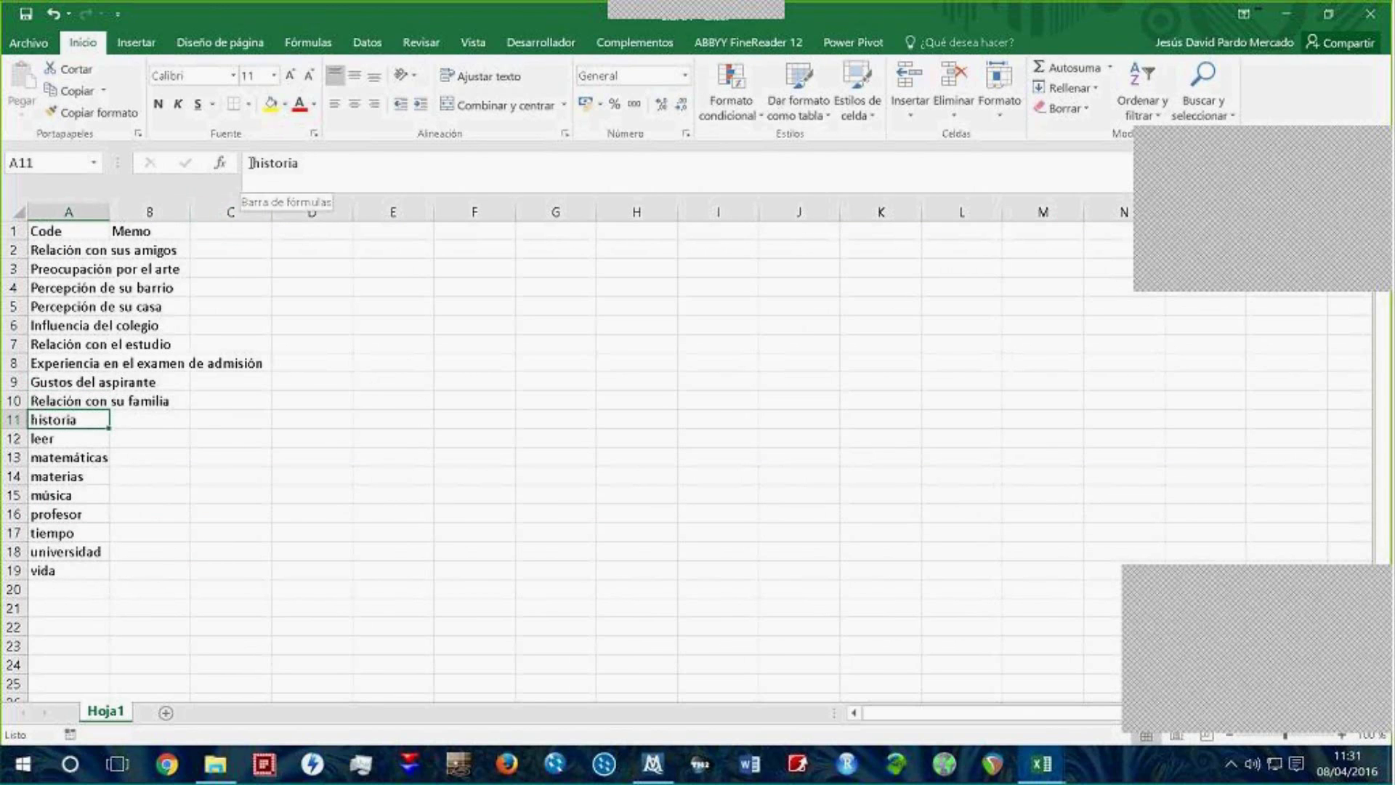
left_click(277, 160)
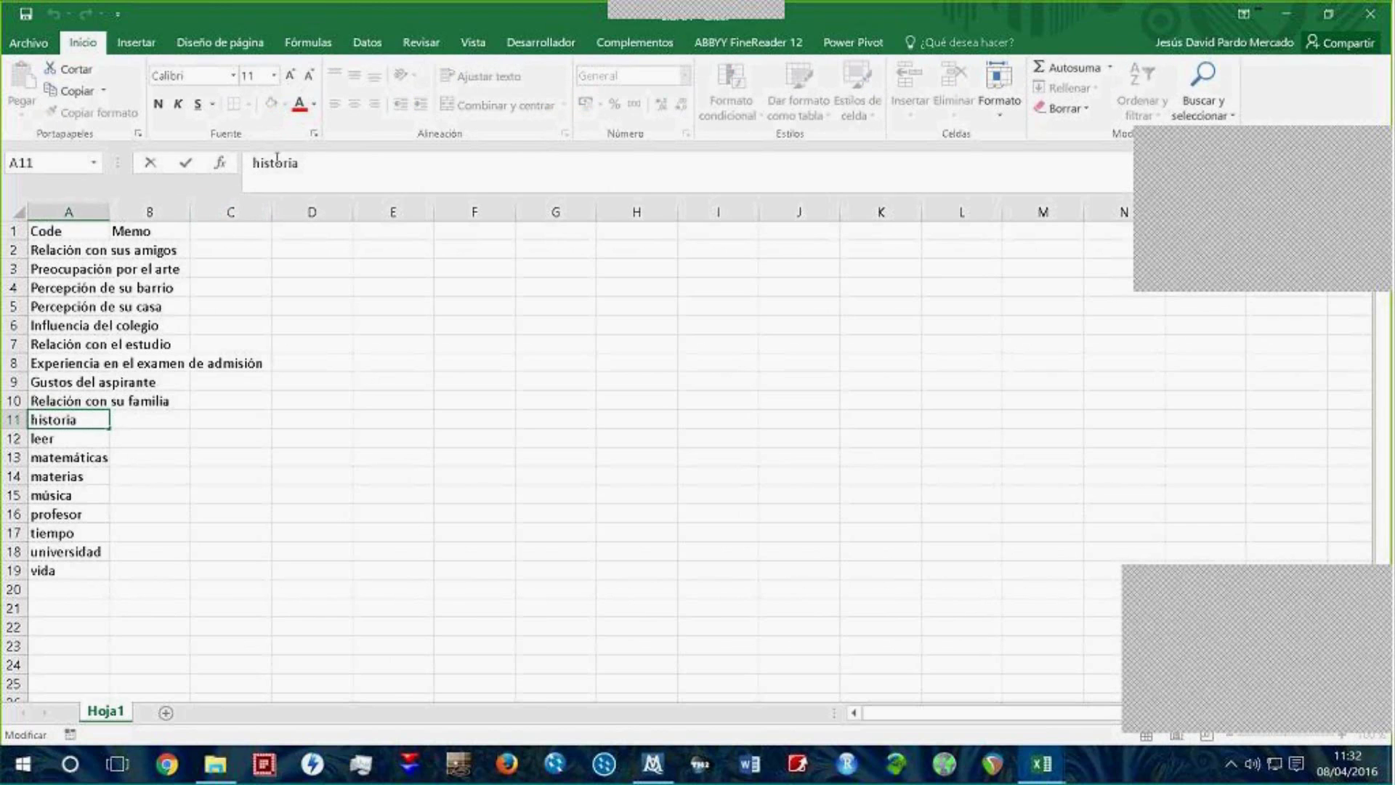
type("Preparación ")
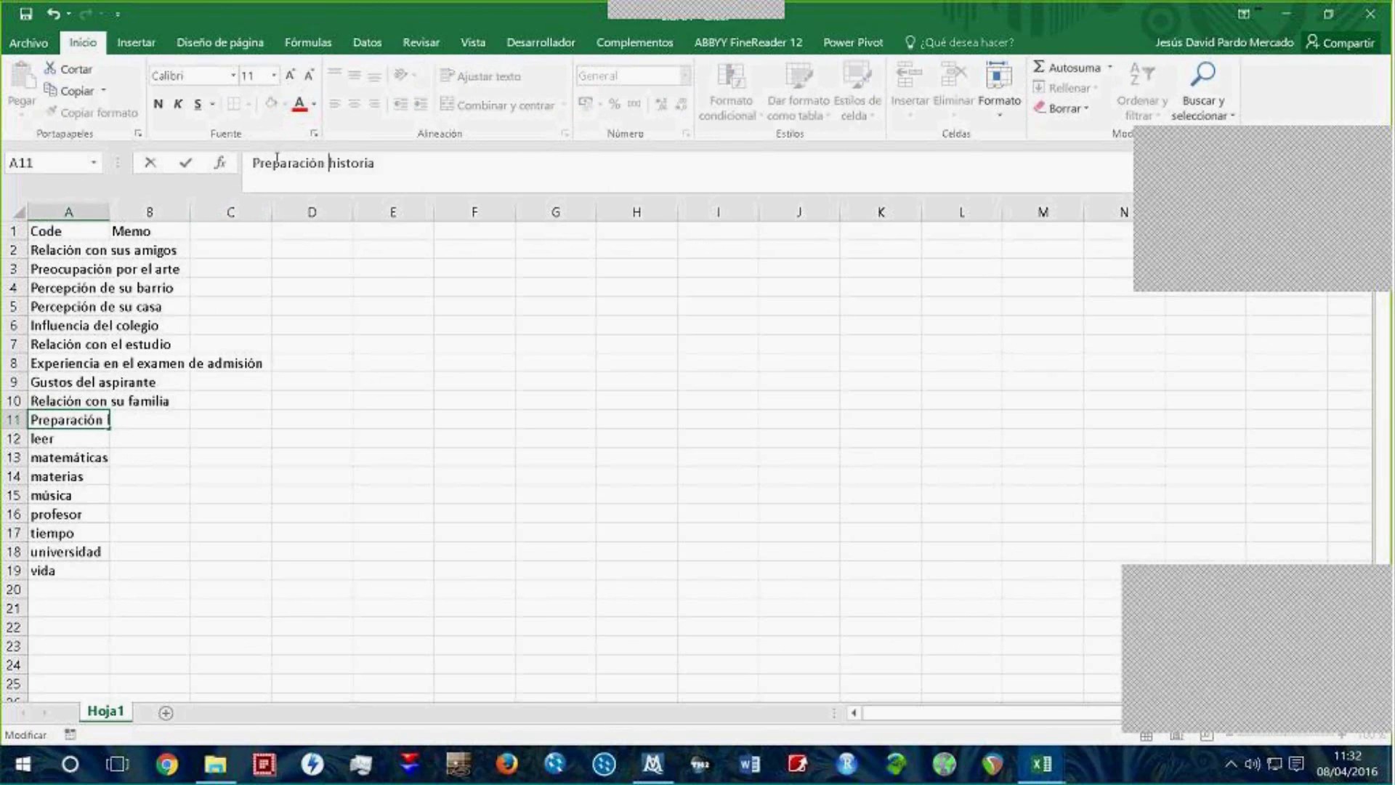
type("en")
key("Return")
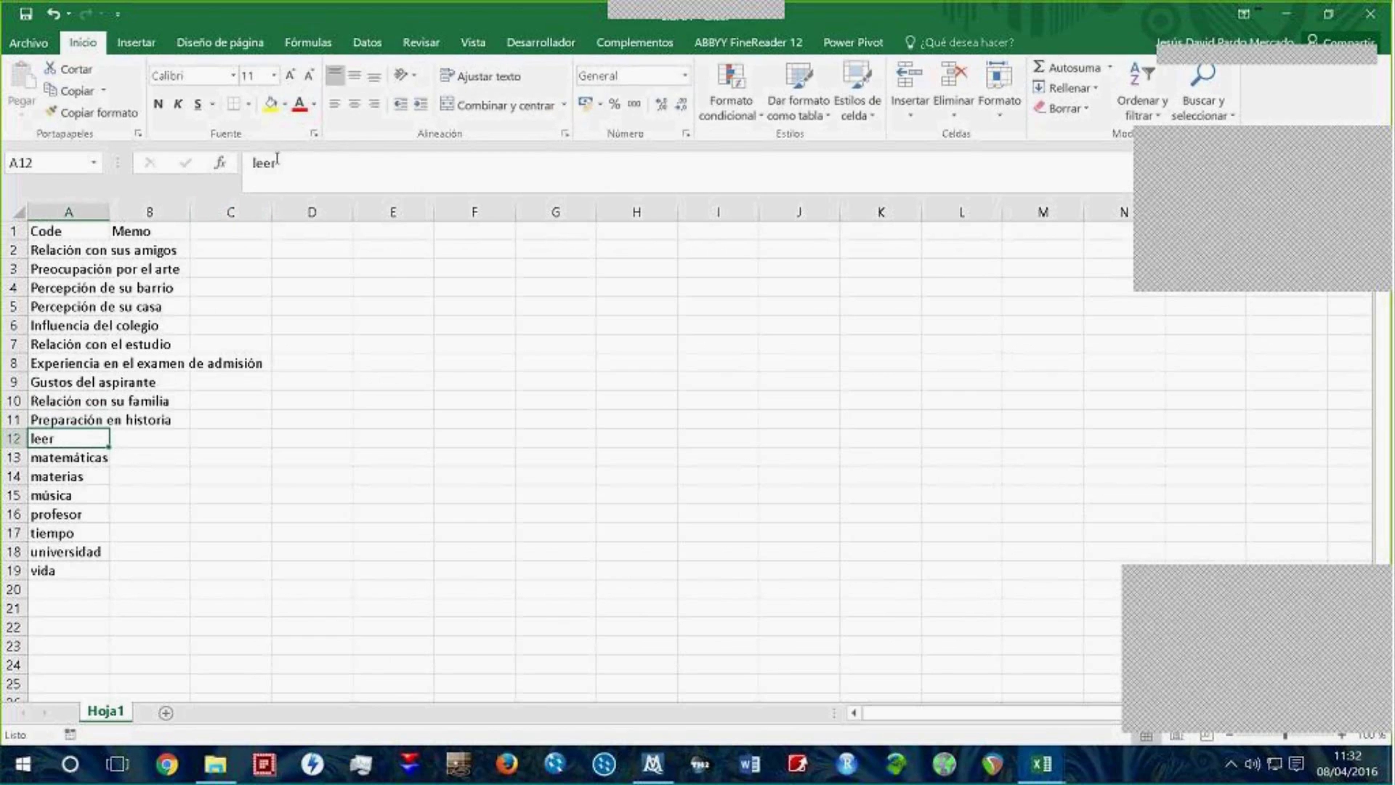
Step: Replace the code in cell A12 with "Gustos hacia la lectura"
left_click(253, 163)
type("G")
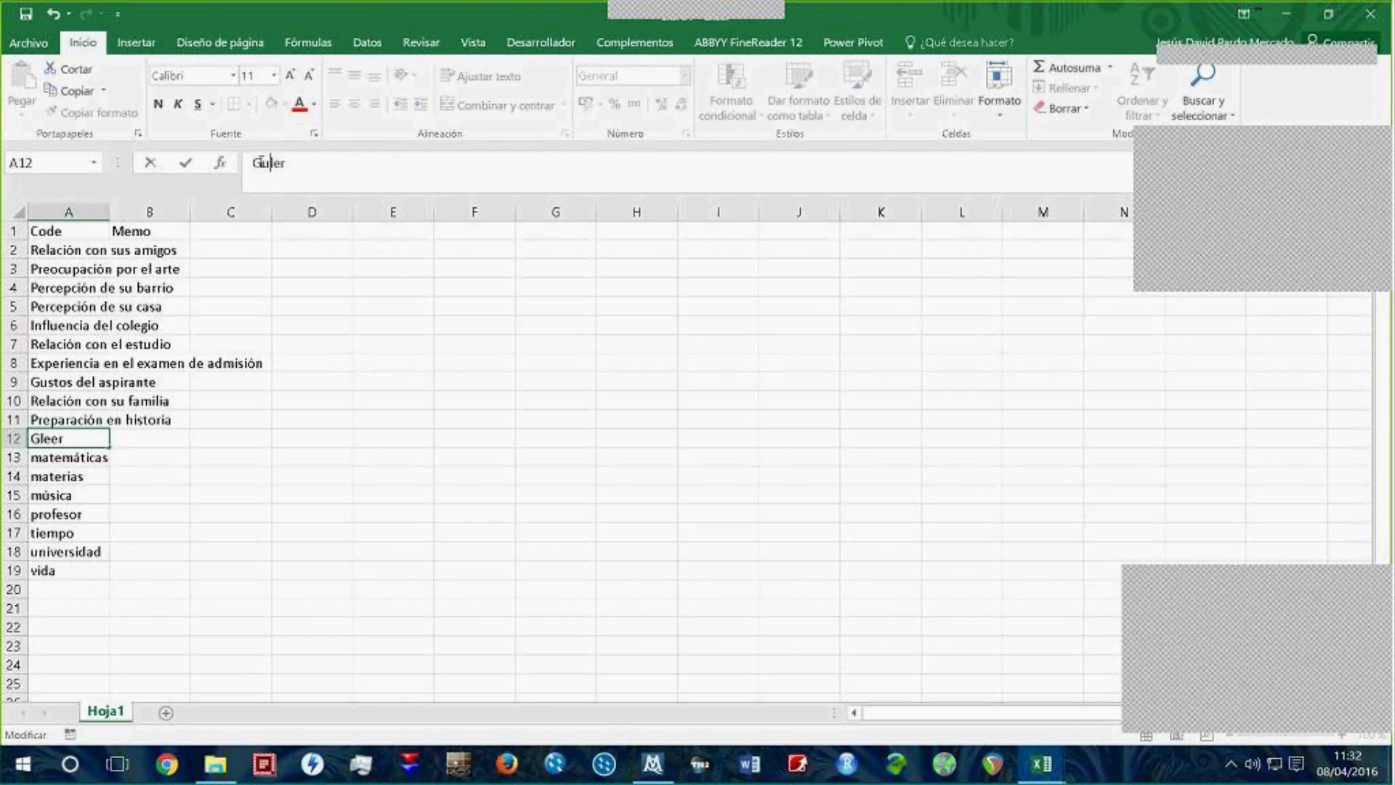
type("ustos hacia ")
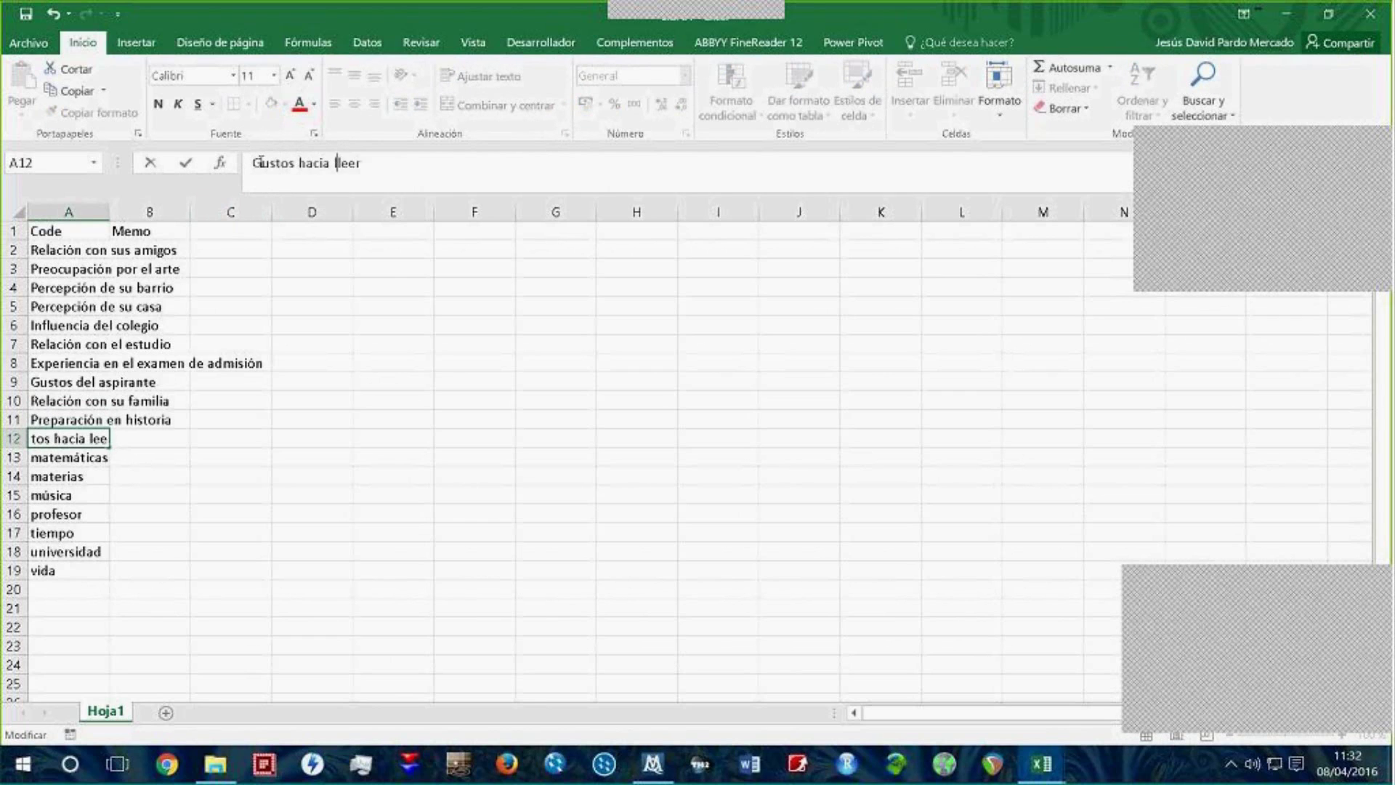
type("la lectura")
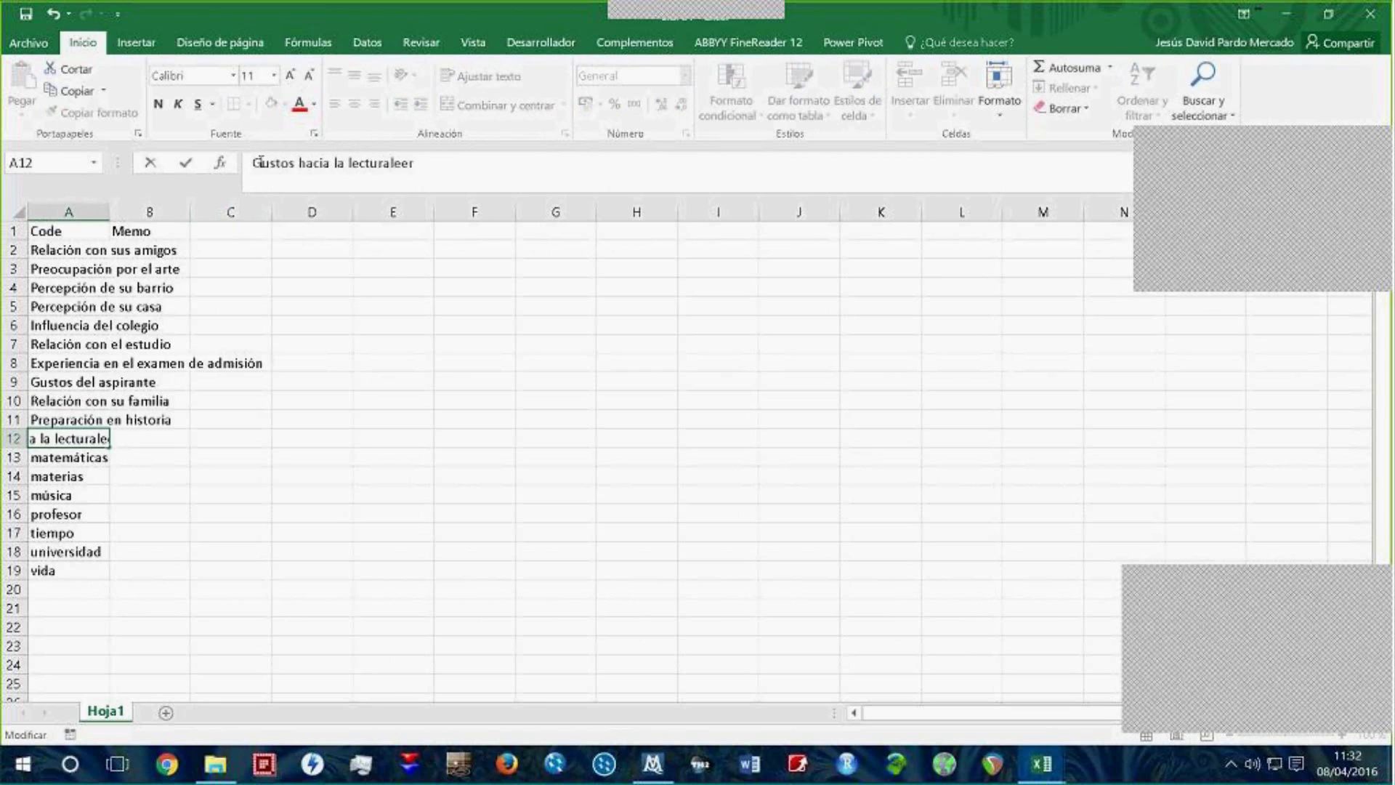
key("Delete")
key("Delete")
key("Delete")
key("Delete")
key("Return")
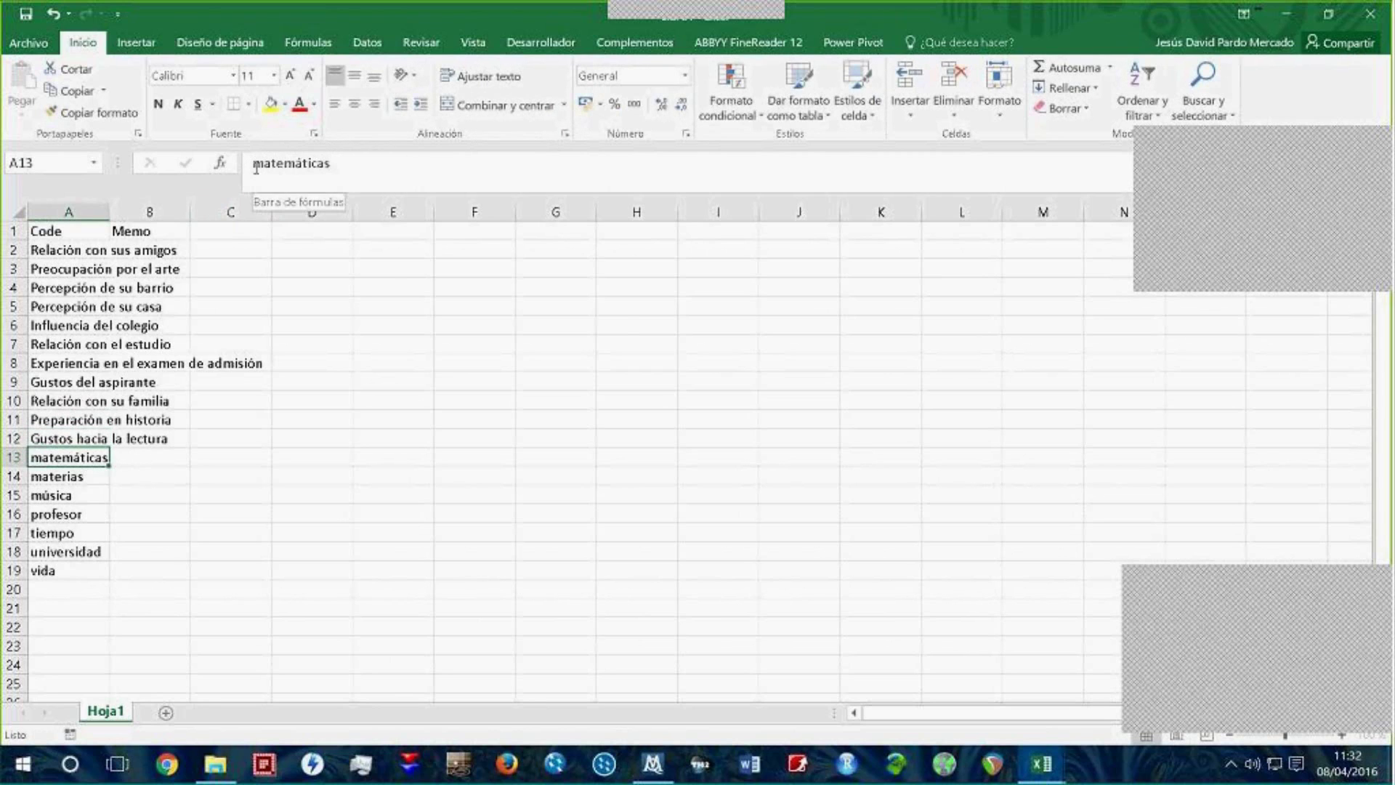
Step: Expand the code in cell A13 to read "Gusto por las matemáticas"
left_click(256, 168)
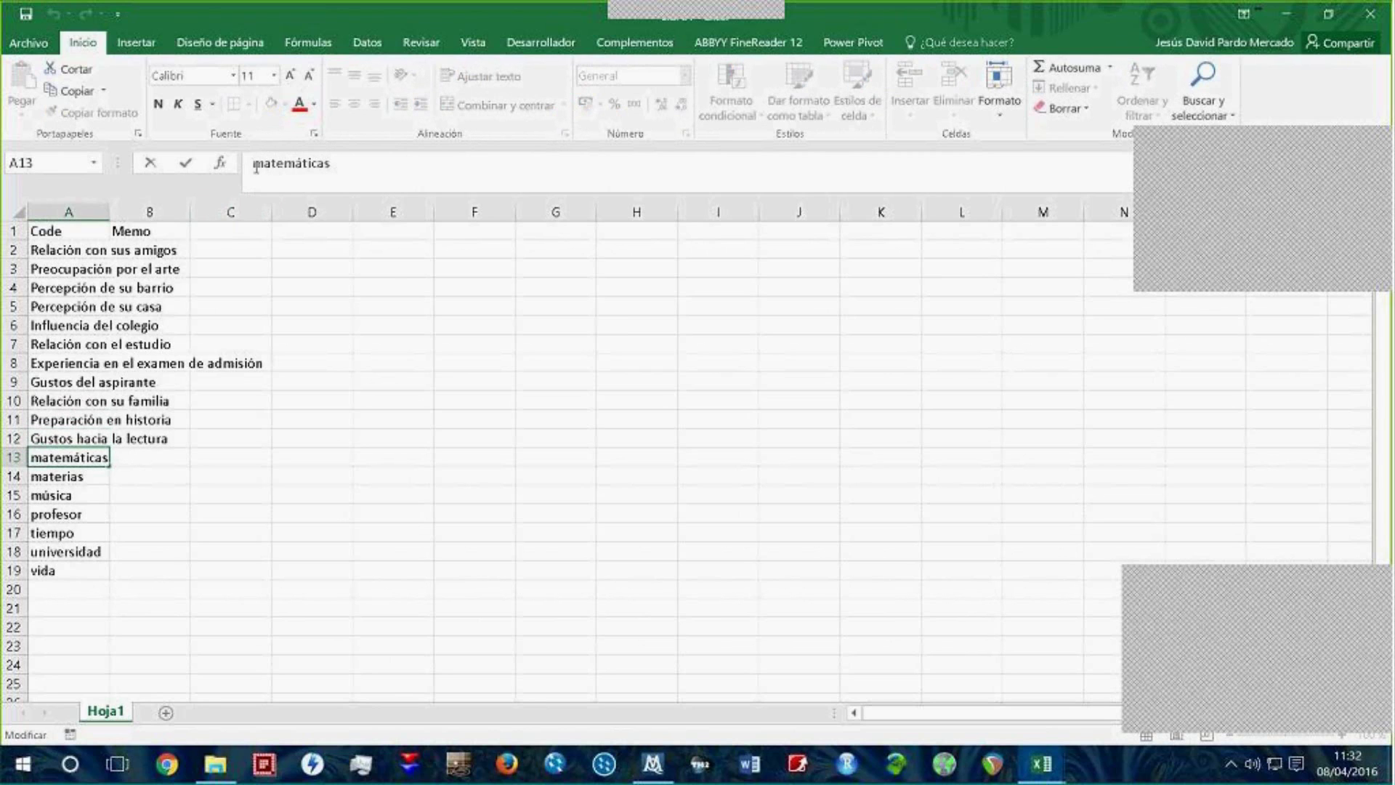
type("Gusto por ")
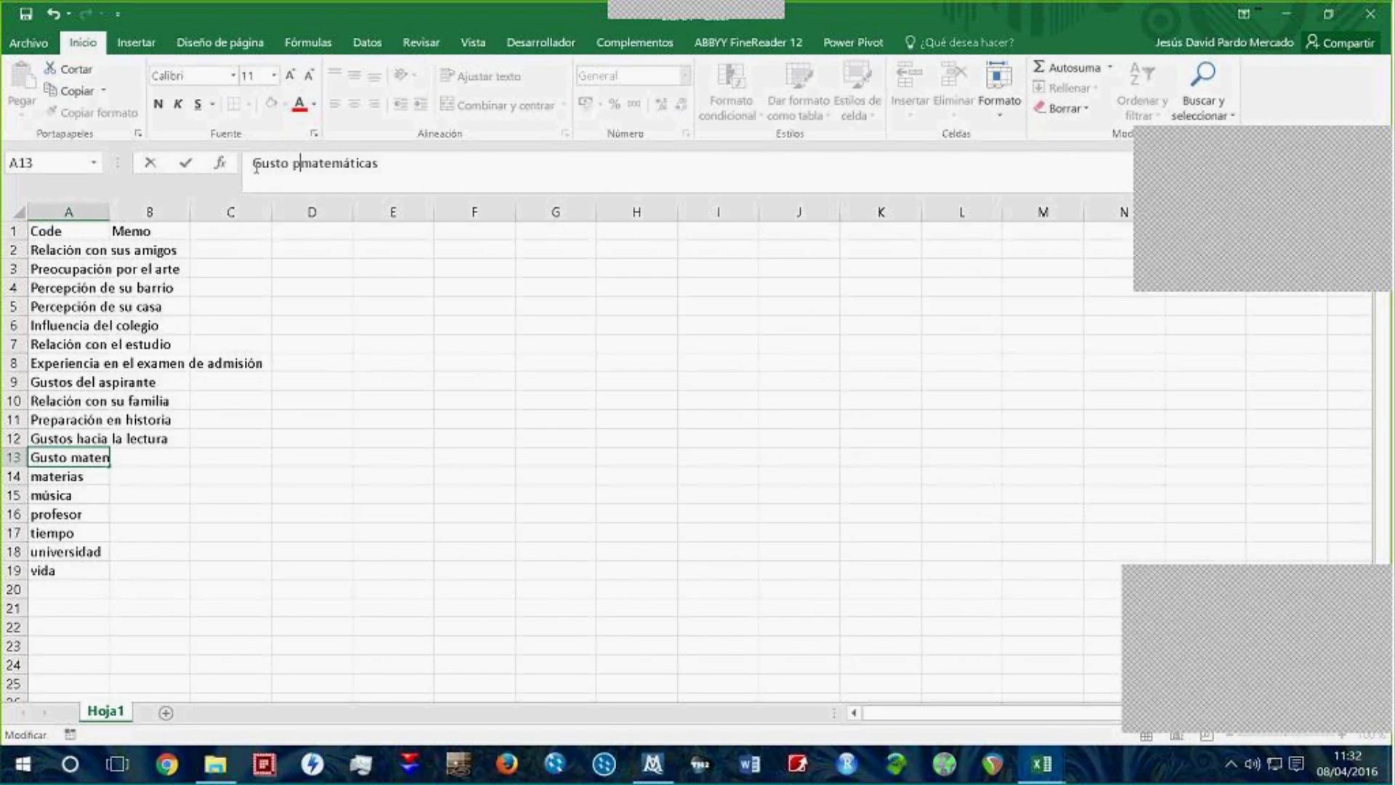
type("ls")
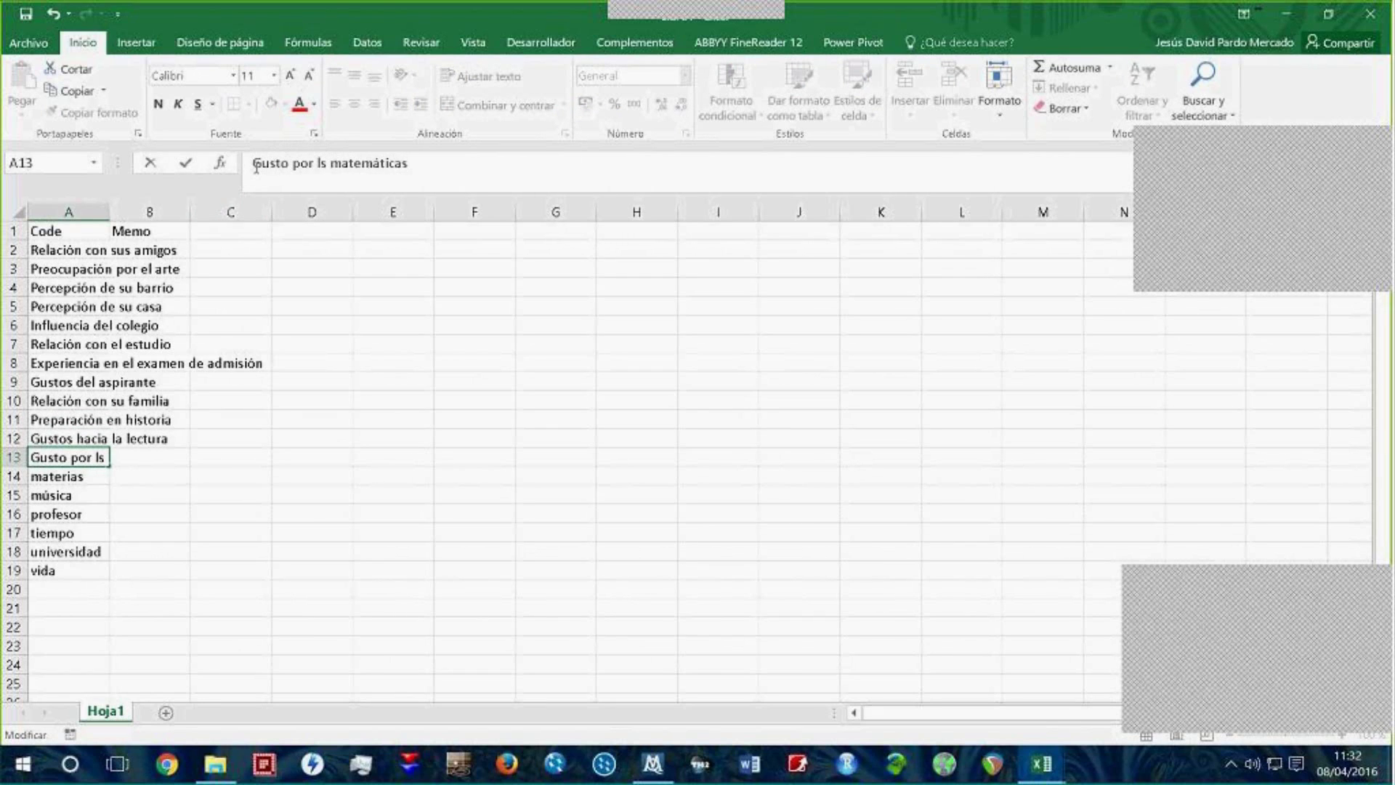
key("Left")
key("Left")
type("a")
key("Return")
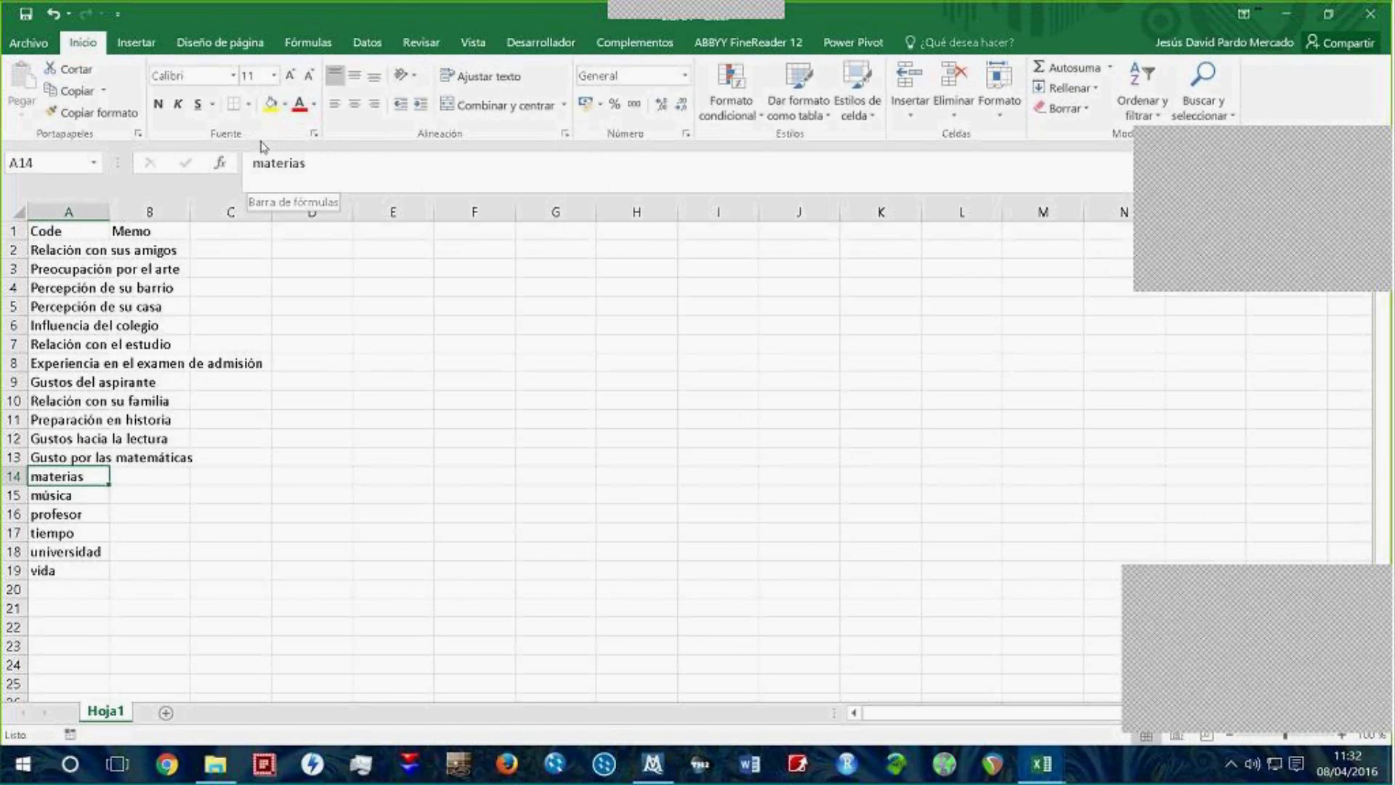
Step: Expand the code in cell A14 to read "Resultados en sus materias"
left_click(255, 163)
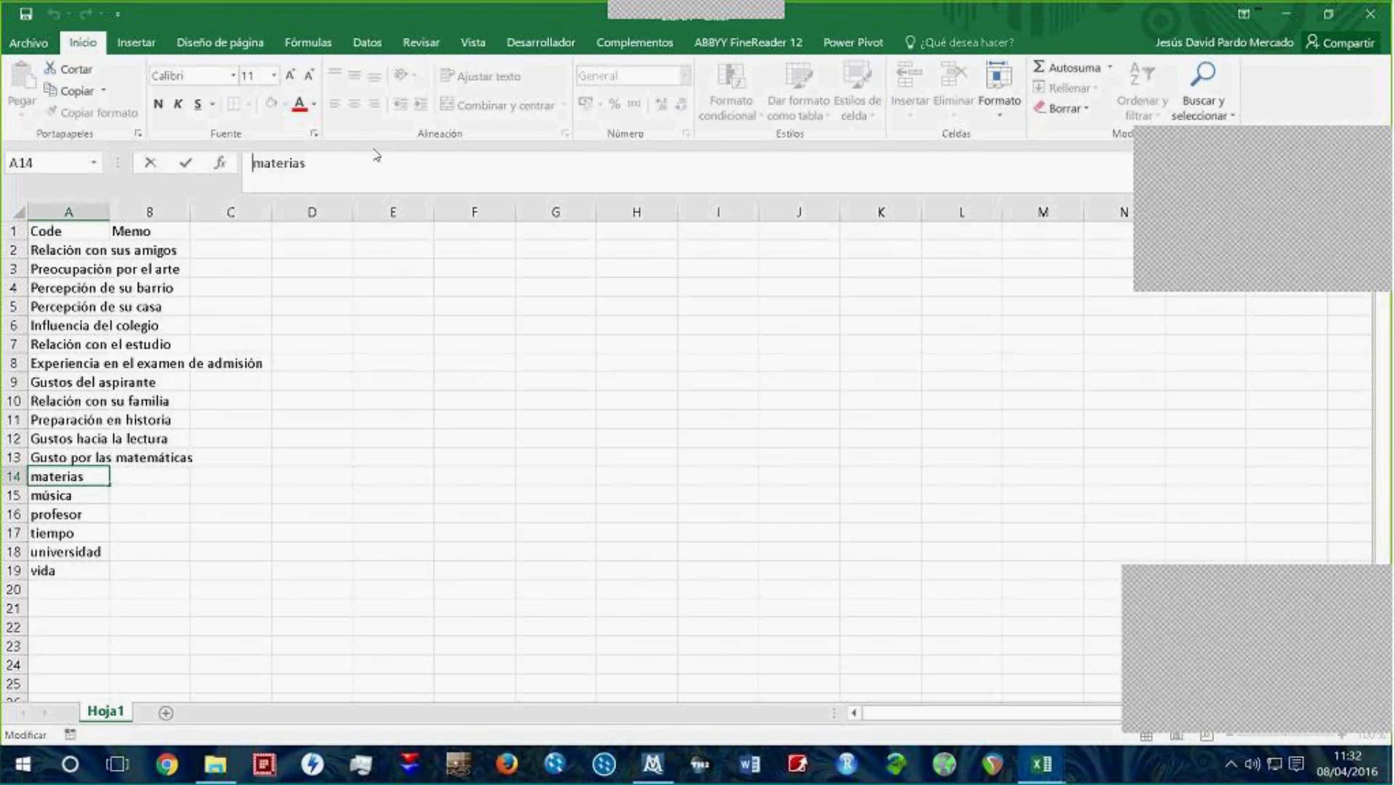
type("Resulta")
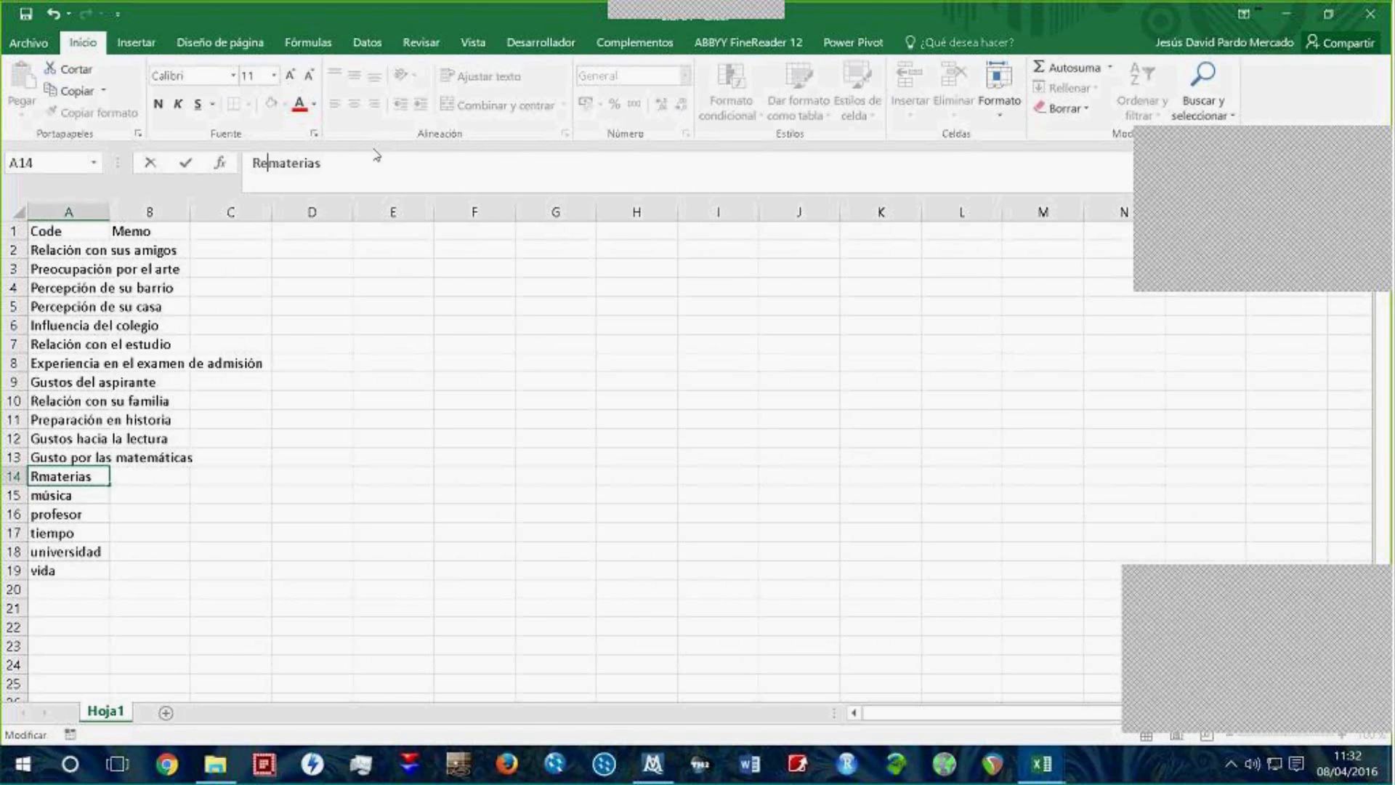
type("dos en s")
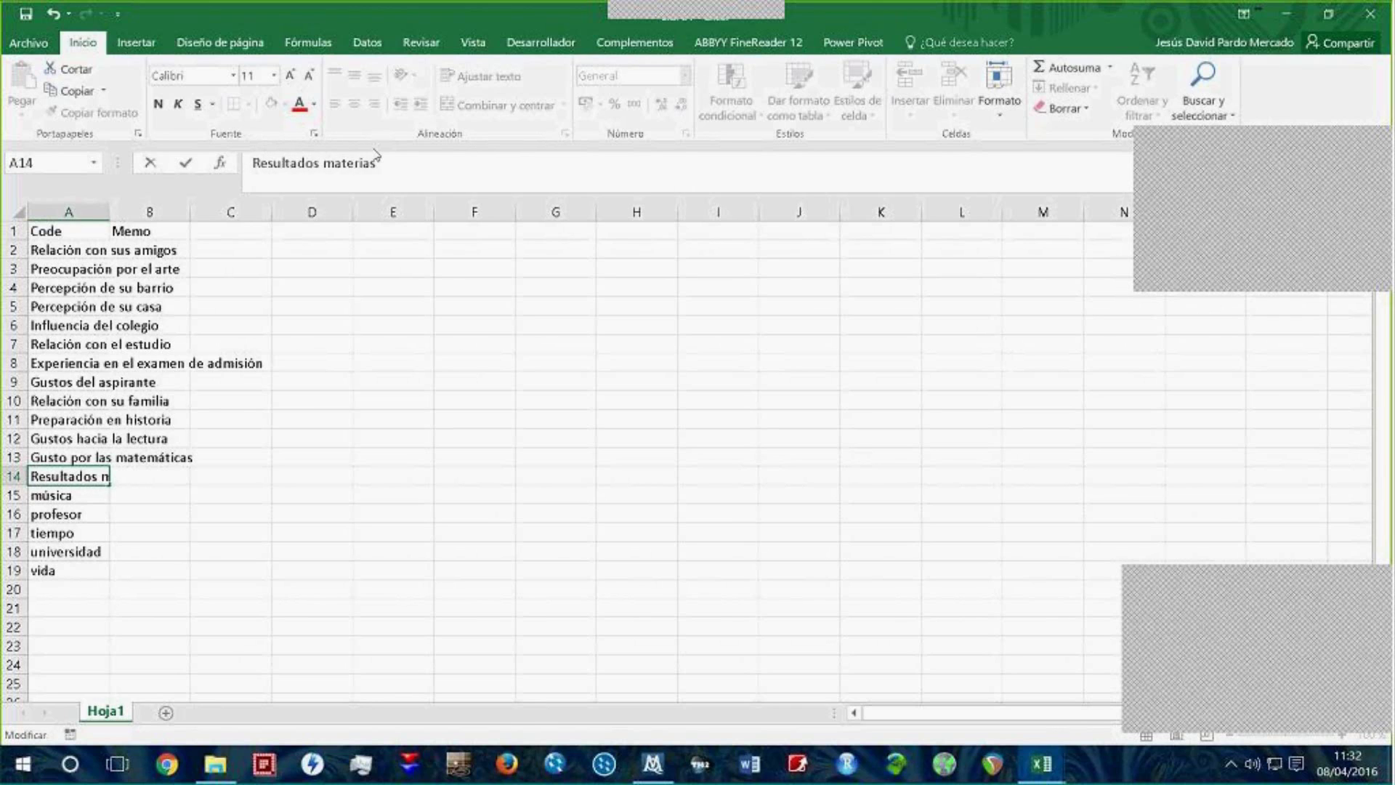
type("us")
key("Return")
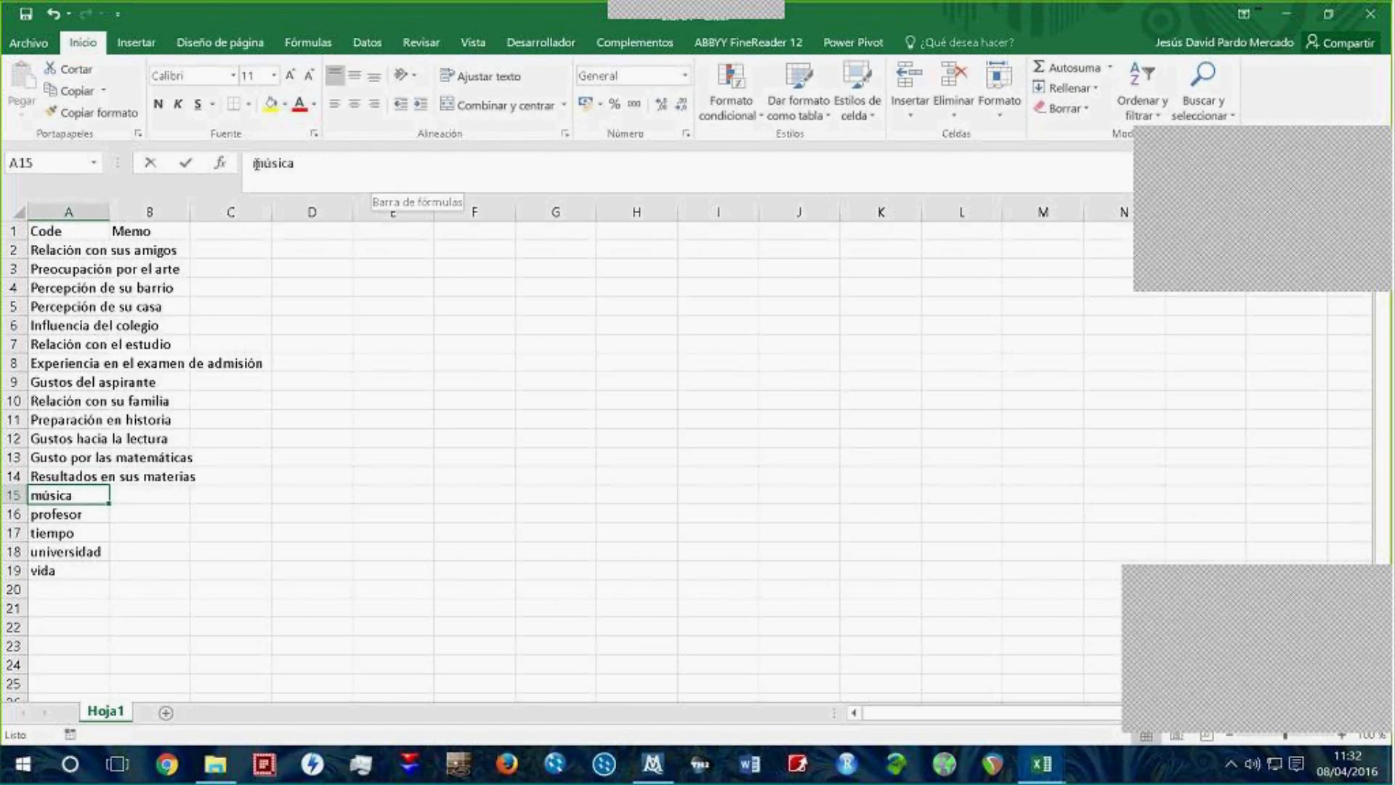
Step: Expand the code in cell A15 to read "Gusto por la música"
left_click(256, 164)
type("Gusto")
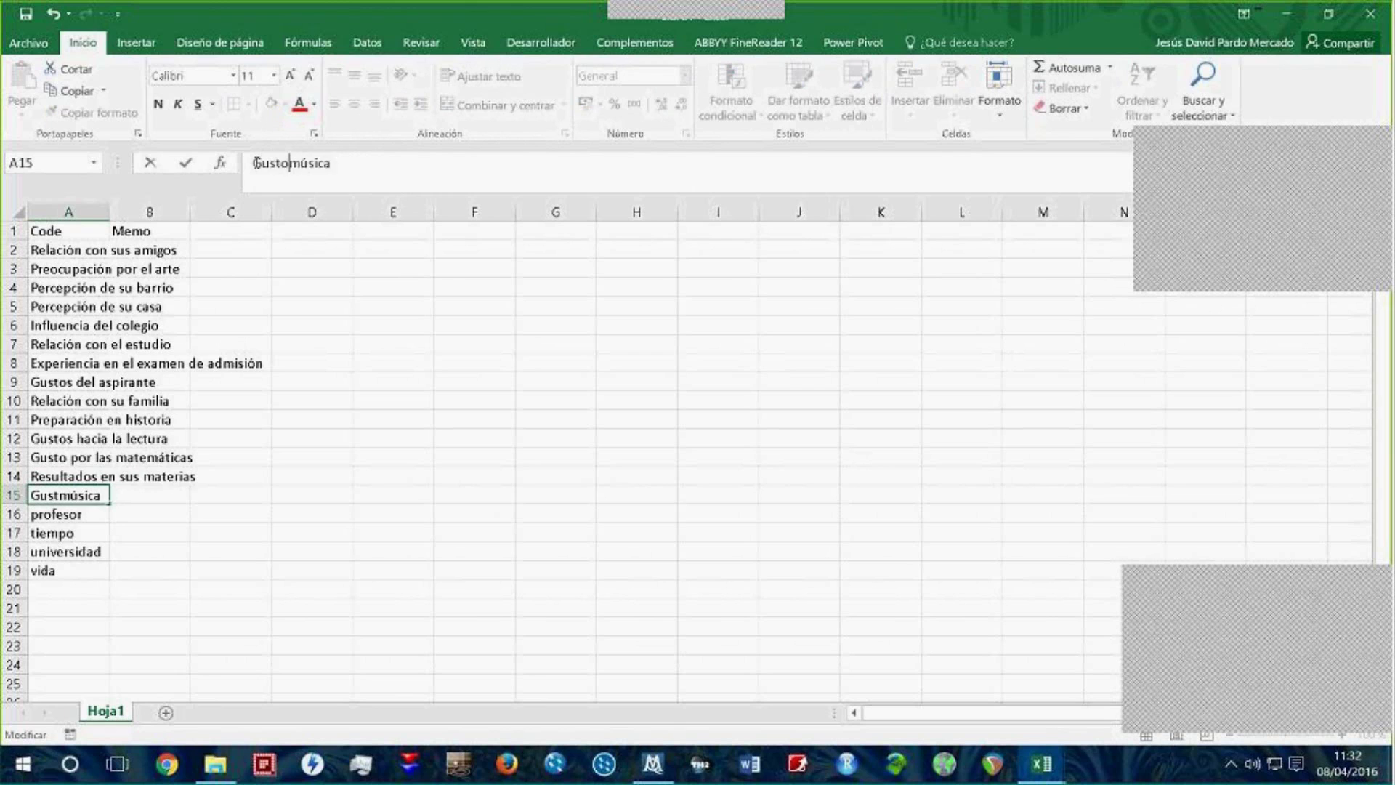
type(" por la")
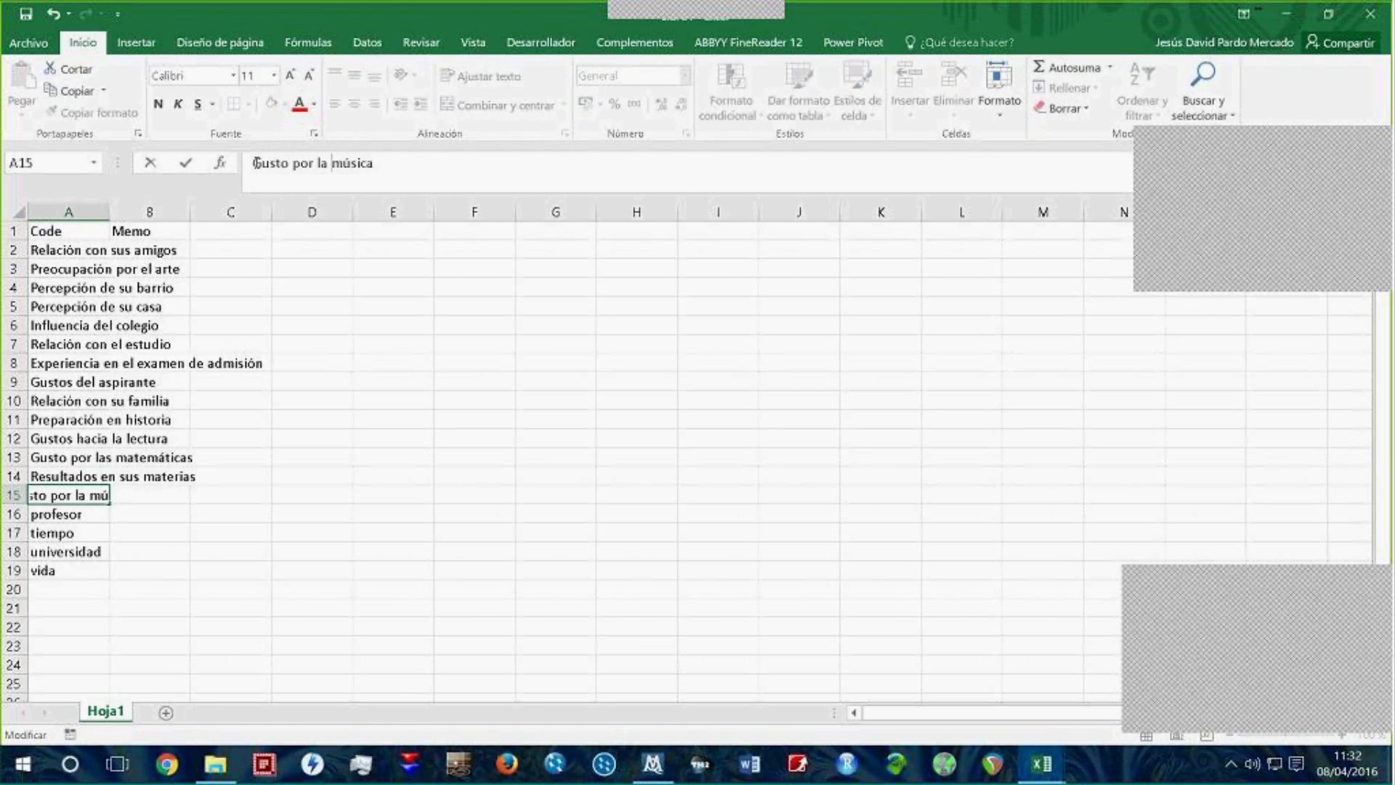
key("Return")
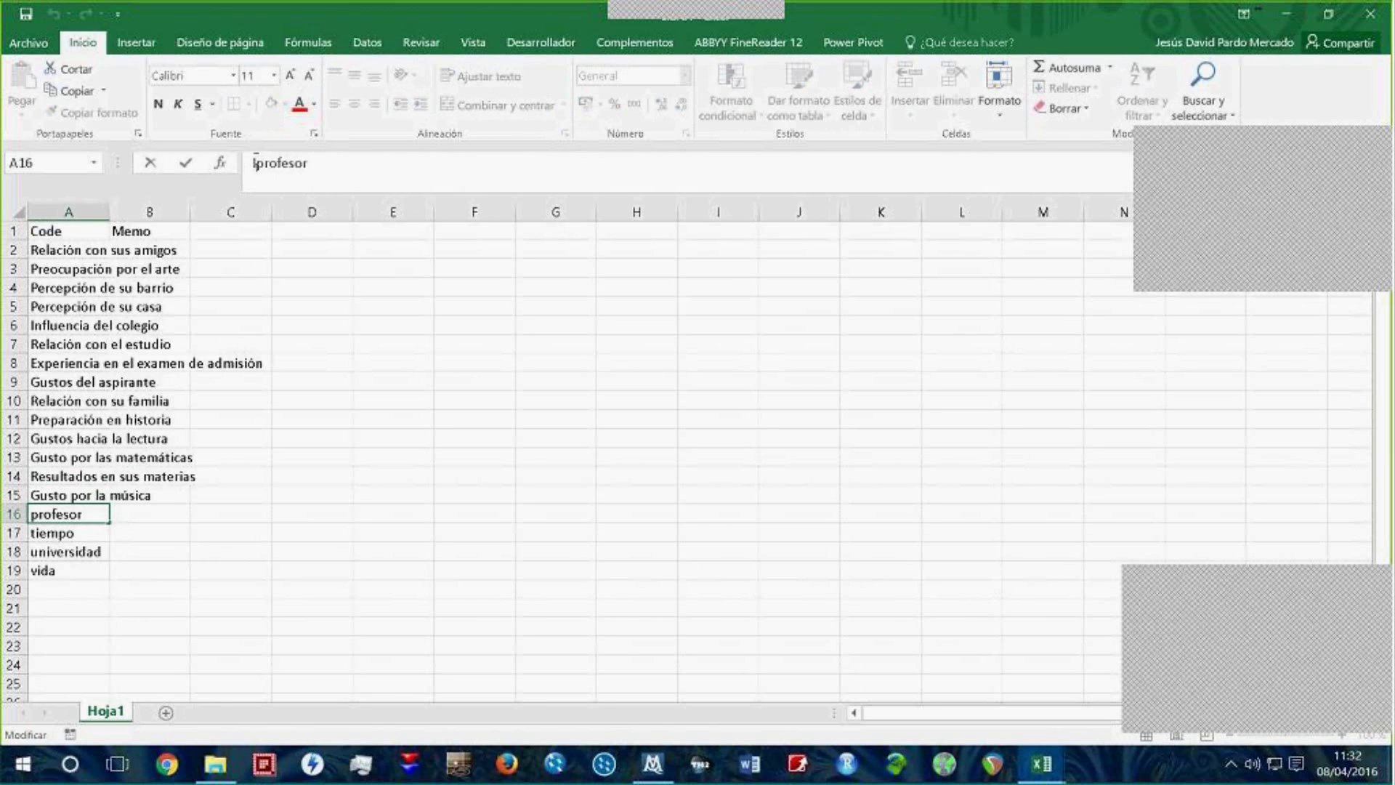
Step: Expand the code in cell A16 to read "Influencia de algún profesor"
type("Influencia de")
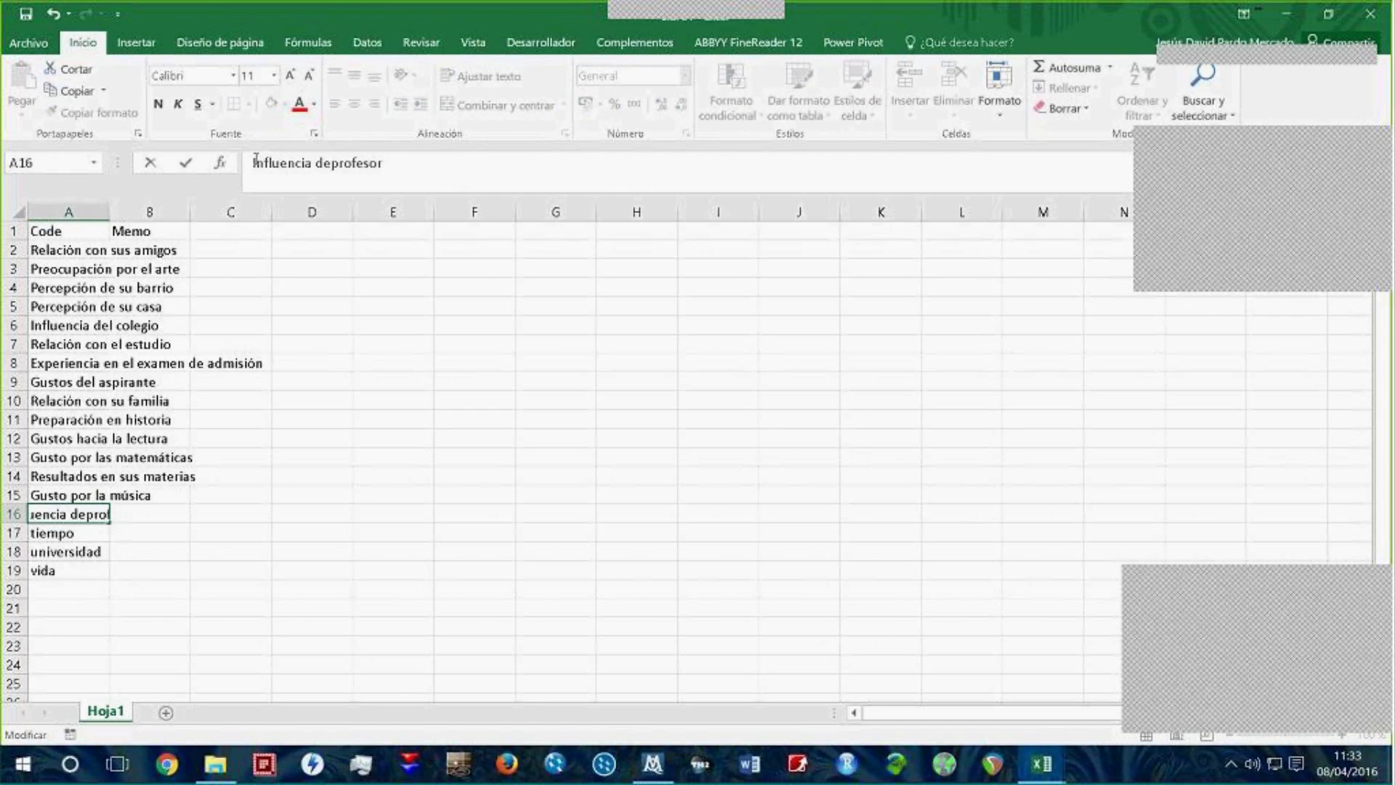
type(" algún")
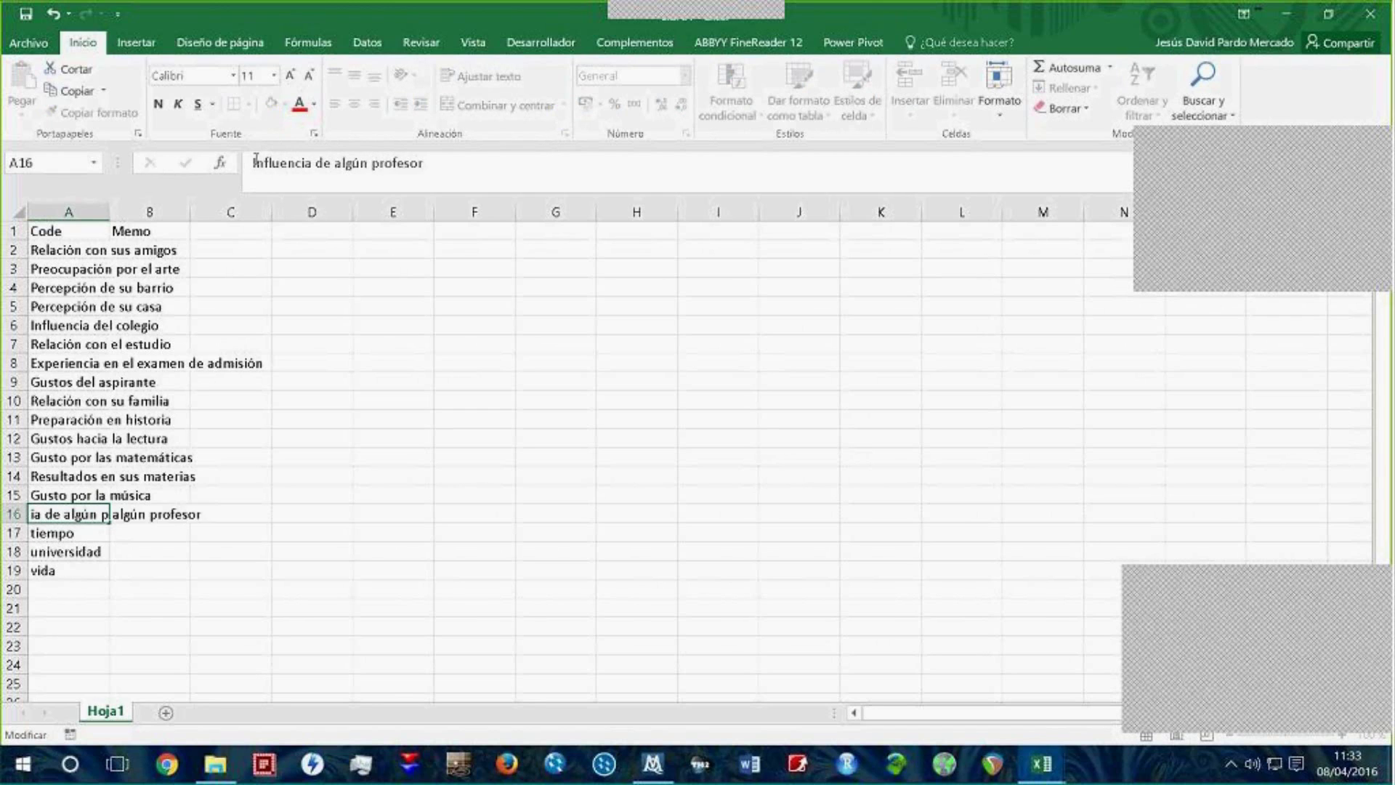
key("Return")
Step: Change the code in cell A17 to "Tiempo libre"
left_click(259, 161)
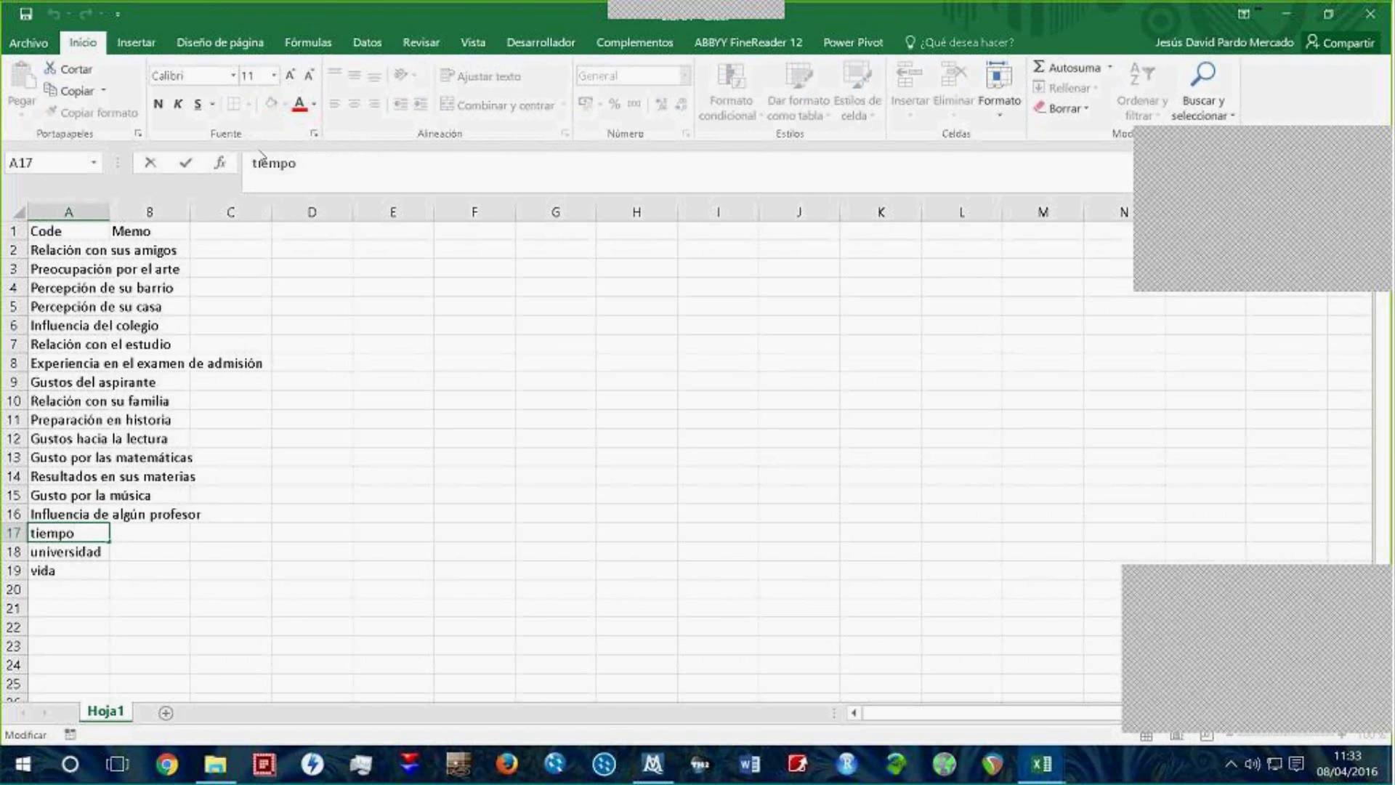
key("BackSpace")
type("T")
key("End")
type("libre")
key("Return")
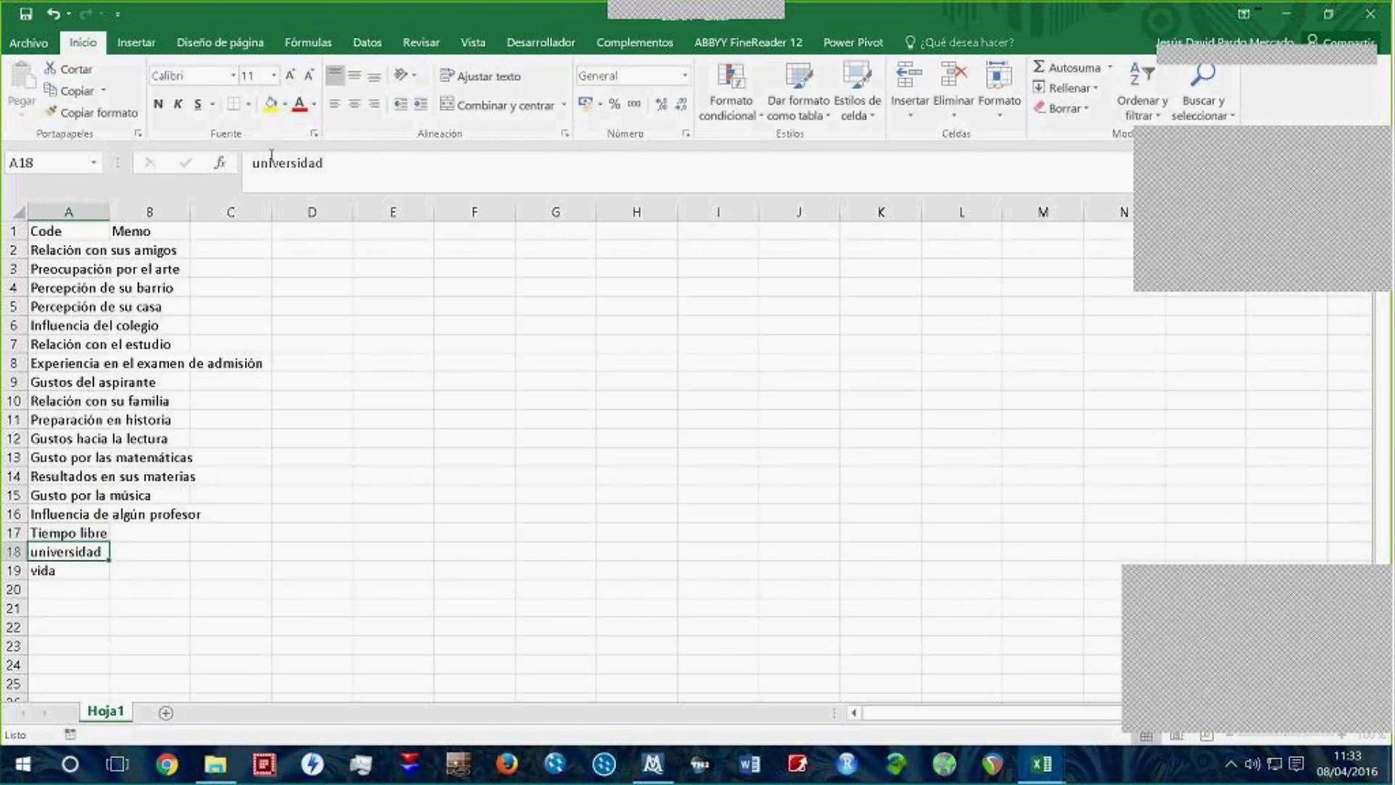
Step: Remove the last two codes, "universidad" and "vida", from the end of the Code column
left_click(255, 162)
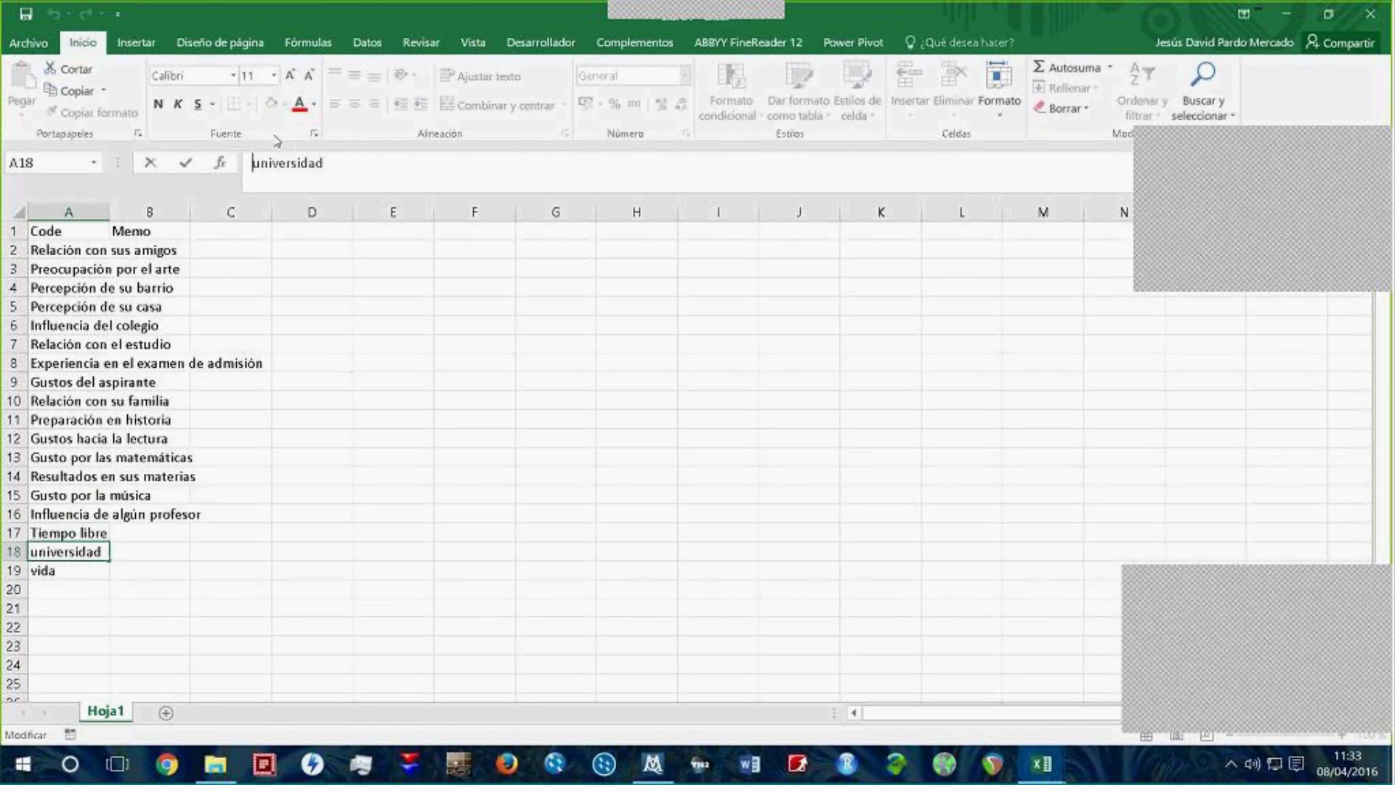
left_click(15, 552)
right_click(14, 552)
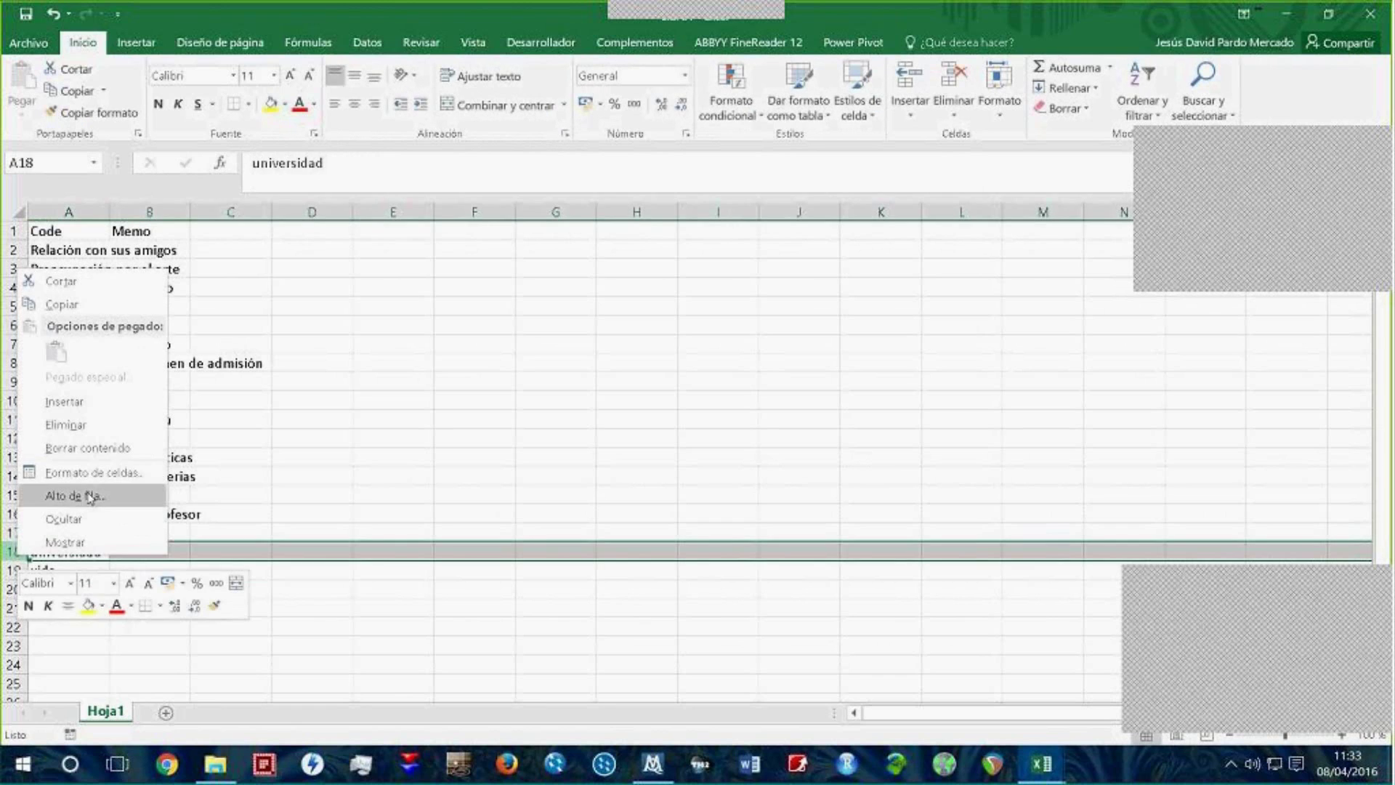
key("Escape")
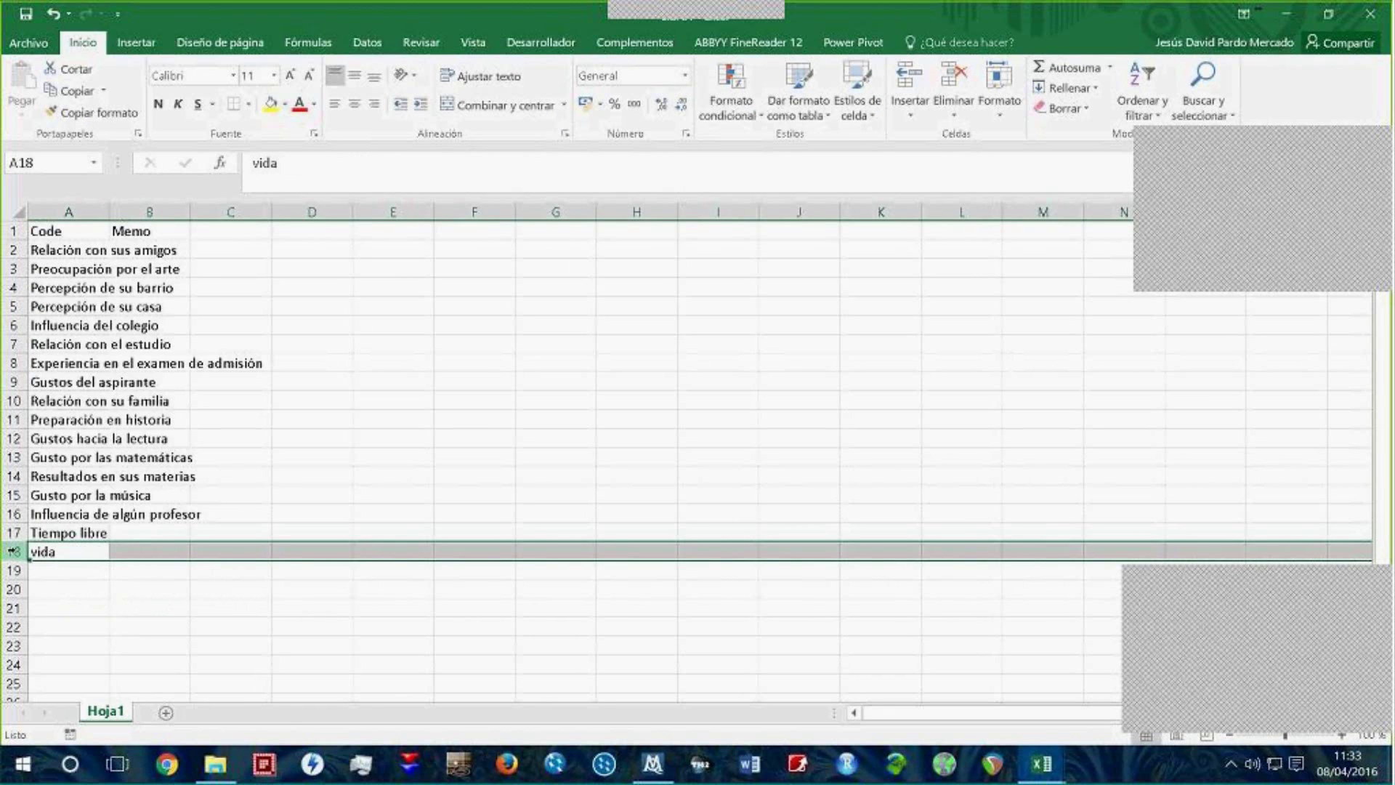
right_click(15, 556)
key("Escape")
key("Delete")
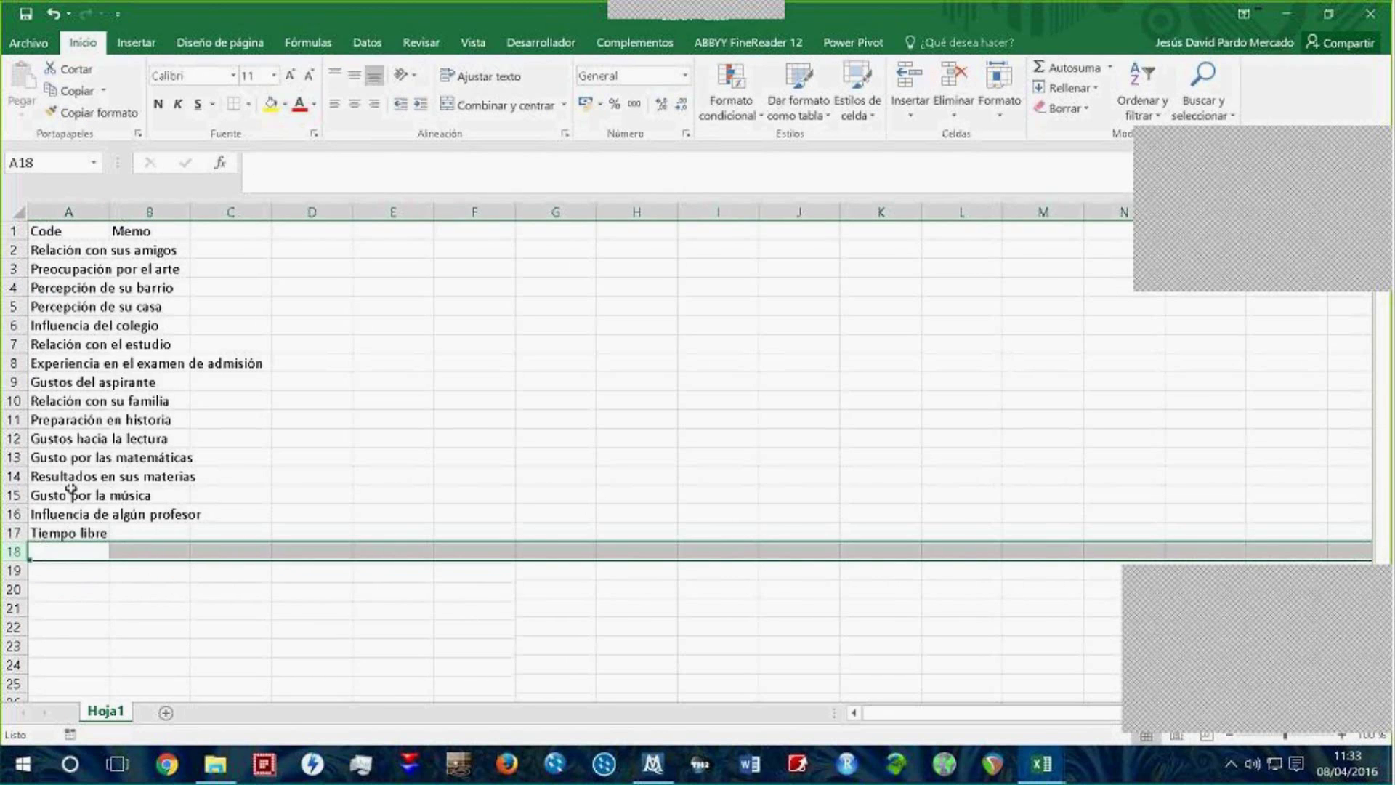
left_click(69, 495)
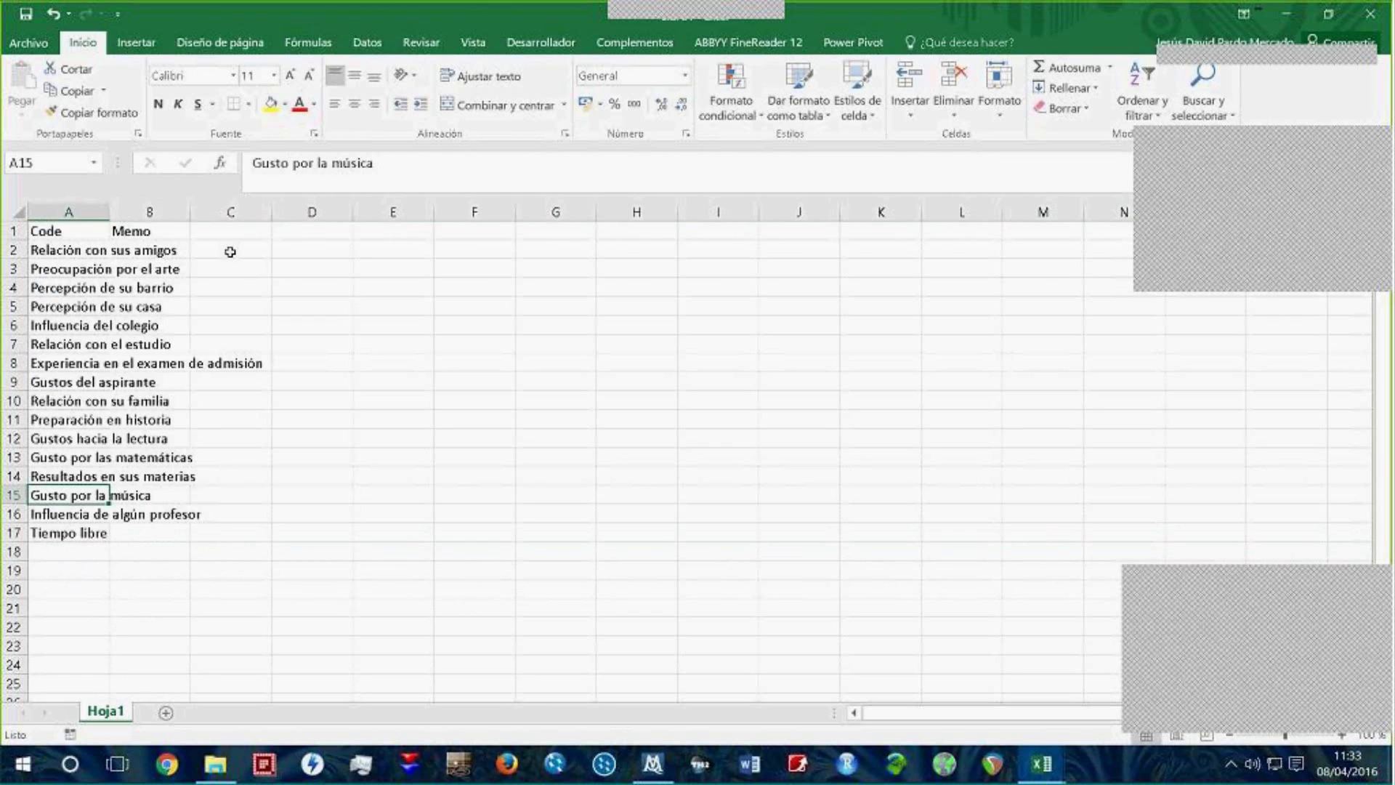
Step: Fit the width of the Code column to its longest entry and select the codes in A2:A17
left_click(87, 246)
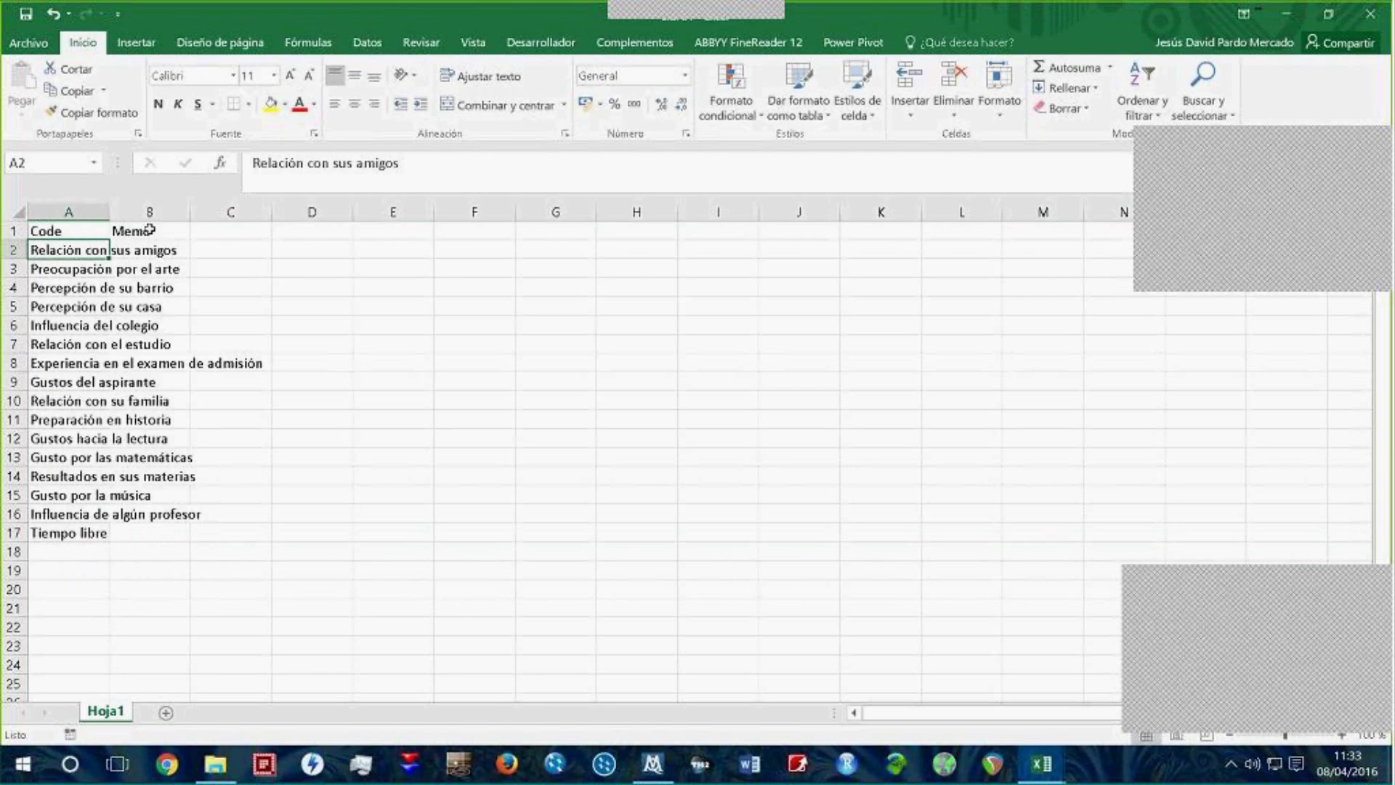
double_click(109, 211)
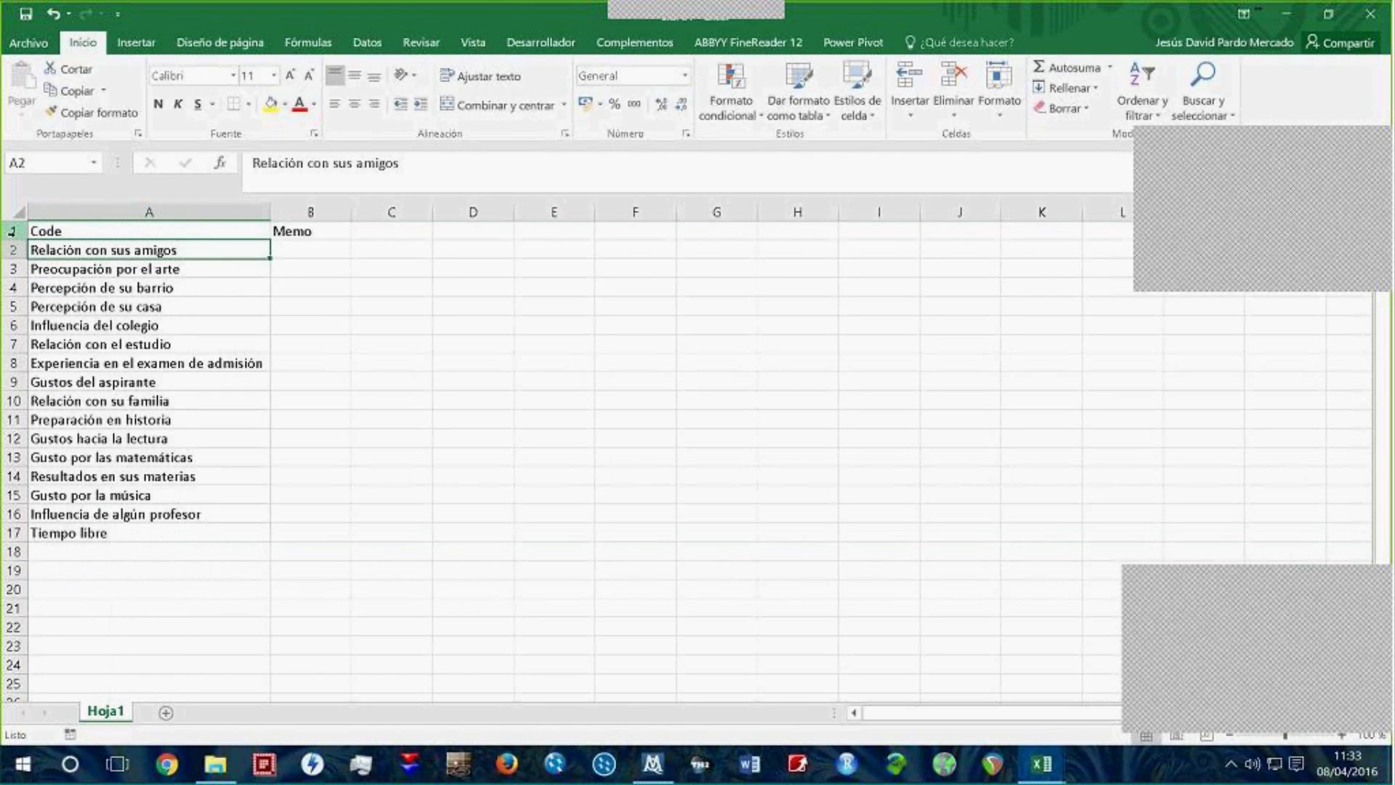
left_click(12, 230)
left_click(78, 231)
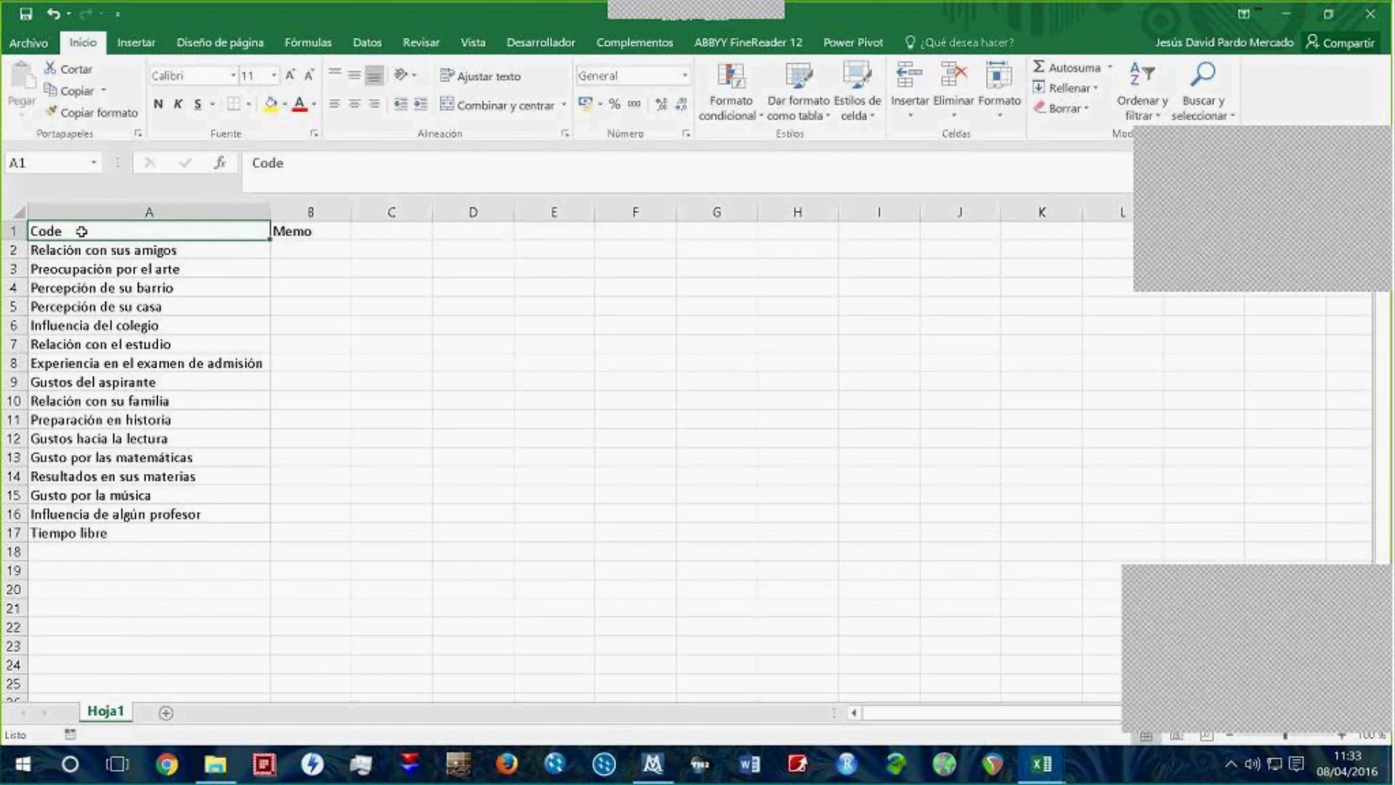
left_click(290, 230)
left_click(301, 246)
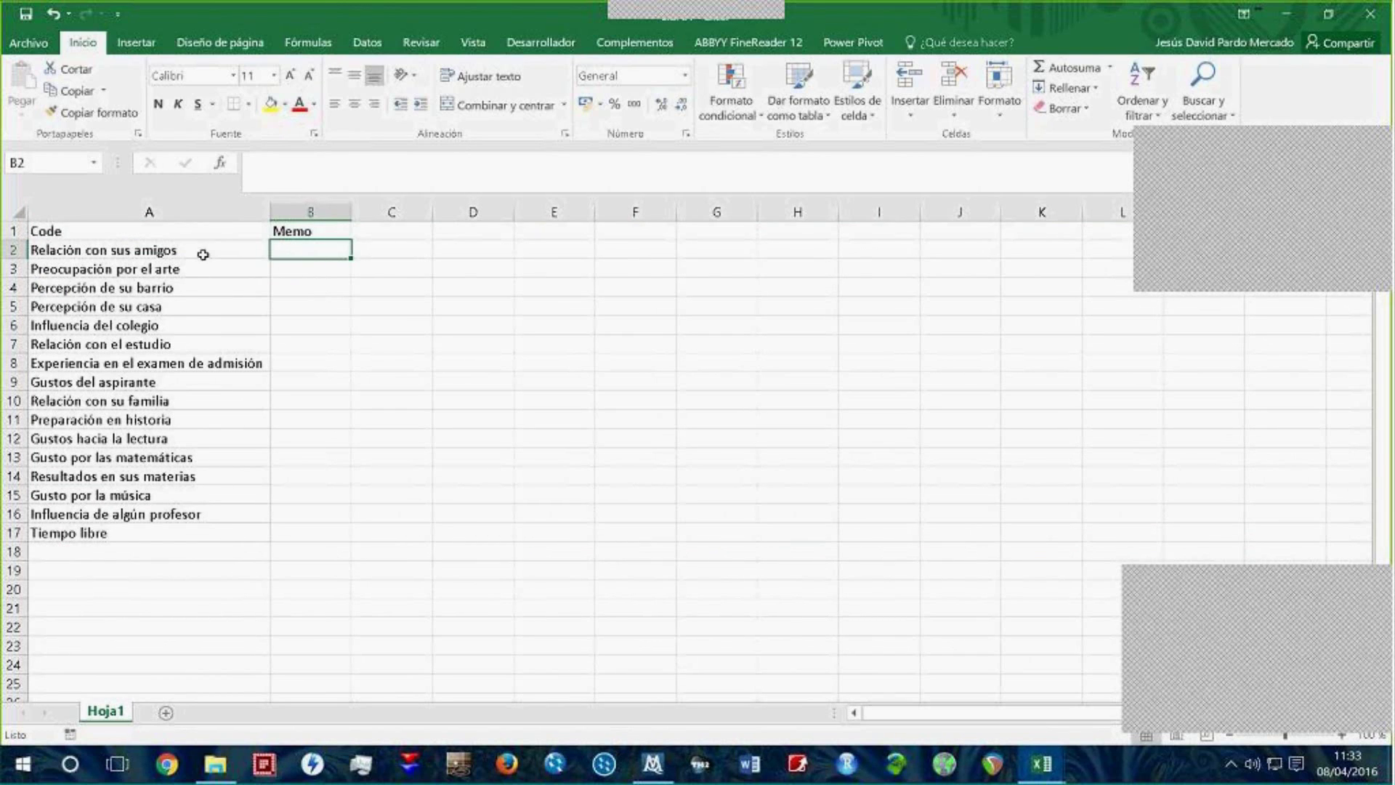
left_click_drag(177, 249, 150, 533)
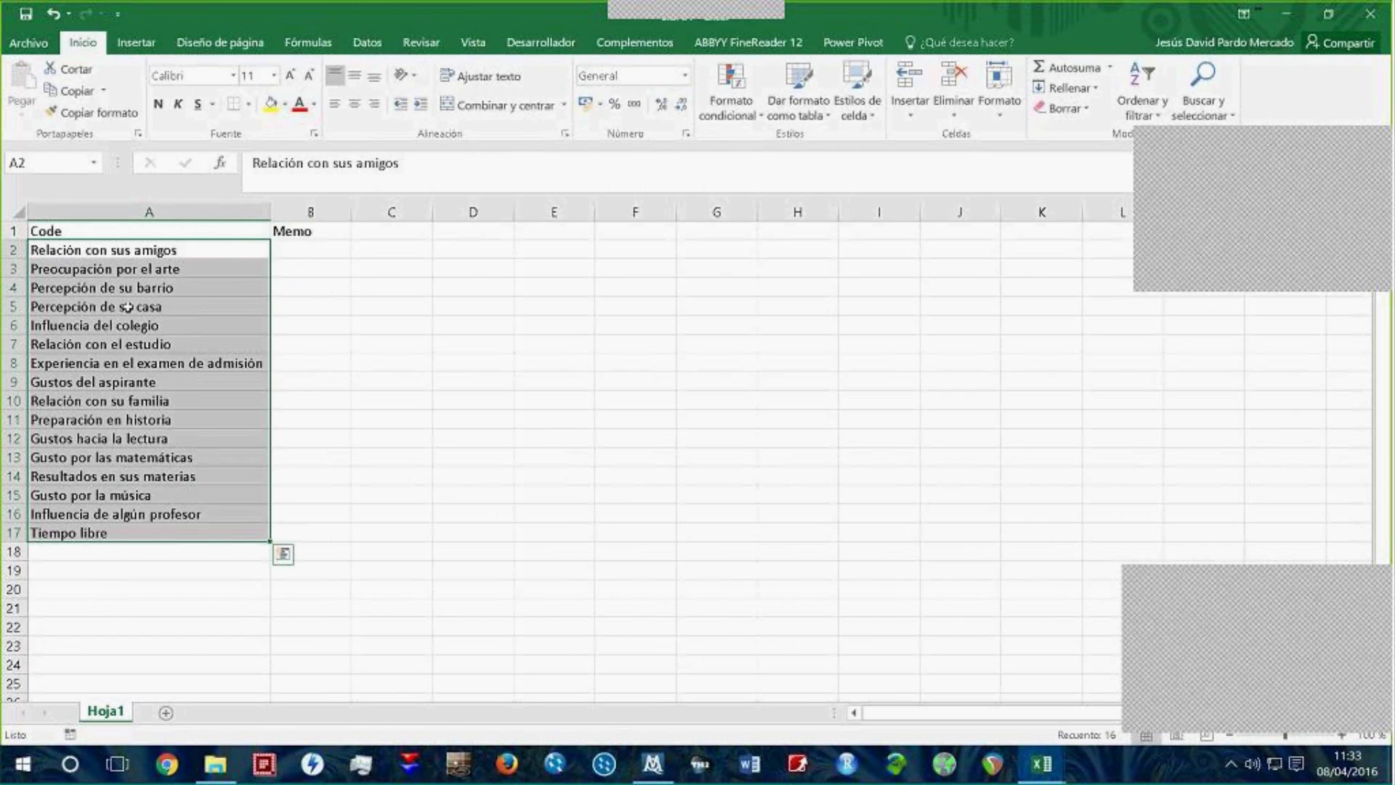
Step: Start saving the workbook under a new name and choose the "Material de tesis" folder on drive Segundo (E:)
left_click(27, 42)
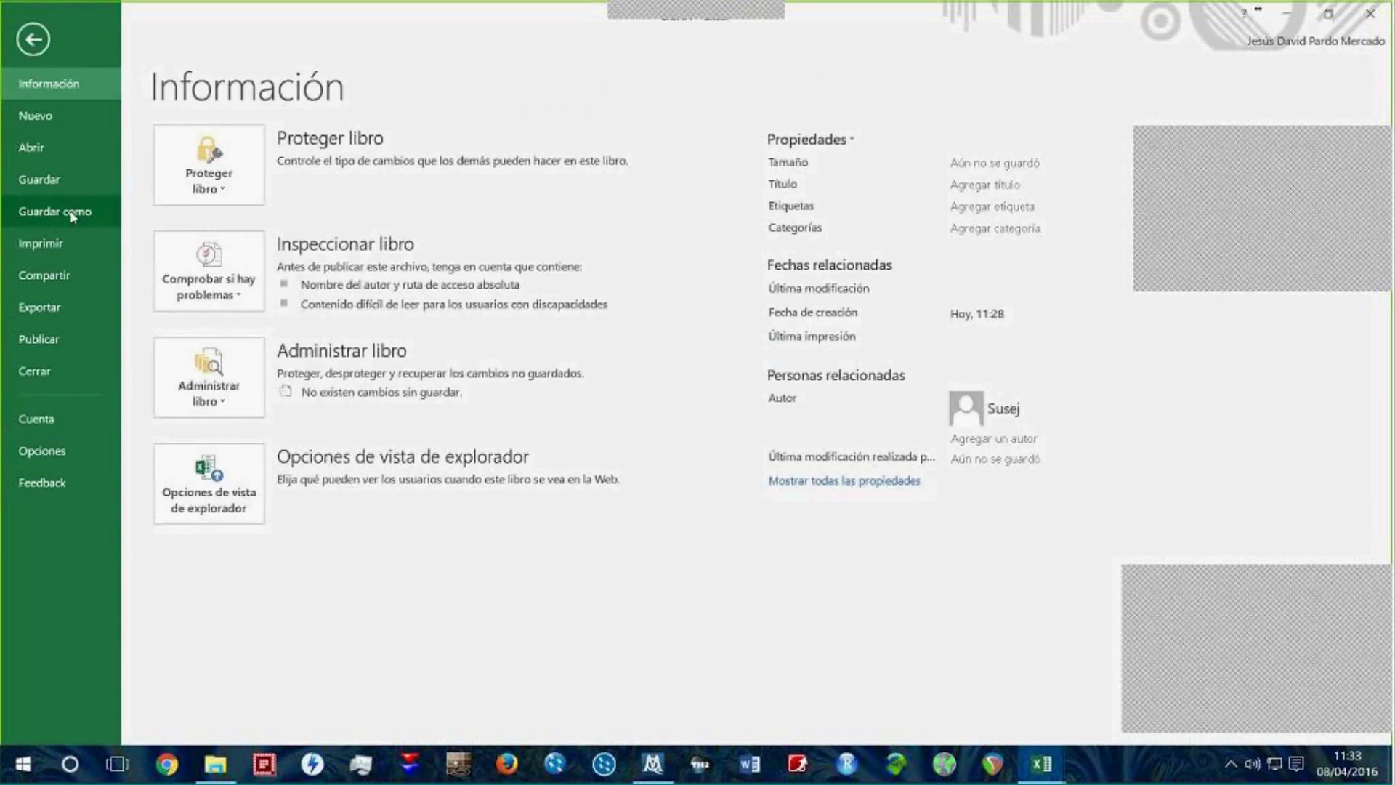
left_click(72, 212)
left_click(211, 408)
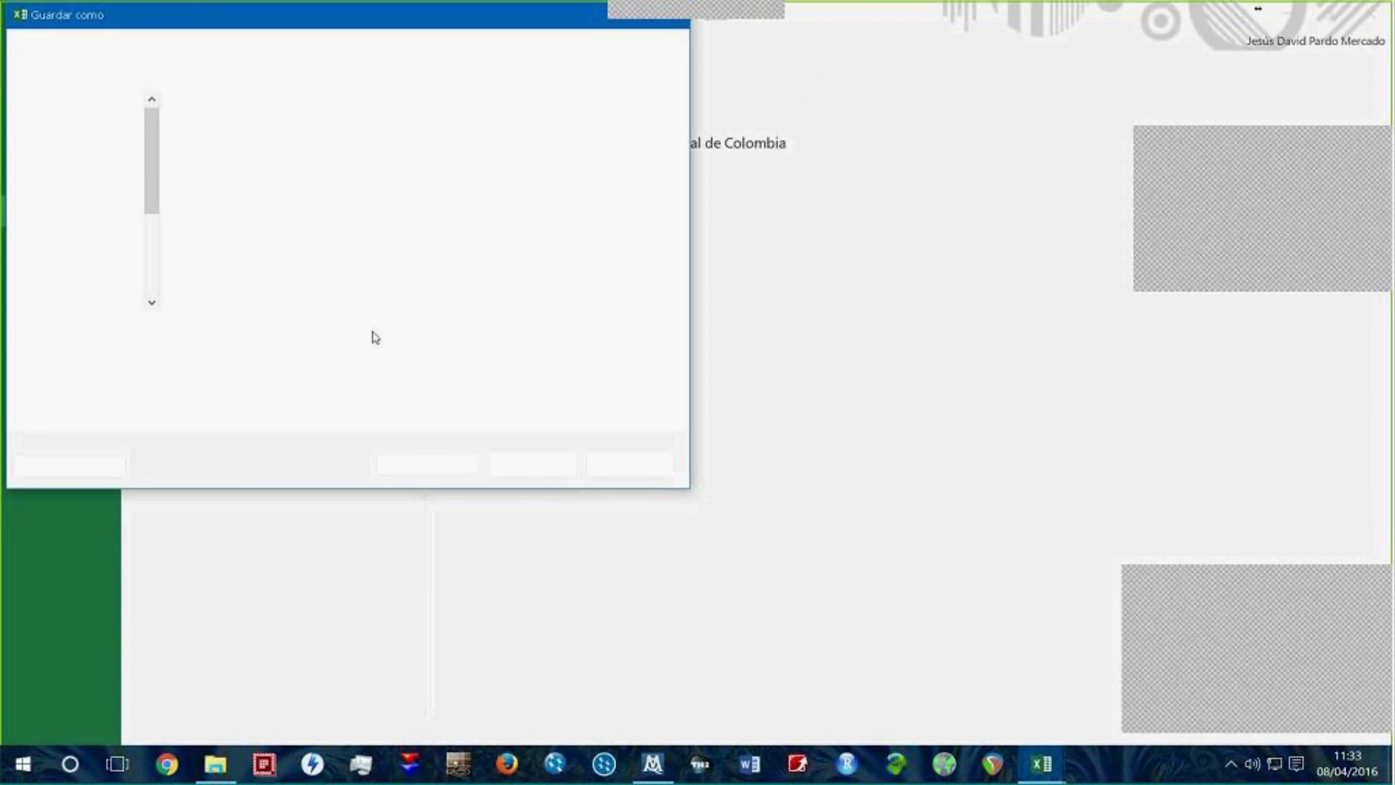
left_click(81, 283)
left_click(294, 218)
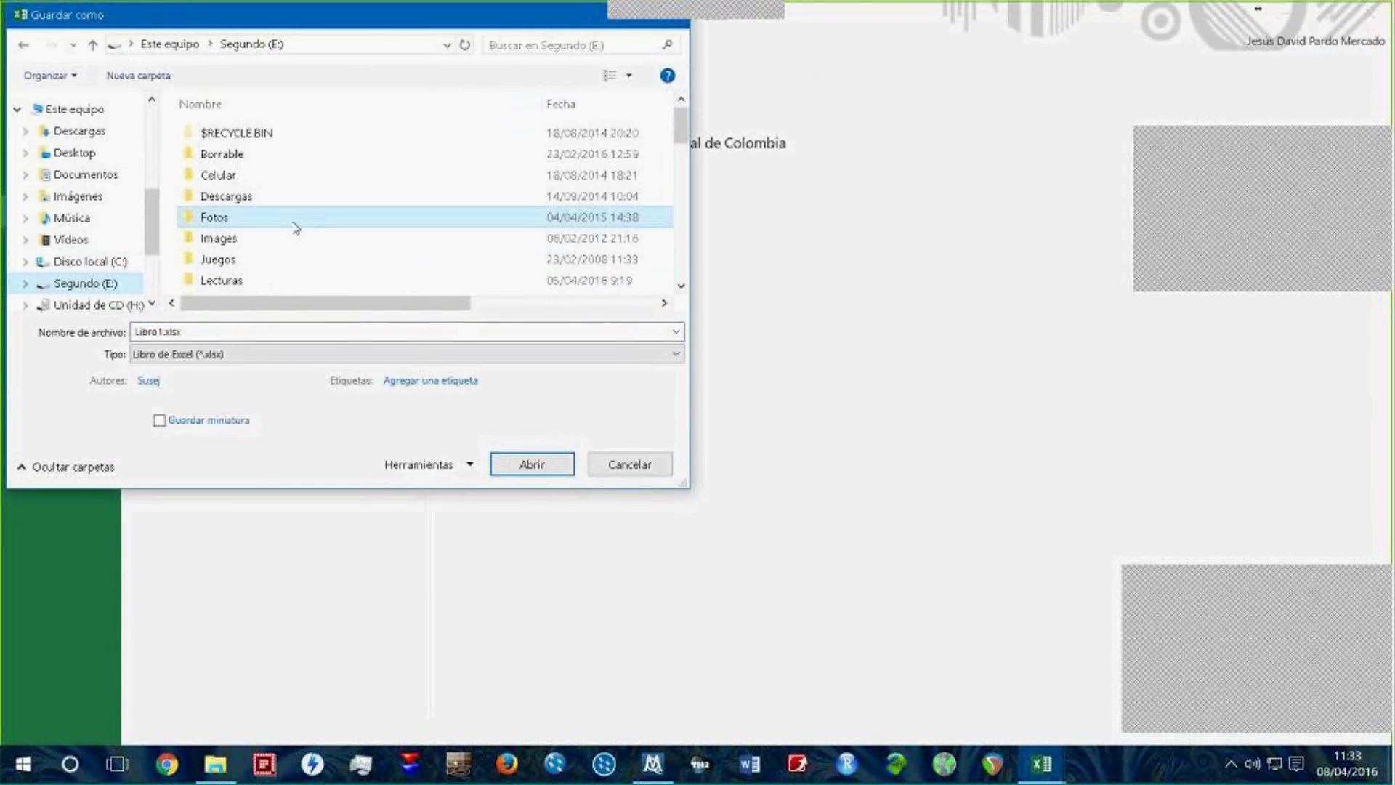
scroll(288, 234, "down", 1)
double_click(271, 244)
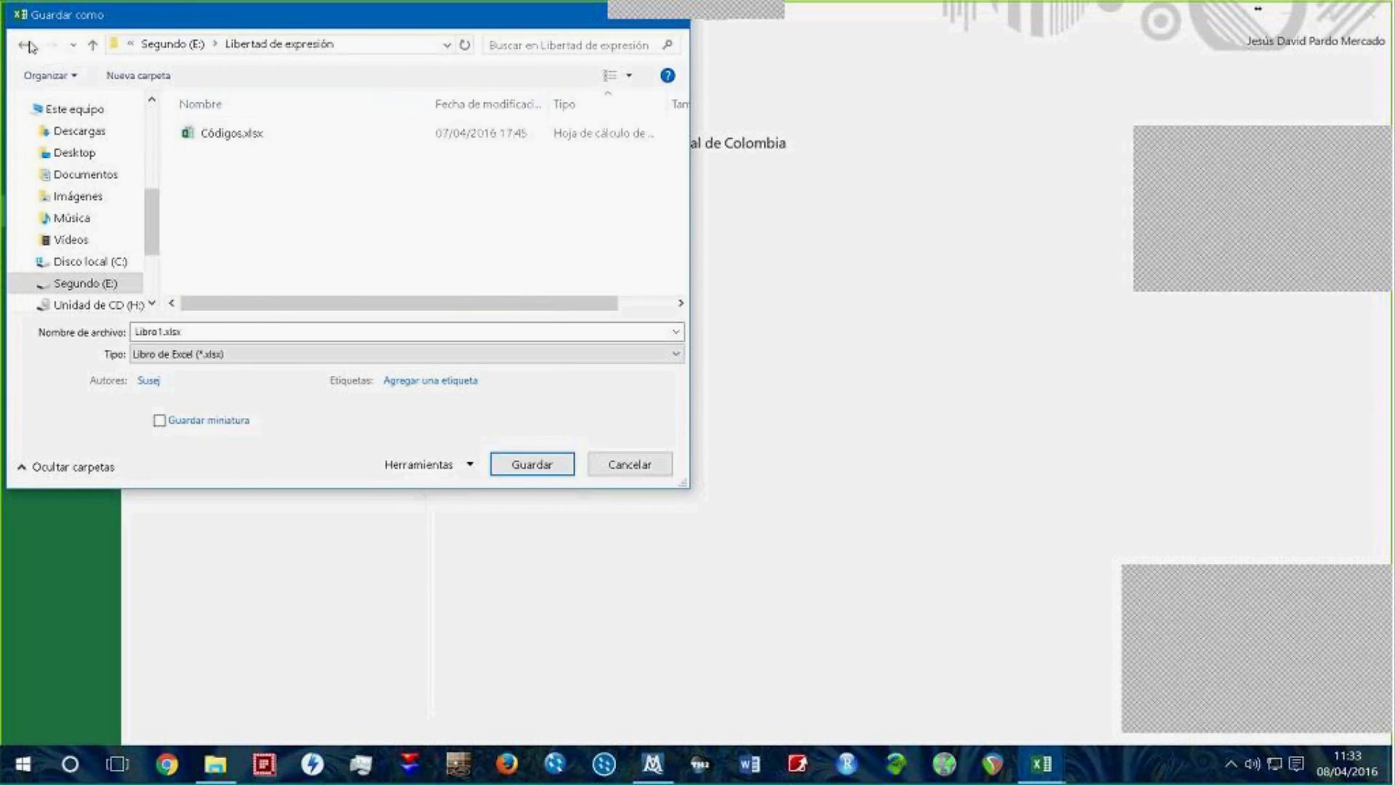
left_click(91, 45)
scroll(341, 263, "down", 2)
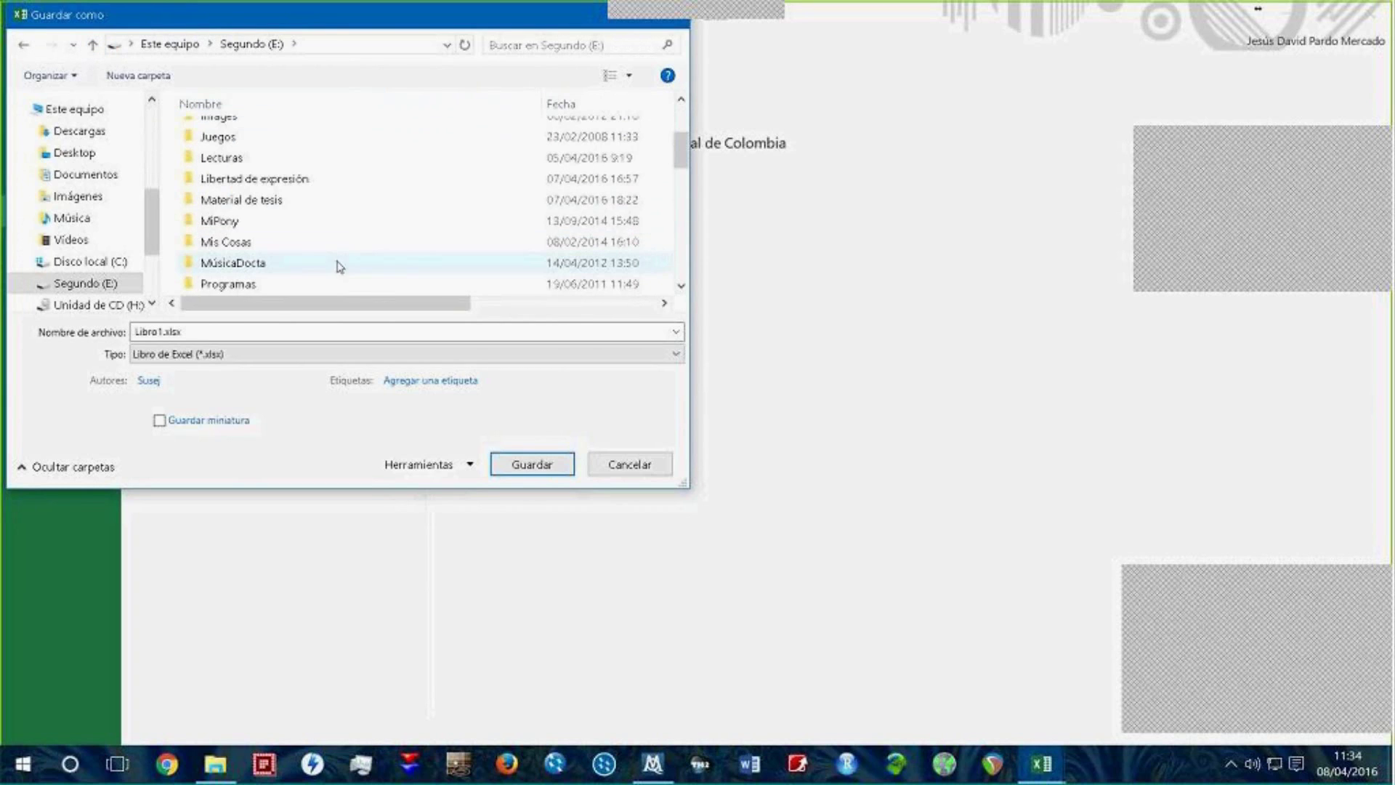
left_click(269, 205)
double_click(269, 204)
Step: Name the workbook "Códigos" and save it as an Excel .xlsx file
left_click(161, 331)
double_click(161, 332)
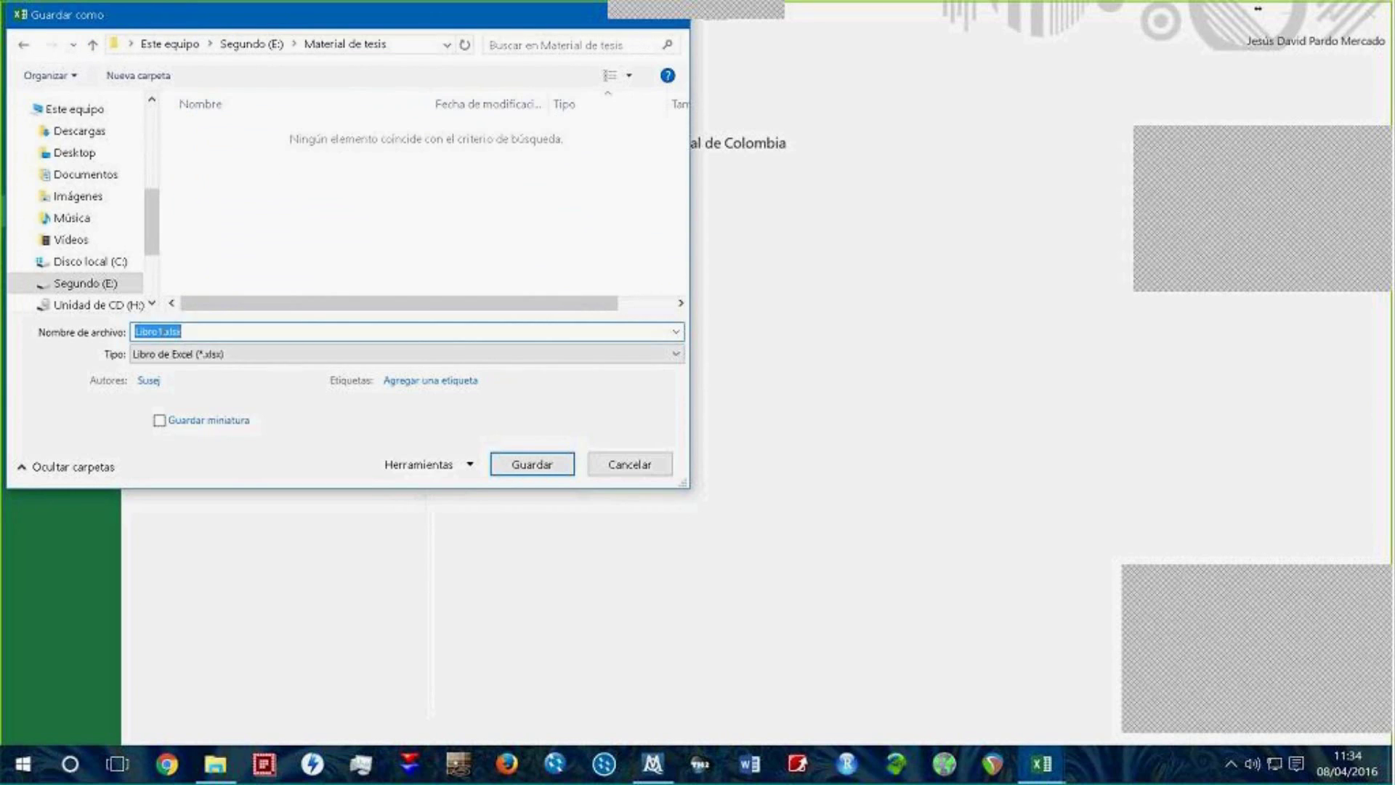
left_click(161, 331)
left_click_drag(162, 331, 10, 314)
type("Co")
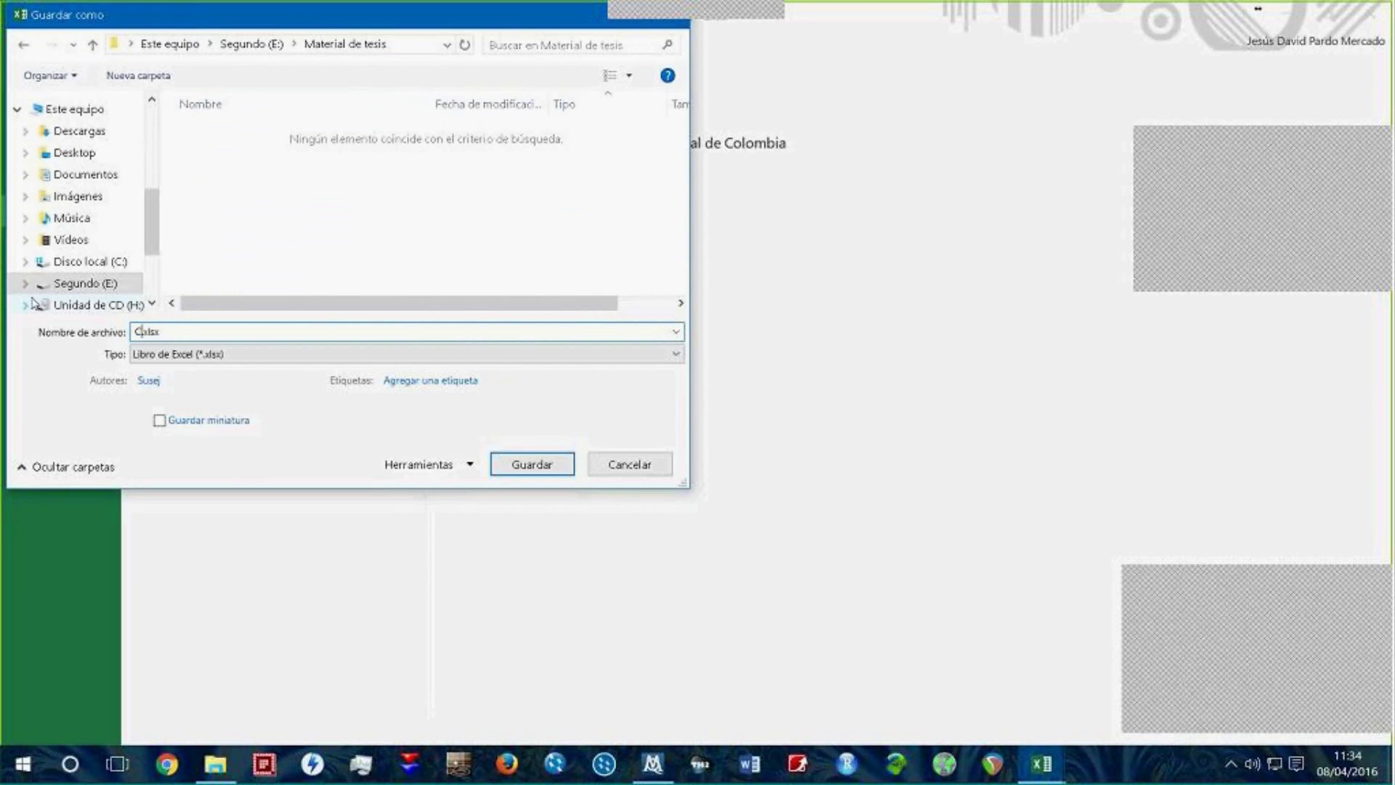
type("digos")
left_click(494, 469)
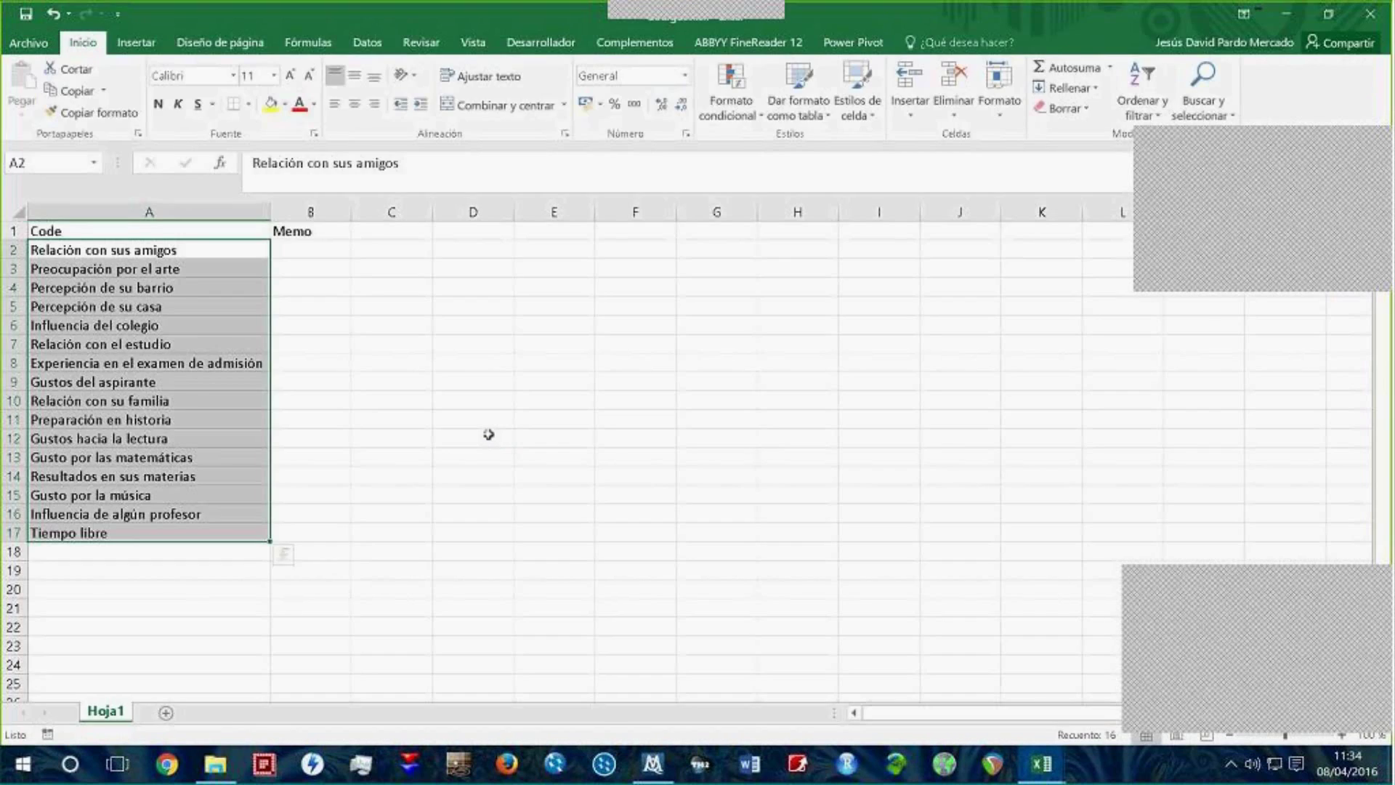
Step: Close the saved code workbook and switch to MAXQDA by minimizing the word frequency workbook
left_click(300, 387)
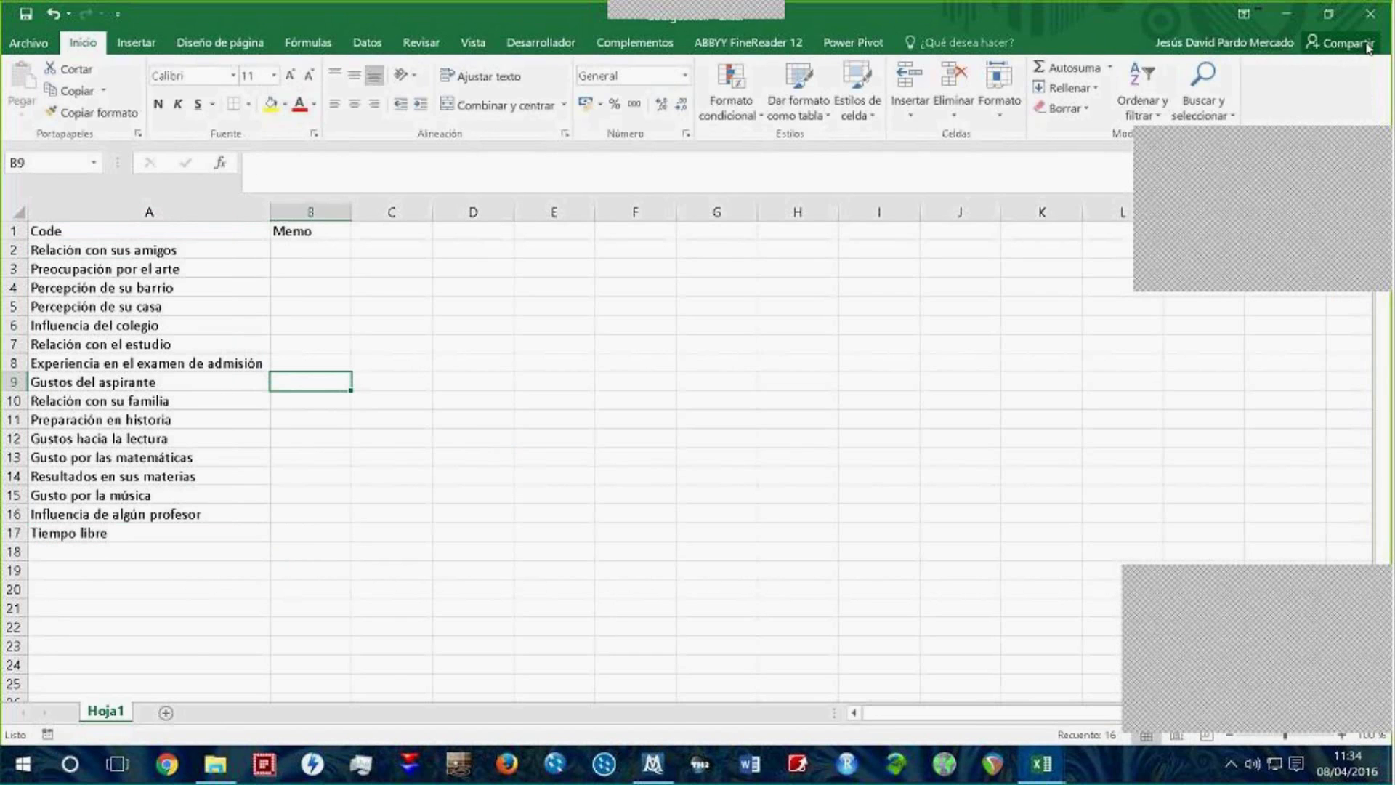
left_click(1369, 20)
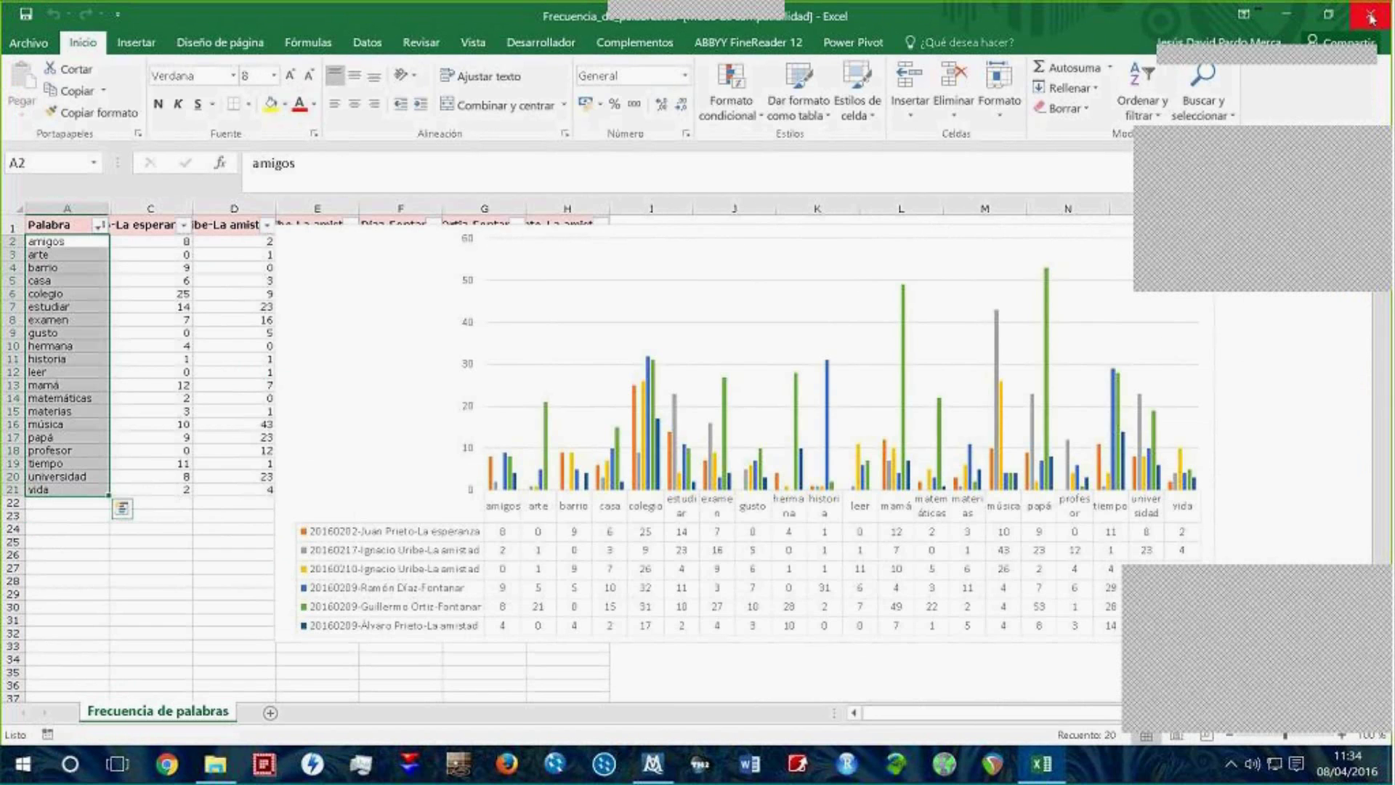
left_click(1299, 16)
Step: Import the codes and code memos from the spreadsheet Códigos.xlsx in "Material de tesis" into the code system
left_click(210, 34)
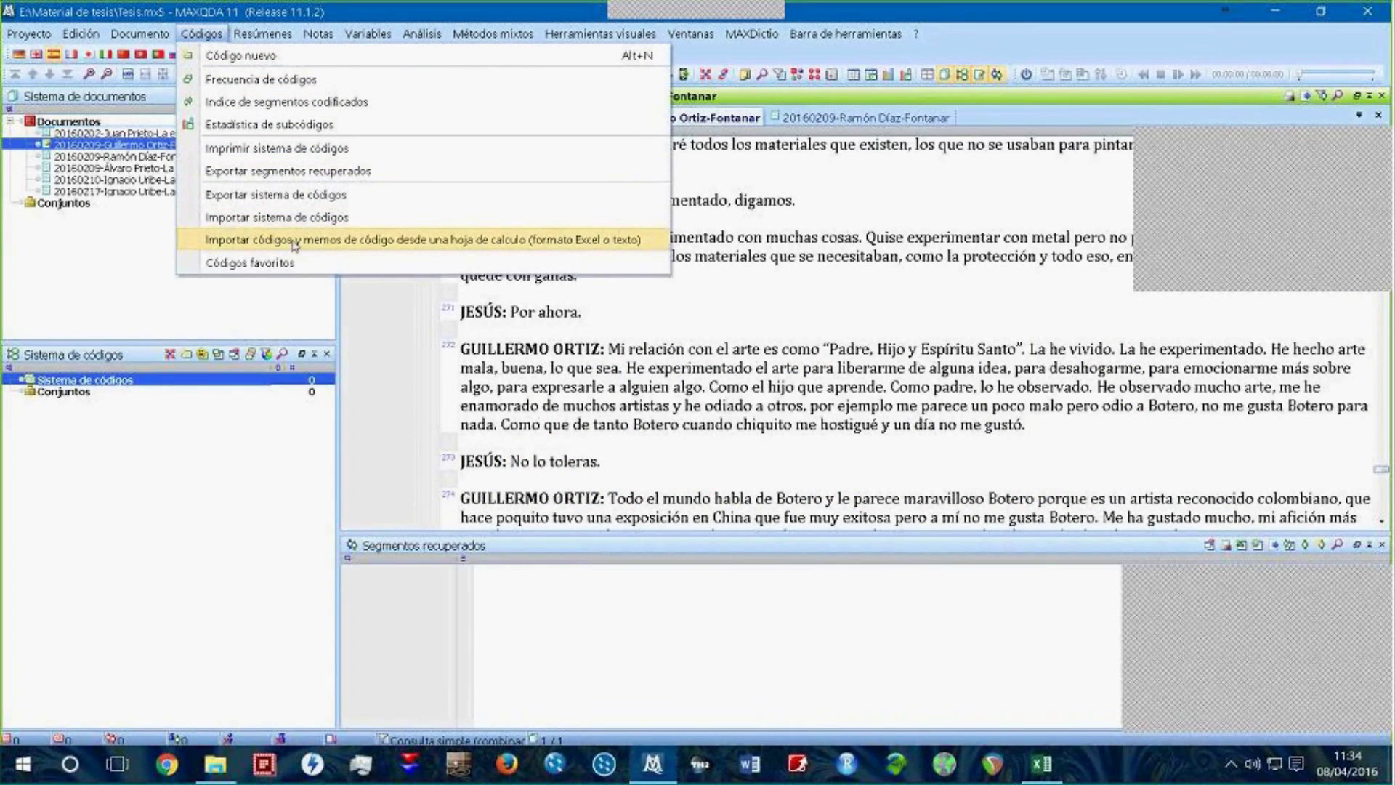
left_click(147, 433)
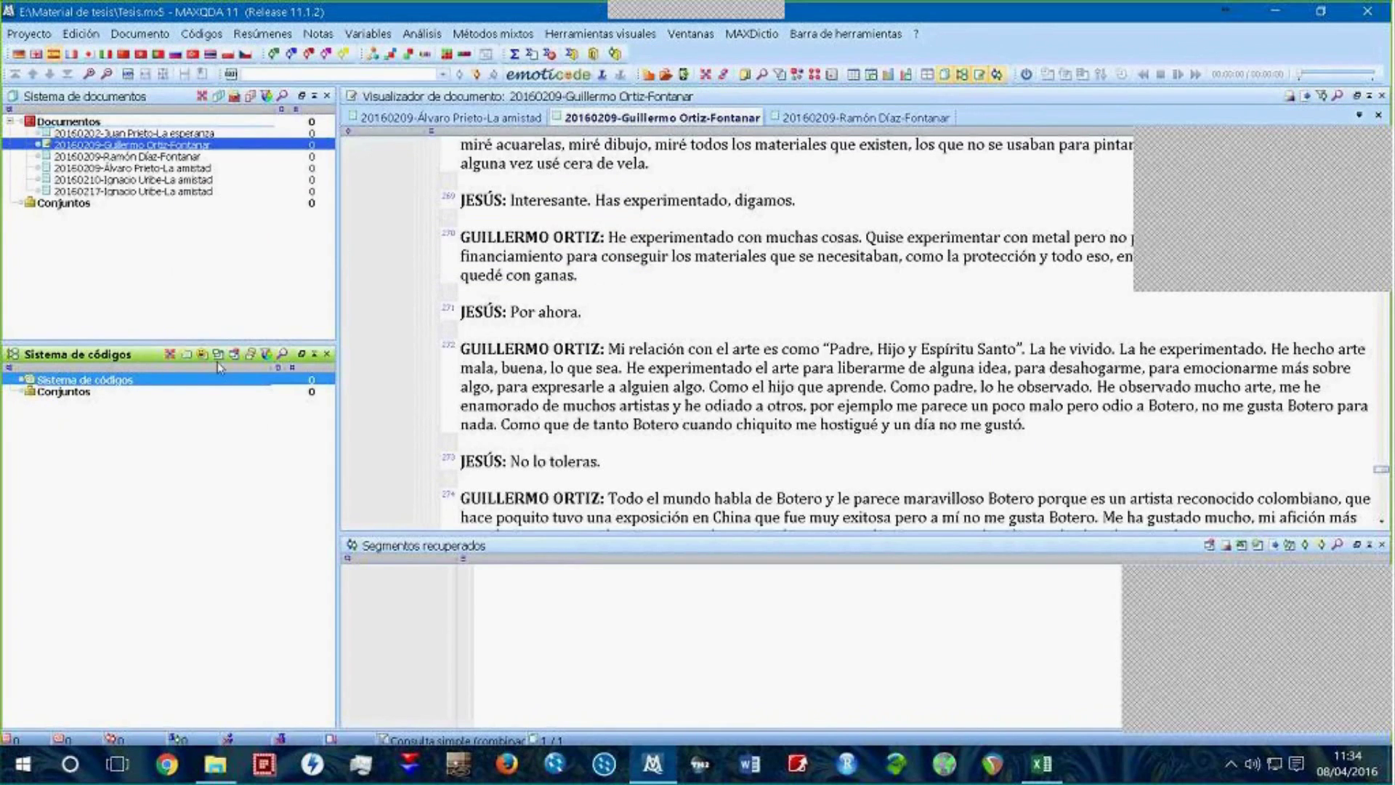
left_click(202, 34)
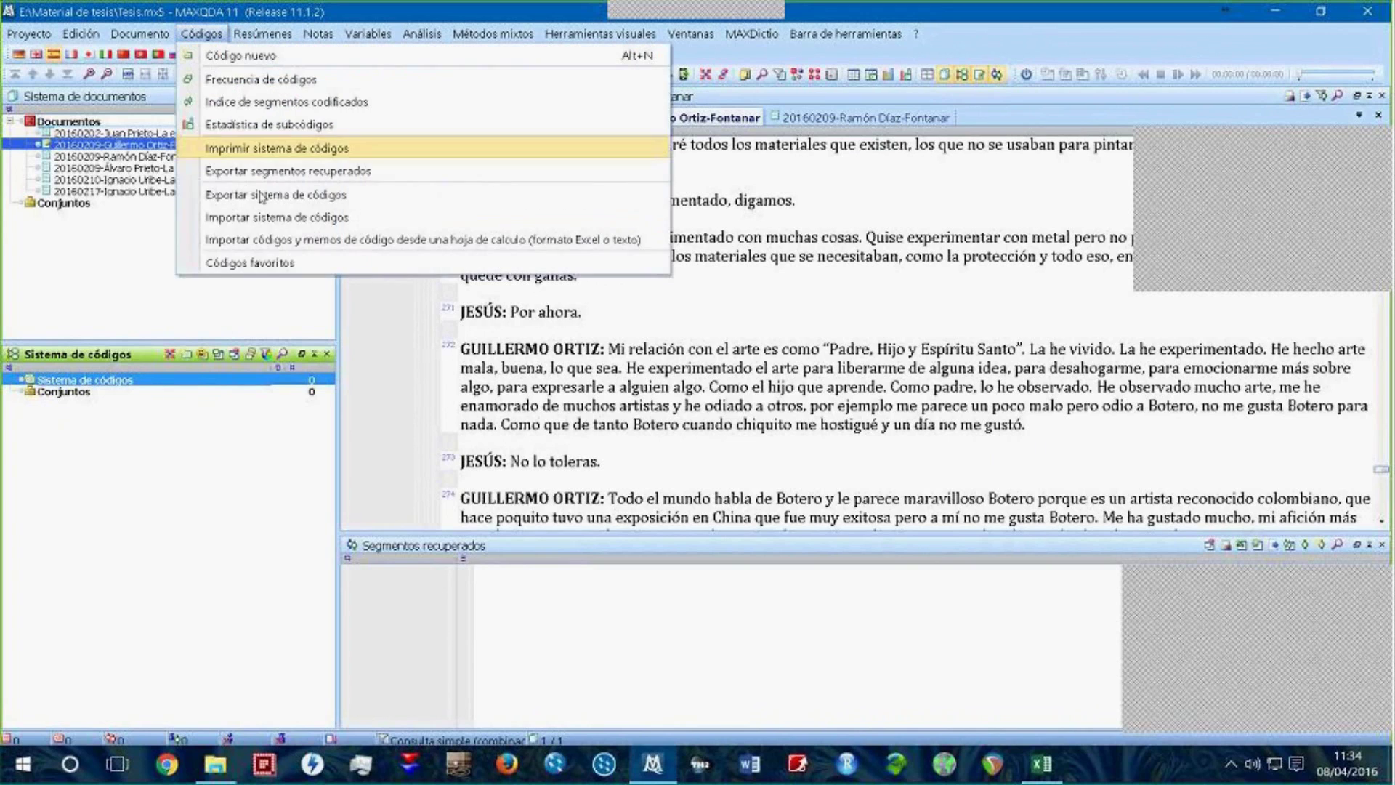
left_click(274, 241)
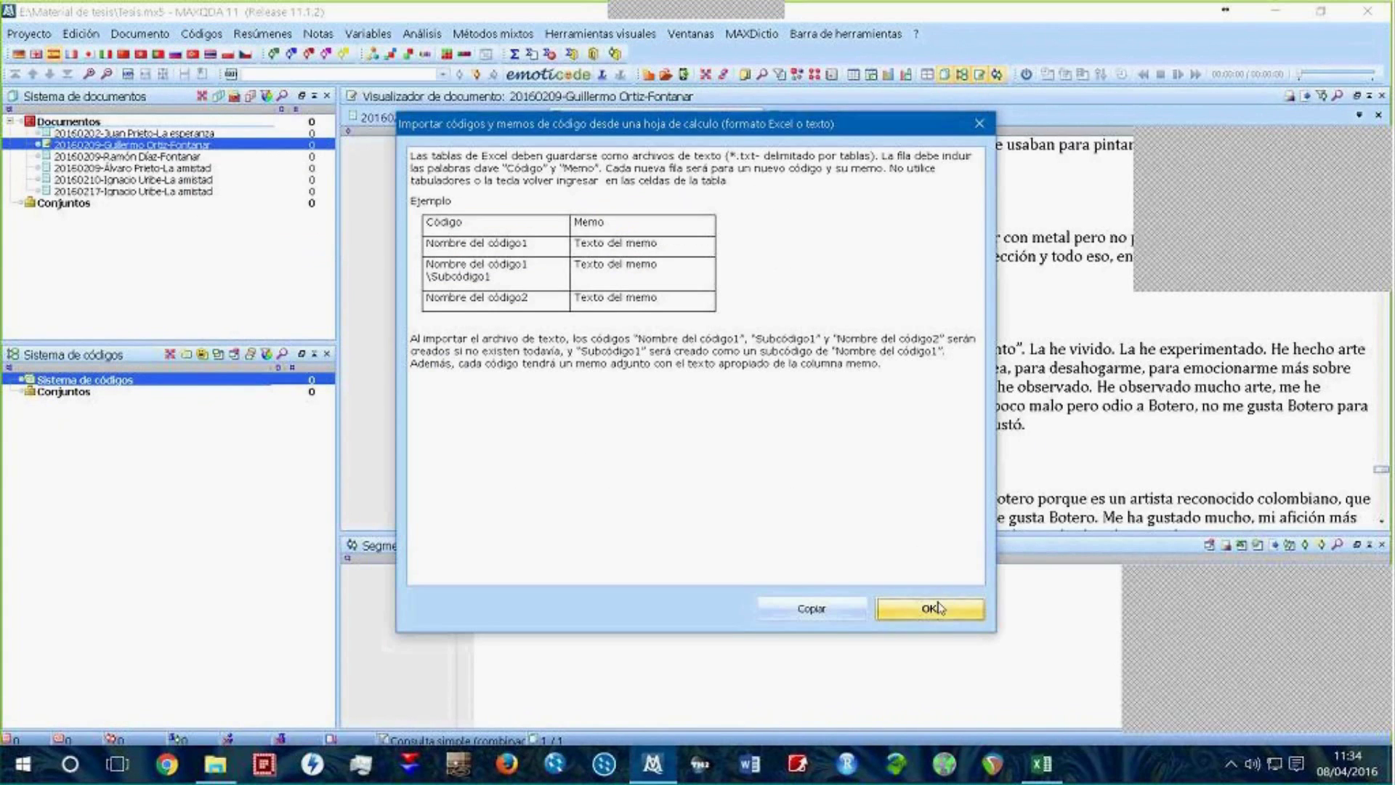
left_click(932, 608)
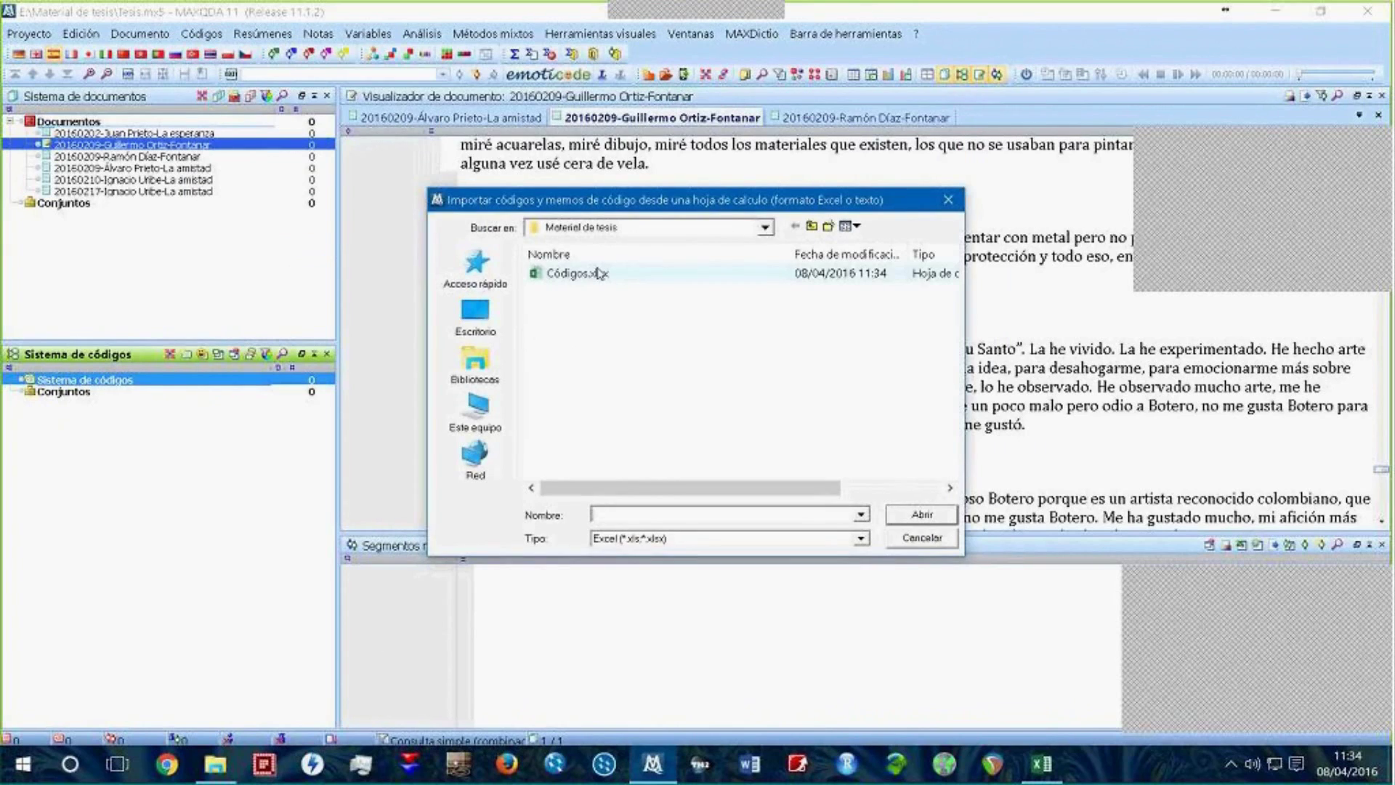
double_click(597, 273)
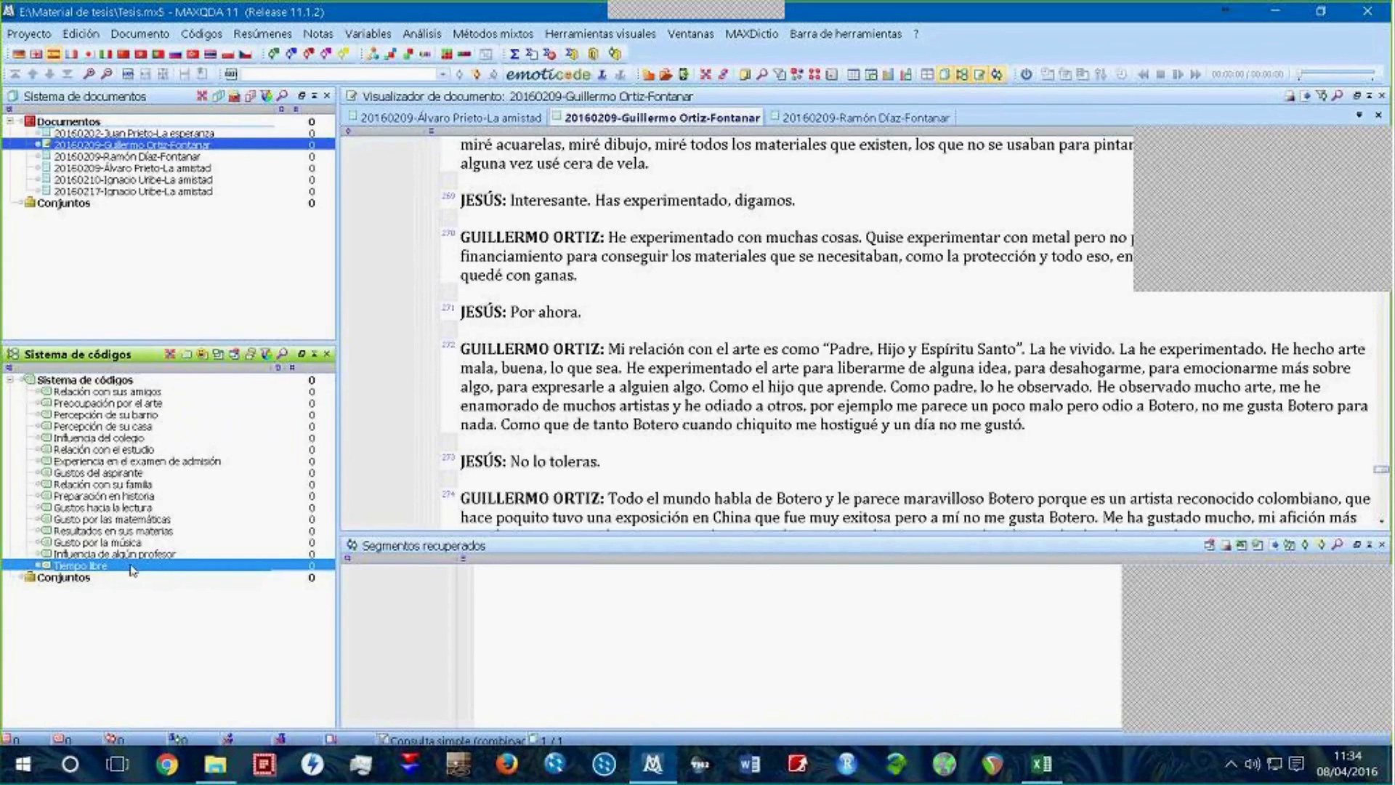
Step: Go back to the beginning of the open interview transcript and view its opening questions and answers
scroll(678, 387, "up", 10)
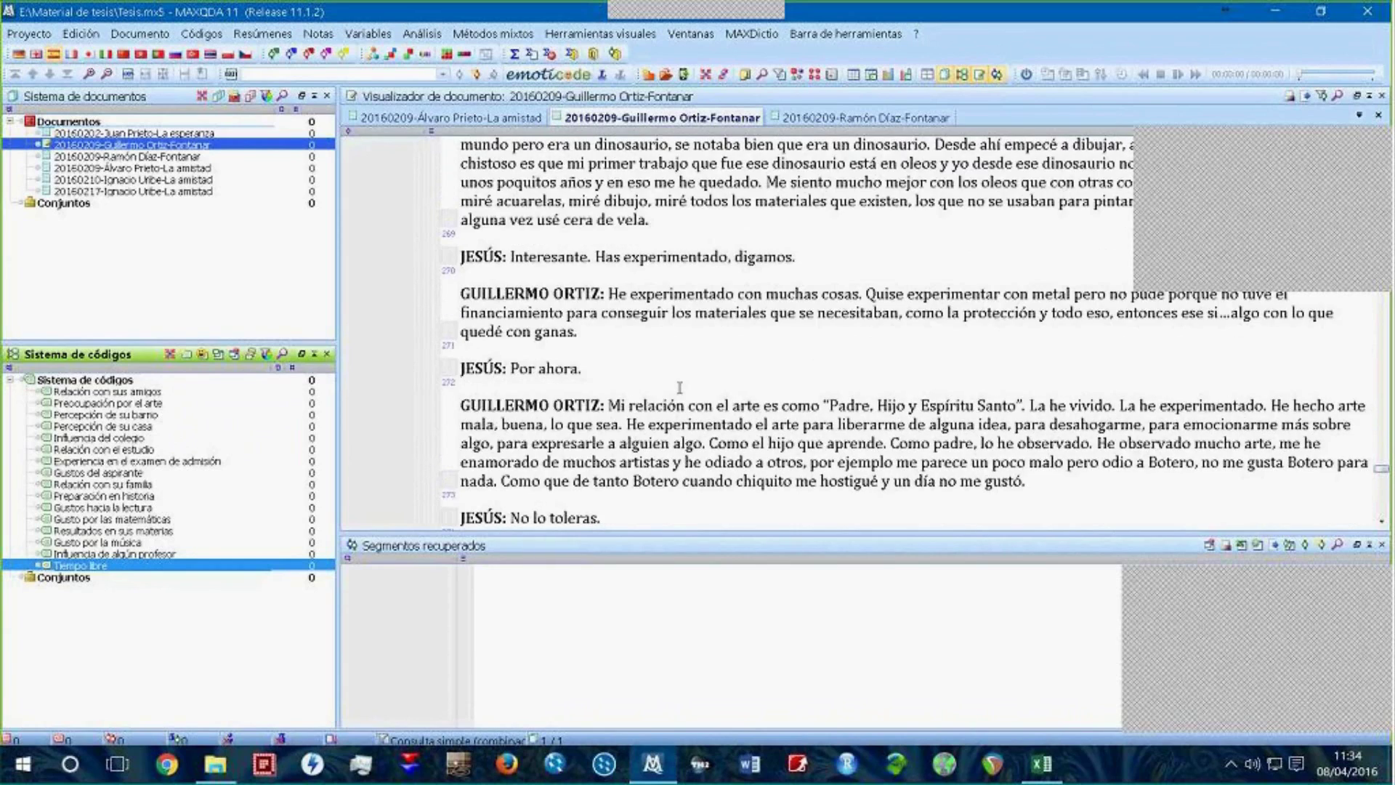
scroll(1242, 163, "up", 3)
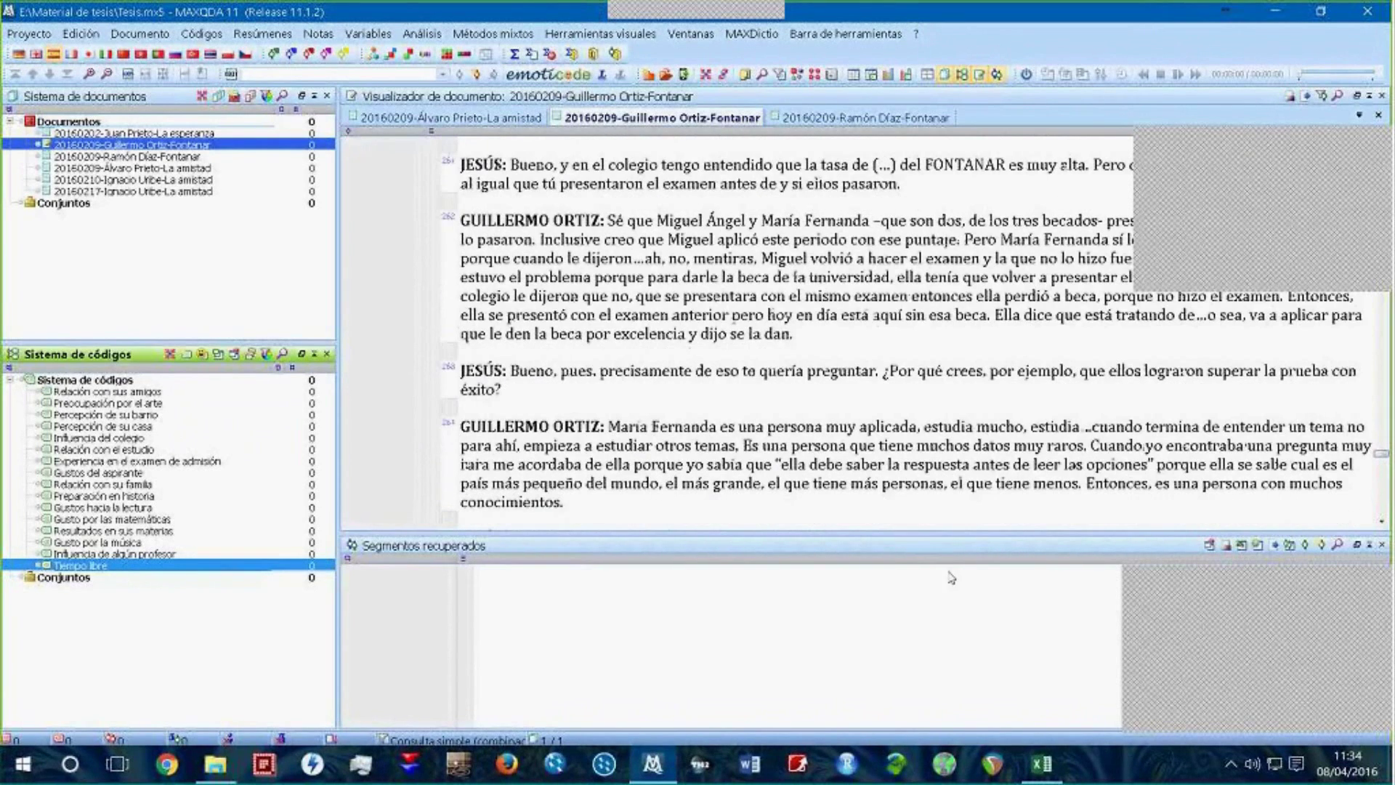
left_click_drag(1383, 456, 1383, 149)
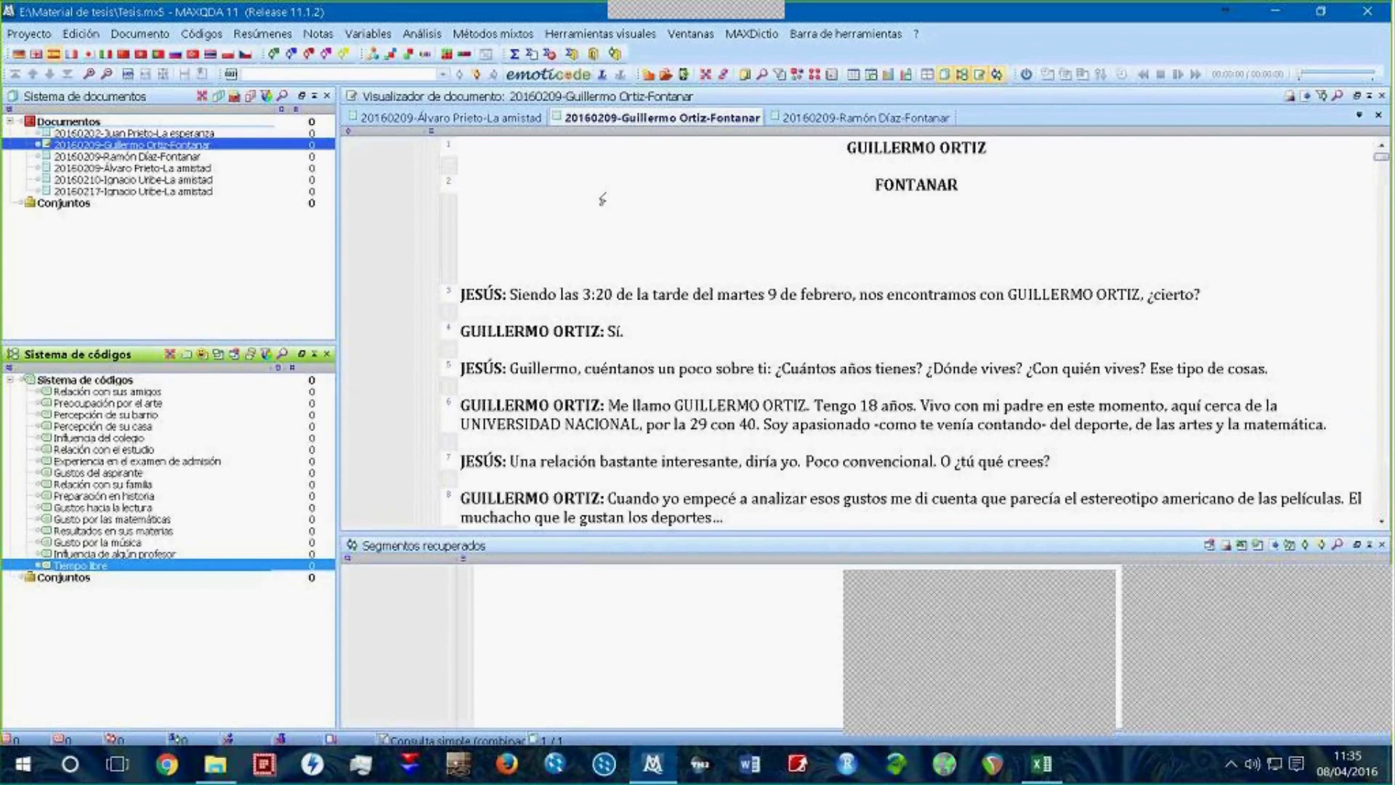
left_click(623, 264)
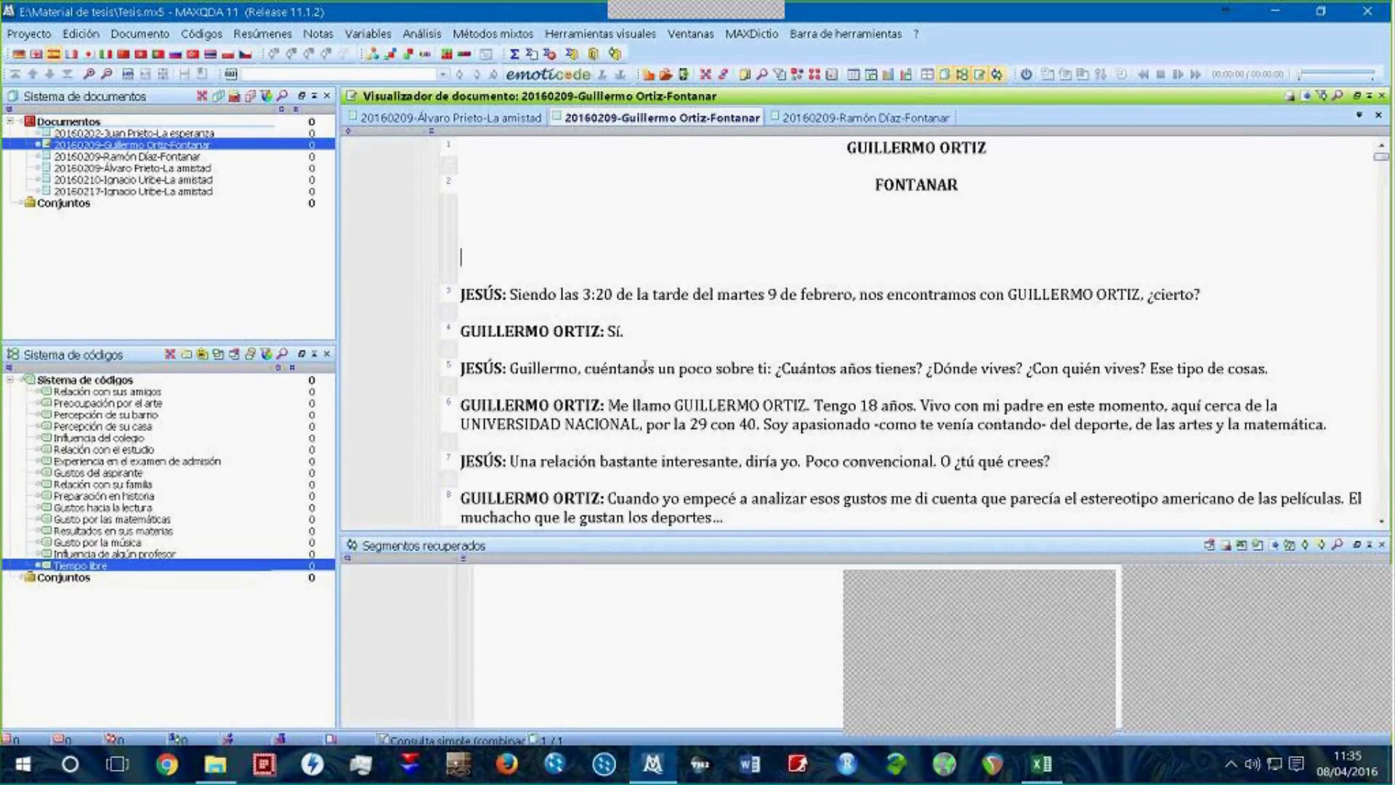
scroll(645, 367, "down", 3)
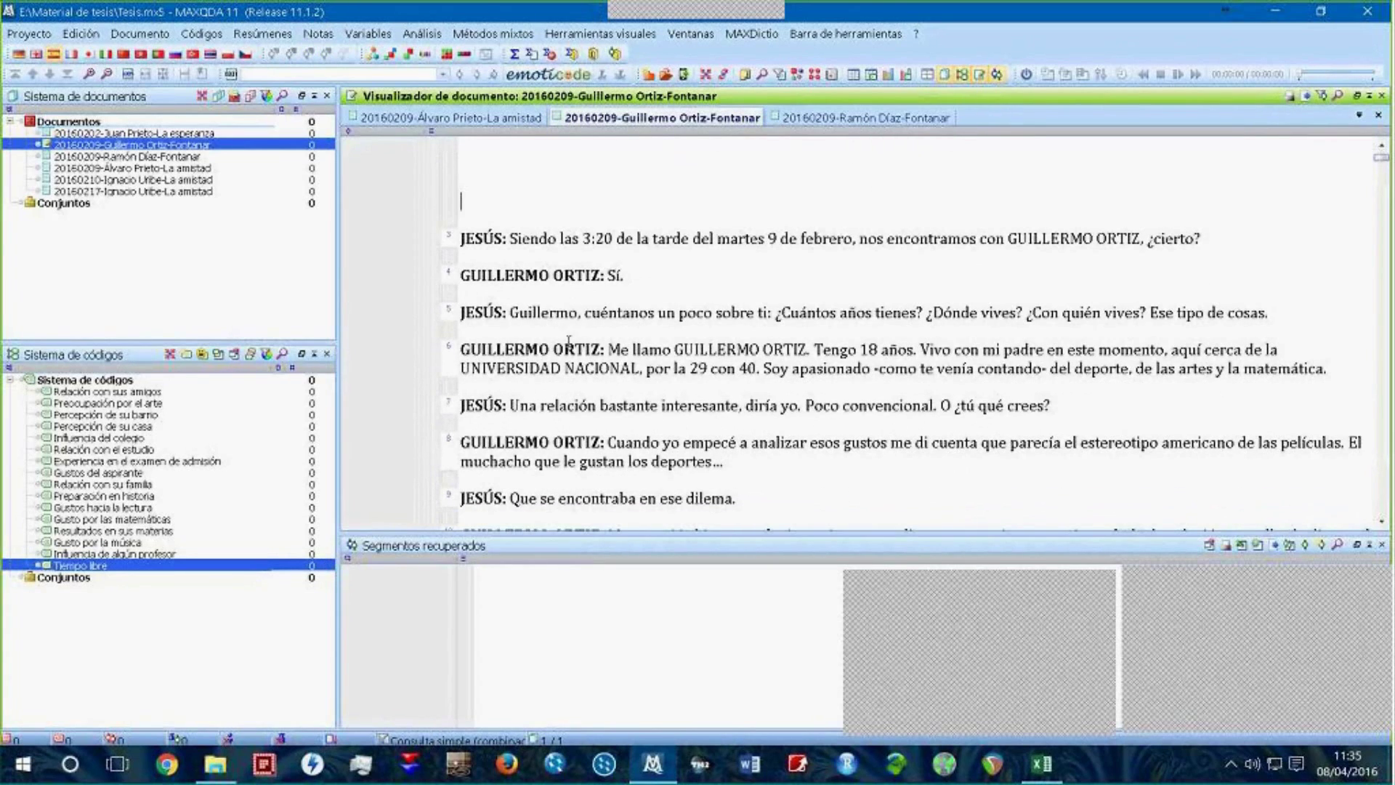
Step: Examine the opening exchanges of the active Fontanar interview transcript and look briefly at the other open transcripts
scroll(581, 371, "down", 3)
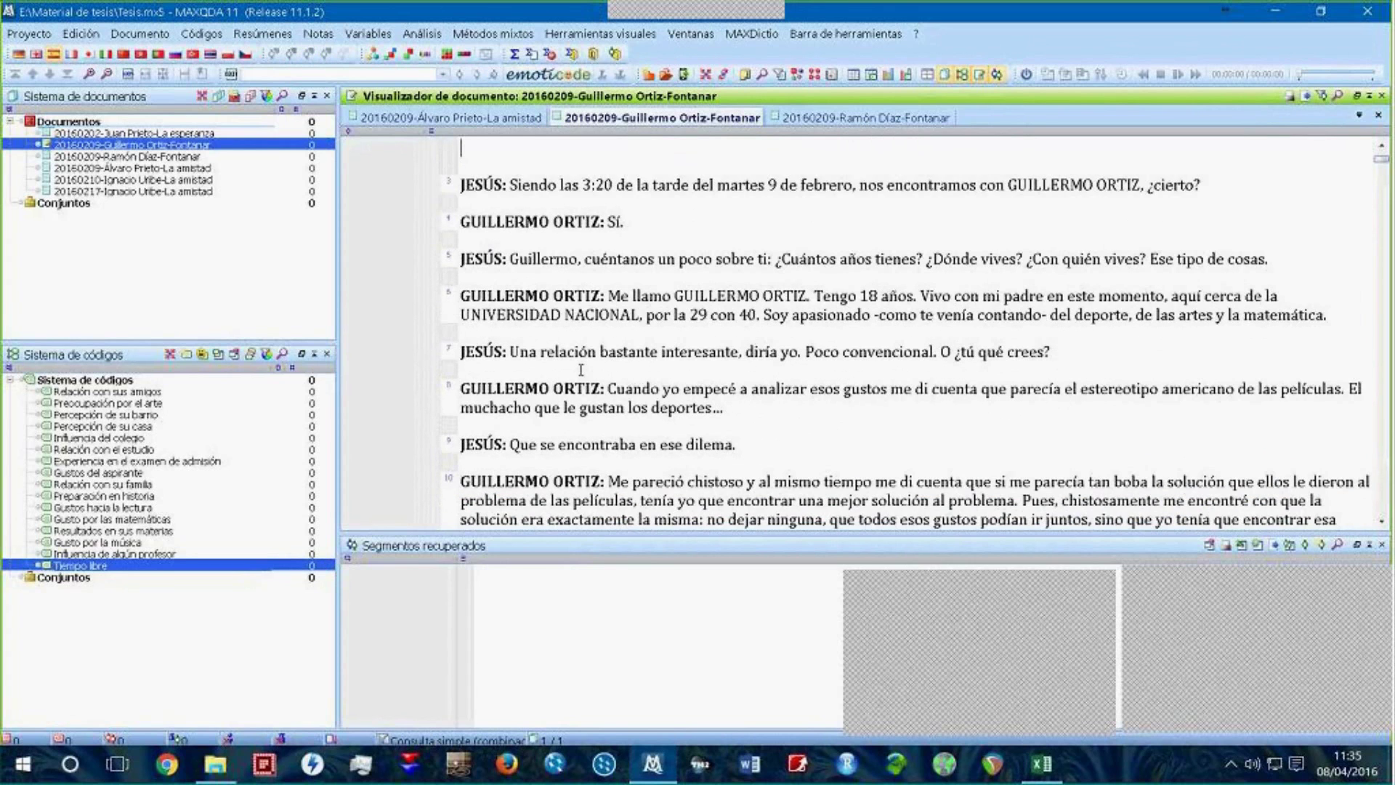
scroll(581, 370, "down", 1)
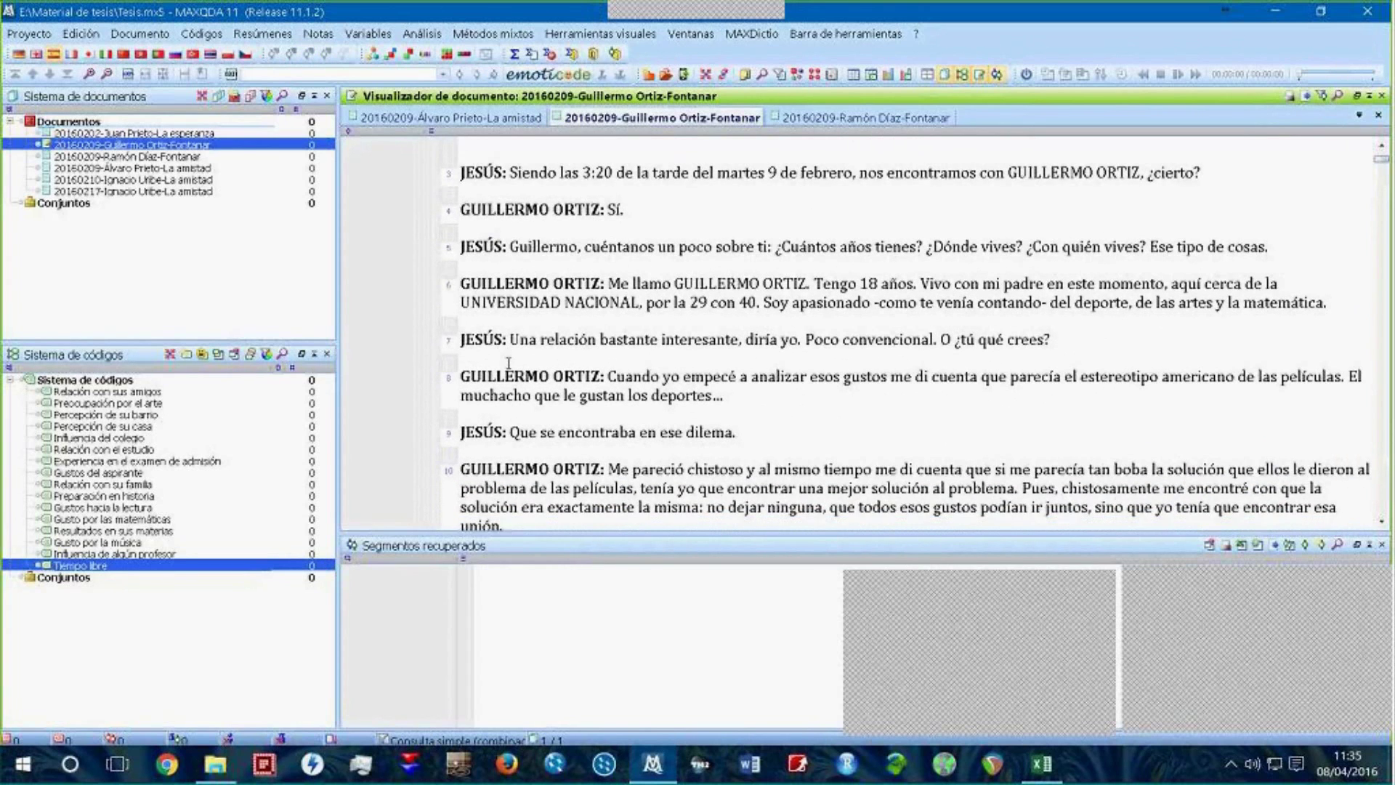
scroll(508, 363, "down", 3)
scroll(509, 363, "down", 5)
scroll(610, 340, "up", 15)
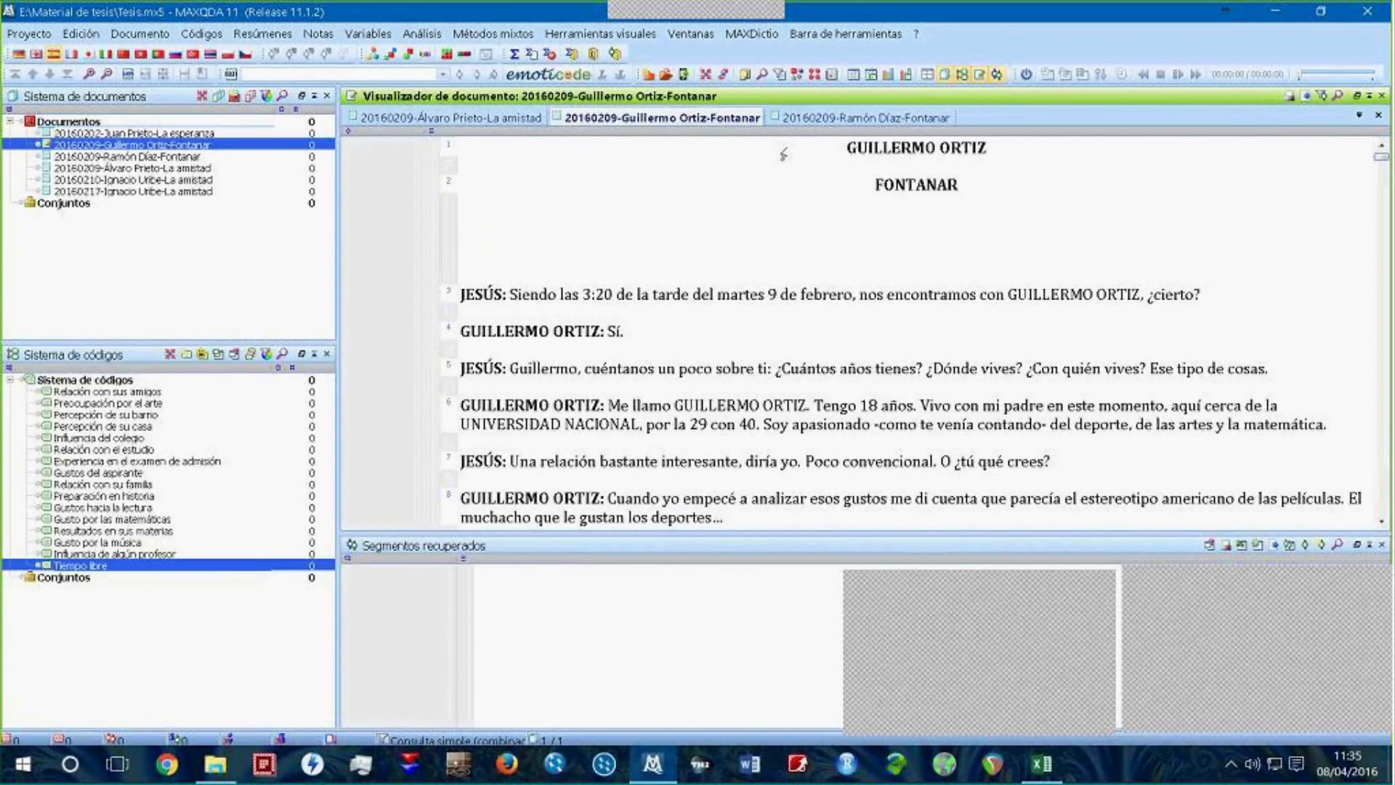
left_click(795, 117)
left_click(654, 118)
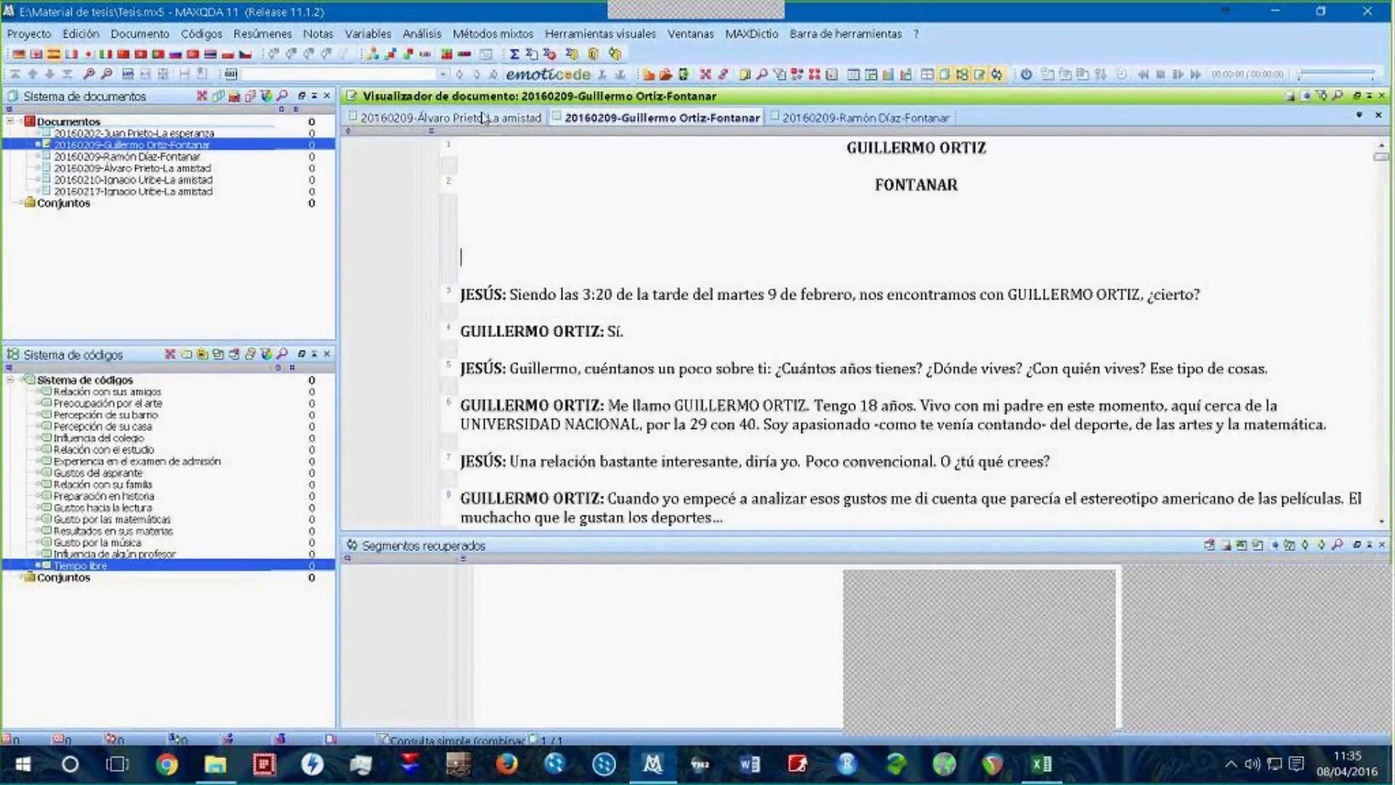
left_click(483, 118)
left_click(616, 119)
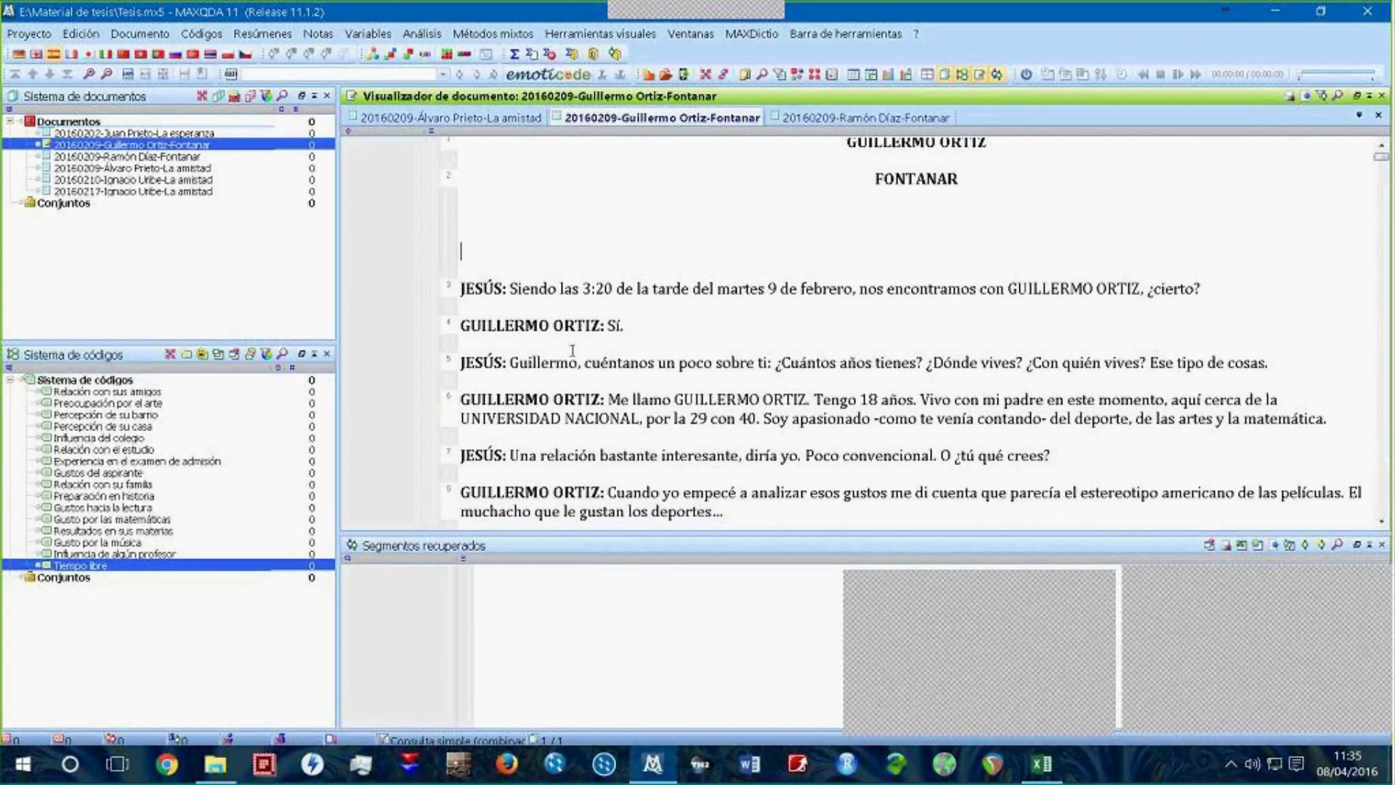
Step: Compare the interviewee's answer in paragraph 10 of the active transcript with the opening of the other Fontanar interview, and return to the first transcript
scroll(578, 338, "down", 3)
scroll(563, 481, "down", 1)
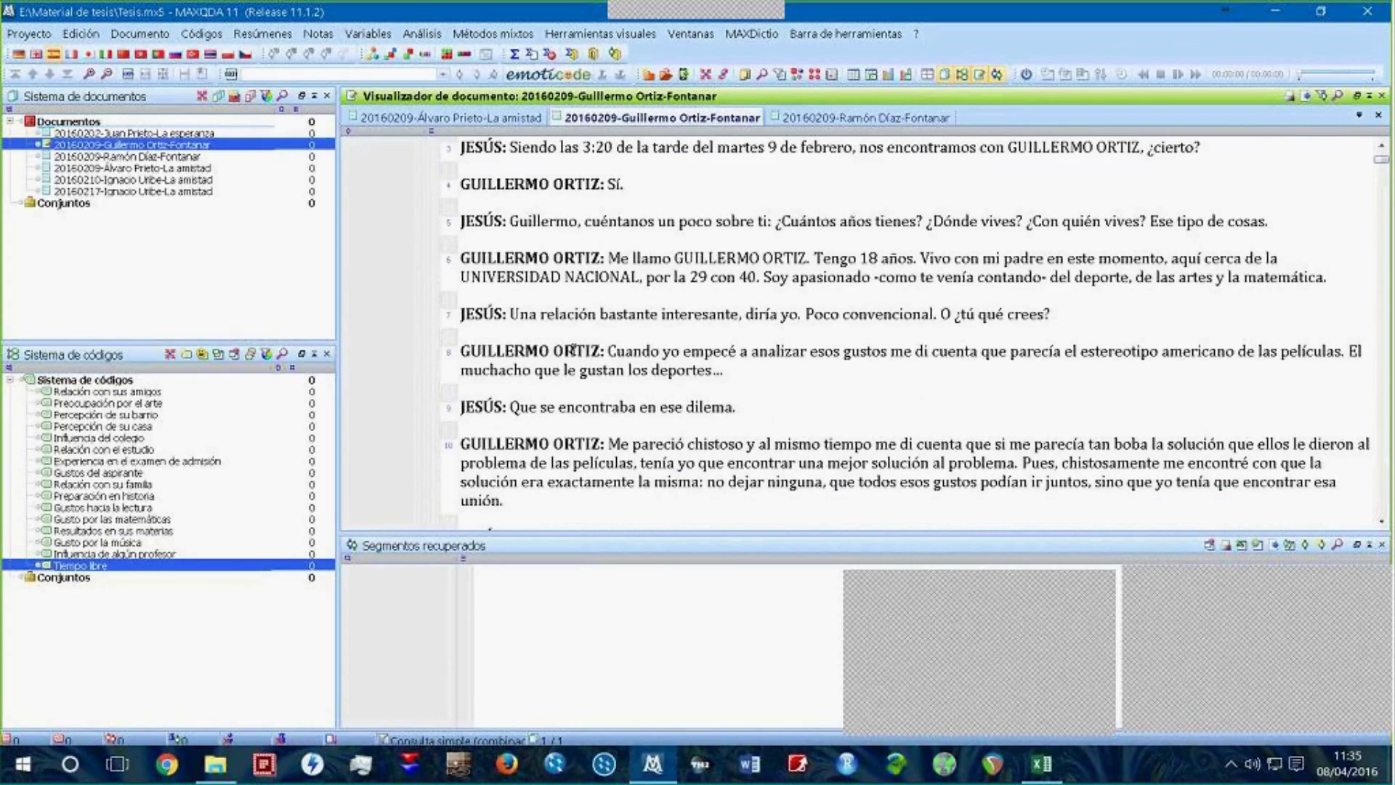
left_click_drag(506, 481, 586, 418)
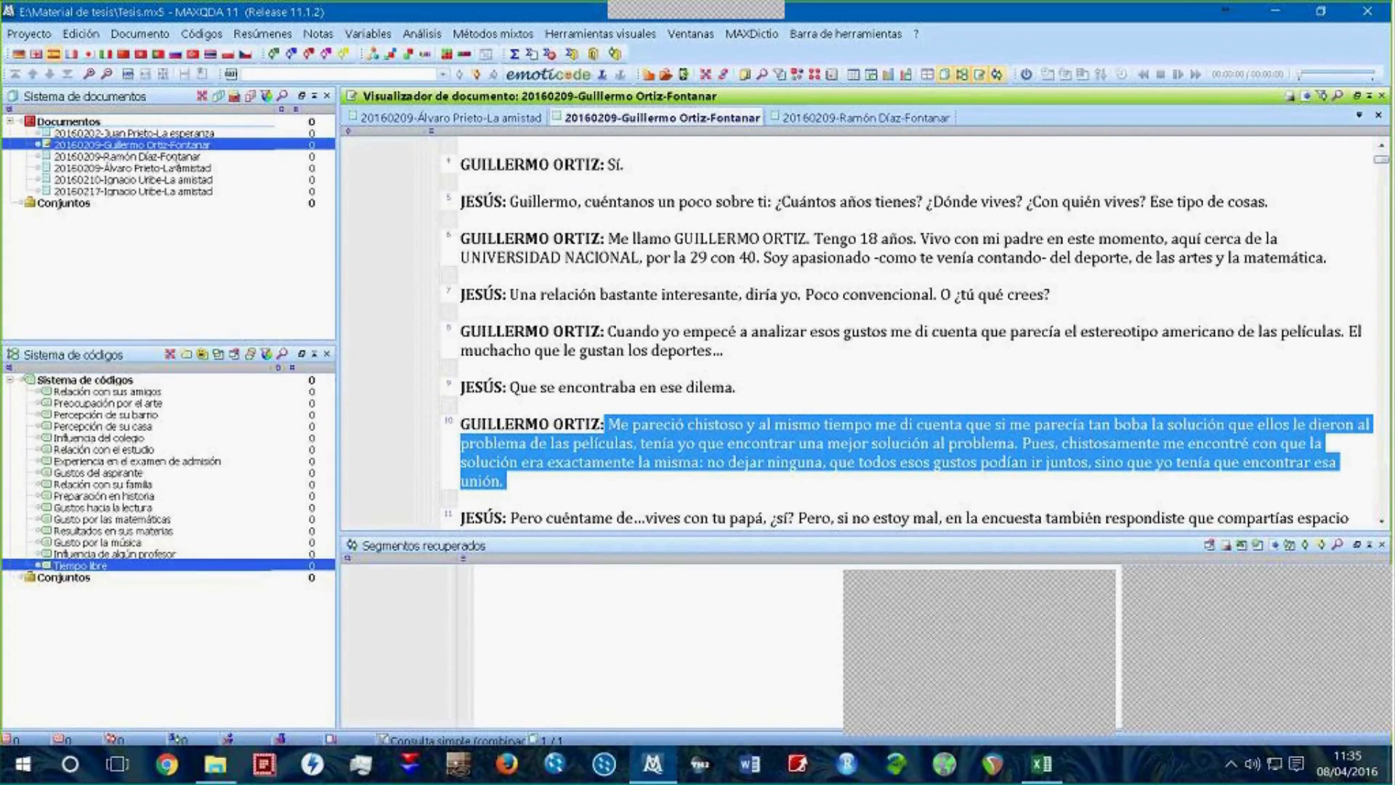
double_click(175, 159)
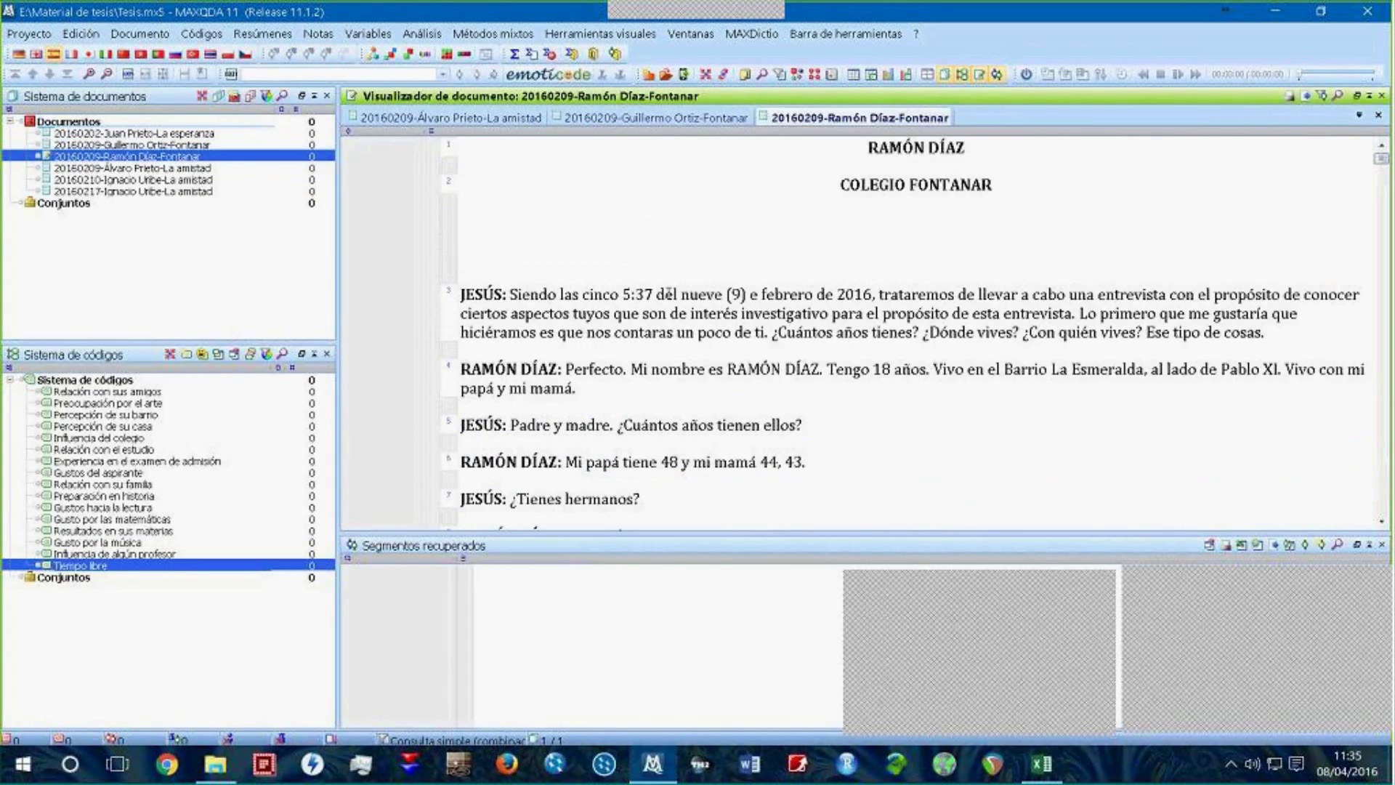
scroll(277, 225, "down", 3)
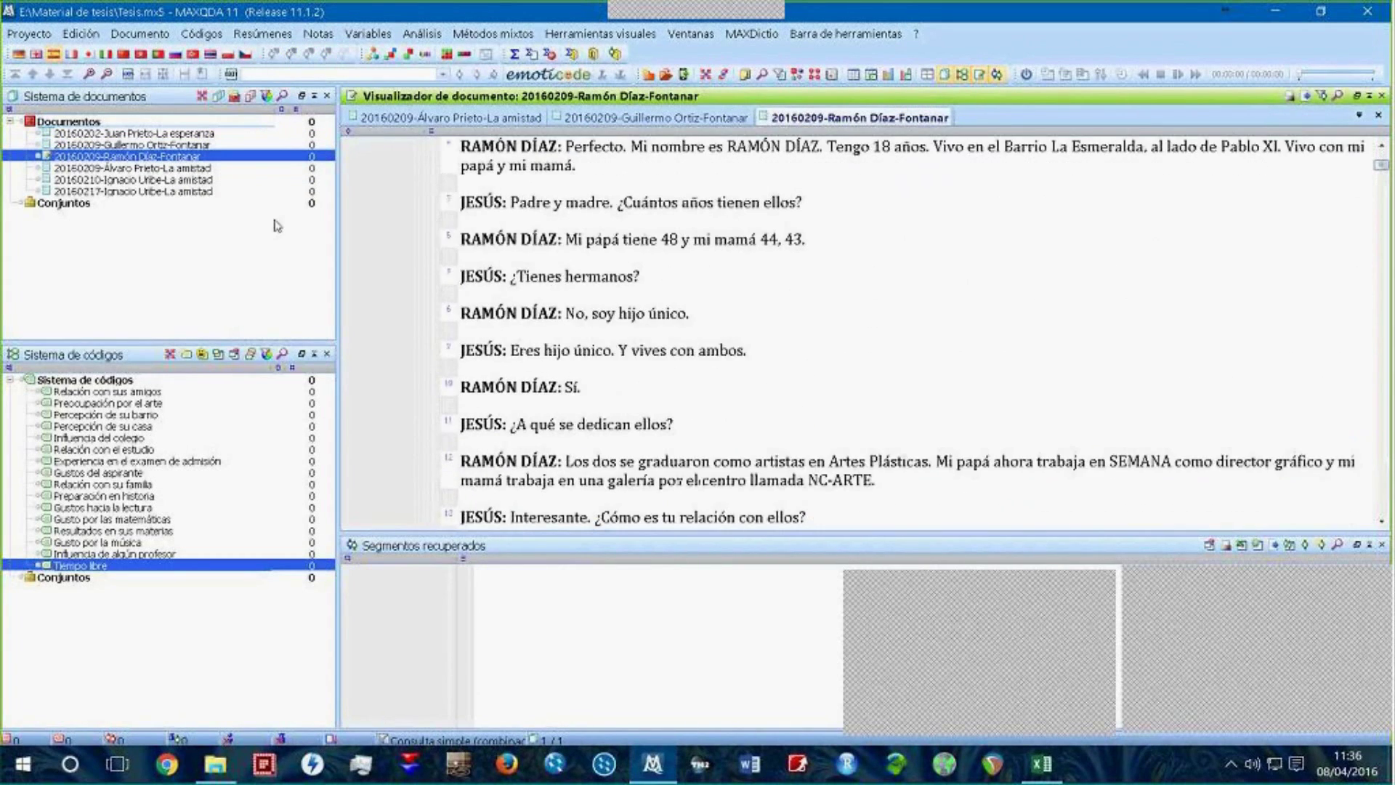
double_click(109, 146)
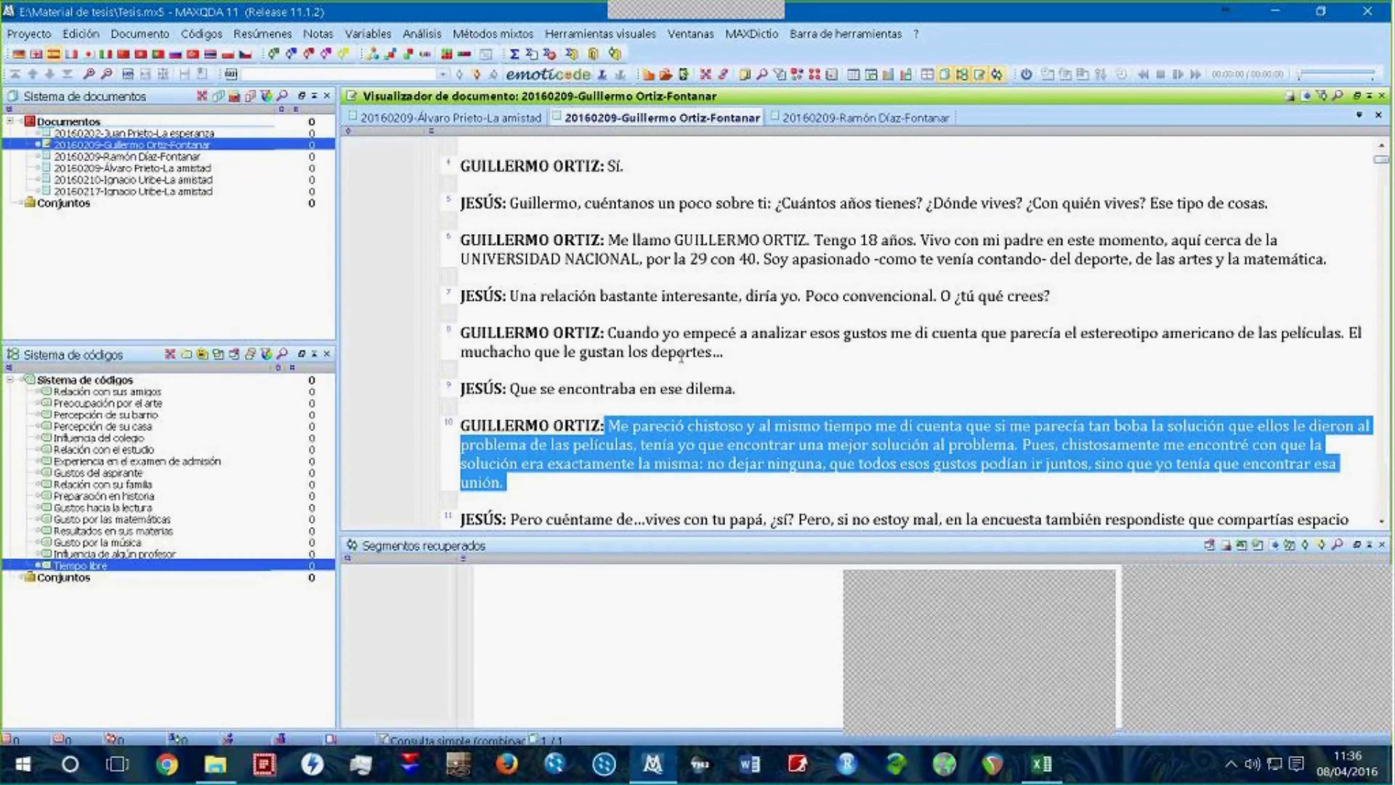
left_click(800, 356)
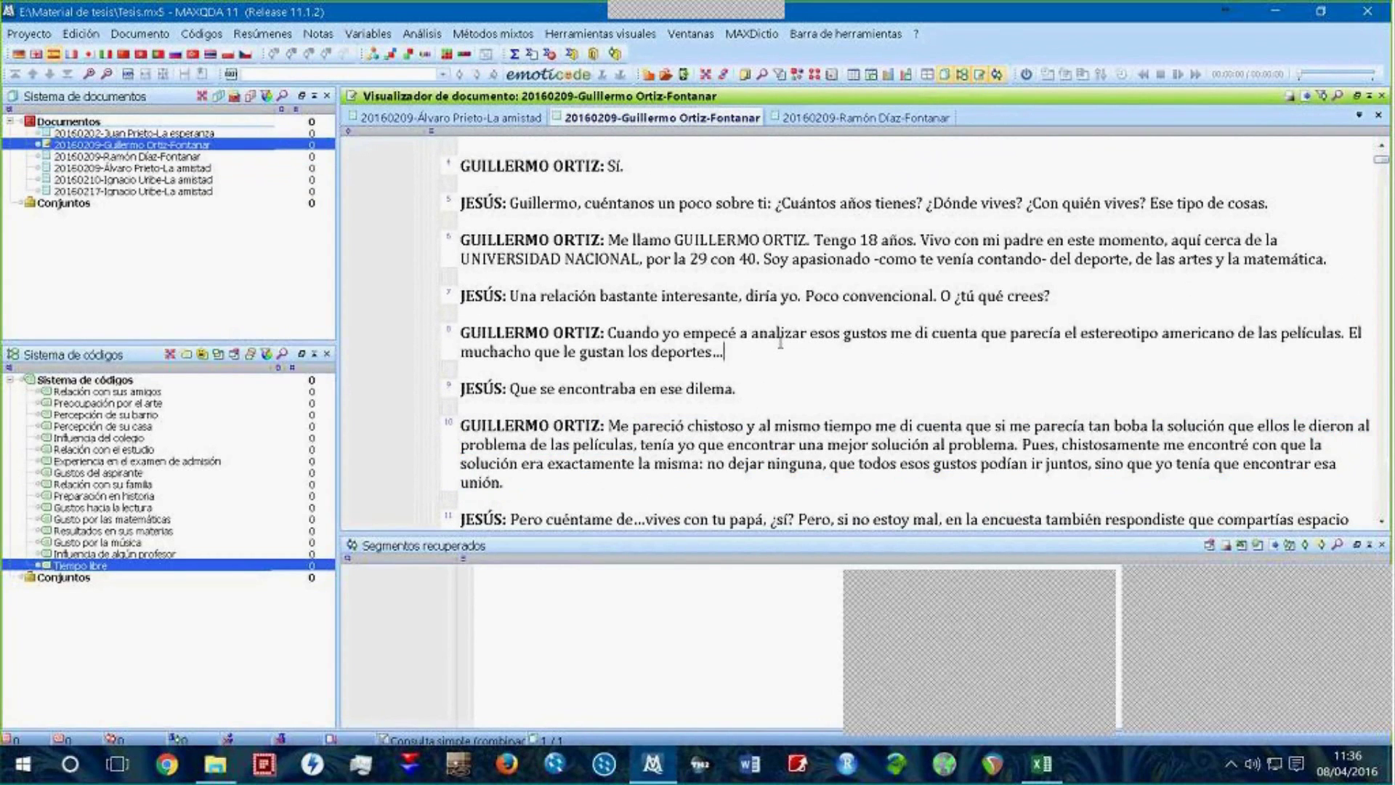
Step: Reread the first questions and answers of the active Fontanar transcript to find a passage worth coding
scroll(724, 298, "down", 5)
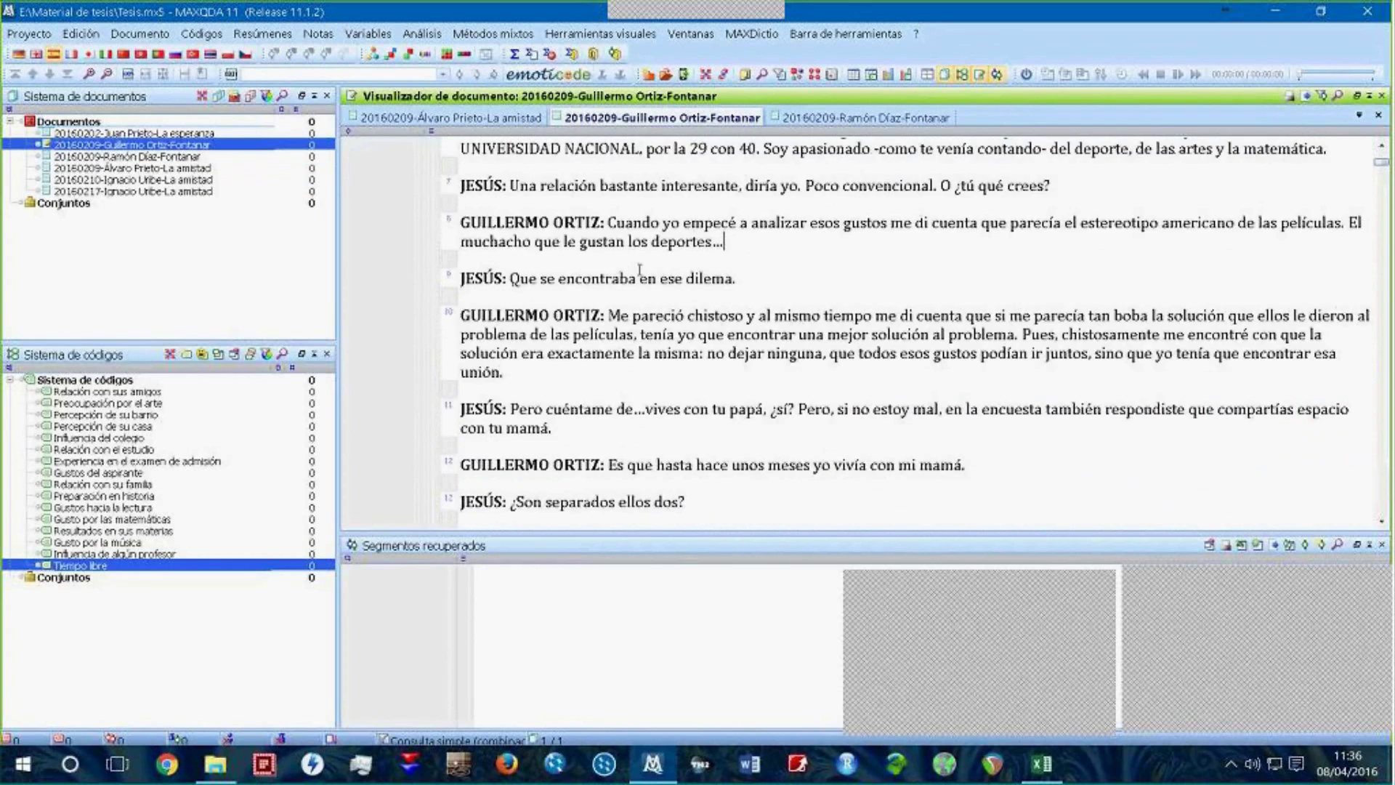
scroll(635, 267, "up", 10)
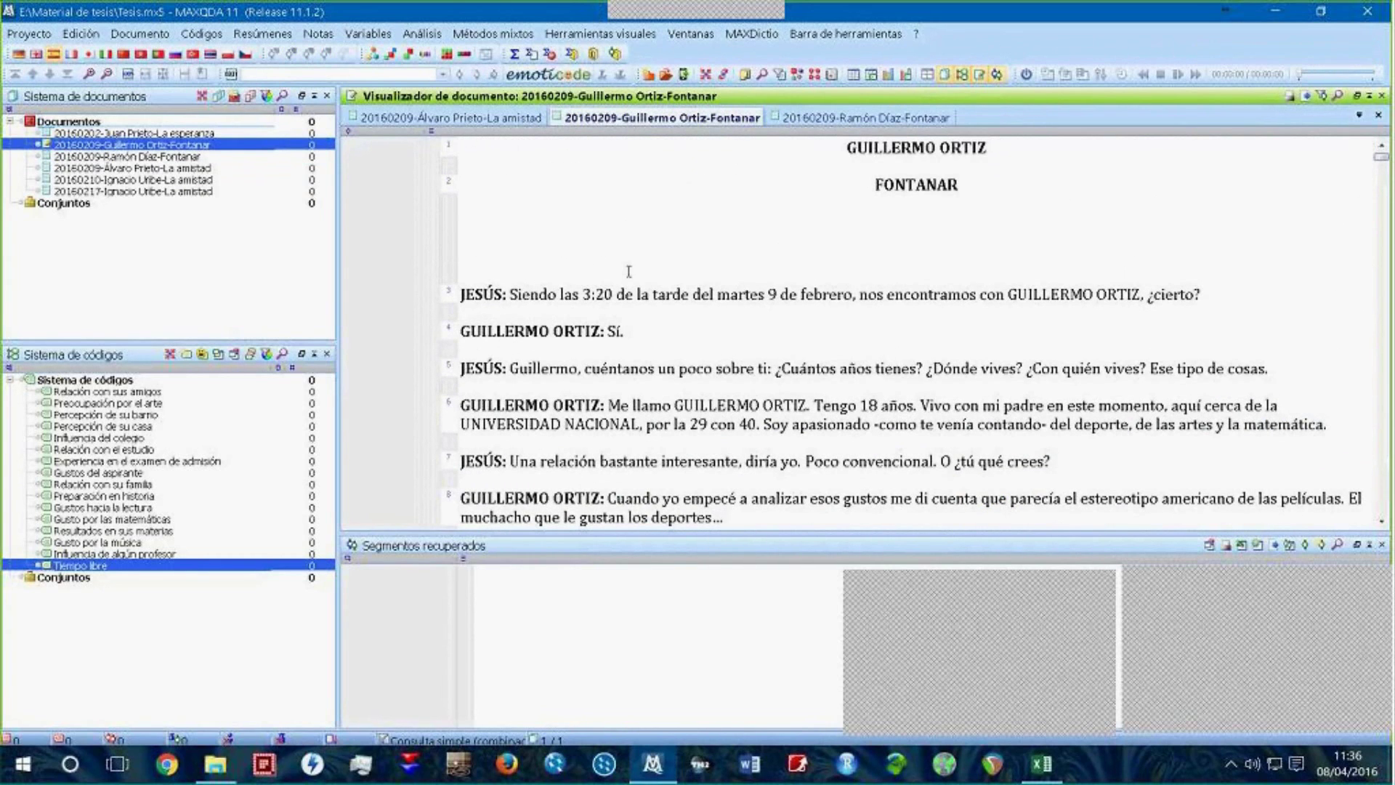
scroll(566, 324, "down", 2)
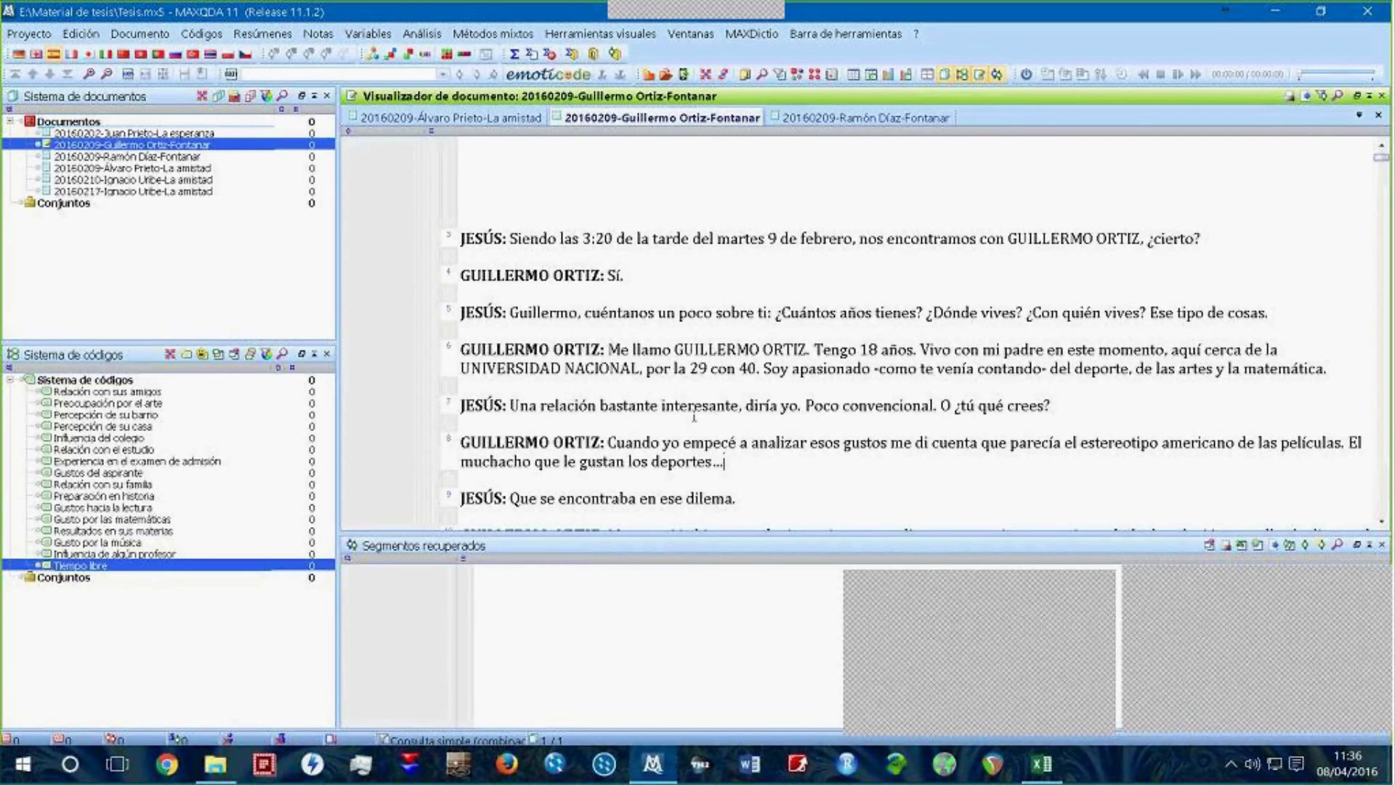
scroll(694, 415, "down", 2)
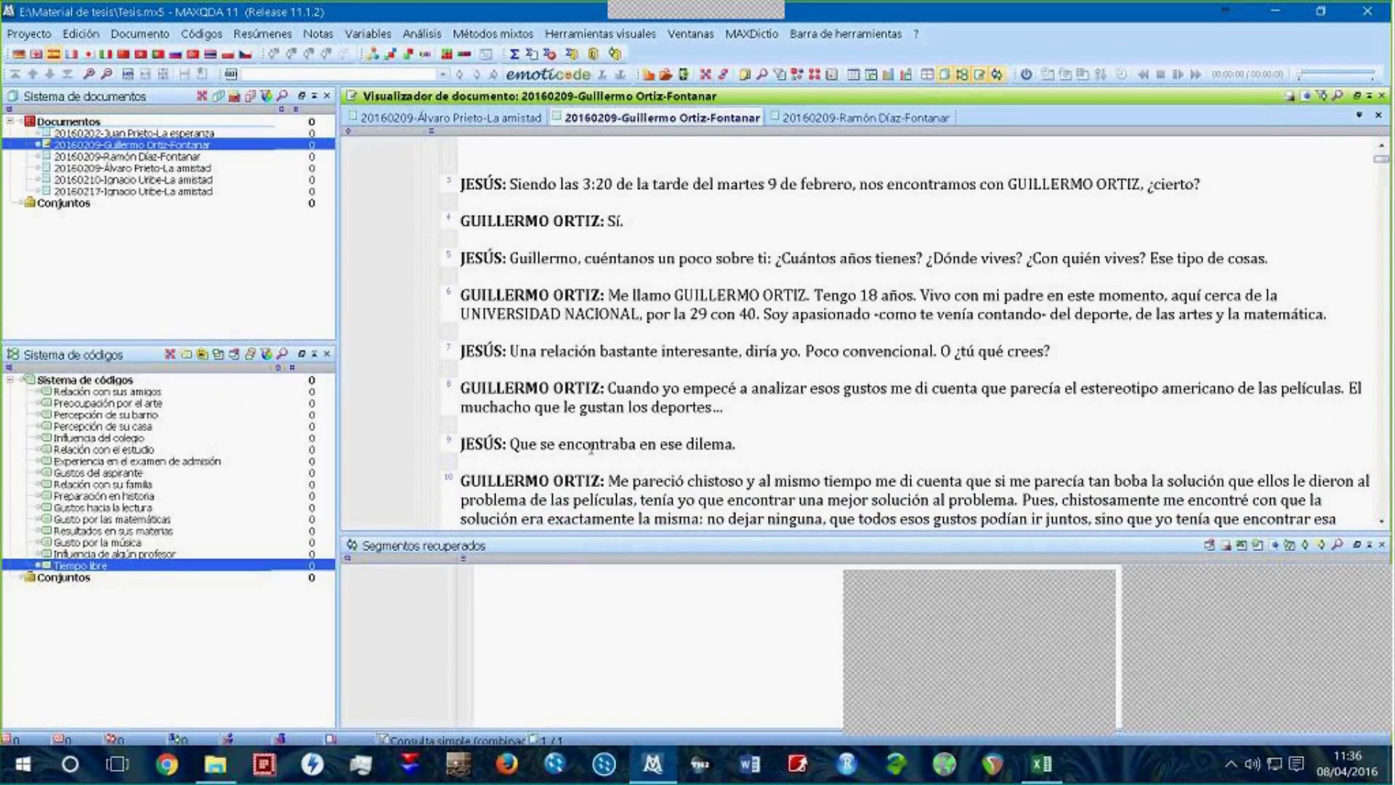
scroll(591, 449, "down", 1)
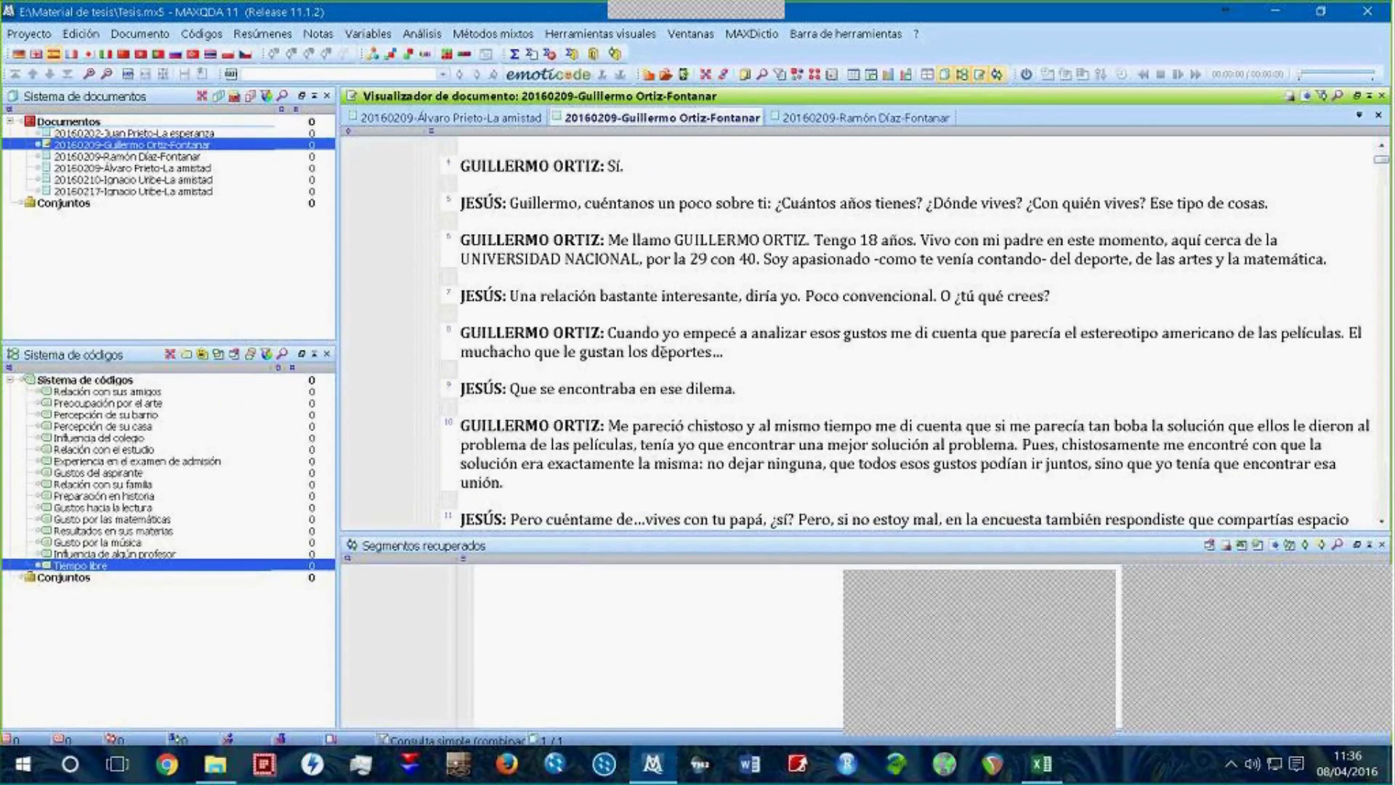
scroll(656, 352, "up", 4)
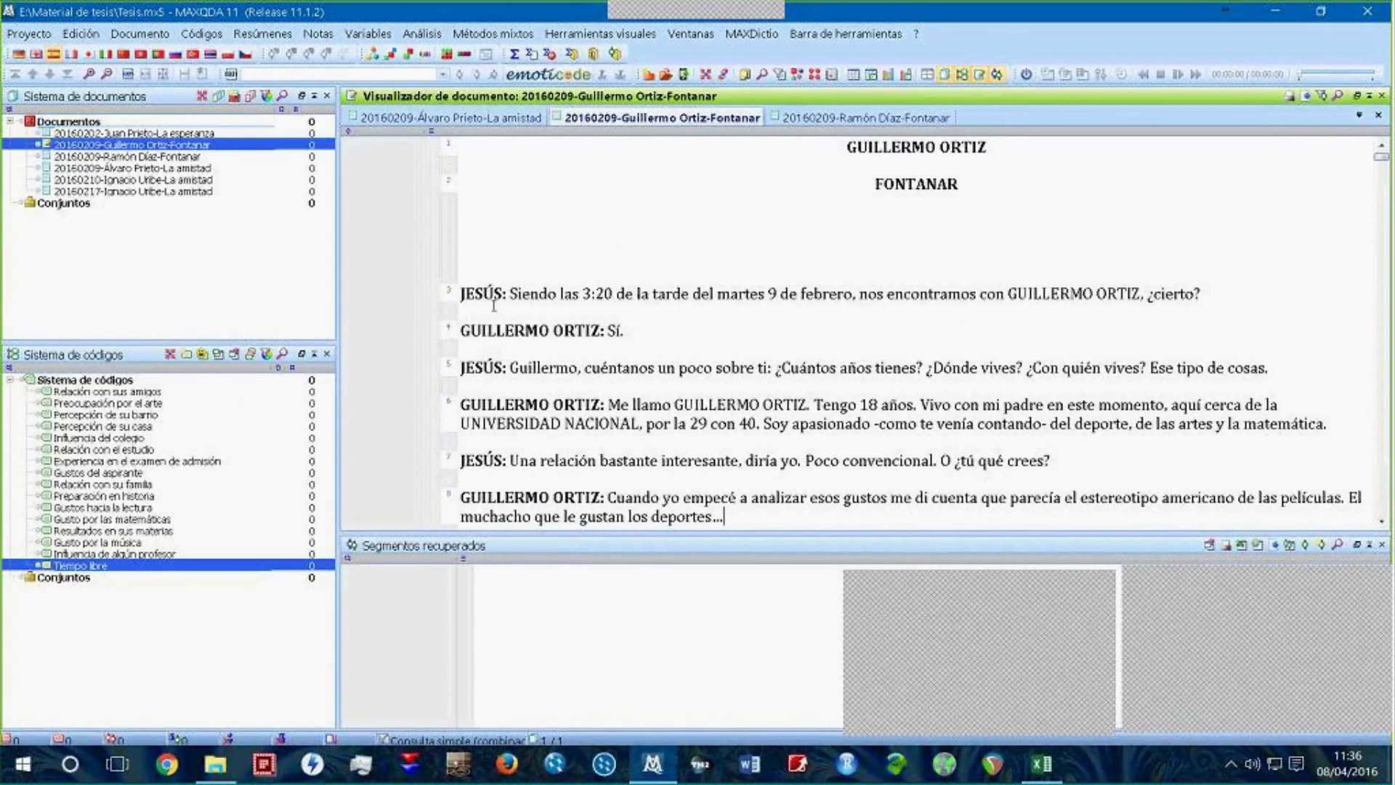
Step: Select "Soy apasionado -como te venía contando- del deporte, de las artes y la matemática" in paragraph 6 and name a new code for it "Gustos personales"
scroll(493, 306, "down", 1)
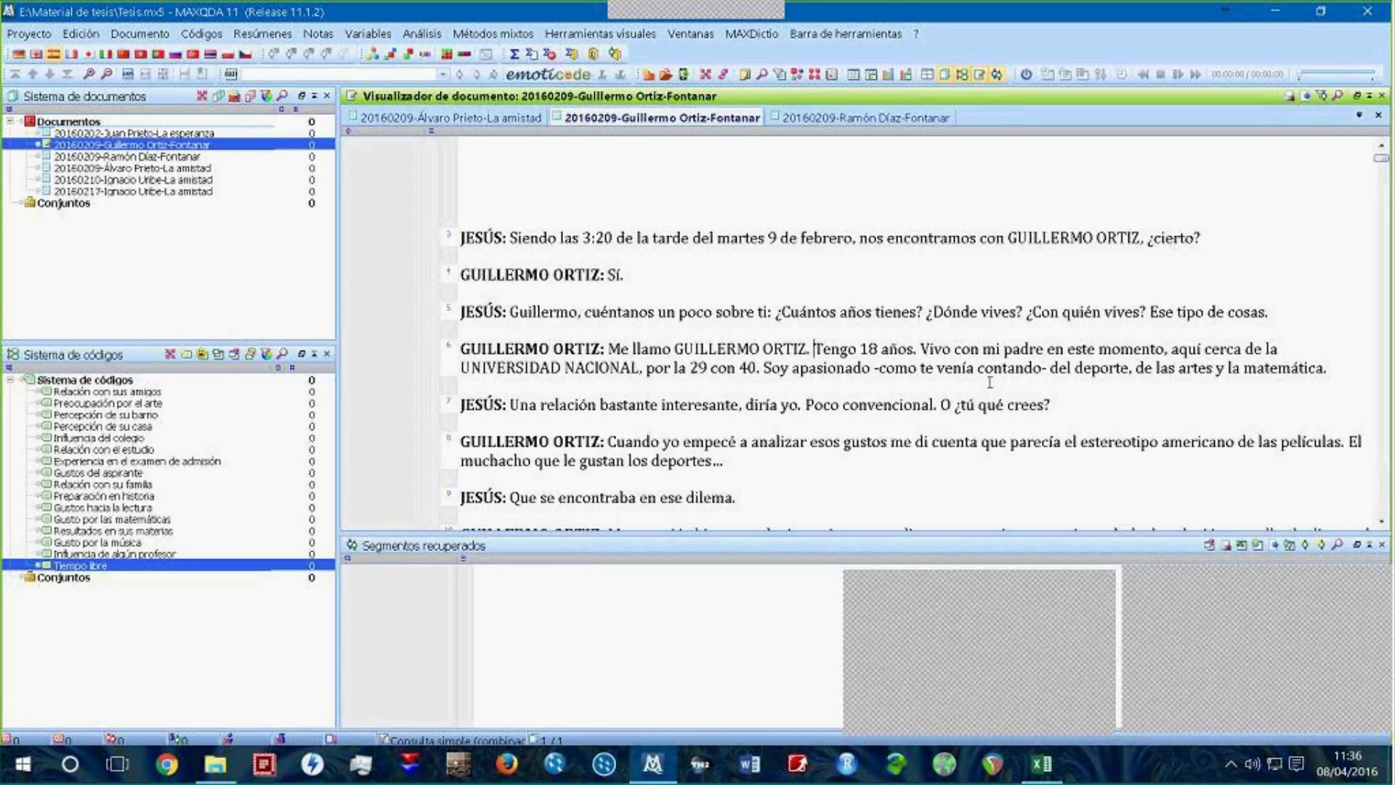
left_click_drag(767, 371, 1322, 368)
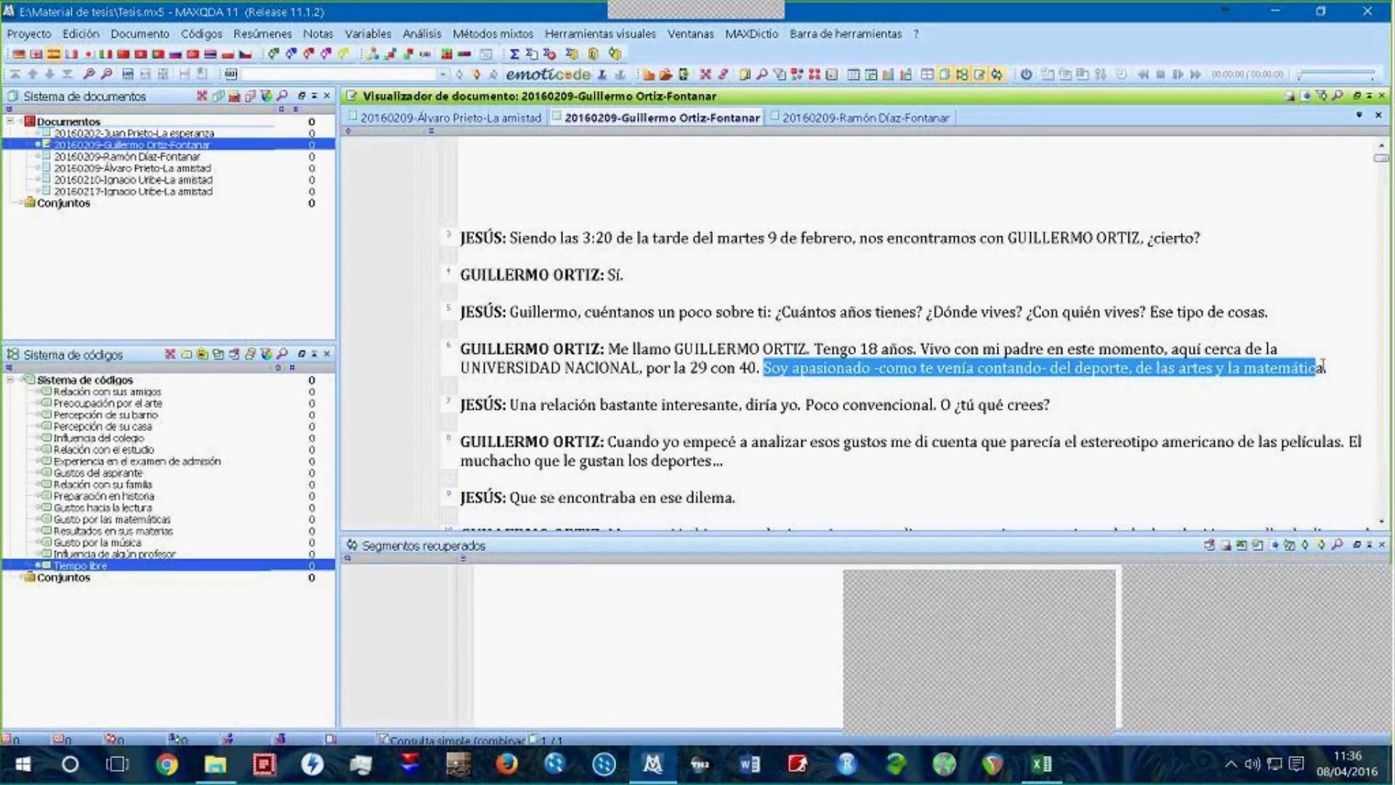
right_click(828, 374)
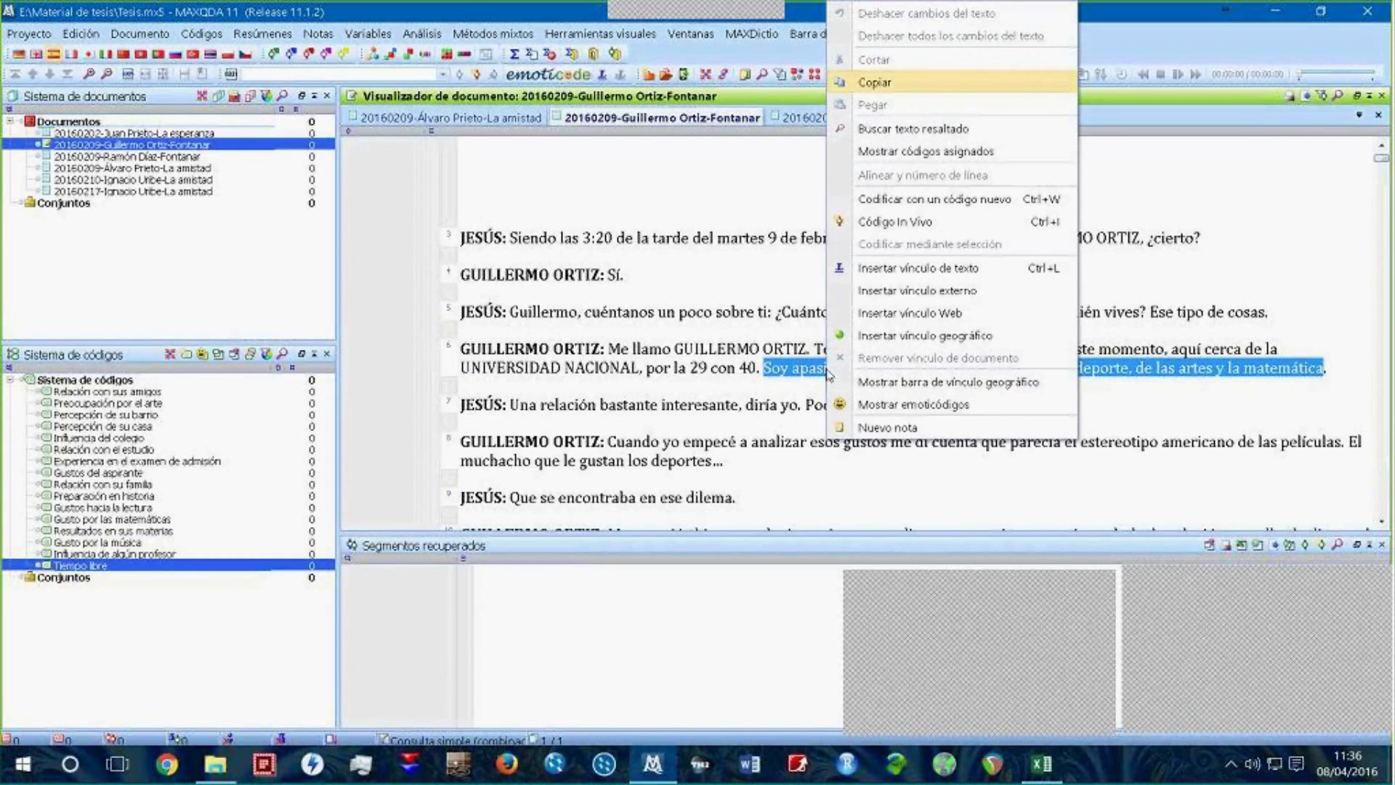
left_click(896, 202)
left_click_drag(675, 194, 418, 167)
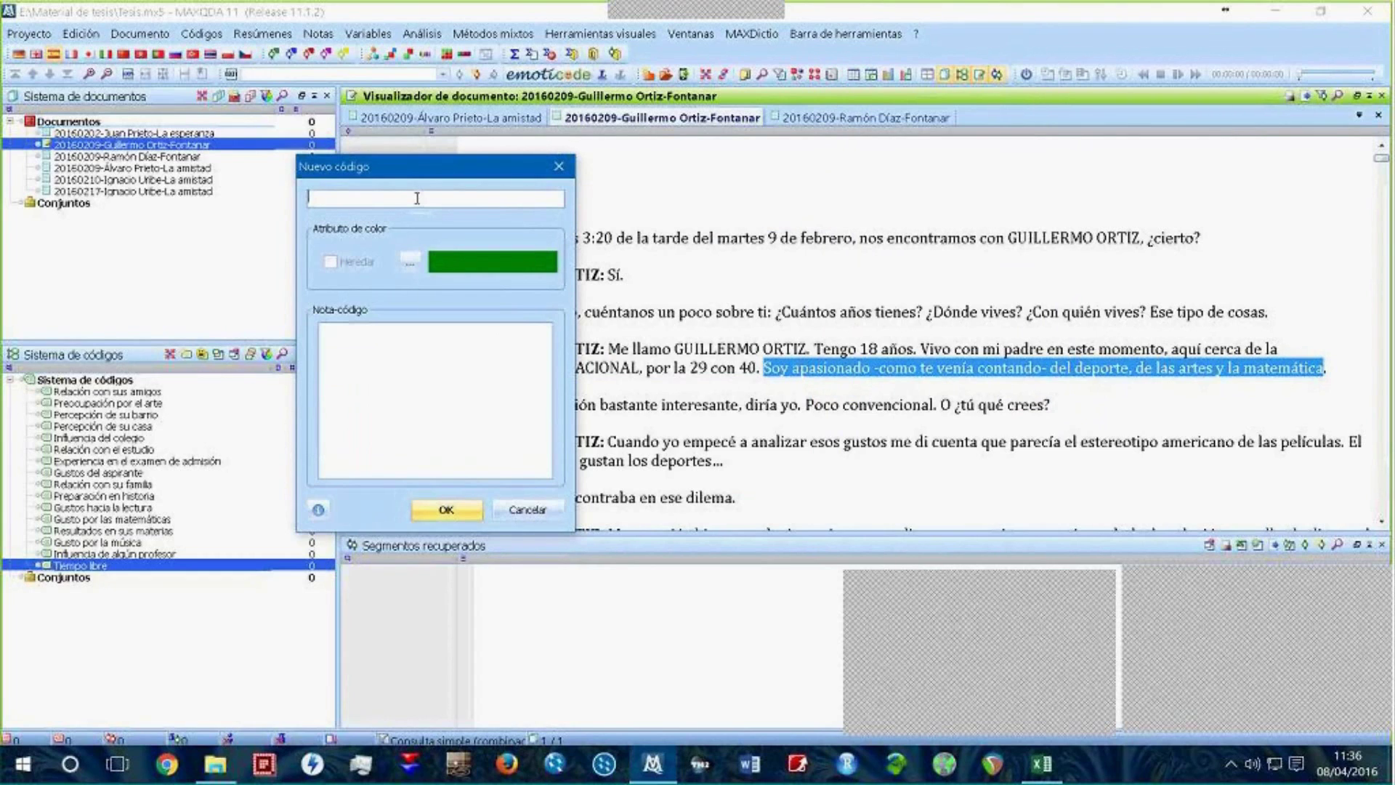
type("Gustos personales")
Step: Give the new code Gustos personales a blue colour and create it to code the selected passage
left_click(412, 265)
left_click(643, 260)
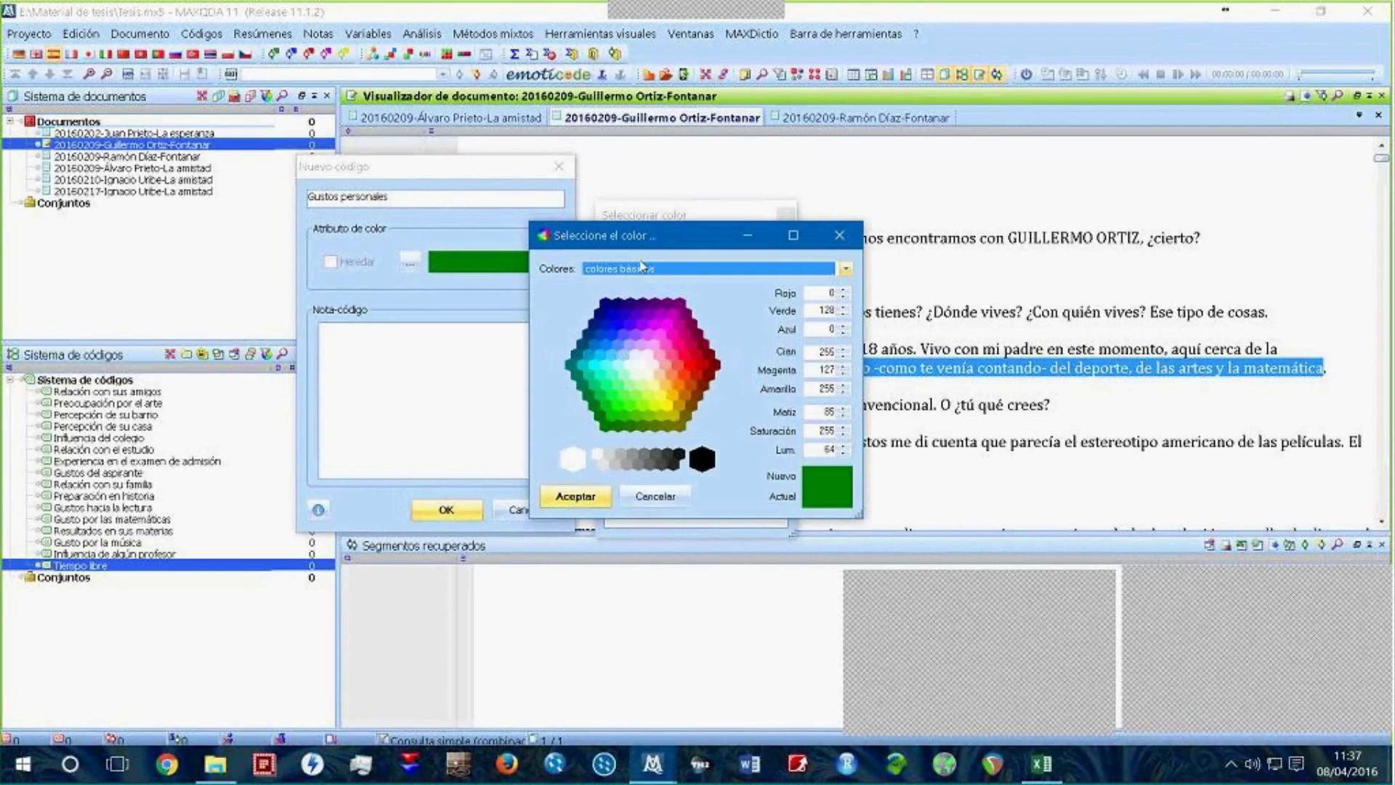
left_click(617, 325)
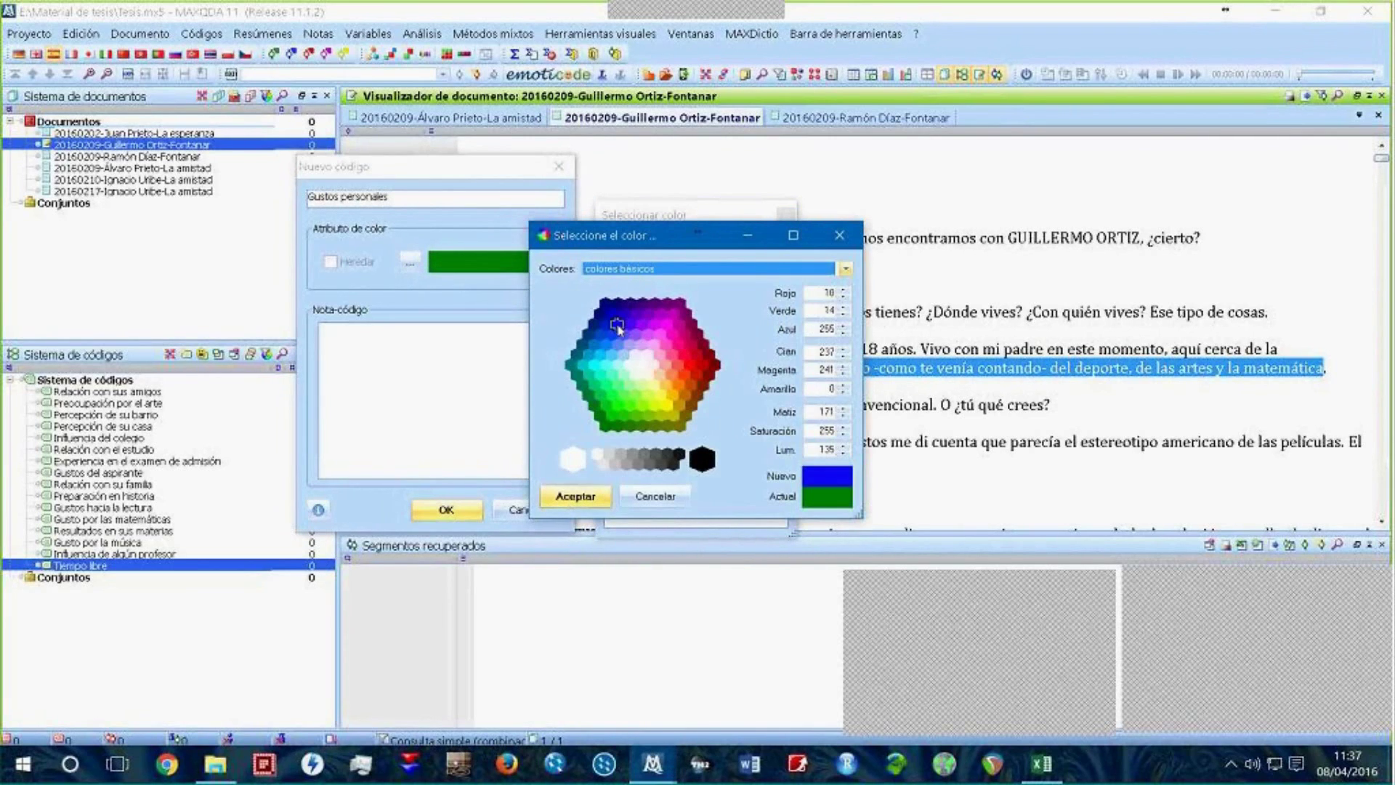
left_click(594, 497)
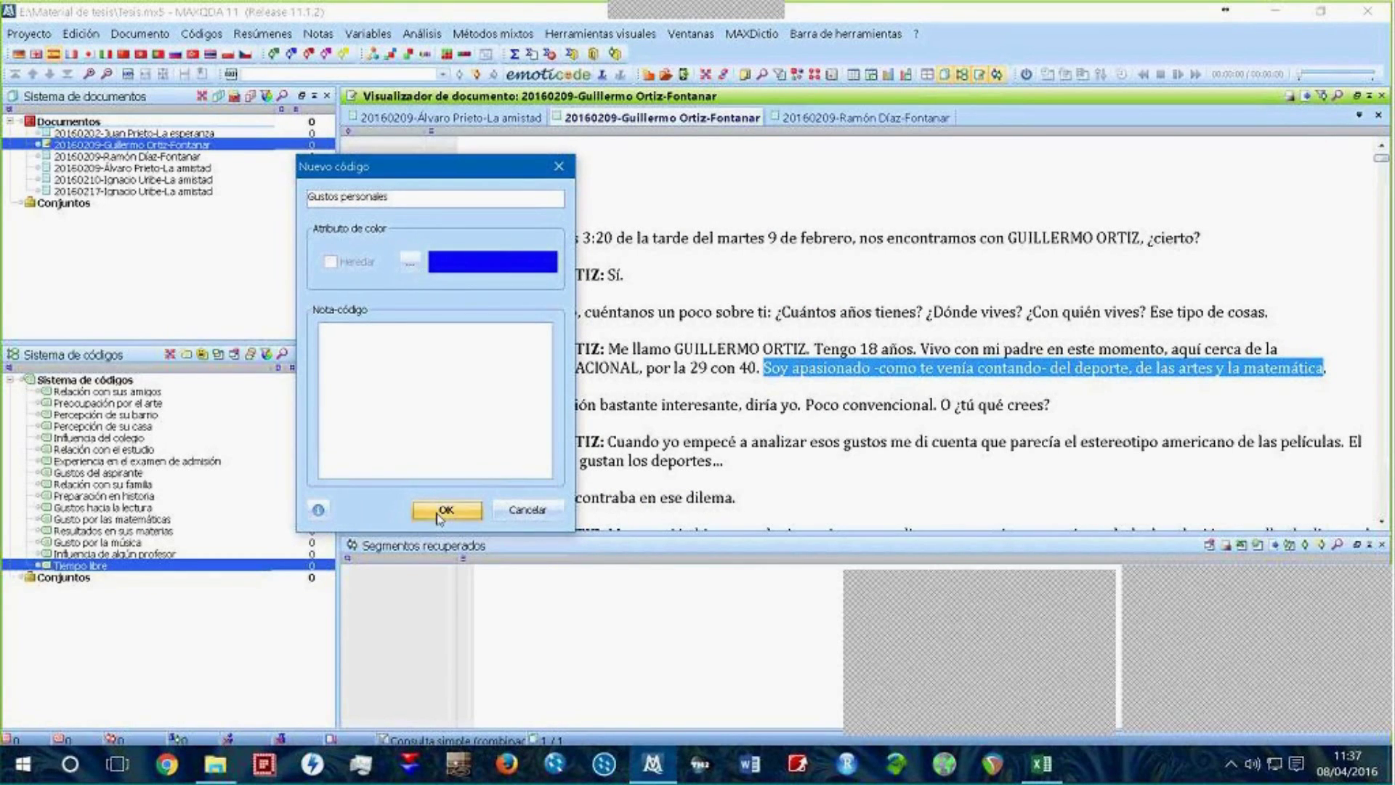
left_click(443, 510)
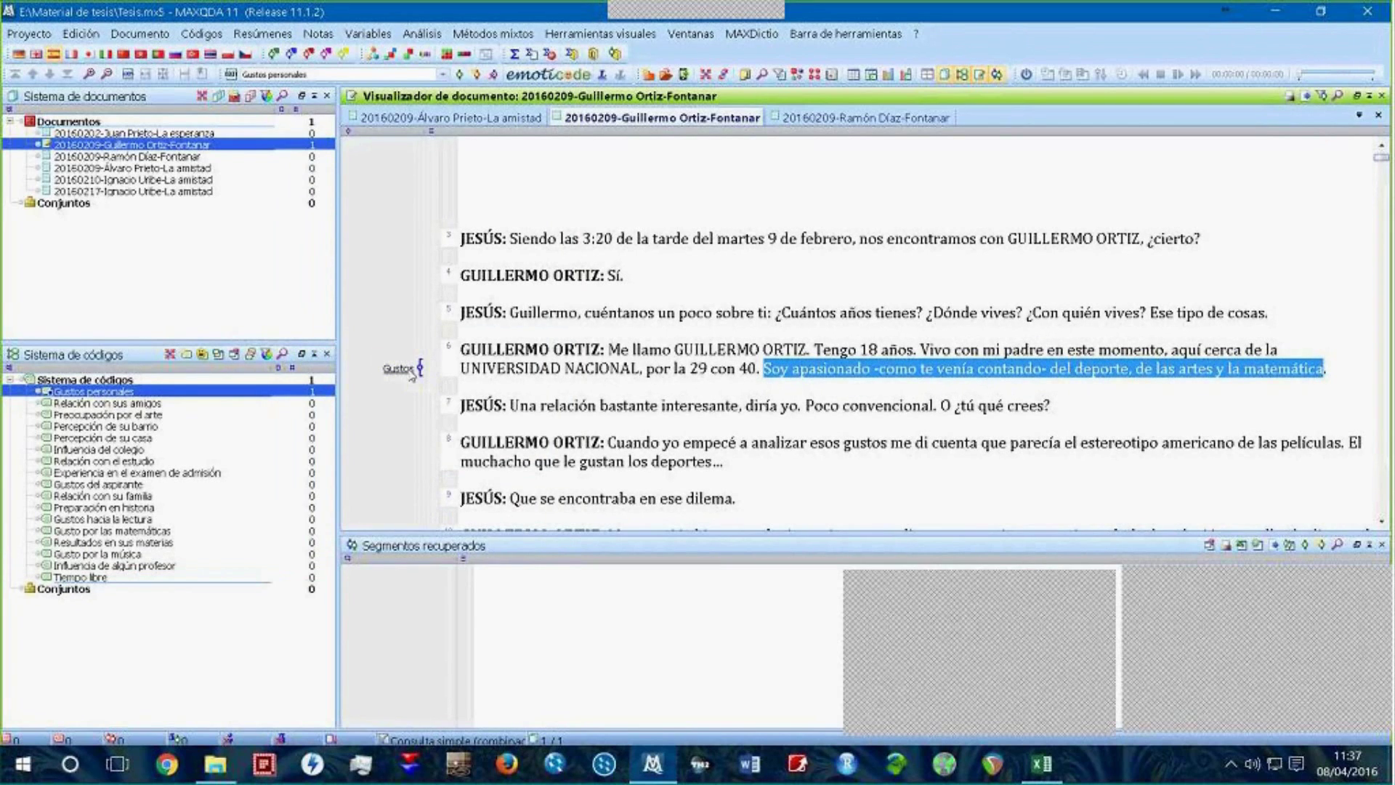
mouse_move(401, 374)
left_click(522, 339)
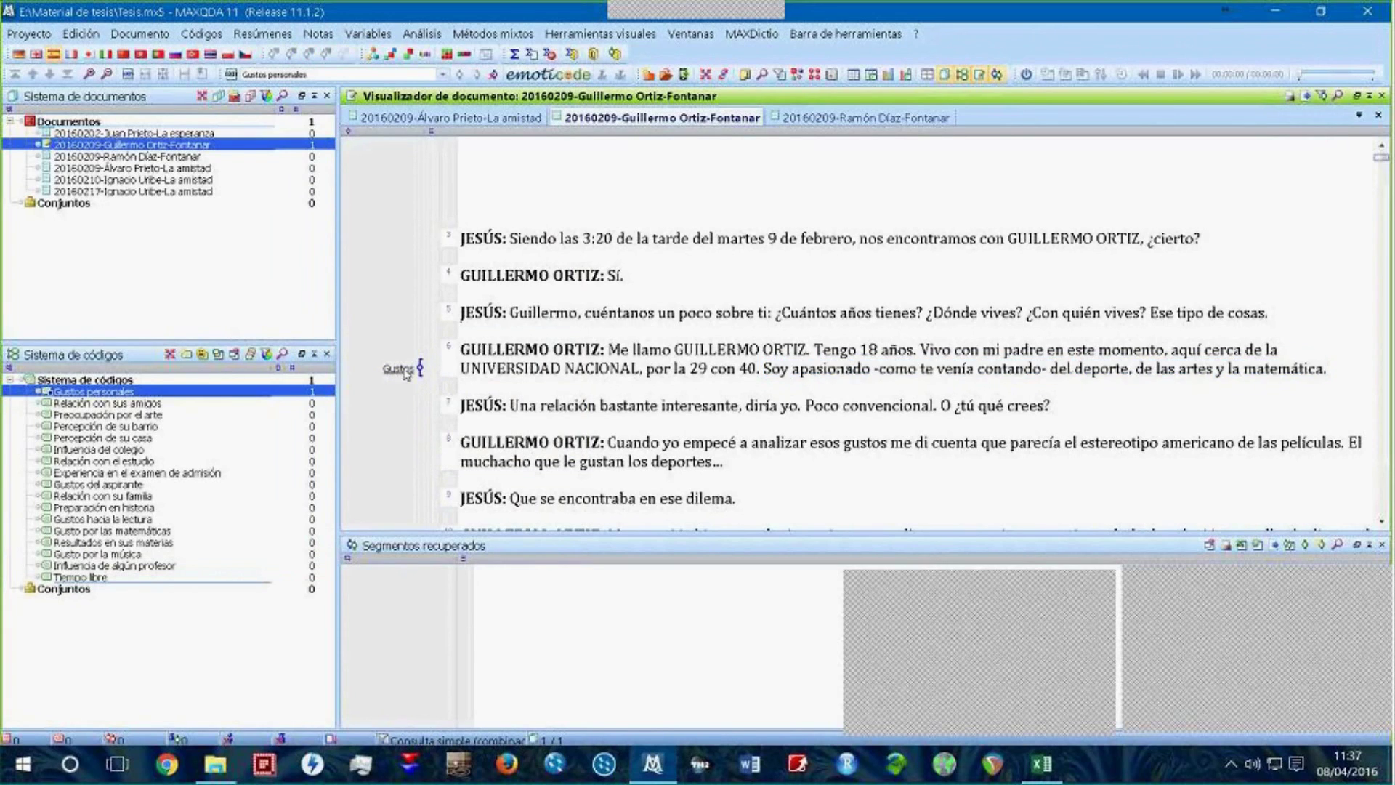
Step: Code the same "Soy apasionado…" passage in paragraph 6 with the existing codes Gusto por las matemáticas and Preocupación por el arte
left_click_drag(764, 369, 1324, 369)
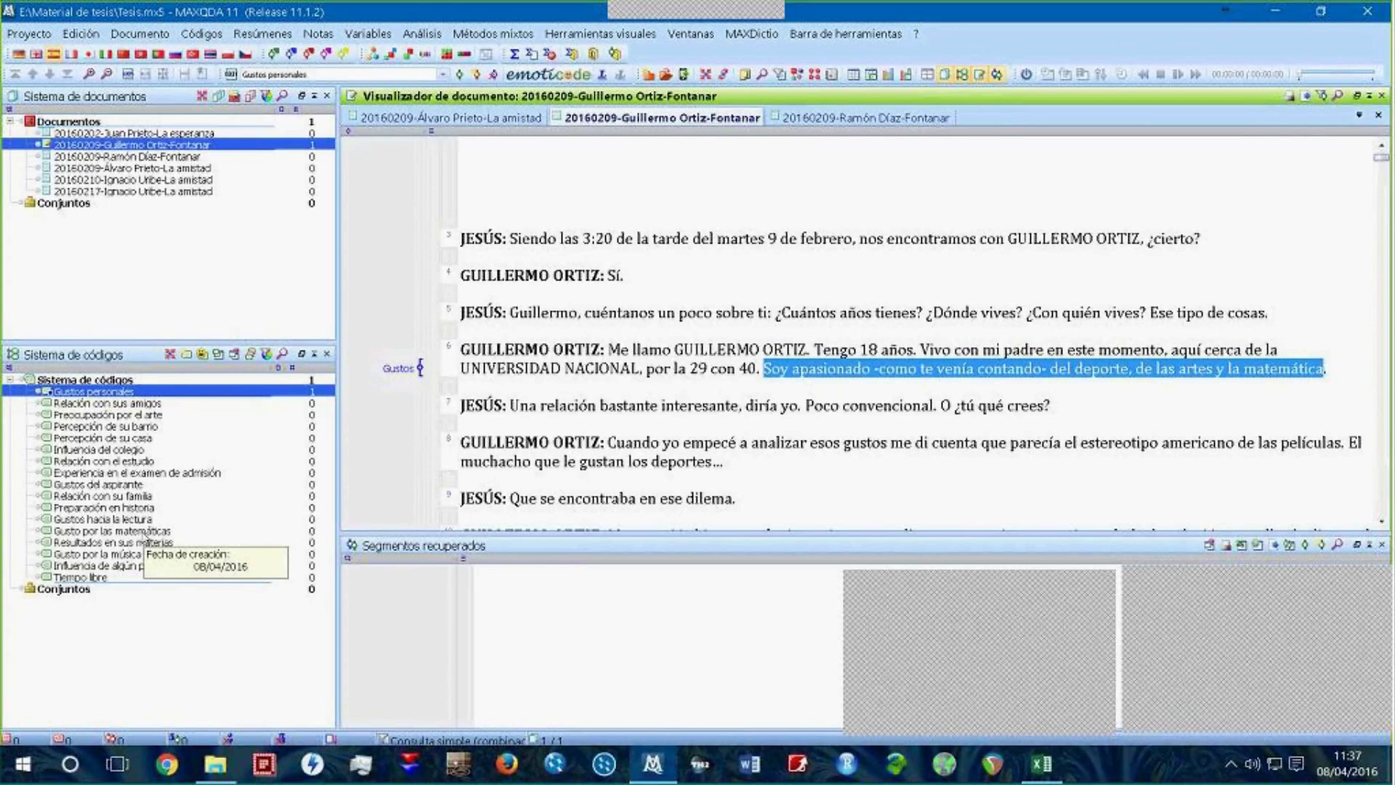
left_click(144, 531)
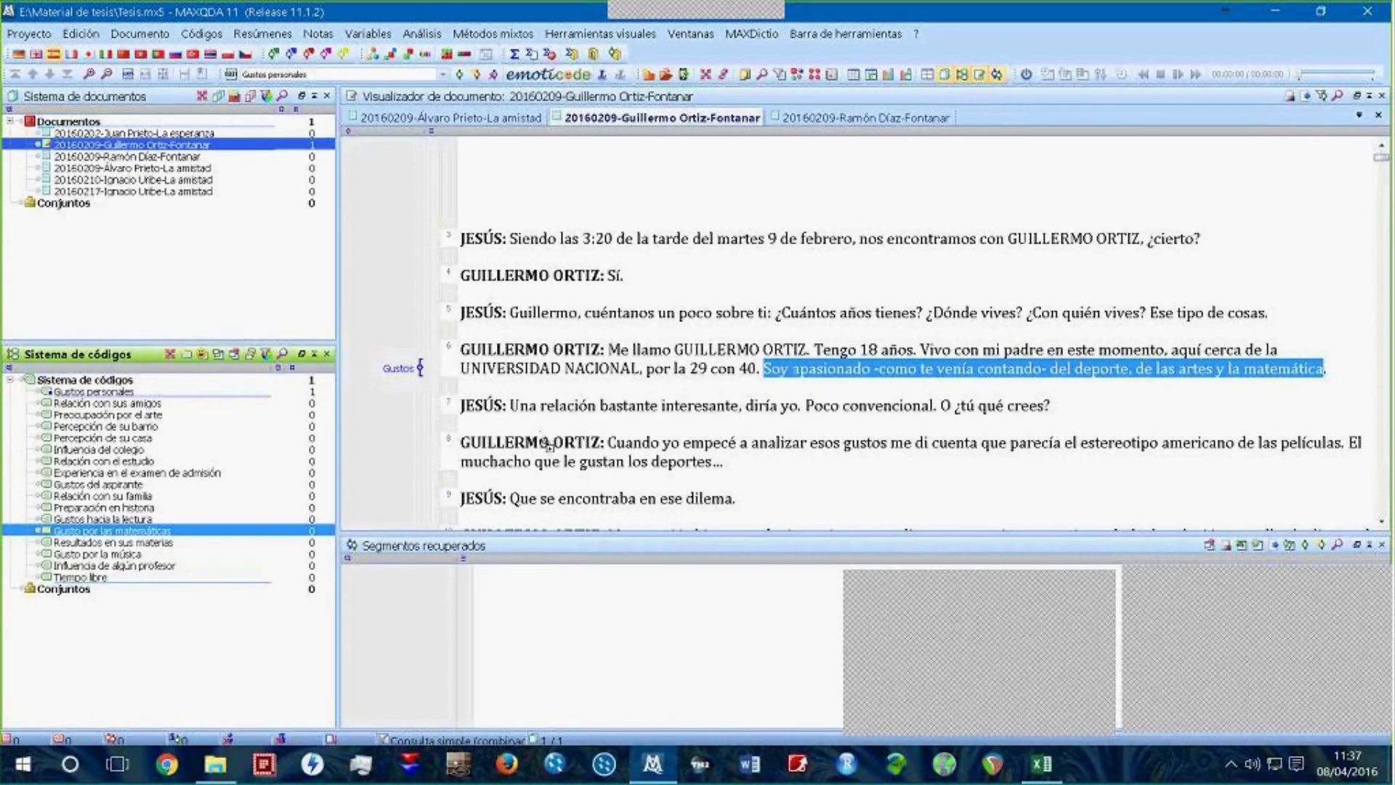
left_click_drag(107, 533, 826, 378)
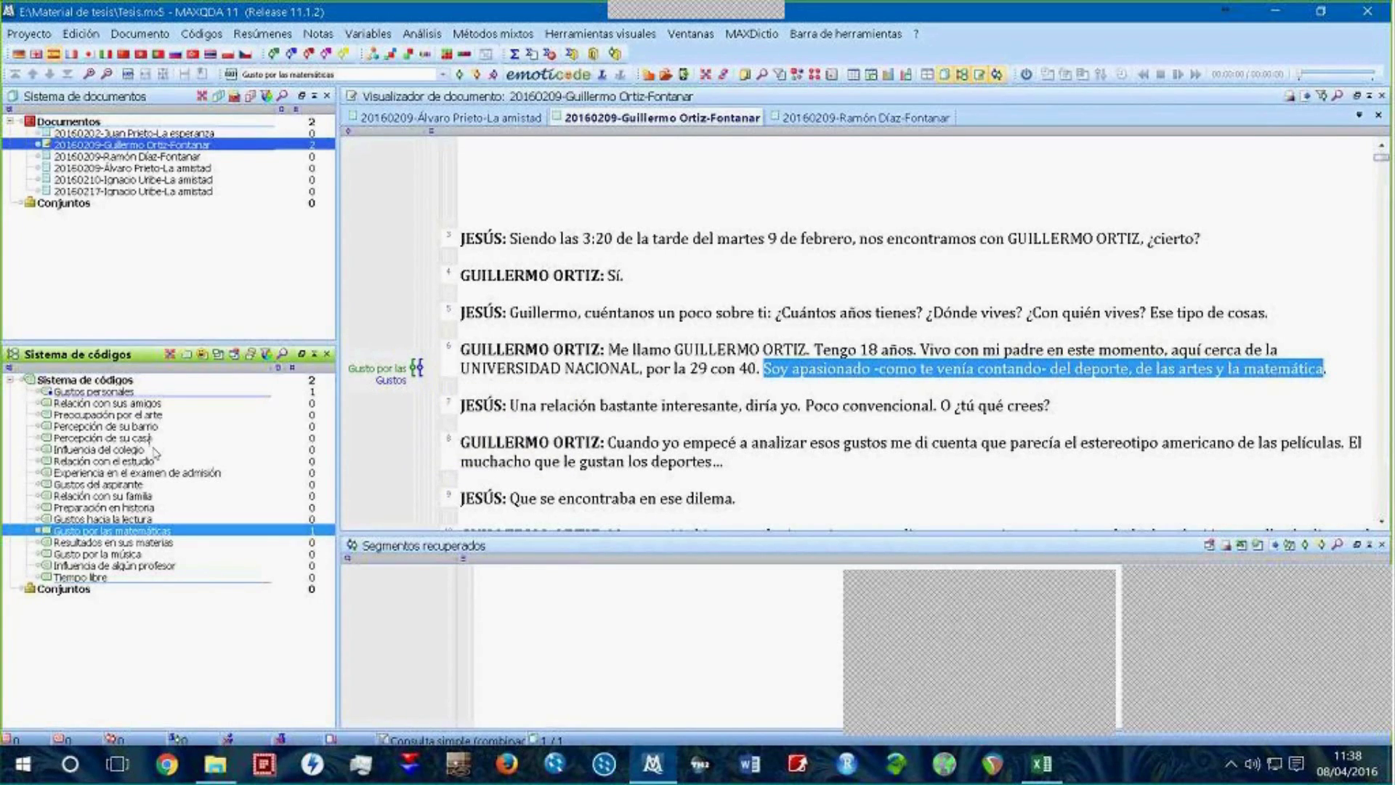
left_click(143, 416)
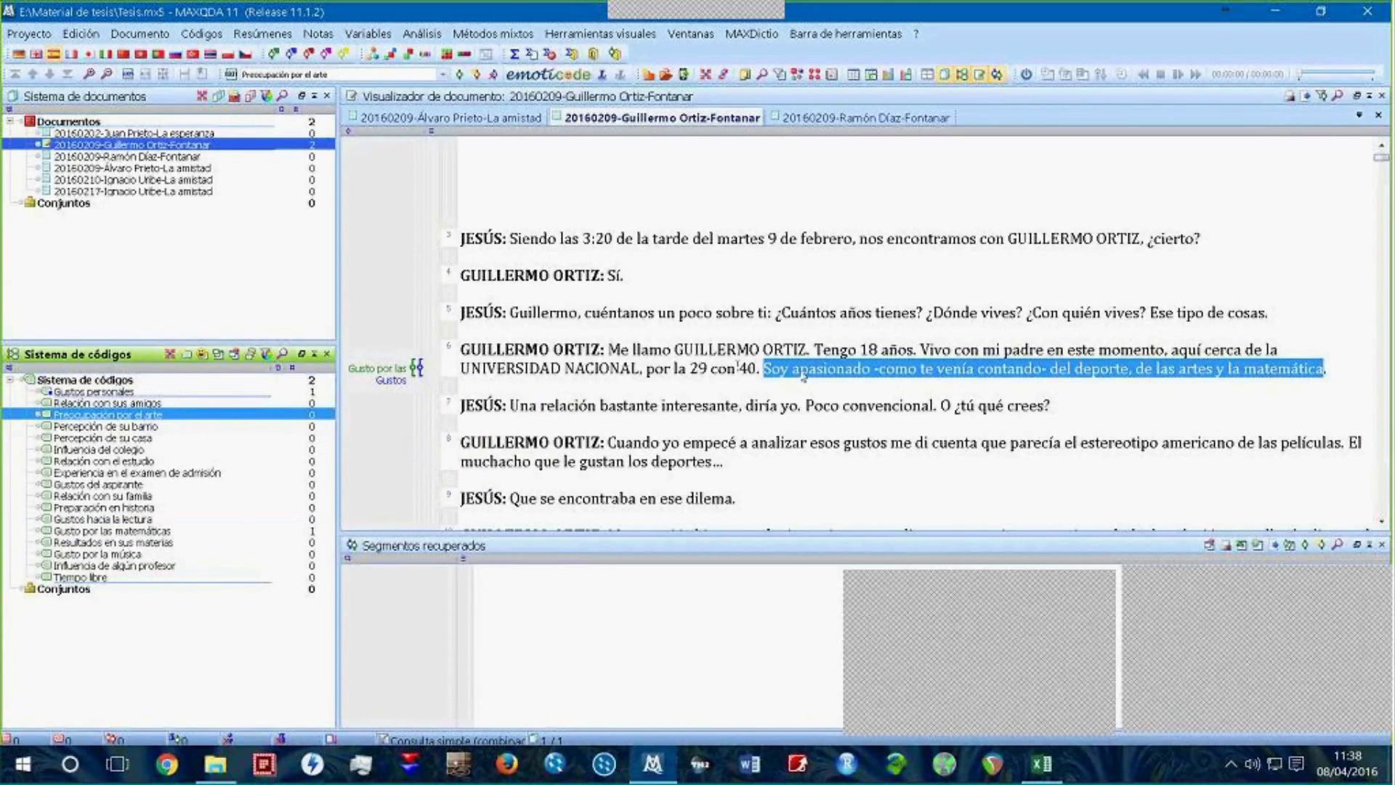
left_click_drag(802, 374, 113, 418)
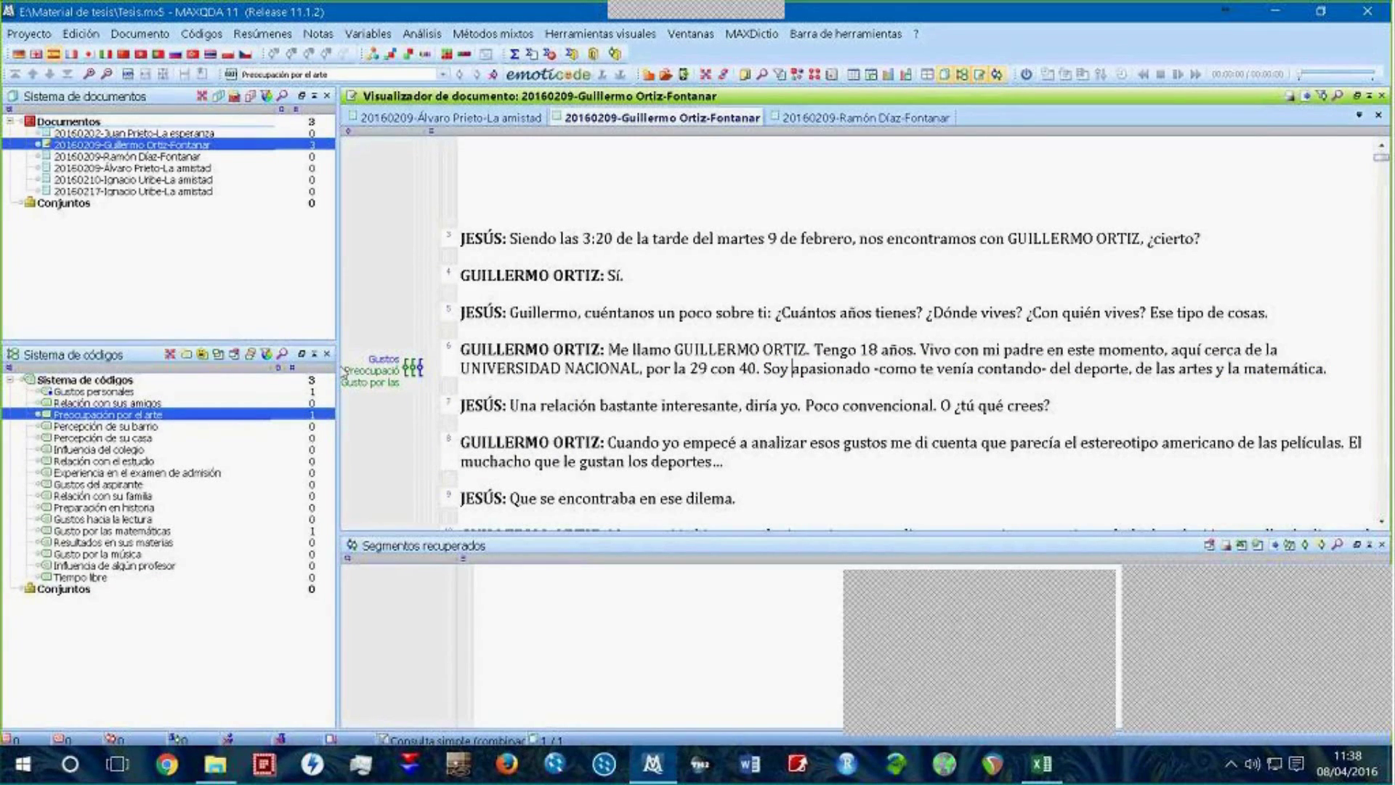
Step: Widen the document and code system area and check the segment counts of Gusto por las matemáticas and Gustos personales
mouse_move(336, 365)
left_mouse_down()
mouse_move(310, 369)
mouse_move(326, 373)
left_mouse_up()
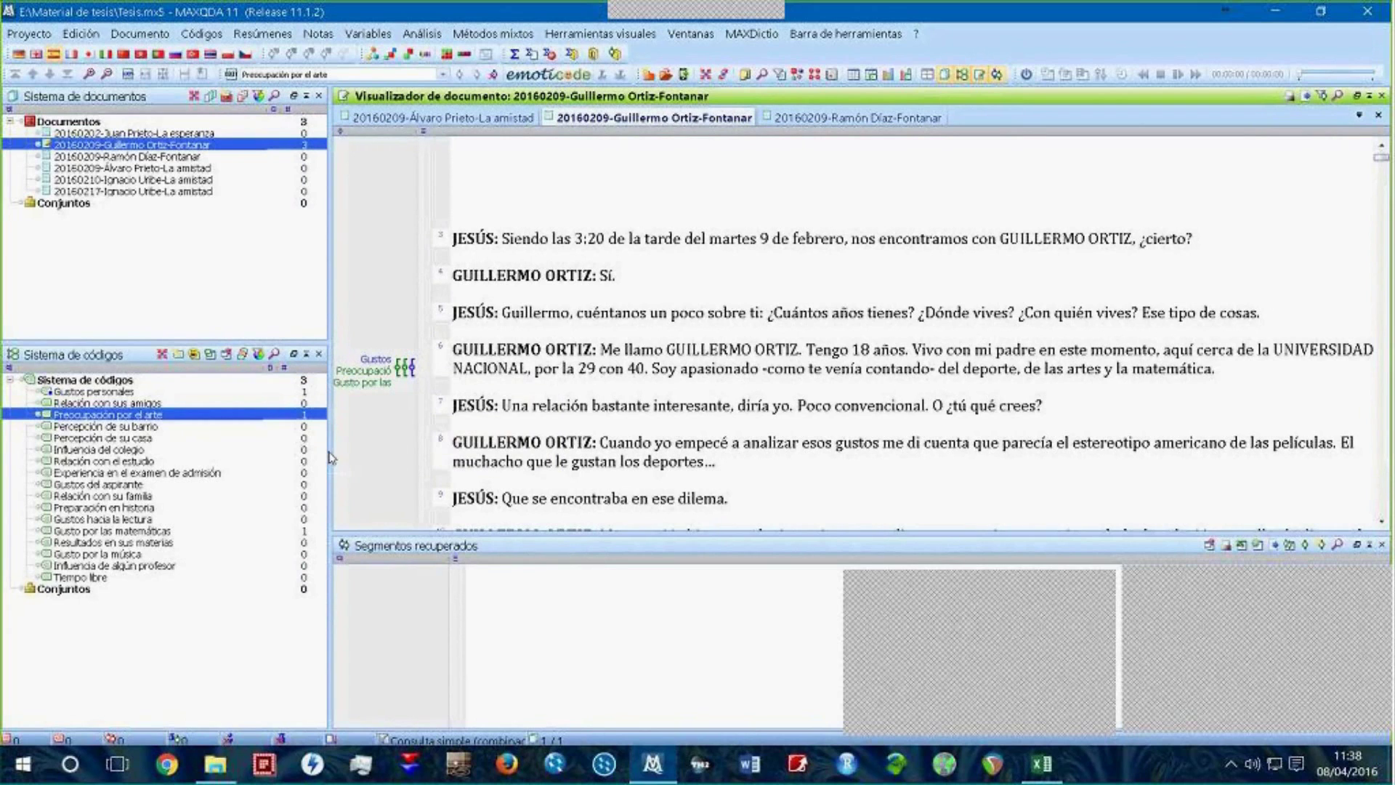
left_click_drag(330, 456, 366, 451)
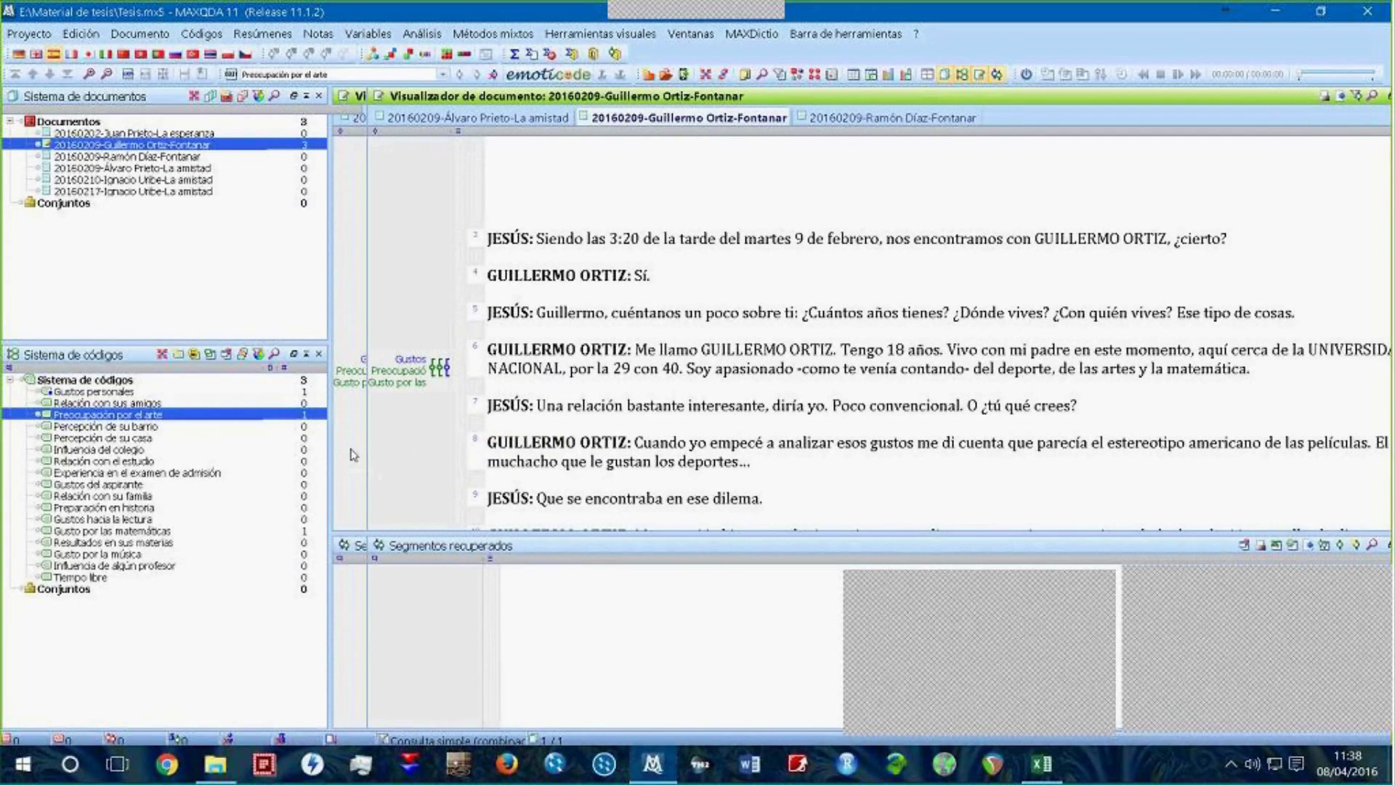
left_click(276, 631)
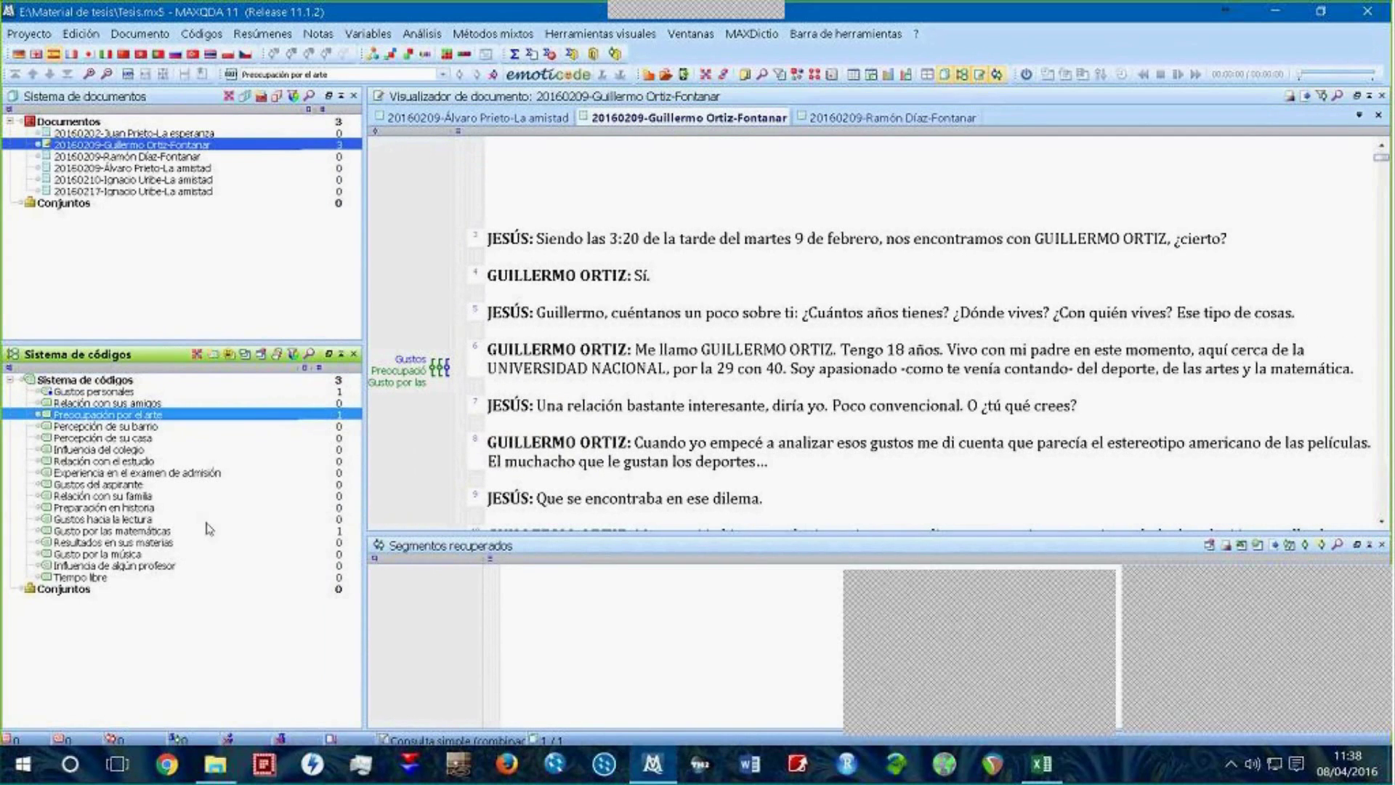
left_click(337, 530)
left_click(343, 396)
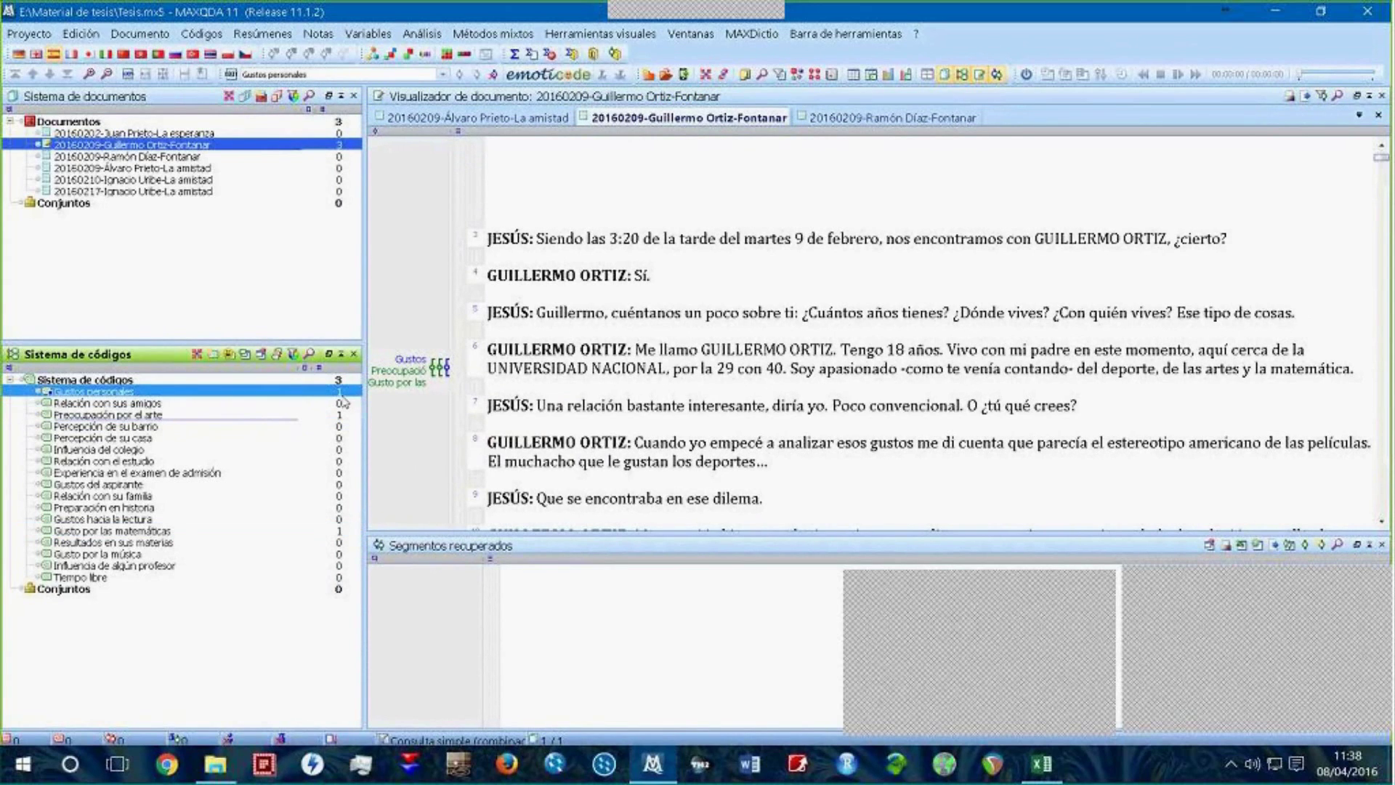
Step: Check the segment counts of Preocupación por el arte and Gusto por las matemáticas and inspect the code marks beside paragraph 6
left_click(343, 414)
left_click(337, 531)
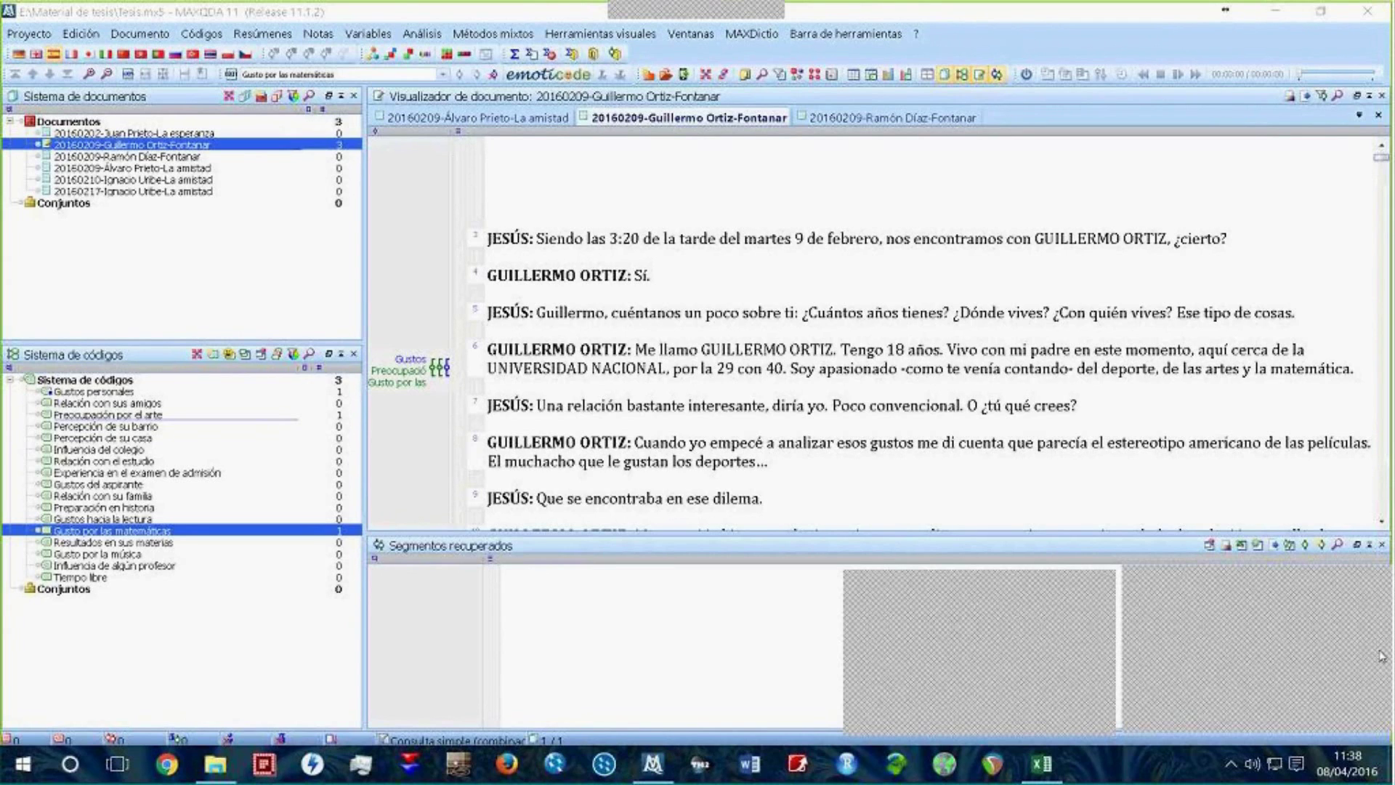
left_click(1381, 147)
left_click(1381, 148)
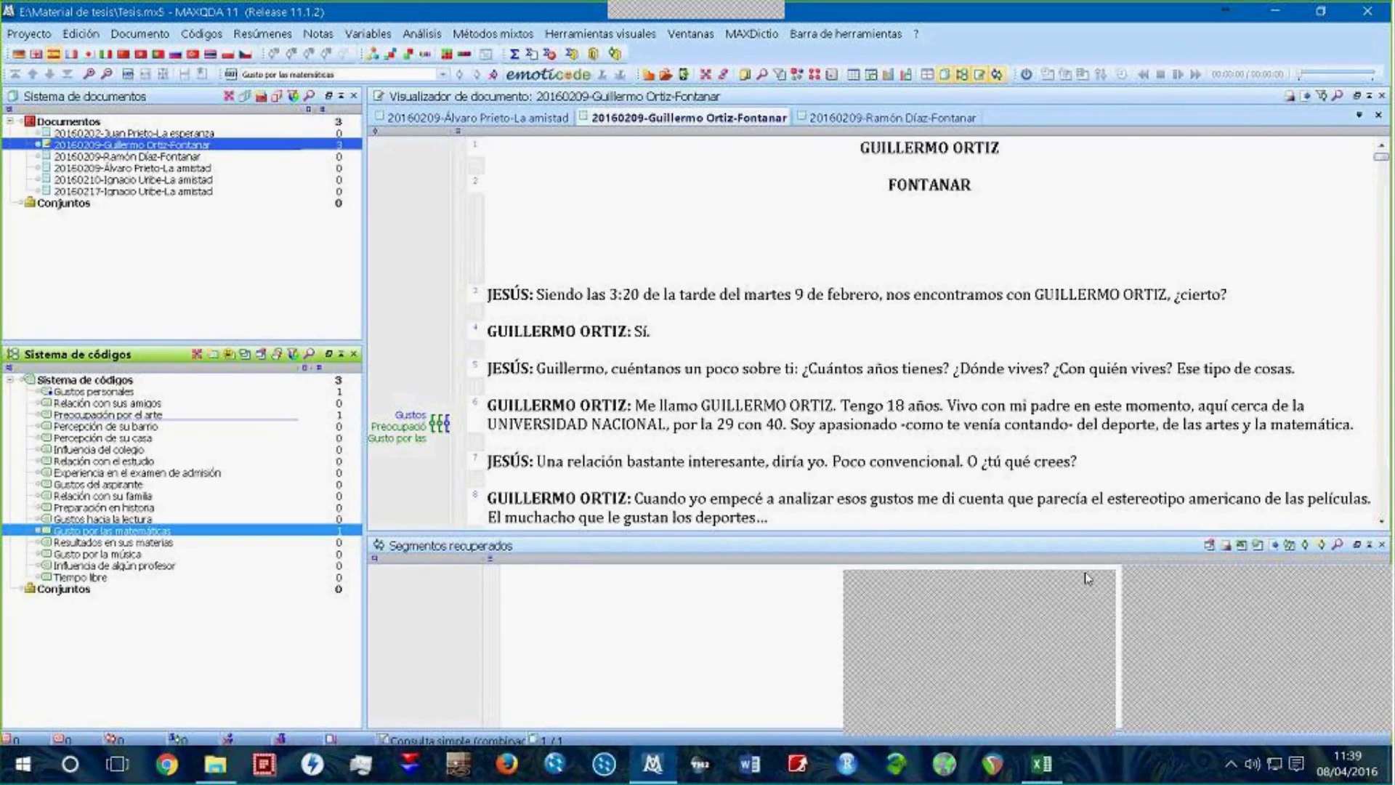
left_click(899, 504)
scroll(727, 421, "down", 2)
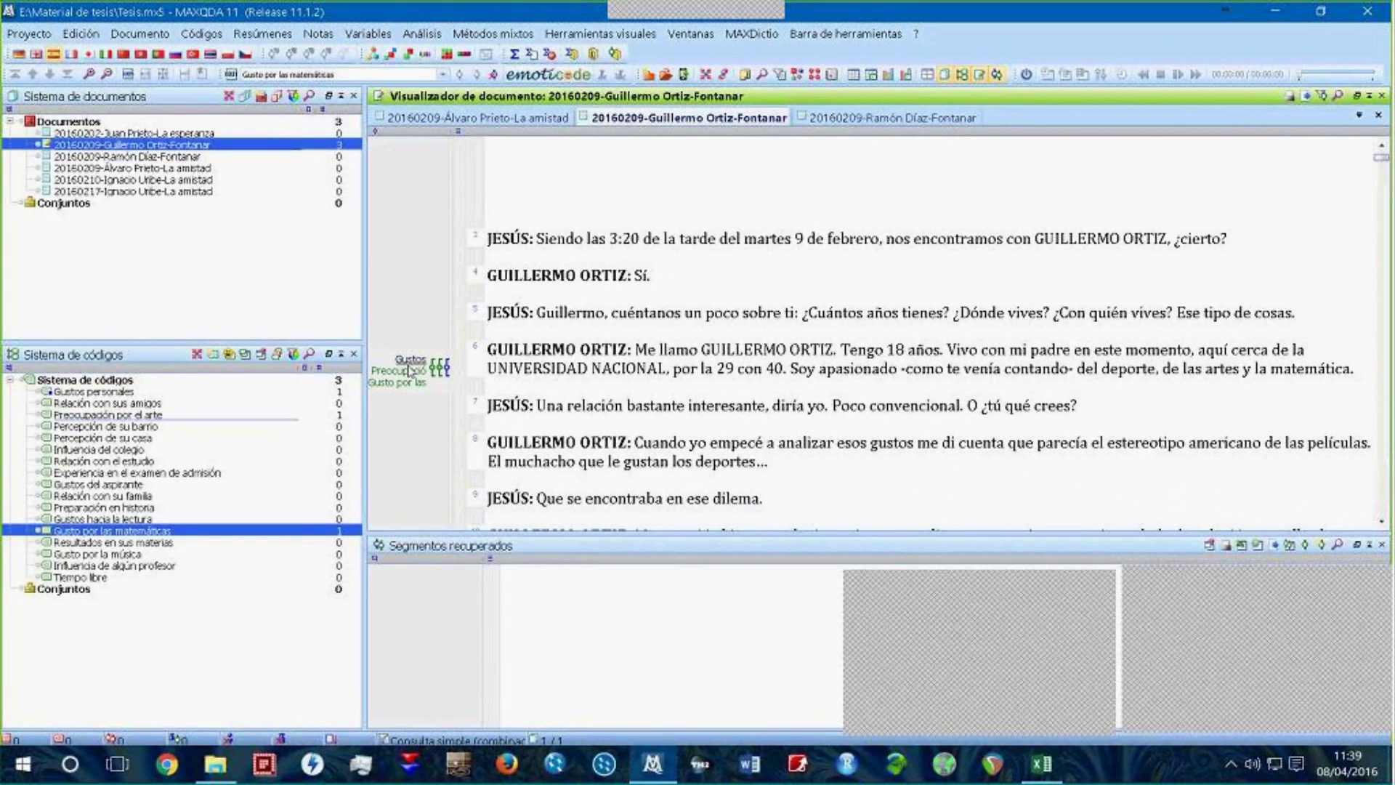
mouse_move(412, 374)
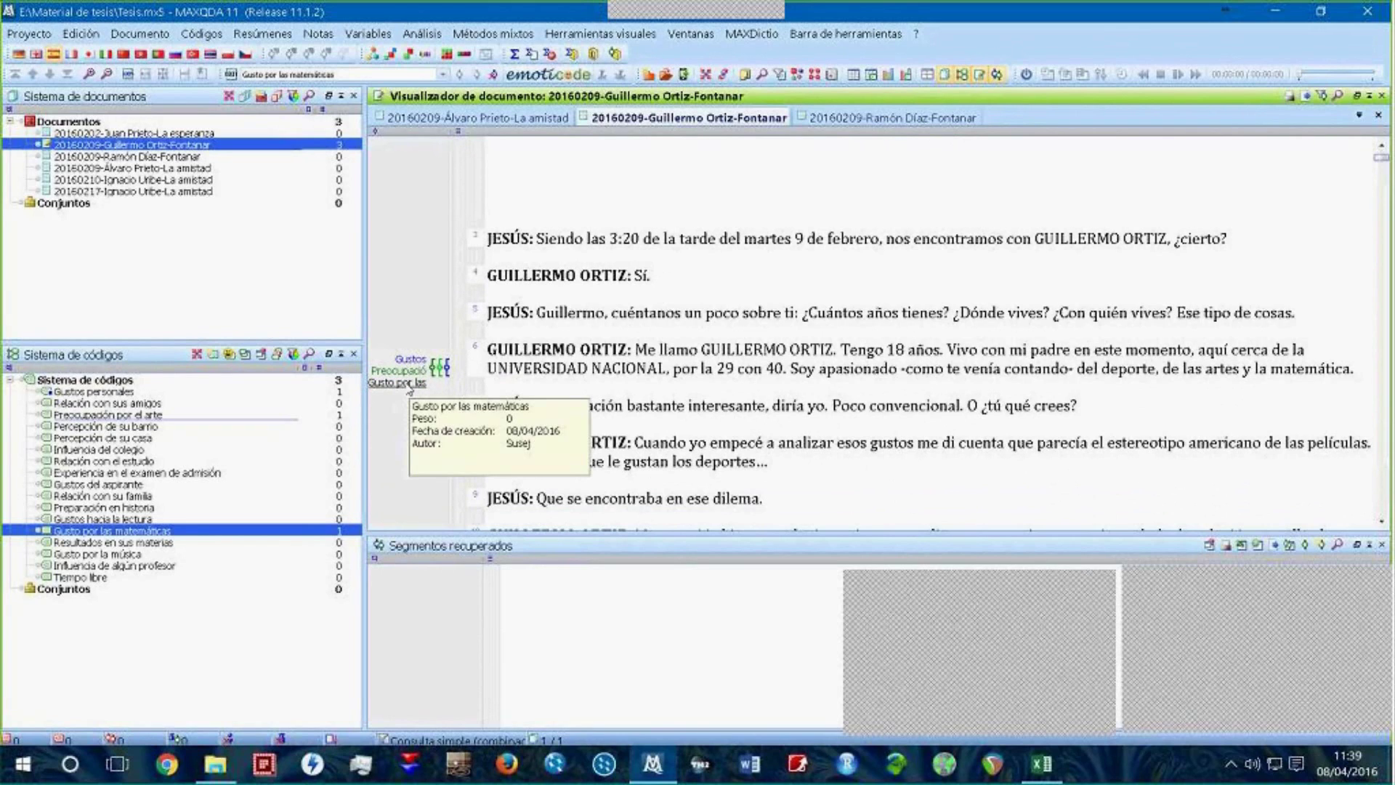
Step: Select "estereotipo americano" in paragraph 8 and code it as an In Vivo code
scroll(654, 383, "down", 2)
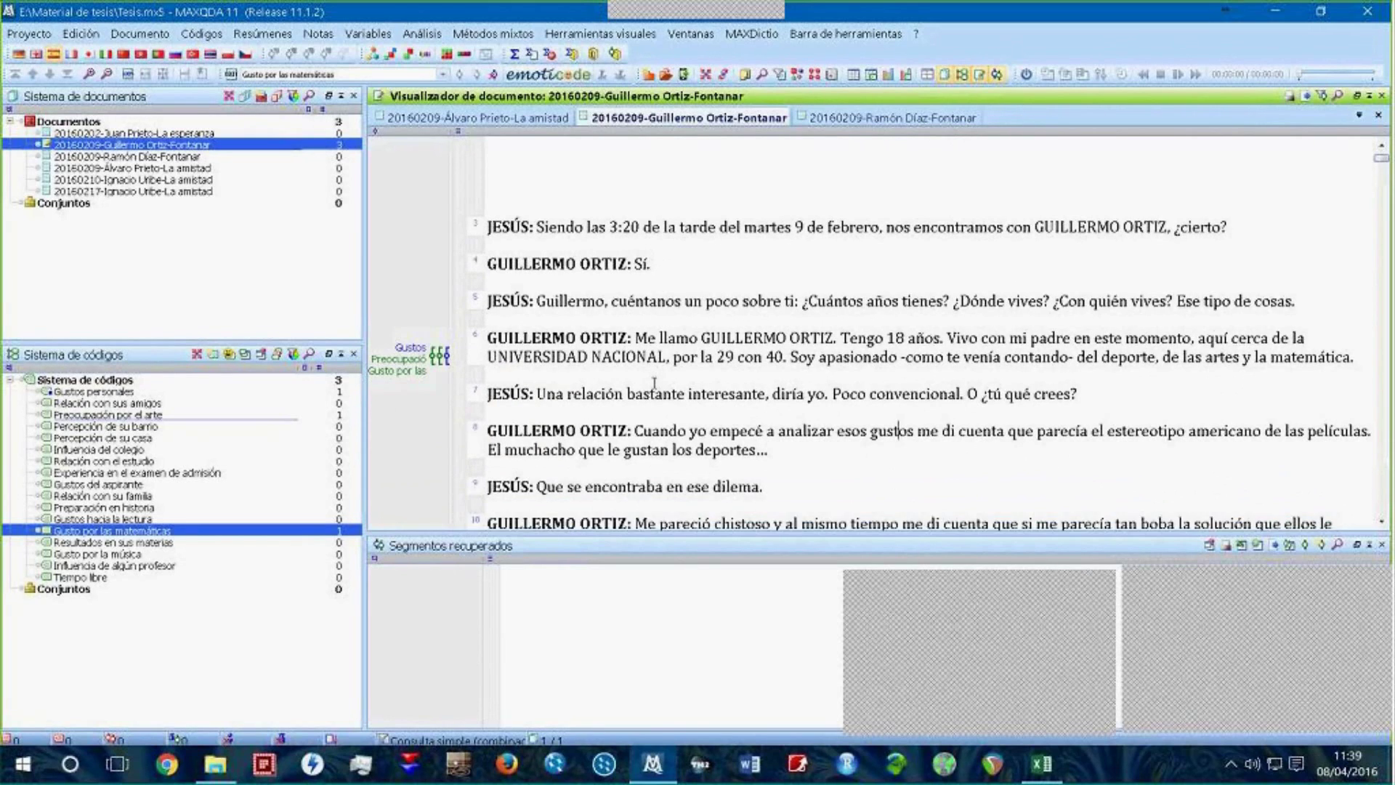
scroll(654, 383, "down", 1)
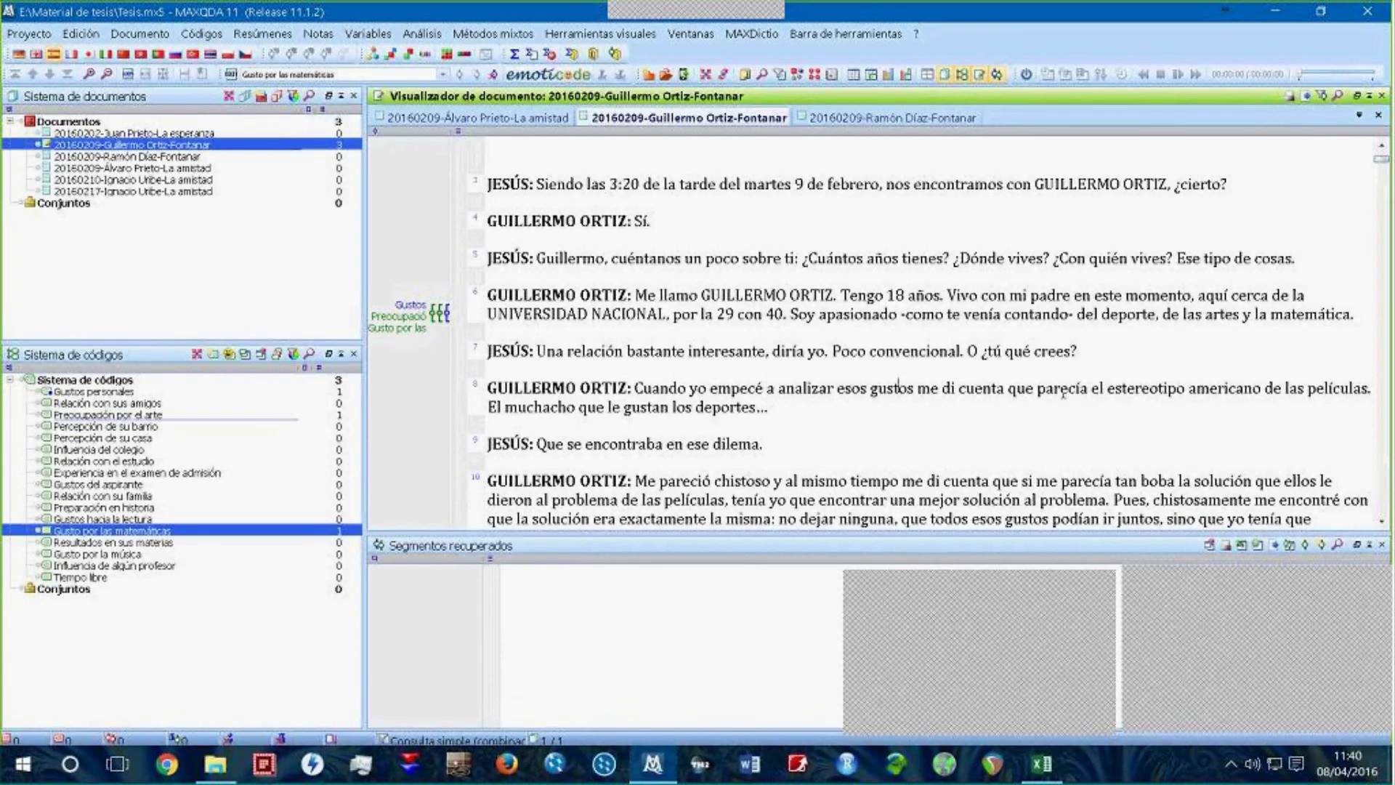
left_click(1039, 389)
left_click_drag(1108, 388, 1263, 389)
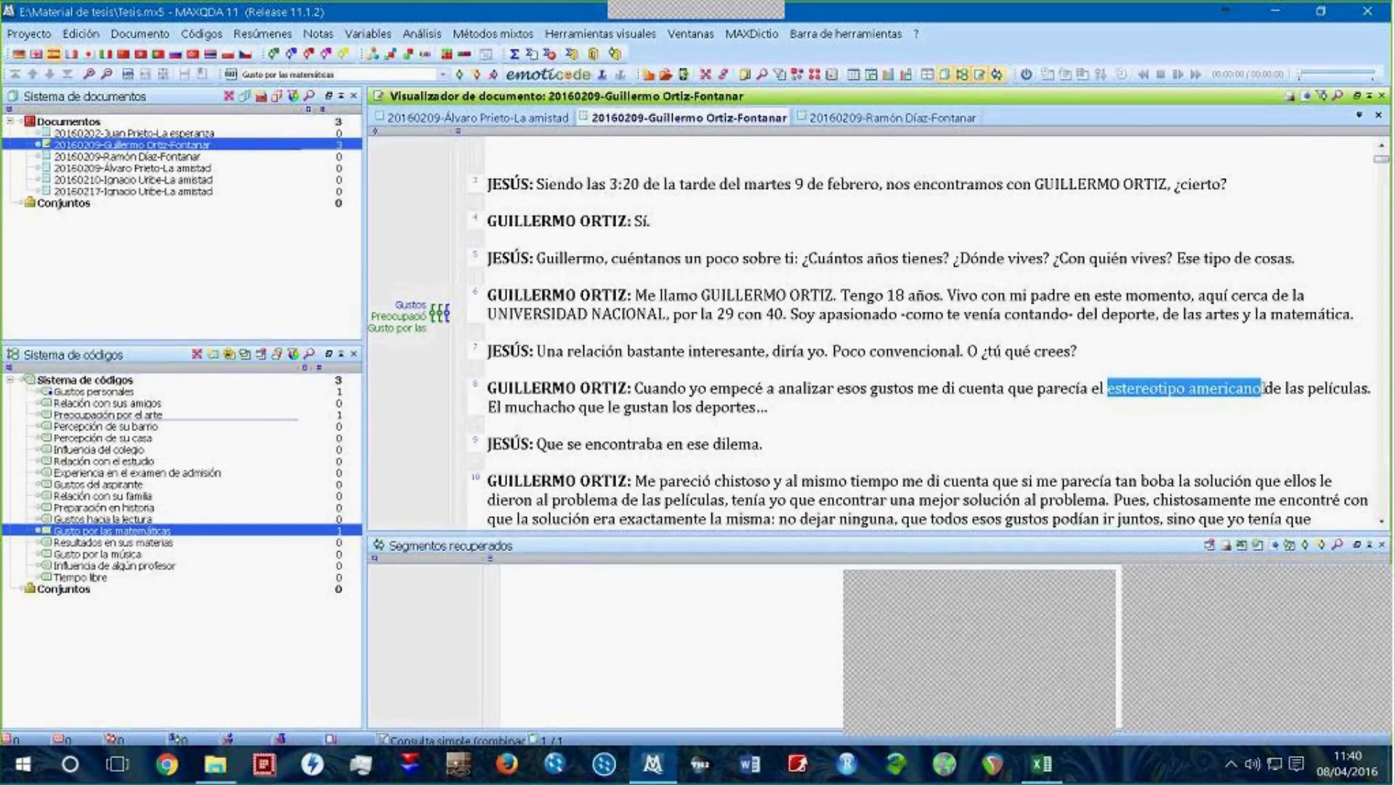
right_click(1201, 391)
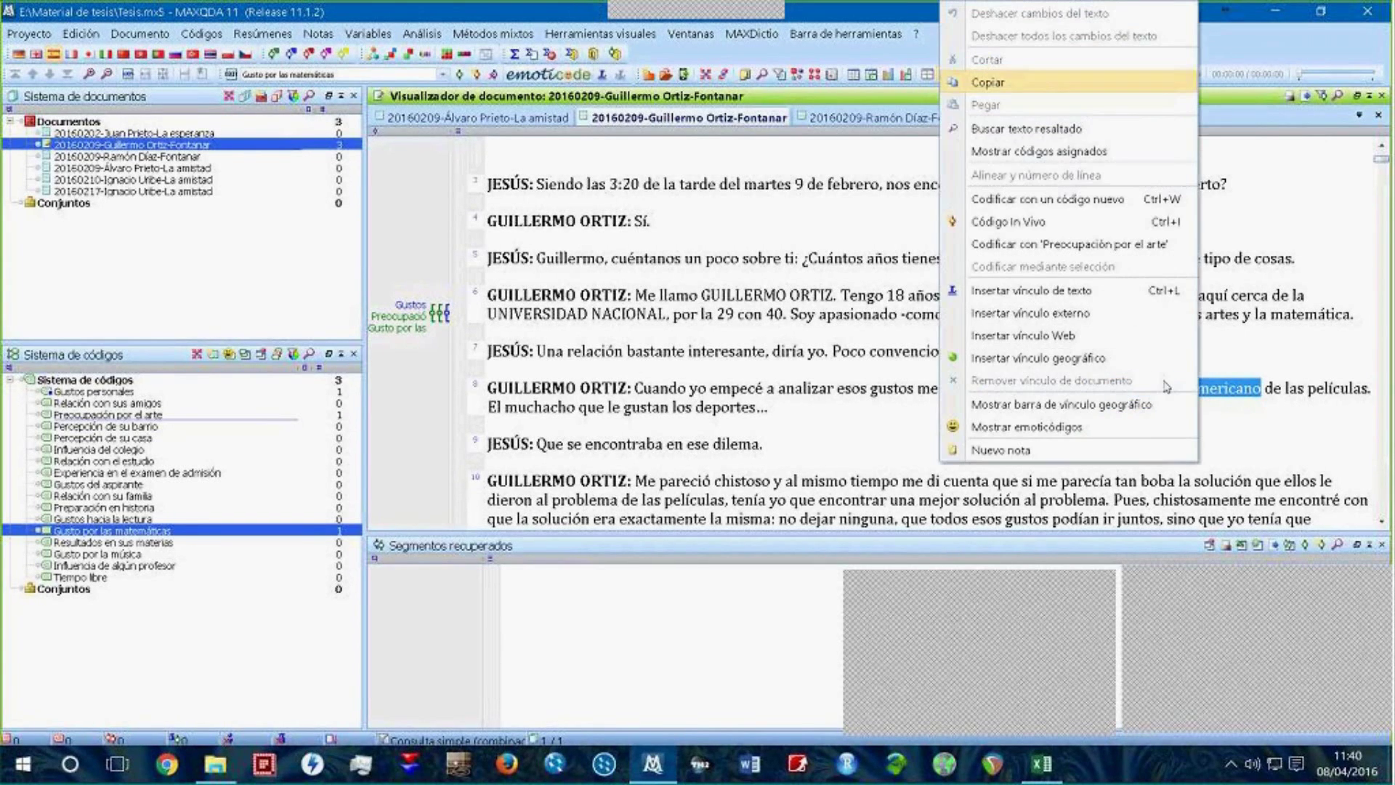
left_click(1052, 228)
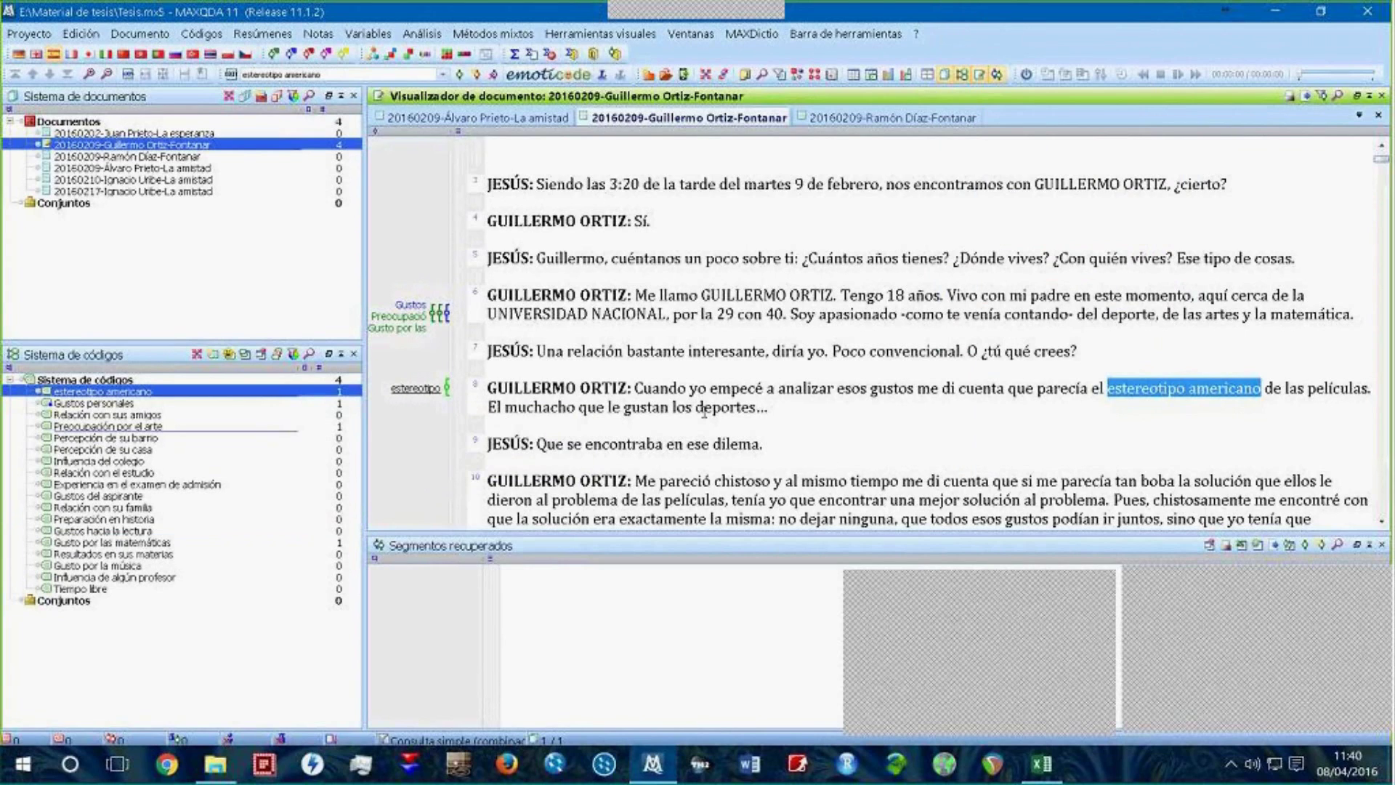
Step: Recode the estereotipo americano segment to cover paragraph 8 from "Cuando yo empecé a analizar" to "le gustan los deportes", and highlight the recoded segment to check it
left_click(635, 387)
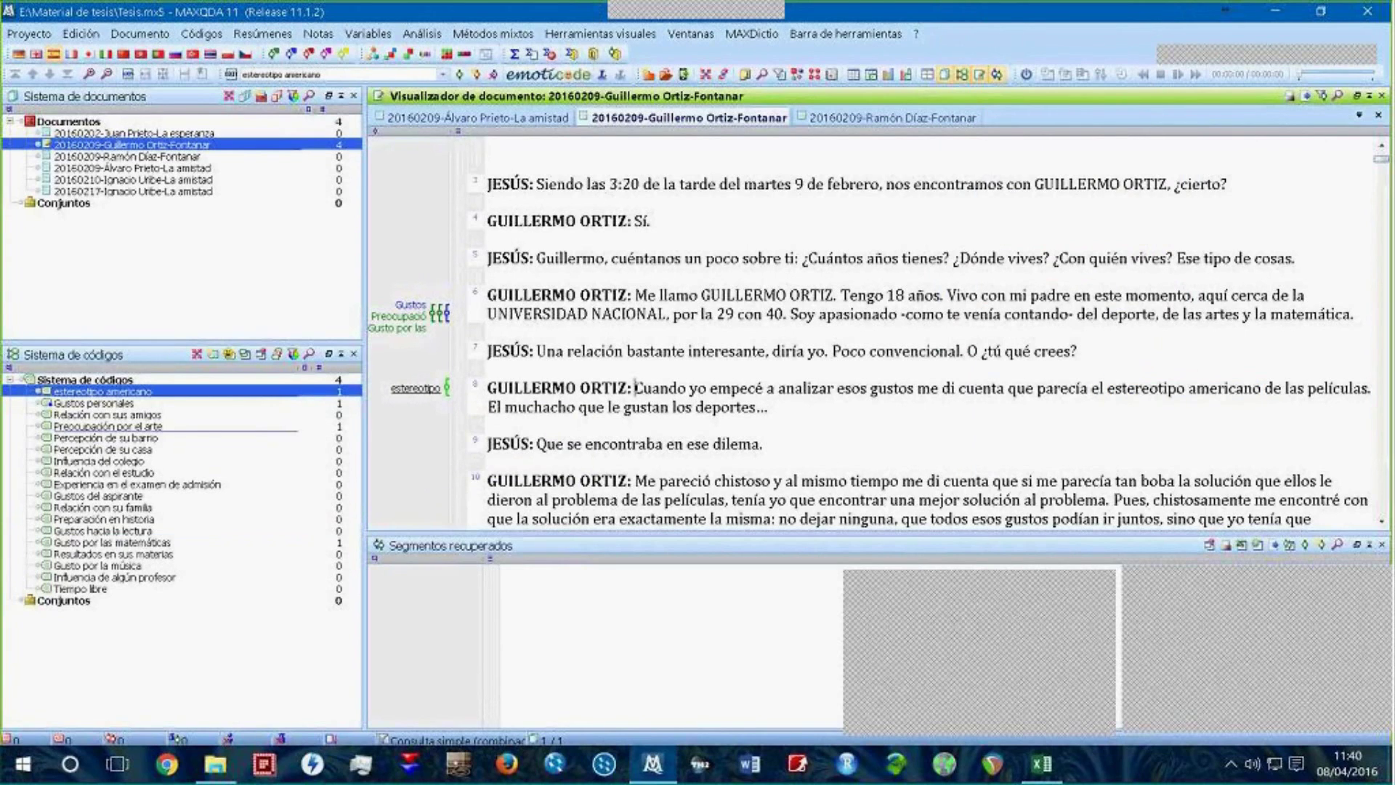
left_click_drag(636, 387, 755, 408)
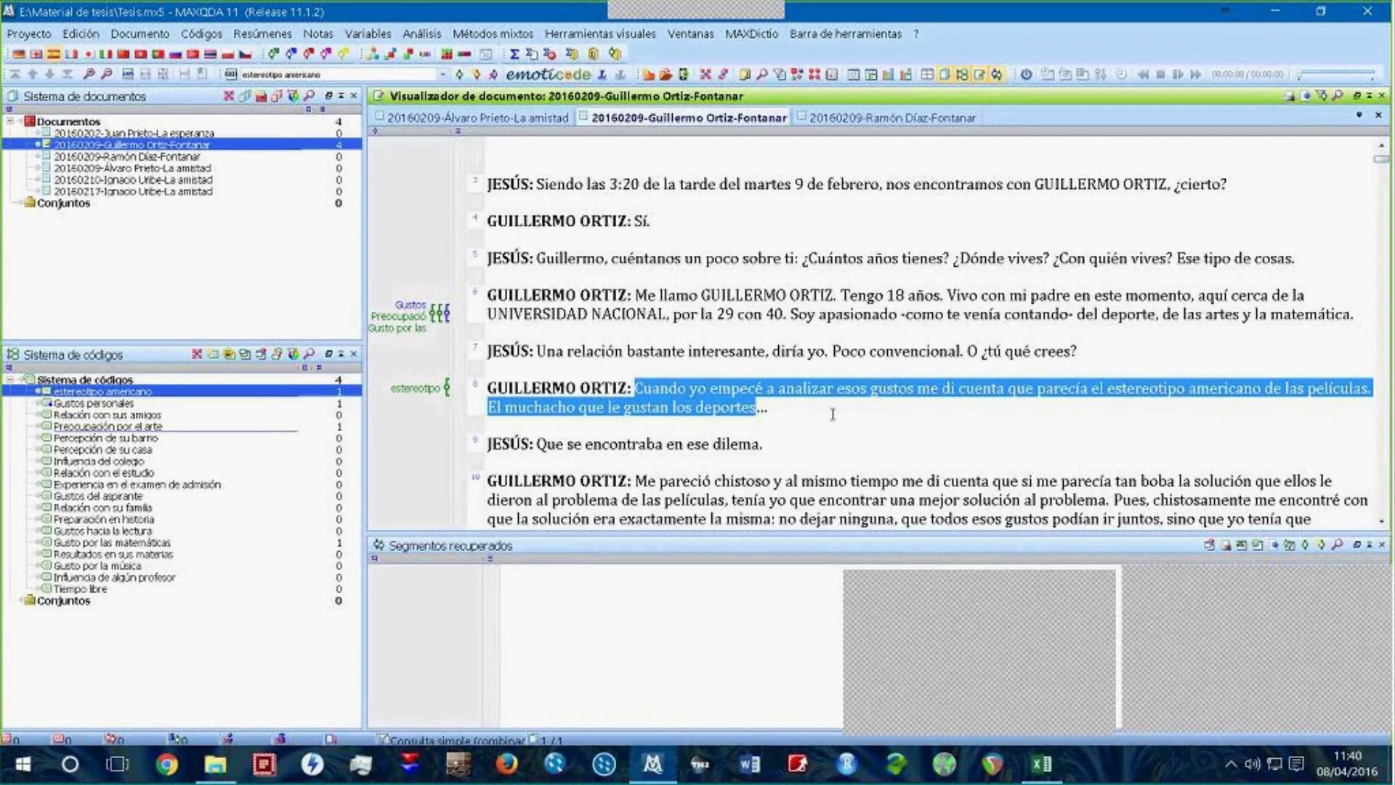
right_click(428, 396)
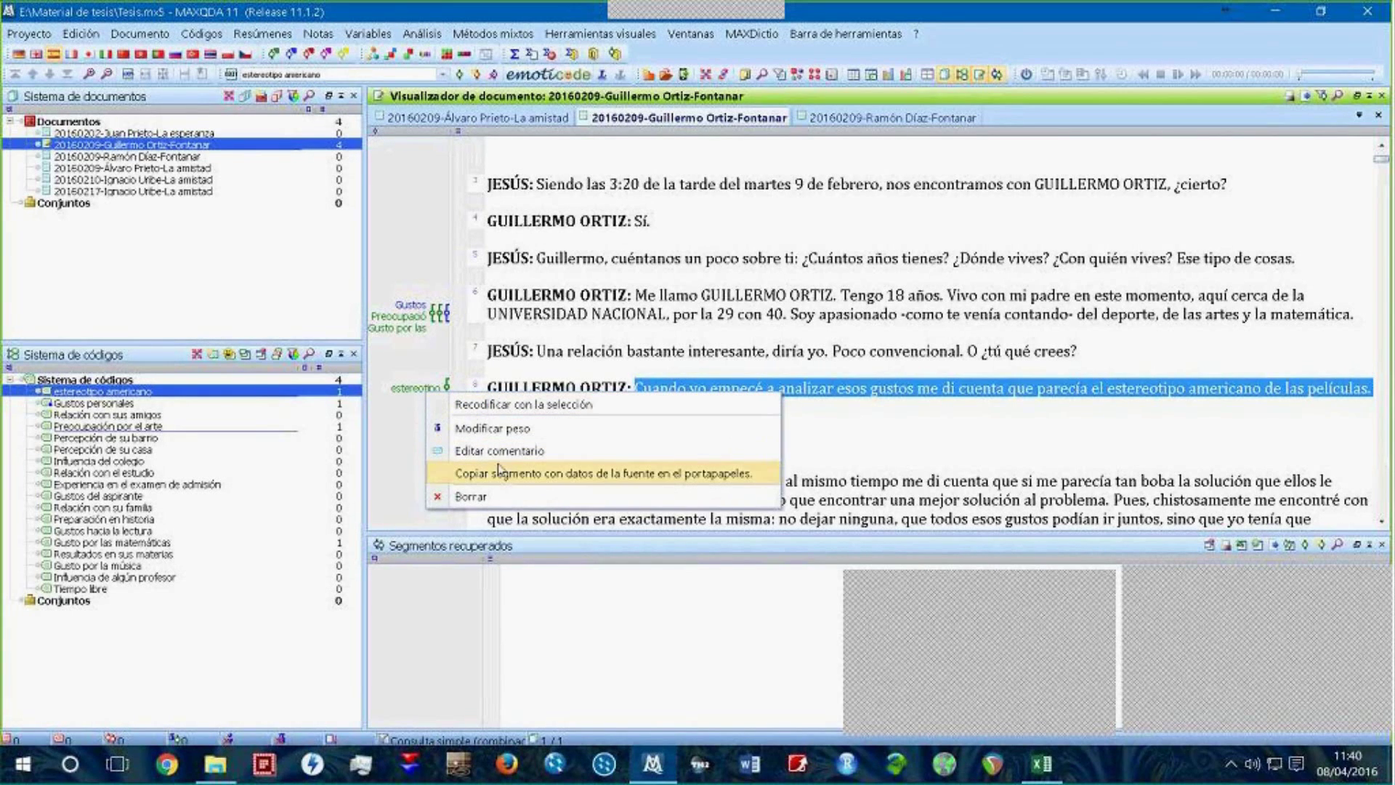
left_click(508, 412)
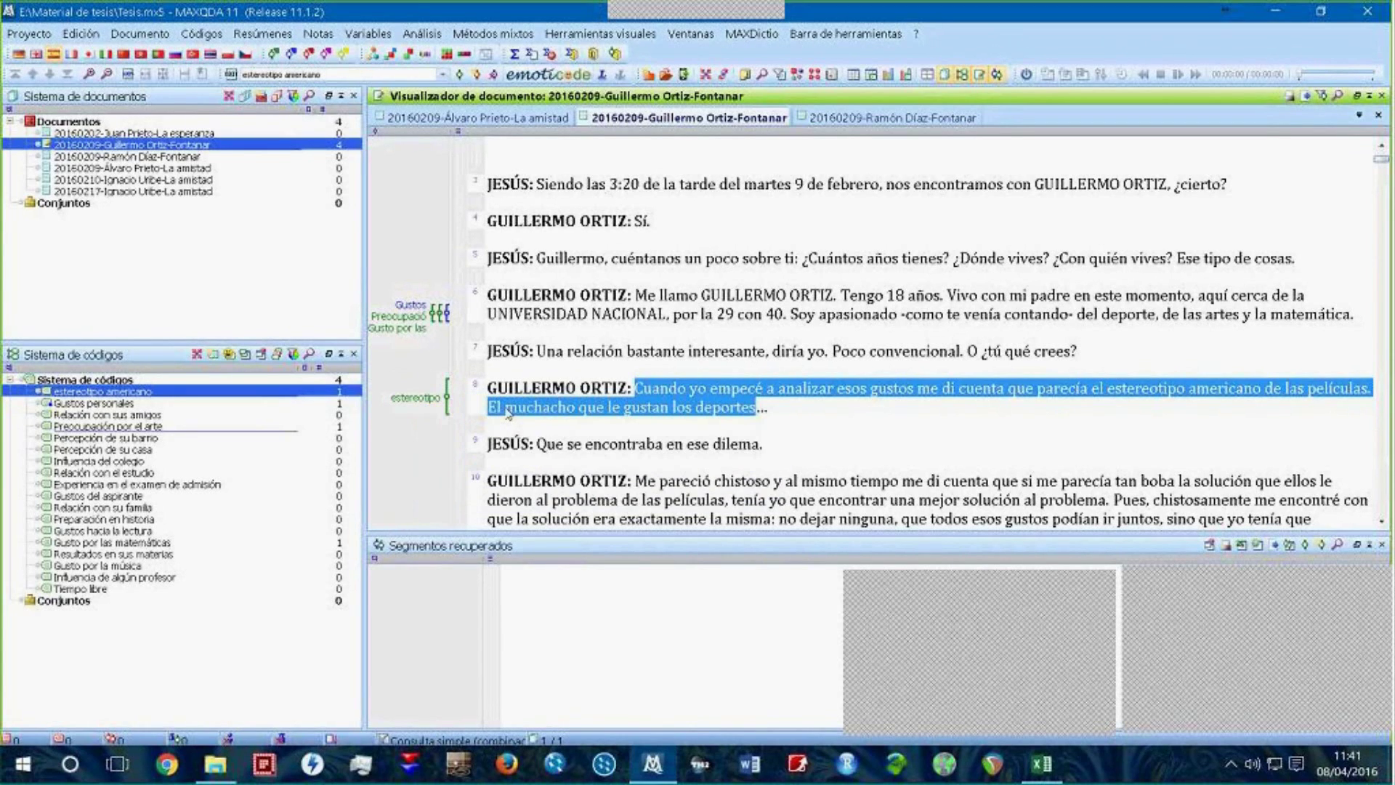
left_click(575, 445)
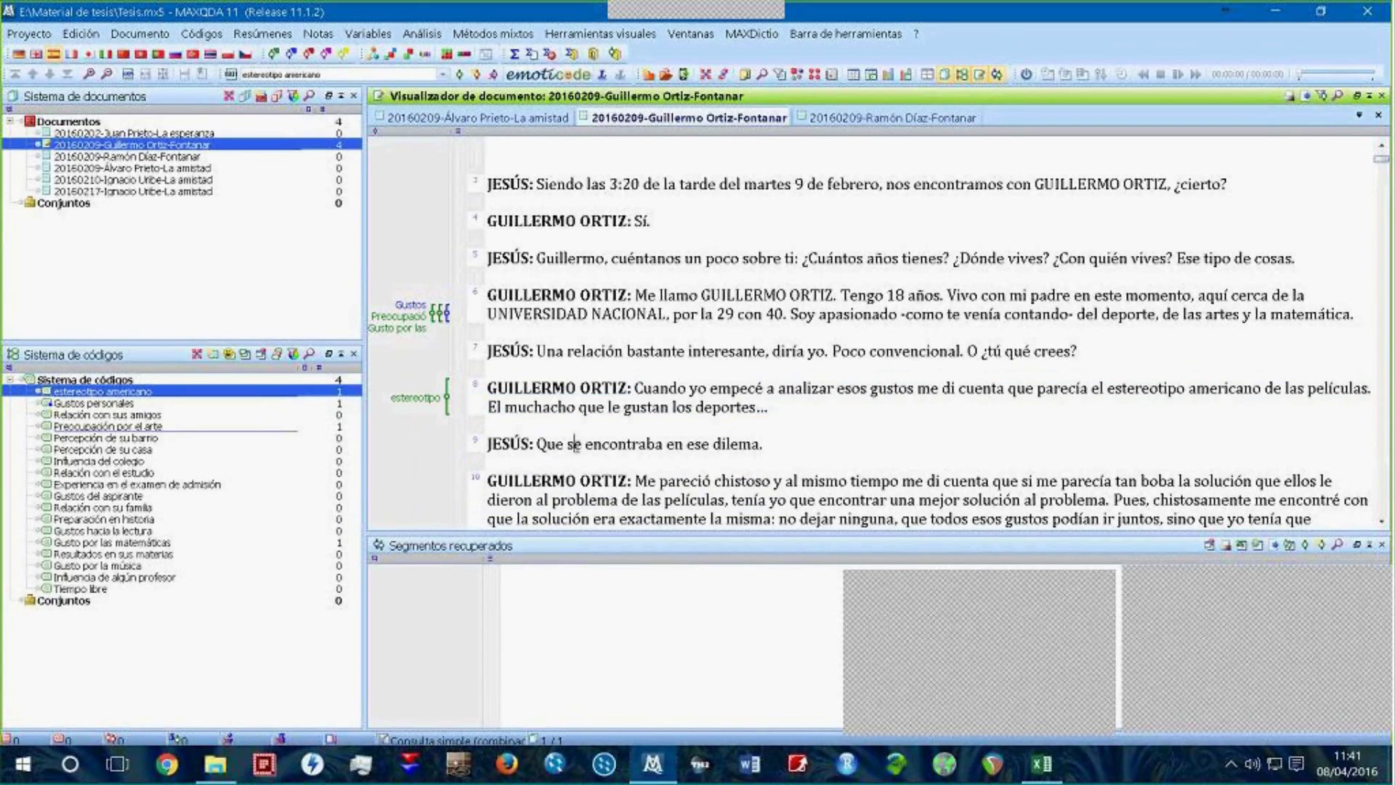
left_click(409, 318)
left_click(433, 402)
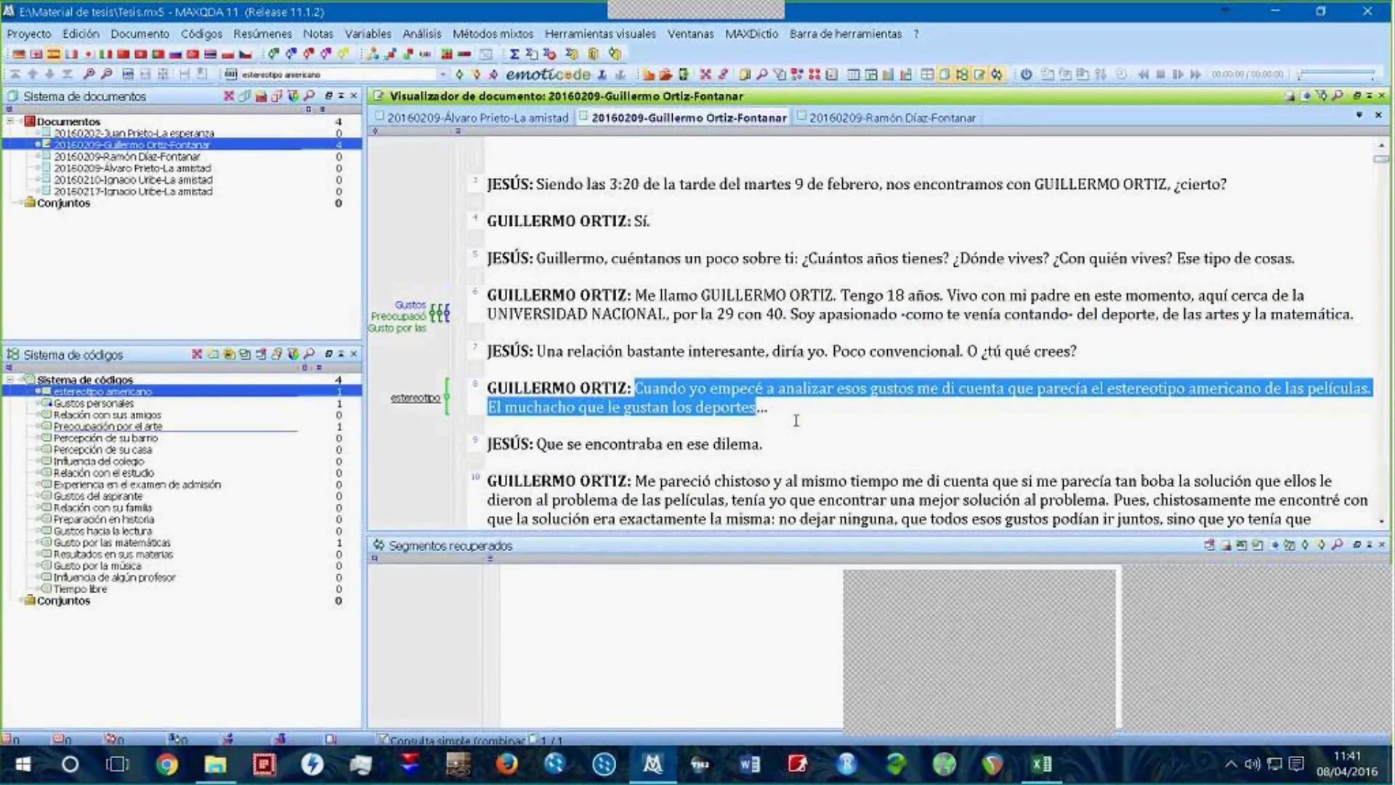
scroll(796, 421, "down", 3)
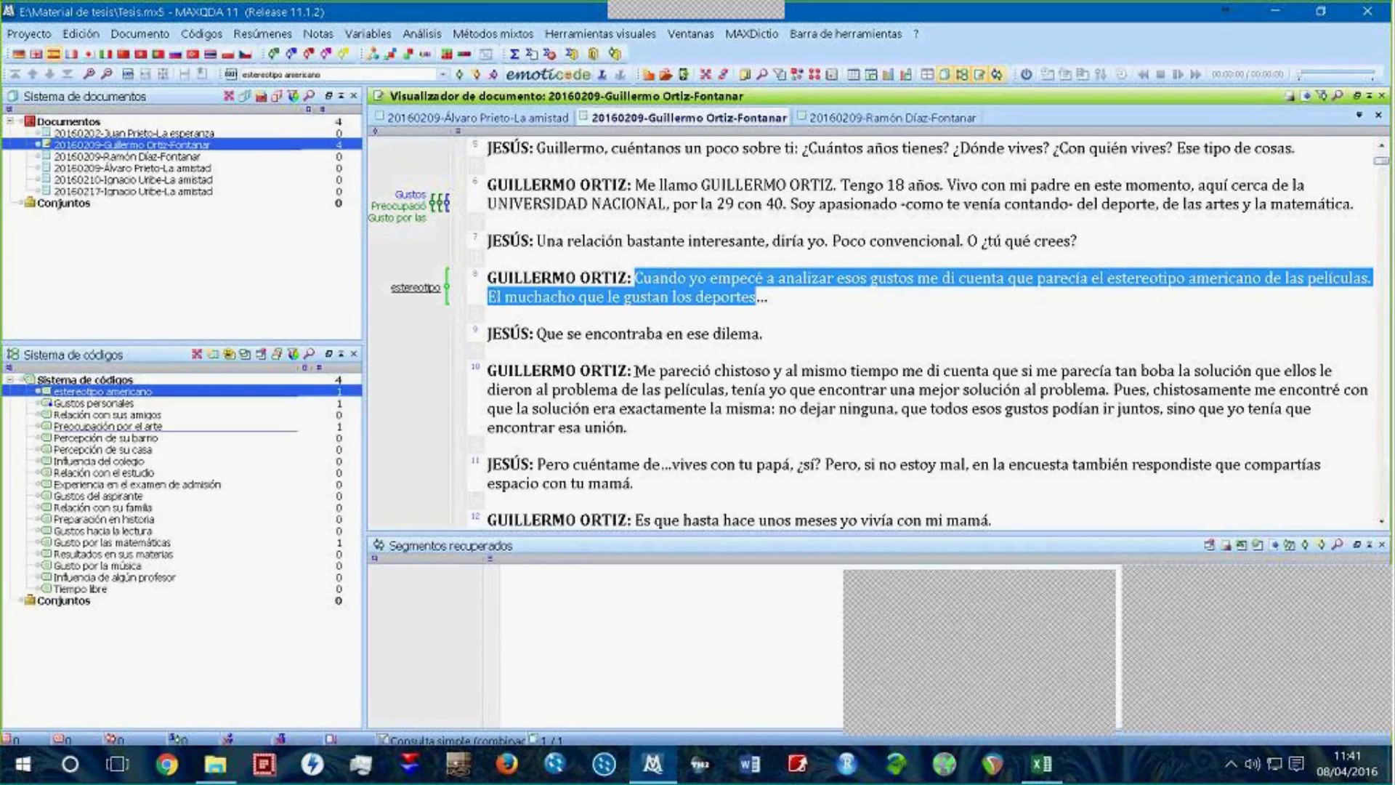
left_click(635, 370)
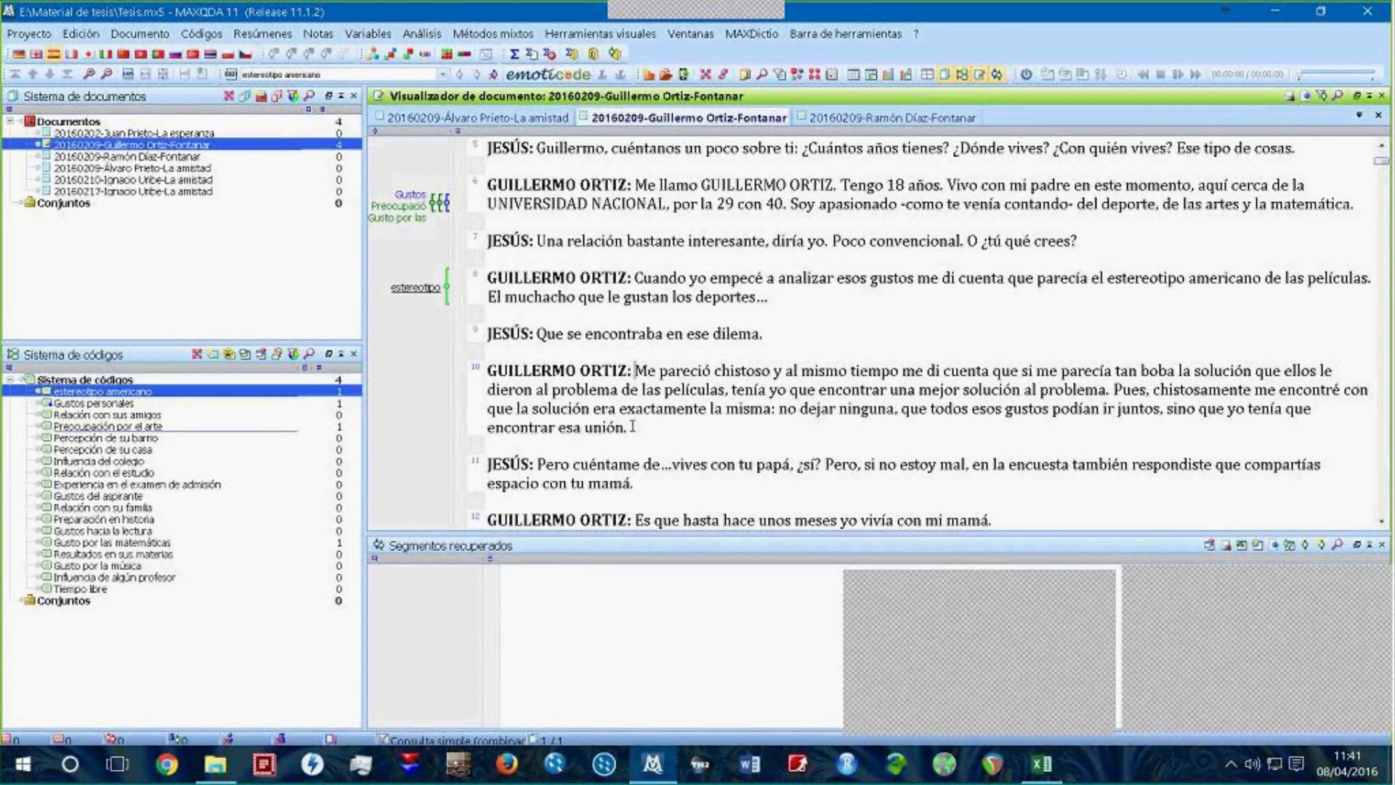
left_click_drag(632, 427, 635, 371)
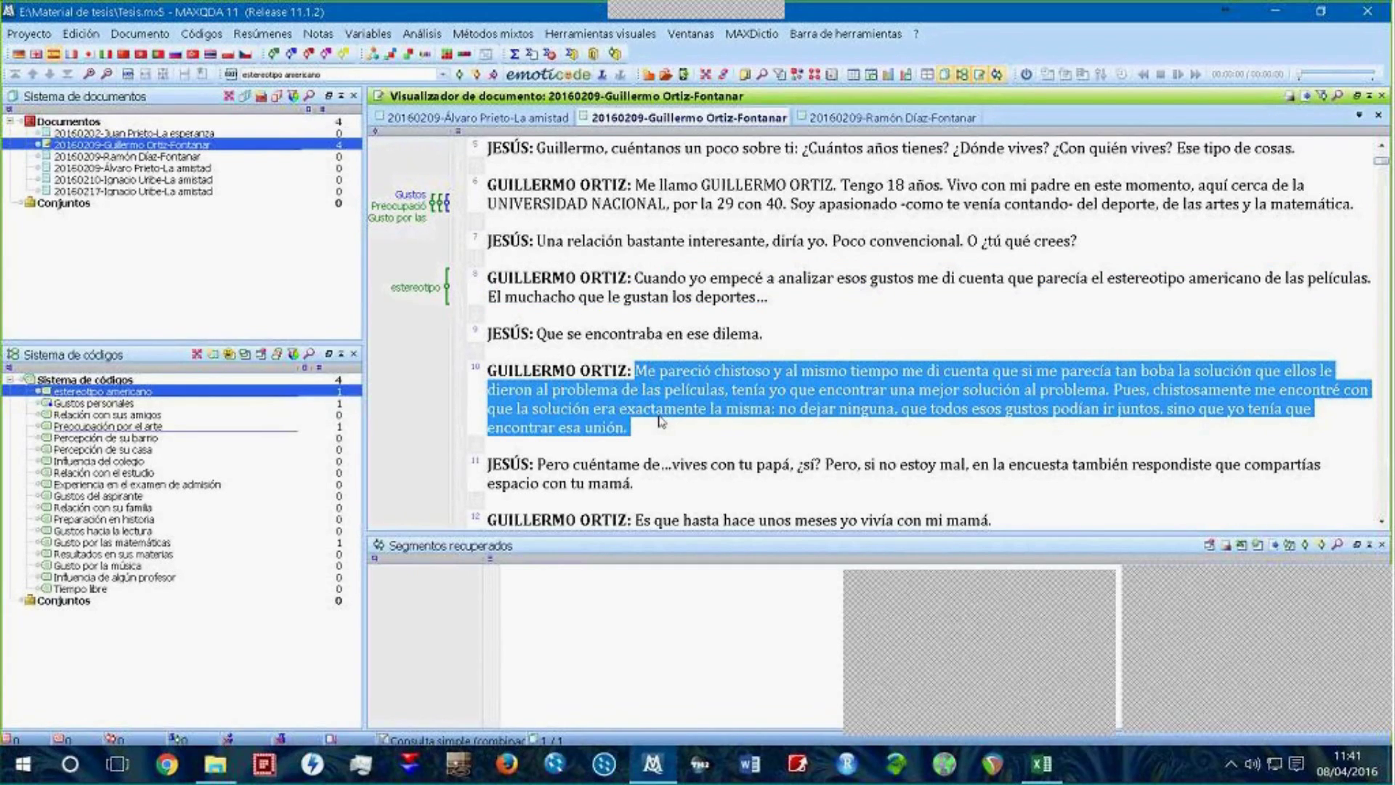
left_click(659, 428)
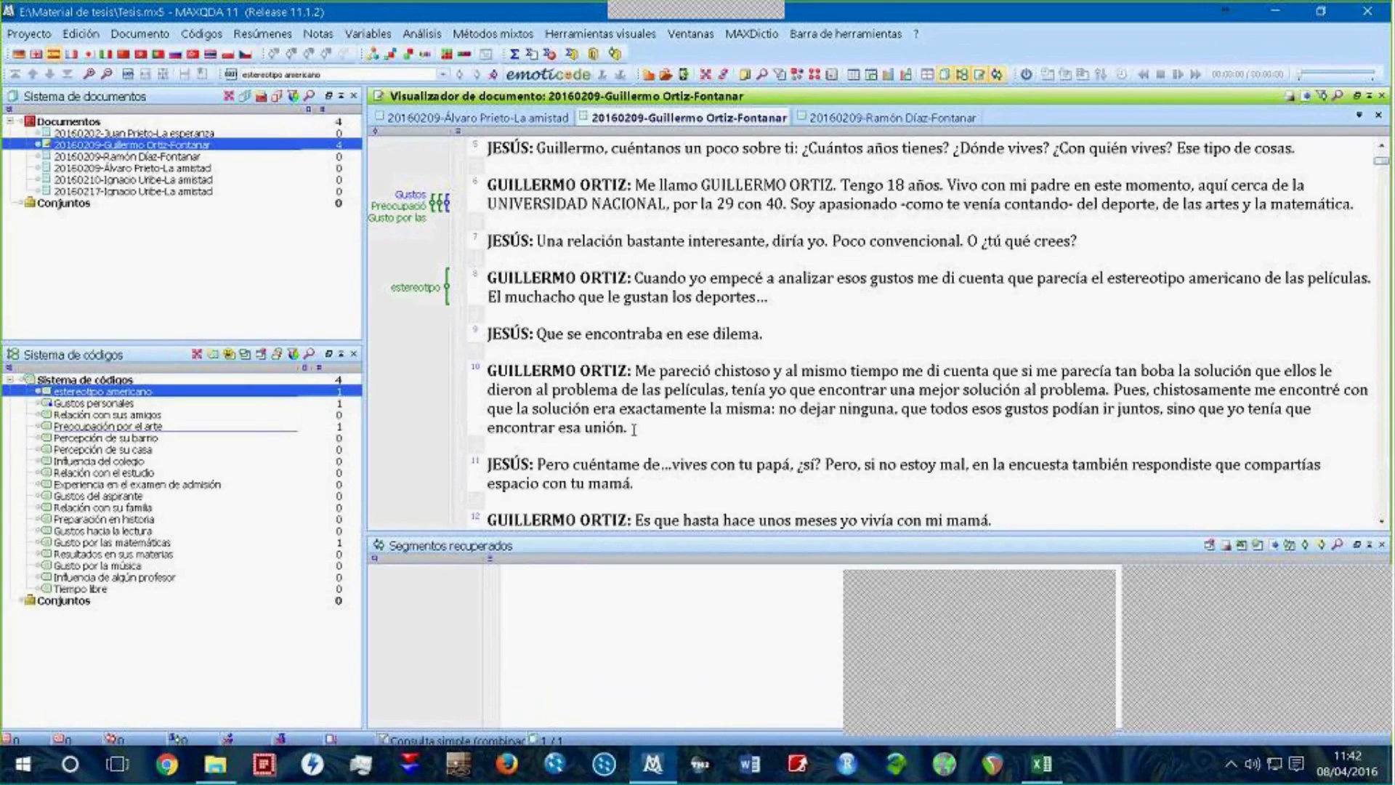
left_click_drag(634, 429, 636, 371)
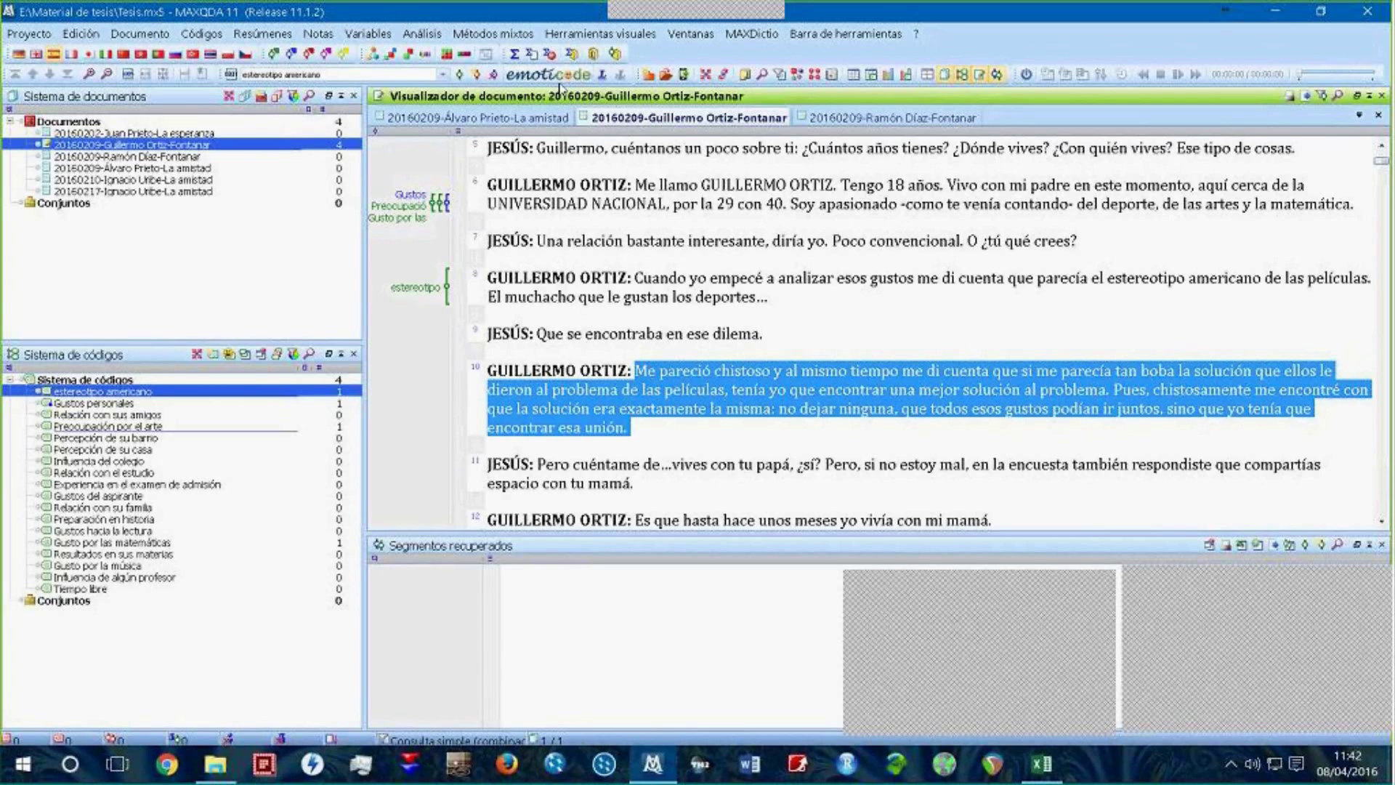
left_click(636, 371)
left_click_drag(636, 371, 637, 427)
key("Right")
Step: Code the passage from "Me pareció chistoso" to "una mejor solución al problema." in paragraph 10 with the smiling-face emoticode (sonrisa), then close the emoticode palette
left_click(635, 370)
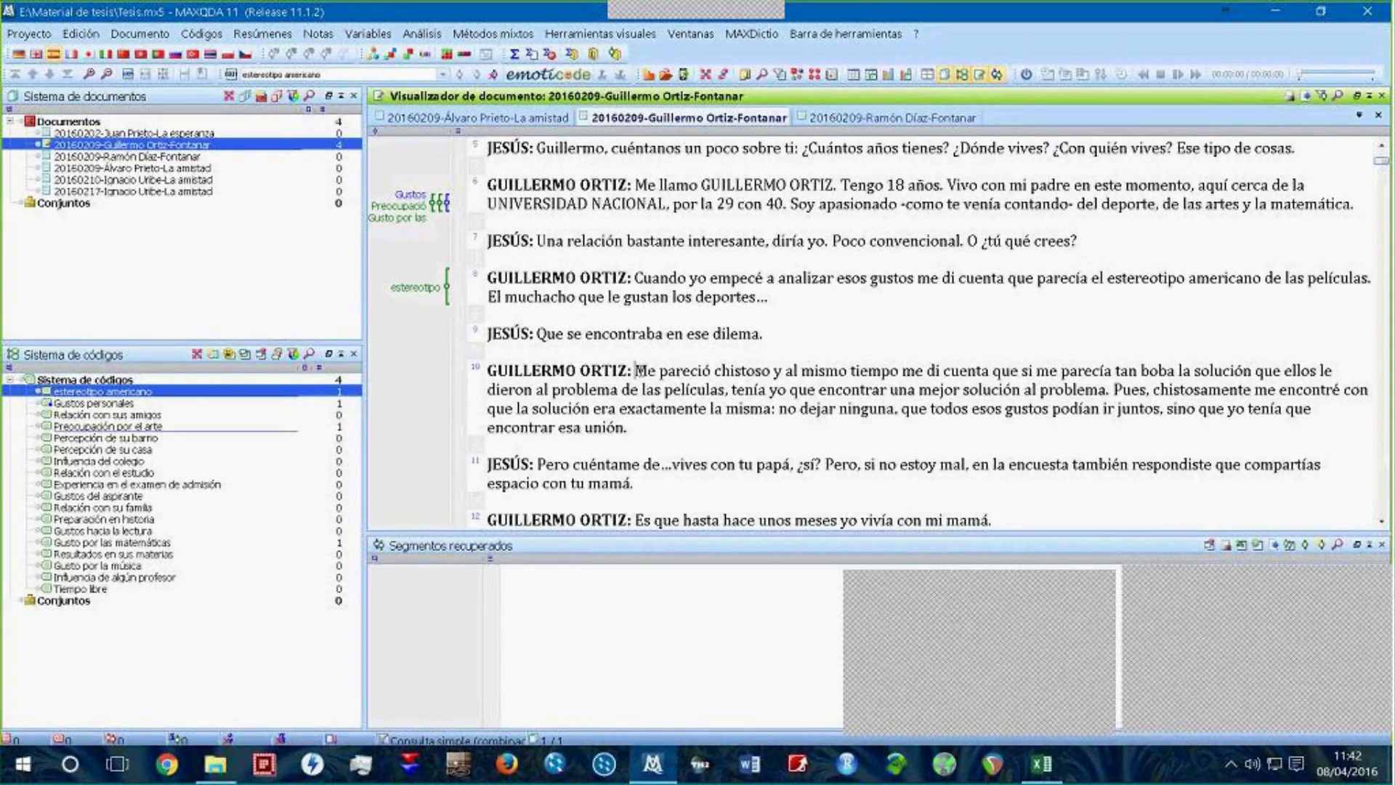
left_click_drag(638, 370, 1114, 390)
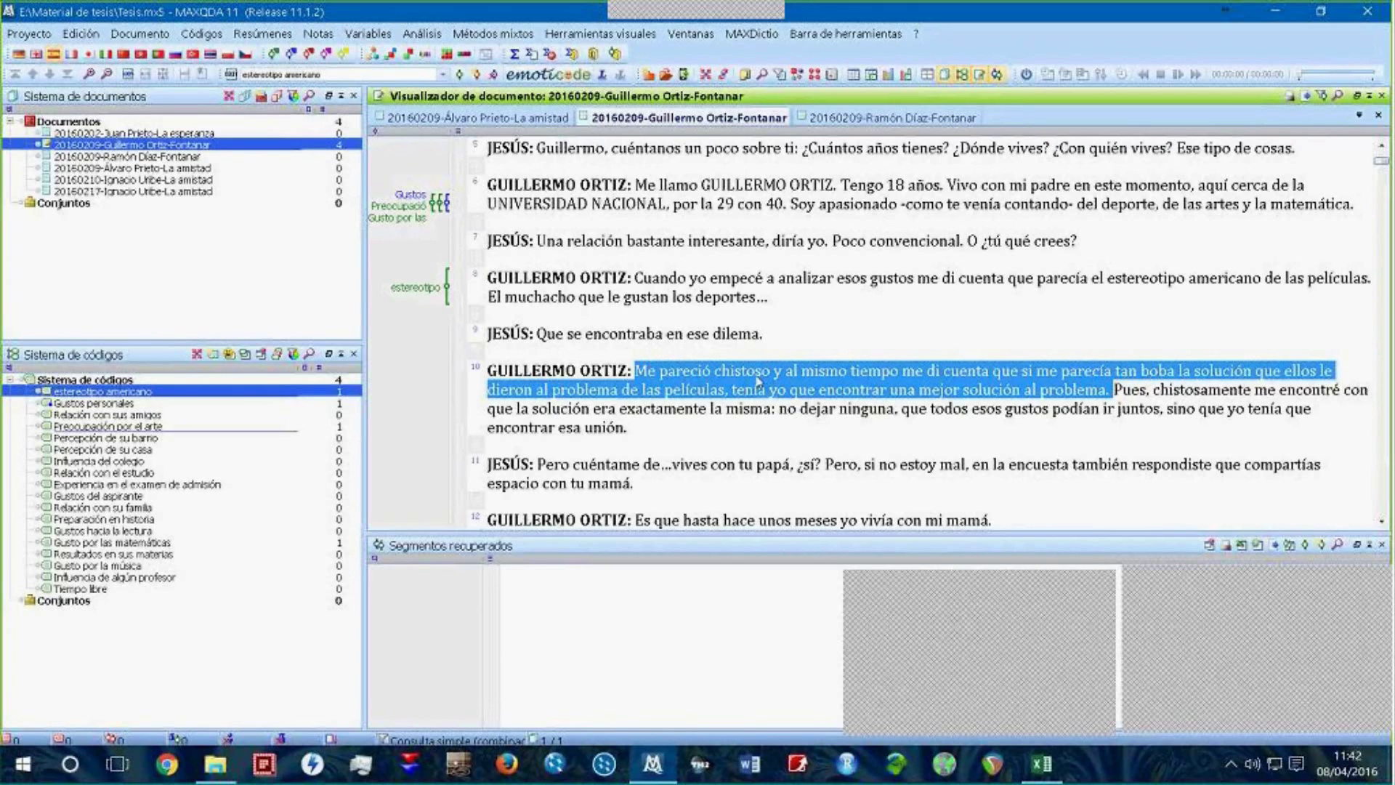
left_click(547, 75)
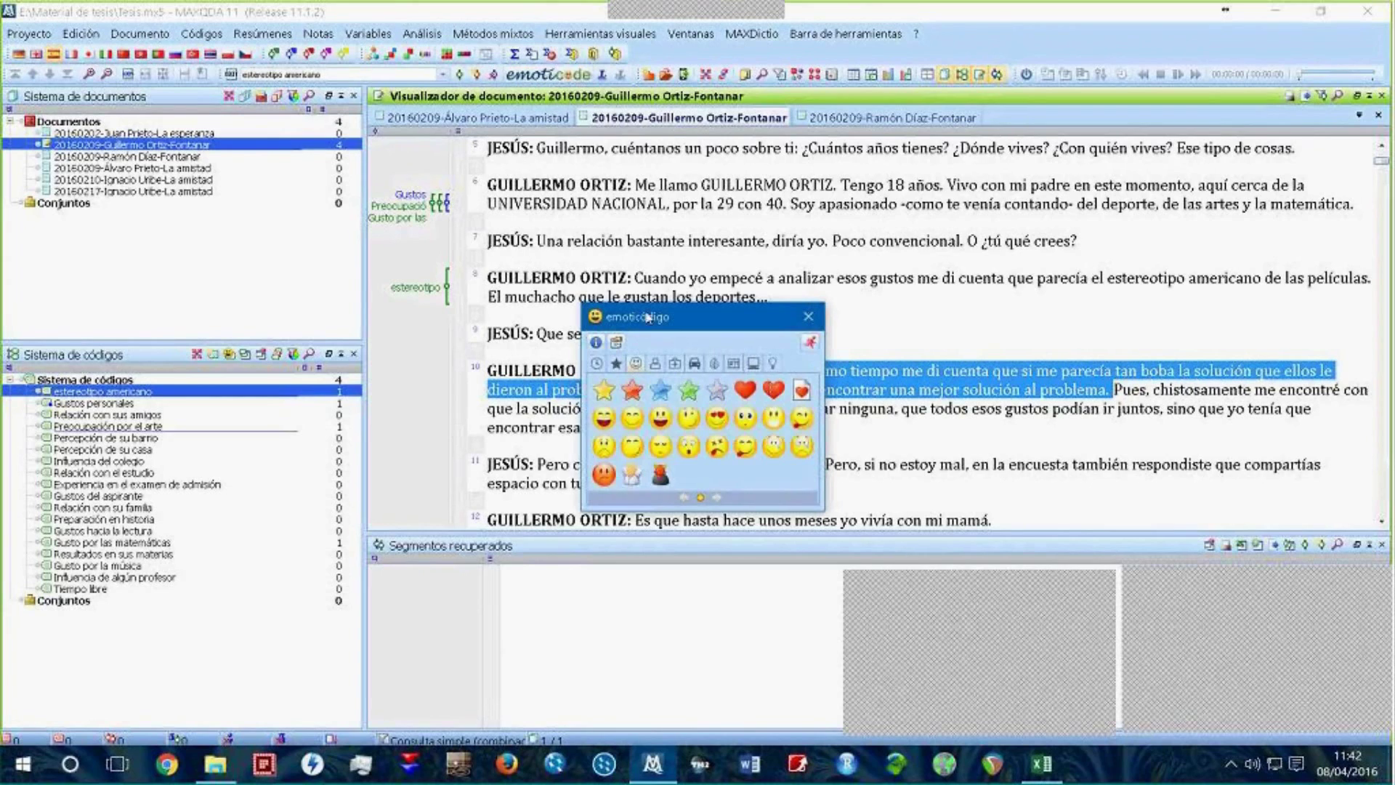
left_click_drag(651, 317, 763, 138)
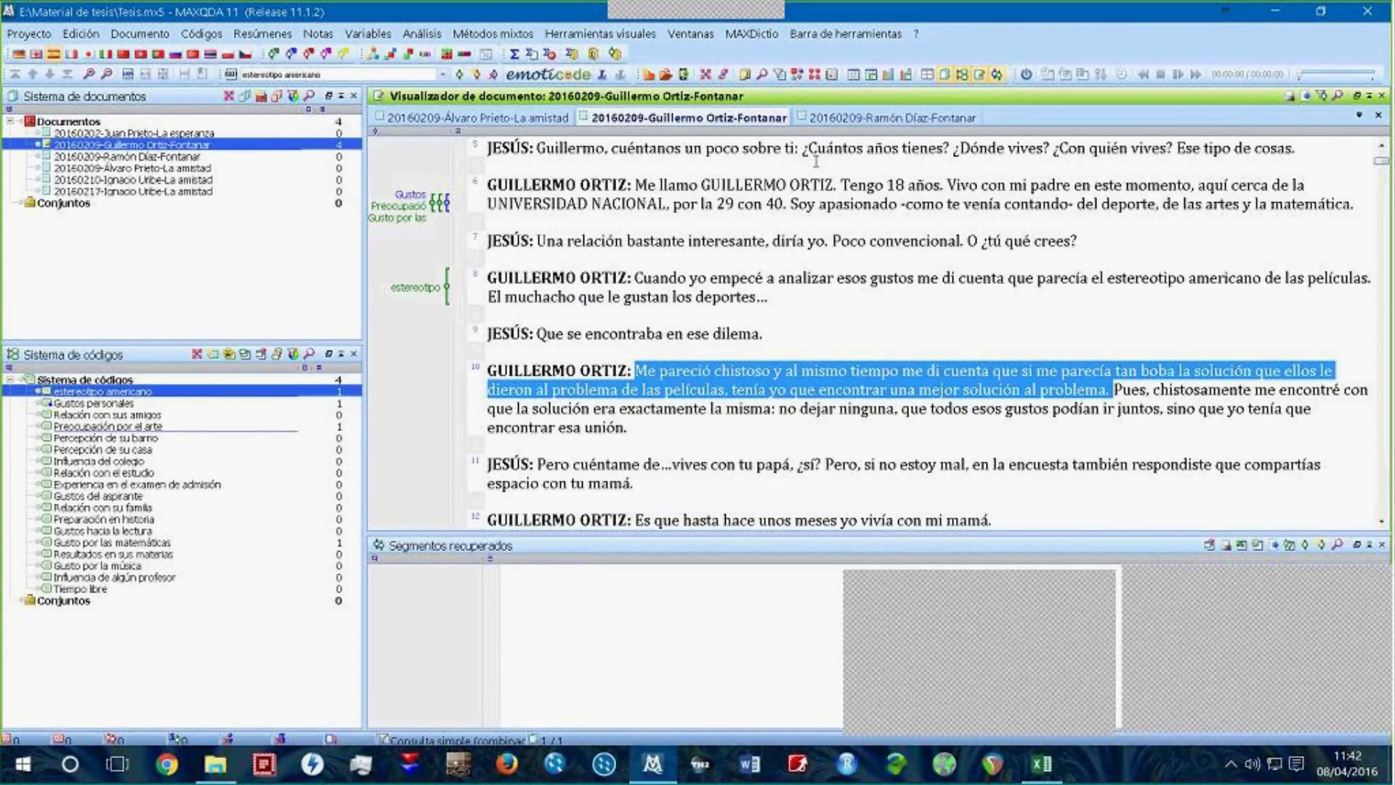
left_click(558, 75)
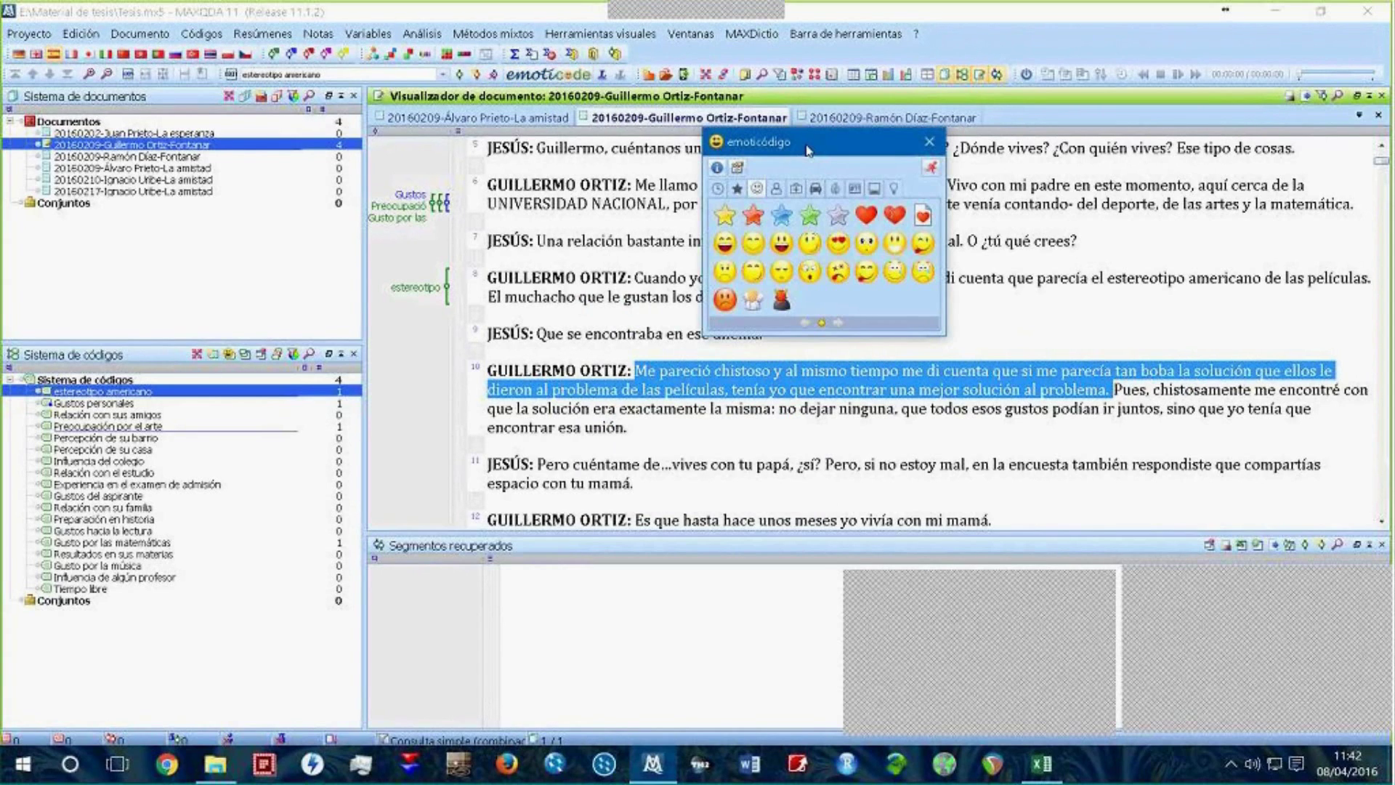
left_click(751, 252)
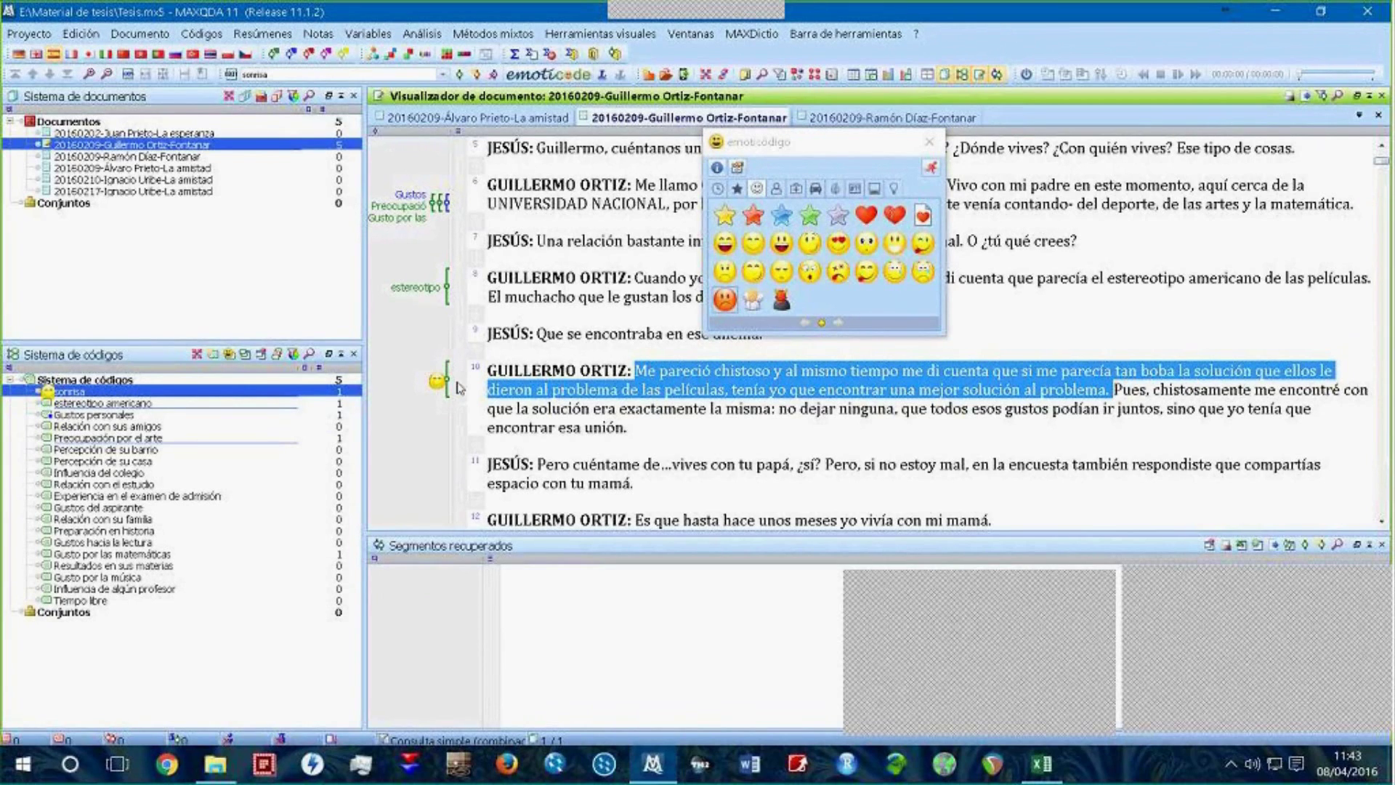
left_click(929, 144)
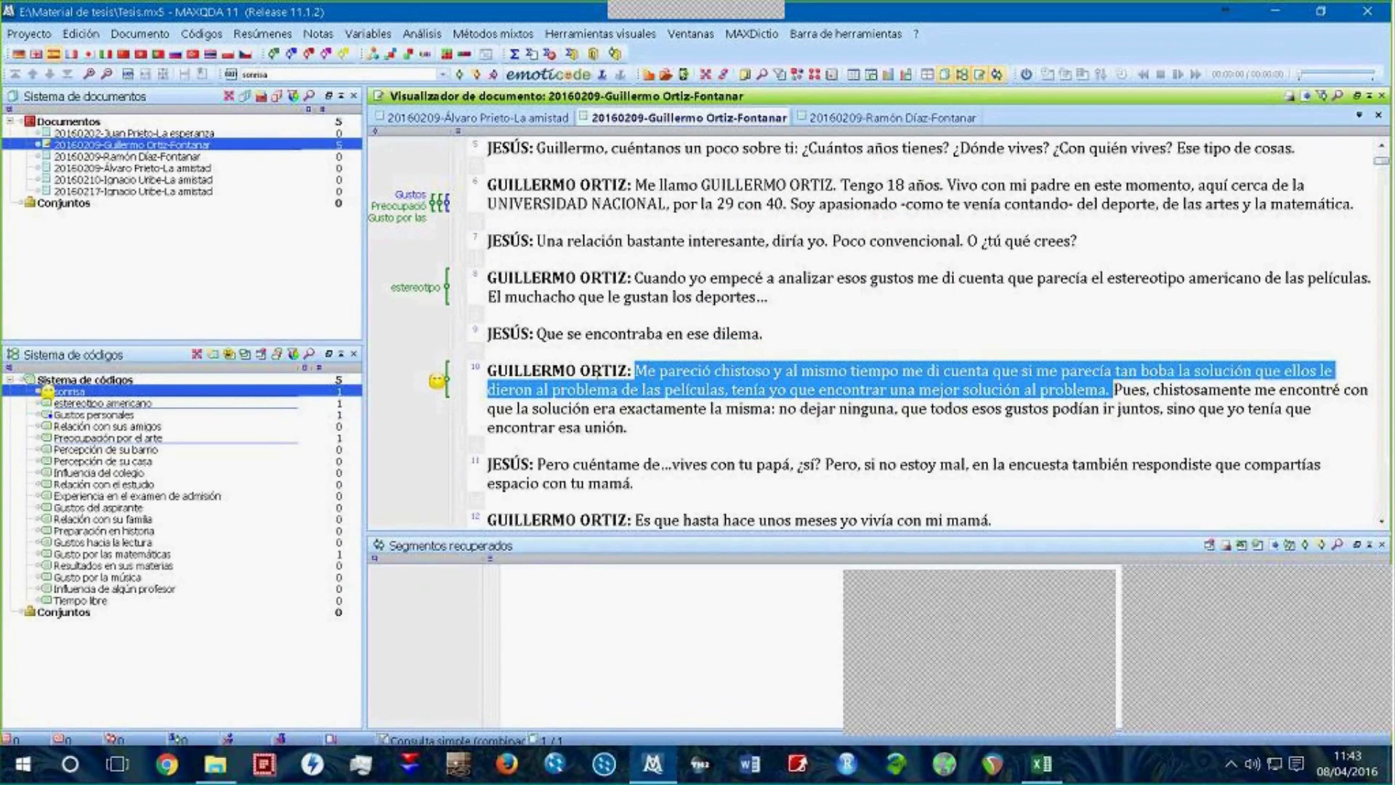
Step: Start a new code for the same "Me pareció chistoso…" passage in paragraph 10 and set its colour to blue
right_click(647, 390)
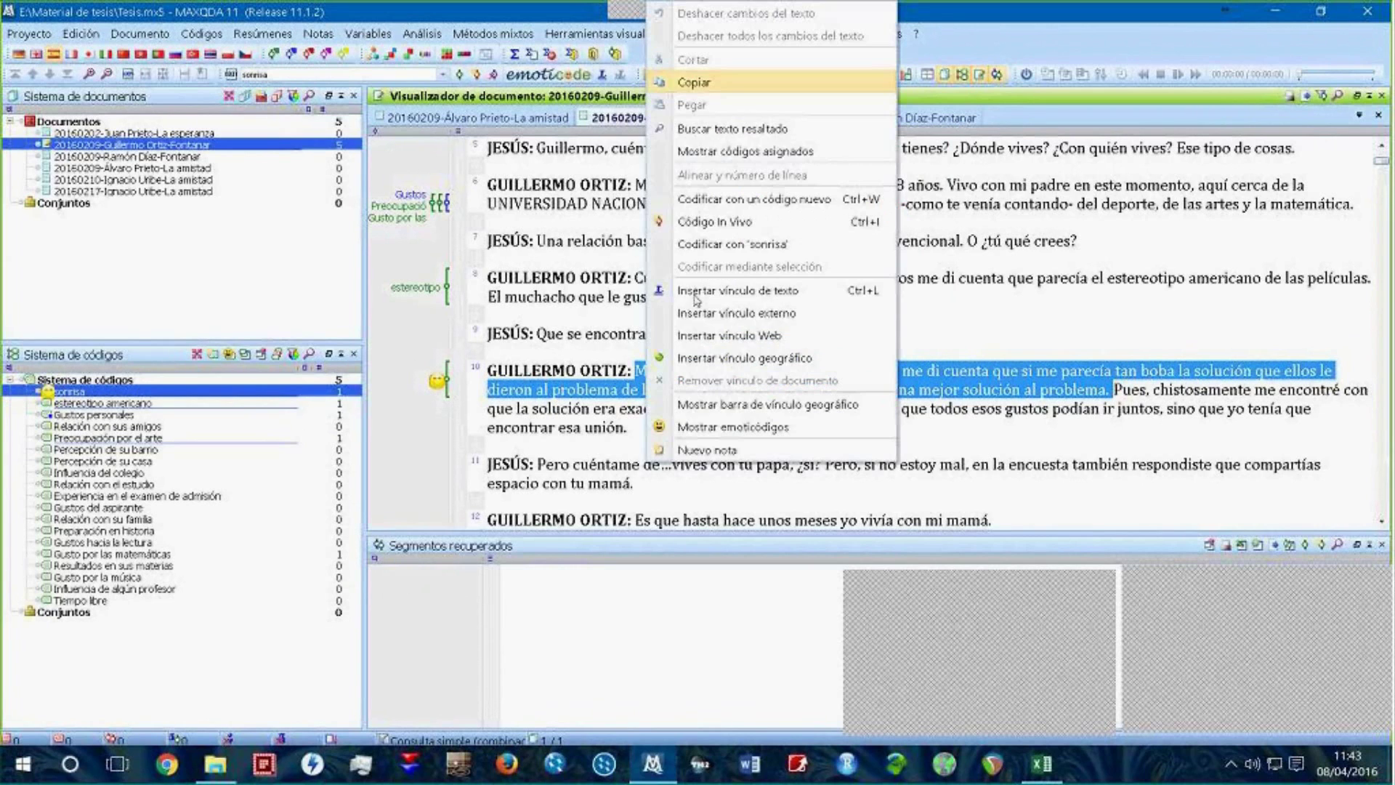
left_click(719, 199)
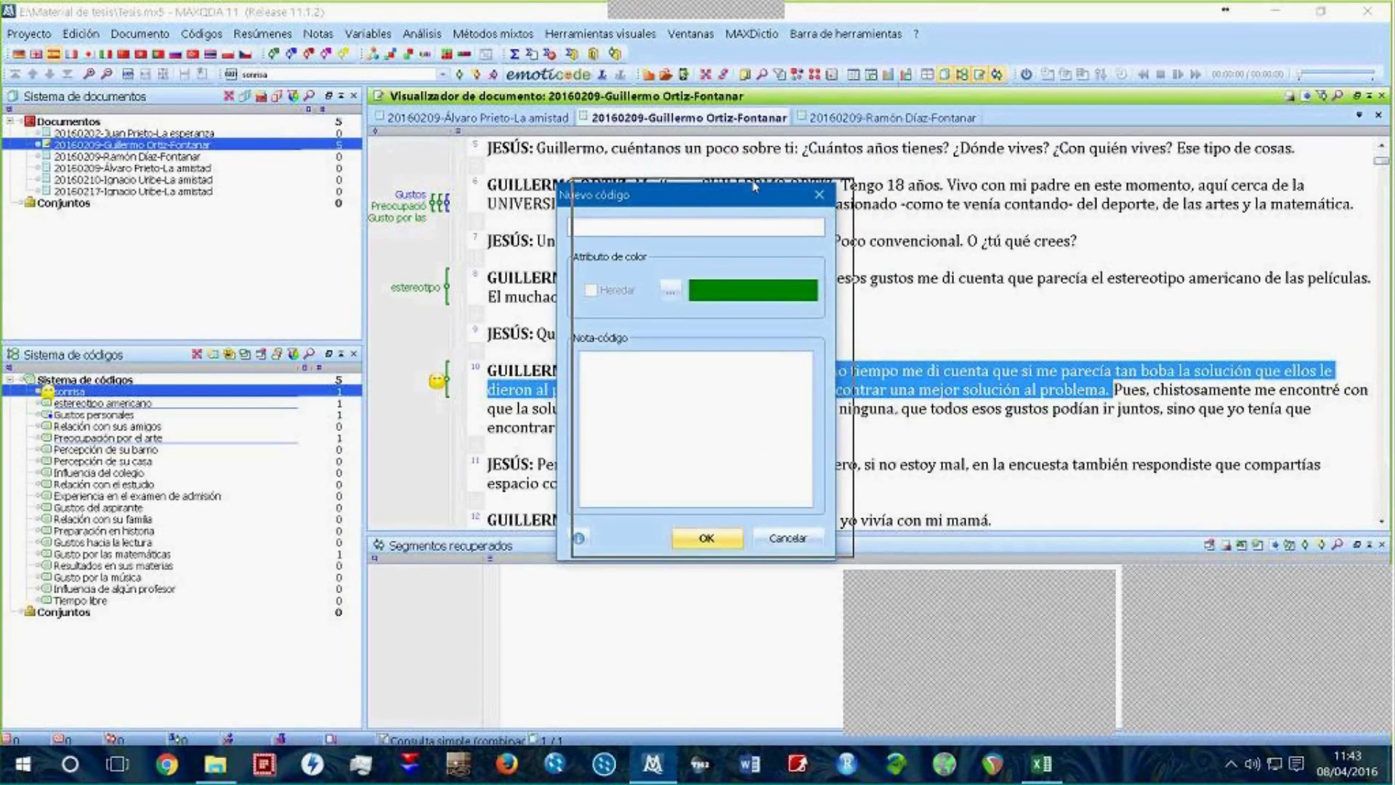
left_click_drag(639, 194, 622, 463)
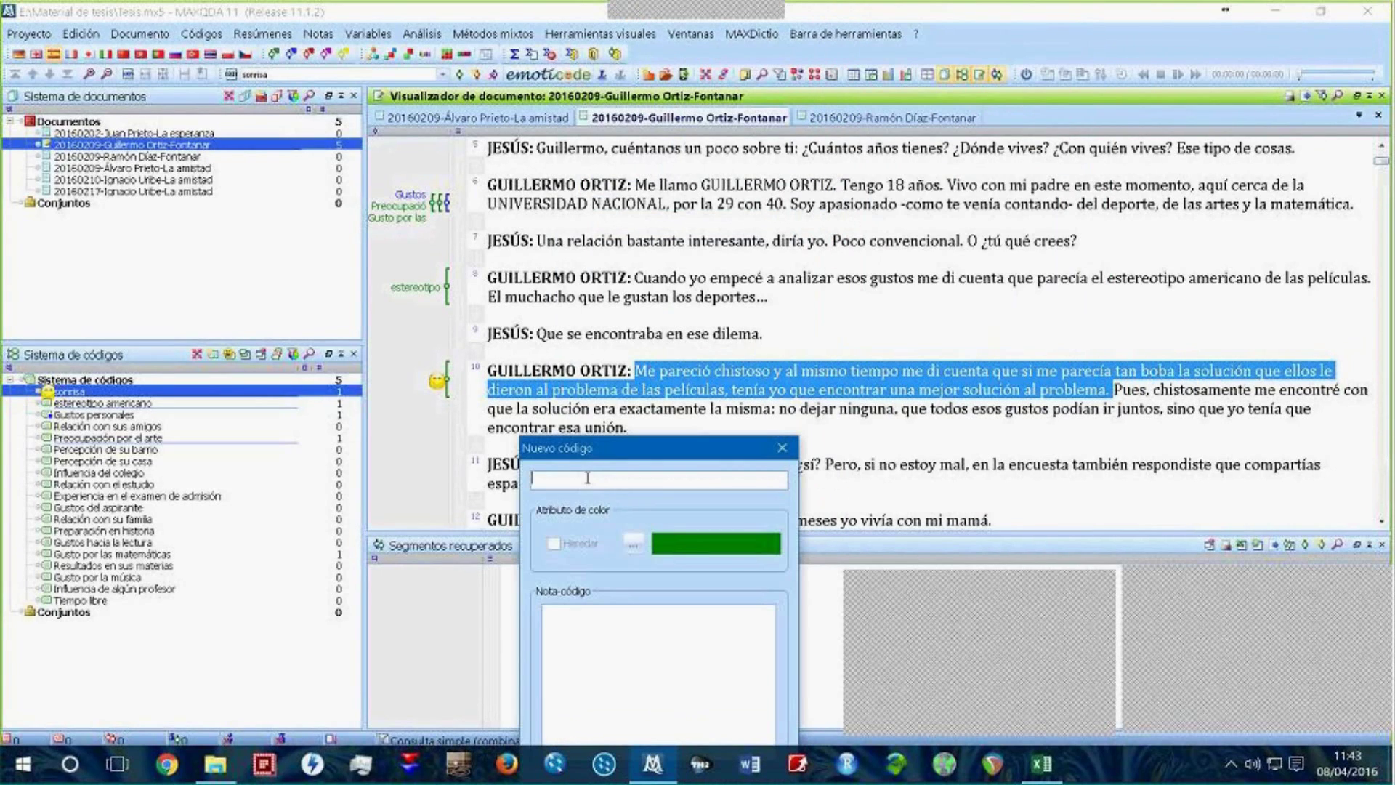
left_click(637, 547)
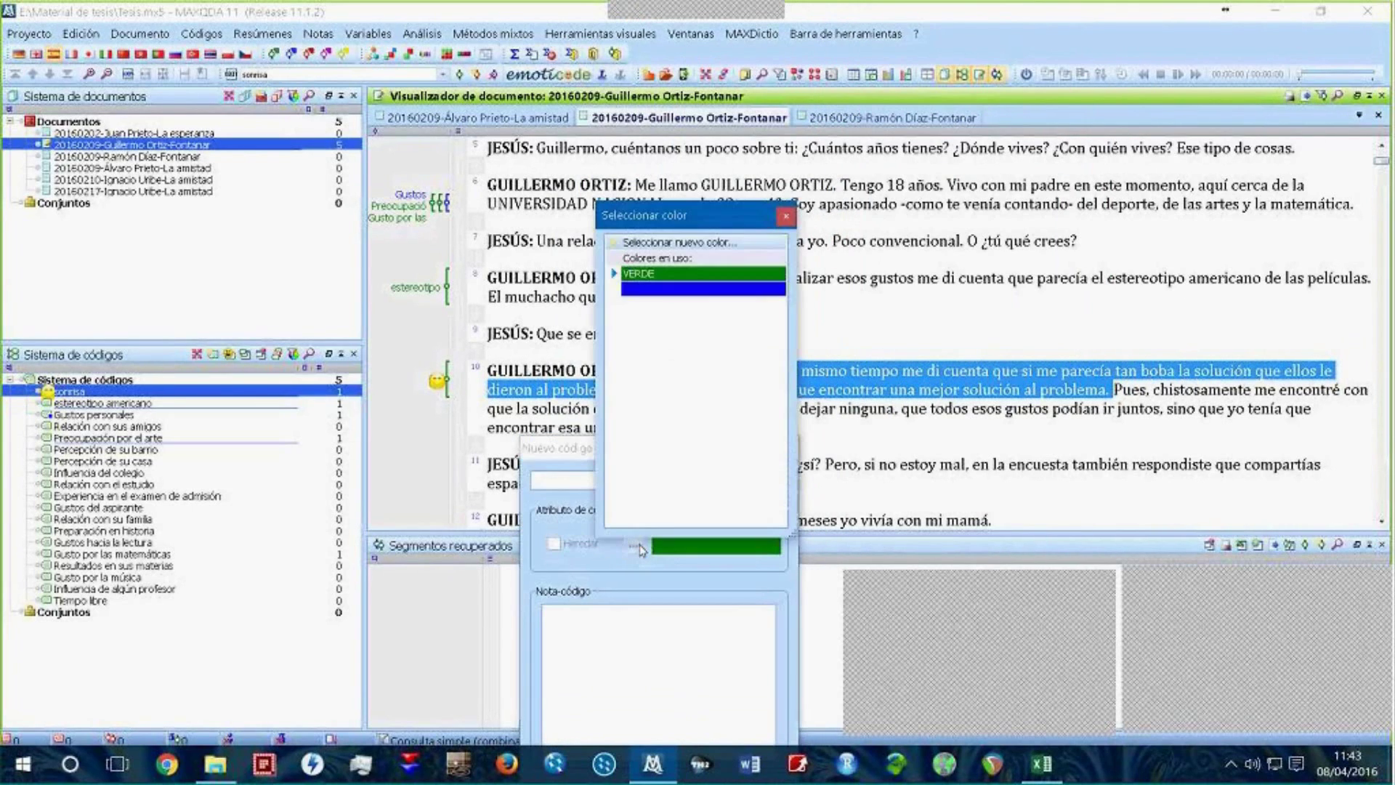
left_click(654, 289)
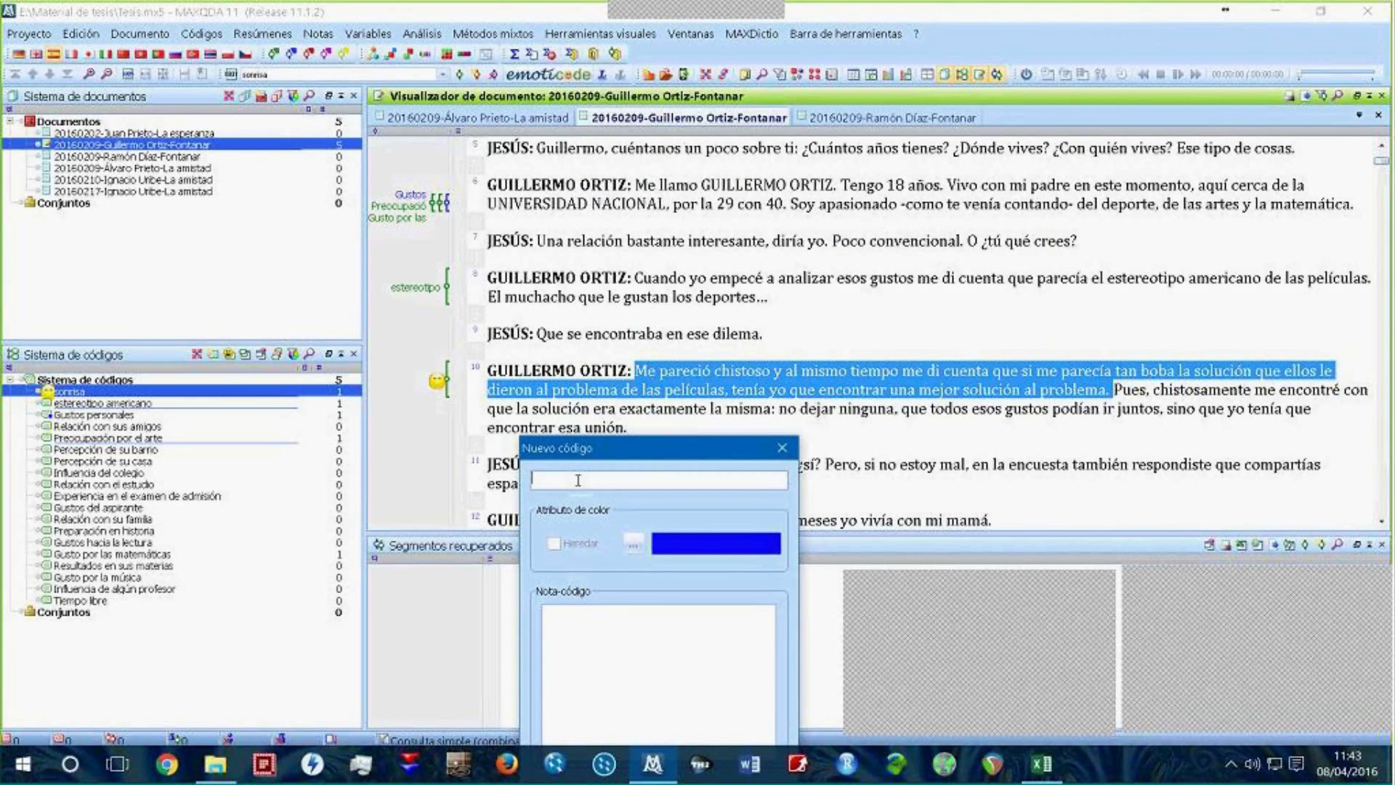
Step: Name the new blue code "Solución a sus dilemas sobre su profesión" and create it to code the selected passage
type("Solucio")
type("ón a")
type(" sus ")
type("dilem")
type("as pe")
key("BackSpace")
key("BackSpace")
type("sobre su profesión")
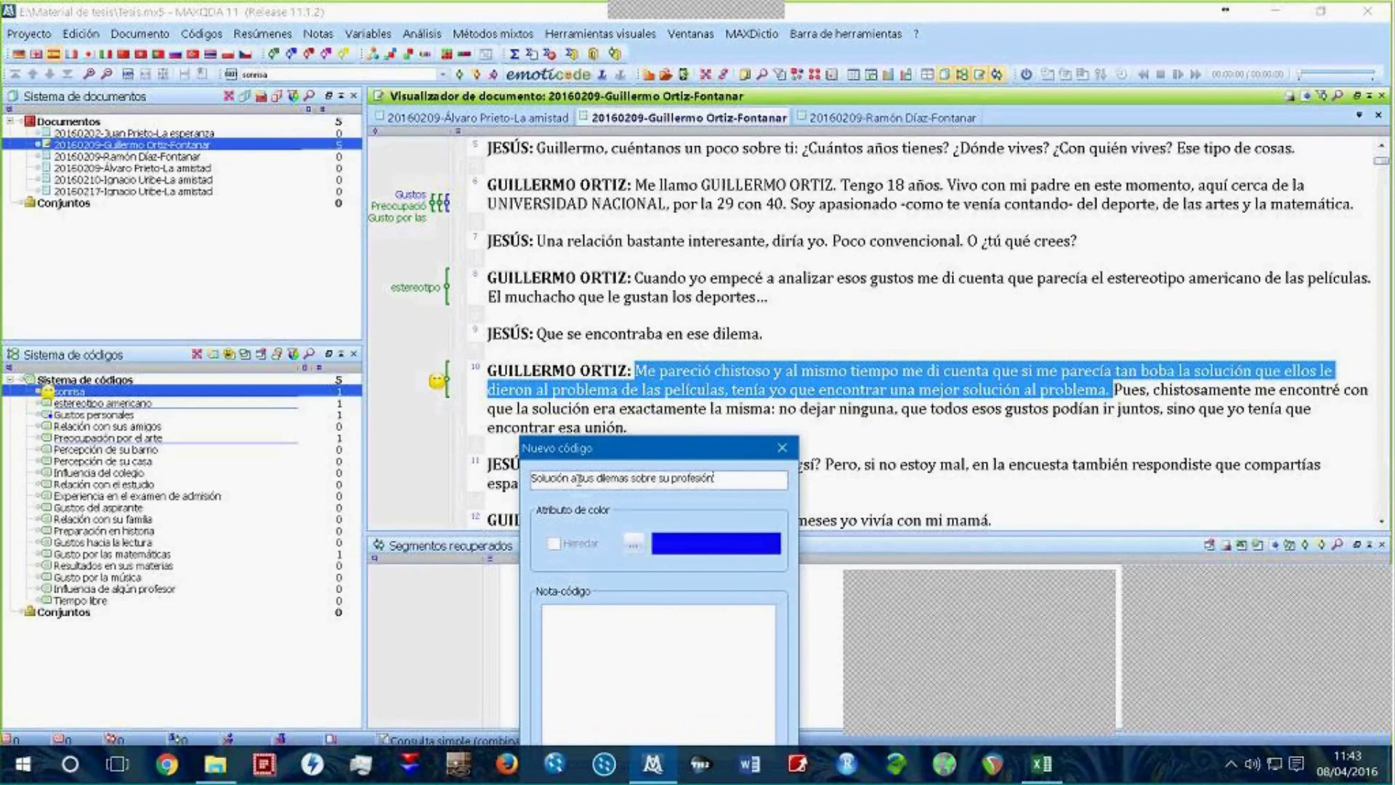
left_click_drag(641, 451, 627, 257)
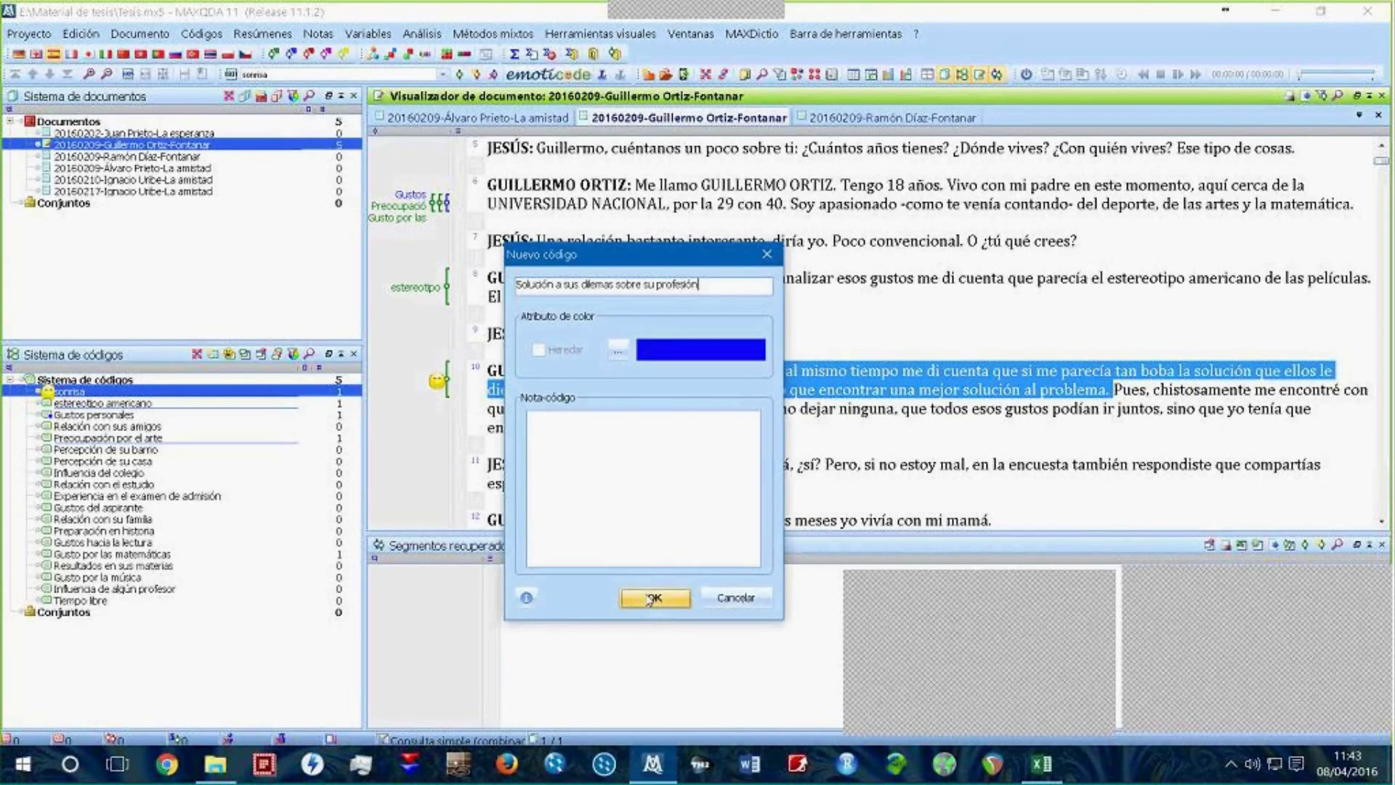
left_click(653, 598)
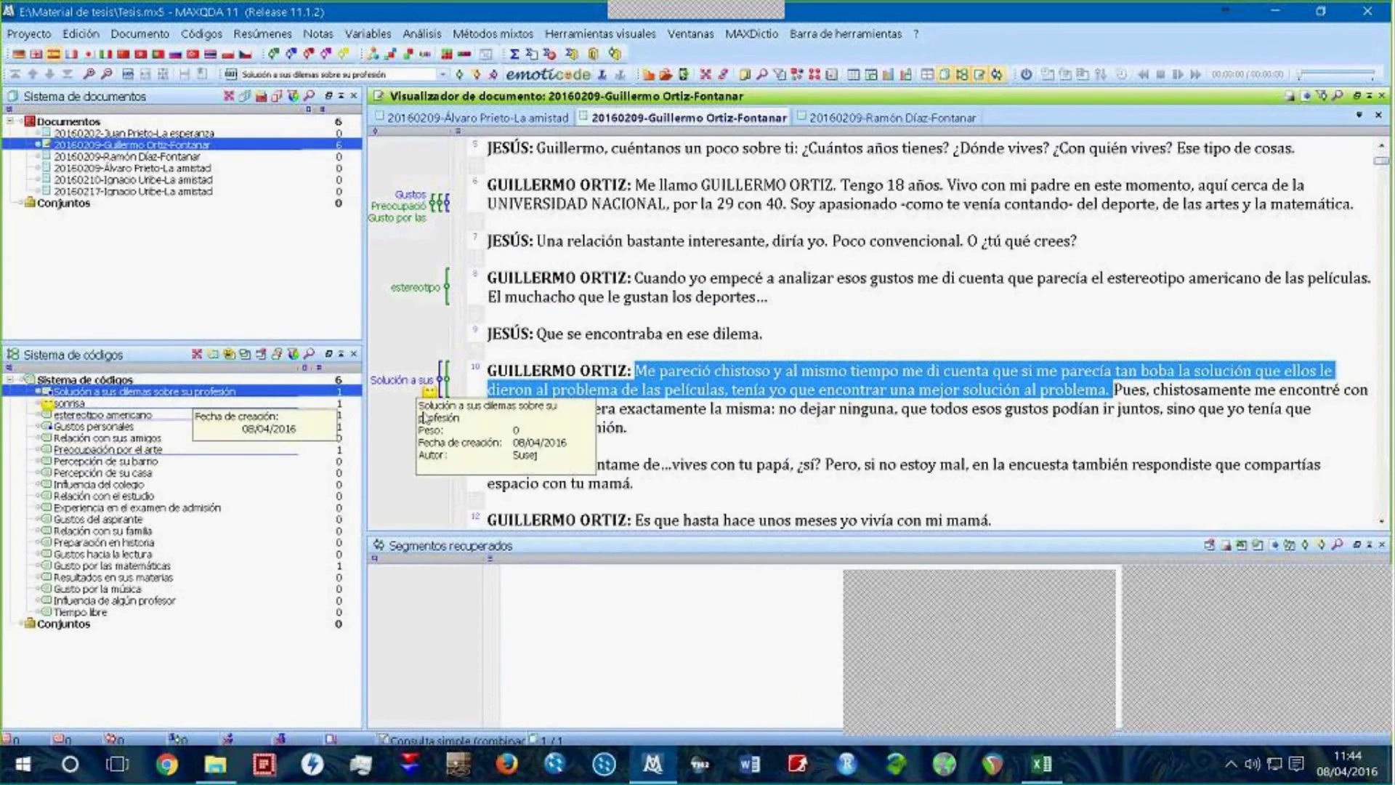
Step: Locate the sonrisa, Gustos personales and "Solución a sus dilemas sobre su profesión" codes in the code system
left_click(430, 394)
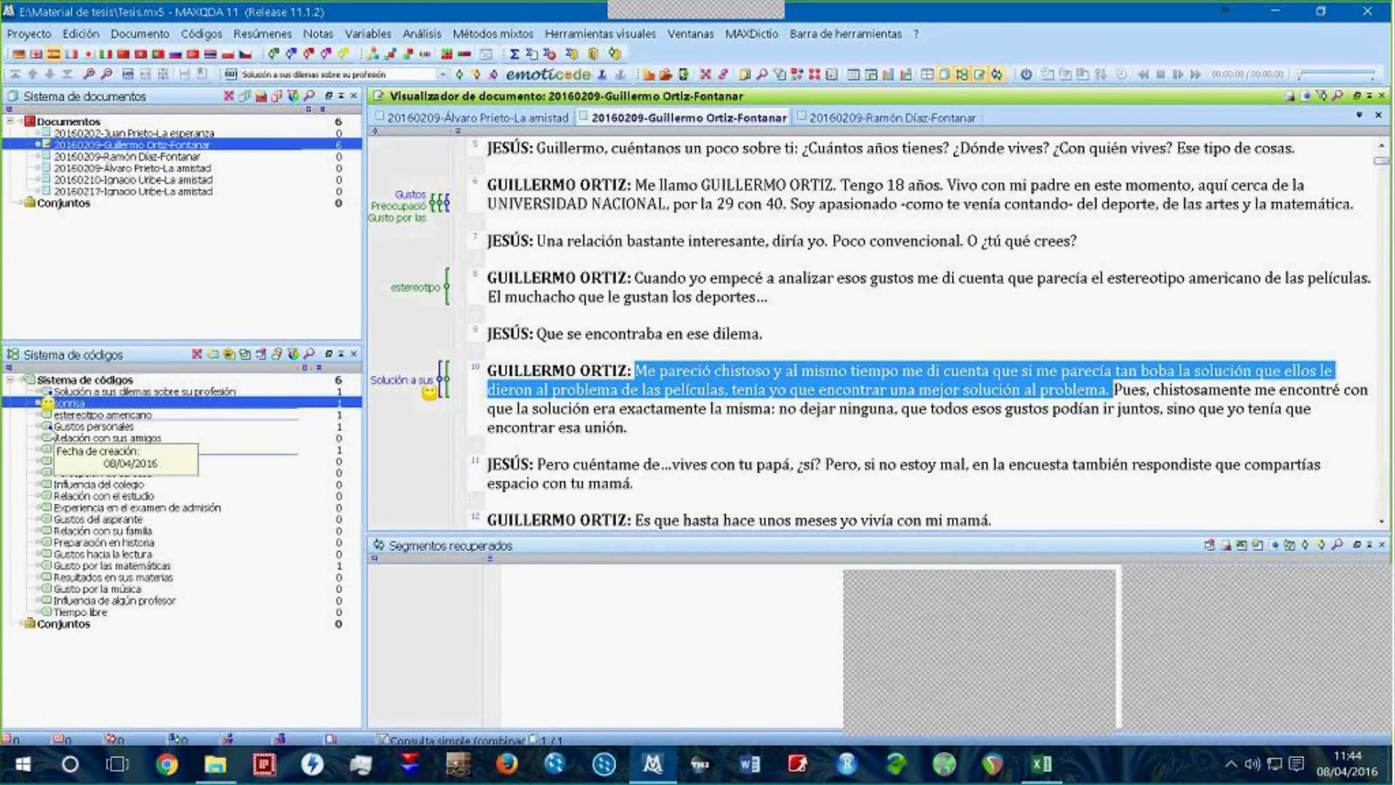
left_click(55, 428)
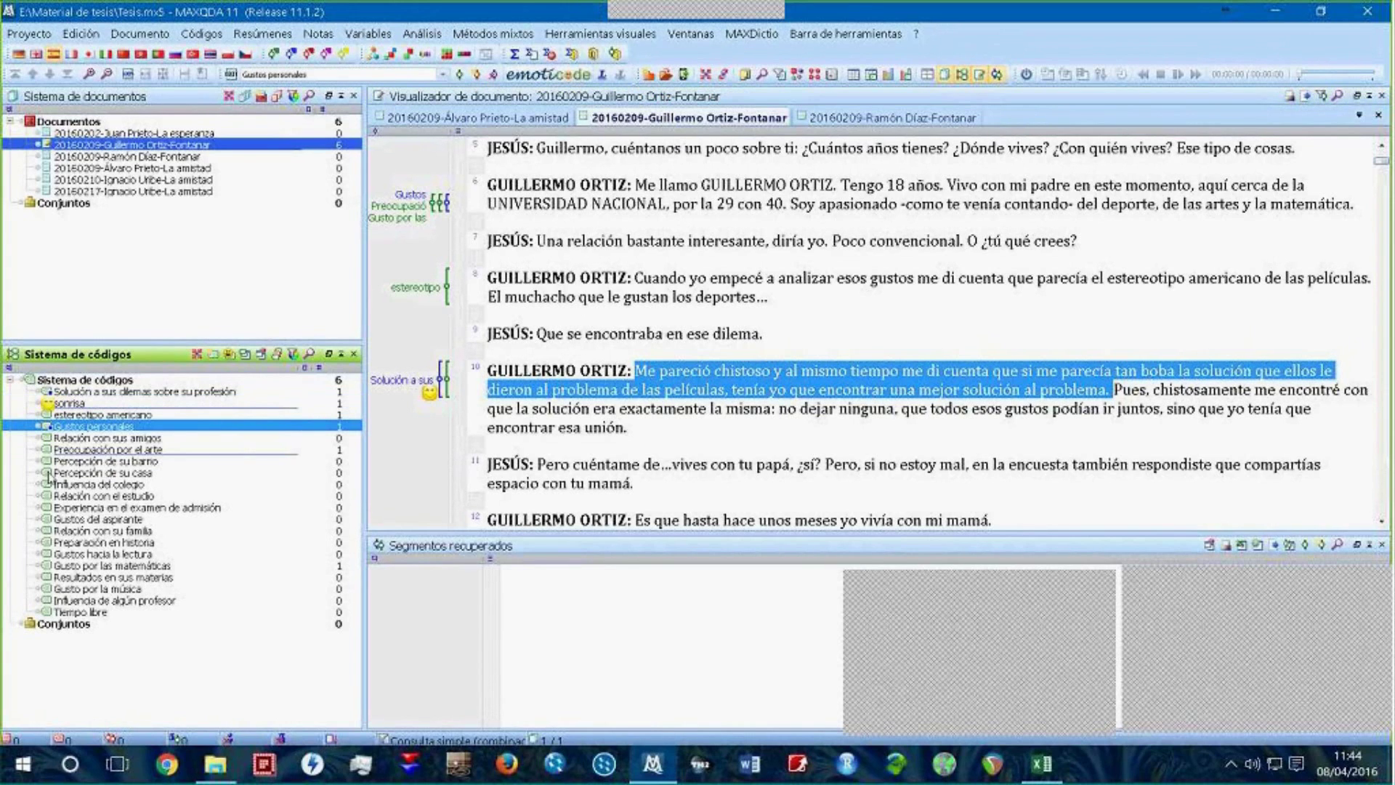
left_click(75, 380)
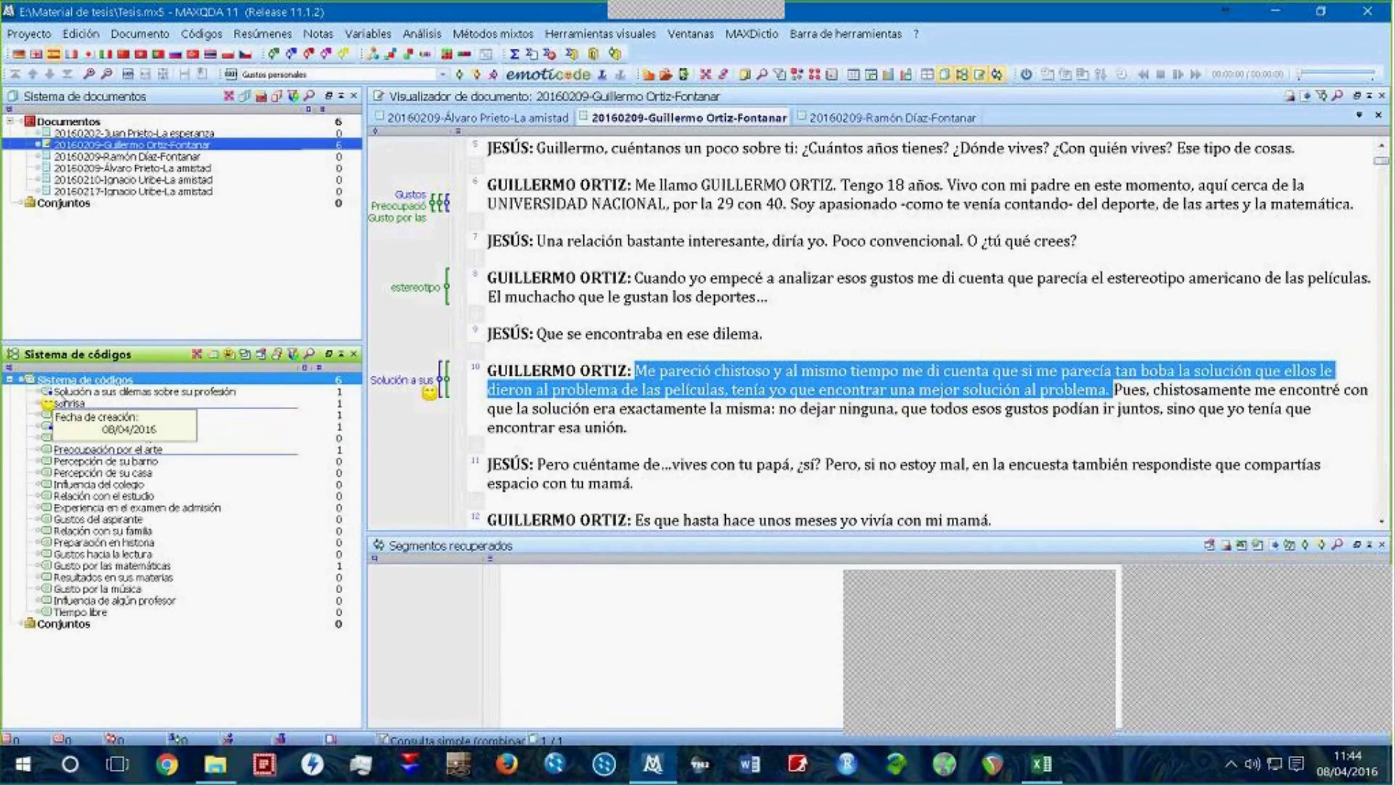
left_click(67, 393)
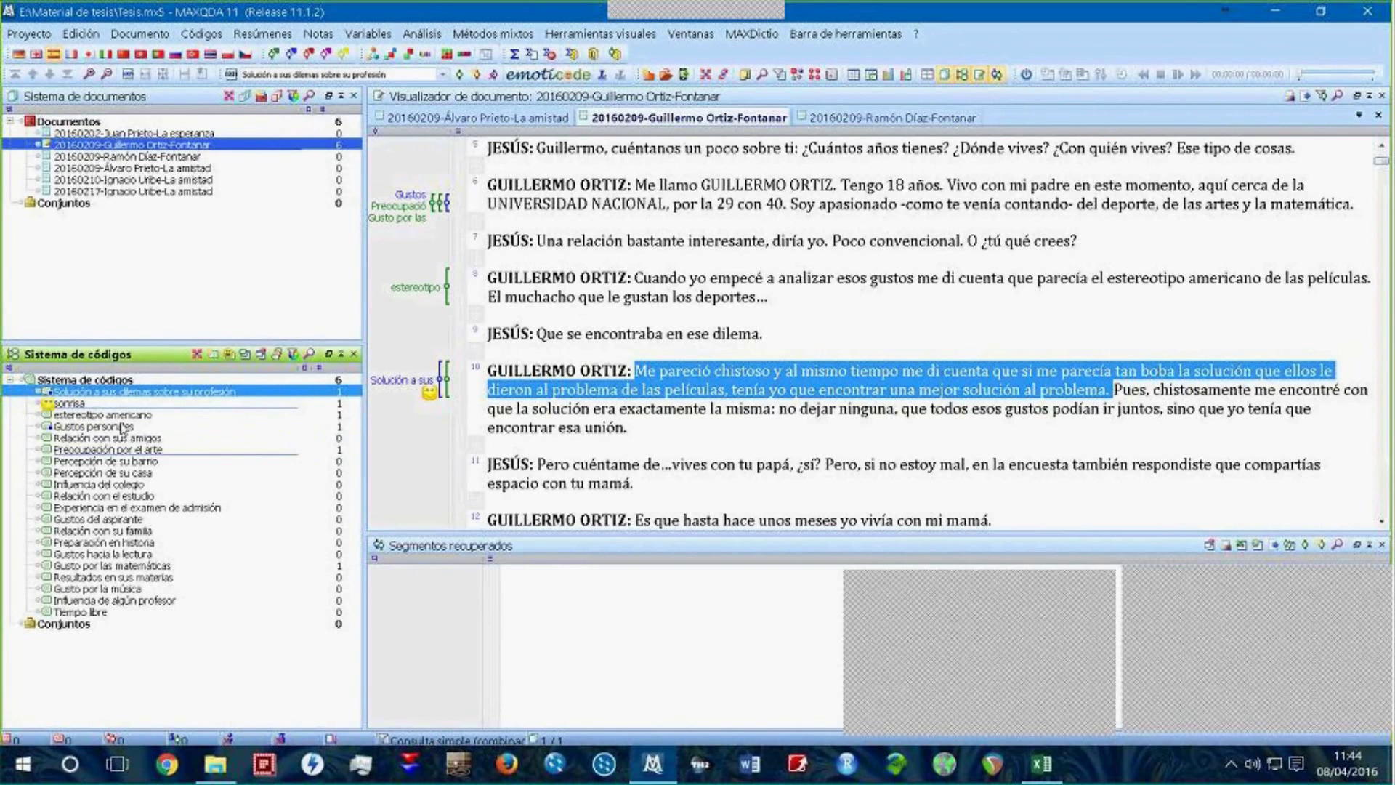
Step: Highlight the estereotipo americano segment in paragraph 8 and inspect the options available for its code
left_click(417, 290)
left_click(107, 415)
right_click(107, 415)
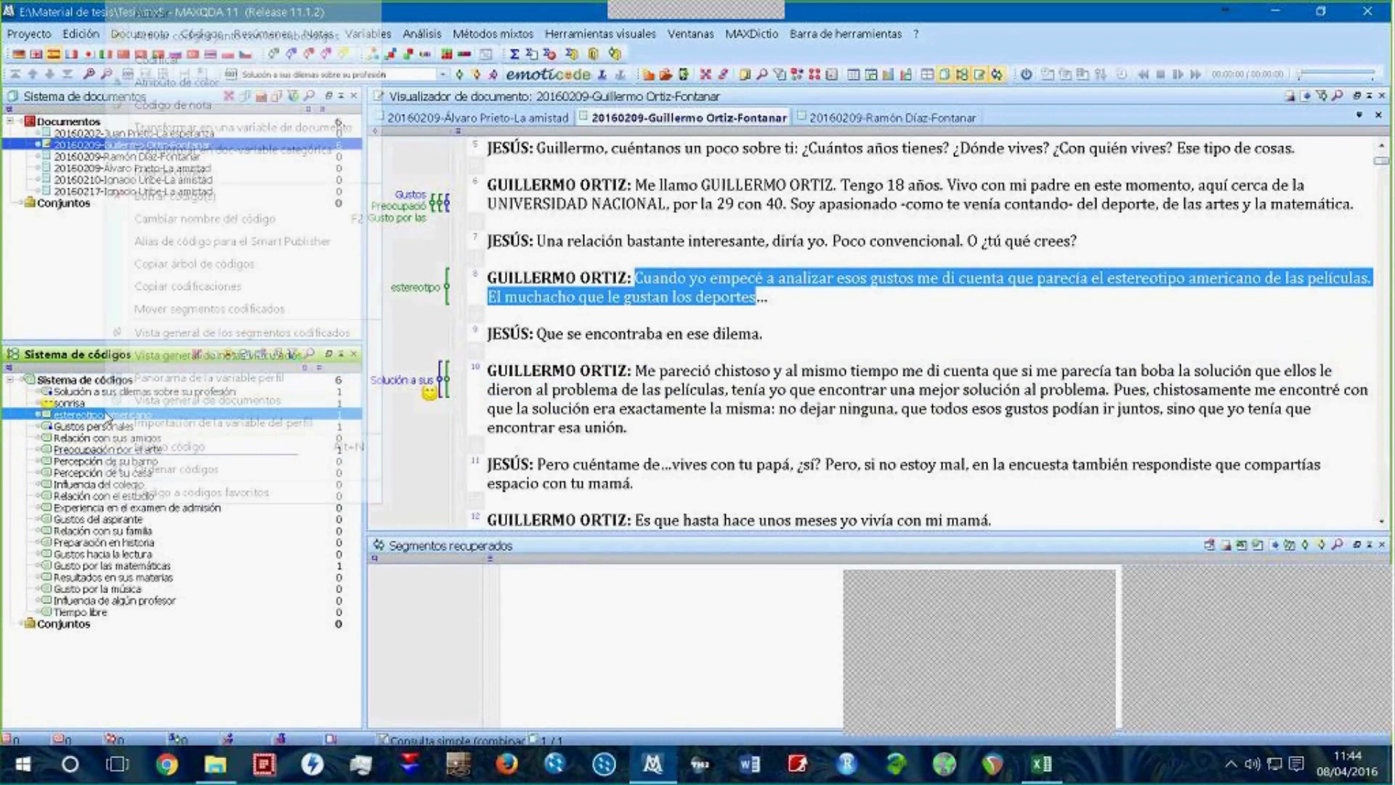
left_click(35, 305)
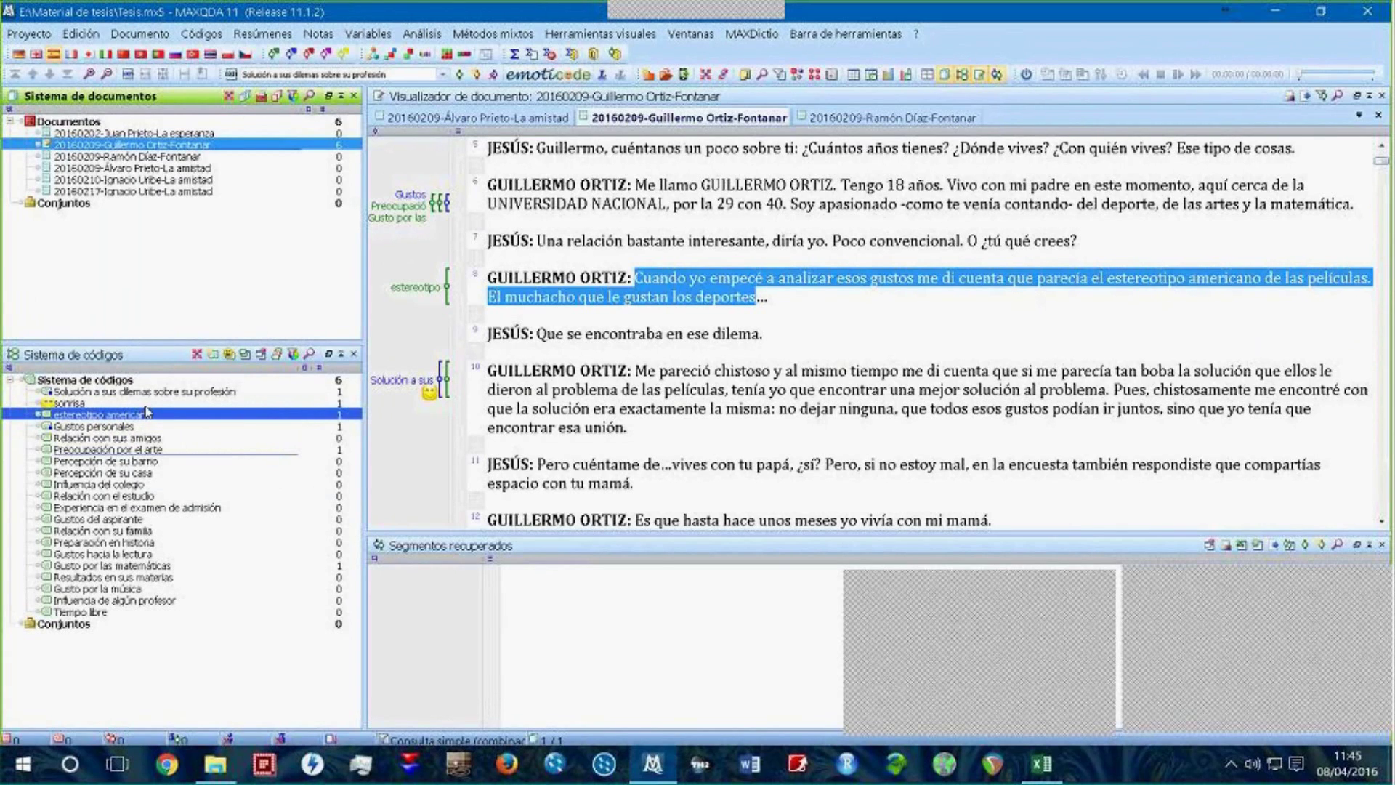
Step: Switch the code system to the emoticode view to check the assigned emoticodes, and restore the full code list
left_click(229, 355)
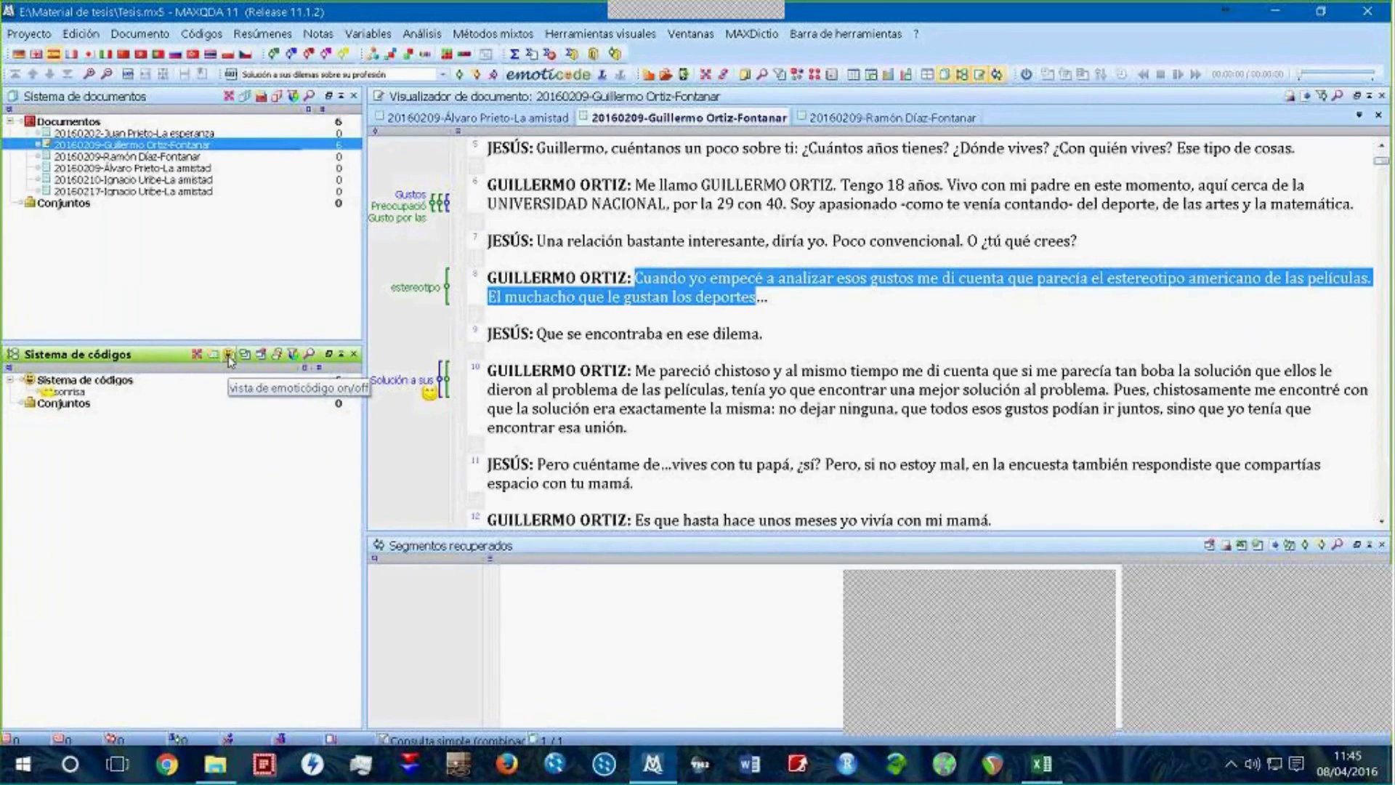
left_click(230, 356)
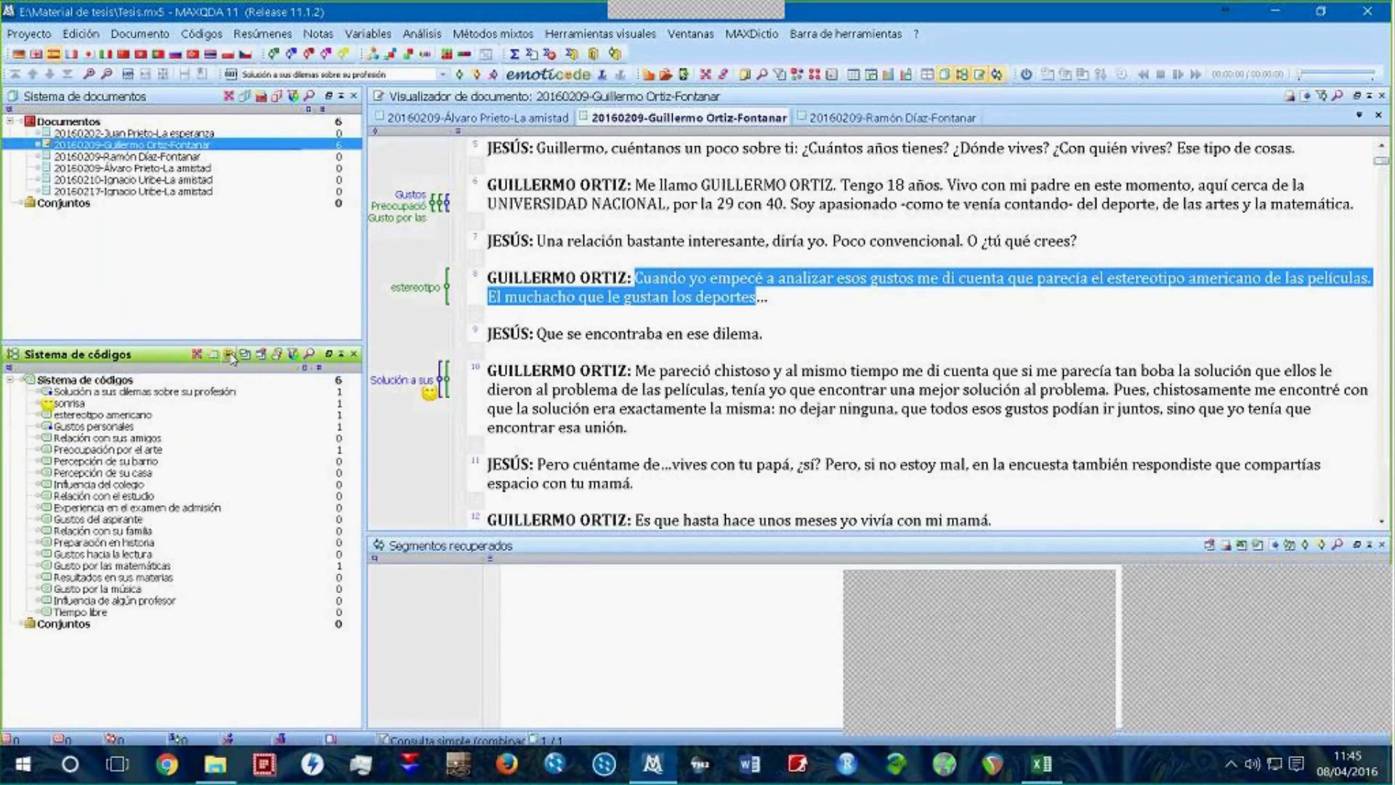
left_click(229, 356)
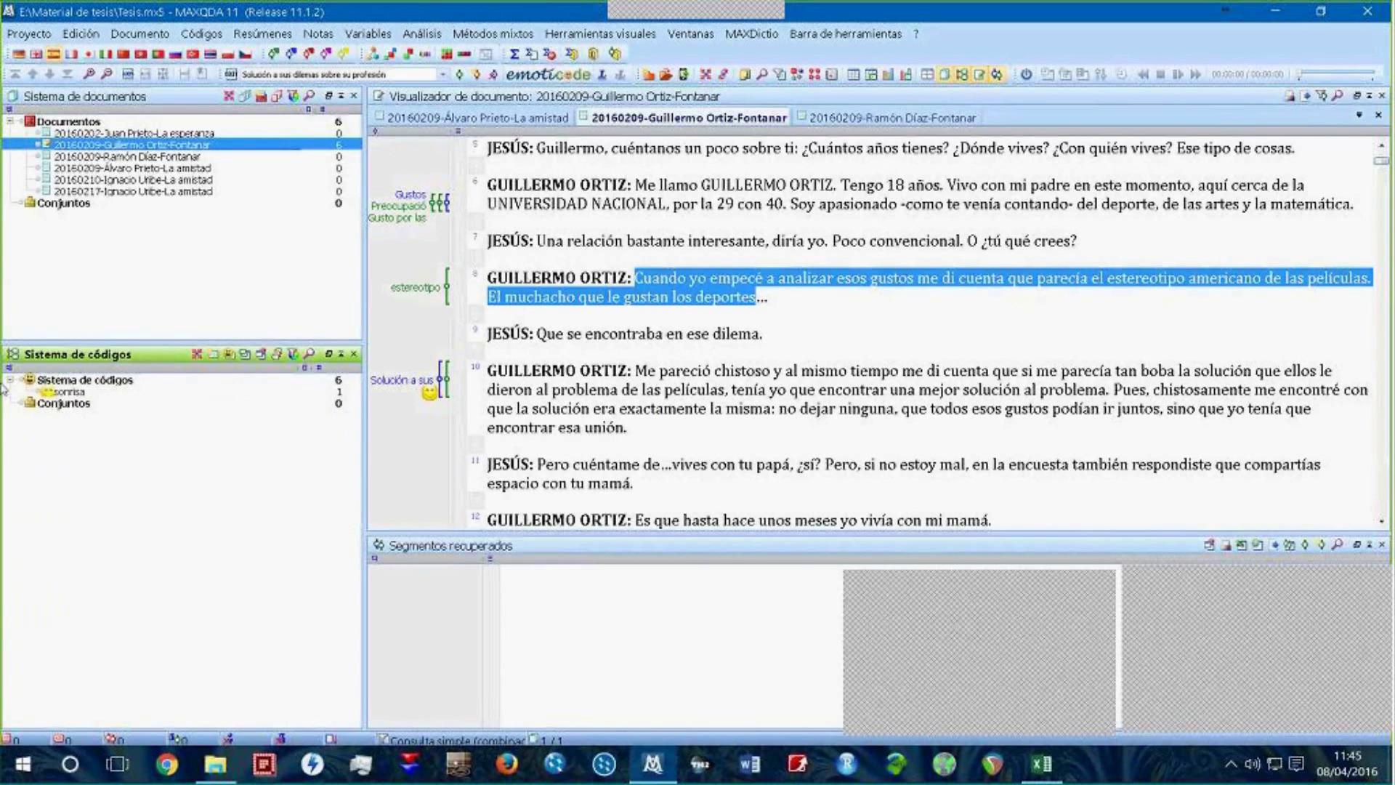
left_click(229, 356)
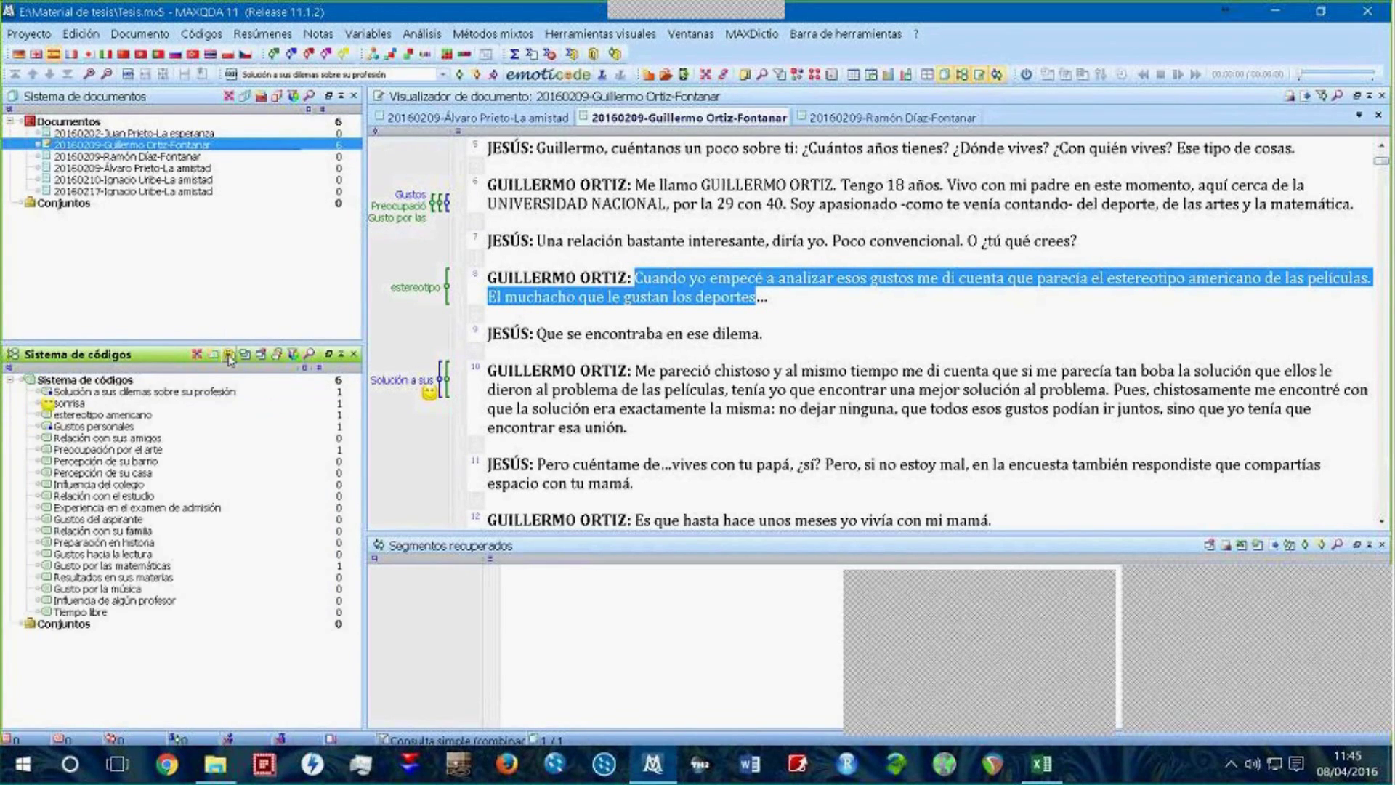
left_click(230, 356)
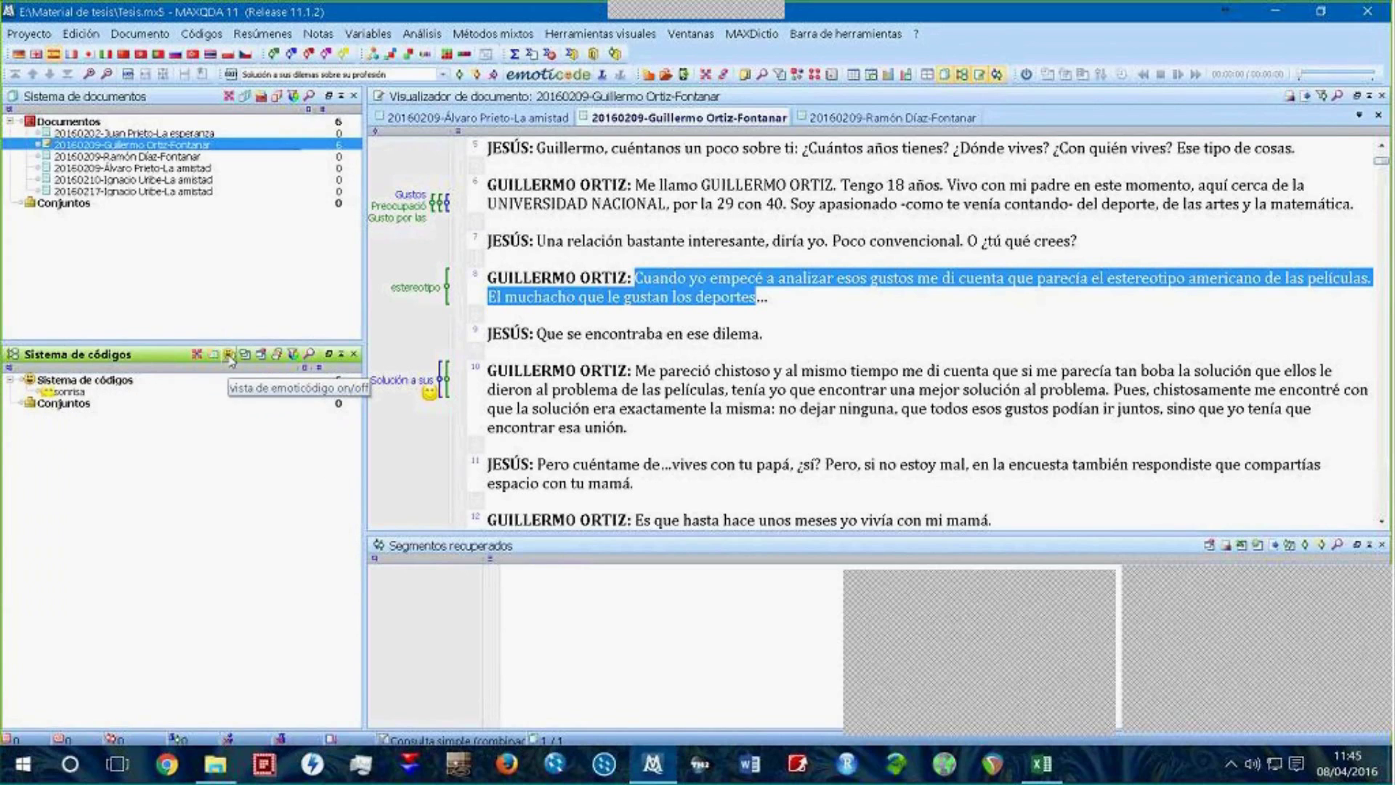
left_click(230, 356)
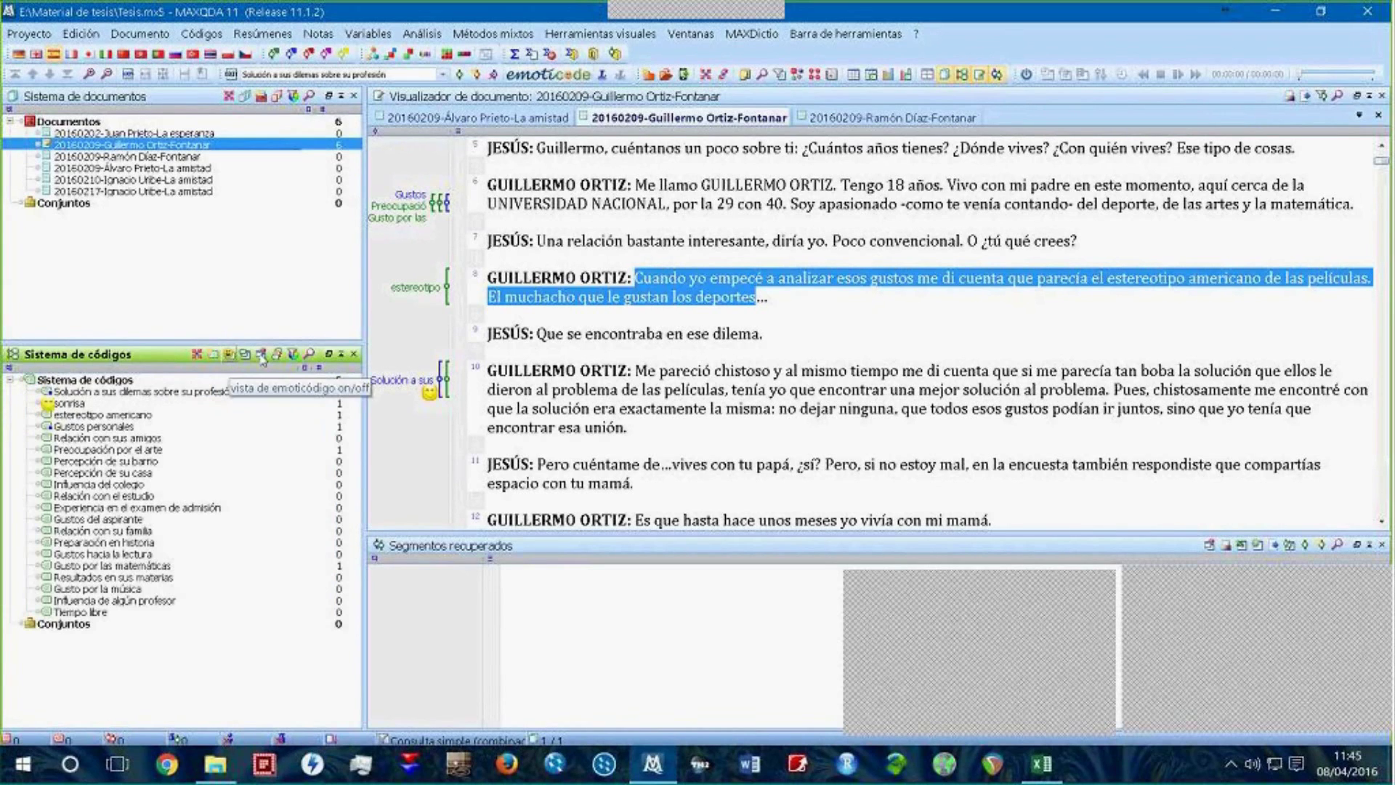
Step: Activate all blue codes using the code system's colour filter
left_click(294, 355)
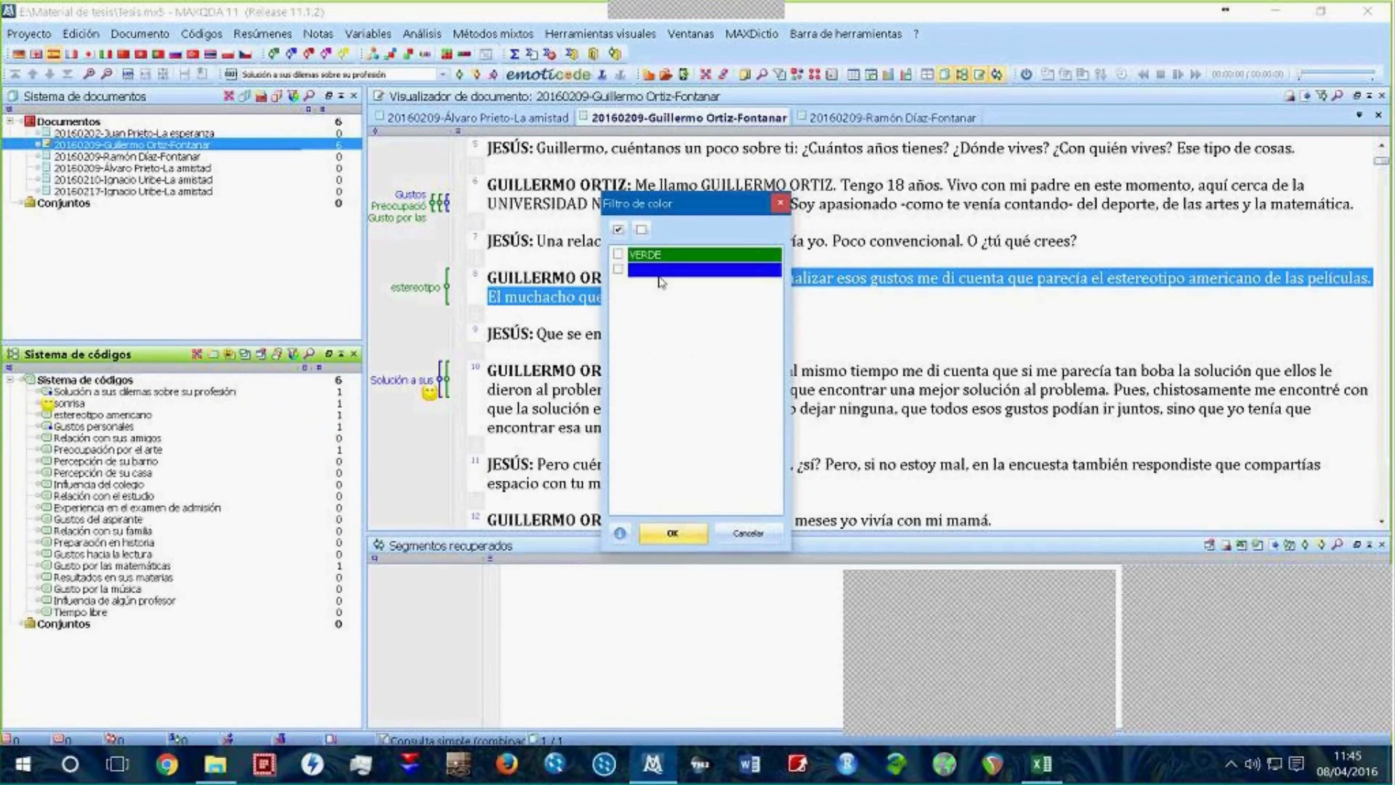
left_click(619, 270)
left_click(670, 531)
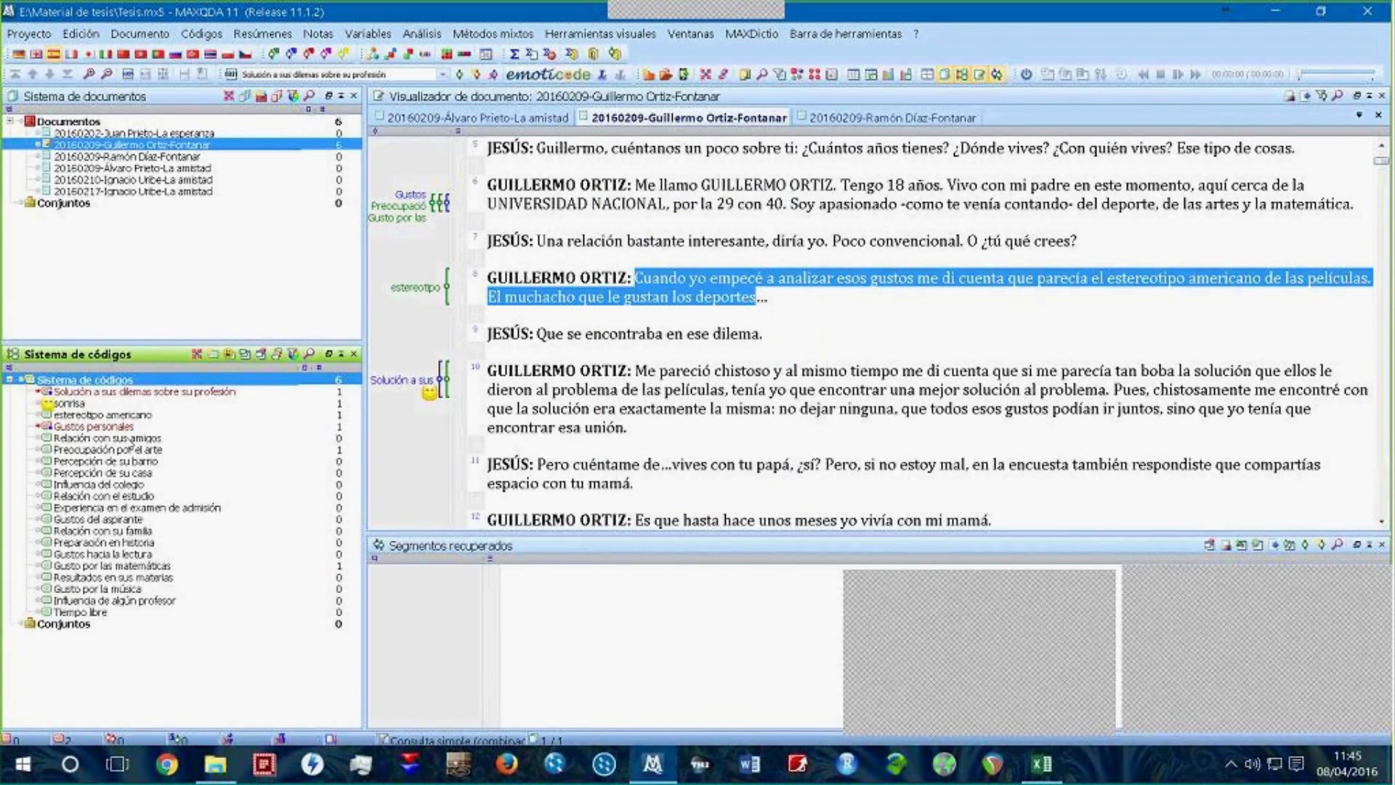
left_click(82, 393)
left_click_drag(73, 428, 80, 402)
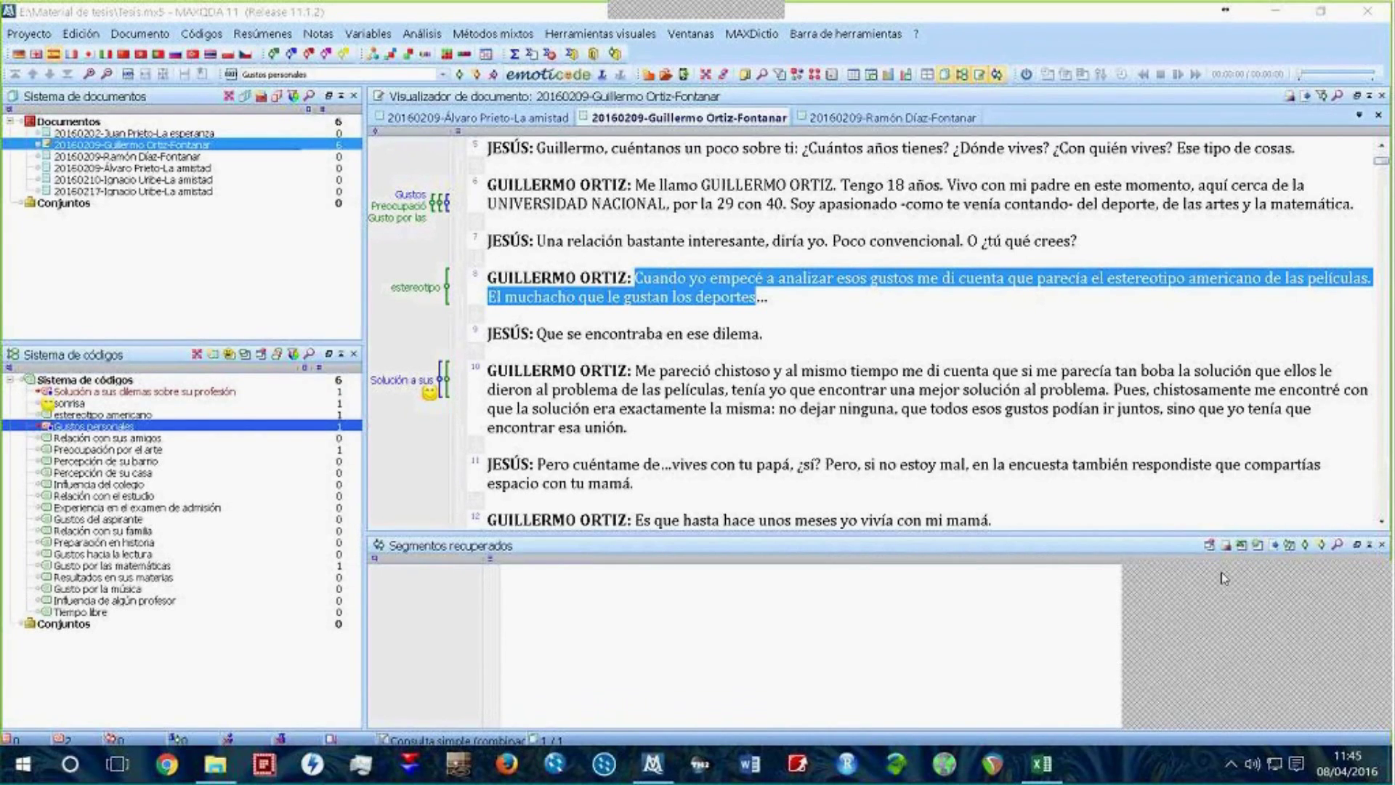
left_click(521, 124)
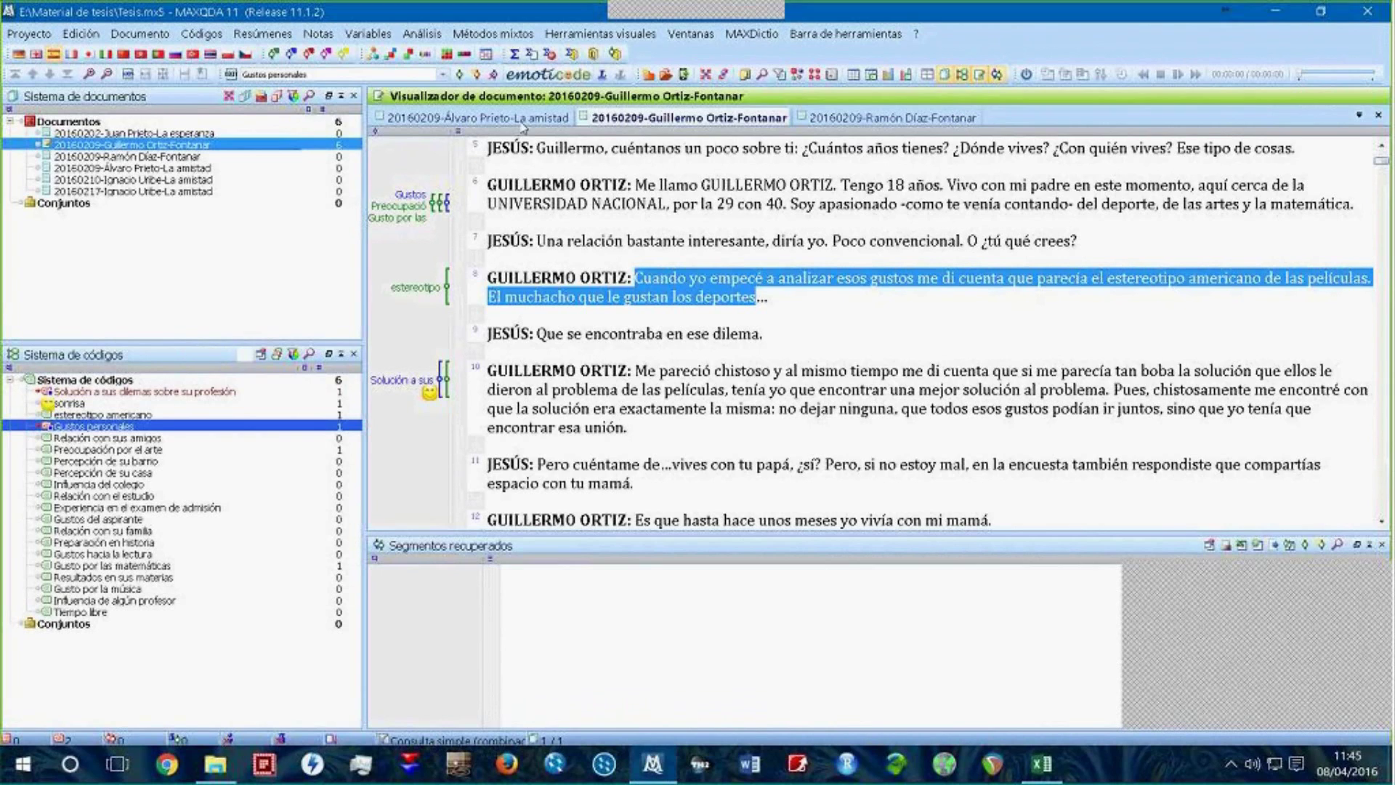
left_click(420, 34)
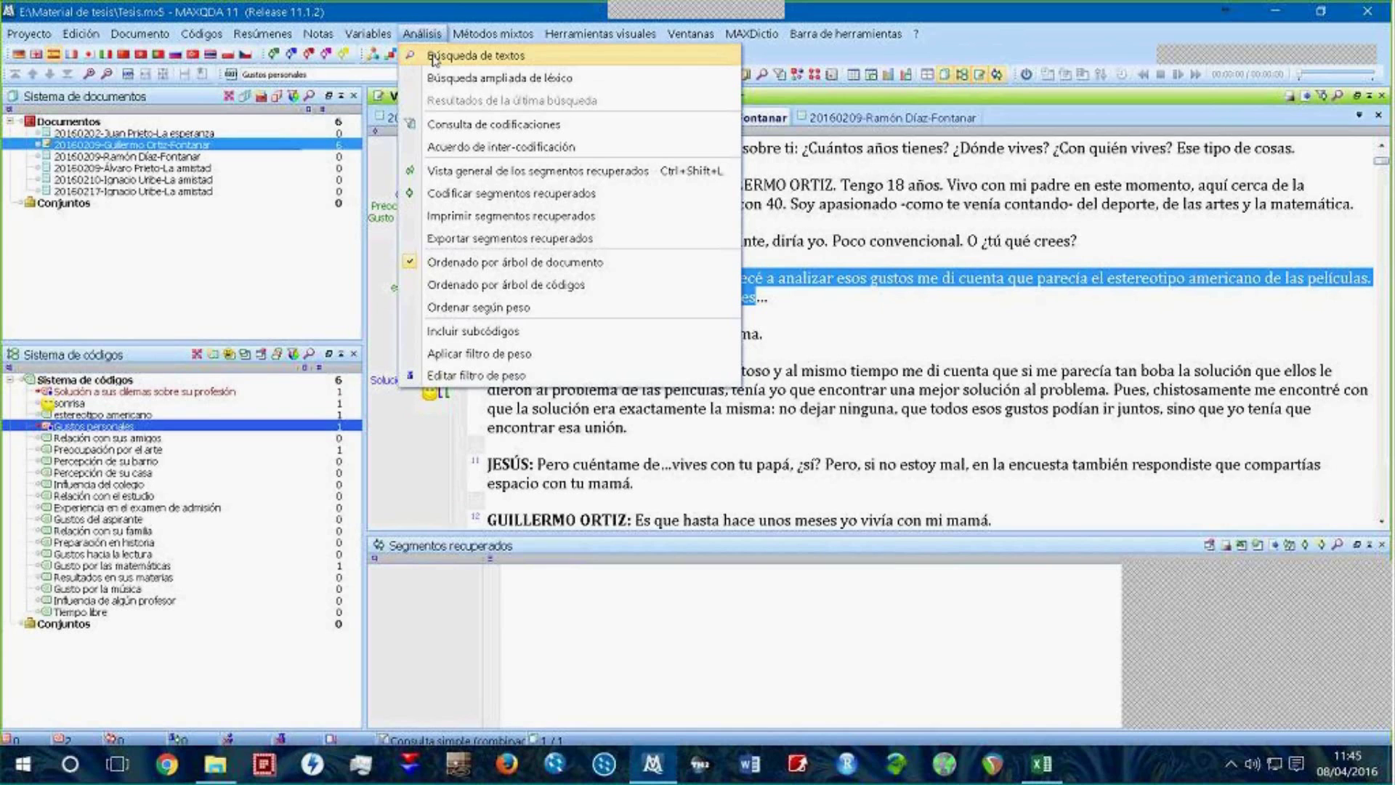
left_click(434, 57)
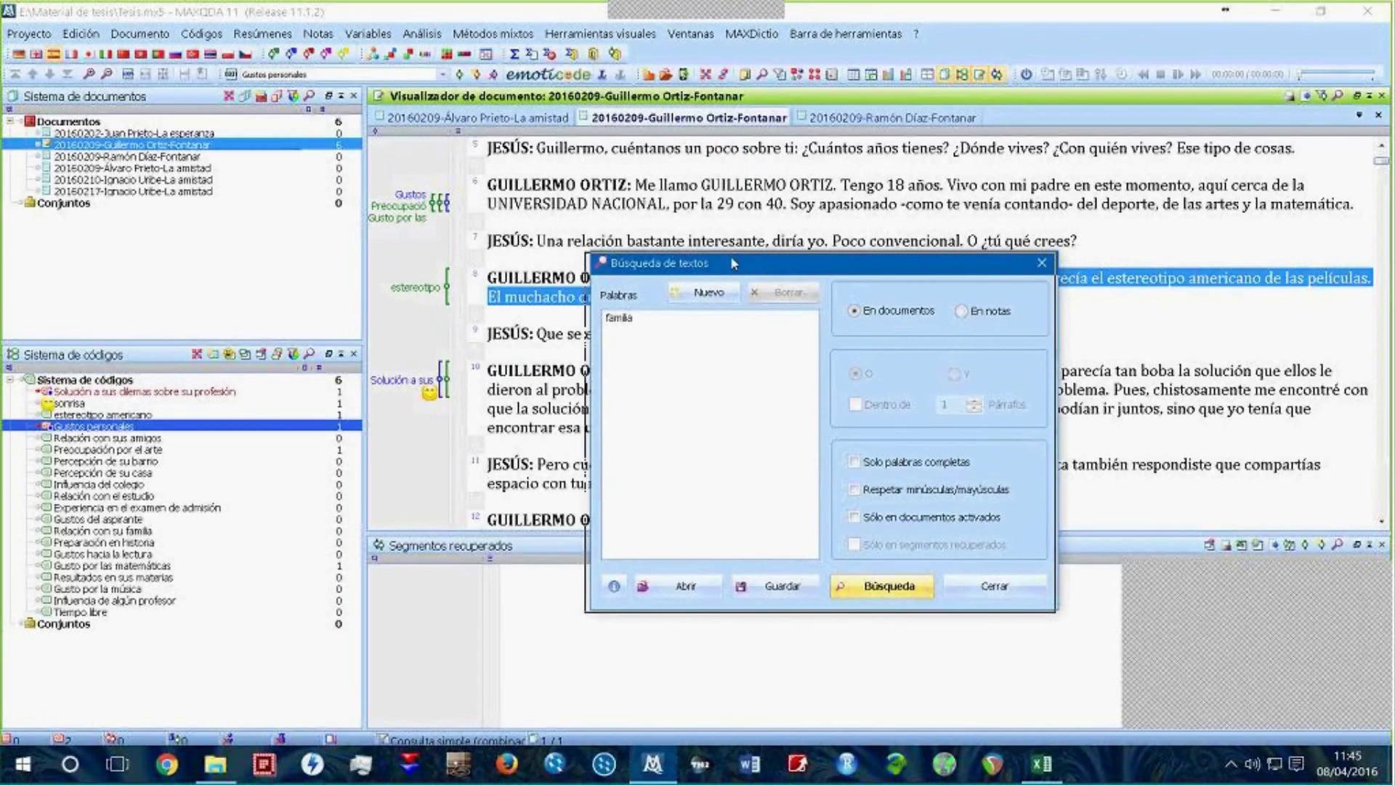
left_click_drag(733, 263, 628, 245)
left_click(530, 299)
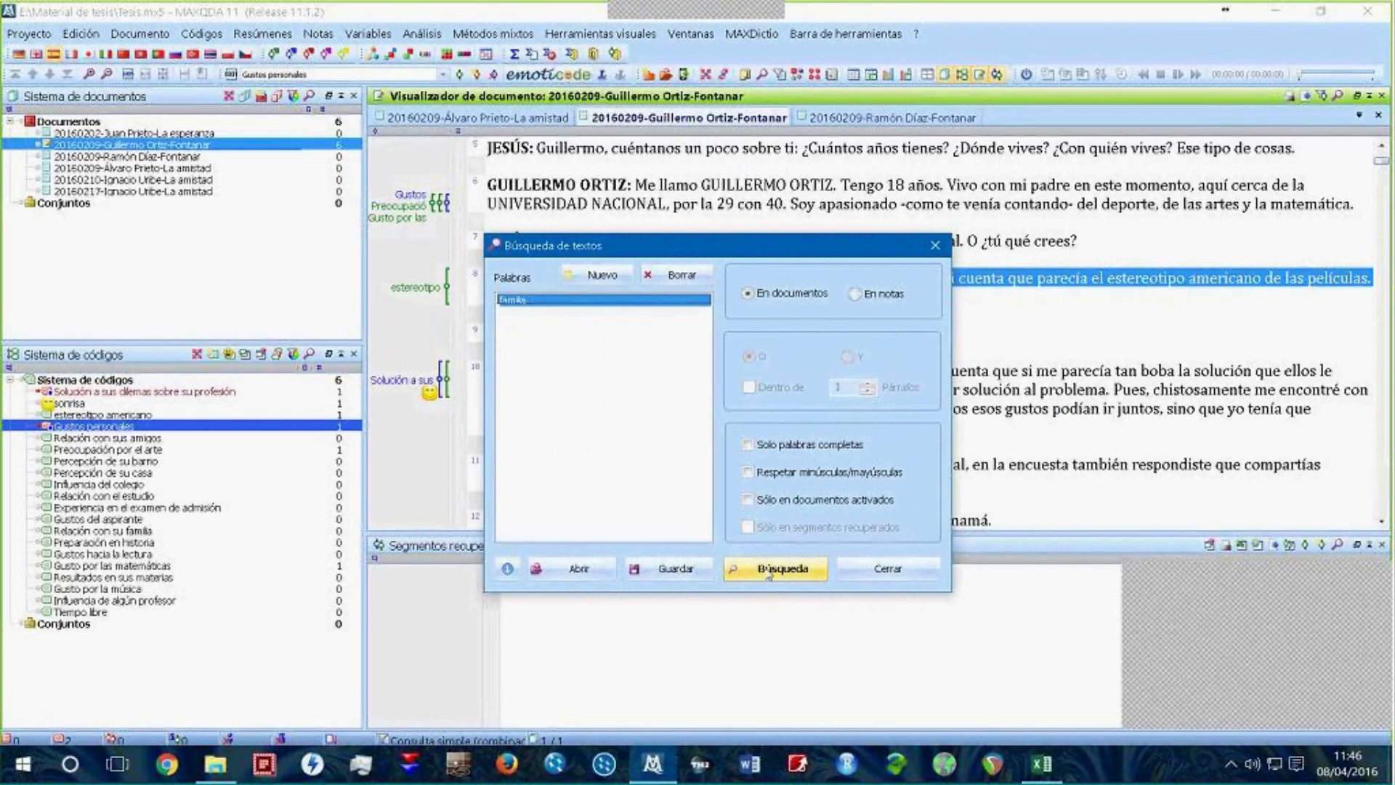
left_click(888, 568)
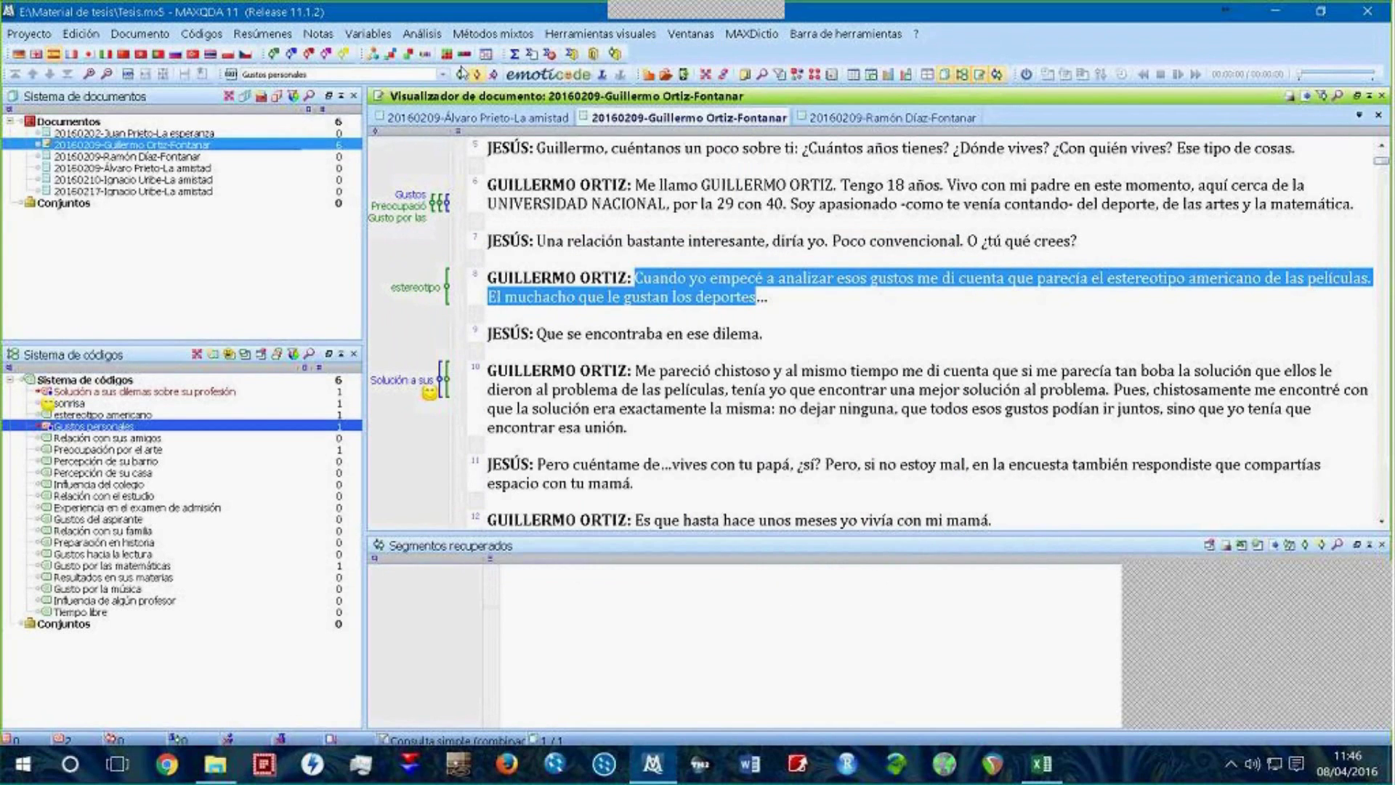
Step: Start an extended lexical search in the documents with "familia" and "papá" as the first two alternative terms
left_click(422, 33)
left_click(446, 83)
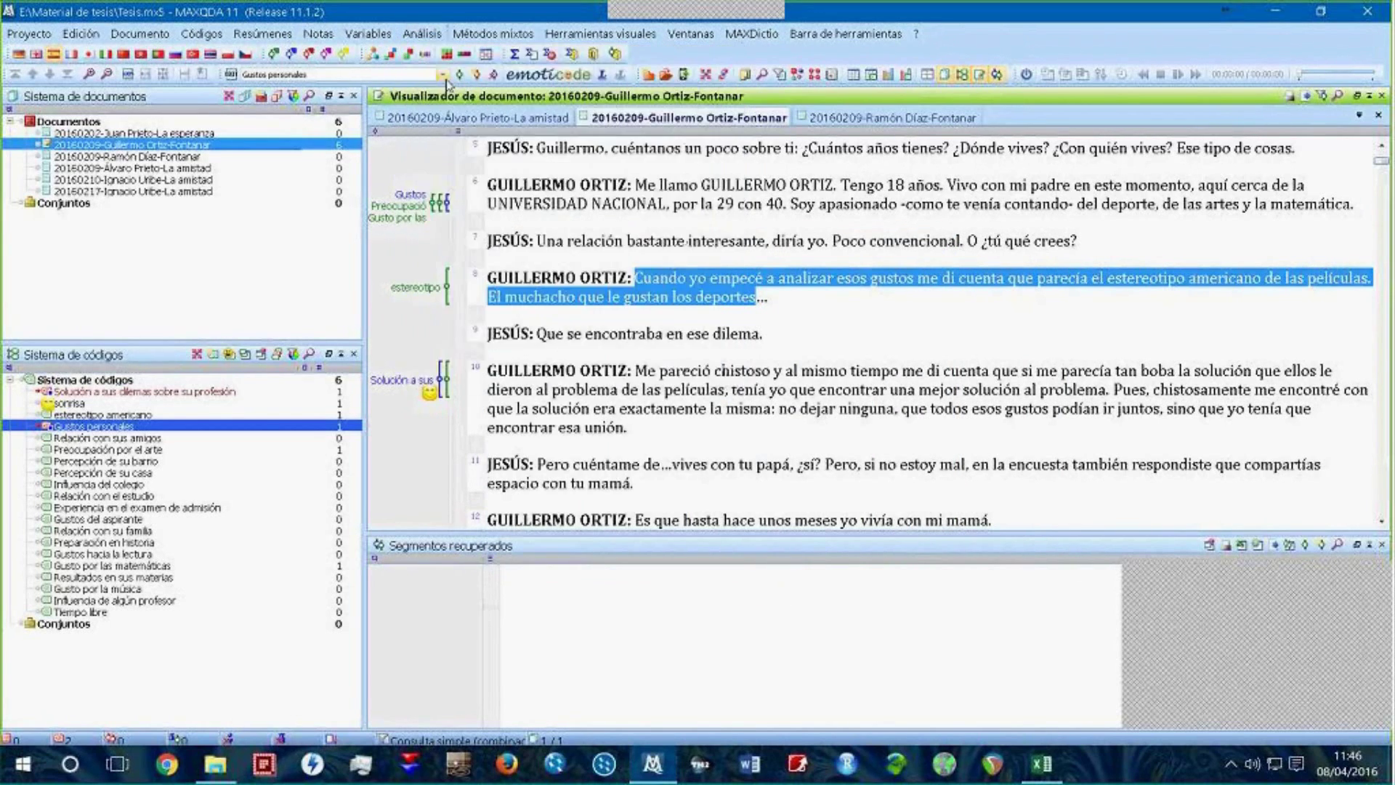
left_click_drag(457, 193, 788, 158)
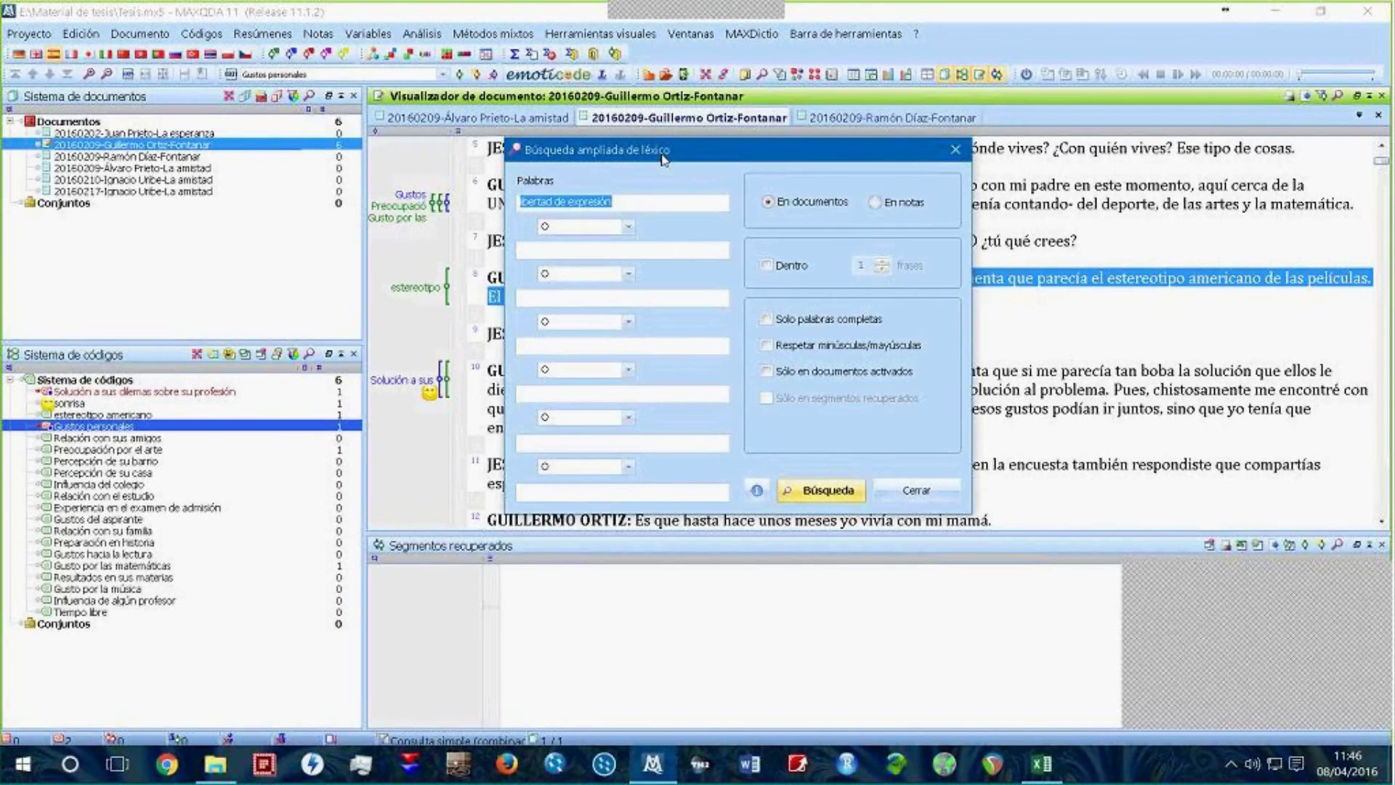
left_click_drag(665, 158, 750, 302)
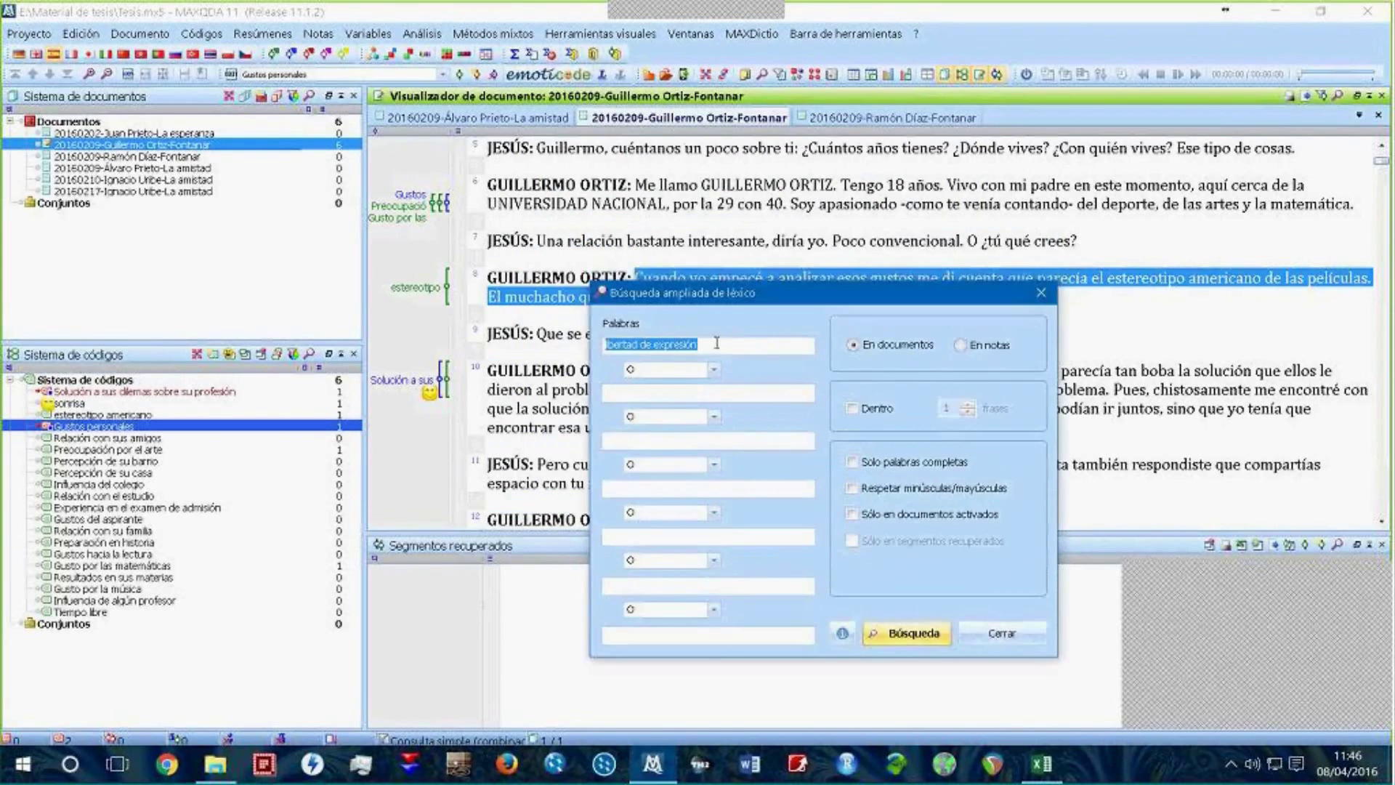
type("tamilia")
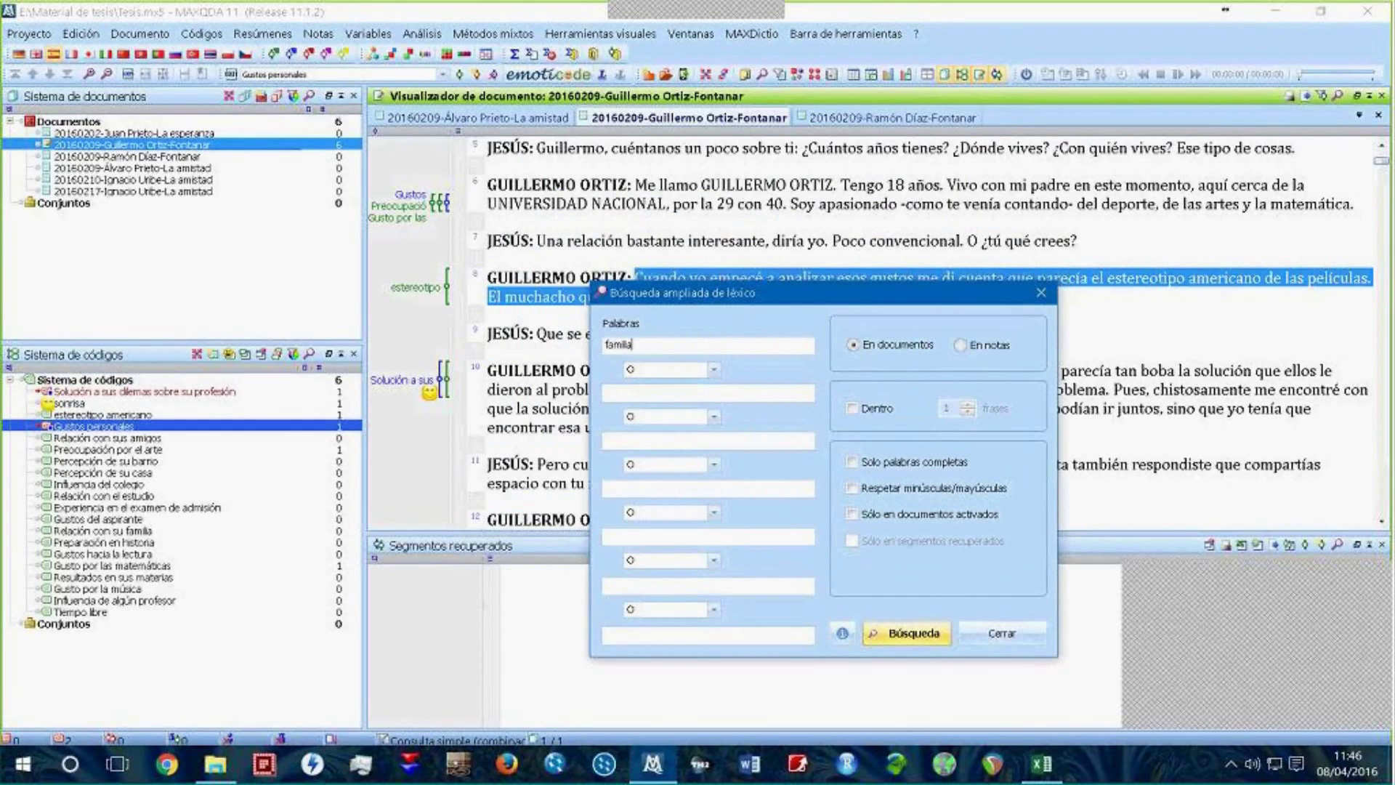
key("Tab")
key("Tab")
type("pap")
type("a")
Step: Add "mamá" and "hermana" as further alternative terms and run the extended lexical search
left_click(634, 439)
type("mamá")
left_click(650, 485)
type("herma")
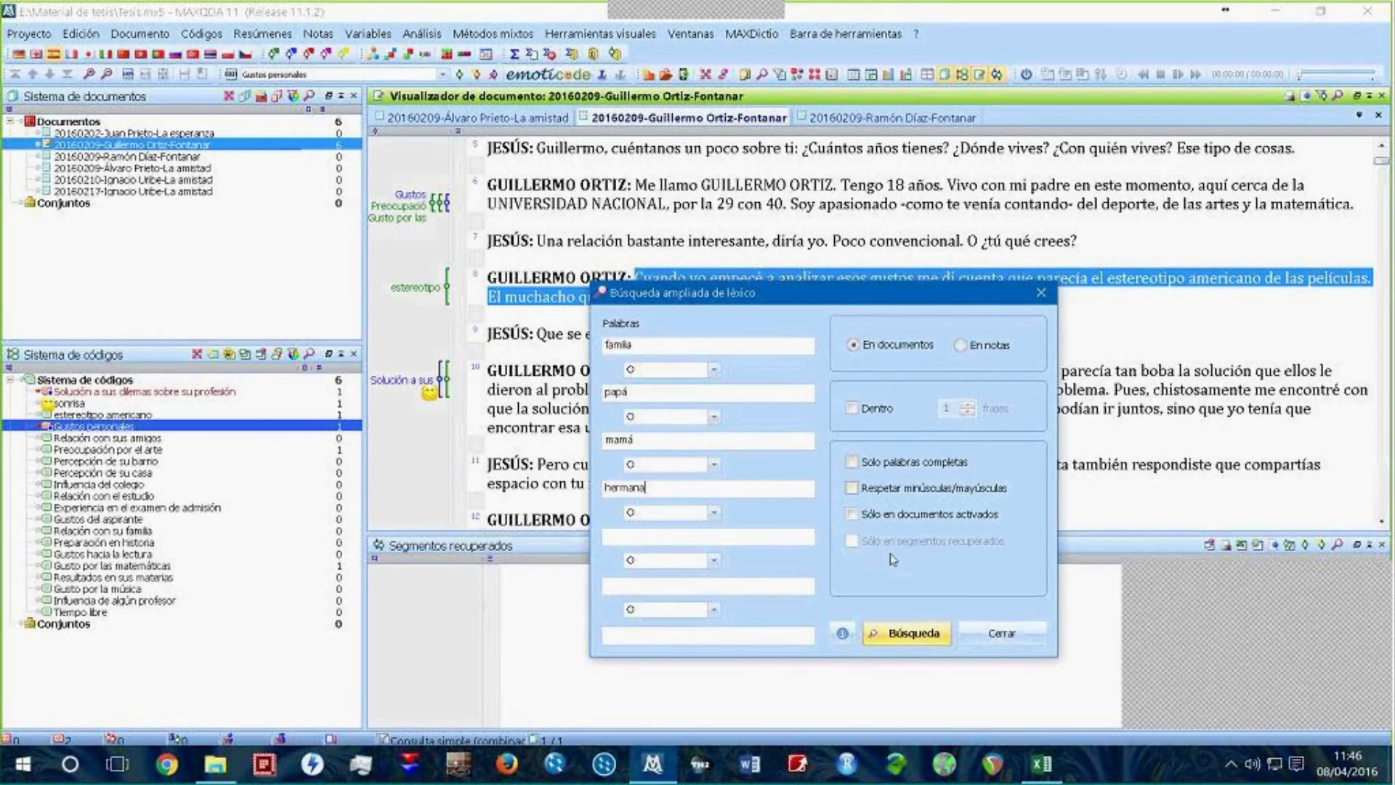
left_click(890, 634)
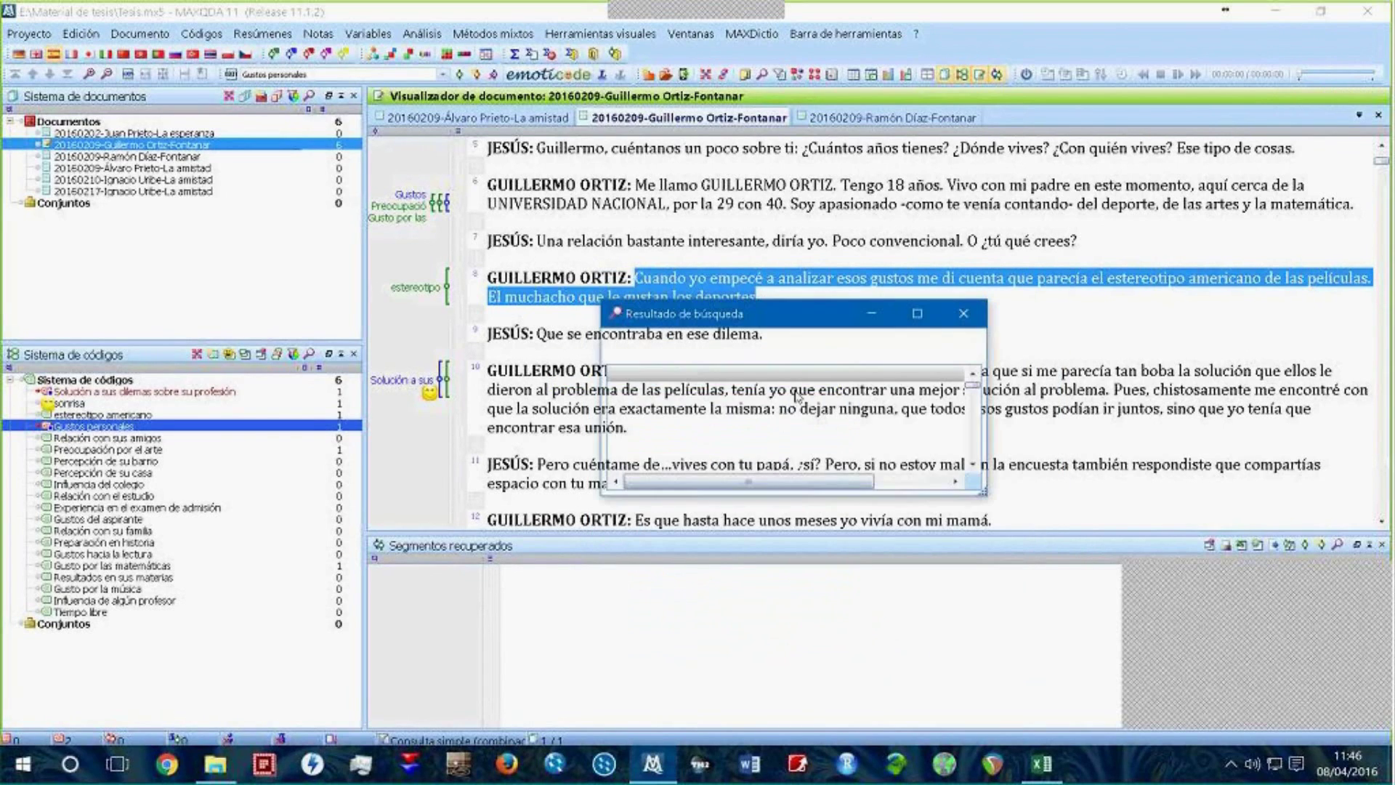
Step: Enlarge the search results window, show the first "familia" hit in its interview, and move the window off the highlighted text
left_click_drag(793, 315, 600, 170)
left_click_drag(794, 347, 920, 465)
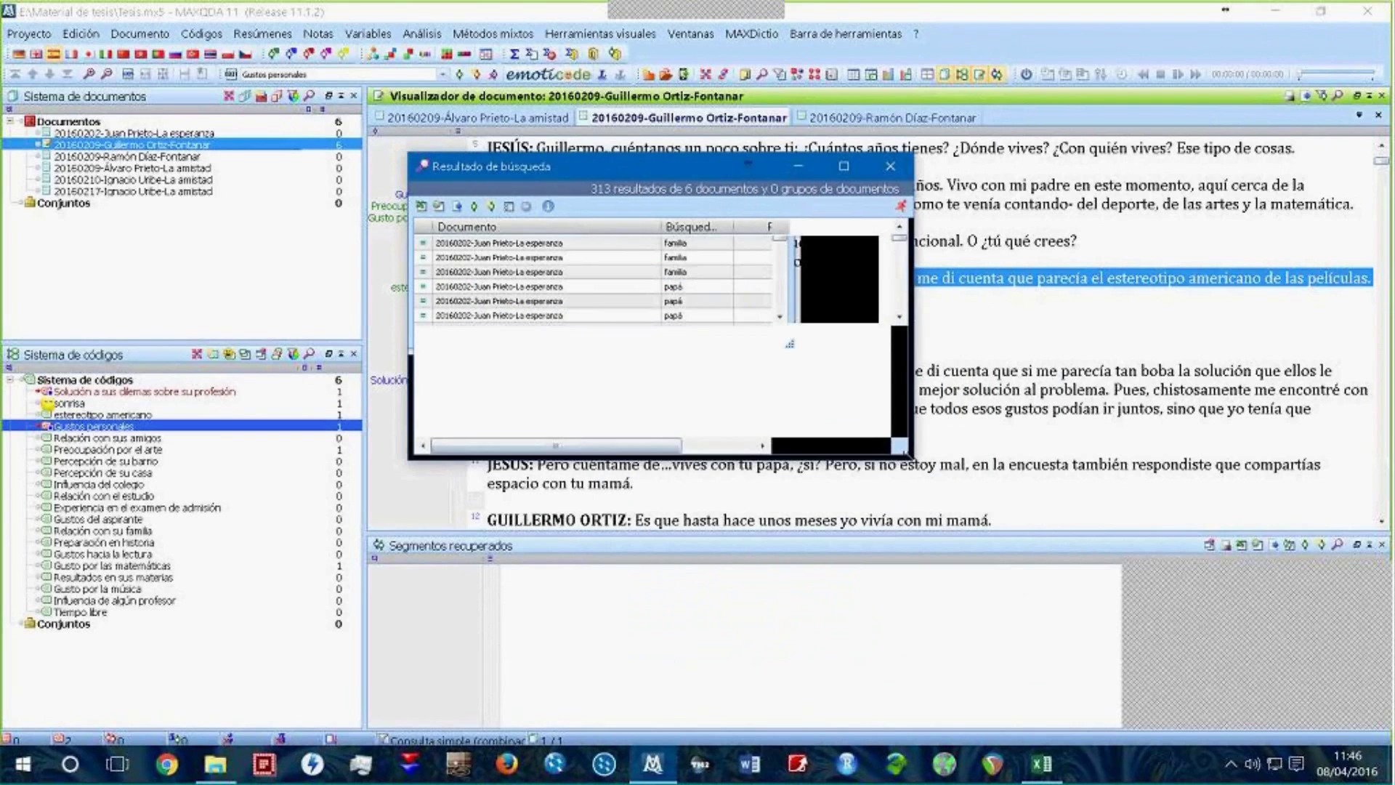
left_click(512, 244)
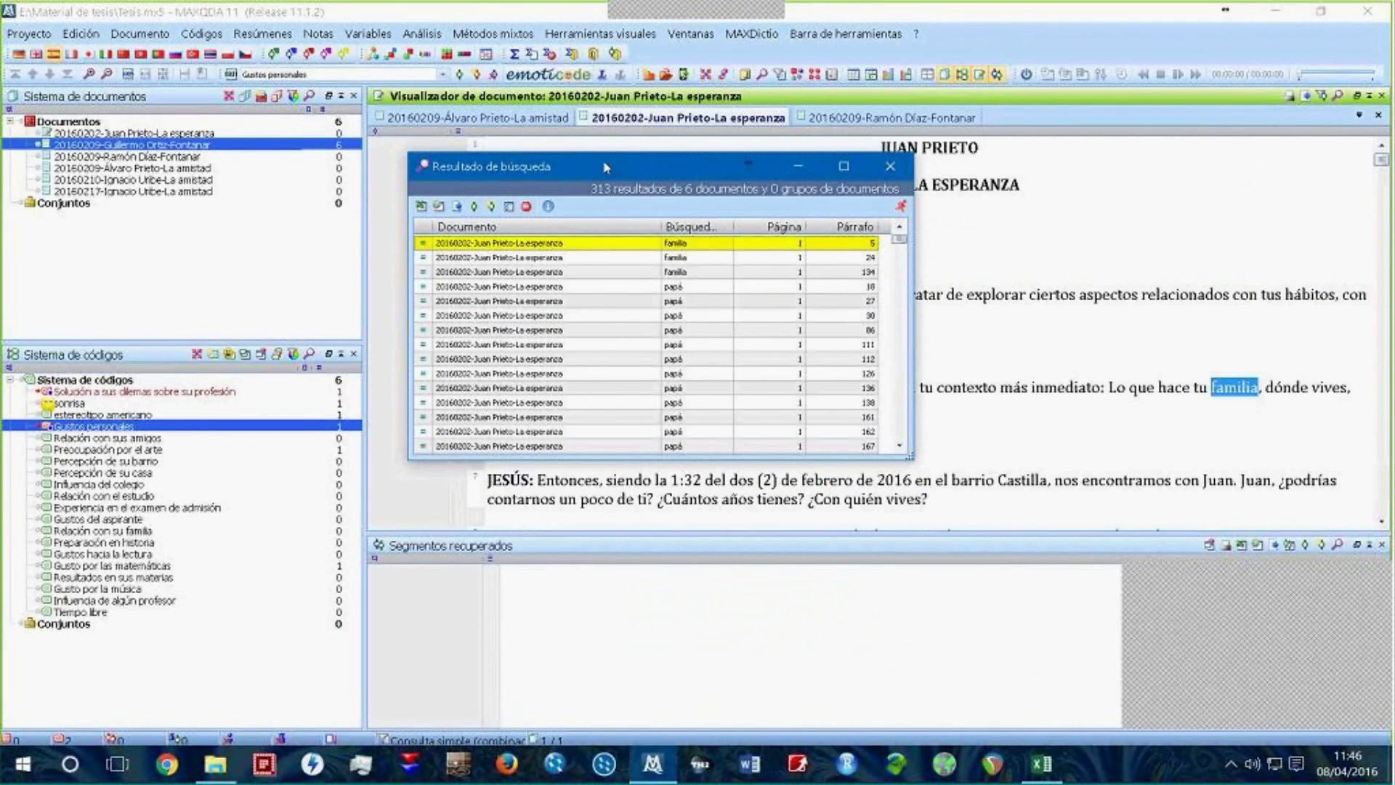
left_click_drag(618, 170, 351, 138)
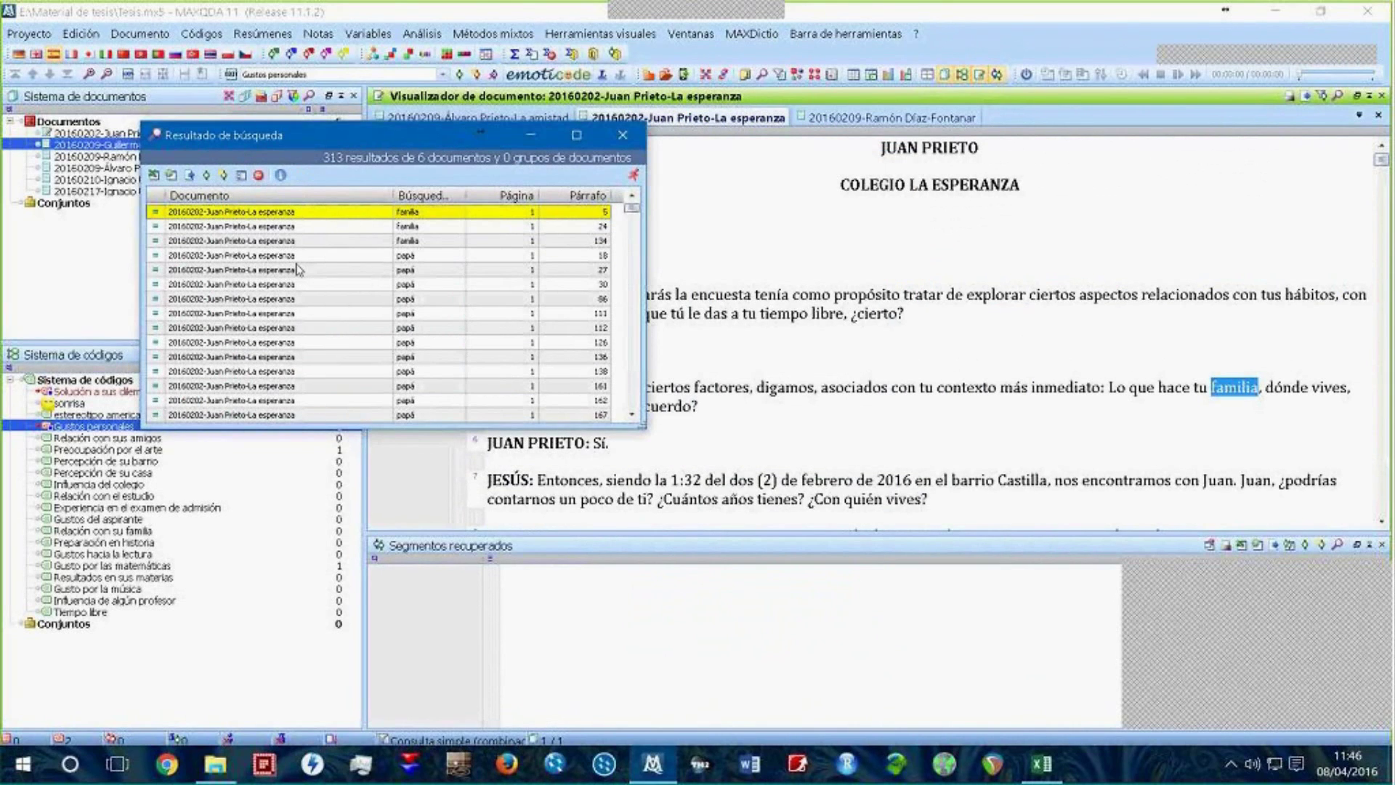
Step: View the "papá" hit in paragraph 112 and a "hermana" hit in another interview from the results list
left_click(274, 328)
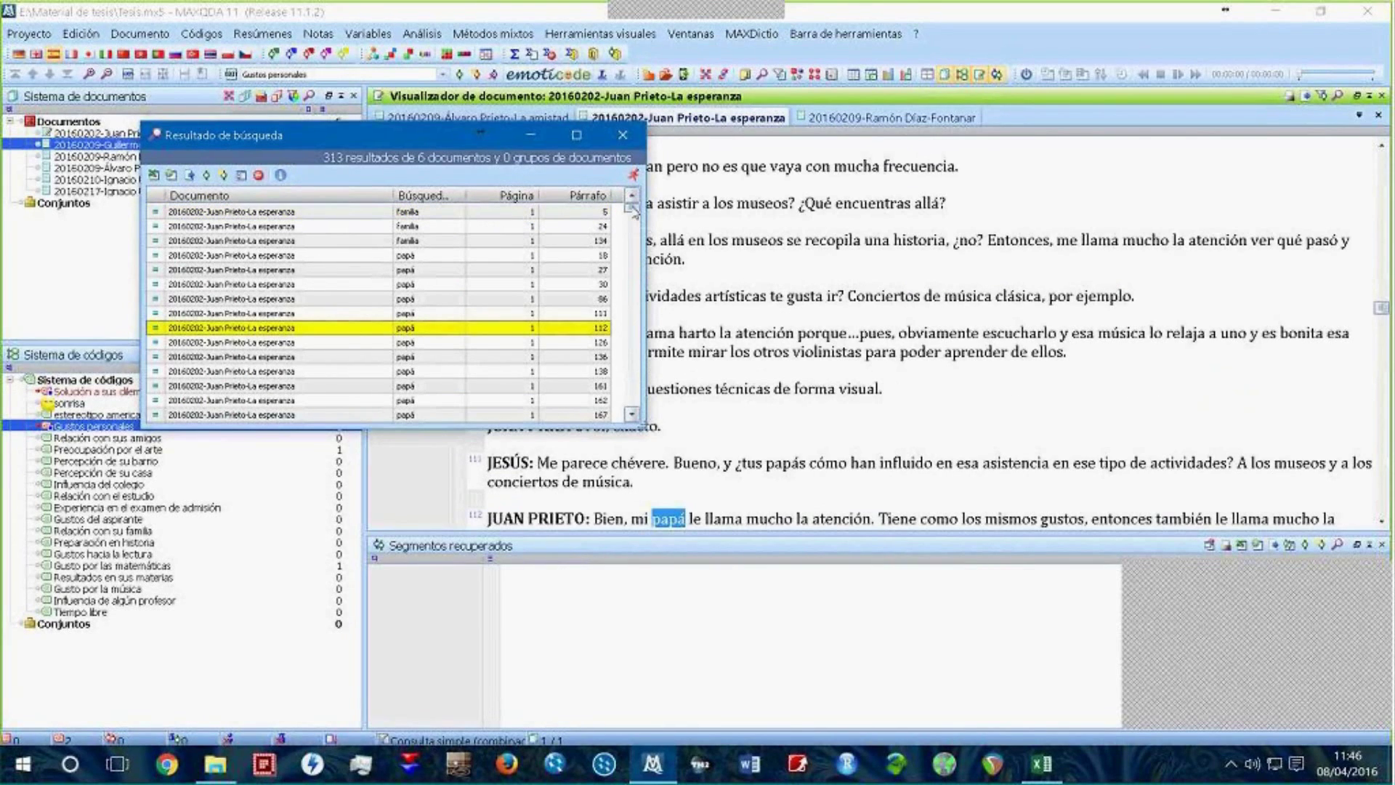
mouse_move(632, 211)
left_mouse_down()
mouse_move(630, 250)
mouse_move(632, 207)
left_mouse_up()
left_click(590, 343)
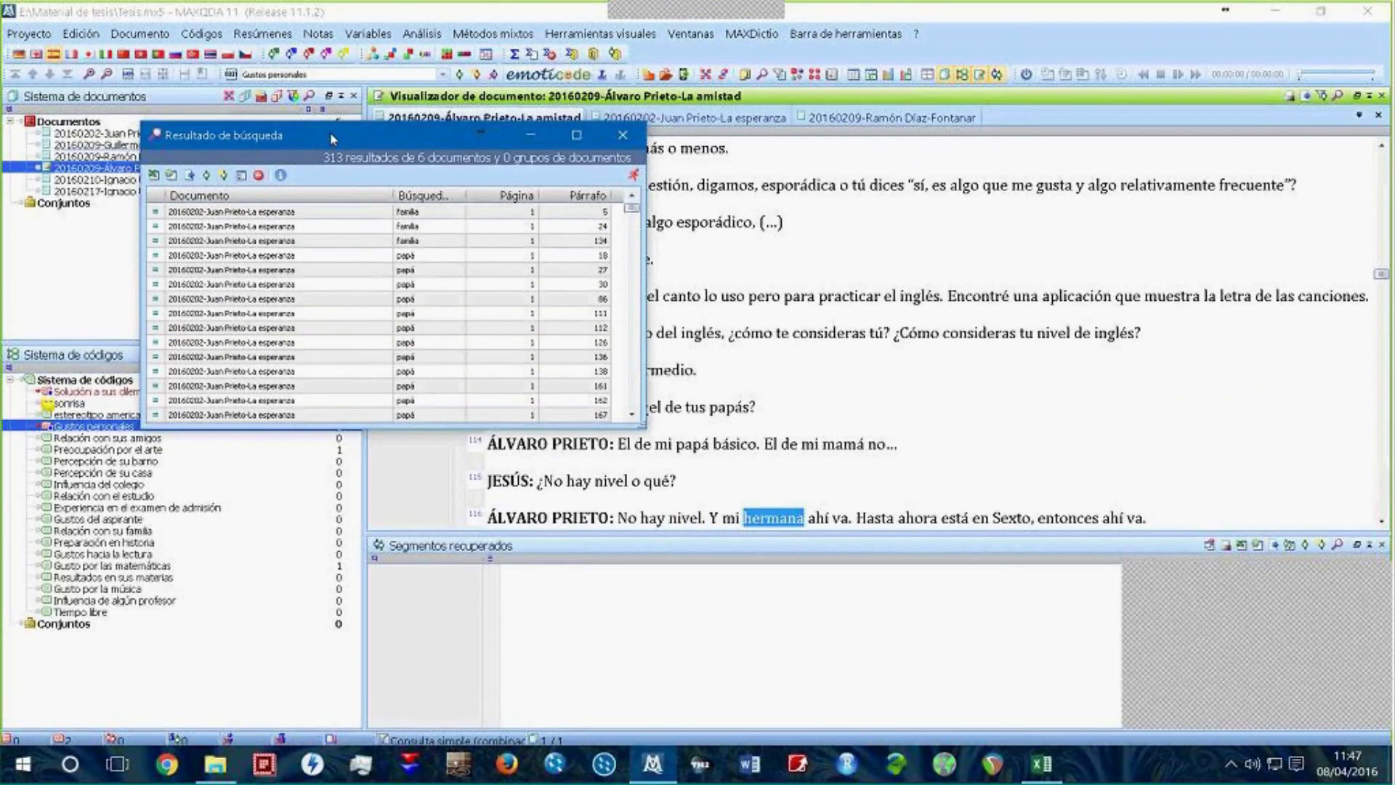
Step: Show the first "familia" hit from the search results and select the code "Relación con su familia" in the code system
left_click_drag(435, 139, 877, 165)
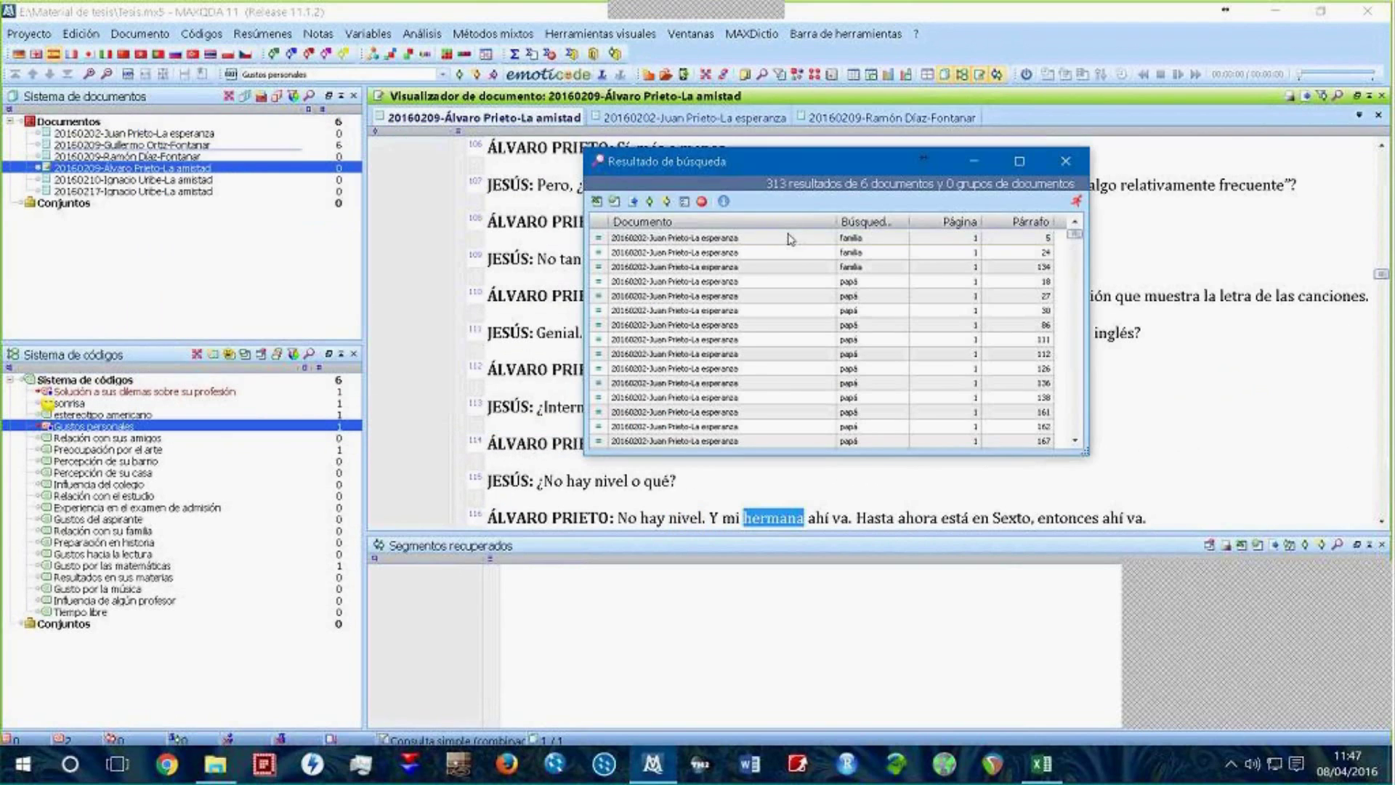
left_click(790, 239)
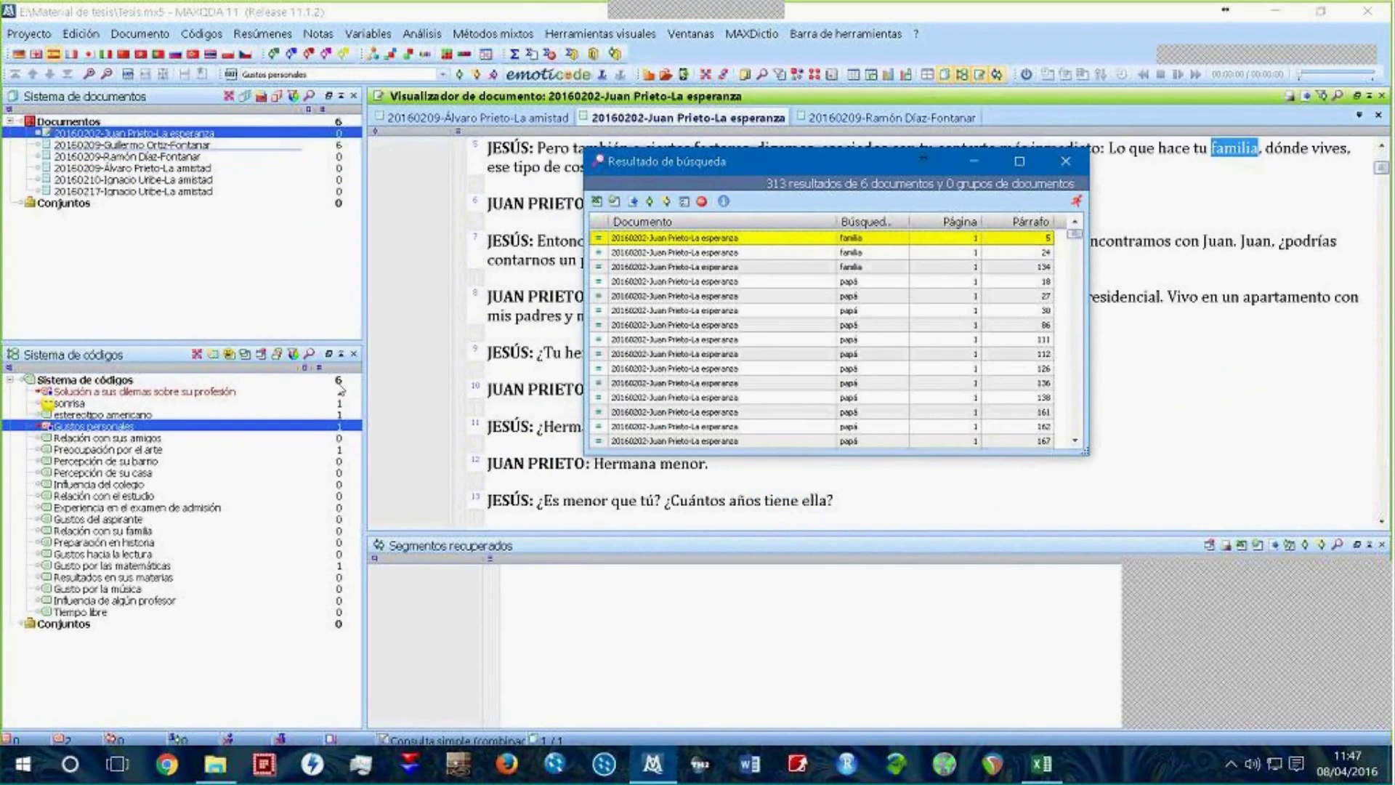
left_click(78, 451)
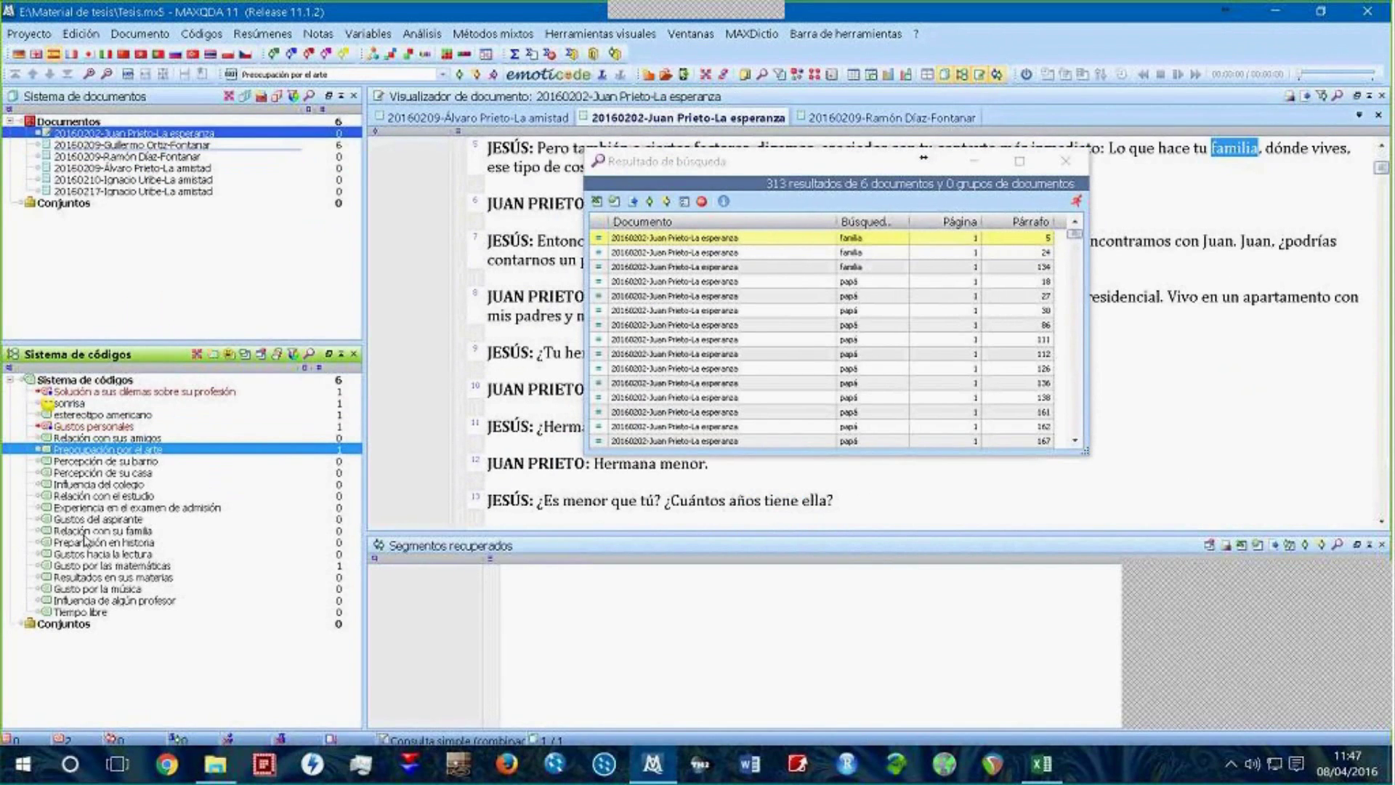
left_click(115, 531)
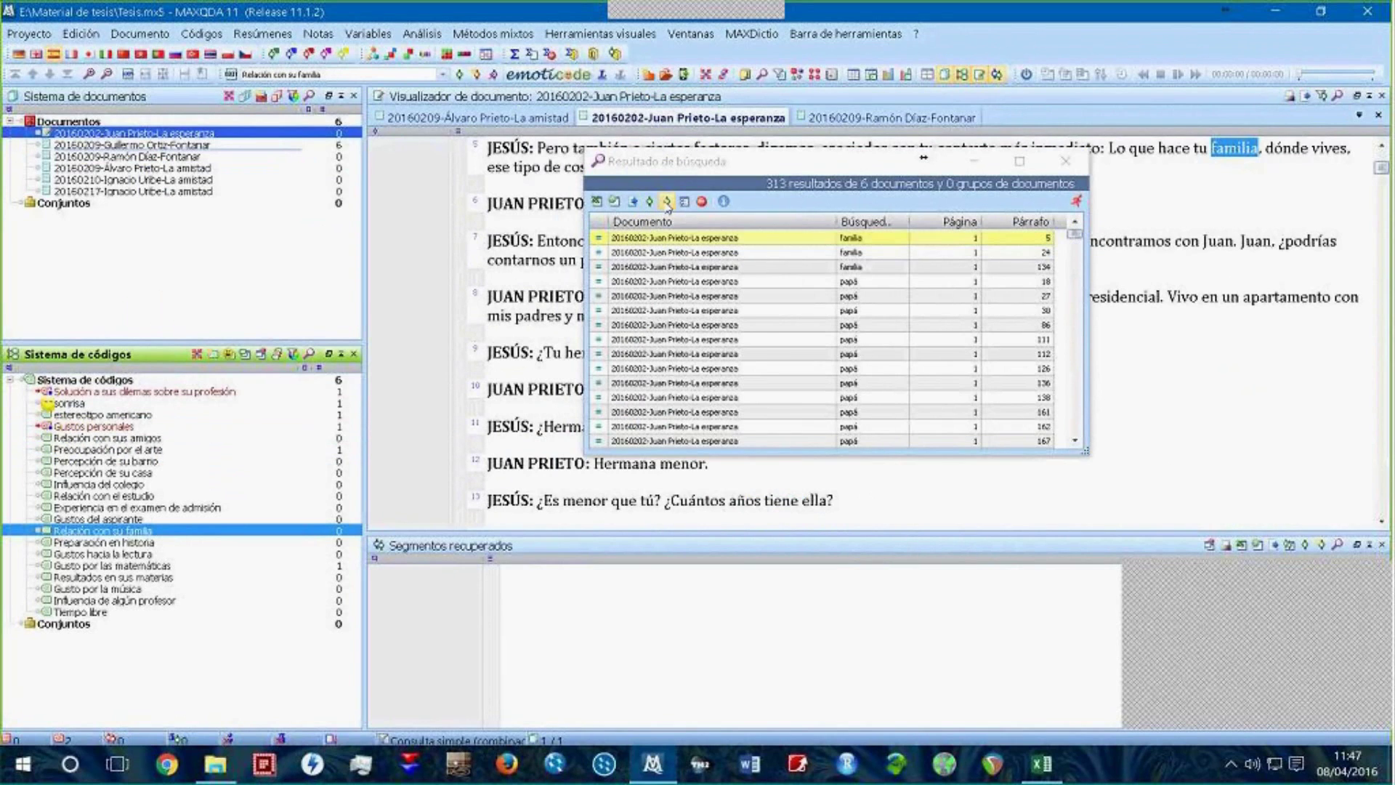
Step: Autocode all search results with "Relación con su familia", extending each coding by 1 paragraph before and 1 paragraph after the hit
left_click_drag(705, 168, 369, 159)
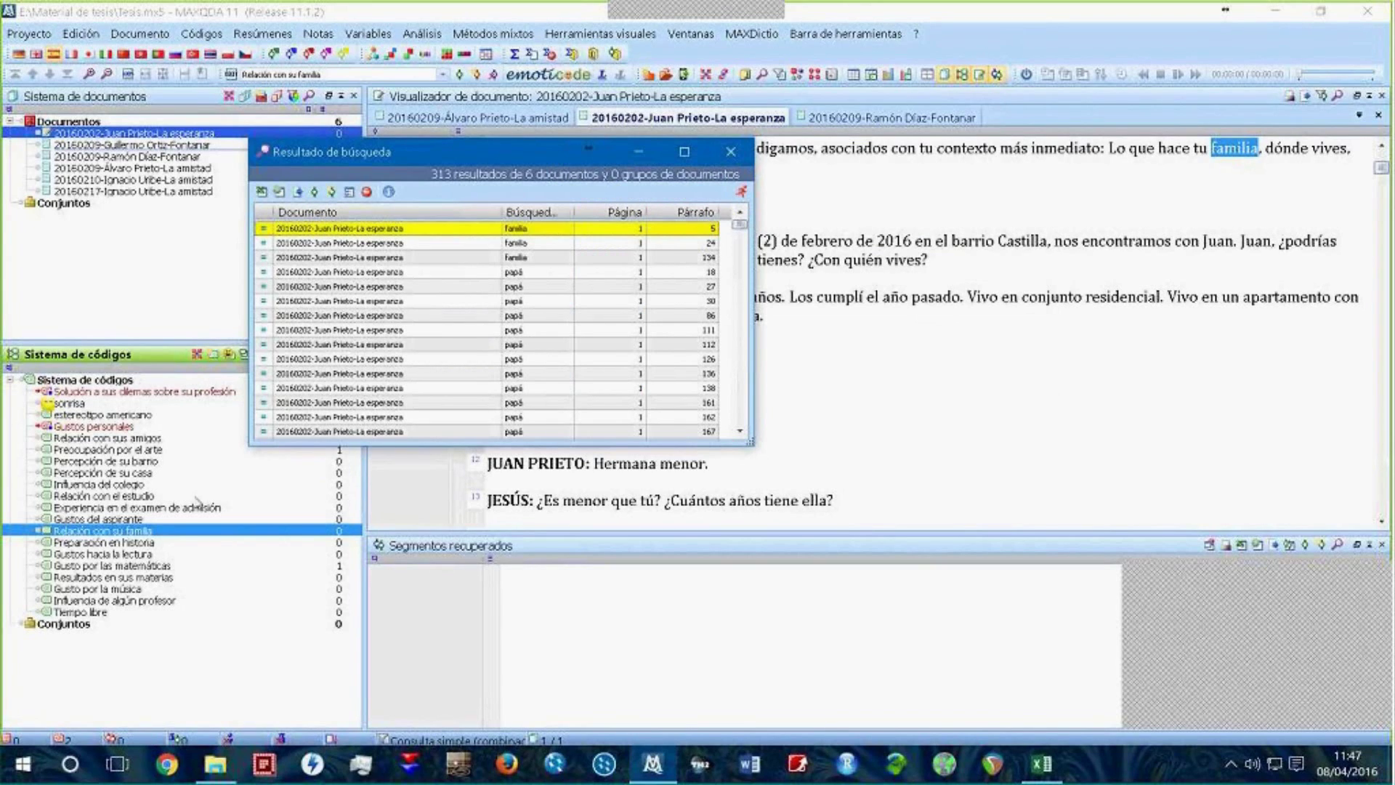
left_click_drag(505, 158, 399, 151)
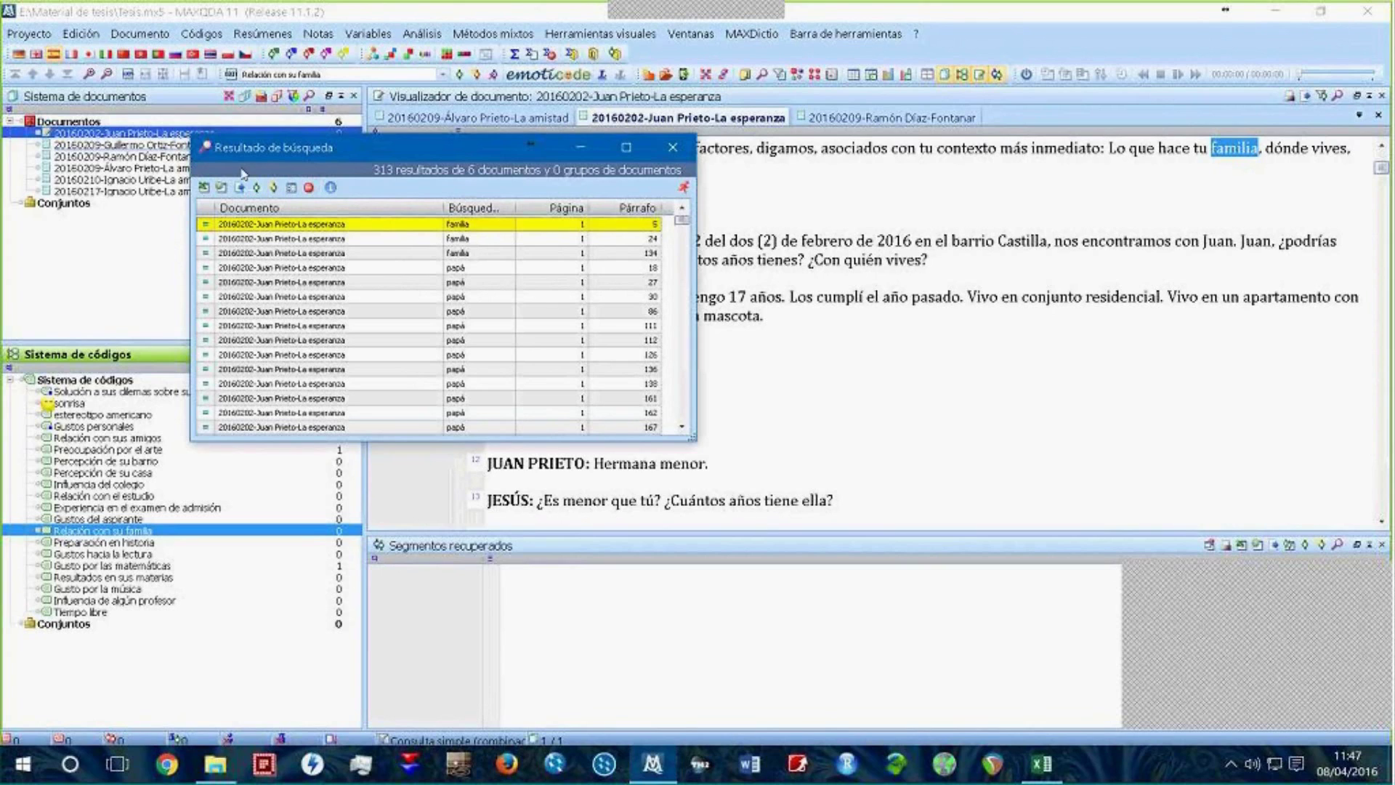
left_click(267, 189)
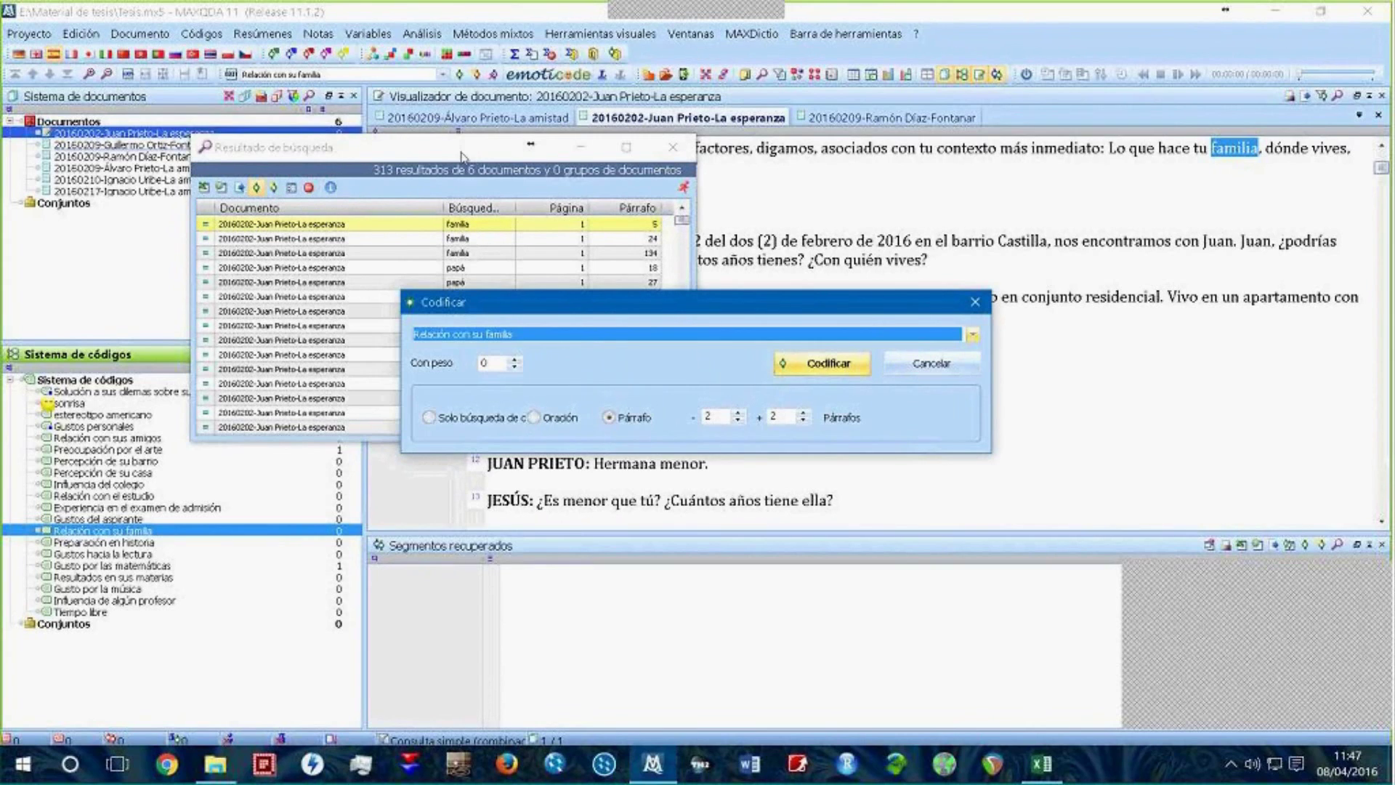
left_click(383, 156)
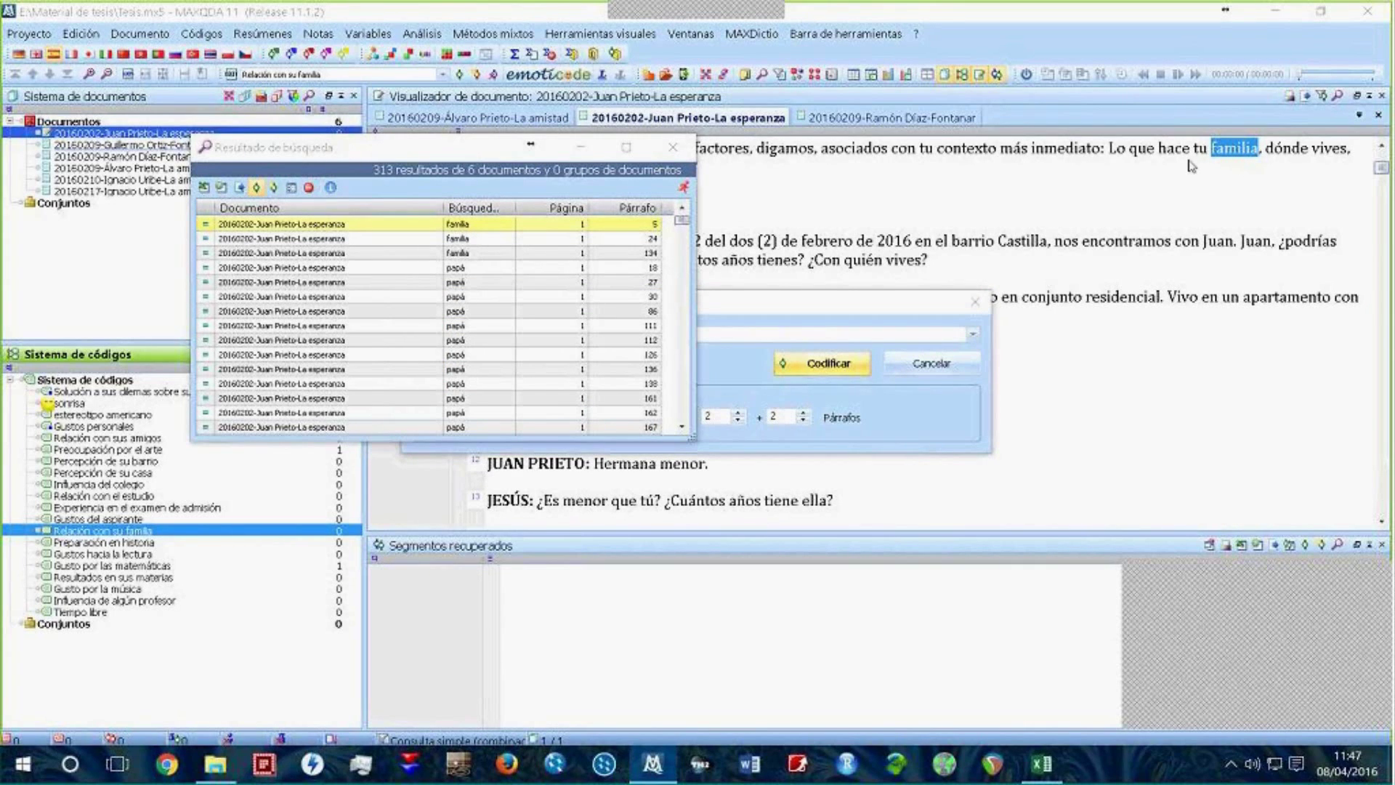
left_click(779, 318)
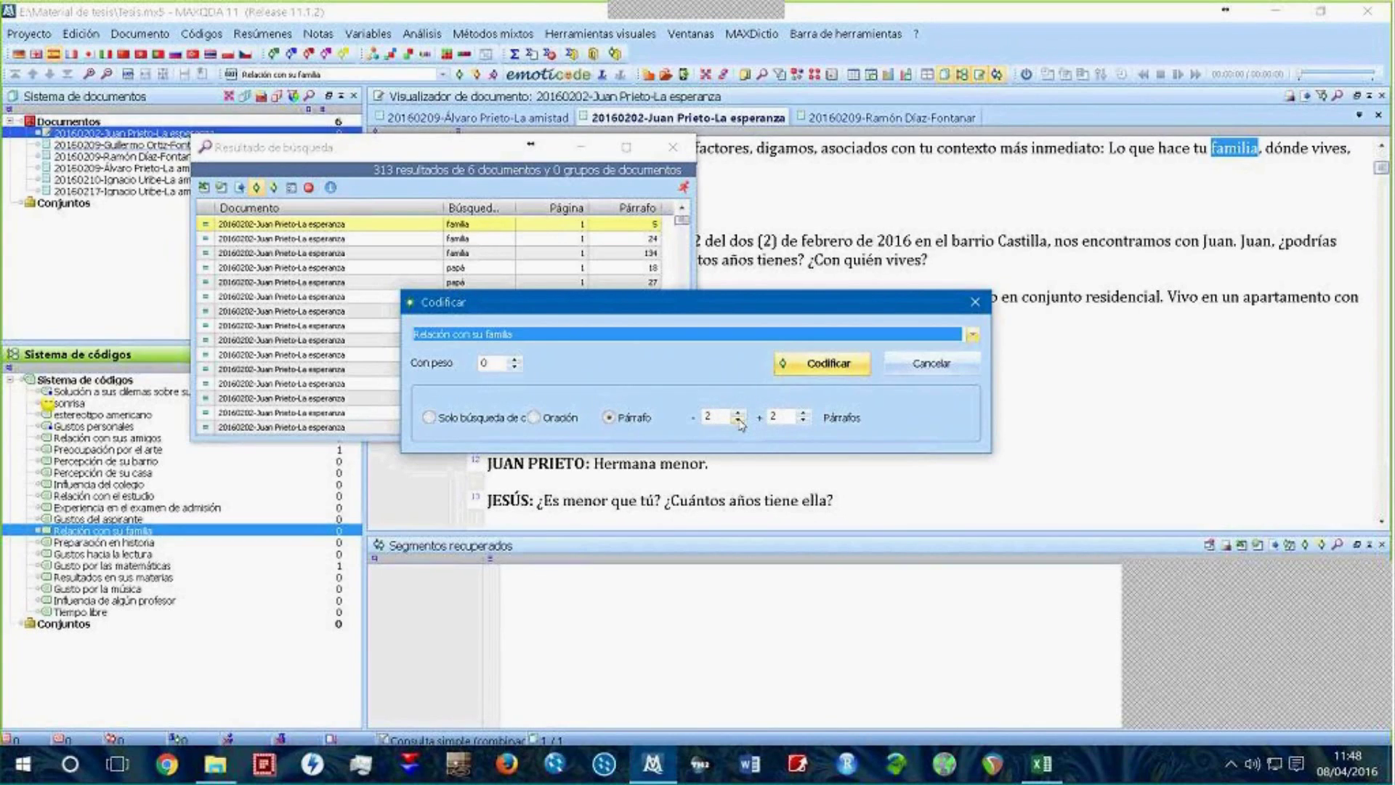
left_click(739, 422)
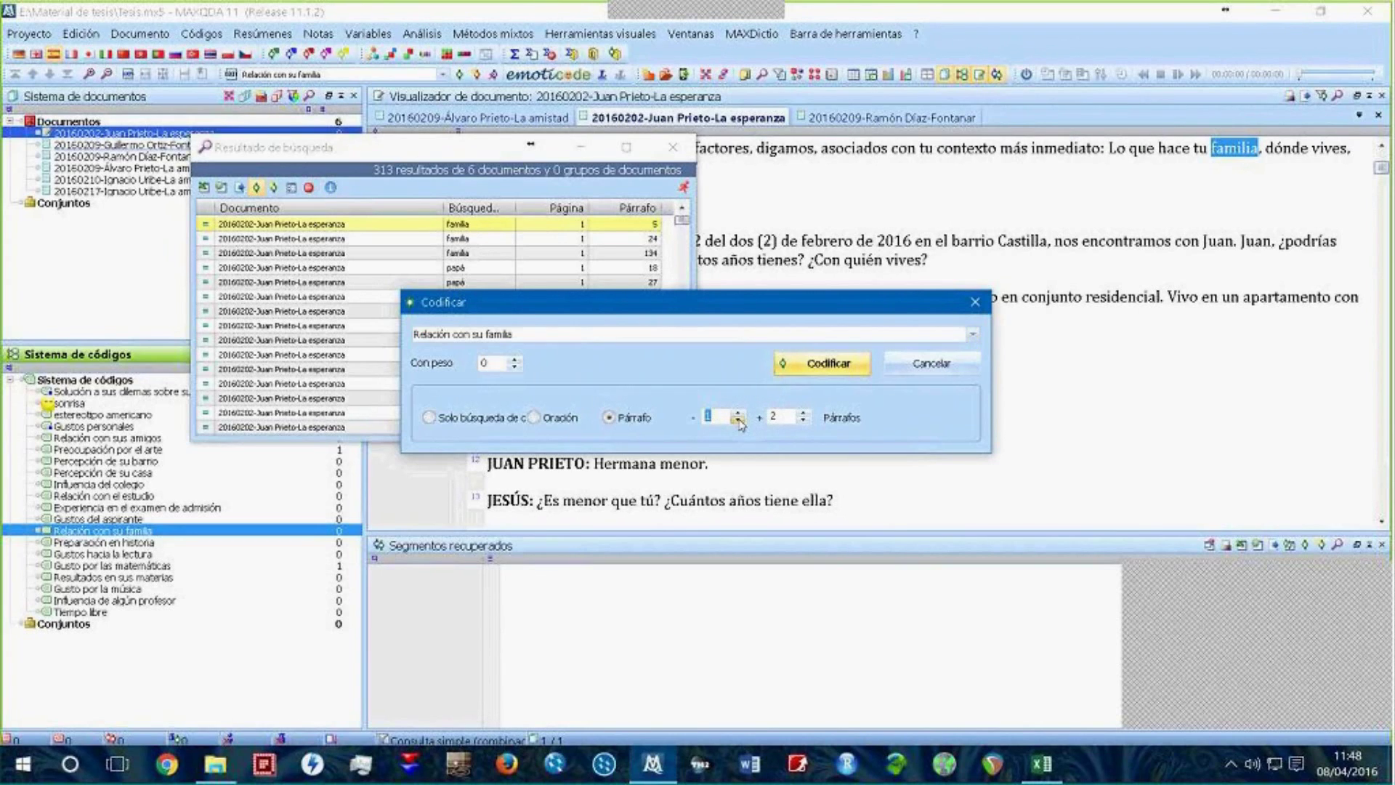
left_click(805, 422)
left_click(826, 369)
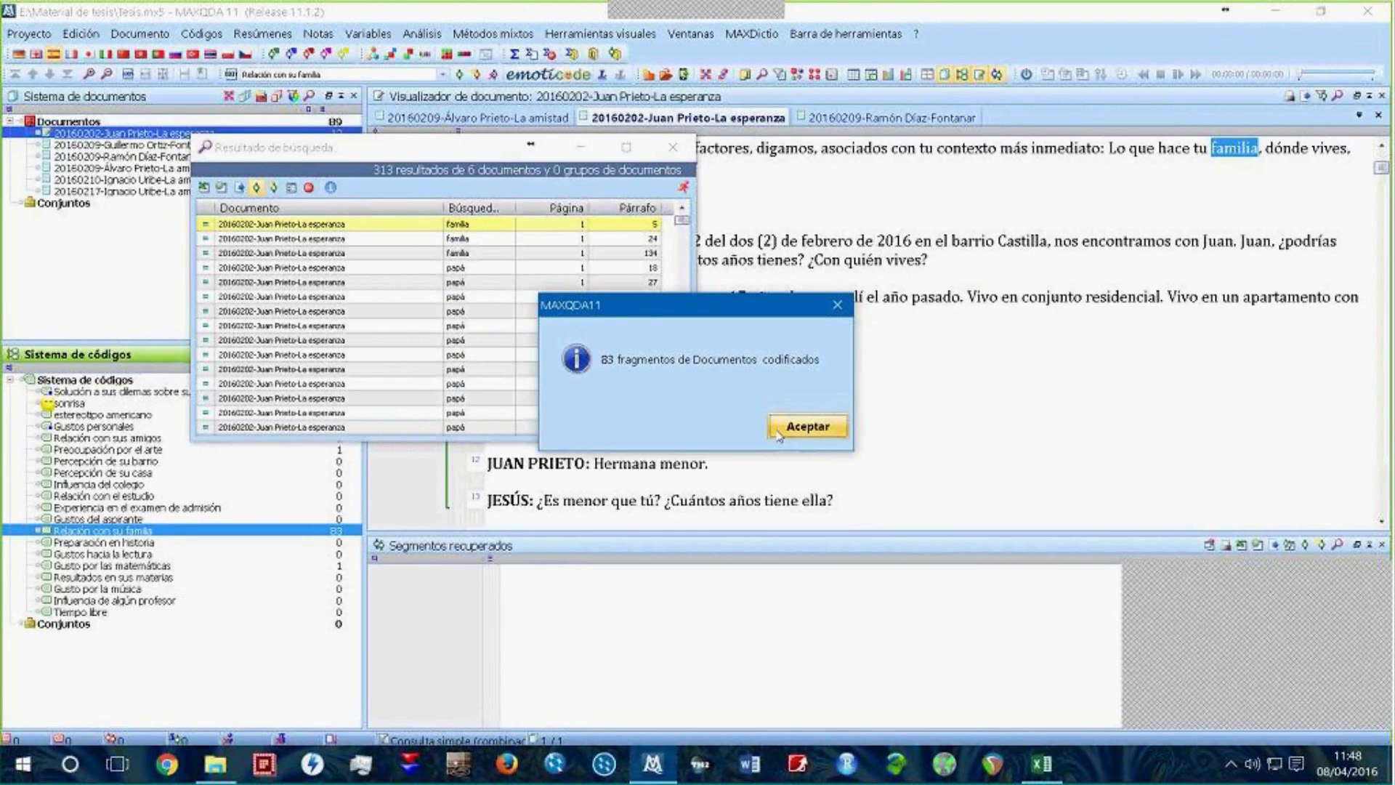
left_click(806, 427)
Step: Inspect the coded segment around the first "familia" hit, paragraphs 4 to 6 of the interview
left_click(646, 354)
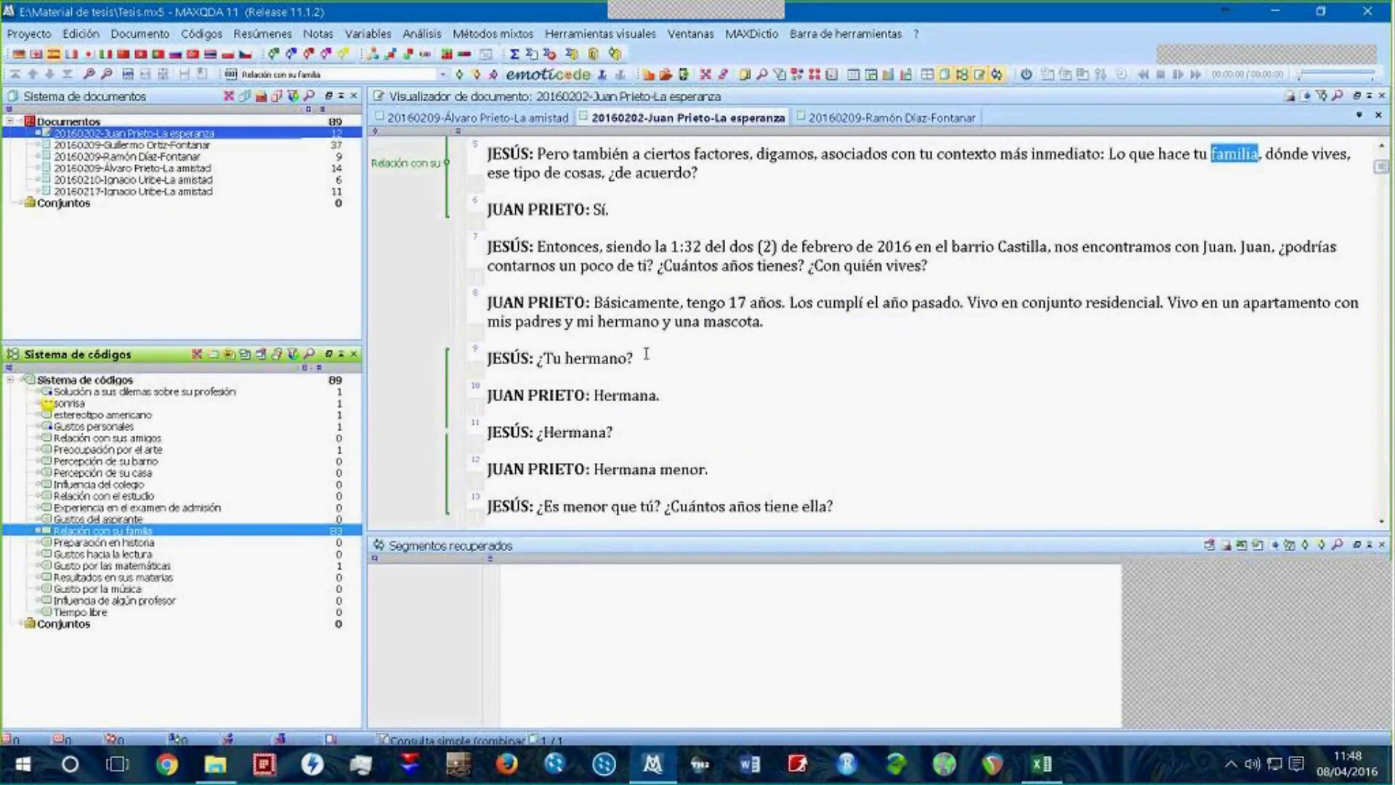
scroll(646, 354, "up", 2)
left_click_drag(487, 220, 826, 322)
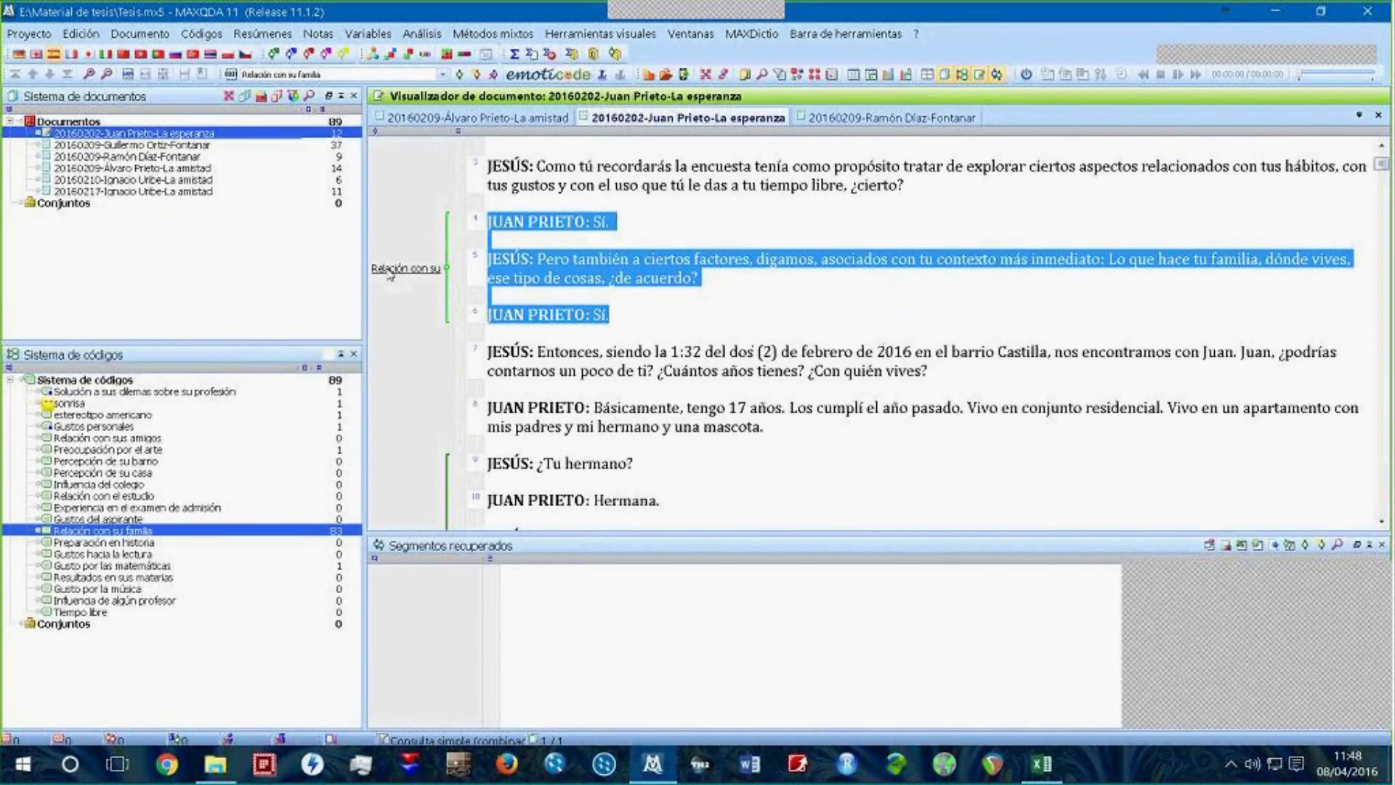
left_click(775, 307)
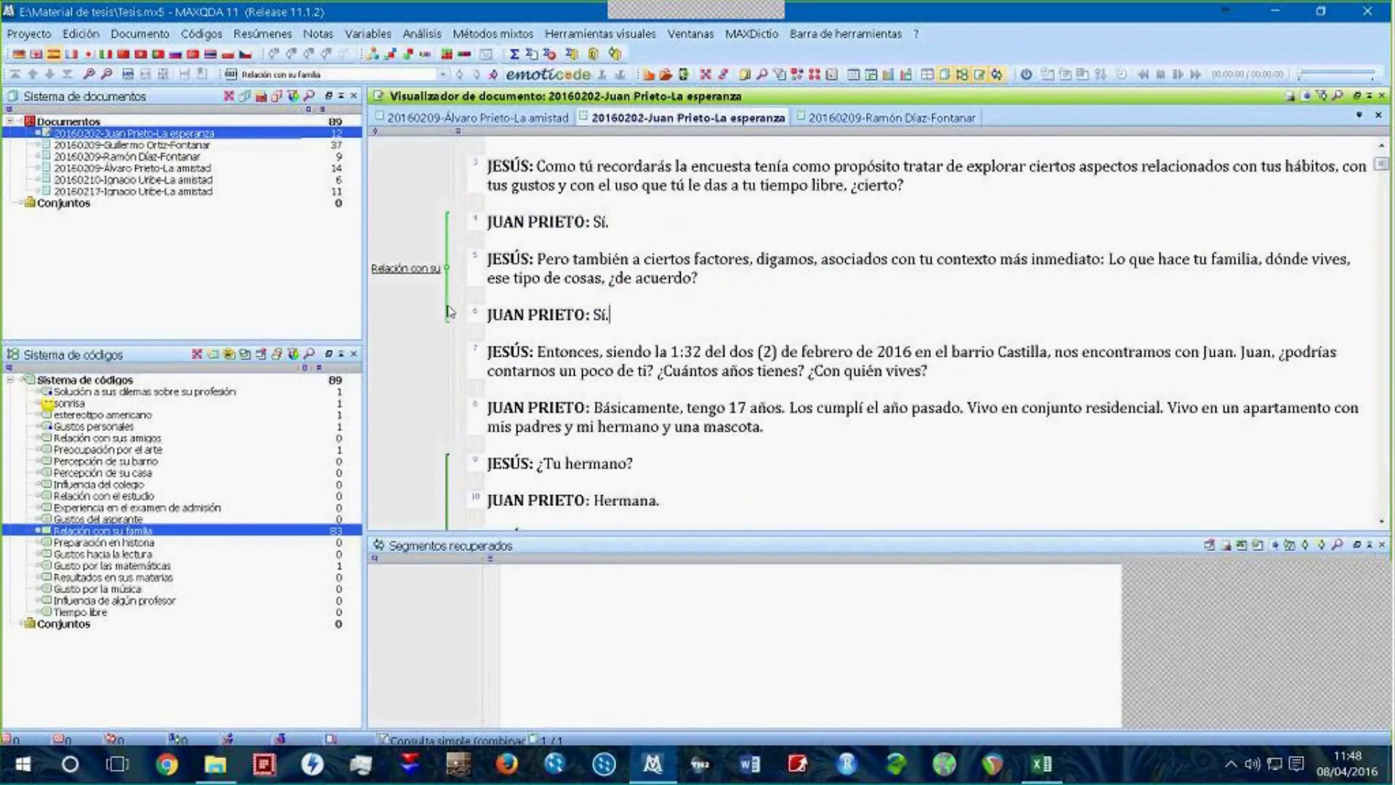
scroll(742, 410, "down", 1)
Step: Highlight the autocoded segments about the sister in paragraphs 9 to 13 and about the parents in paragraphs 17 to 19
scroll(741, 411, "down", 5)
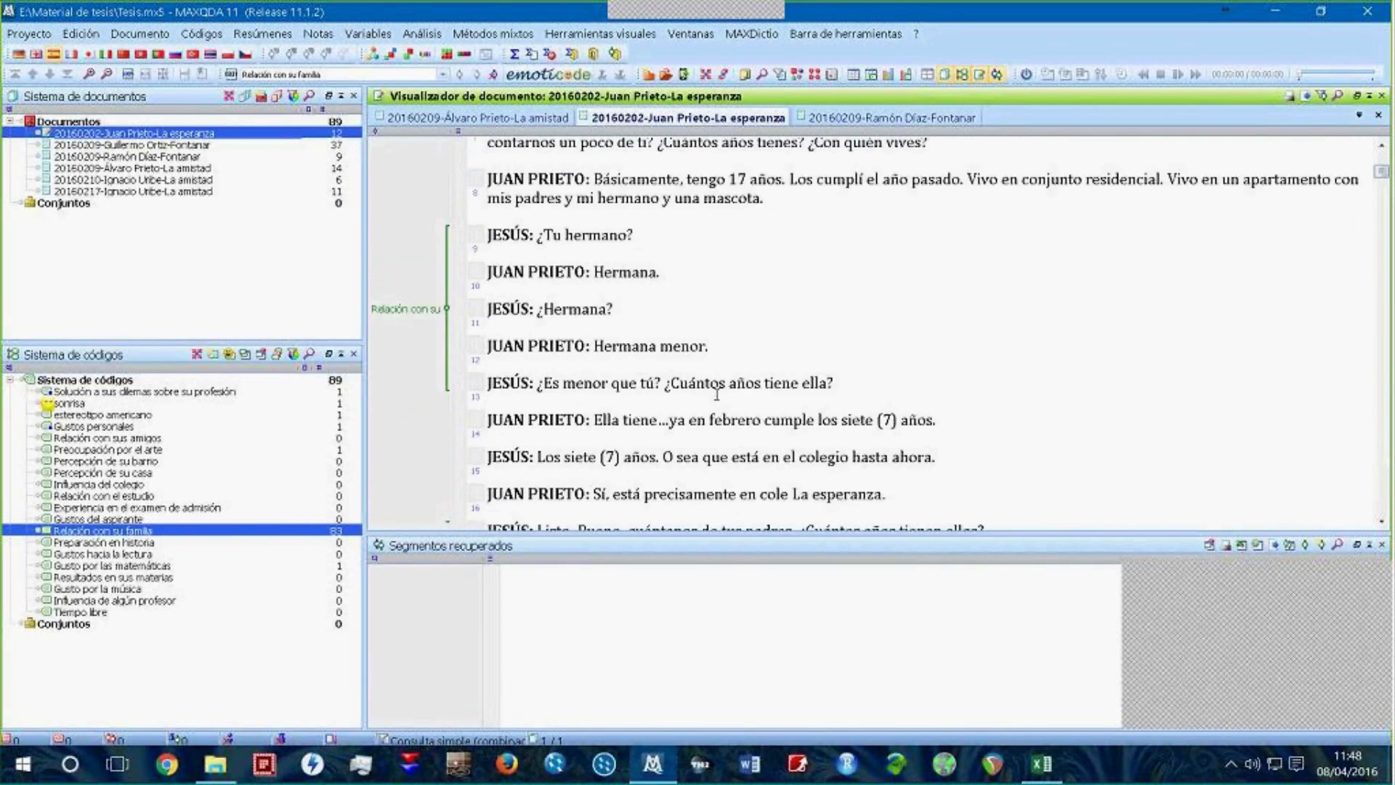
scroll(479, 150, "up", 3)
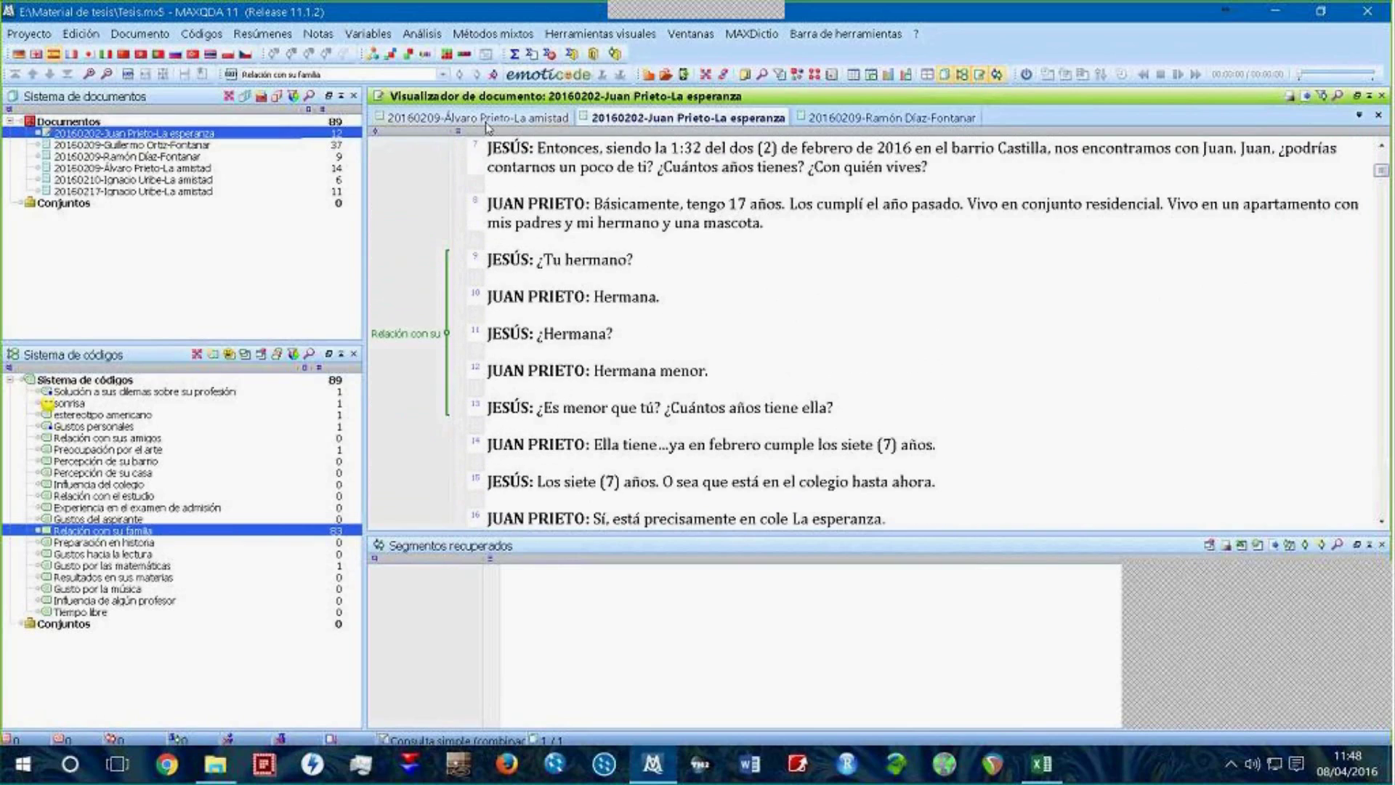
left_click(425, 334)
left_click(821, 329)
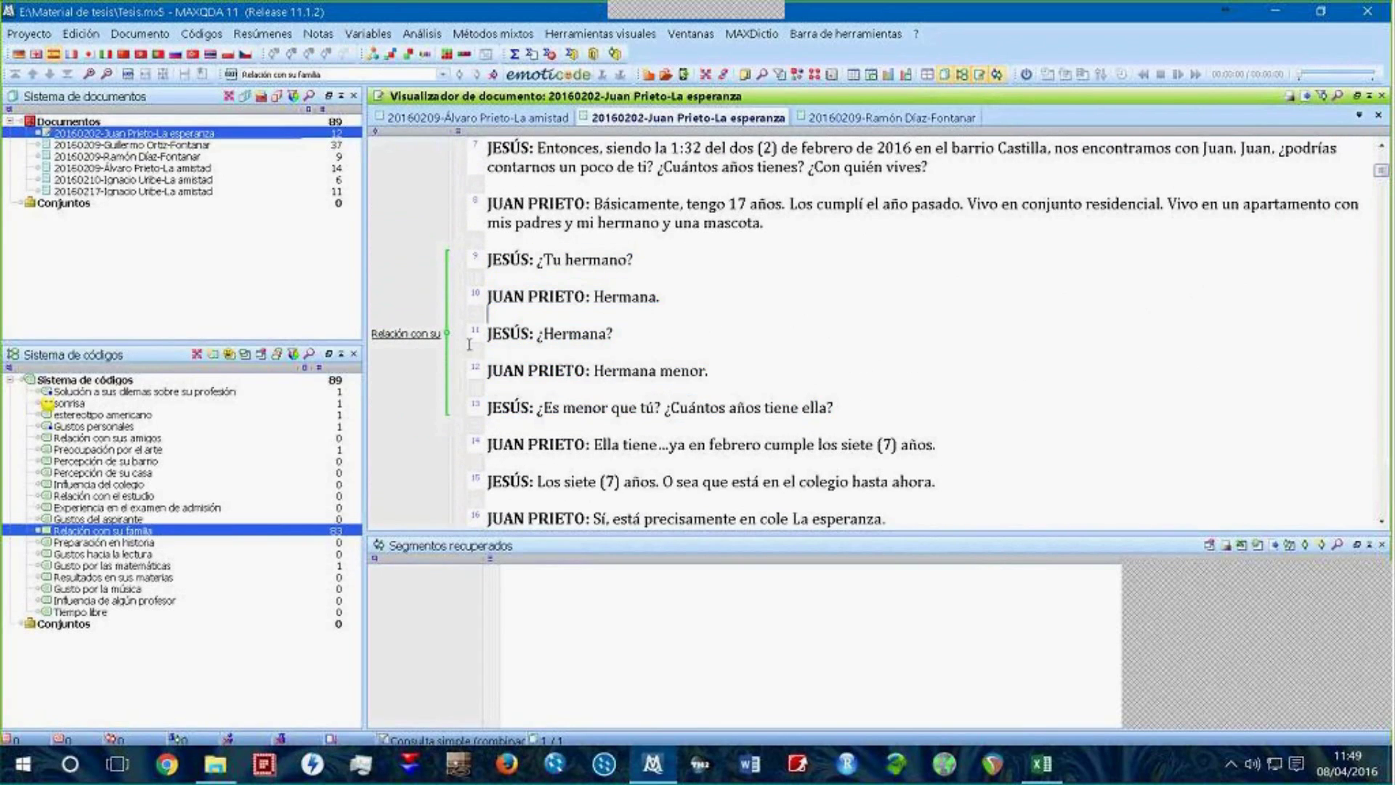
left_click(407, 334)
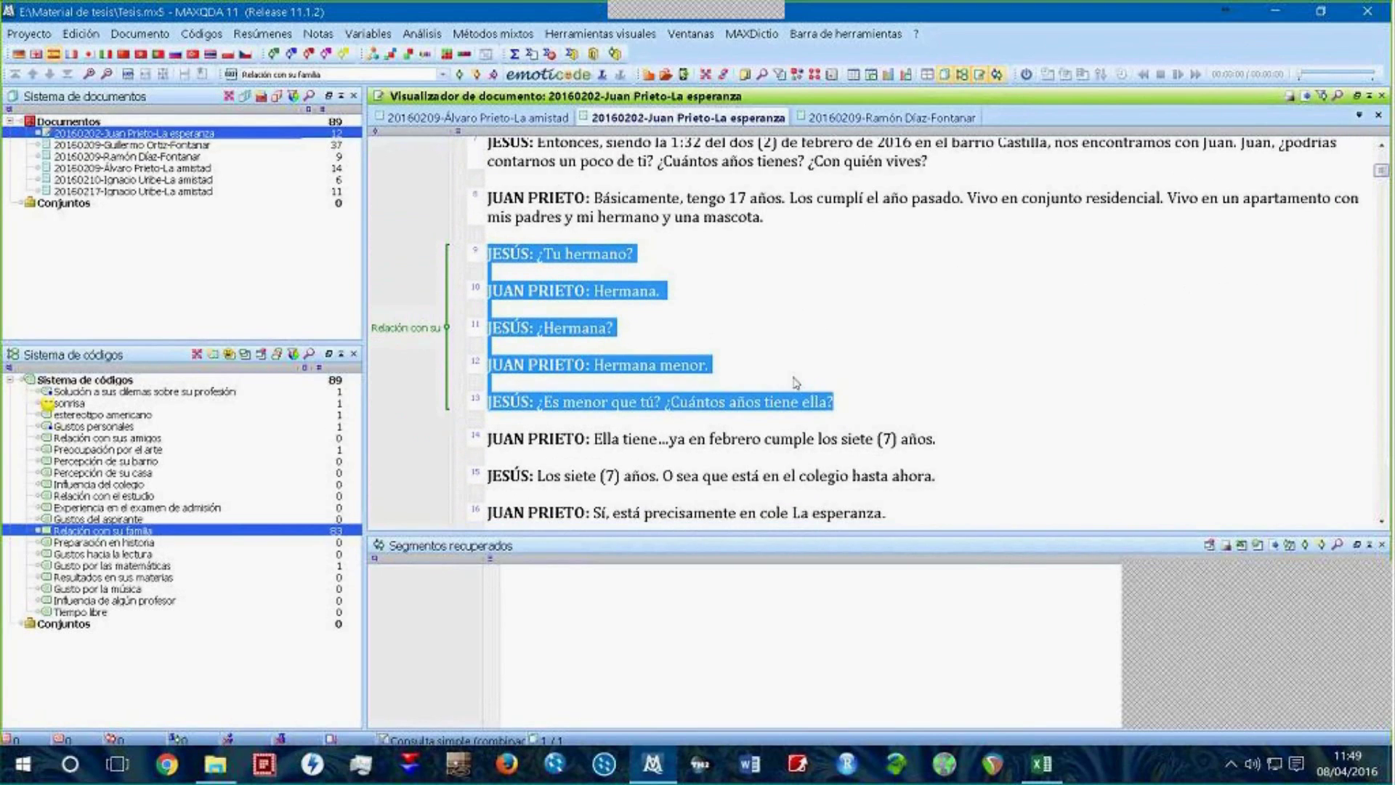
scroll(467, 341, "down", 5)
left_click(447, 324)
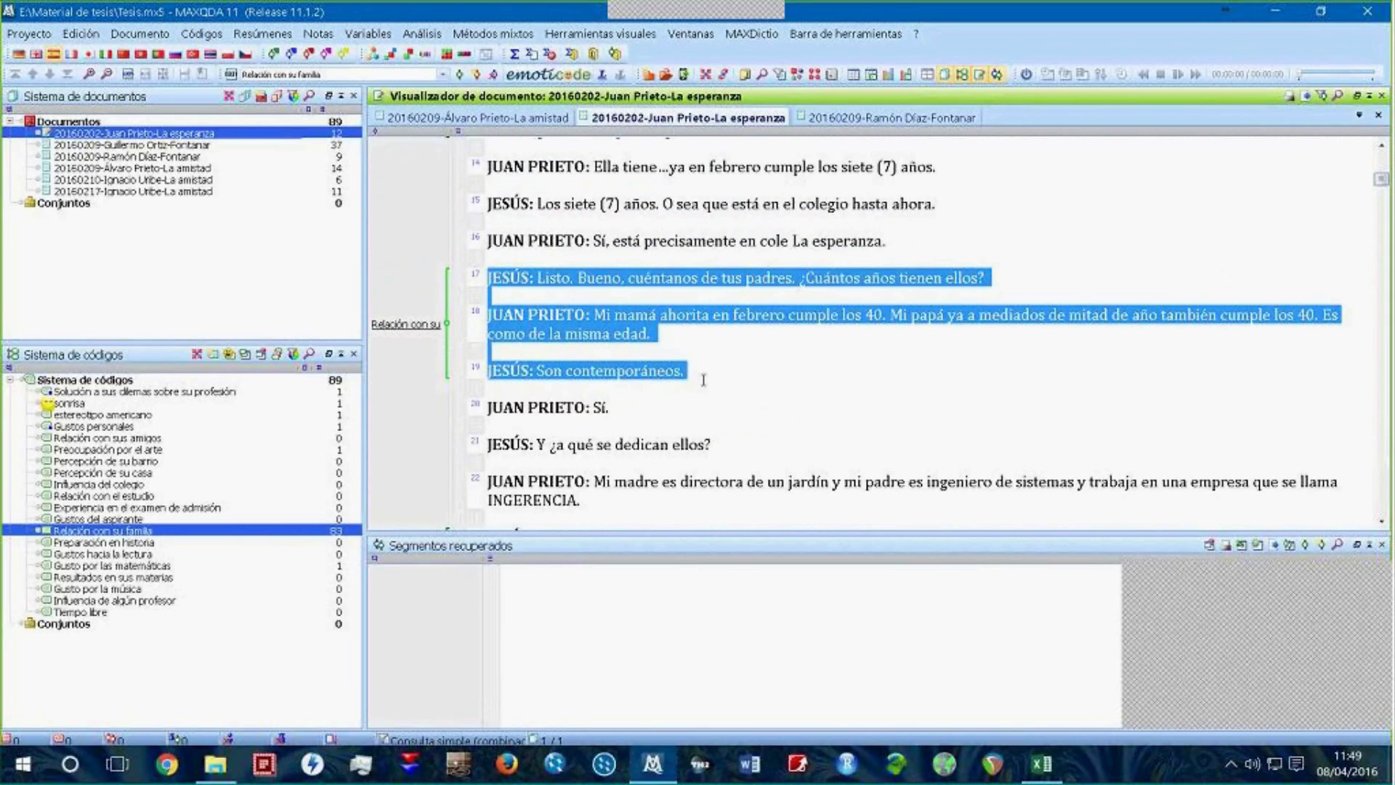
left_click(581, 348)
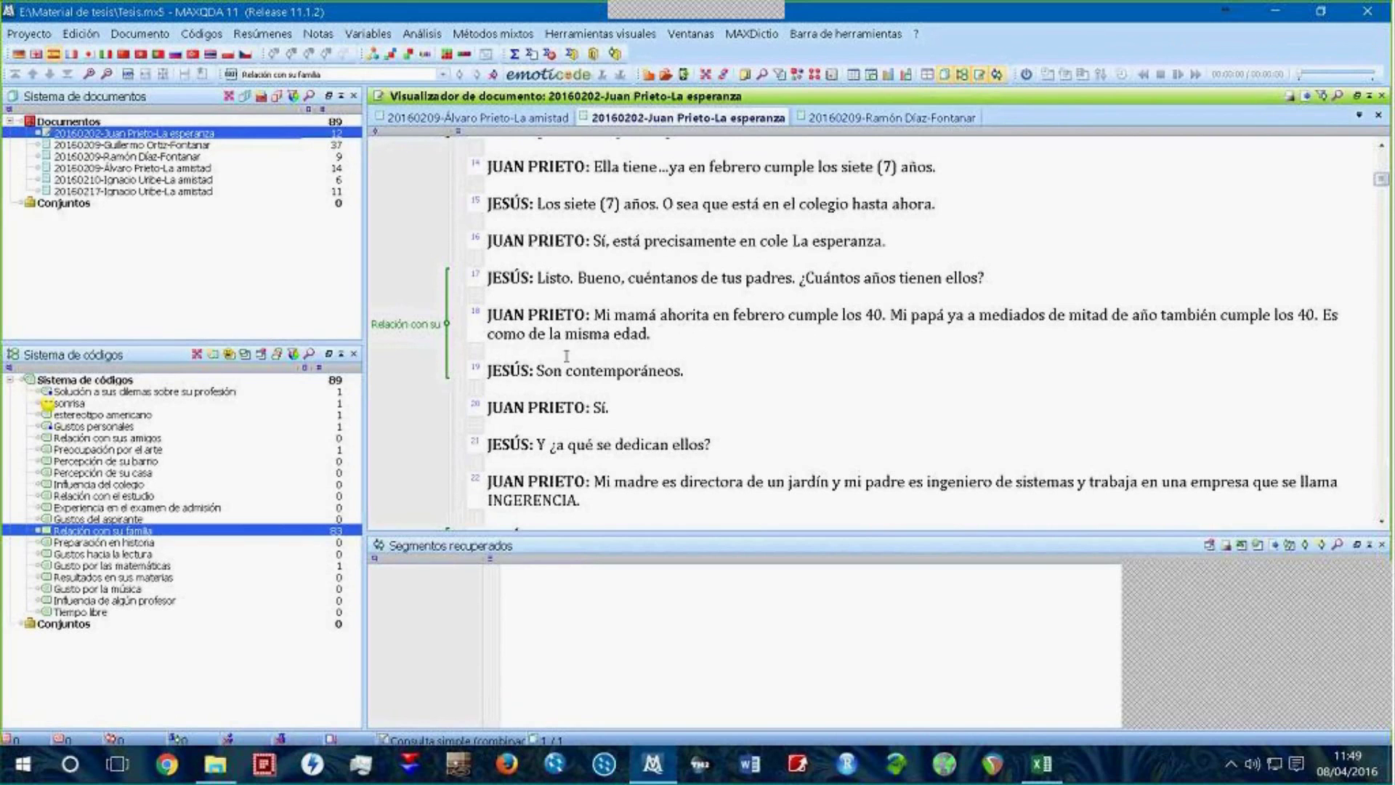
Step: Highlight the coded segment in paragraphs 23 to 25 and mark the search term "familia" within paragraph 24
scroll(566, 356, "down", 5)
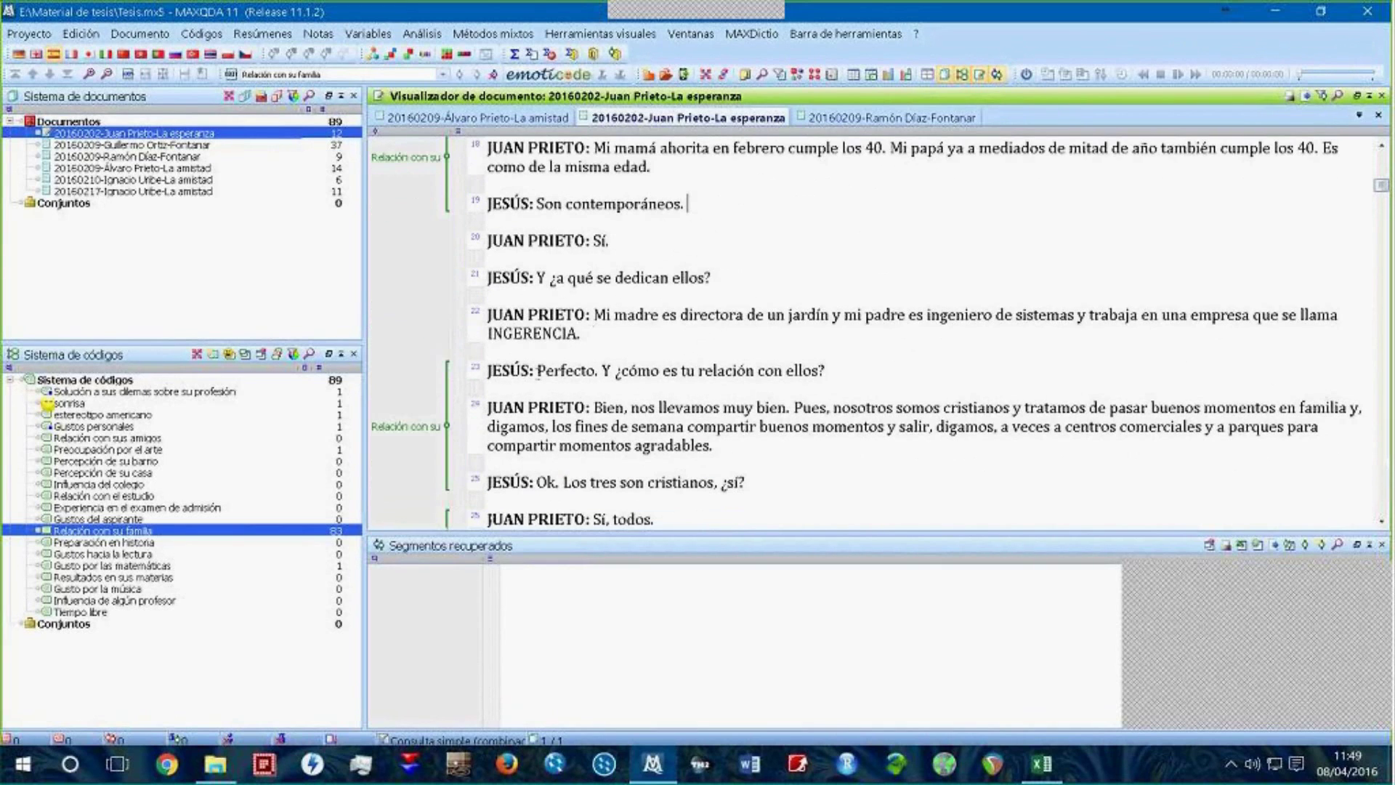
scroll(514, 390, "down", 2)
left_click_drag(488, 314, 714, 386)
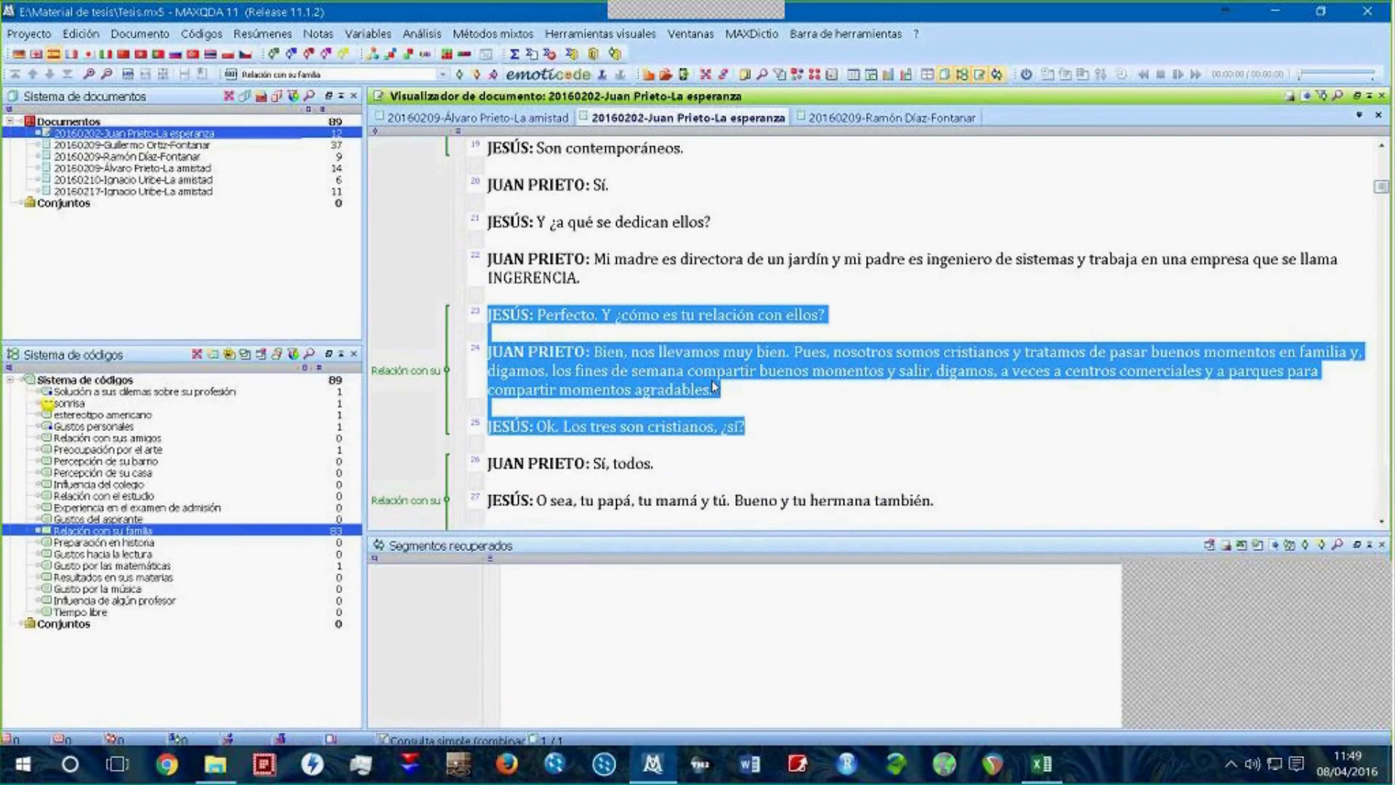
left_click(812, 400)
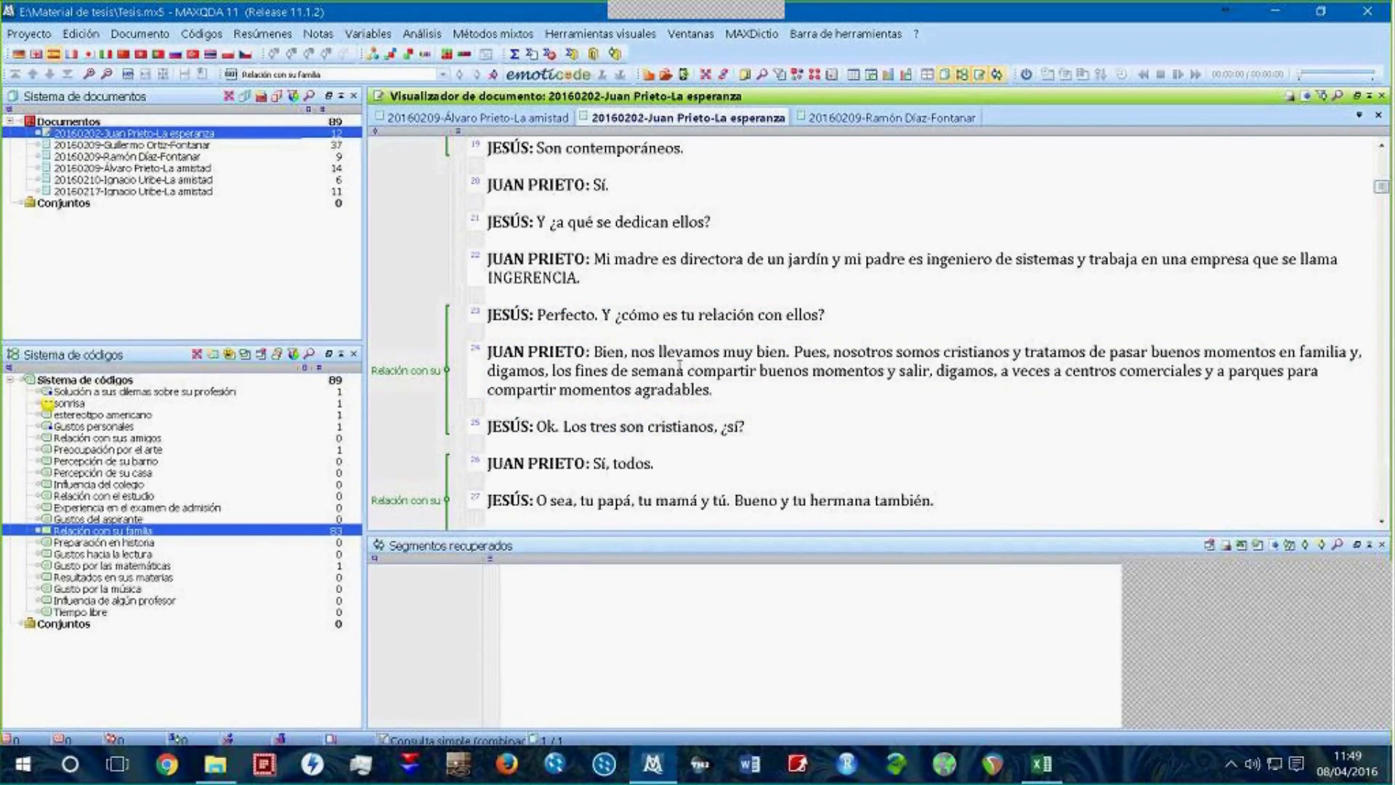
double_click(1304, 351)
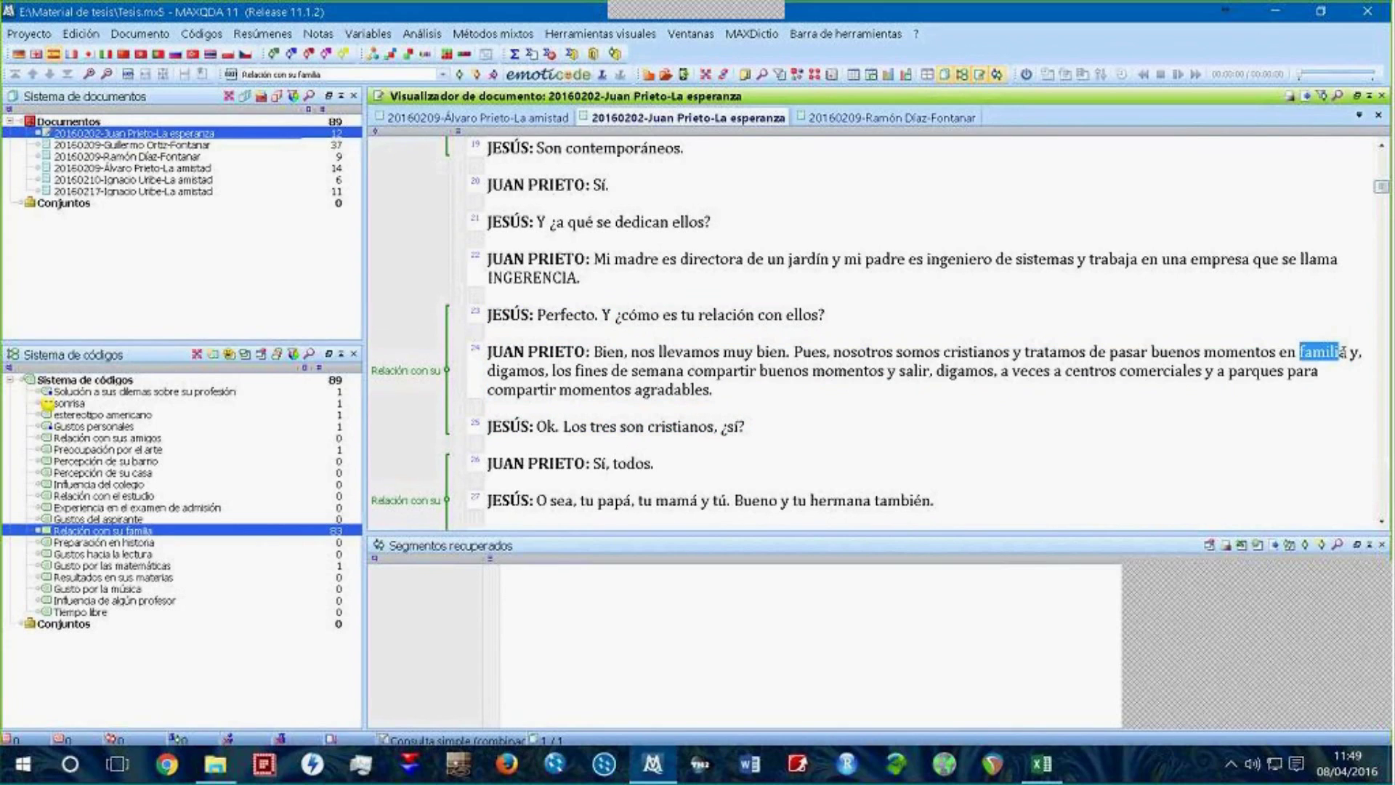
left_click(716, 390)
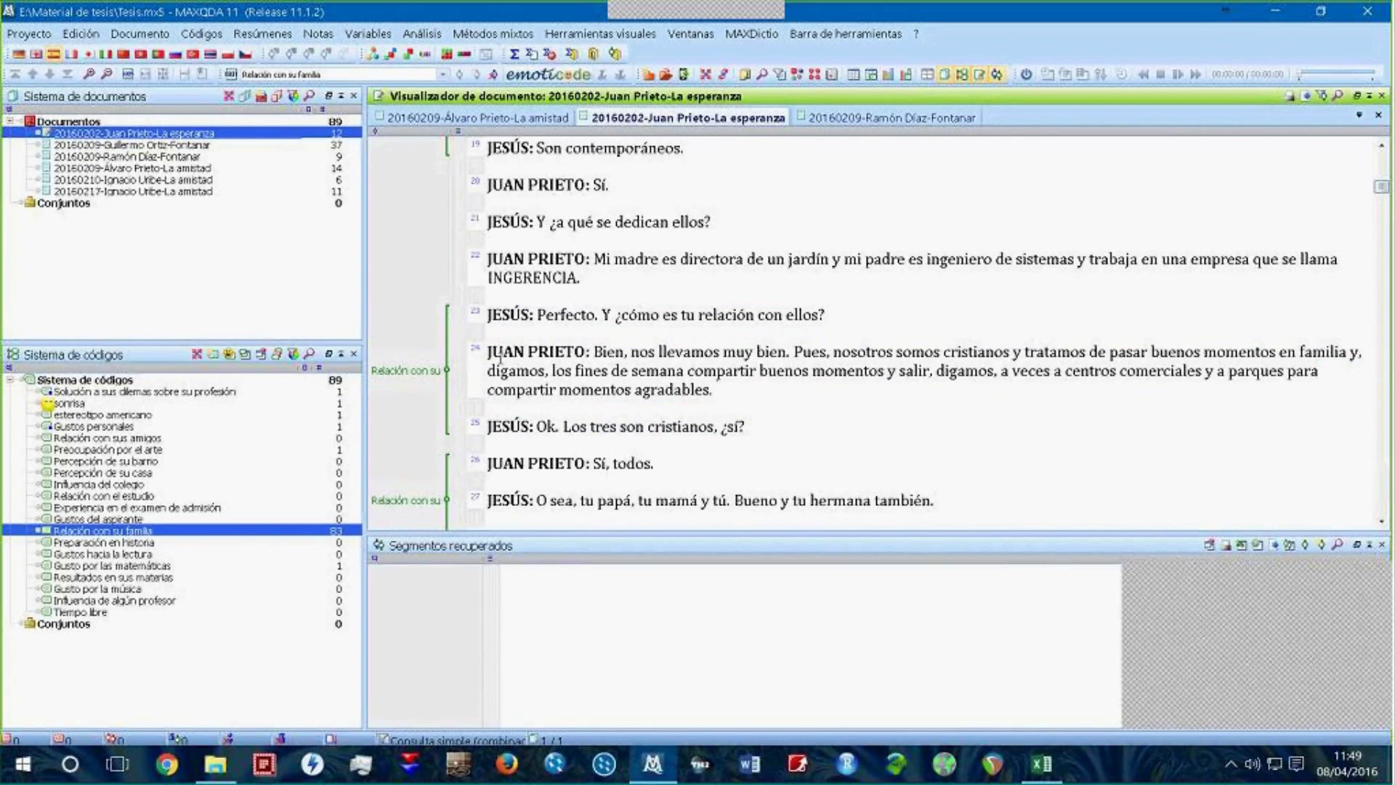
Step: Mark paragraphs 24, 25 and 23 one at a time, and highlight the whole coded segment they belong to
left_click_drag(491, 351, 721, 392)
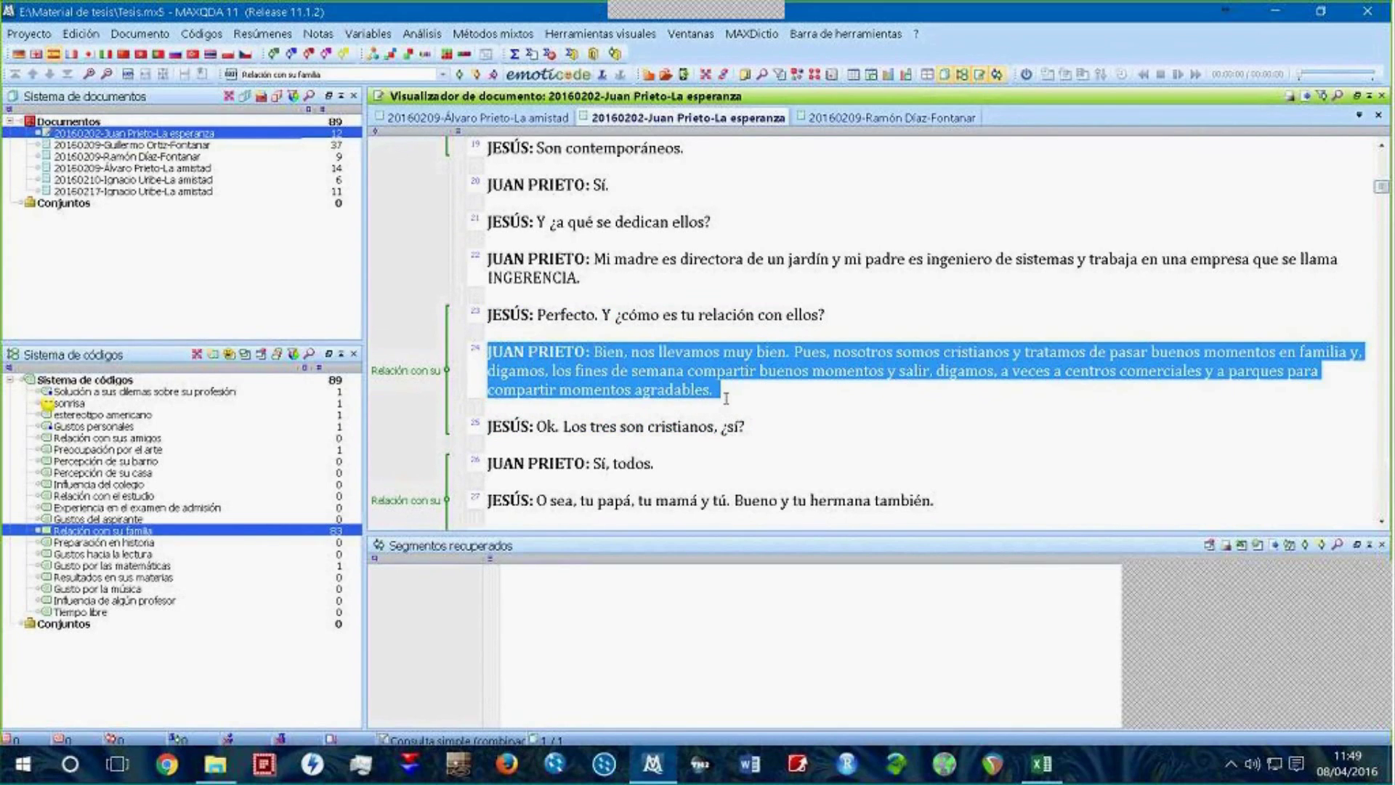
left_click(752, 427)
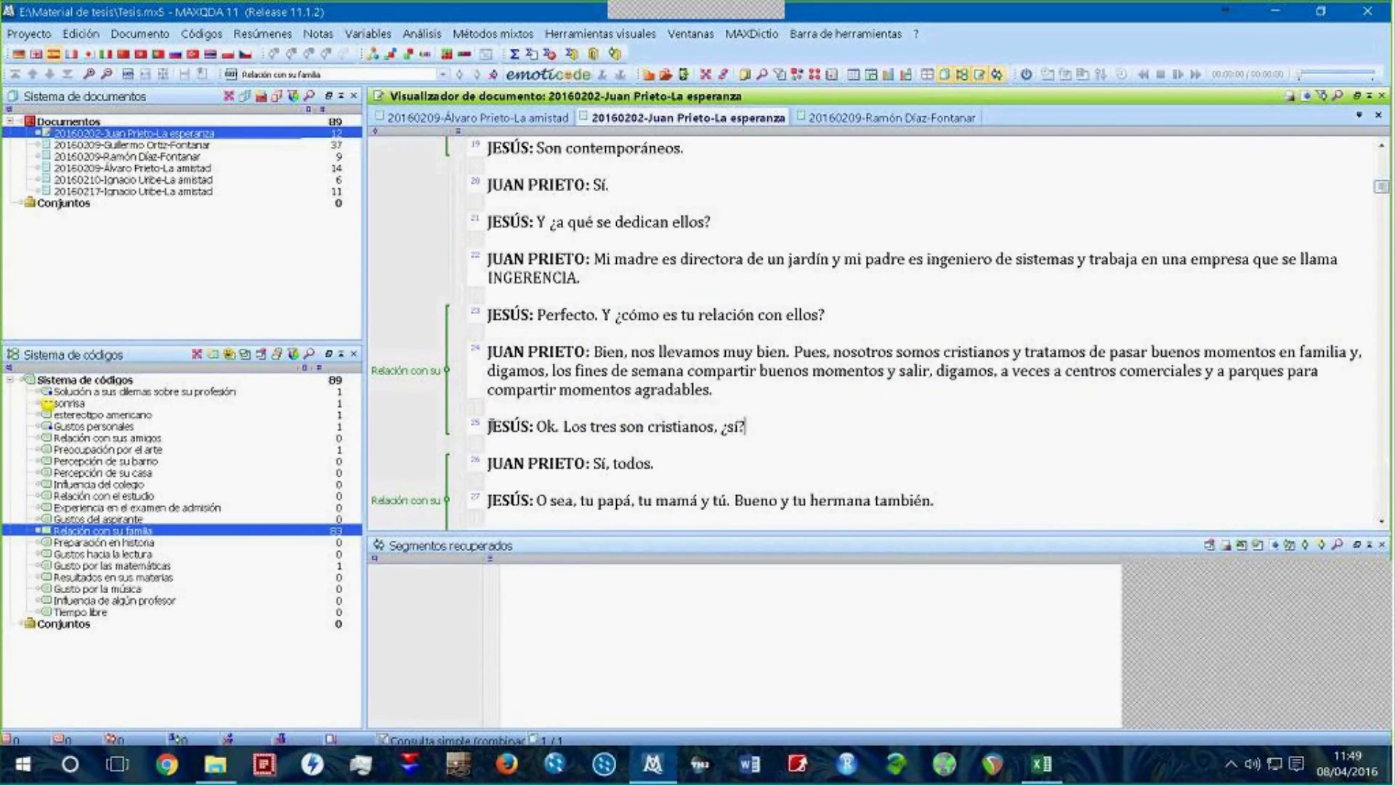
left_click_drag(488, 426, 763, 429)
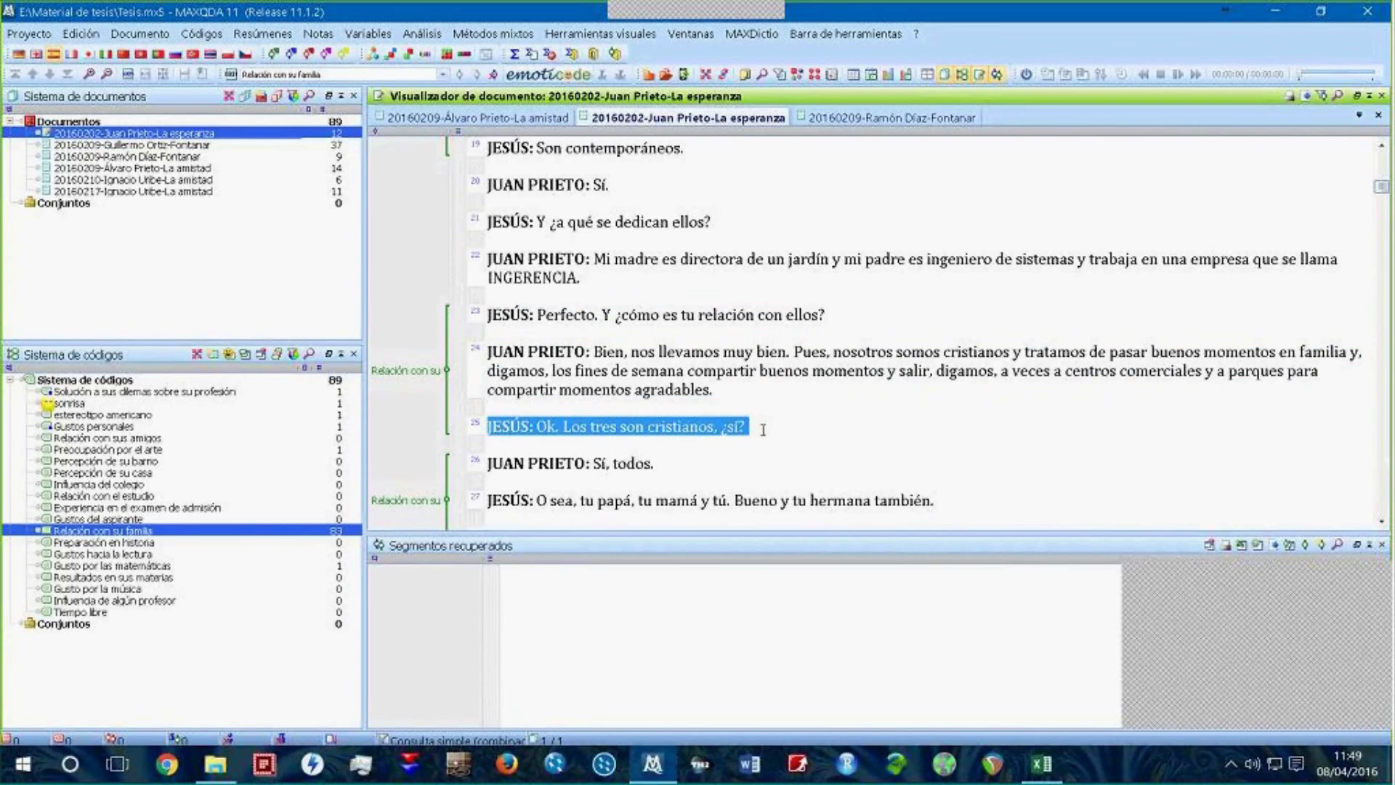
left_click(827, 314)
triple_click(826, 313)
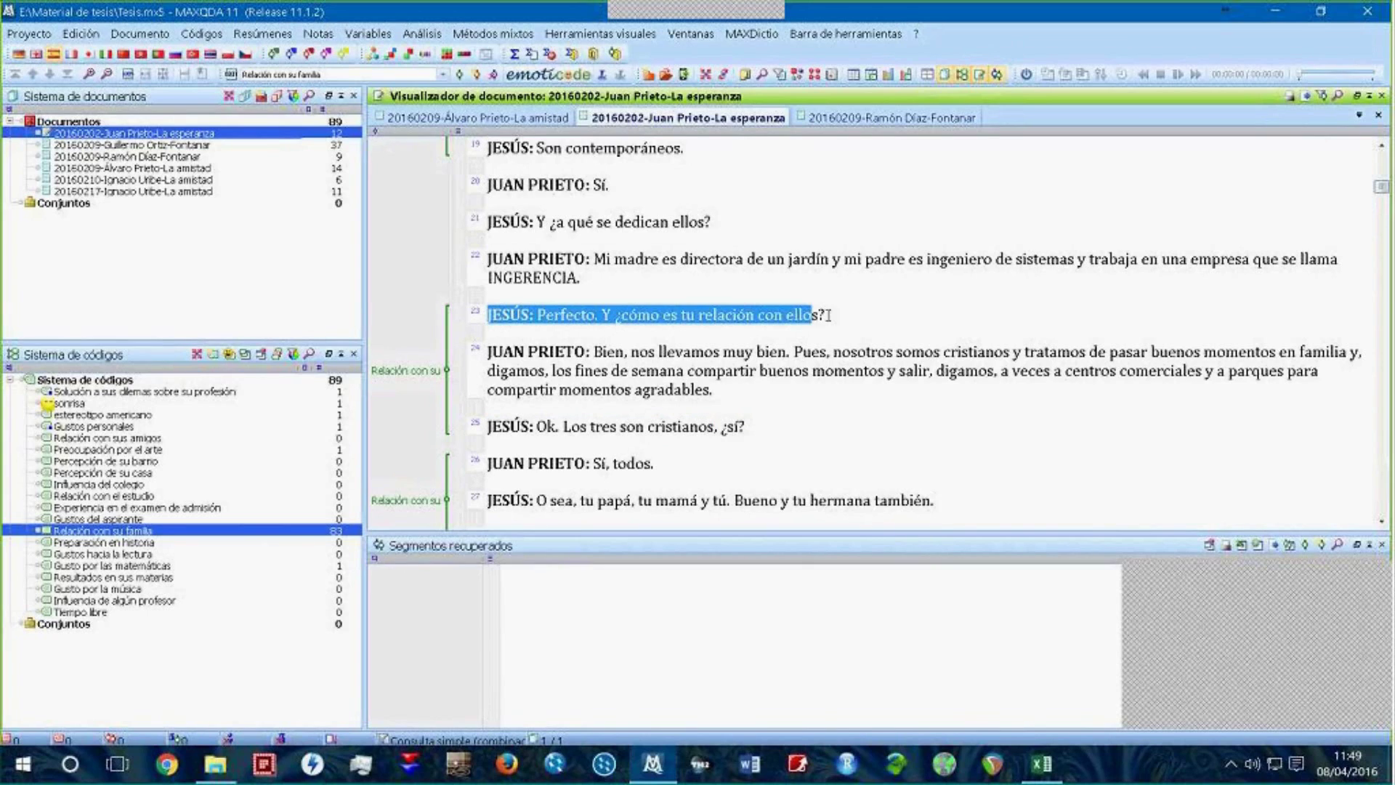
left_click(406, 370)
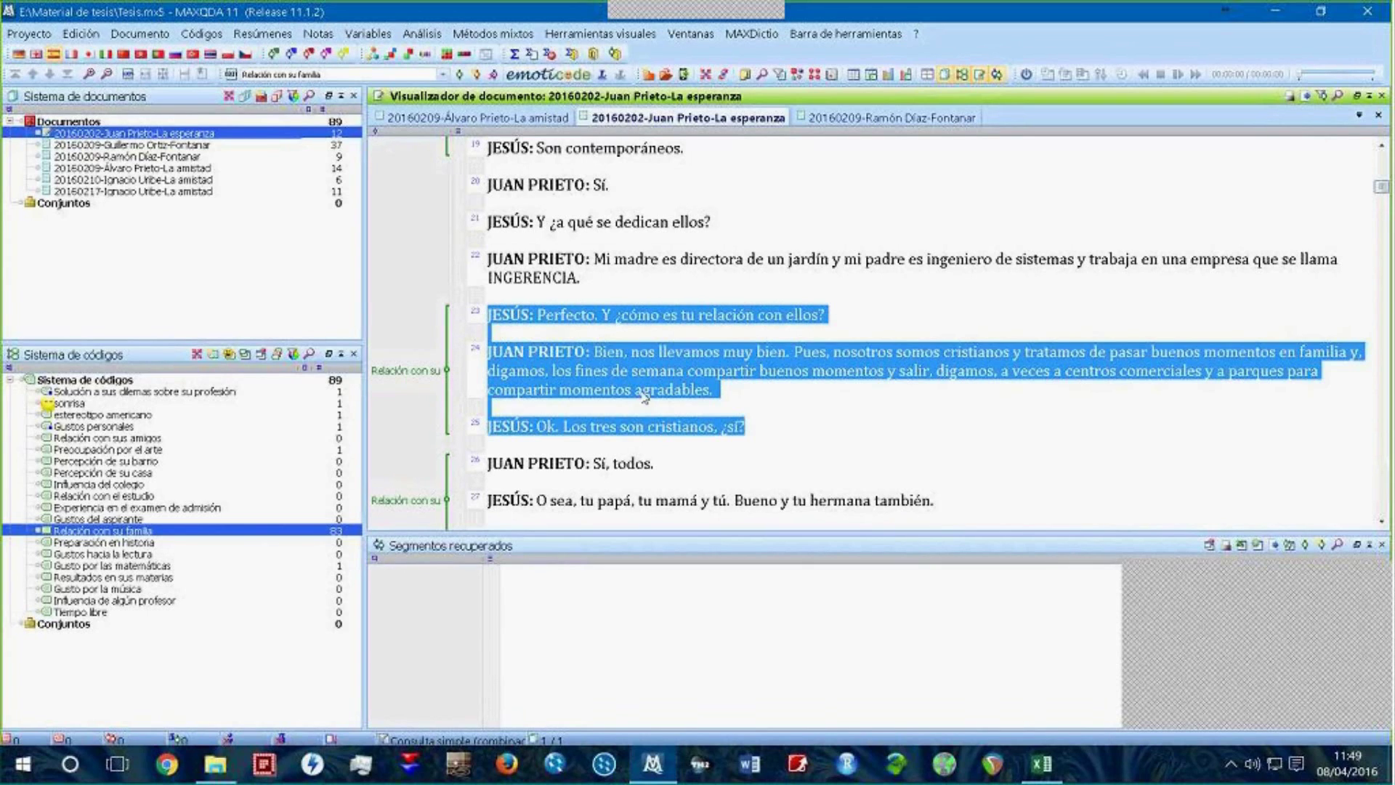
left_click(780, 419)
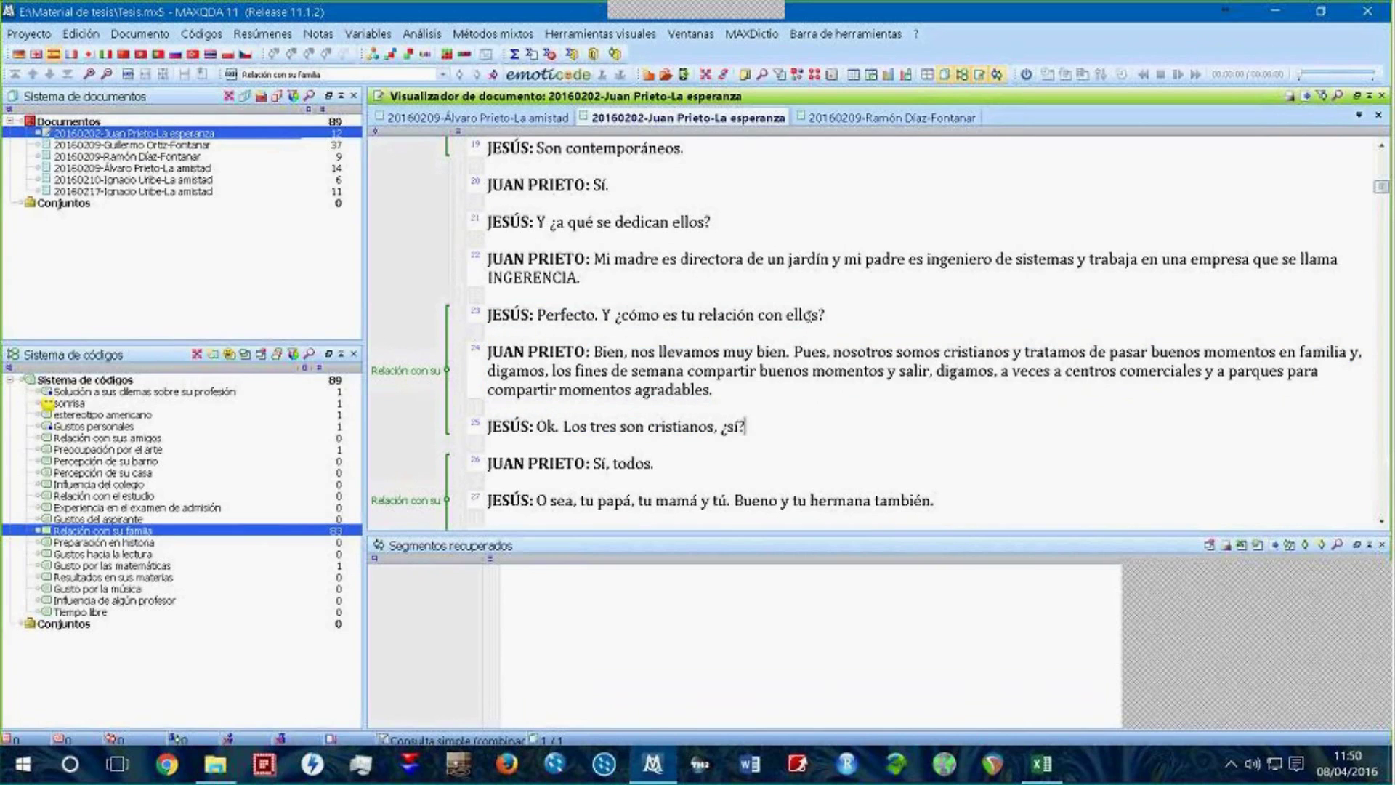
Step: Review the remaining "Relación con su familia" codings further down the interview, from paragraph 26 onward
scroll(764, 320, "down", 2)
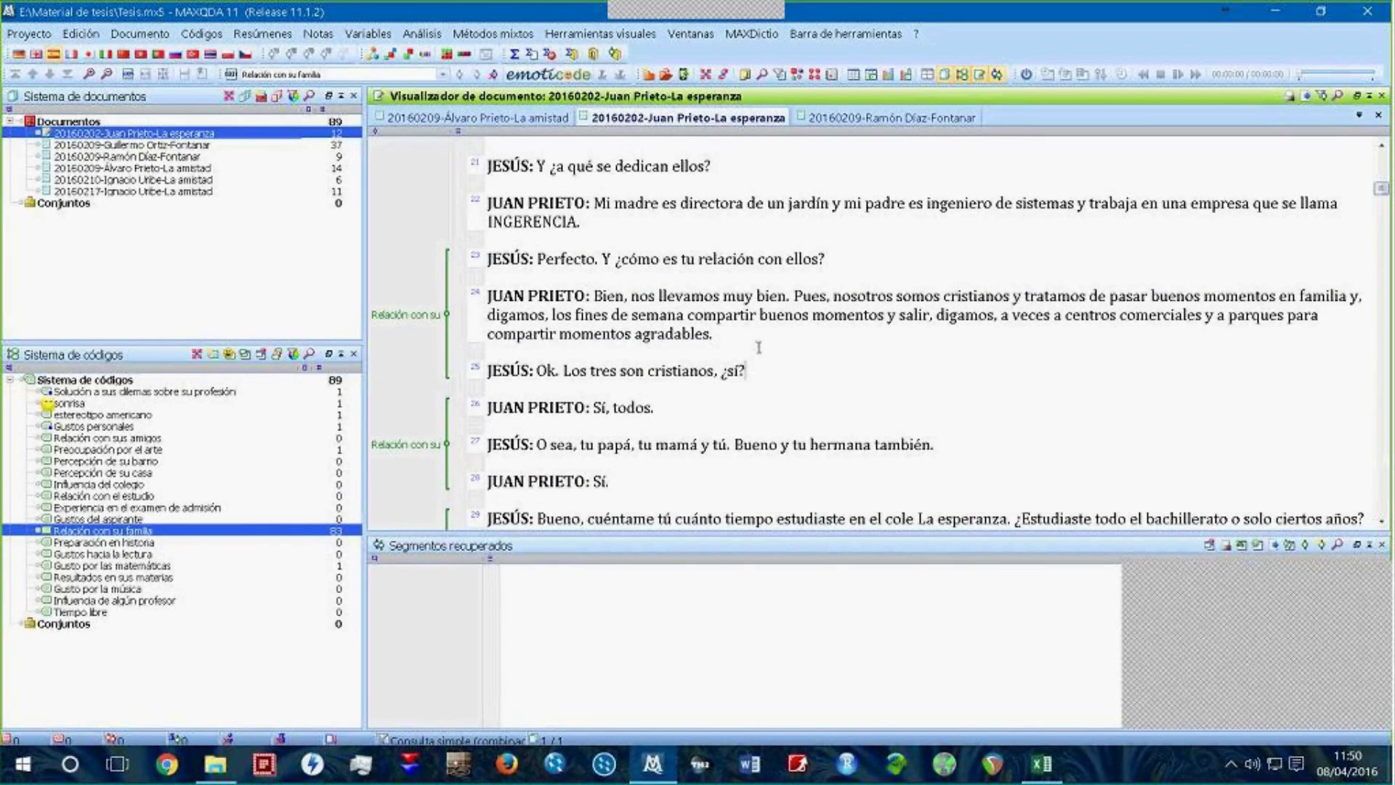
scroll(759, 347, "down", 6)
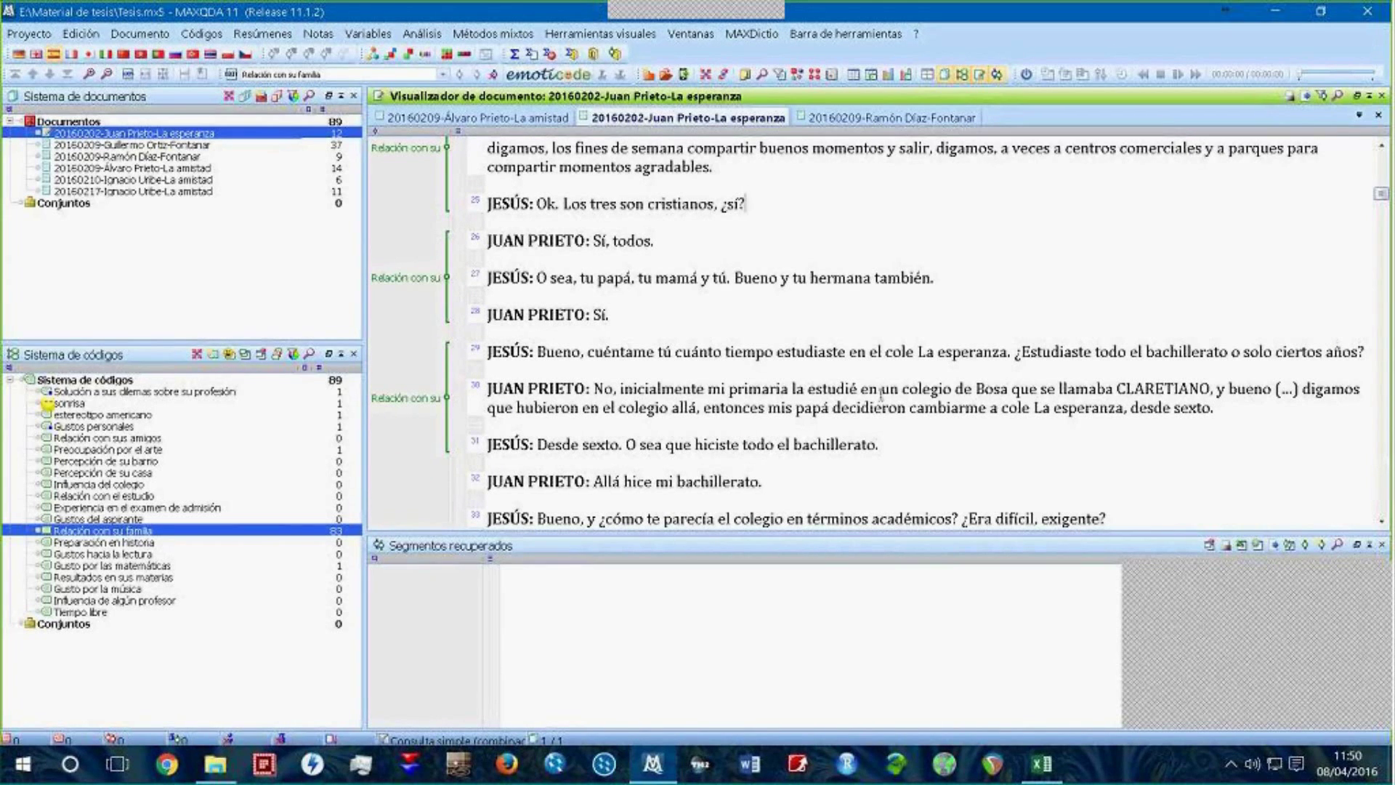
scroll(815, 388, "down", 4)
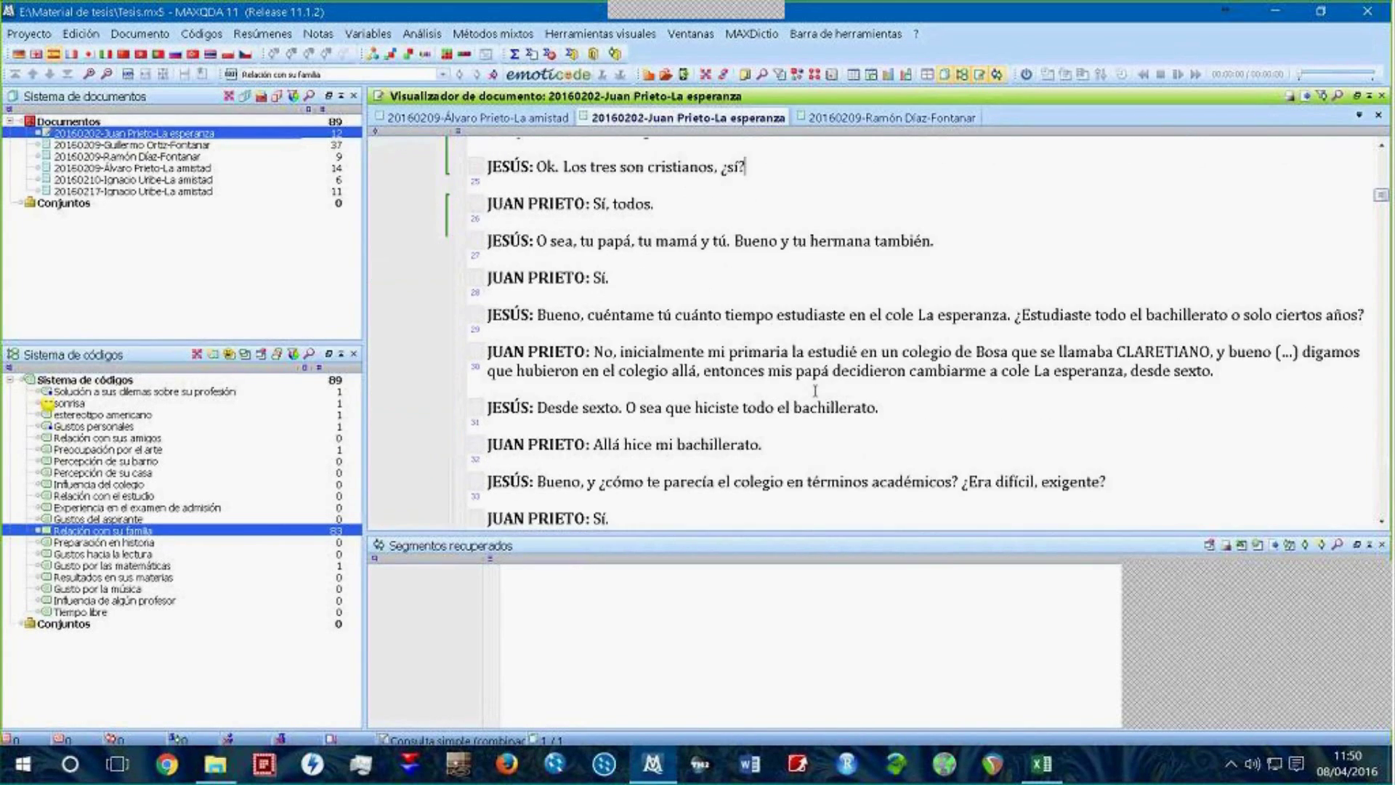
scroll(815, 388, "down", 15)
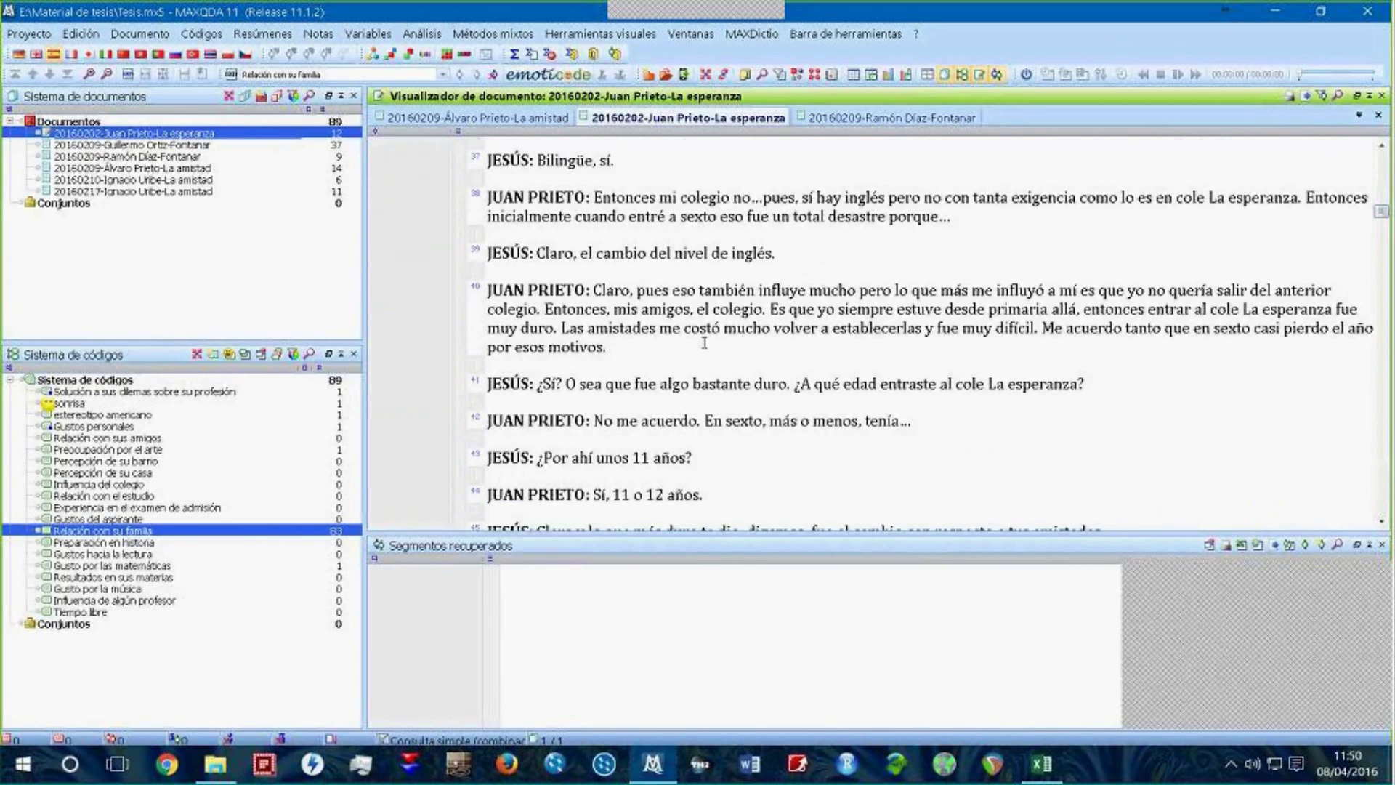
Step: Recode the "Relación con su familia" segment at paragraphs 85 to 87 so that it covers paragraphs 84 to 87
scroll(701, 339, "down", 15)
scroll(701, 339, "down", 10)
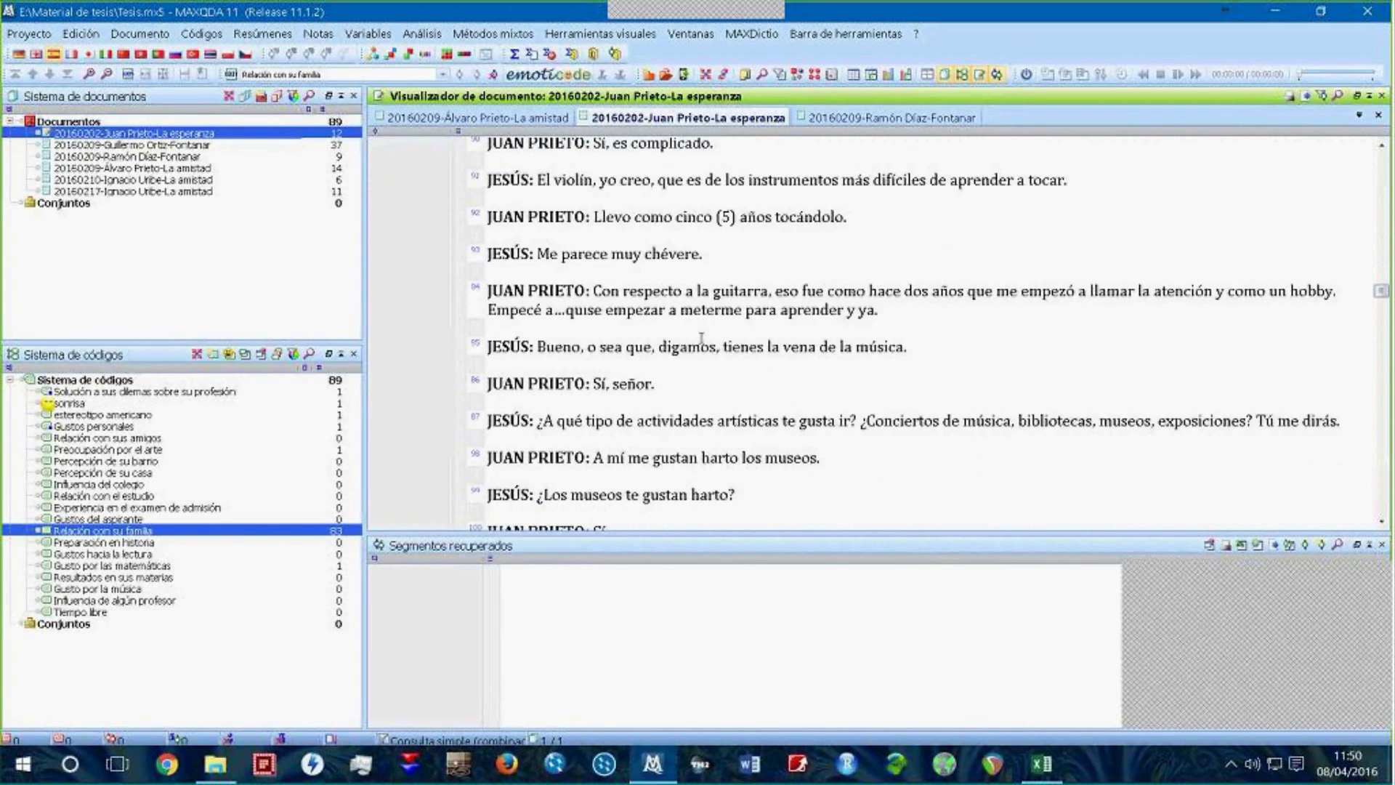
scroll(604, 334, "up", 6)
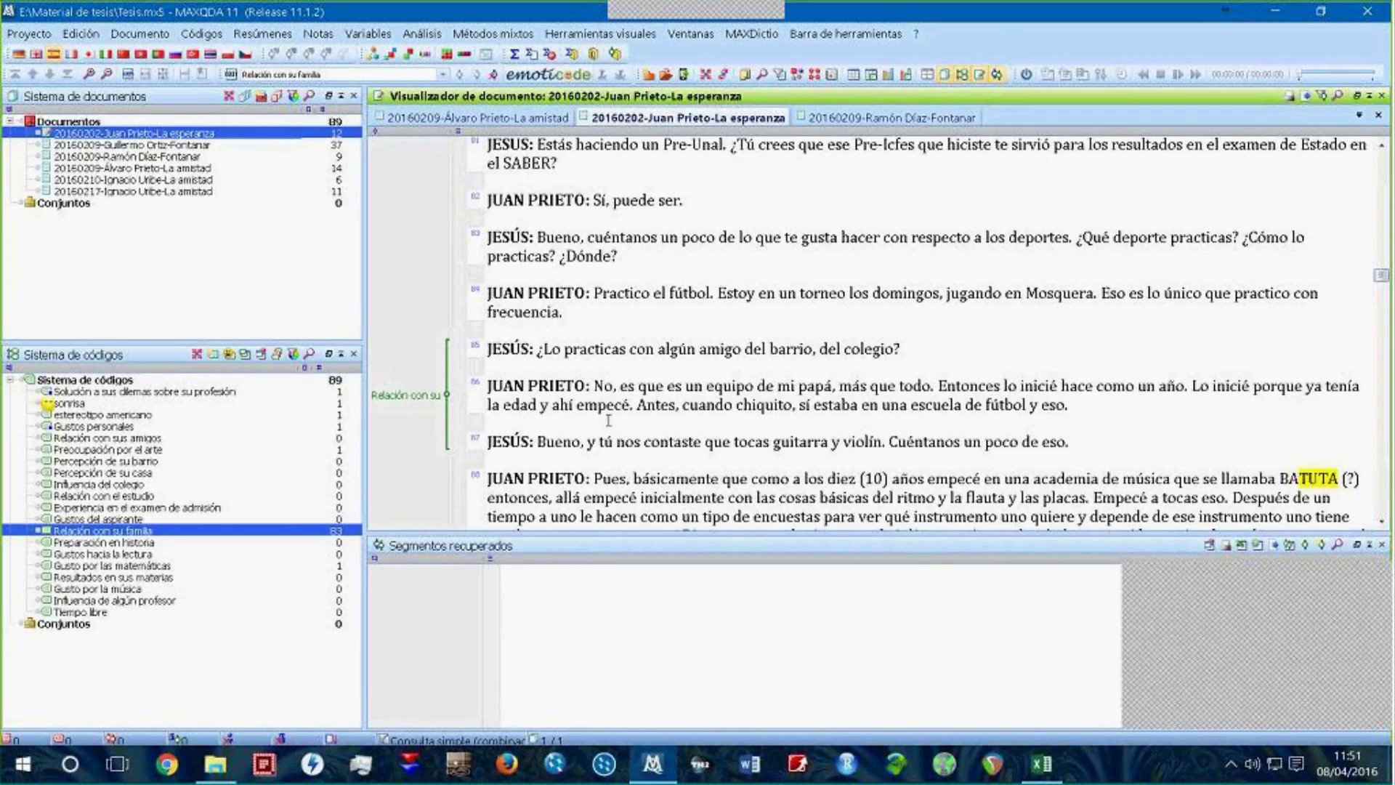
scroll(608, 420, "down", 1)
scroll(606, 419, "down", 3)
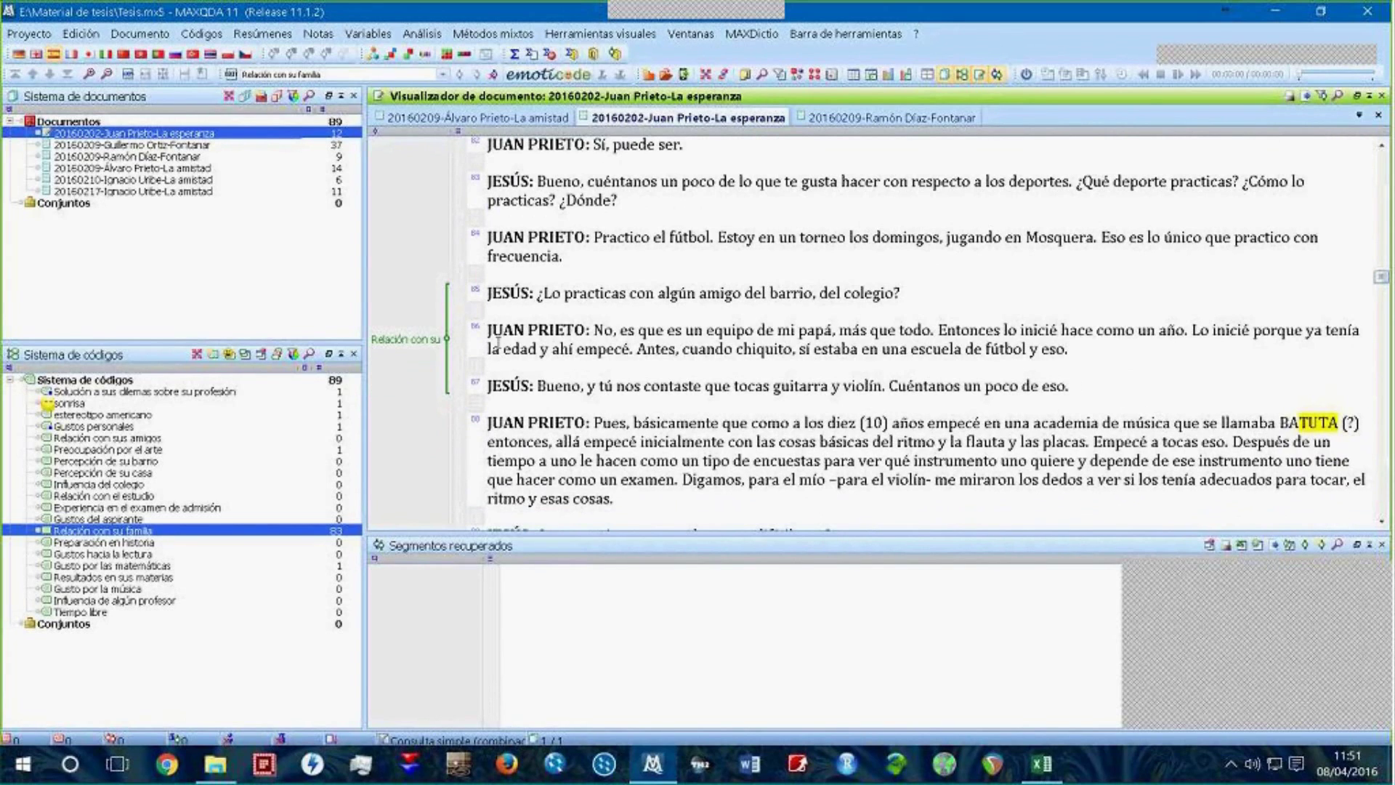
left_click(407, 340)
left_click(1079, 386)
left_click_drag(1078, 386, 480, 231)
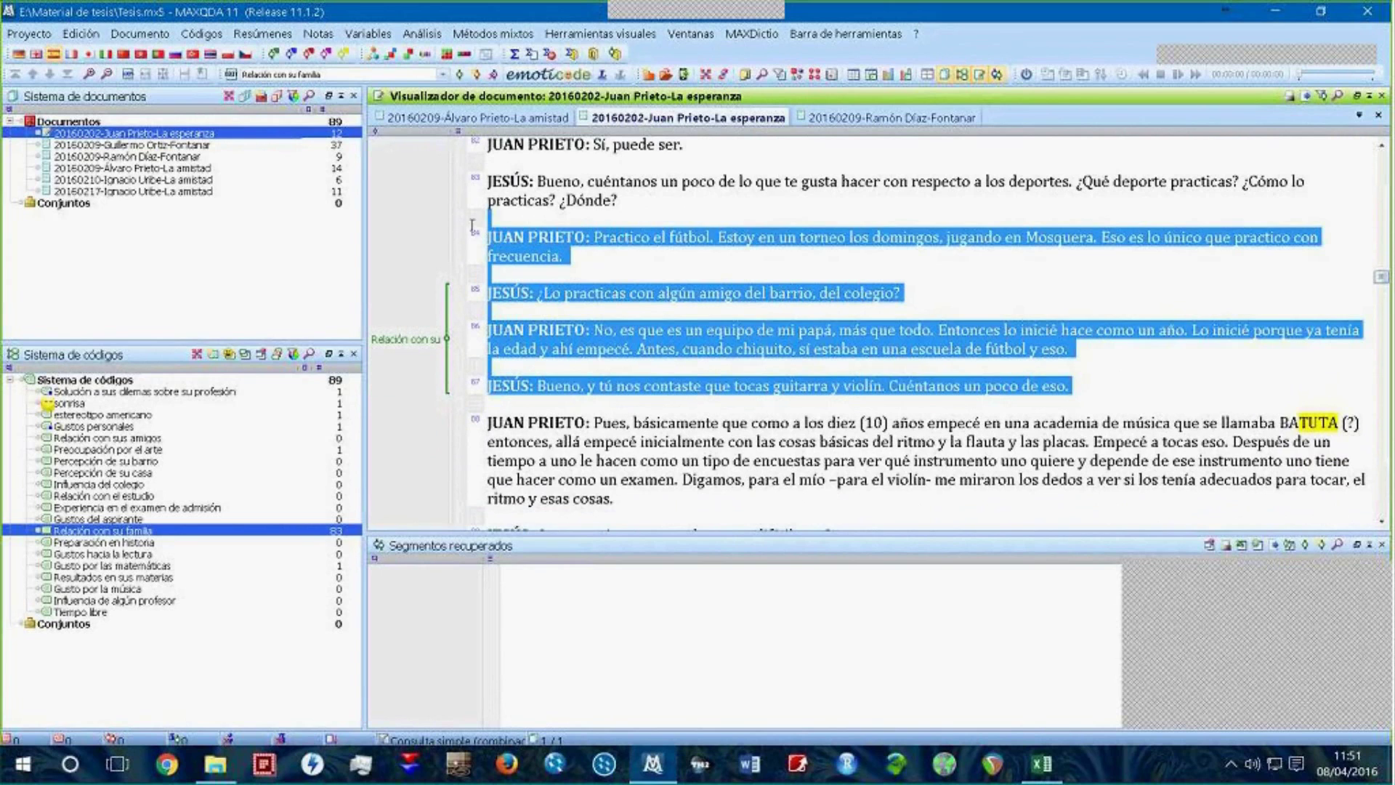
right_click(391, 339)
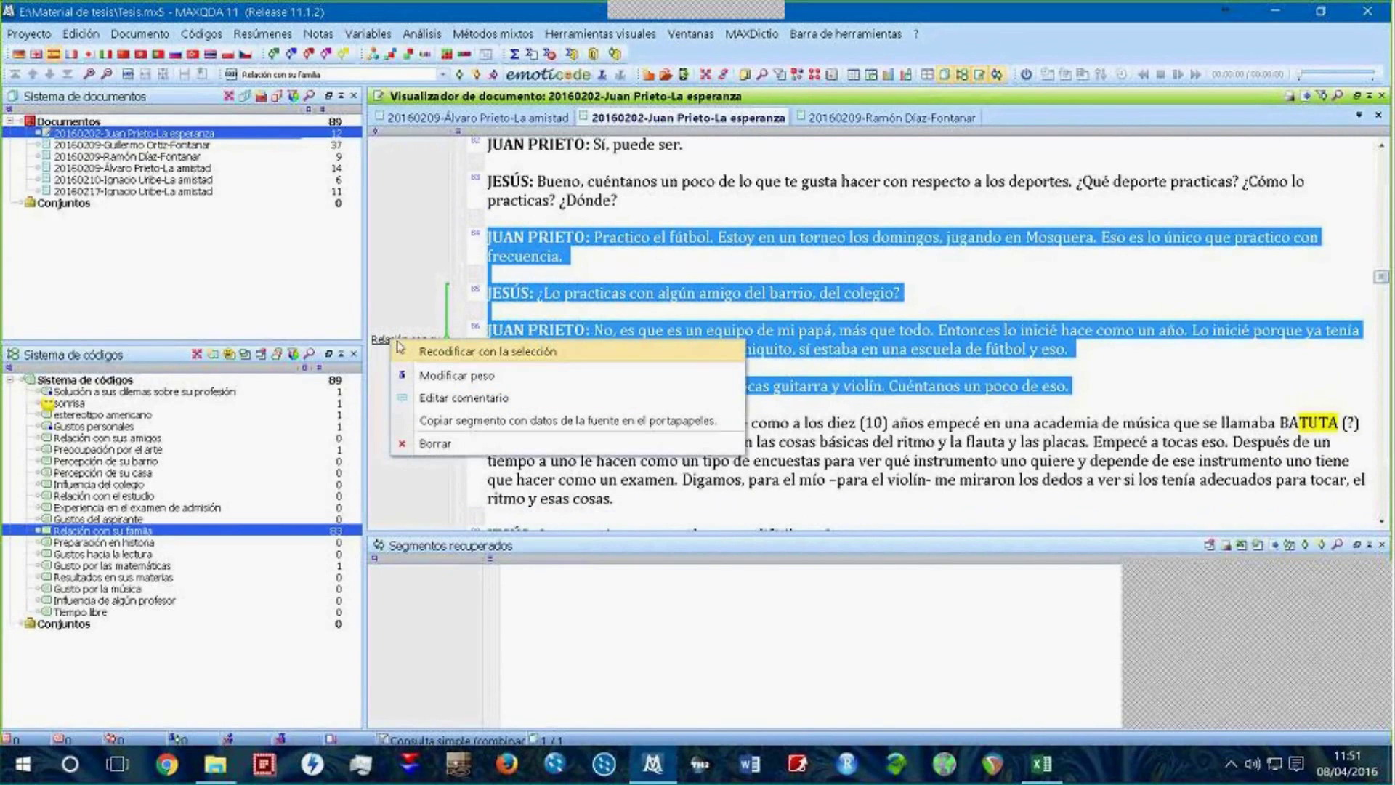
left_click(455, 353)
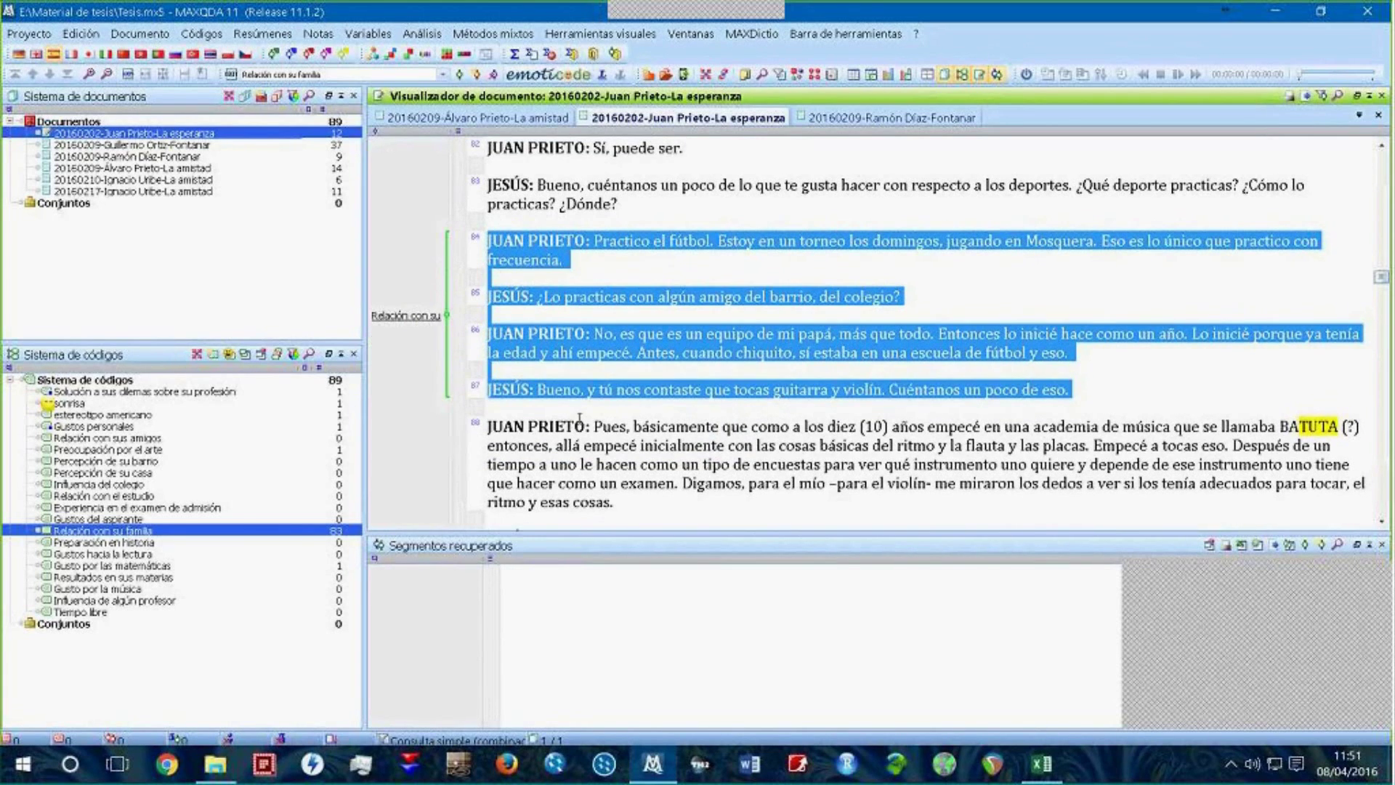
left_click(402, 317)
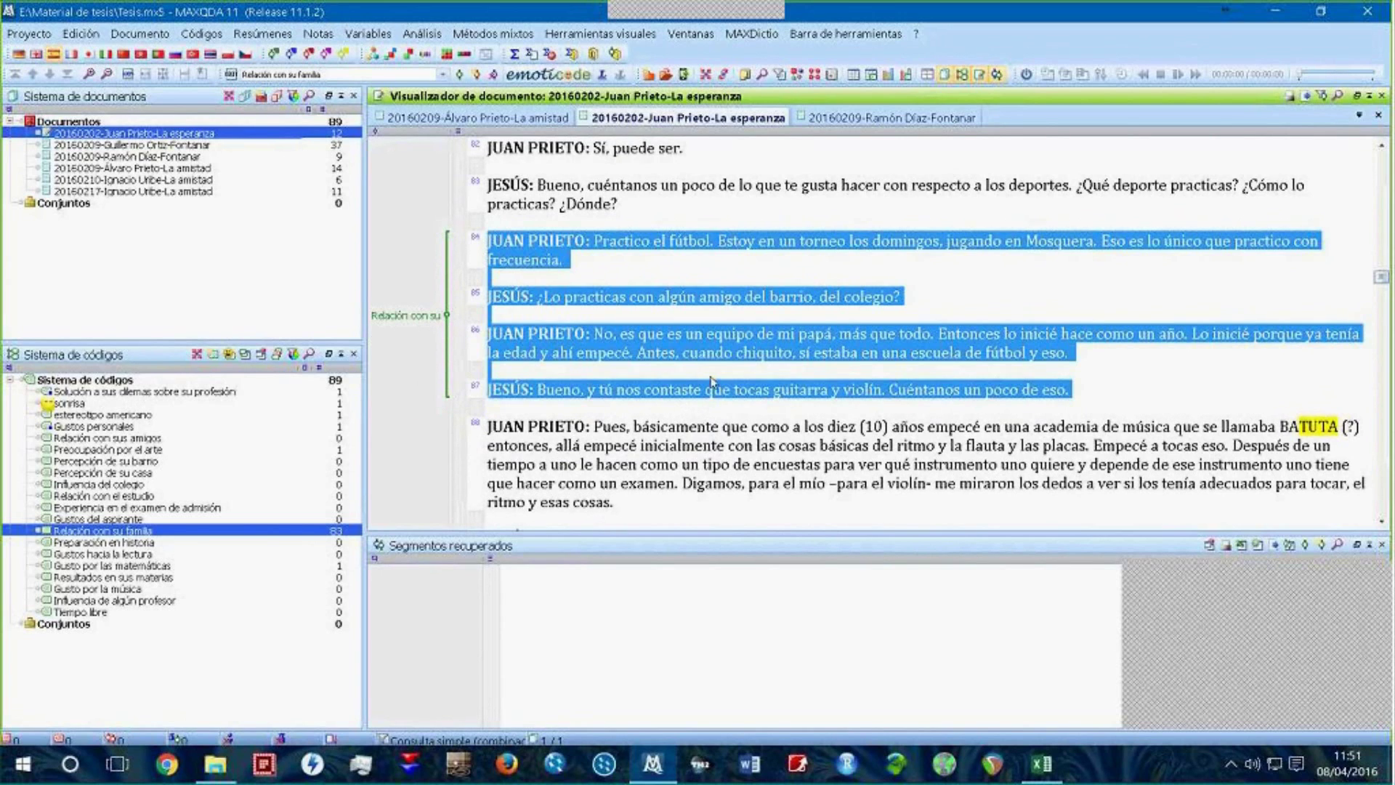
Step: Switch to the 20160209 La amistad interview and highlight its "Relación con su familia" segment in paragraphs 7 to 12
scroll(711, 381, "down", 1)
left_click(496, 120)
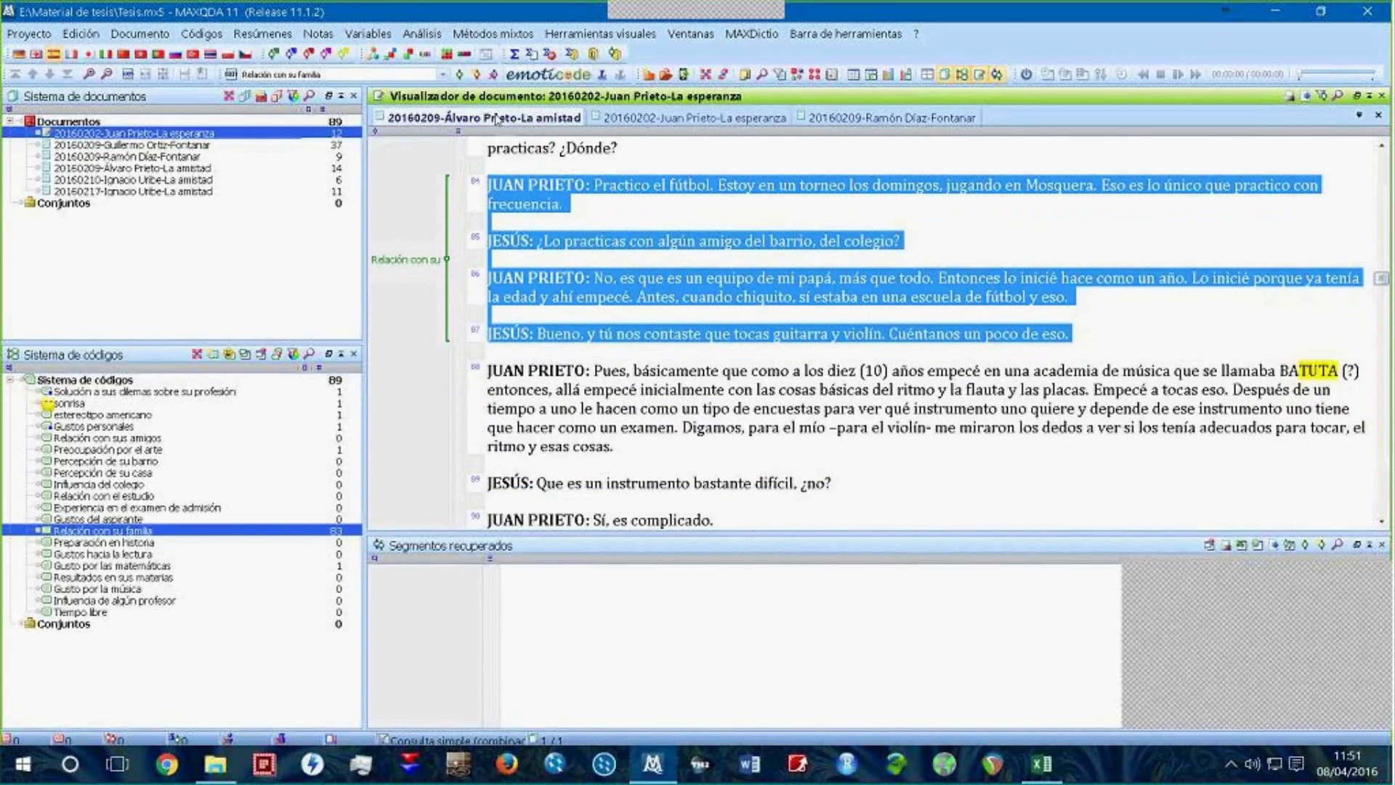
left_click_drag(1383, 278, 1383, 156)
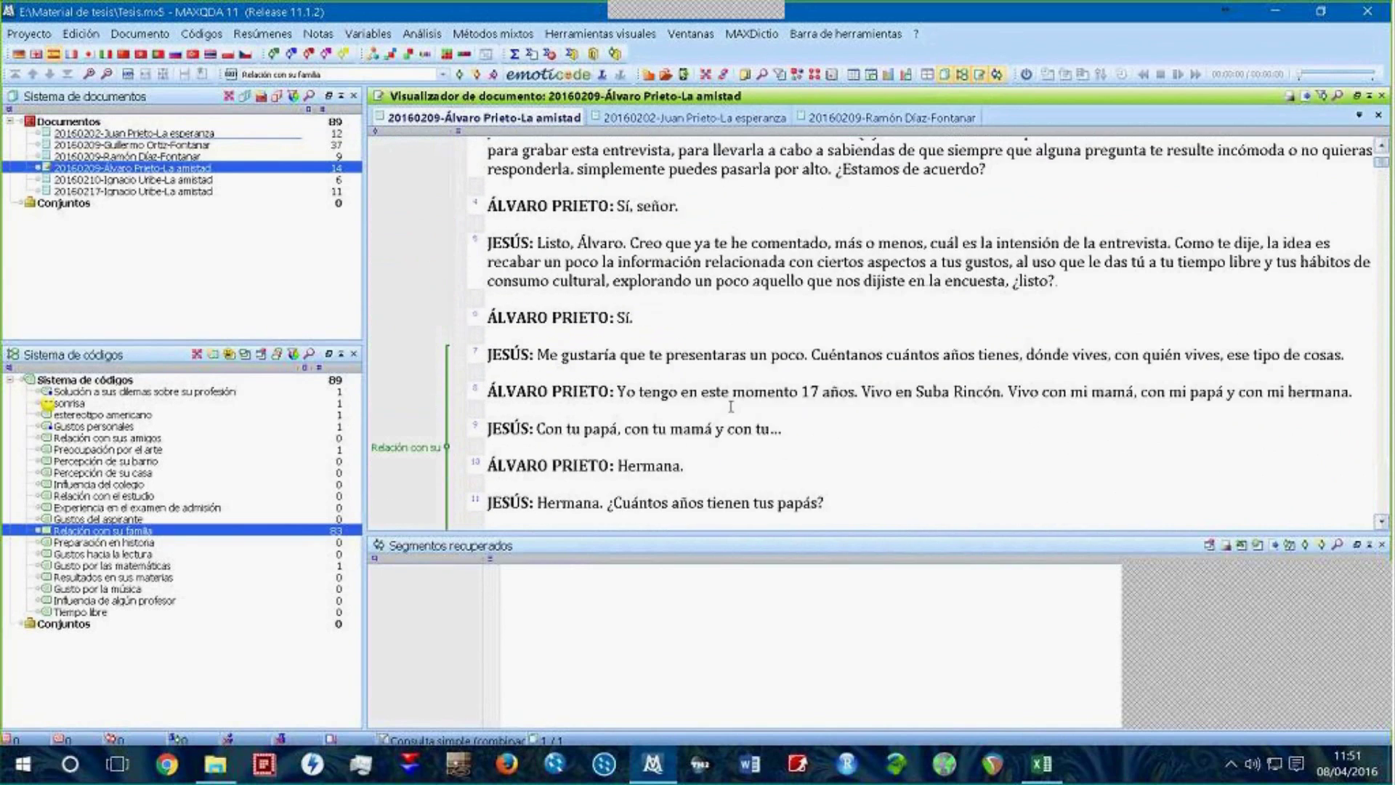
scroll(403, 342, "down", 3)
left_click(402, 336)
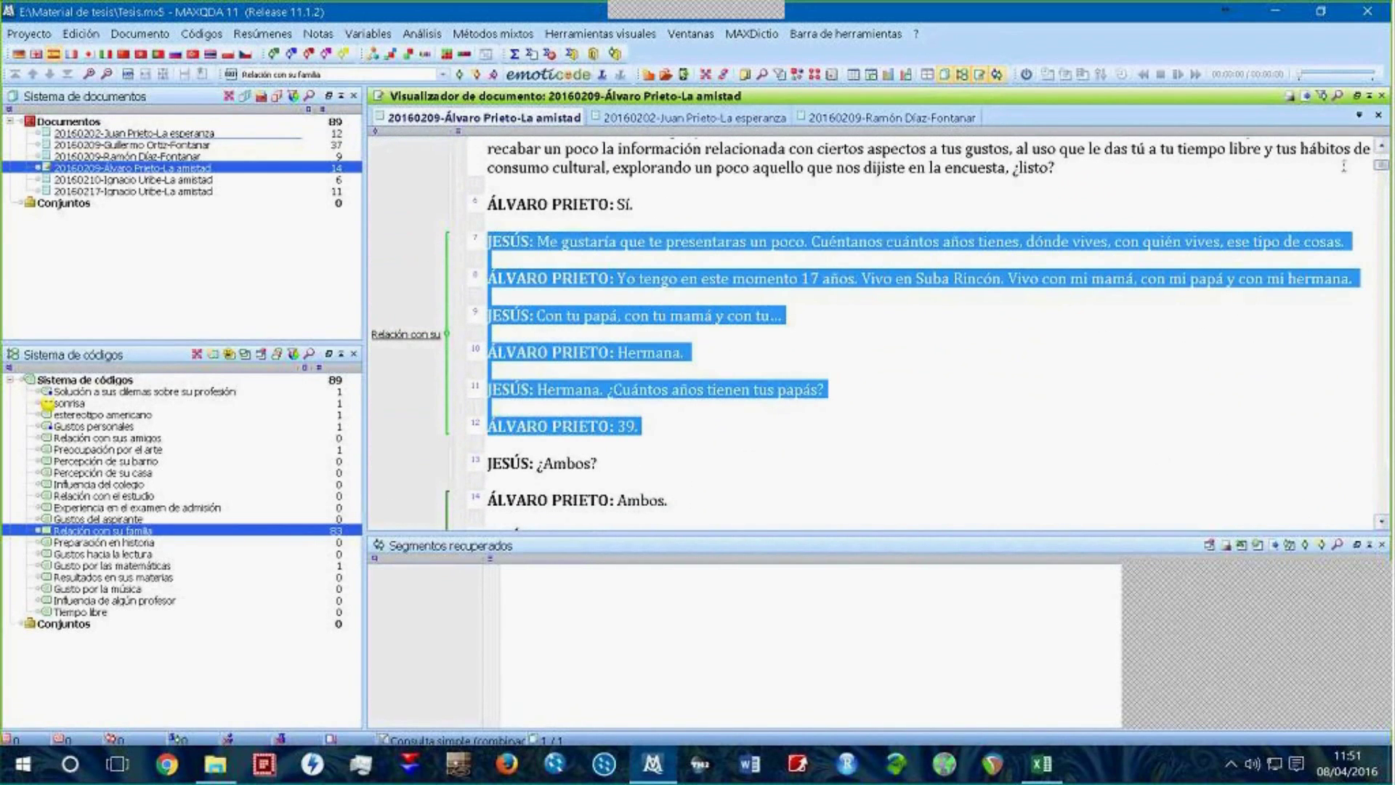
Step: Highlight the coded segment in paragraphs 19 to 27, clear the highlight, and review the passages around it
left_click_drag(1383, 161, 1383, 183)
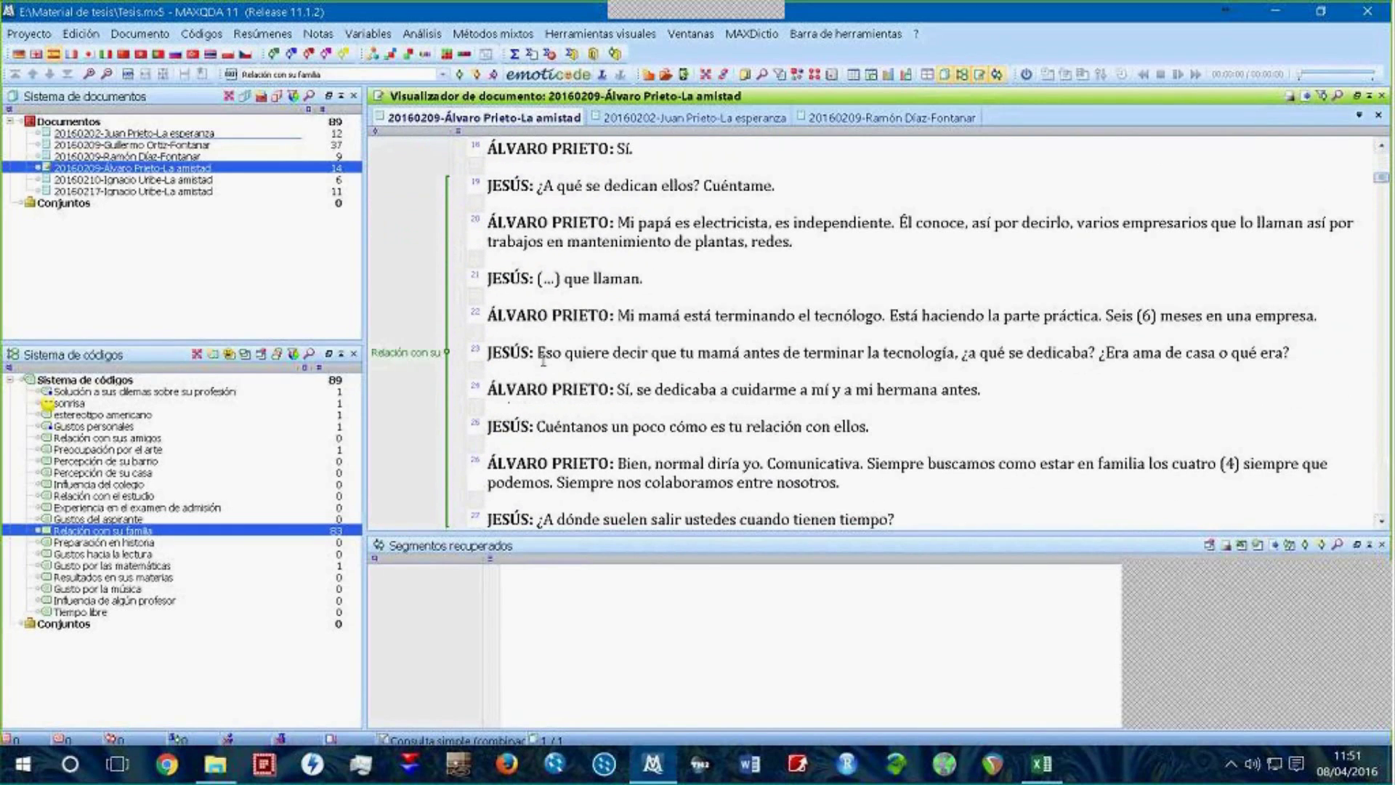
left_click(404, 353)
scroll(853, 382, "down", 1)
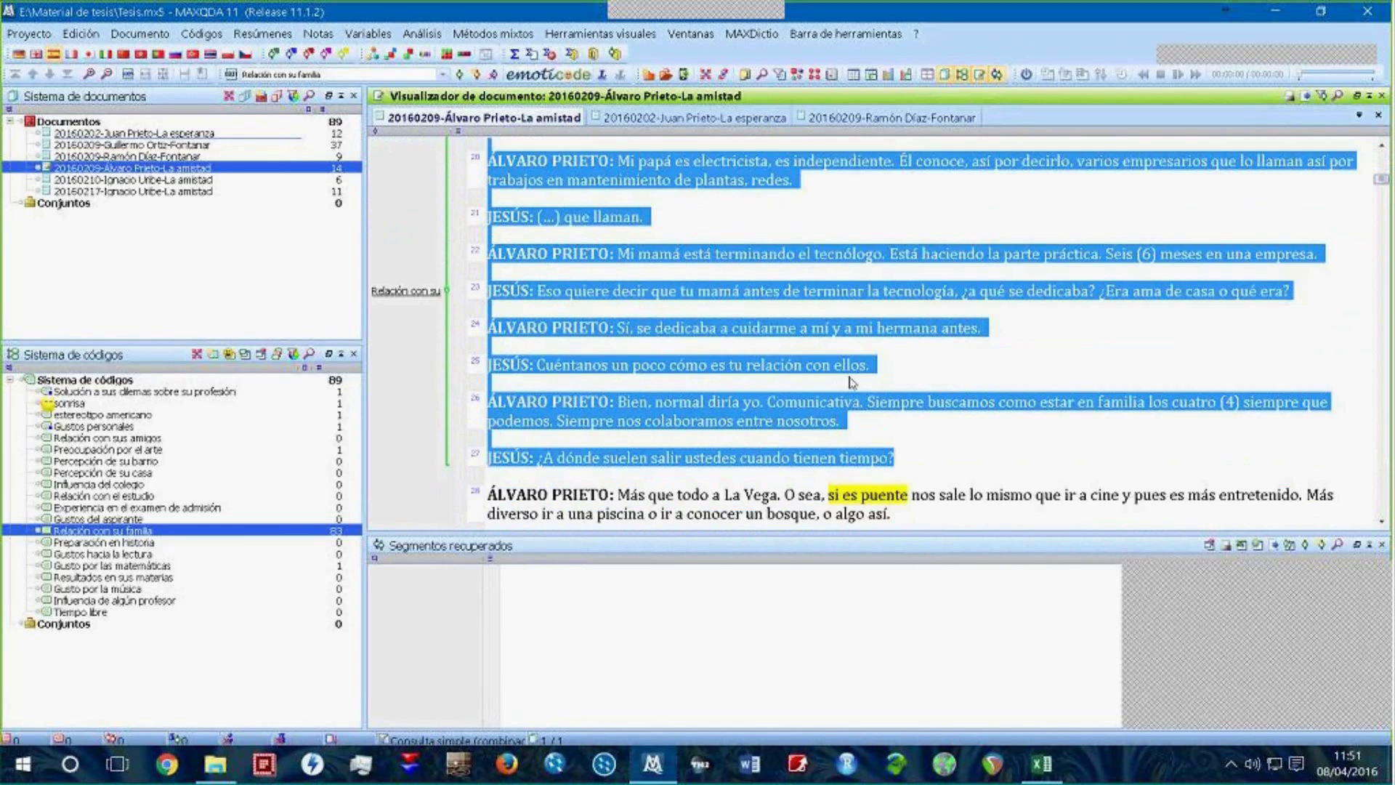
scroll(853, 383, "down", 1)
scroll(919, 429, "up", 2)
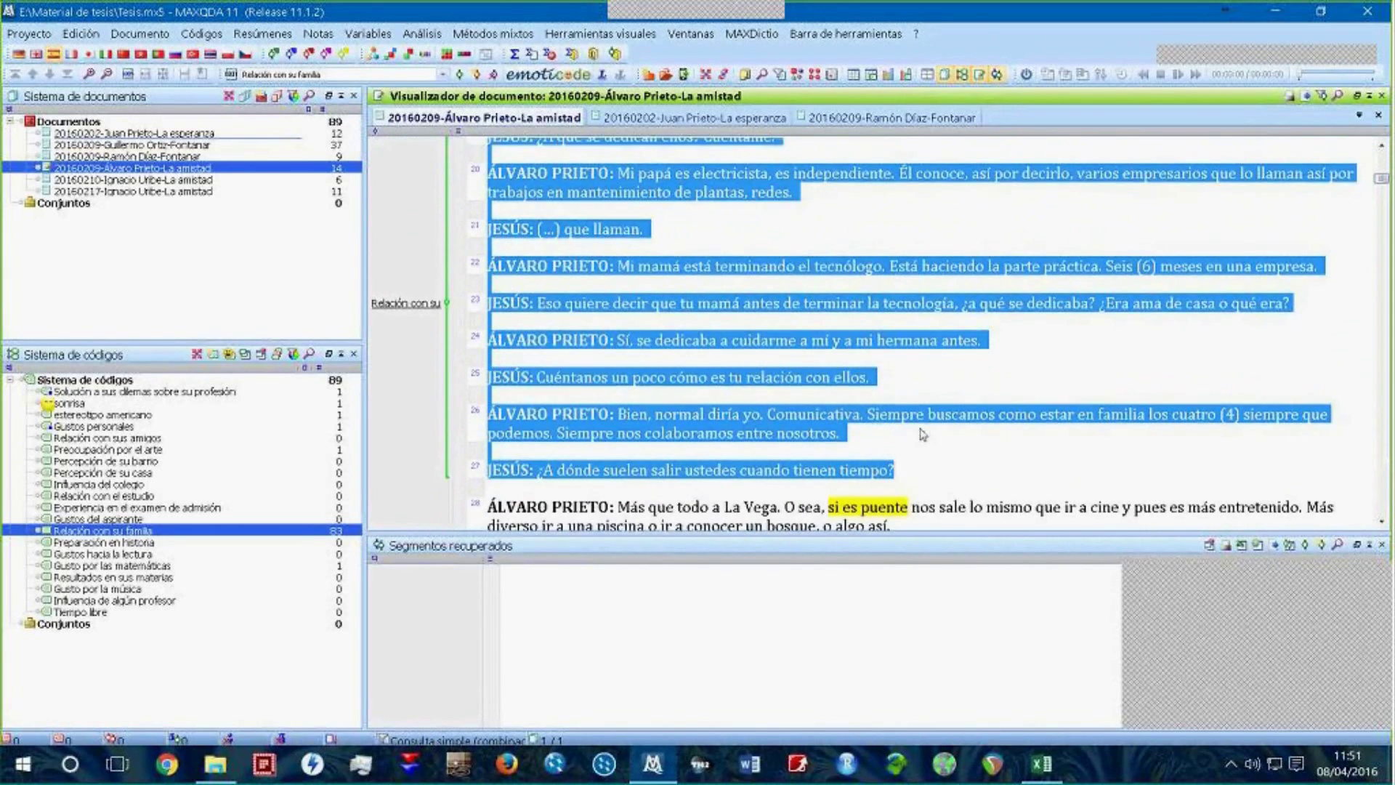
scroll(923, 434, "up", 1)
left_click(1066, 436)
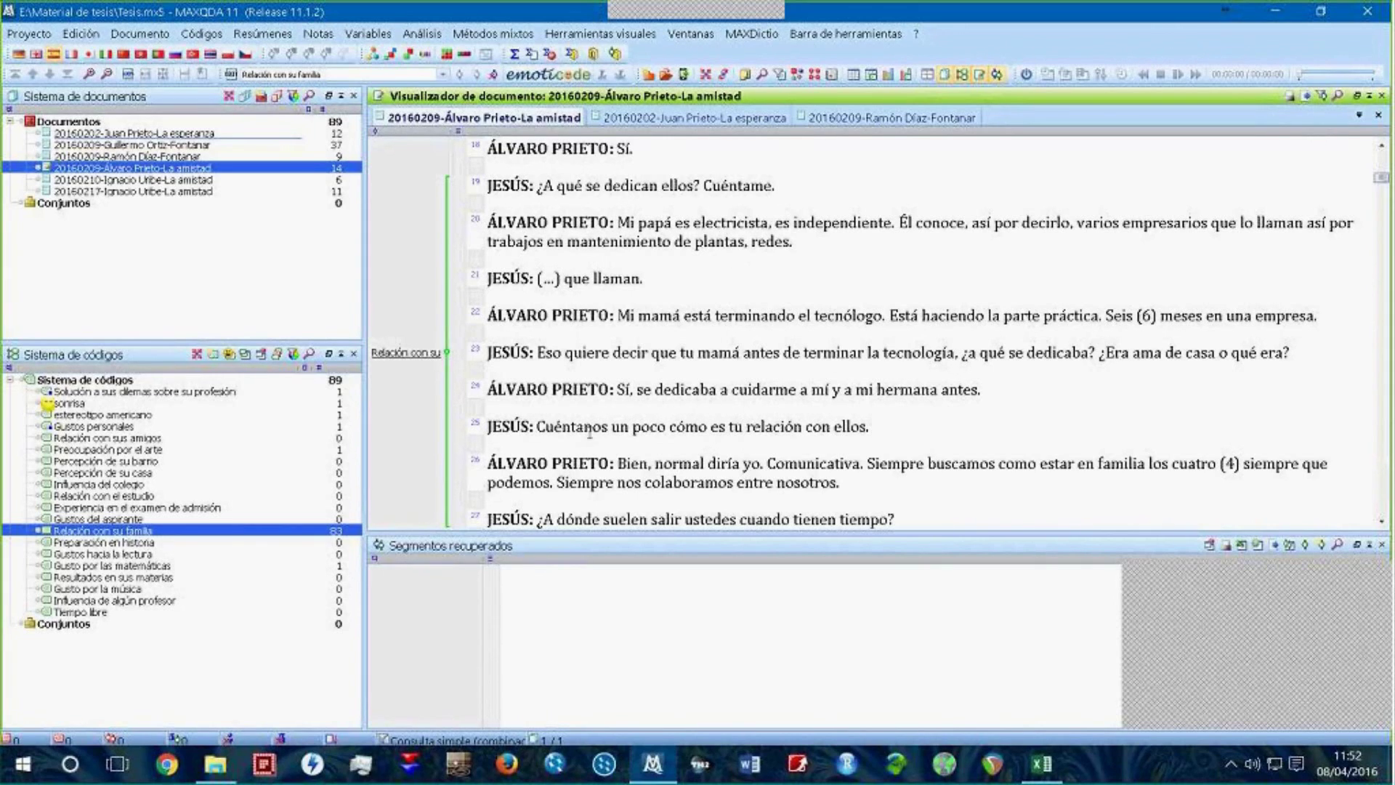
scroll(595, 429, "down", 3)
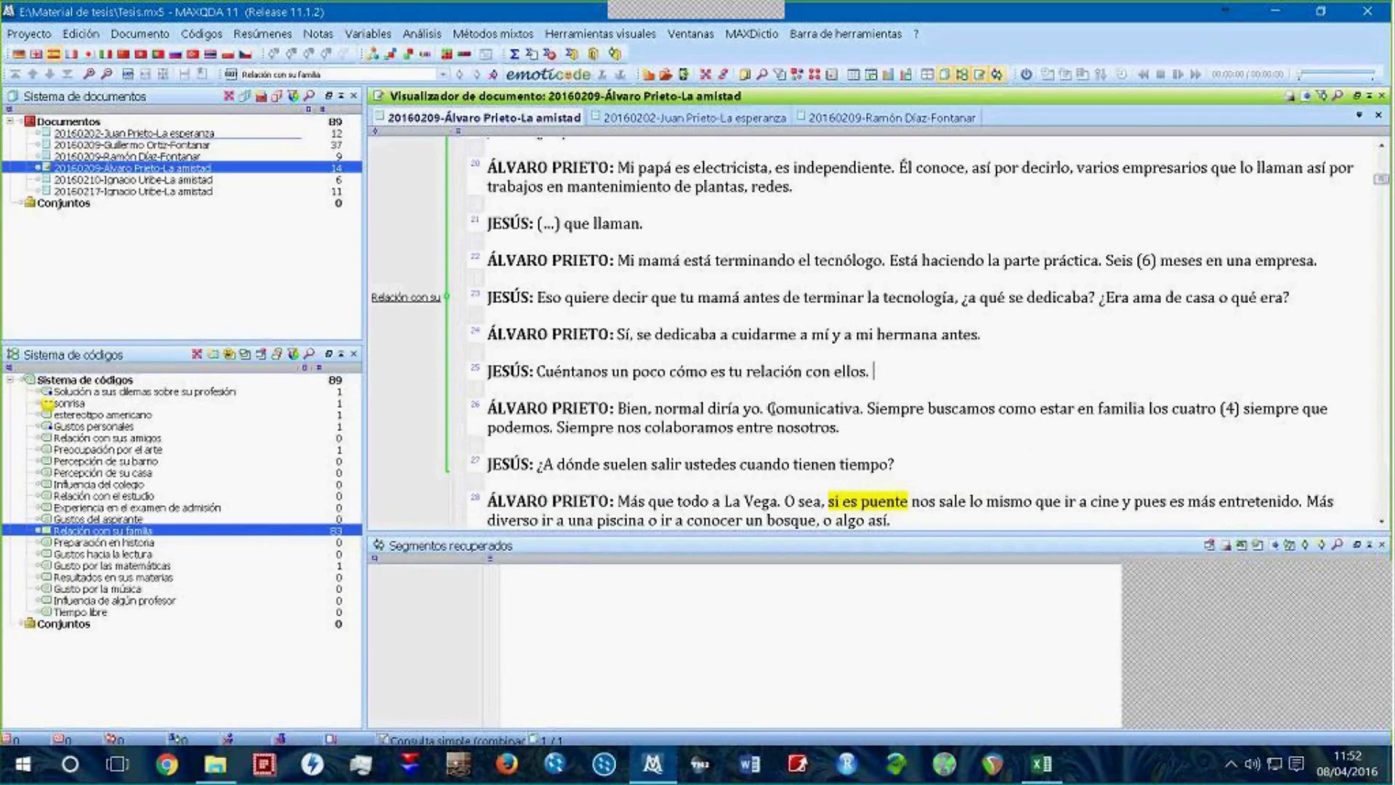
scroll(765, 414, "down", 3)
scroll(798, 409, "down", 3)
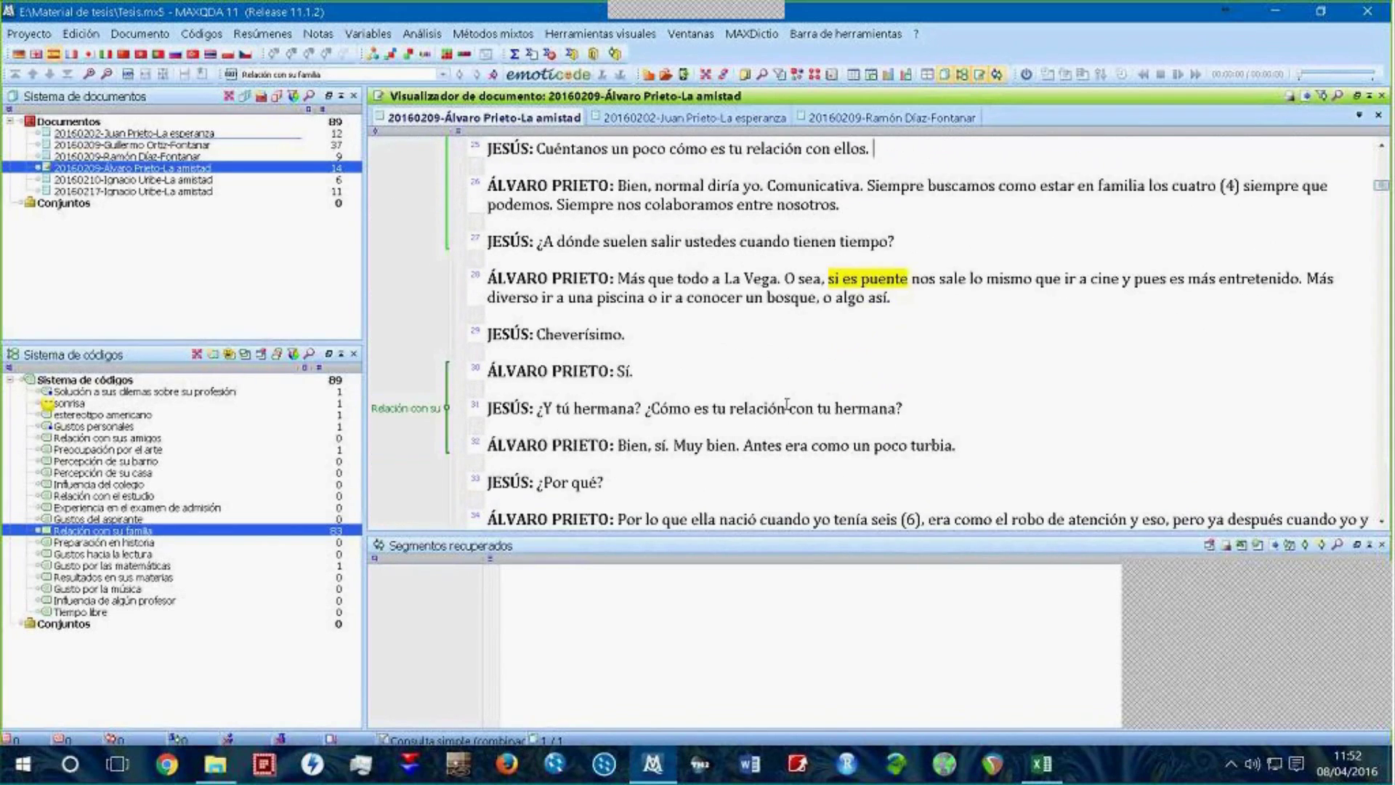
scroll(784, 404, "up", 3)
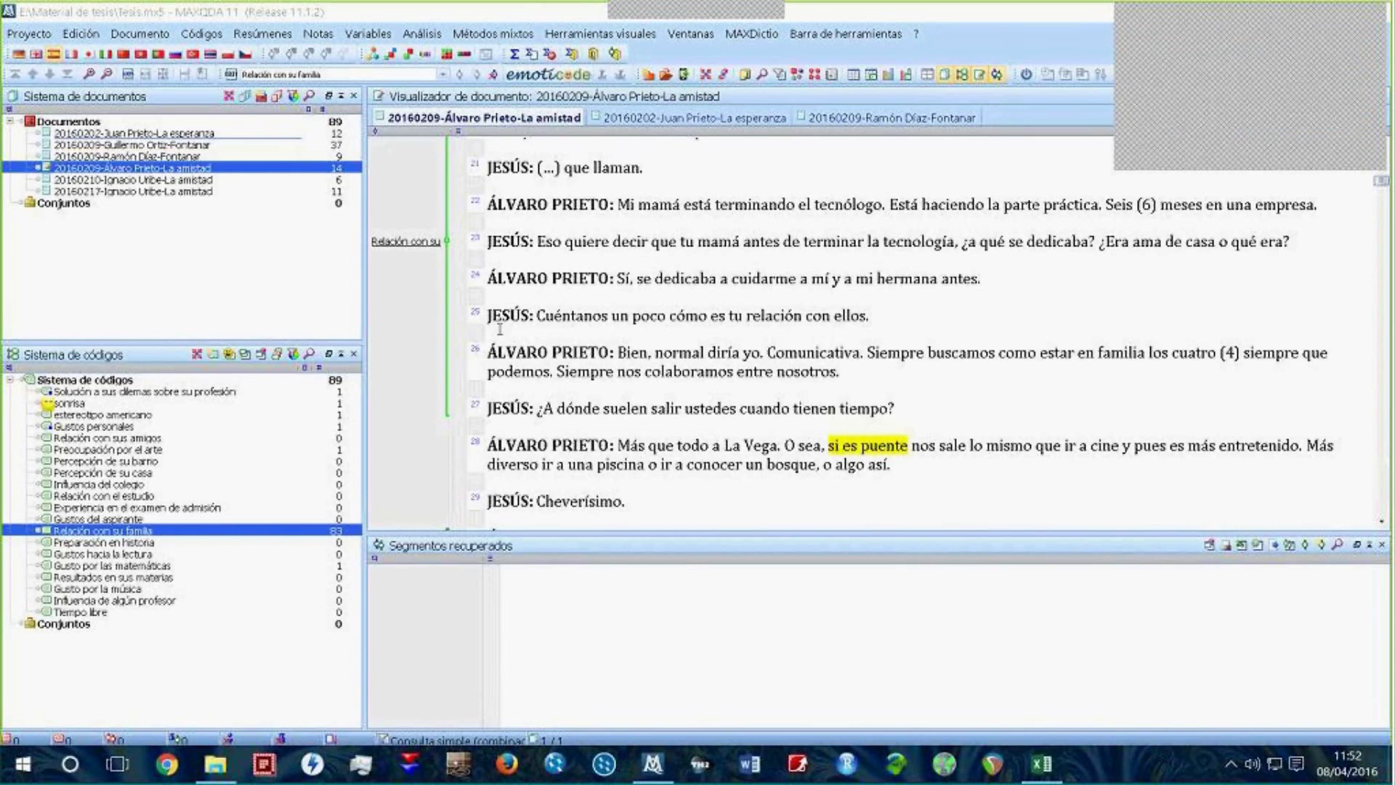
Step: Activate the code "Relación con su familia" in the code system
left_click(205, 542)
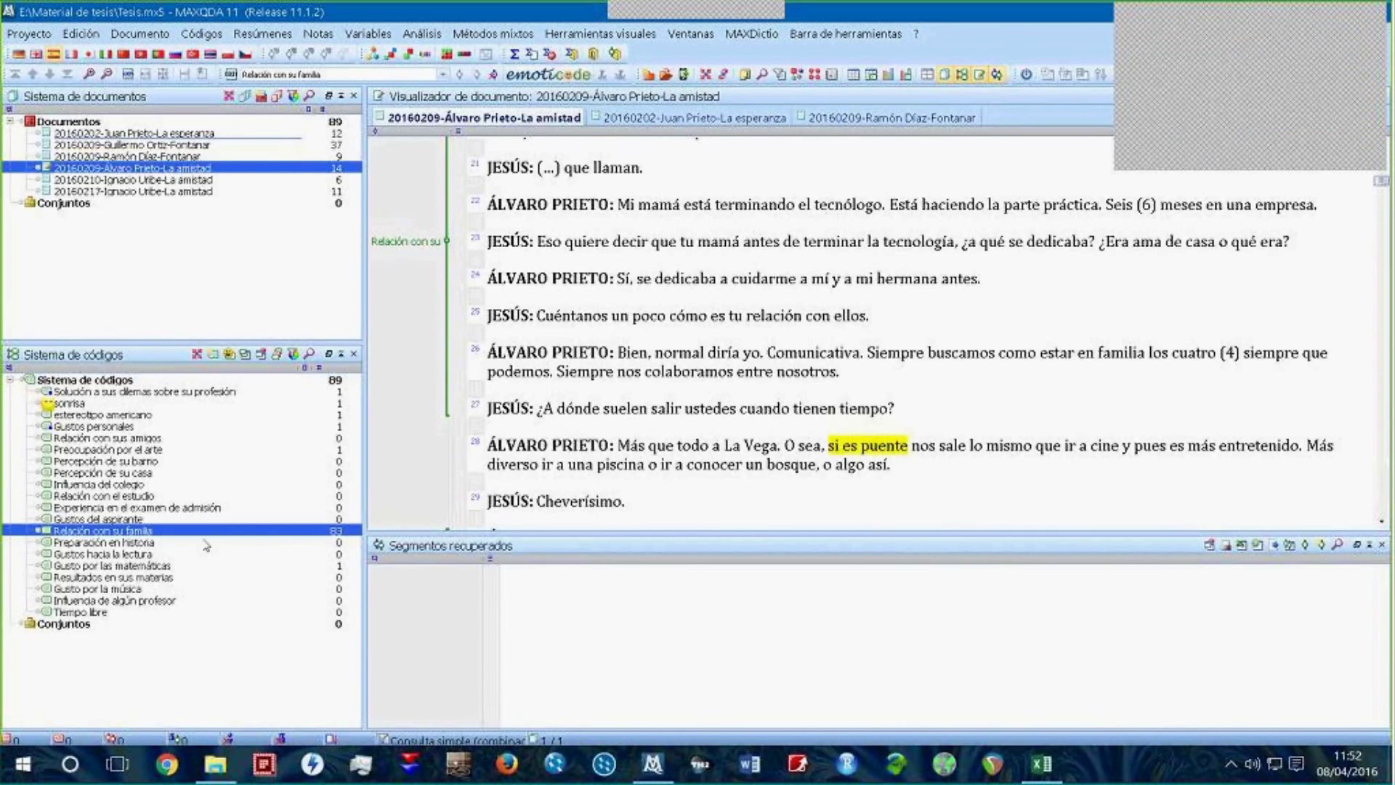
left_click(120, 531)
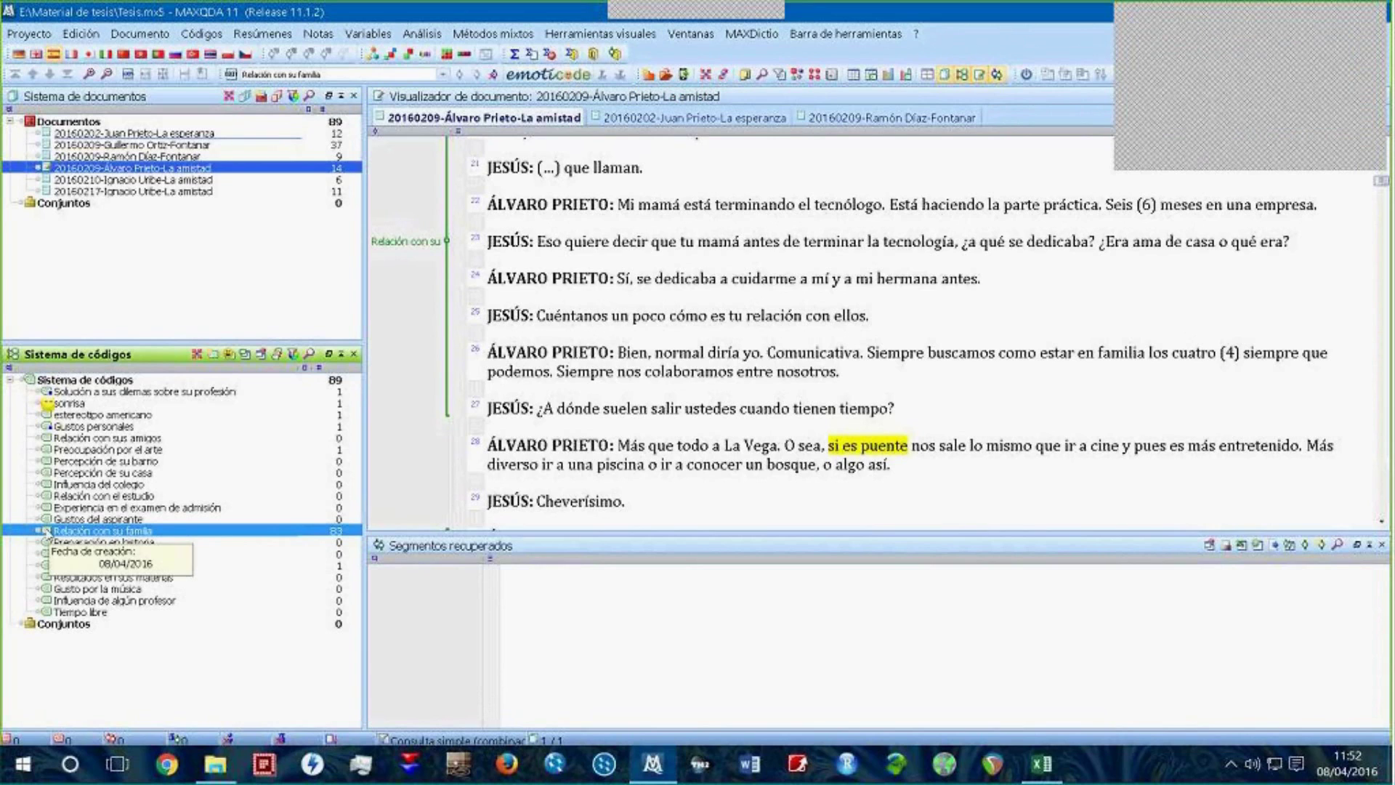
left_click(230, 536, "ctrl")
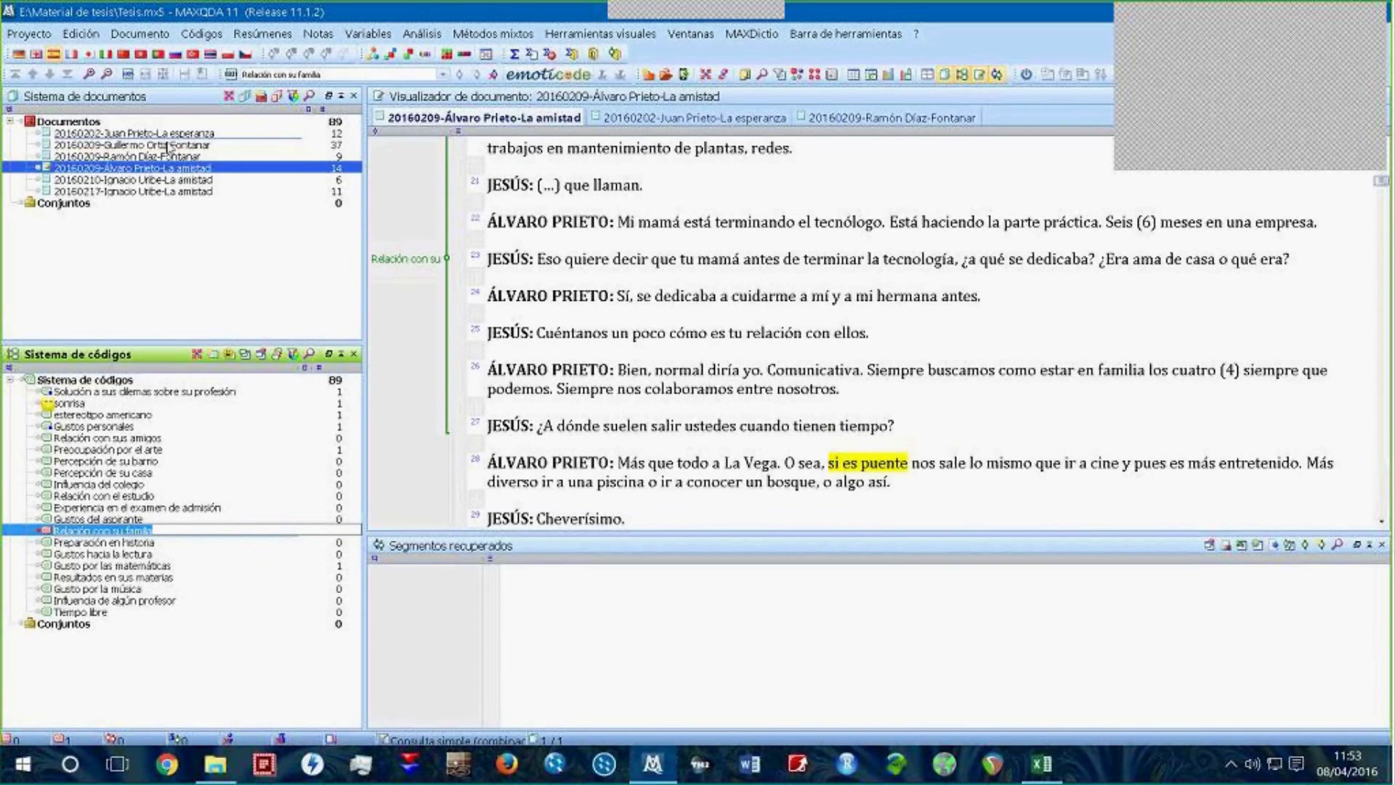
left_click(116, 543)
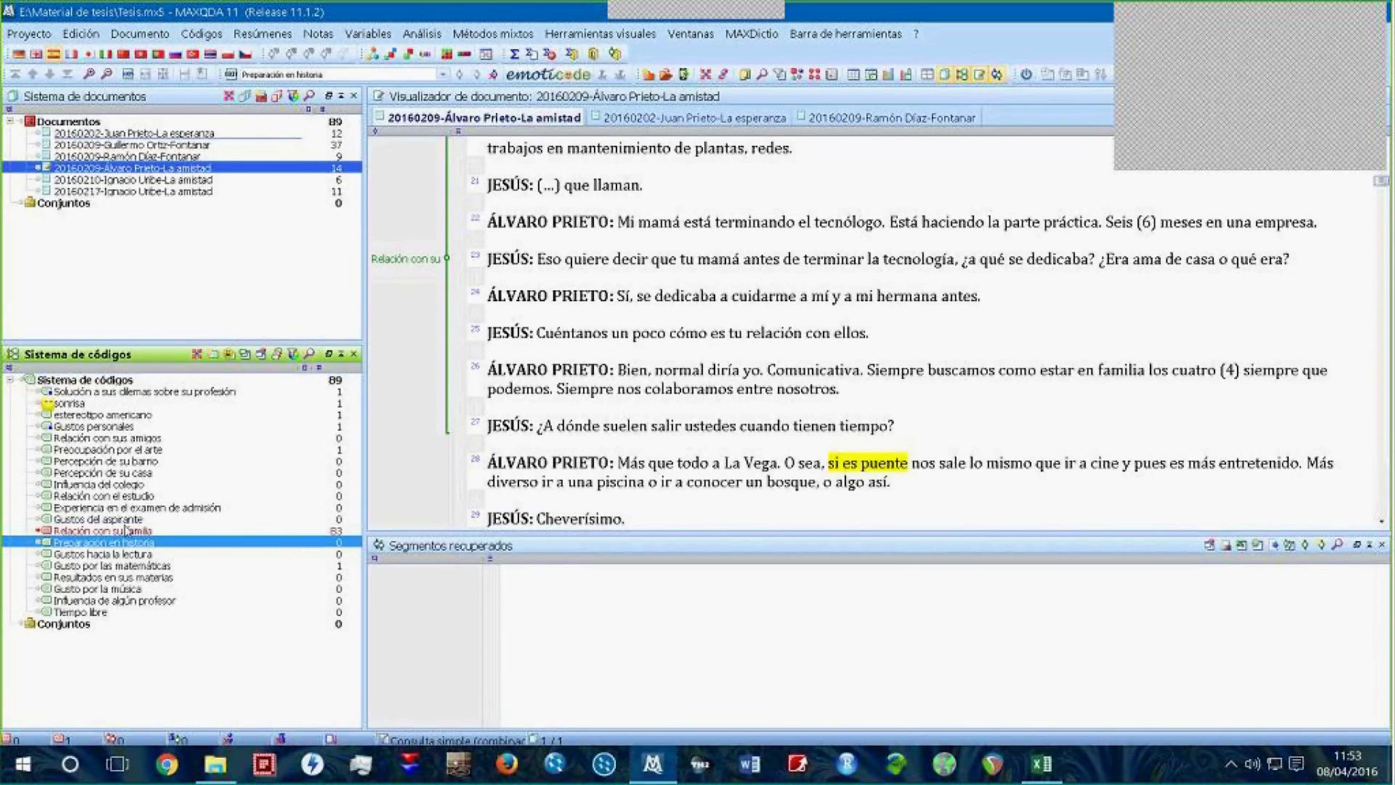
left_click(123, 531)
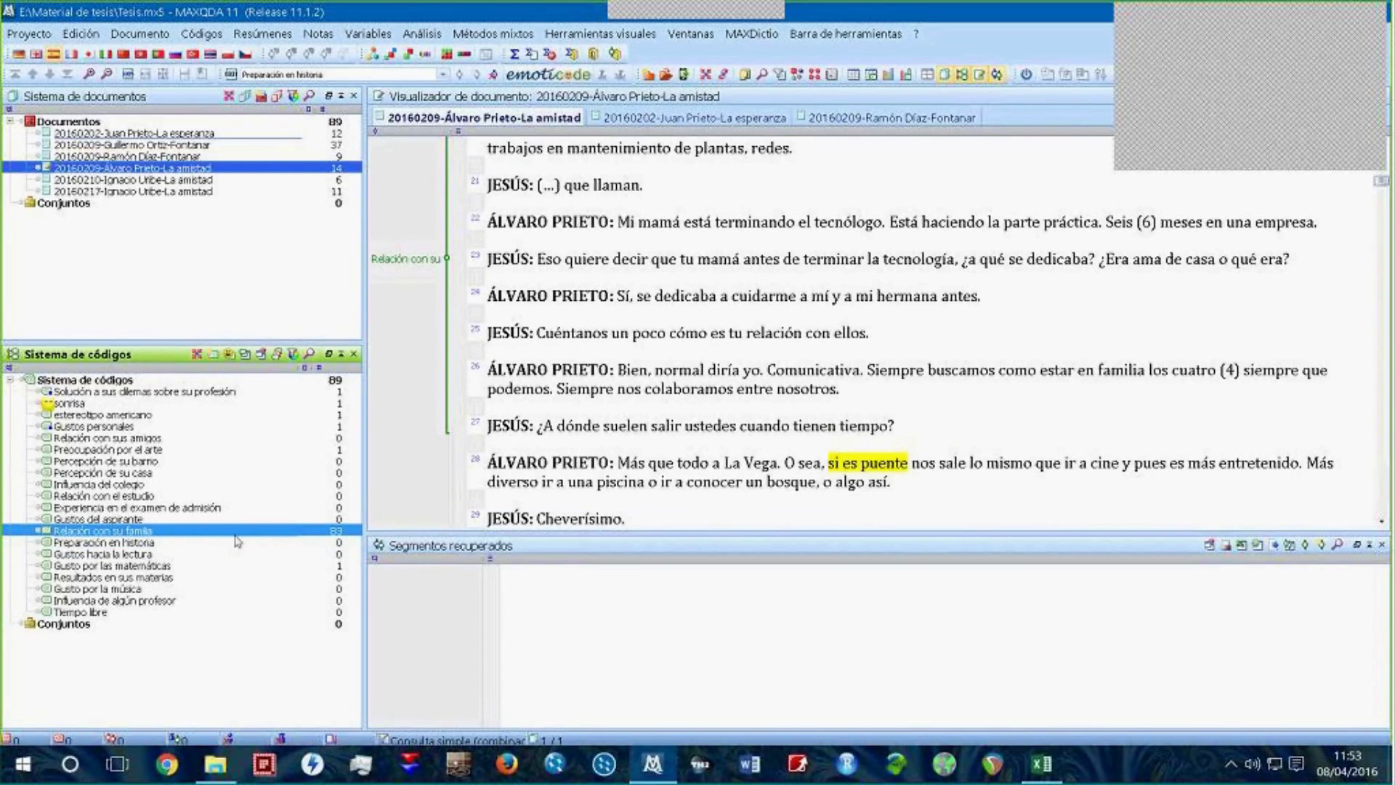
left_click(144, 532)
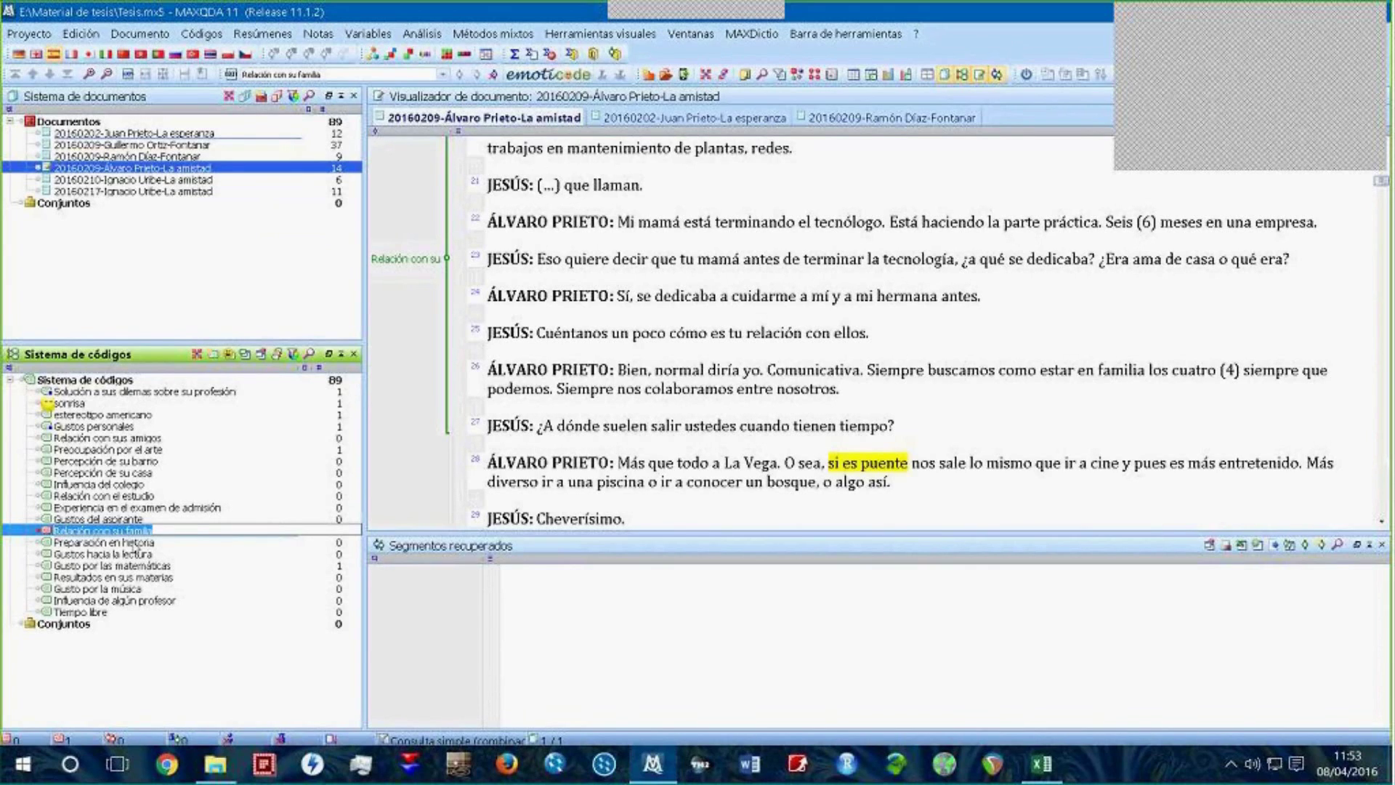
Step: Activate the 20160210 and 20160217 La amistad interviews to retrieve their coded segments, and enlarge the retrieved segments area upward
left_click(155, 181)
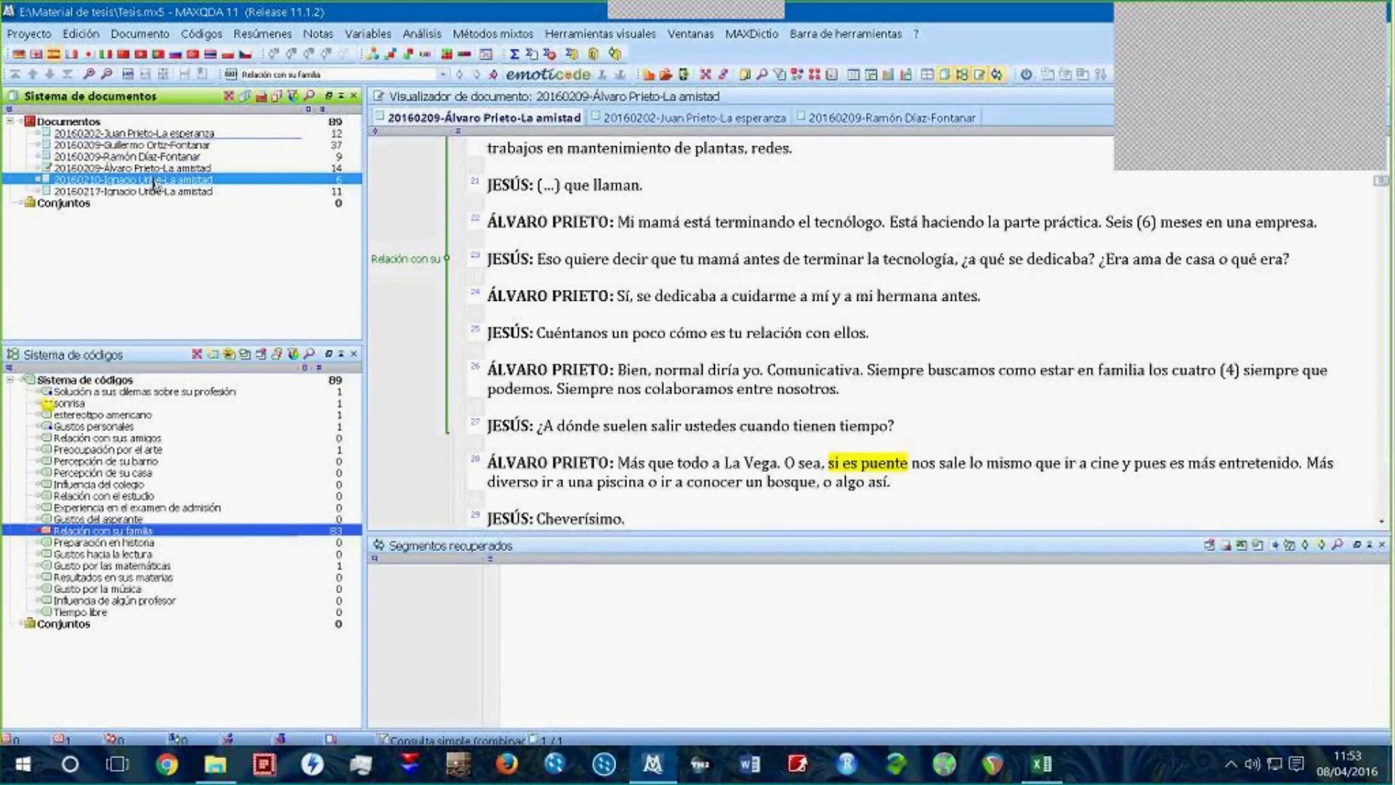
left_click(155, 181, "ctrl")
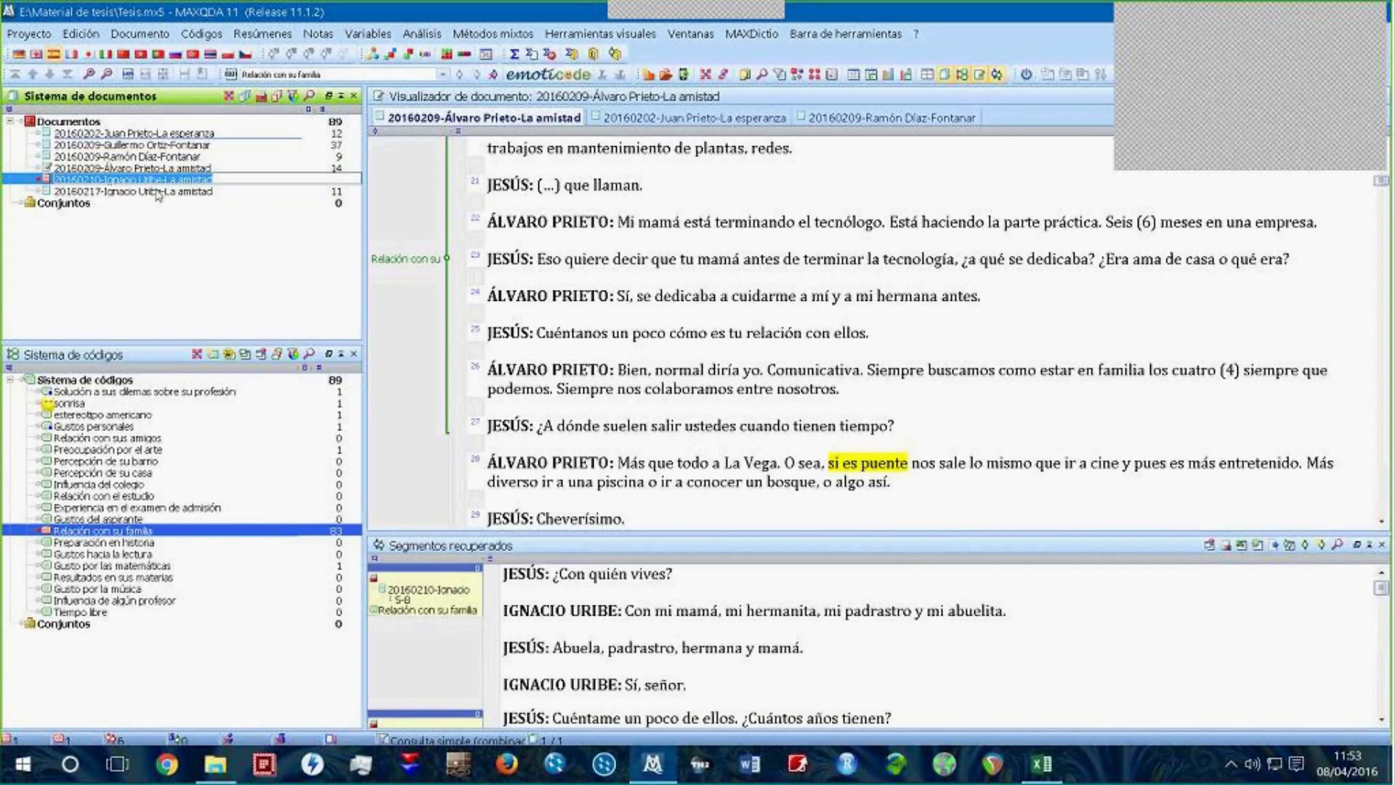
left_click(156, 191, "ctrl")
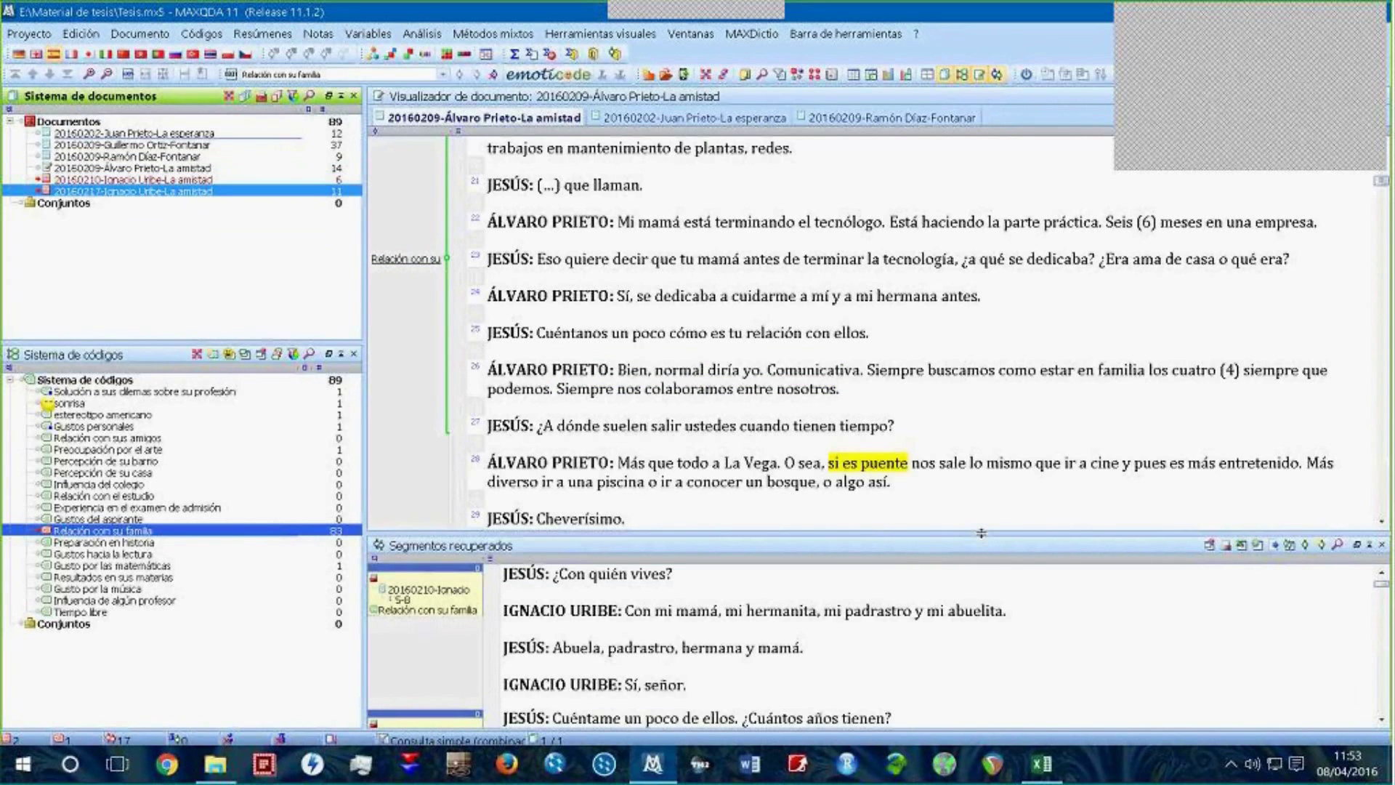
left_click_drag(982, 533, 990, 284)
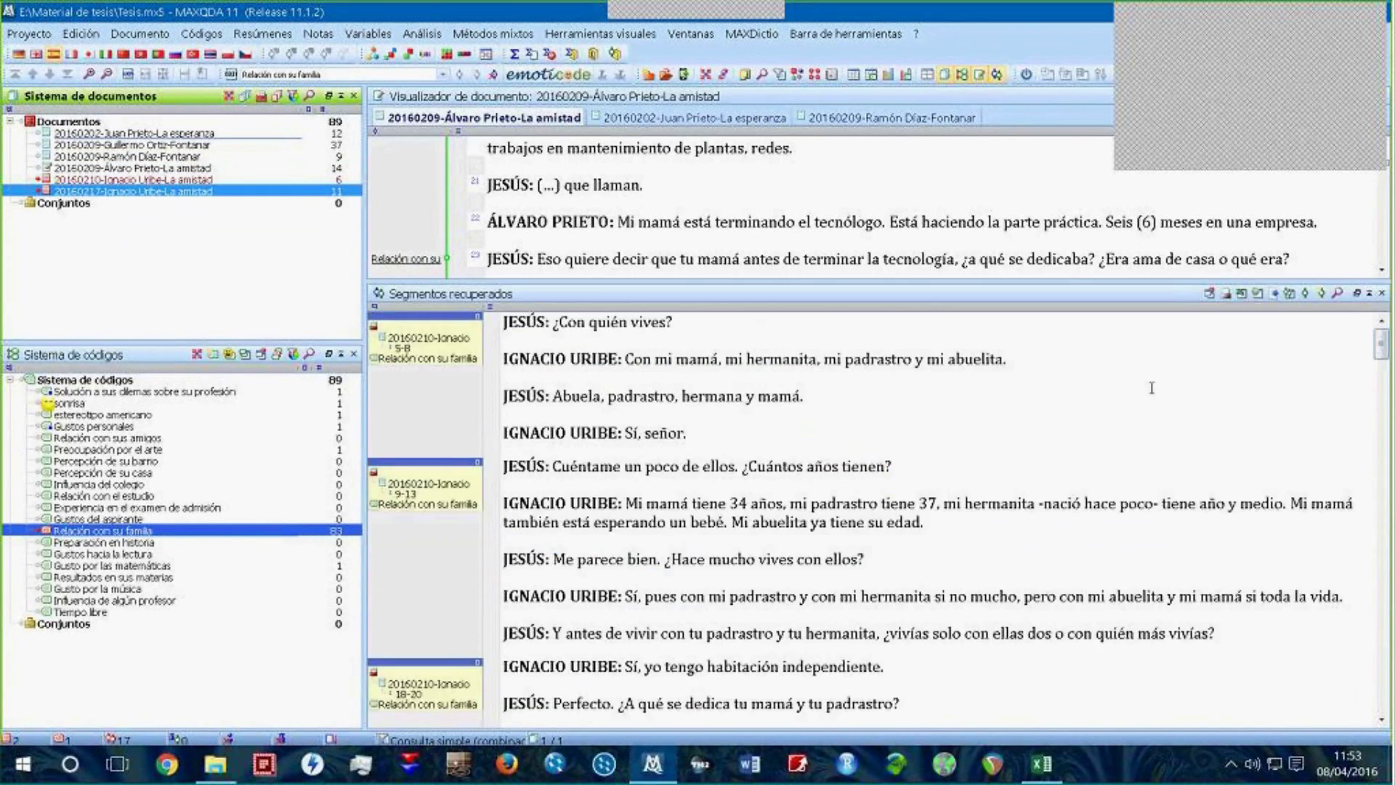
Step: Show the retrieved segments 5-8, 9-13 and 18-20 of the 20160210 interview one after another in their source document
left_click(465, 341)
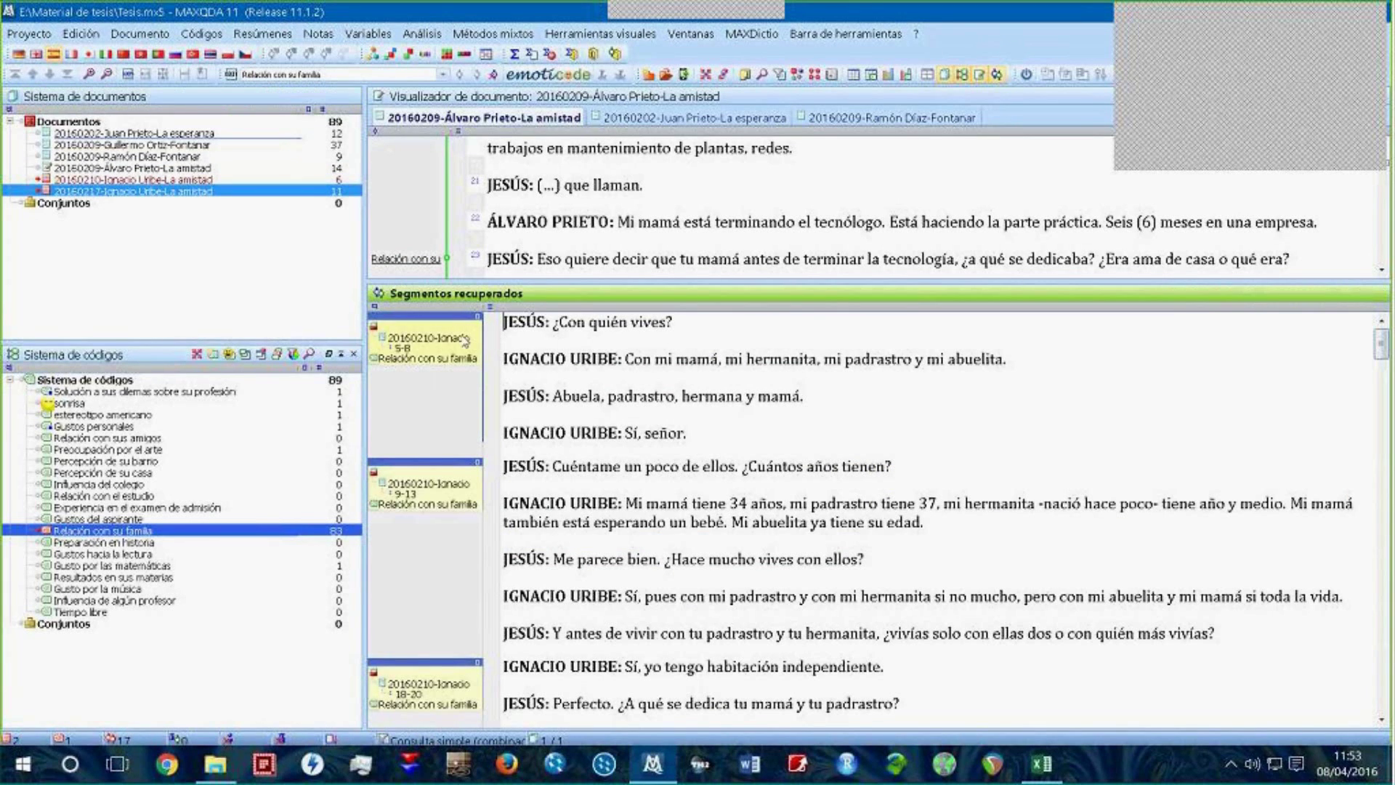
left_click(465, 341)
left_click(448, 507)
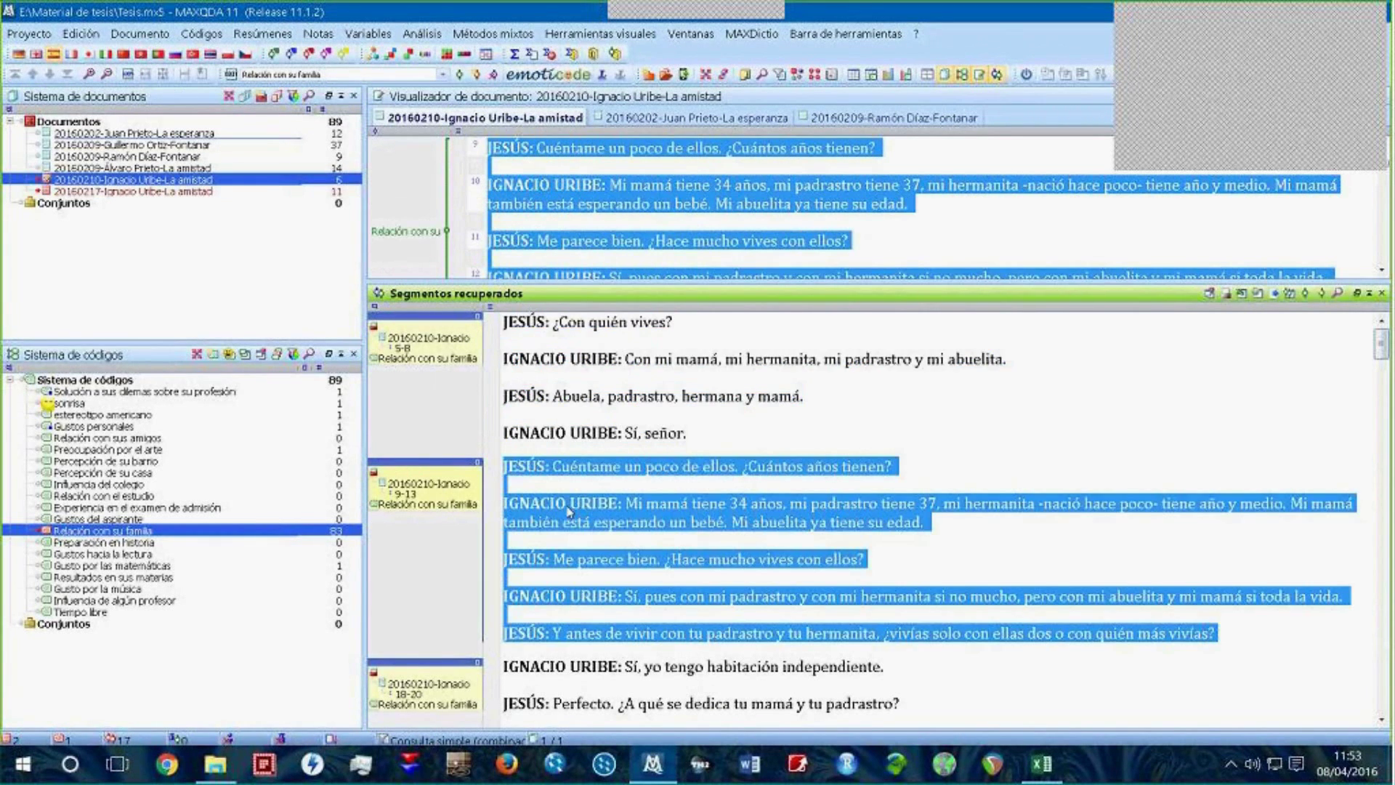
scroll(445, 538, "down", 3)
left_click(441, 566)
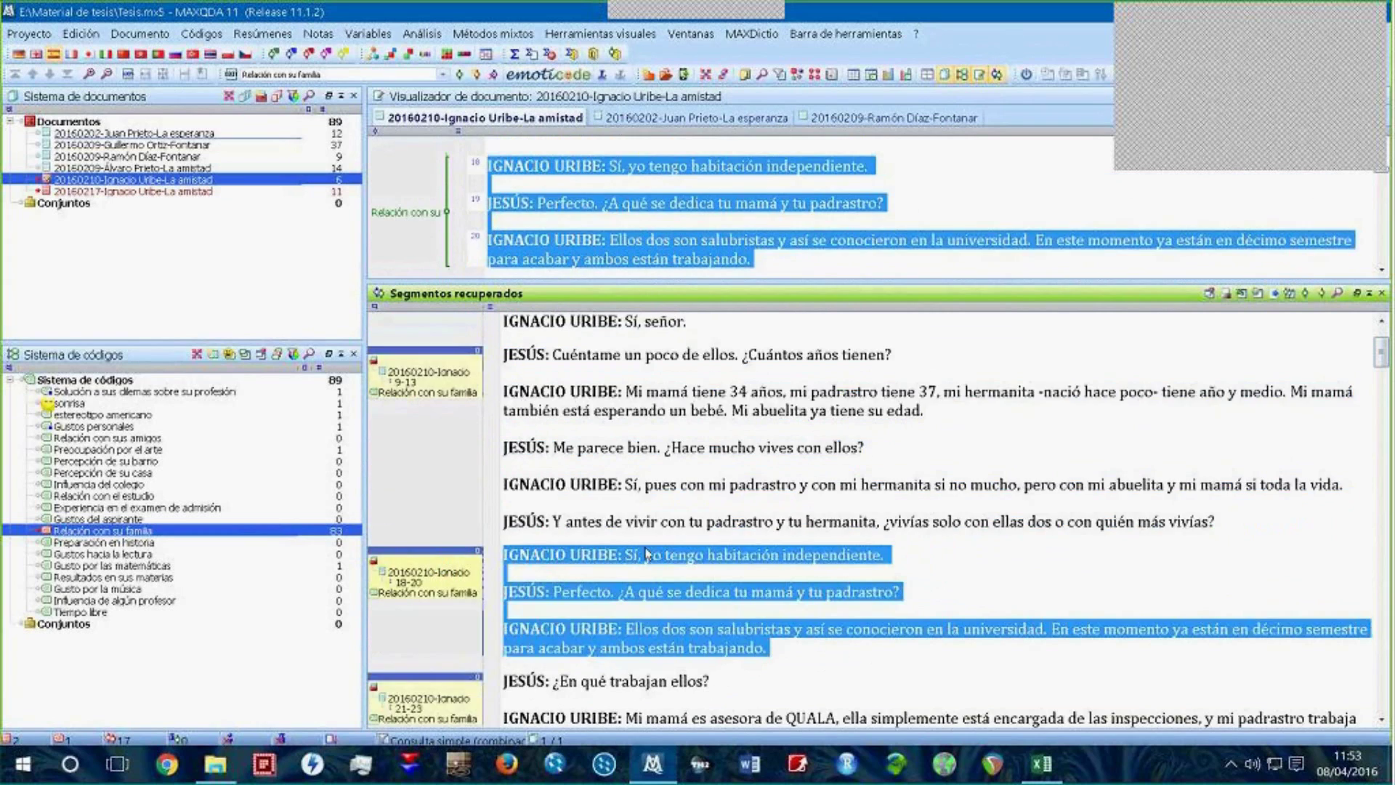
Step: Show the retrieved segment 33-35 of the 20160210 interview in its source document
scroll(654, 523, "down", 3)
left_click(694, 539)
scroll(702, 458, "down", 1)
scroll(702, 458, "down", 3)
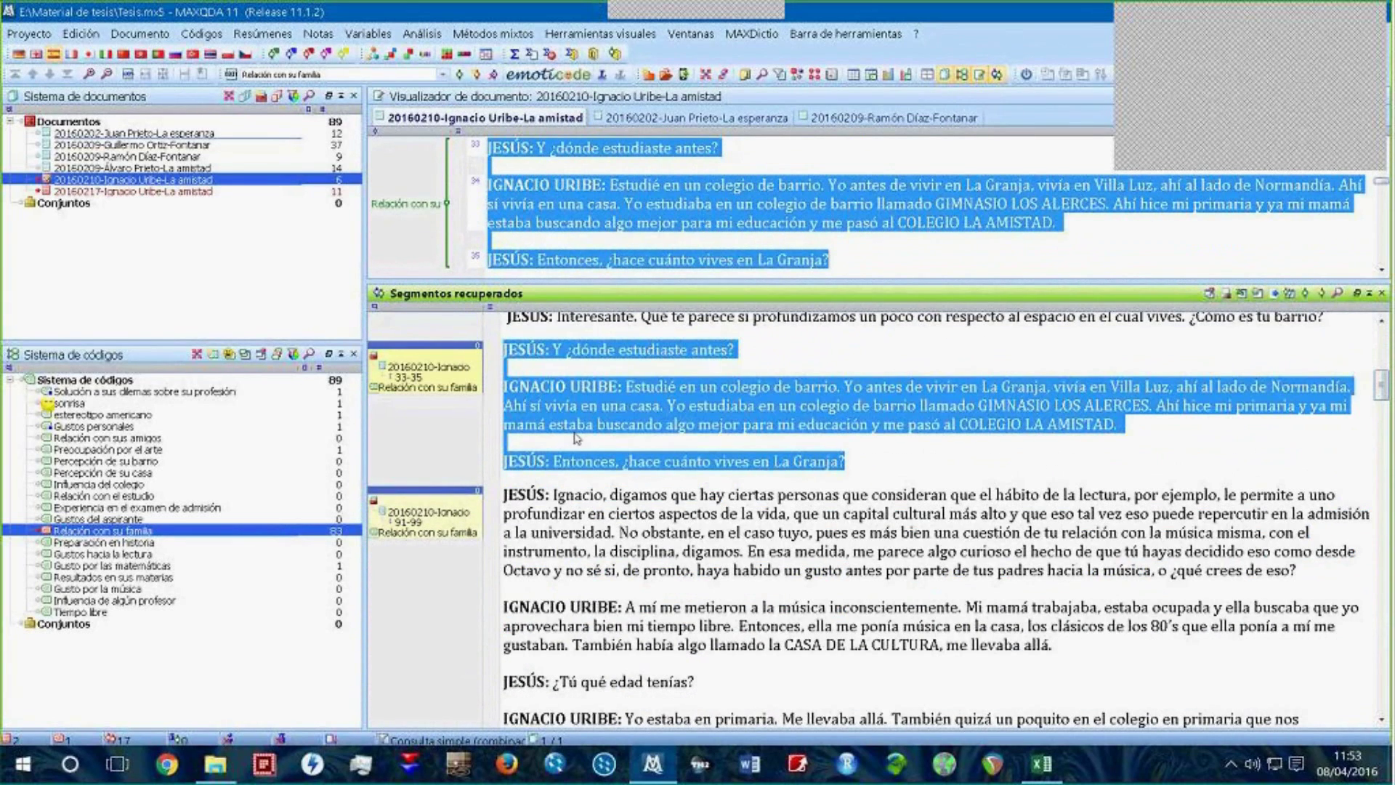
Step: Show the retrieved segment 33-35 of the 20160217 interview in its source document, and clear its highlight among the retrieved segments
scroll(578, 436, "down", 7)
left_click_drag(1379, 413, 1379, 522)
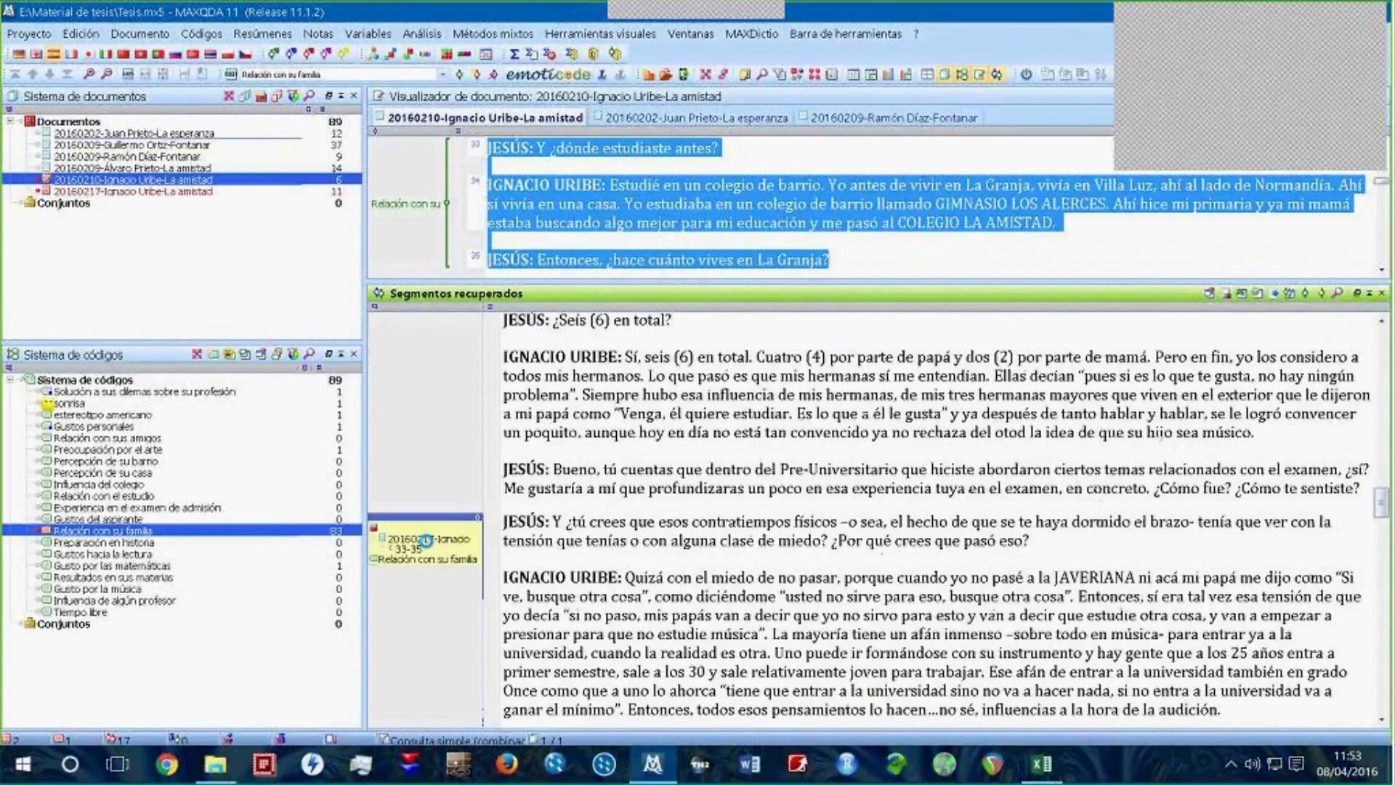
left_click(426, 539)
scroll(915, 538, "down", 3)
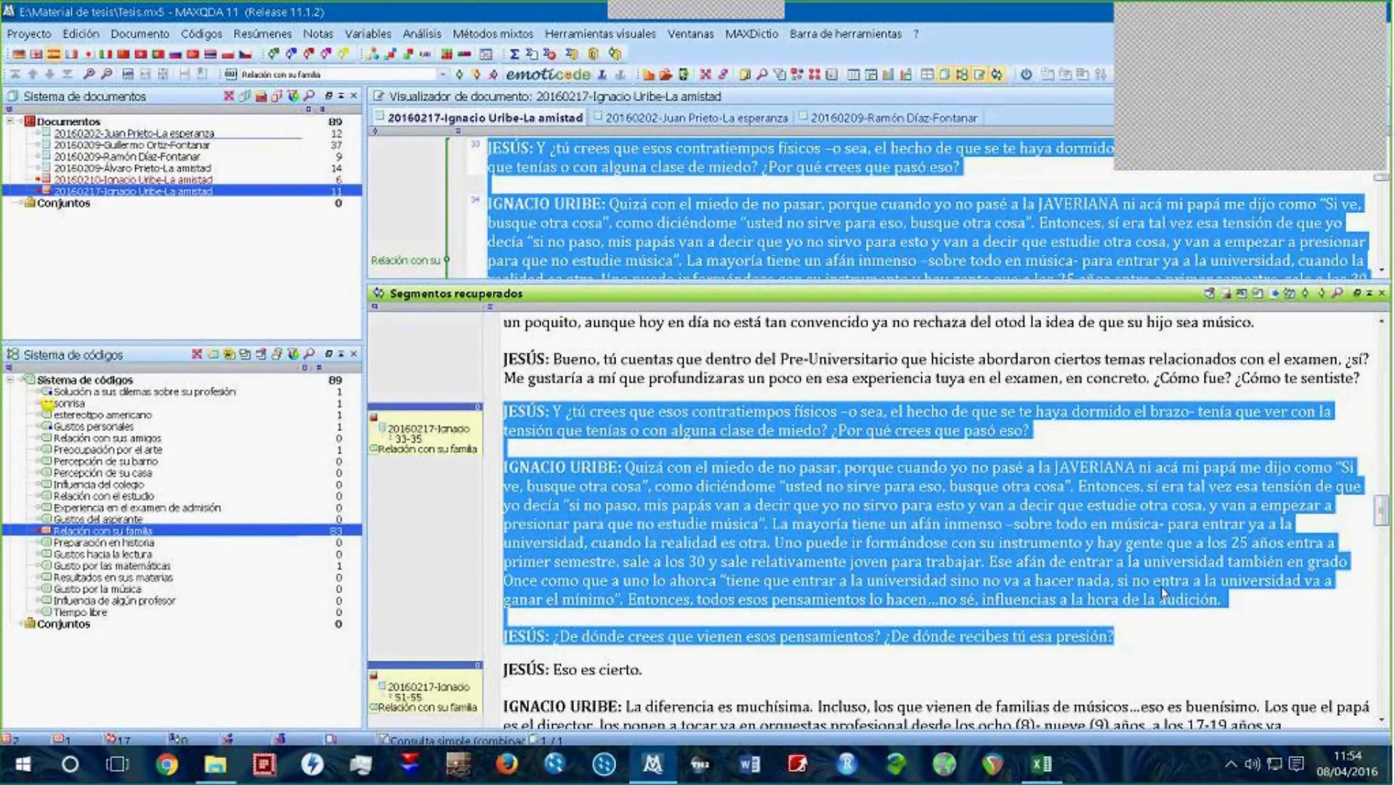
left_click(1195, 647)
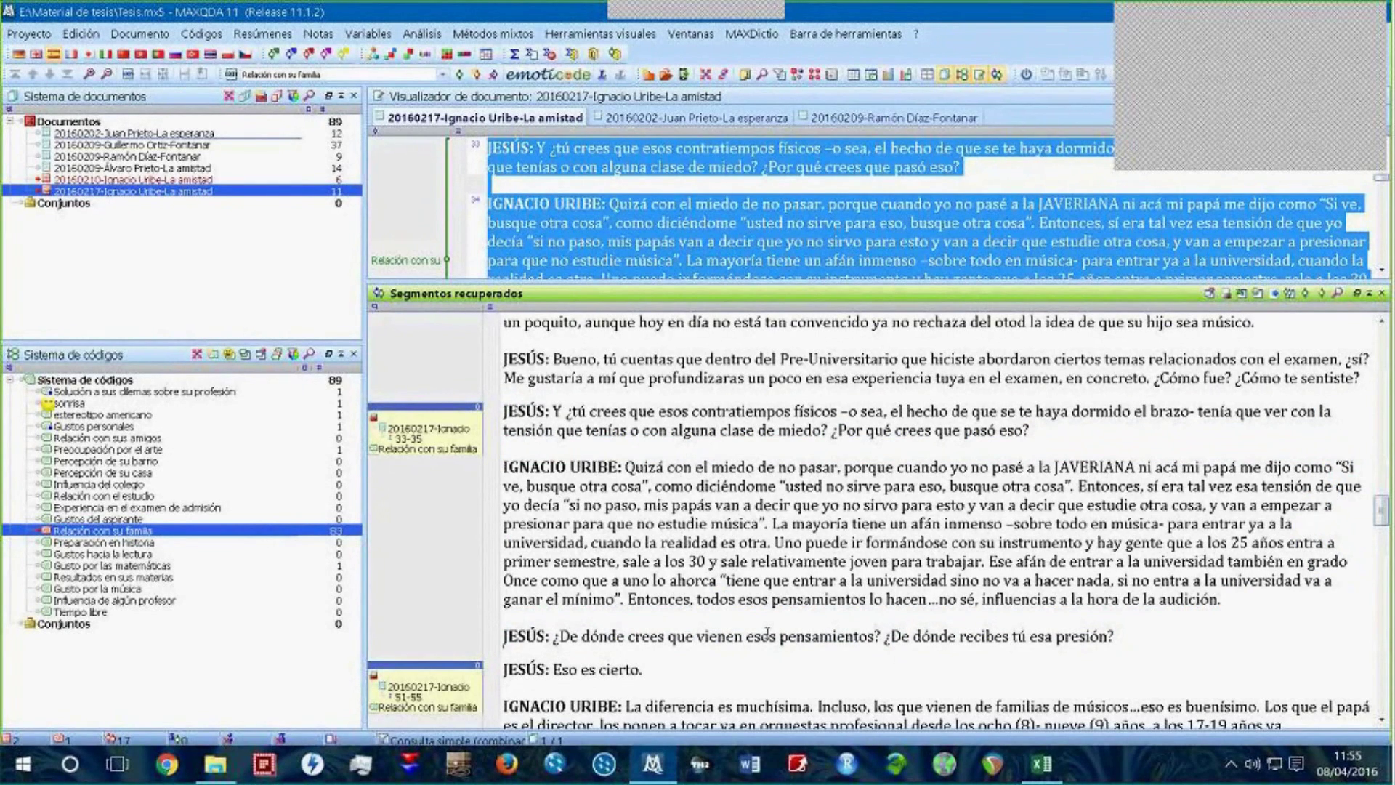
scroll(768, 636, "up", 2)
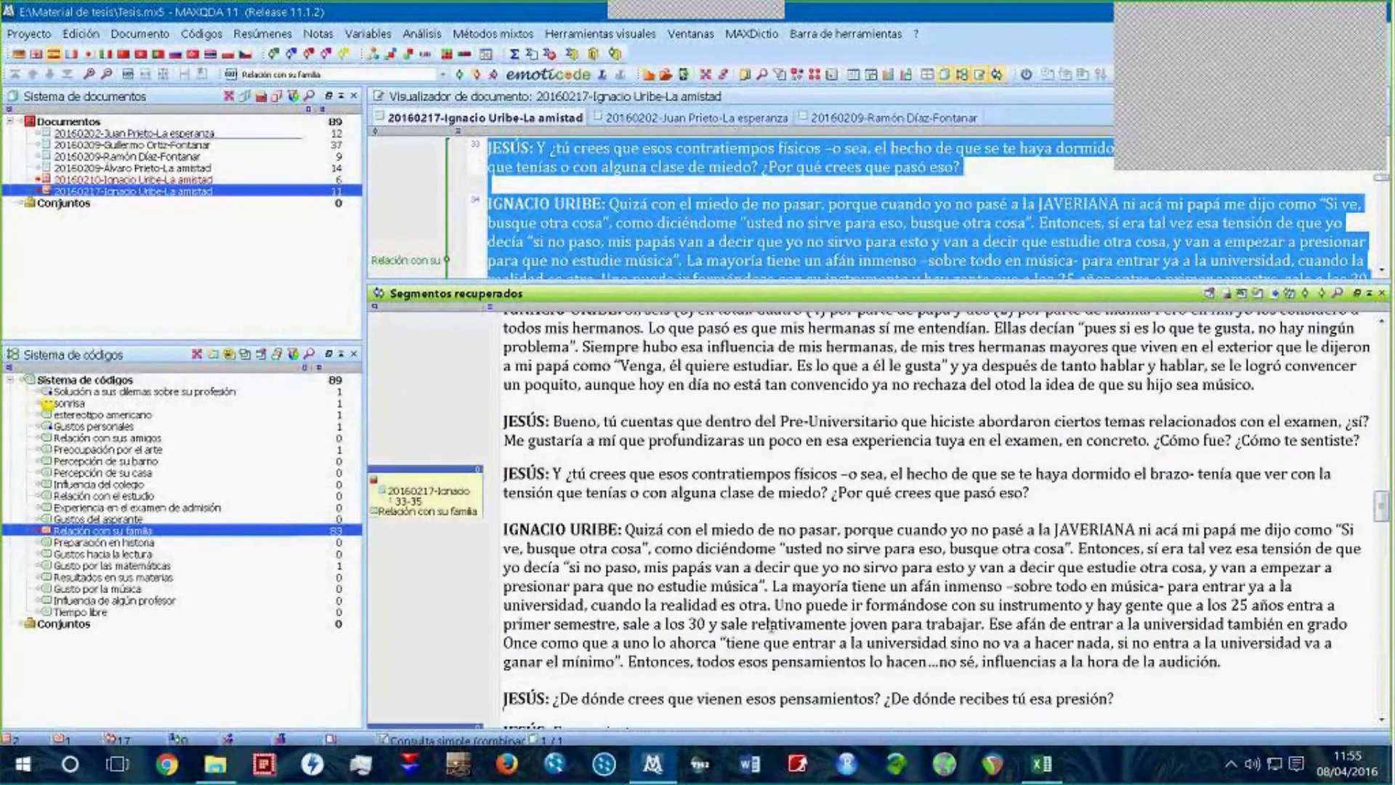
Step: Deactivate the two La amistad interviews and activate the third interview, 20160209 Fontanar, to retrieve its segments coded Relación con su familia
scroll(772, 642, "down", 15)
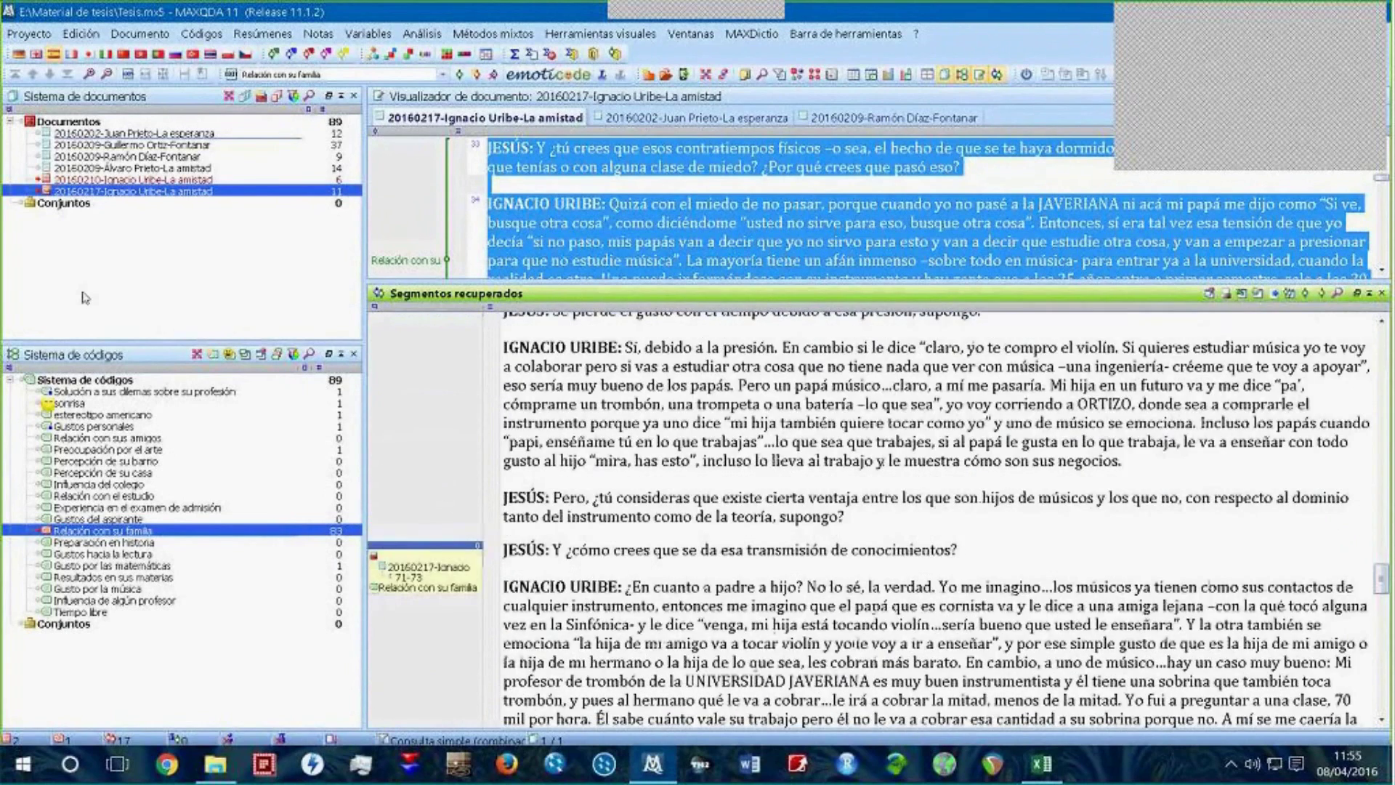
left_click(228, 95)
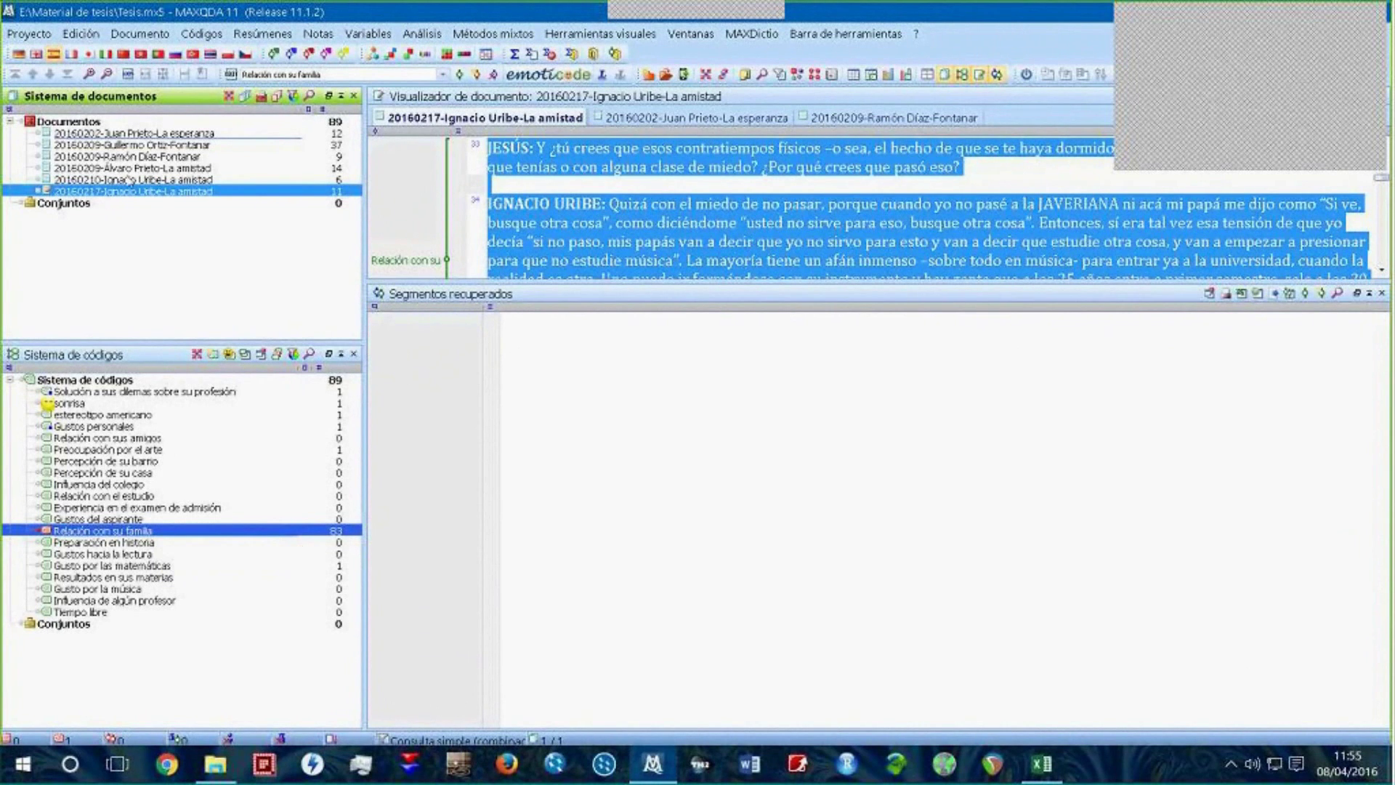
left_click(142, 157)
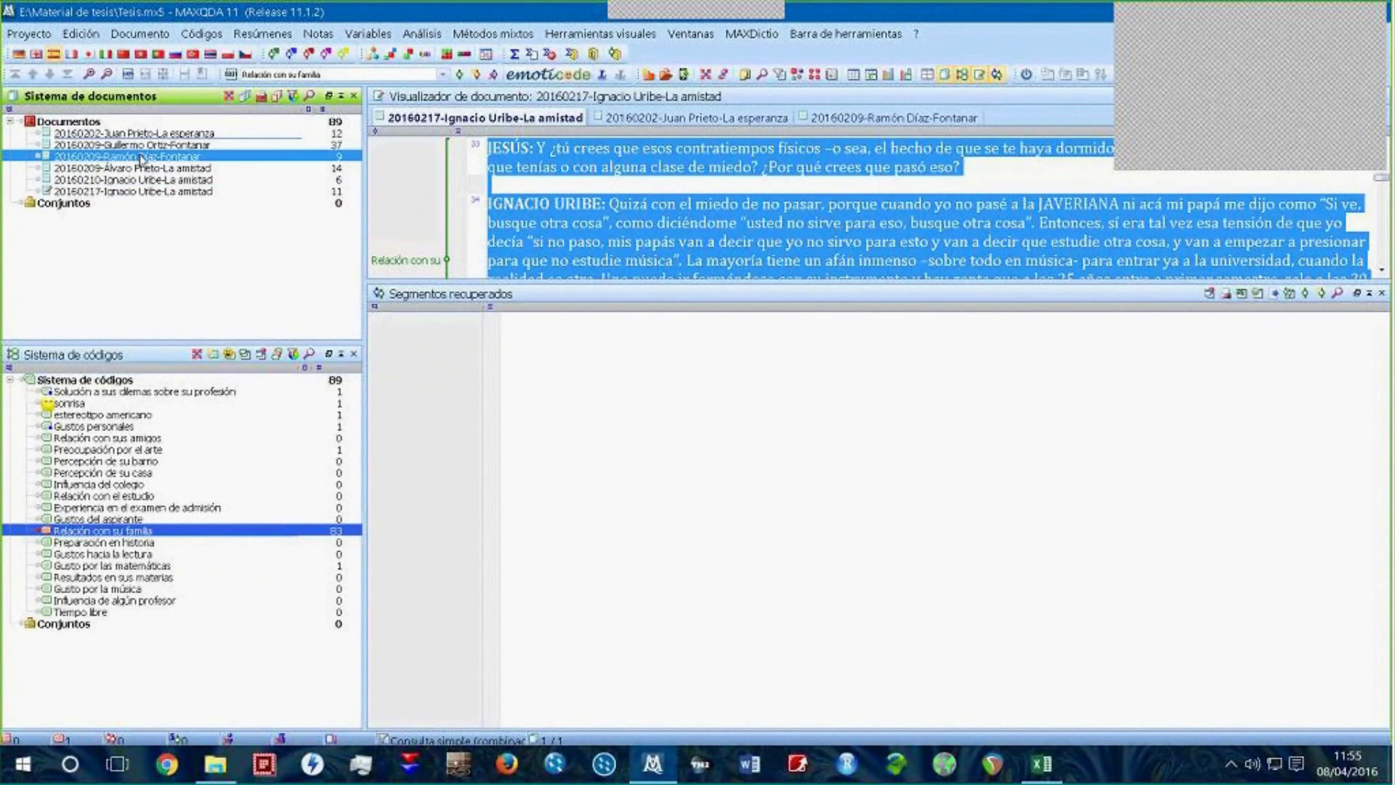
left_click(143, 156, "ctrl")
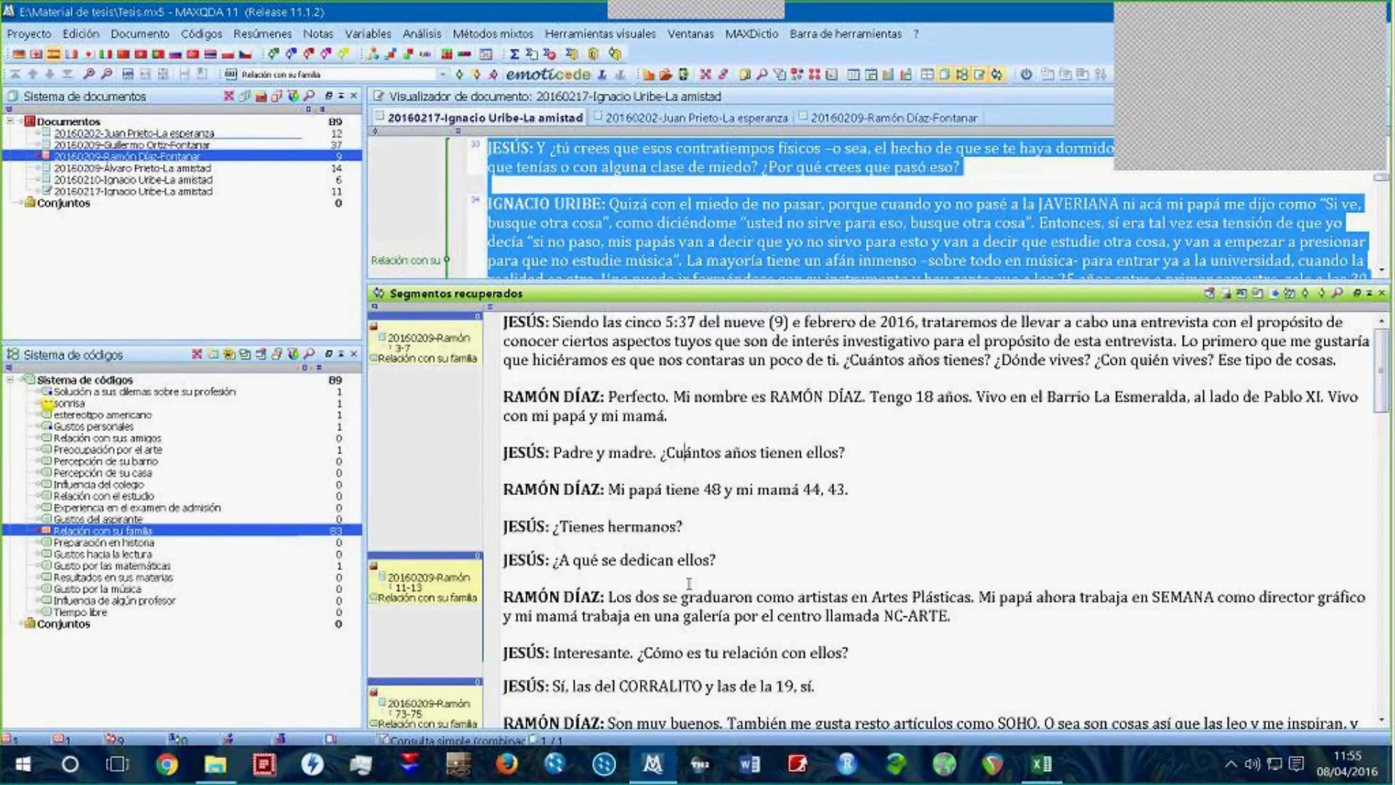
Step: Show the retrieved segment 91-93 of the activated 20160209 Fontanar interview in its source document
scroll(1386, 371, "down", 5)
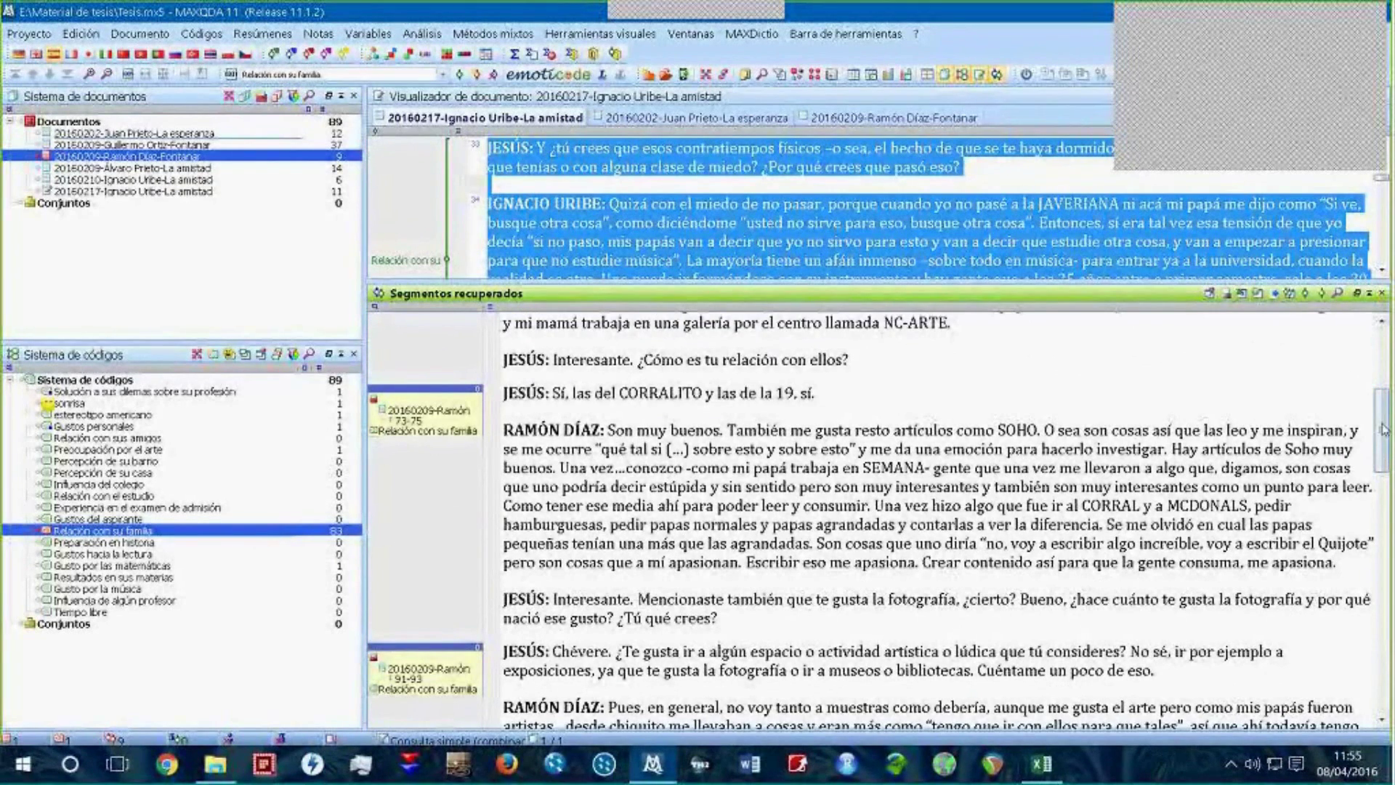
left_click_drag(1383, 442, 1384, 497)
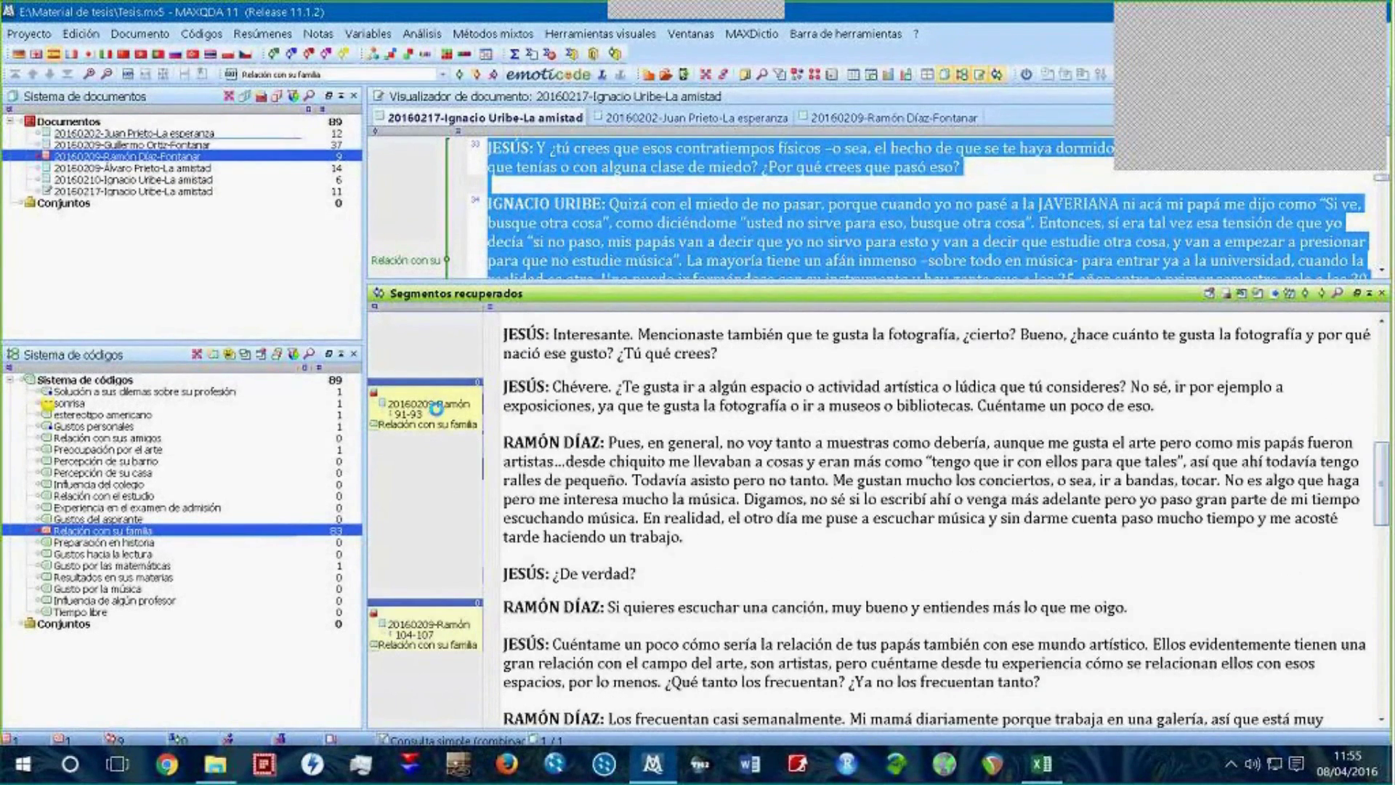
left_click(612, 445)
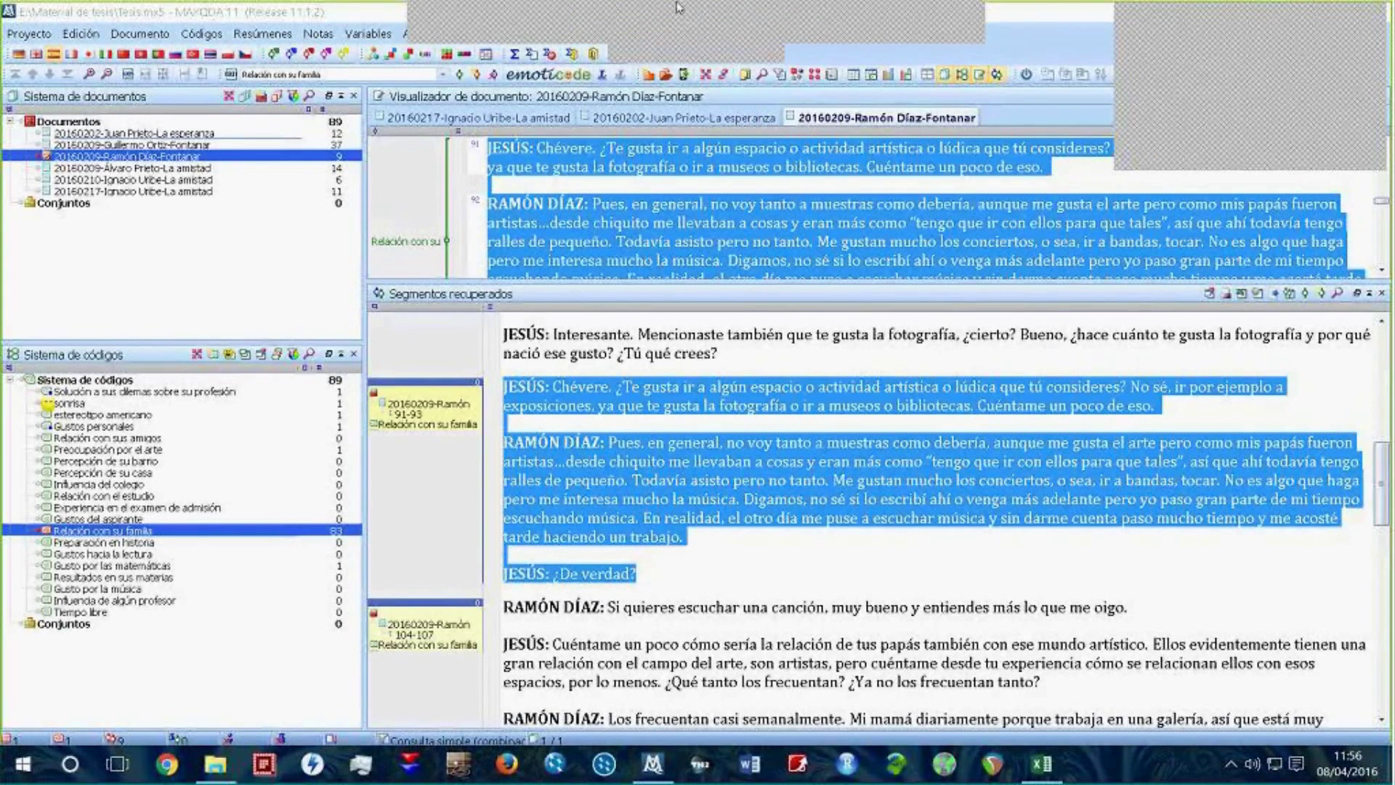
Step: Return to the 20160217 La amistad interview and enlarge the document viewer downward, shrinking the retrieved segments area
left_click(679, 117)
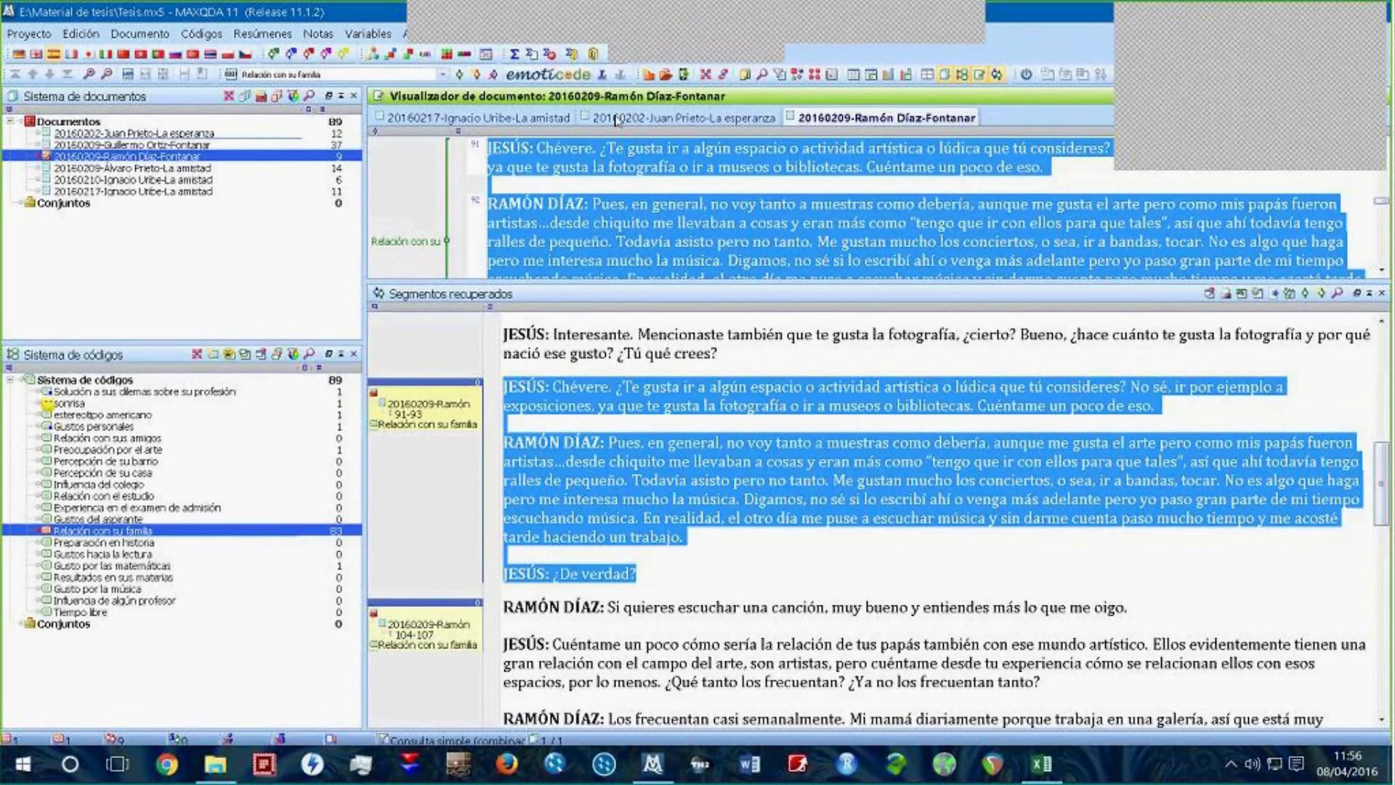
left_click(514, 122)
left_click_drag(662, 285, 658, 441)
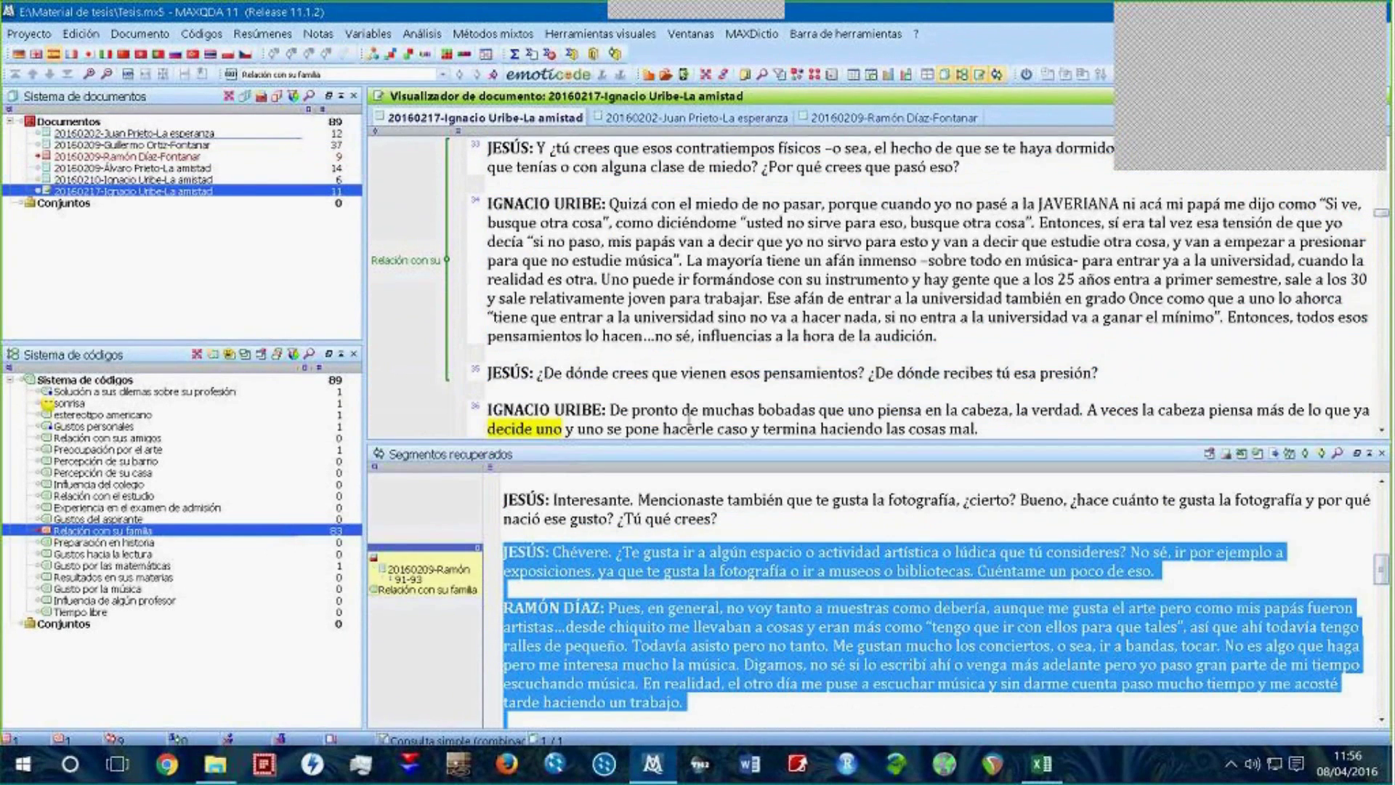
scroll(749, 435, "down", 3)
left_click_drag(749, 440, 737, 486)
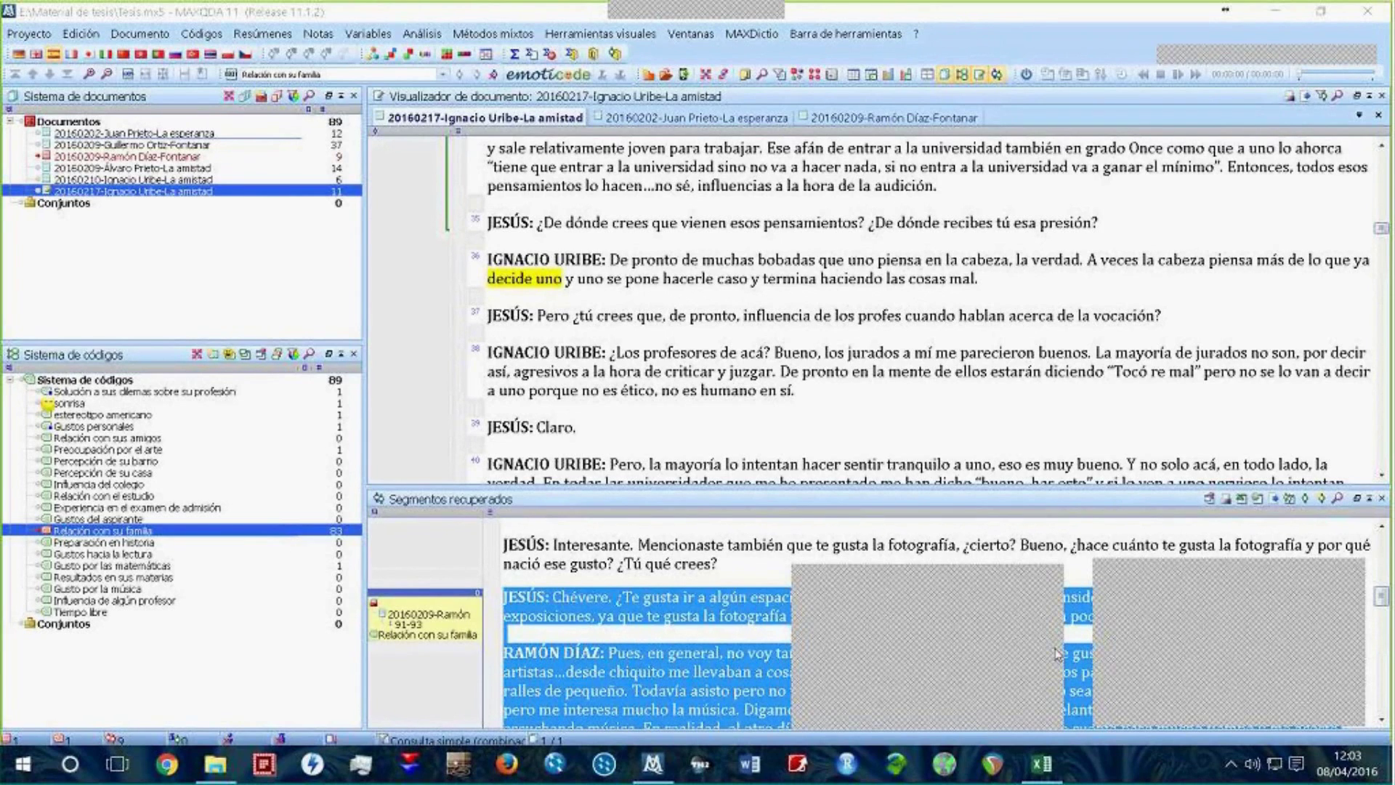
left_click(654, 763)
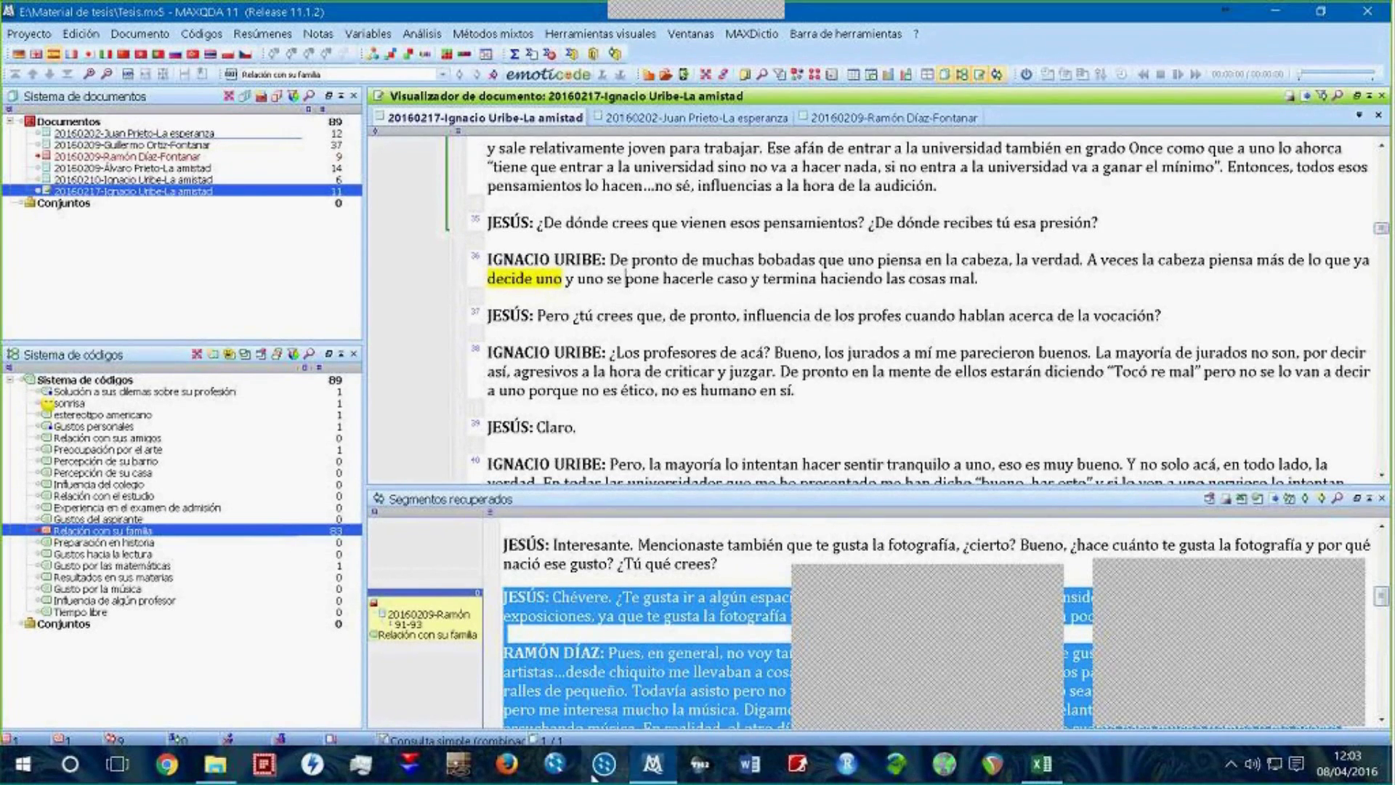